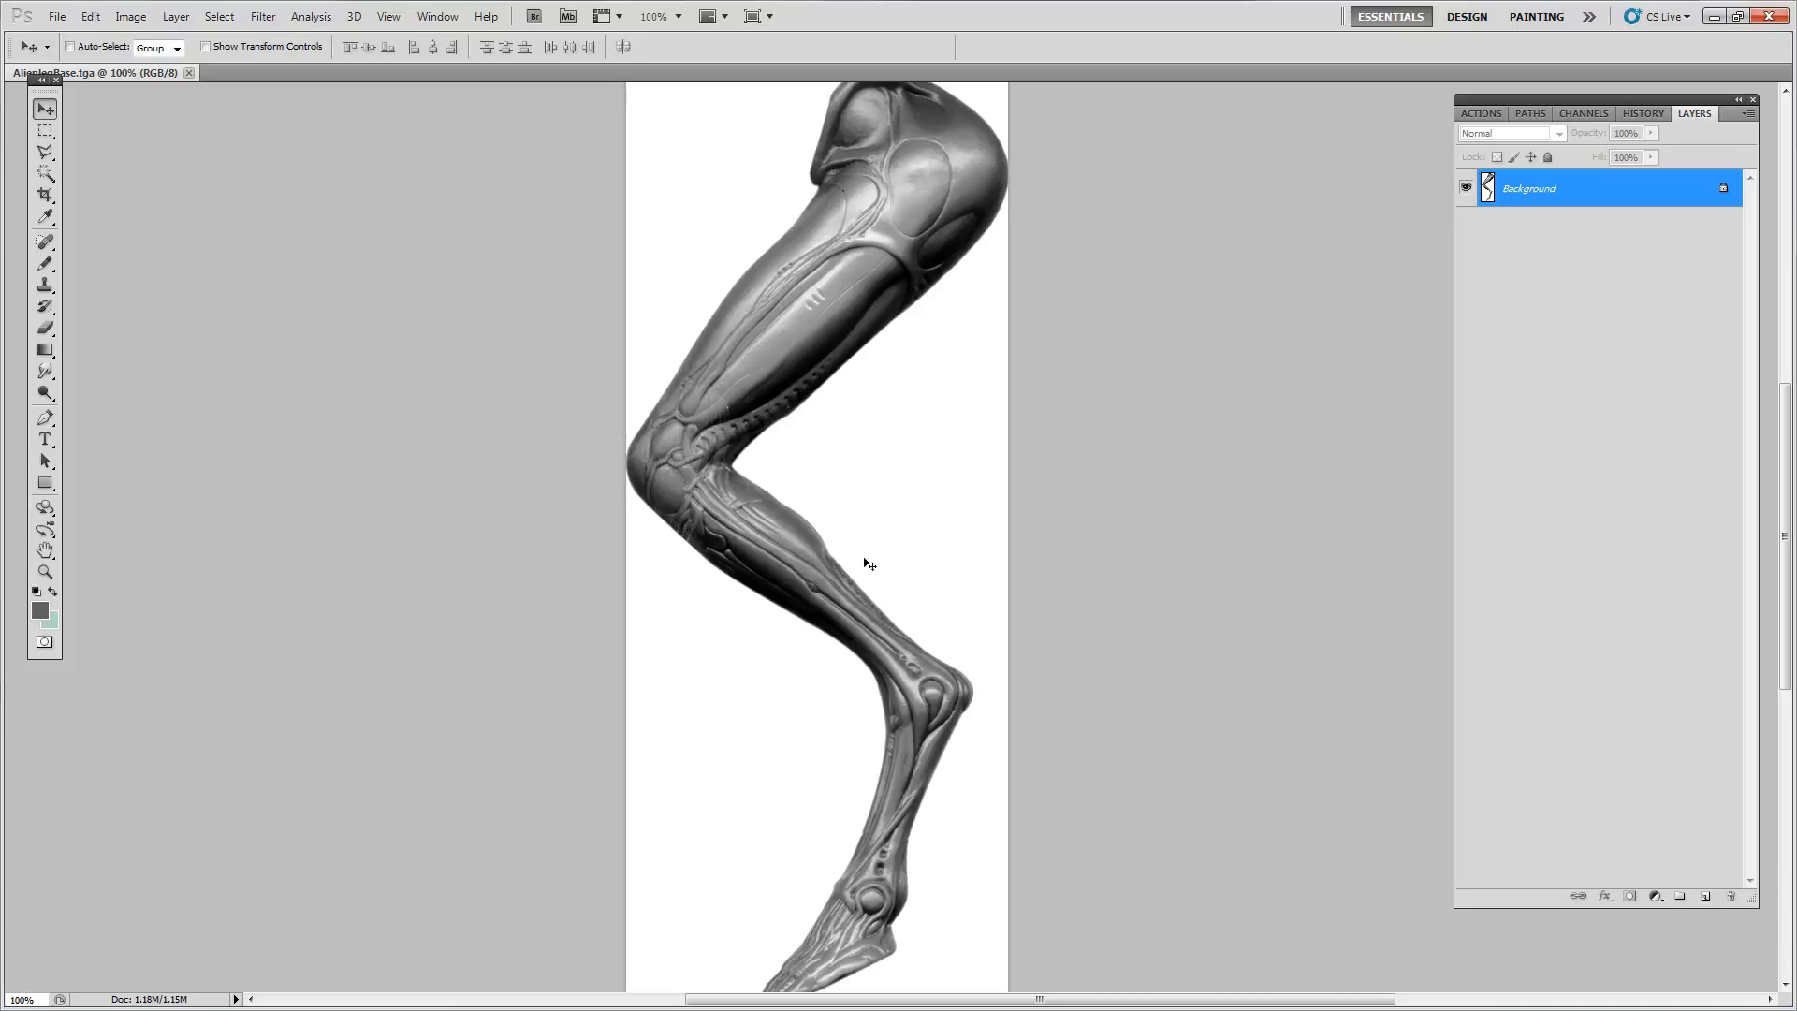
Step: Add a new layer above the alien leg image and fill it with a muted blue foreground color
{"action": "left_click", "coordinate": [1702, 898]}
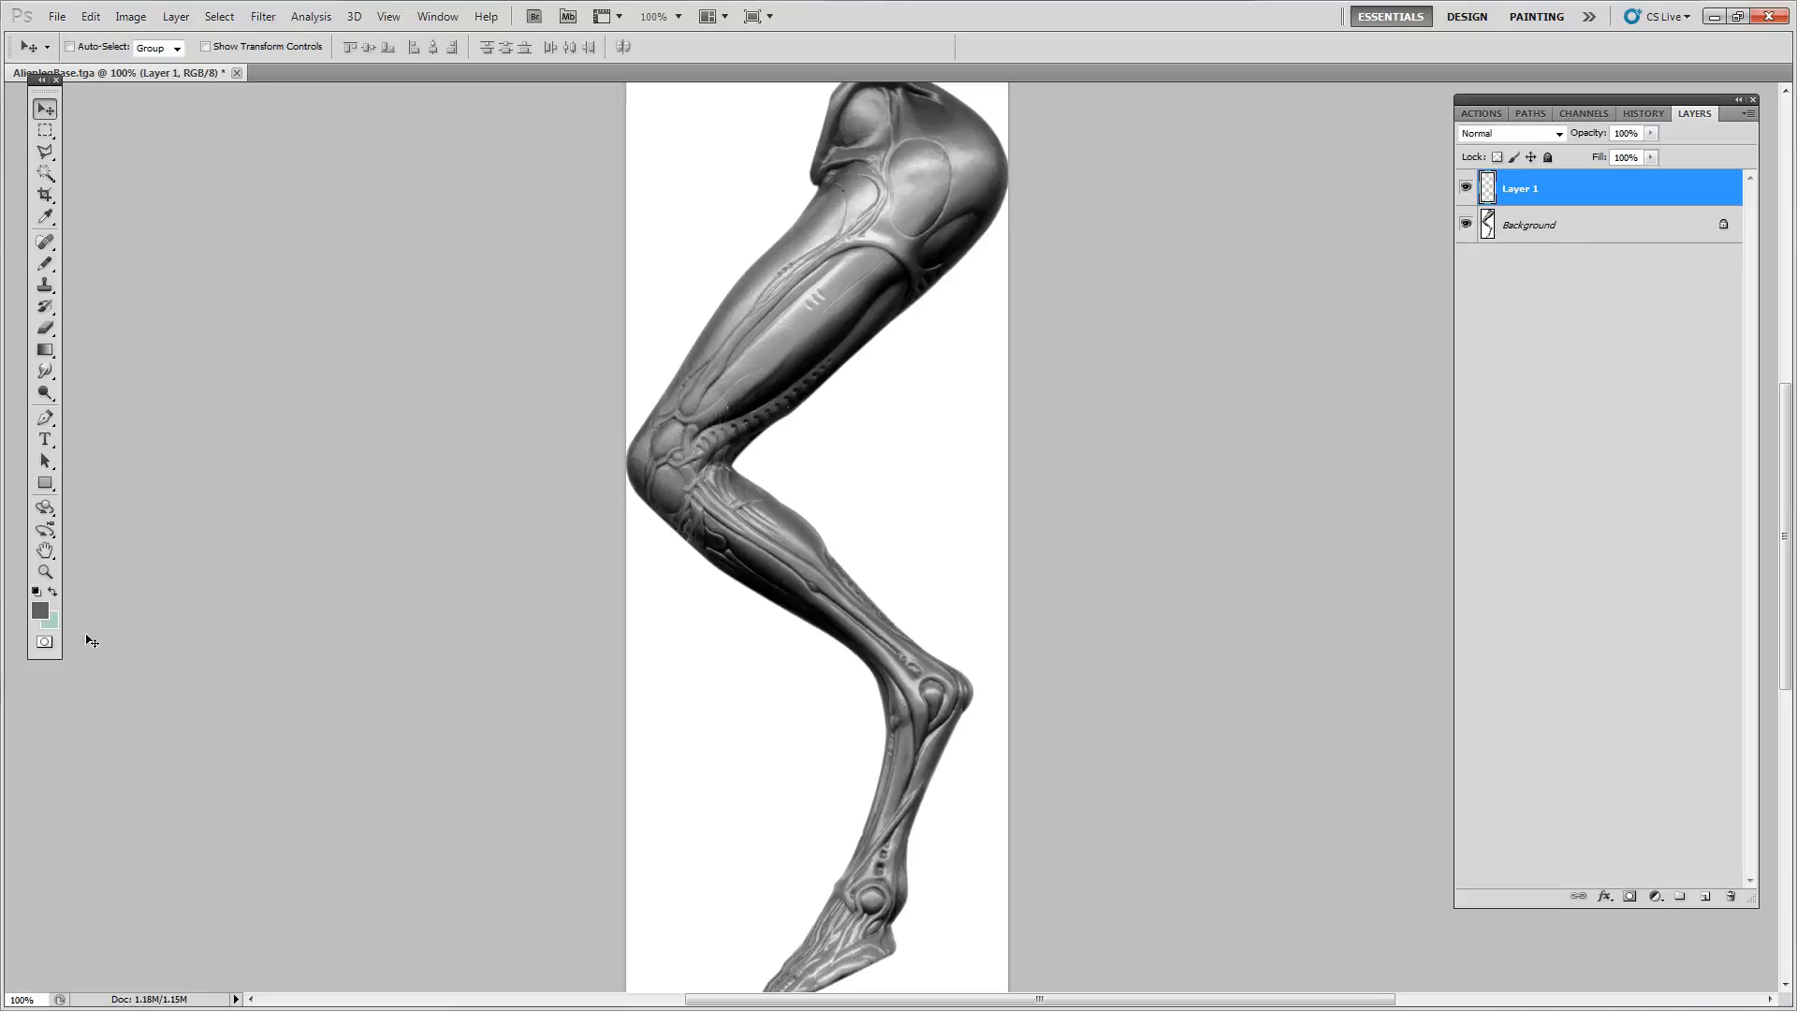
{"action": "left_click", "coordinate": [41, 613]}
{"action": "mouse_move", "coordinate": [1408, 371]}
{"action": "left_mouse_down"}
{"action": "mouse_move", "coordinate": [1403, 329]}
{"action": "mouse_move", "coordinate": [1356, 273]}
{"action": "mouse_move", "coordinate": [1291, 269]}
{"action": "mouse_move", "coordinate": [1243, 293]}
{"action": "mouse_move", "coordinate": [1237, 357]}
{"action": "left_mouse_up"}
{"action": "left_click", "coordinate": [1555, 239]}
{"action": "key", "text": "v"}
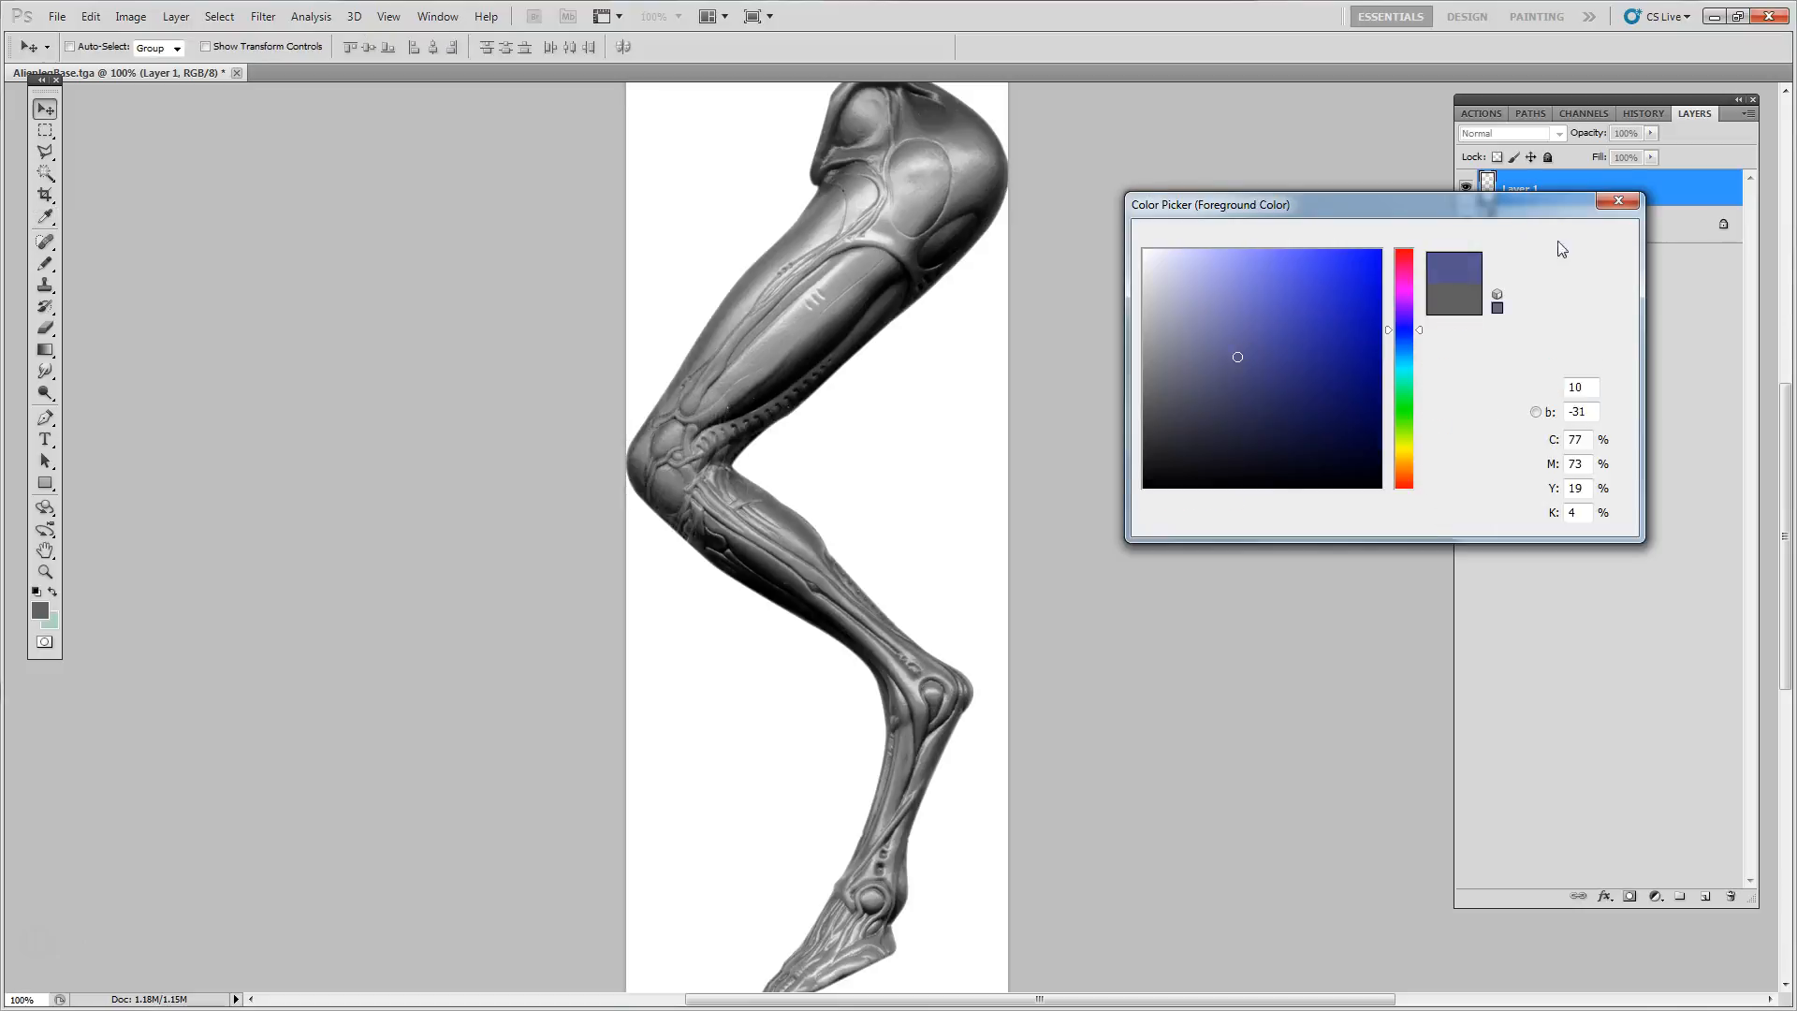
{"action": "key", "text": "alt+BackSpace"}
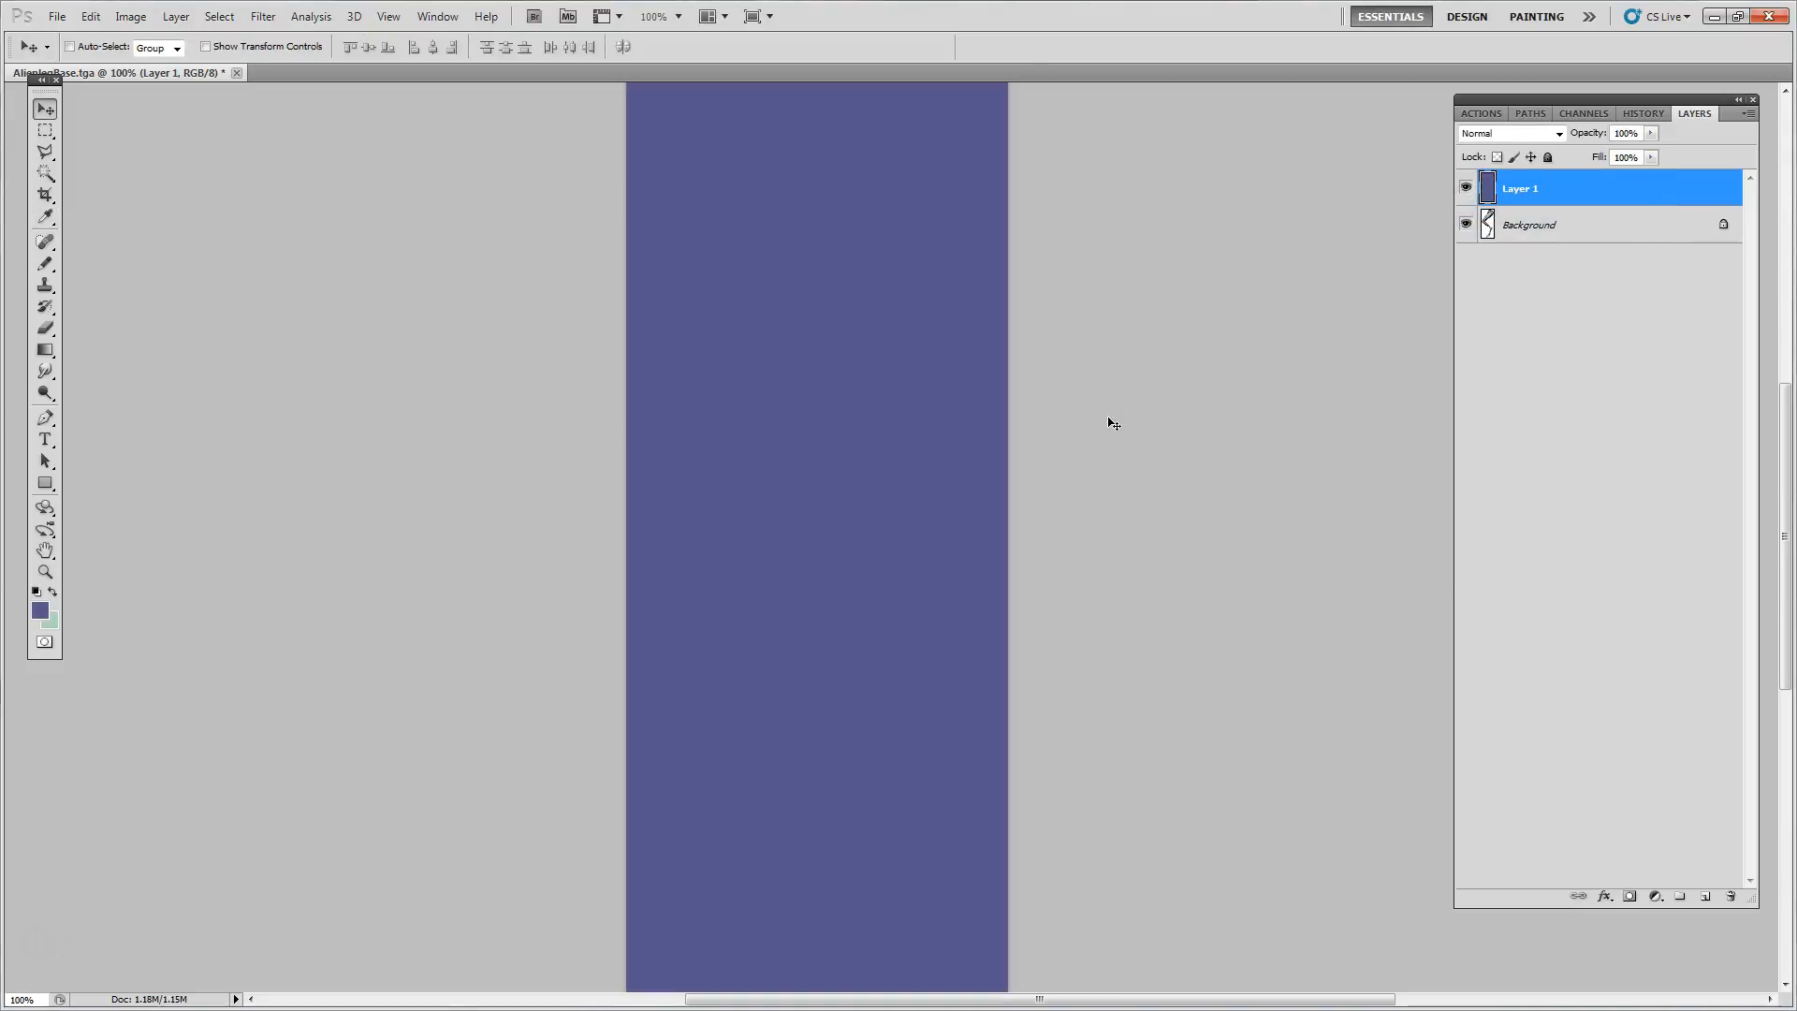
Step: Try the Multiply and Screen blend modes on the blue layer, then return it to Normal
{"action": "left_click", "coordinate": [1516, 133]}
{"action": "left_click", "coordinate": [1477, 213]}
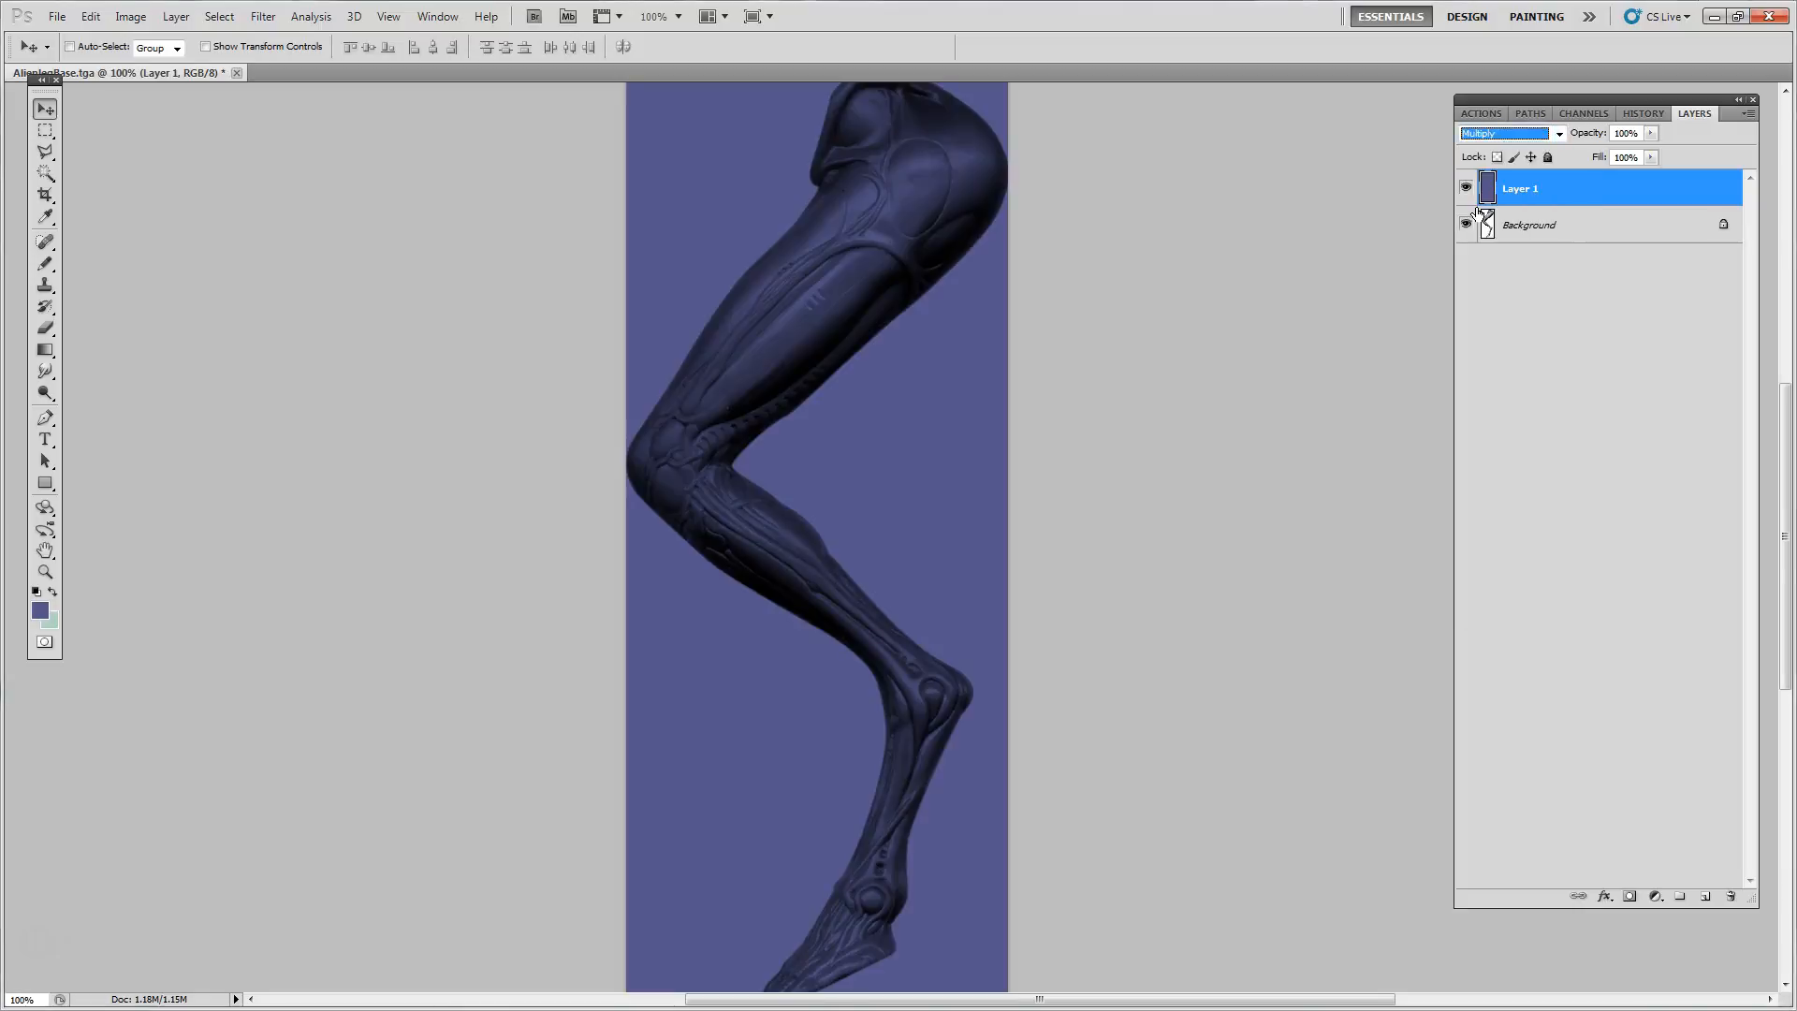
{"action": "left_click", "coordinate": [1513, 136]}
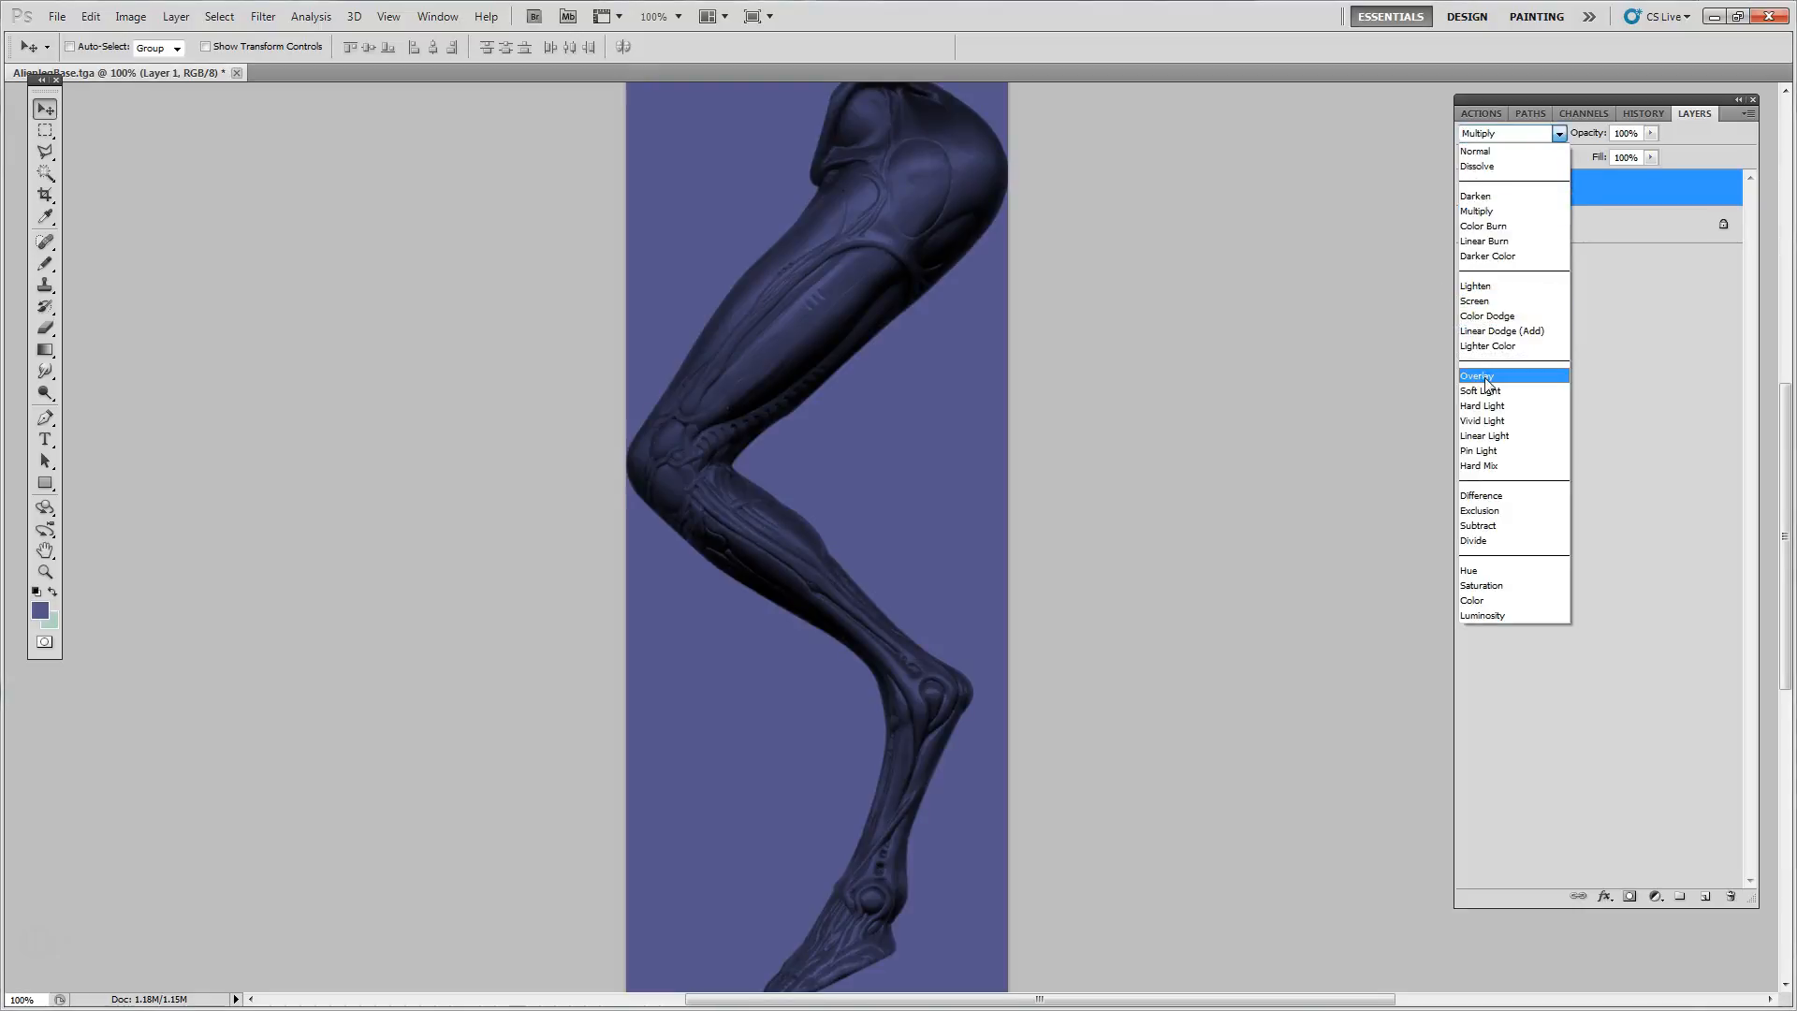
{"action": "left_click", "coordinate": [1468, 299]}
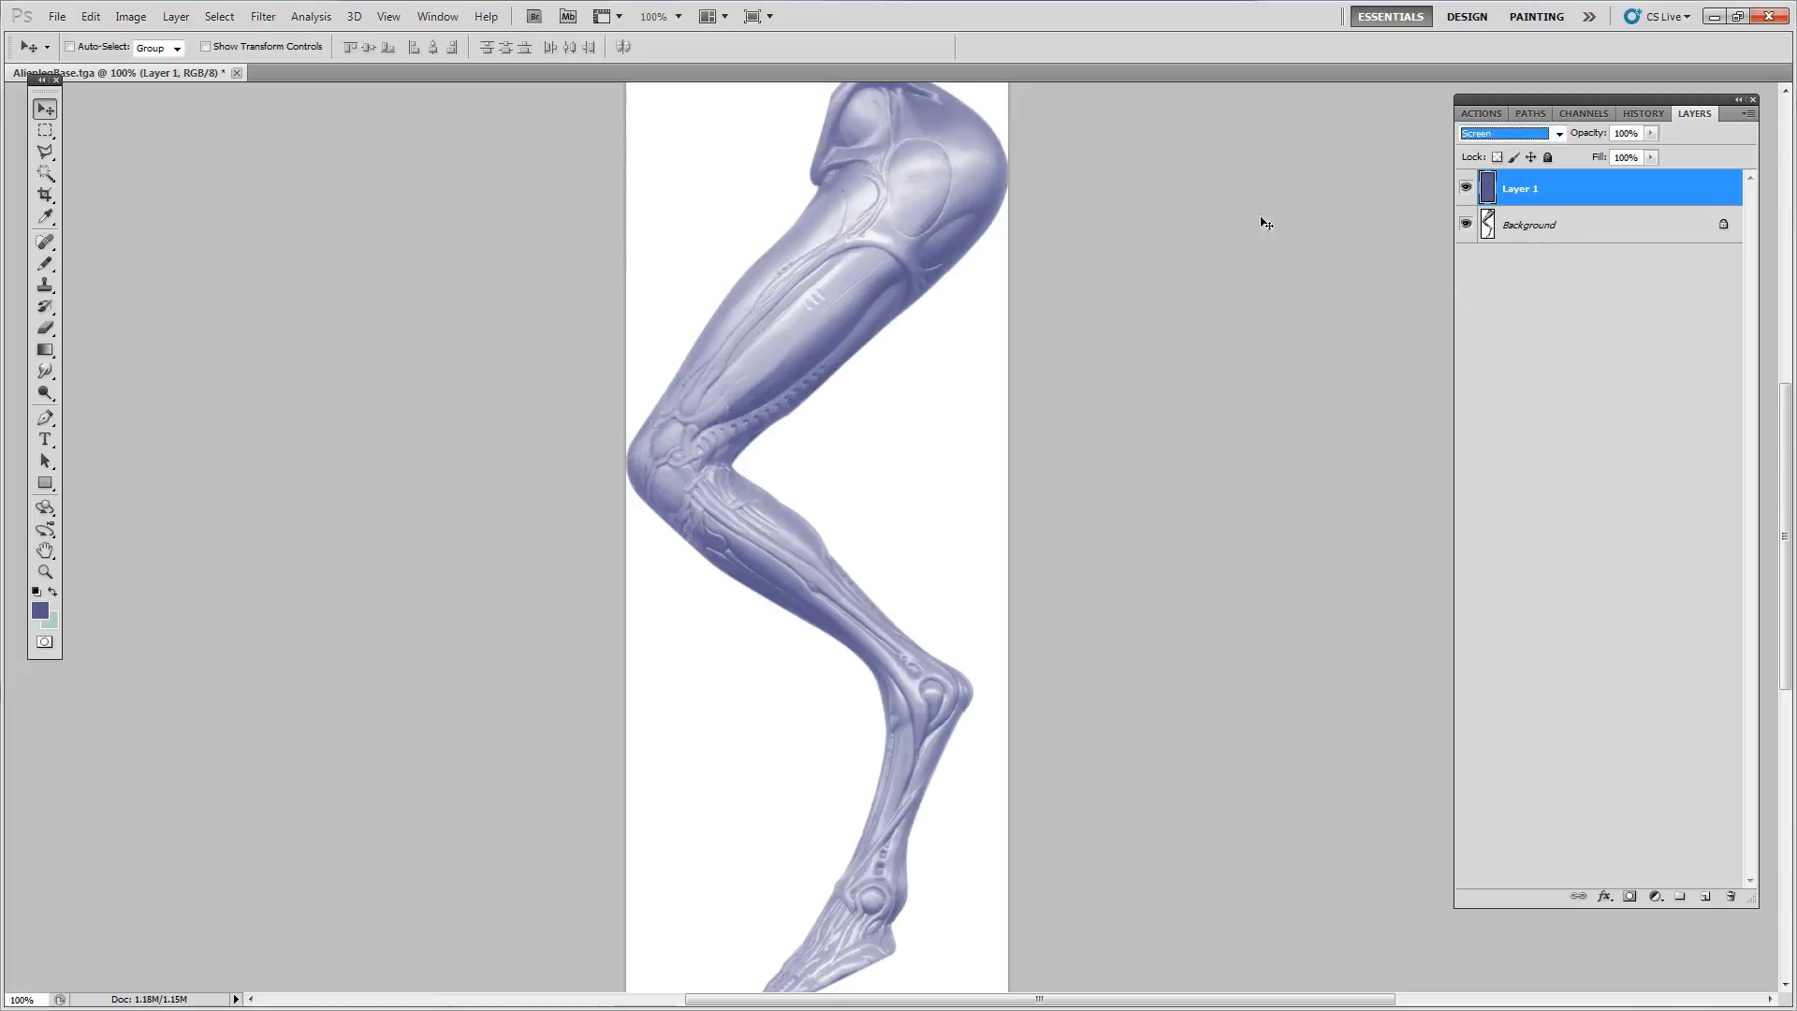
{"action": "left_click", "coordinate": [1503, 136]}
{"action": "left_click", "coordinate": [1489, 148]}
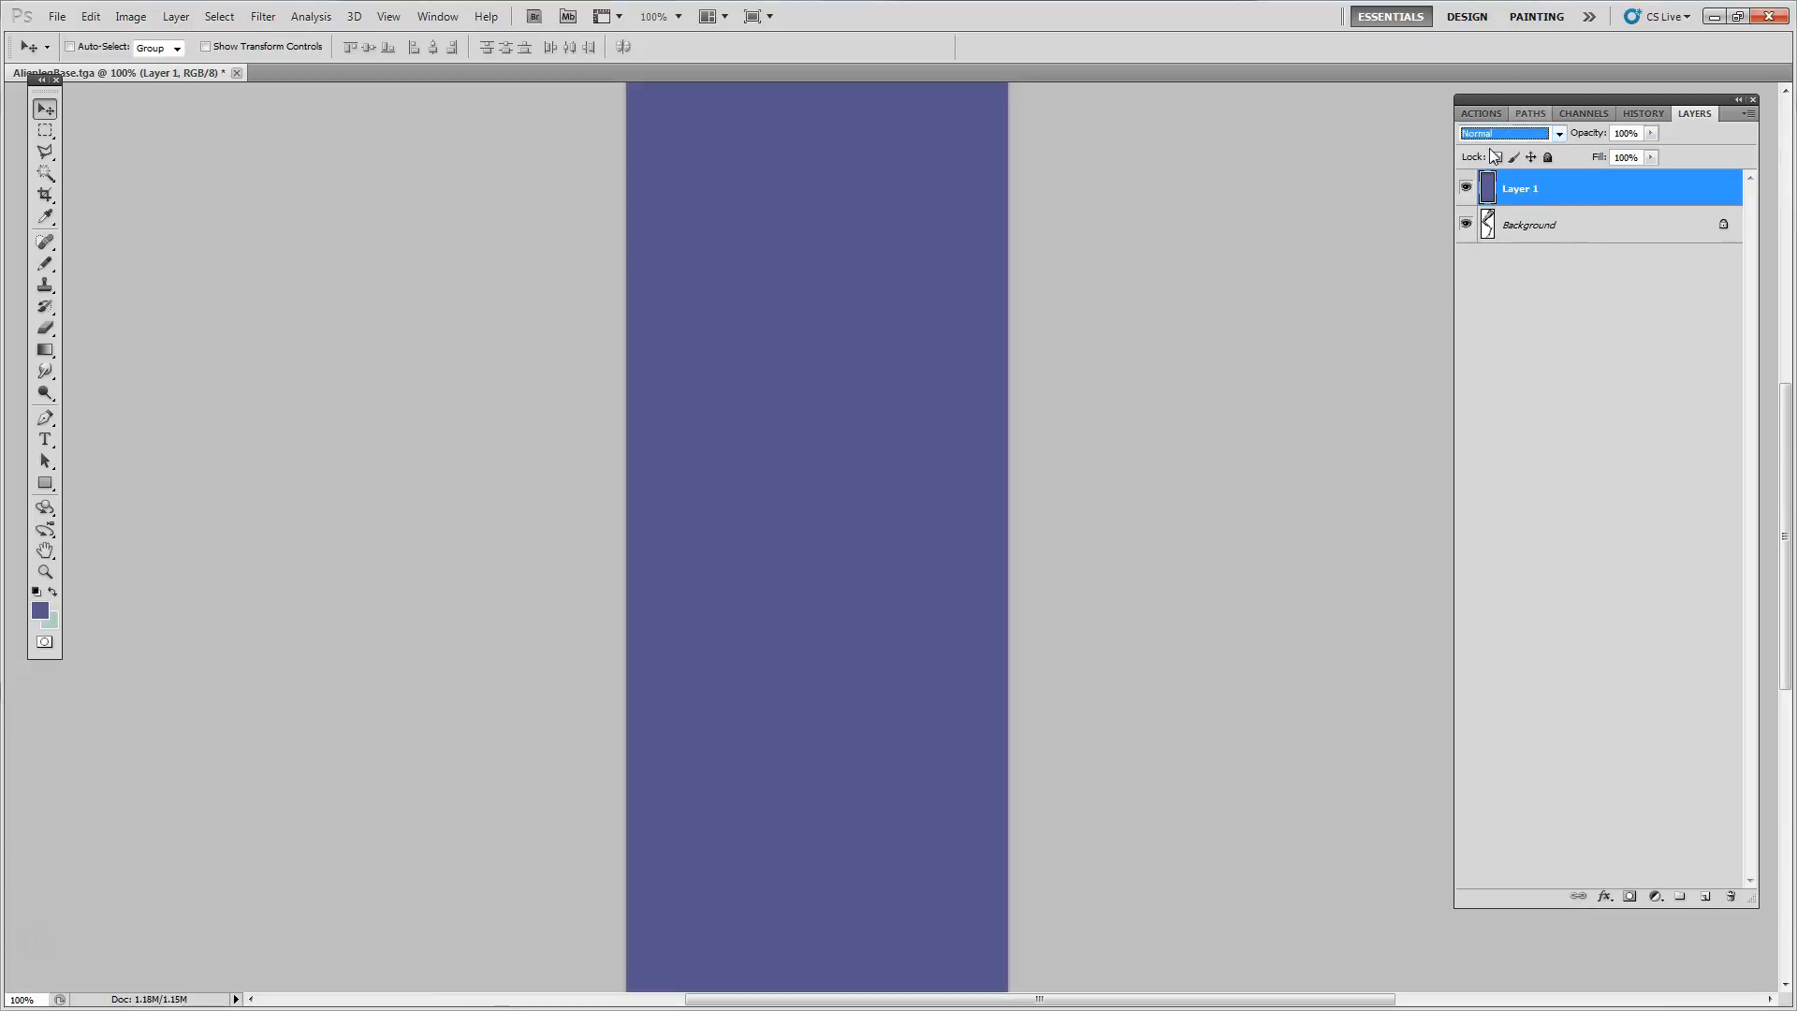
Step: Set the blue layer's blend mode to Multiply and lower its opacity to 52%
{"action": "key", "text": "Down"}
{"action": "key", "text": "Down"}
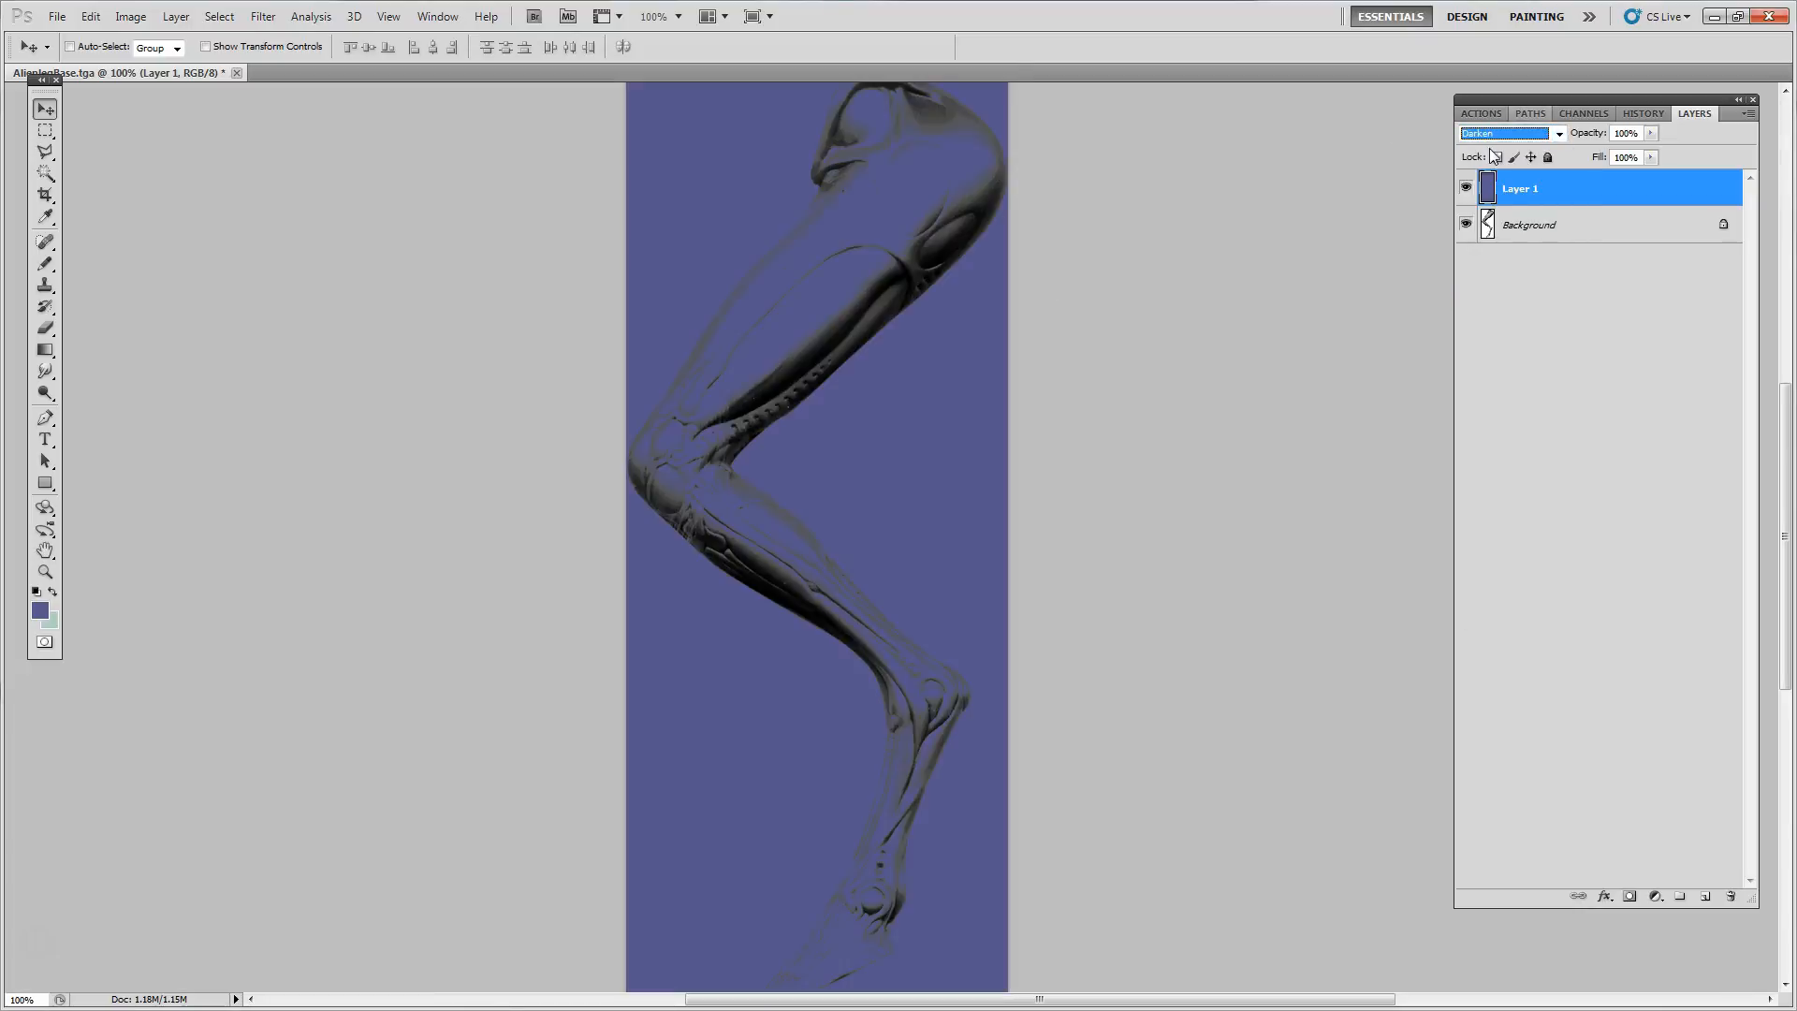
{"action": "key", "text": "Down"}
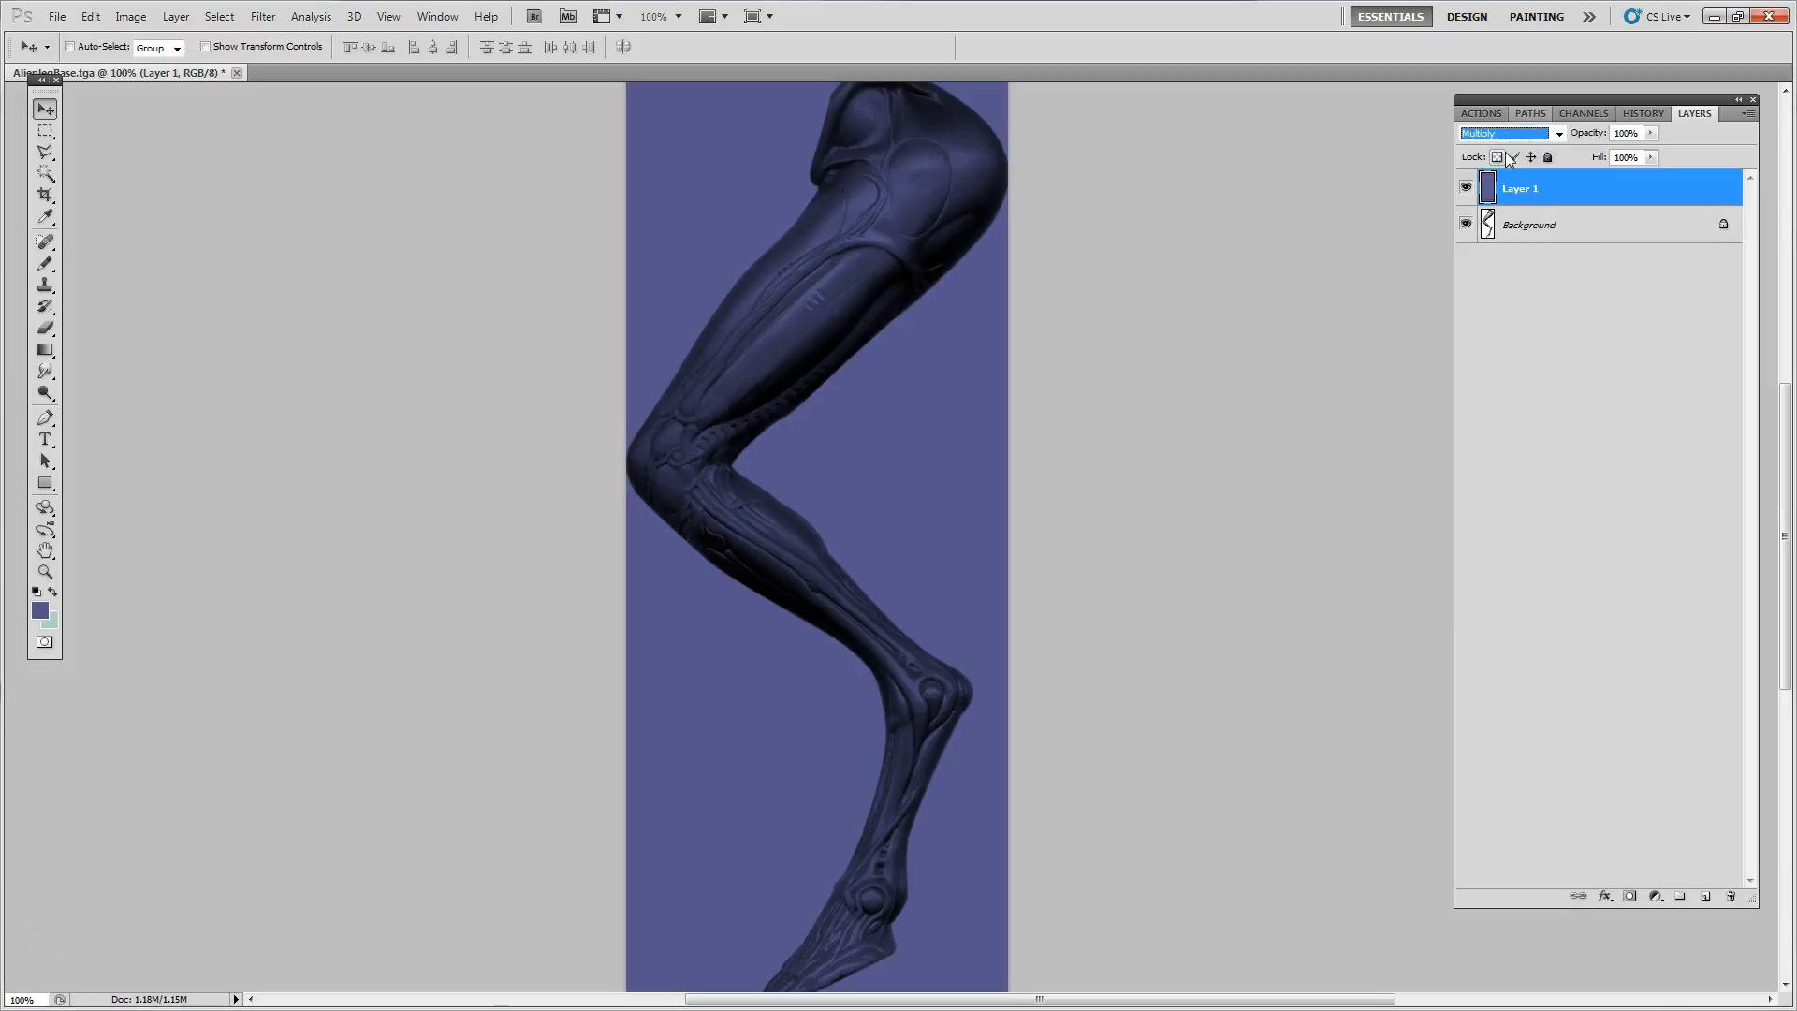
{"action": "key", "text": "Down"}
{"action": "key", "text": "Up"}
{"action": "left_click", "coordinate": [1650, 133]}
{"action": "left_click_drag", "start_coordinate": [1603, 160], "coordinate": [1604, 155]}
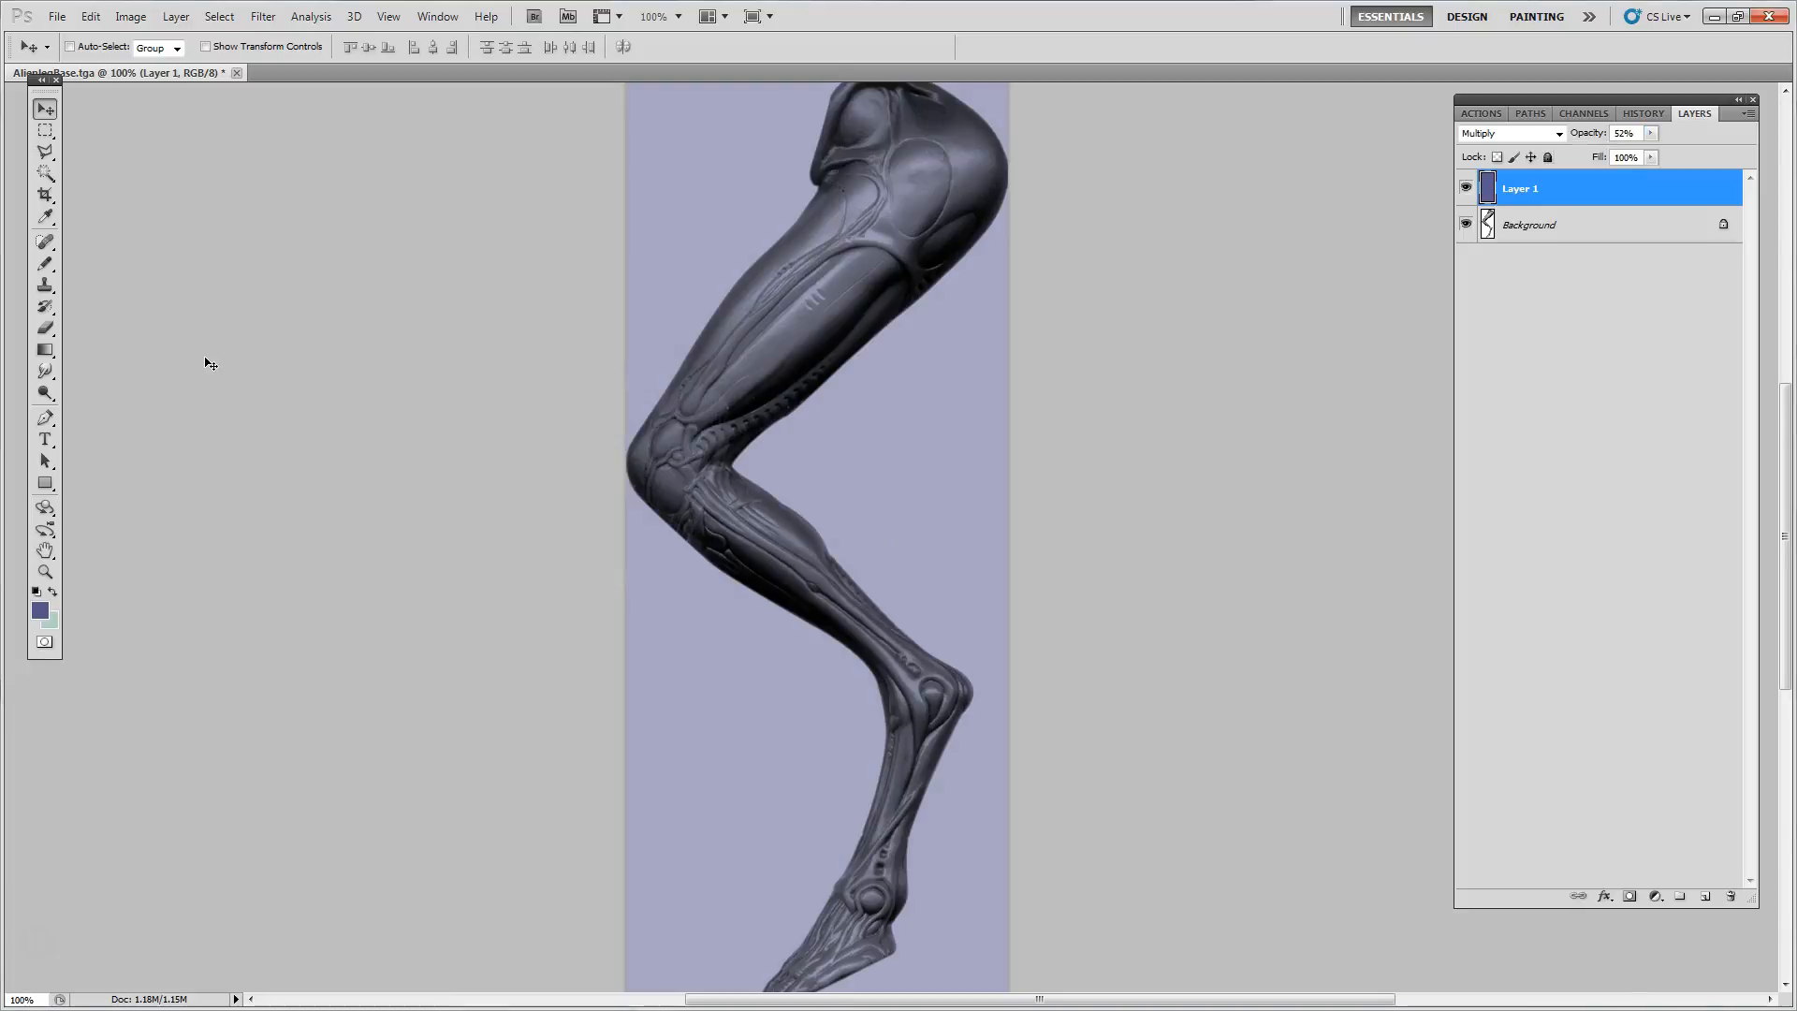
Step: Resample the image to a resolution of 150 pixels/inch with constrained proportions
{"action": "left_click", "coordinate": [57, 17]}
{"action": "mouse_move", "coordinate": [147, 13]}
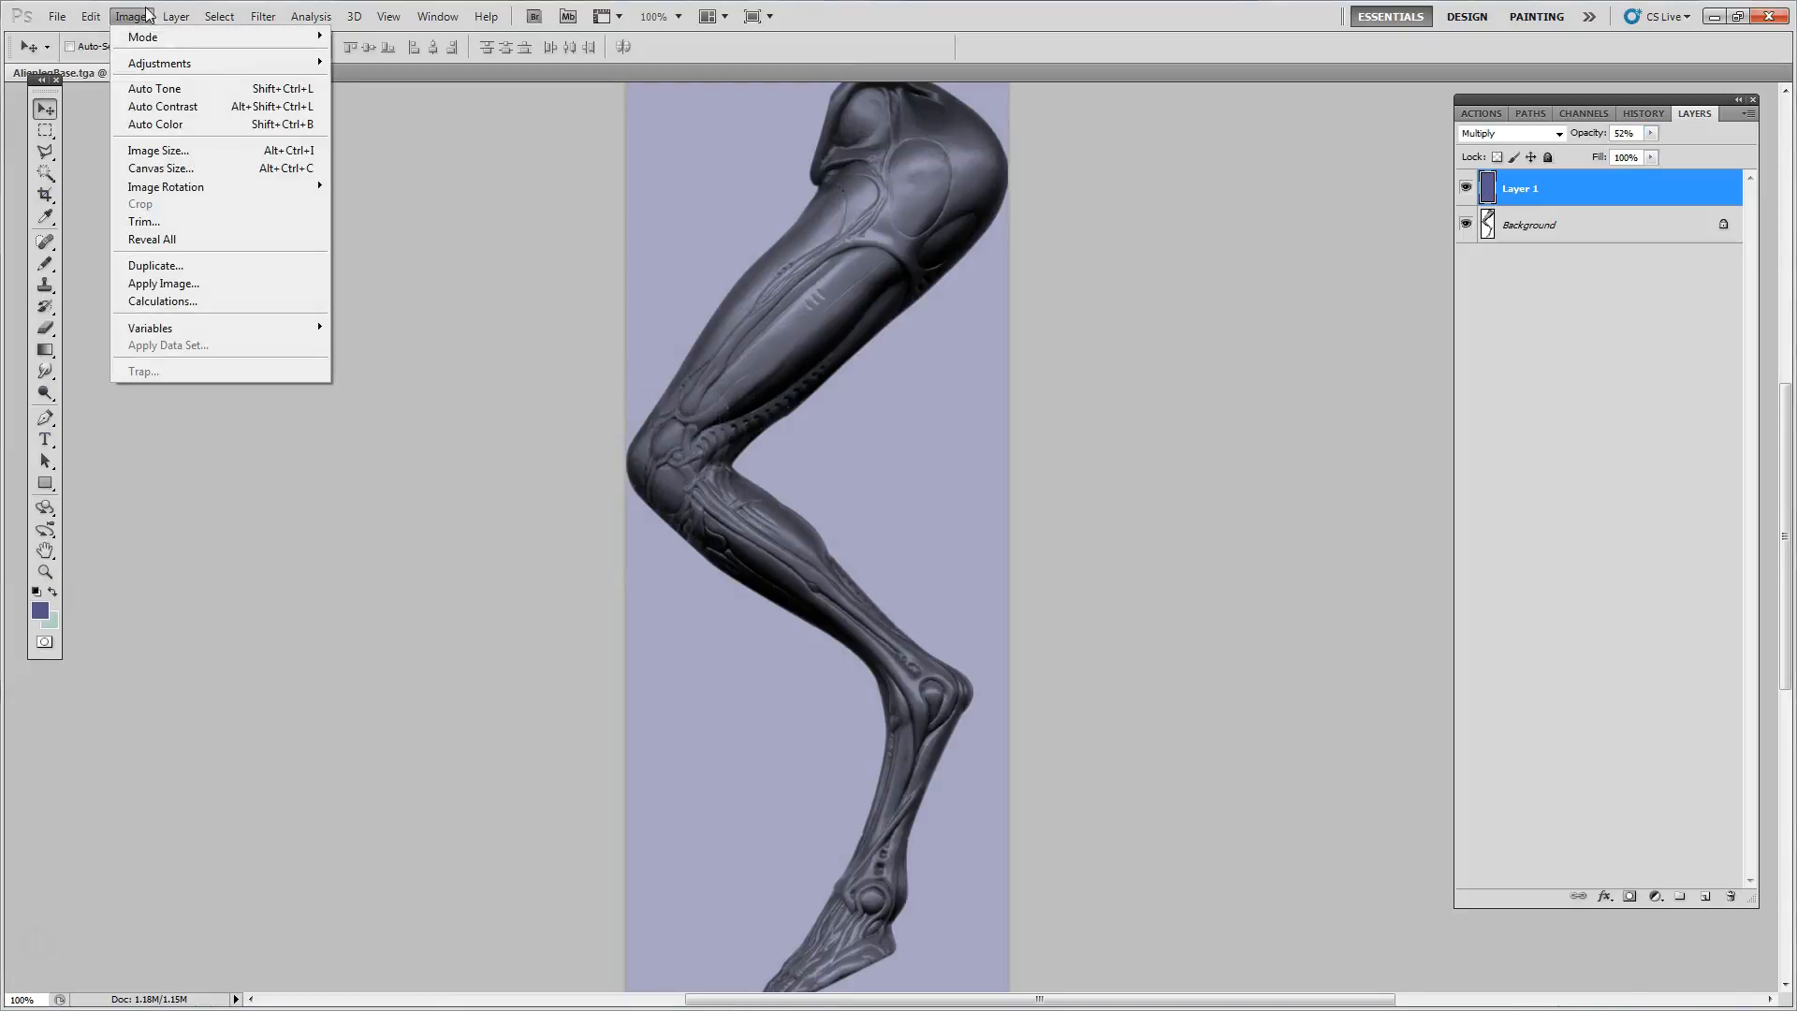
{"action": "left_click", "coordinate": [157, 153]}
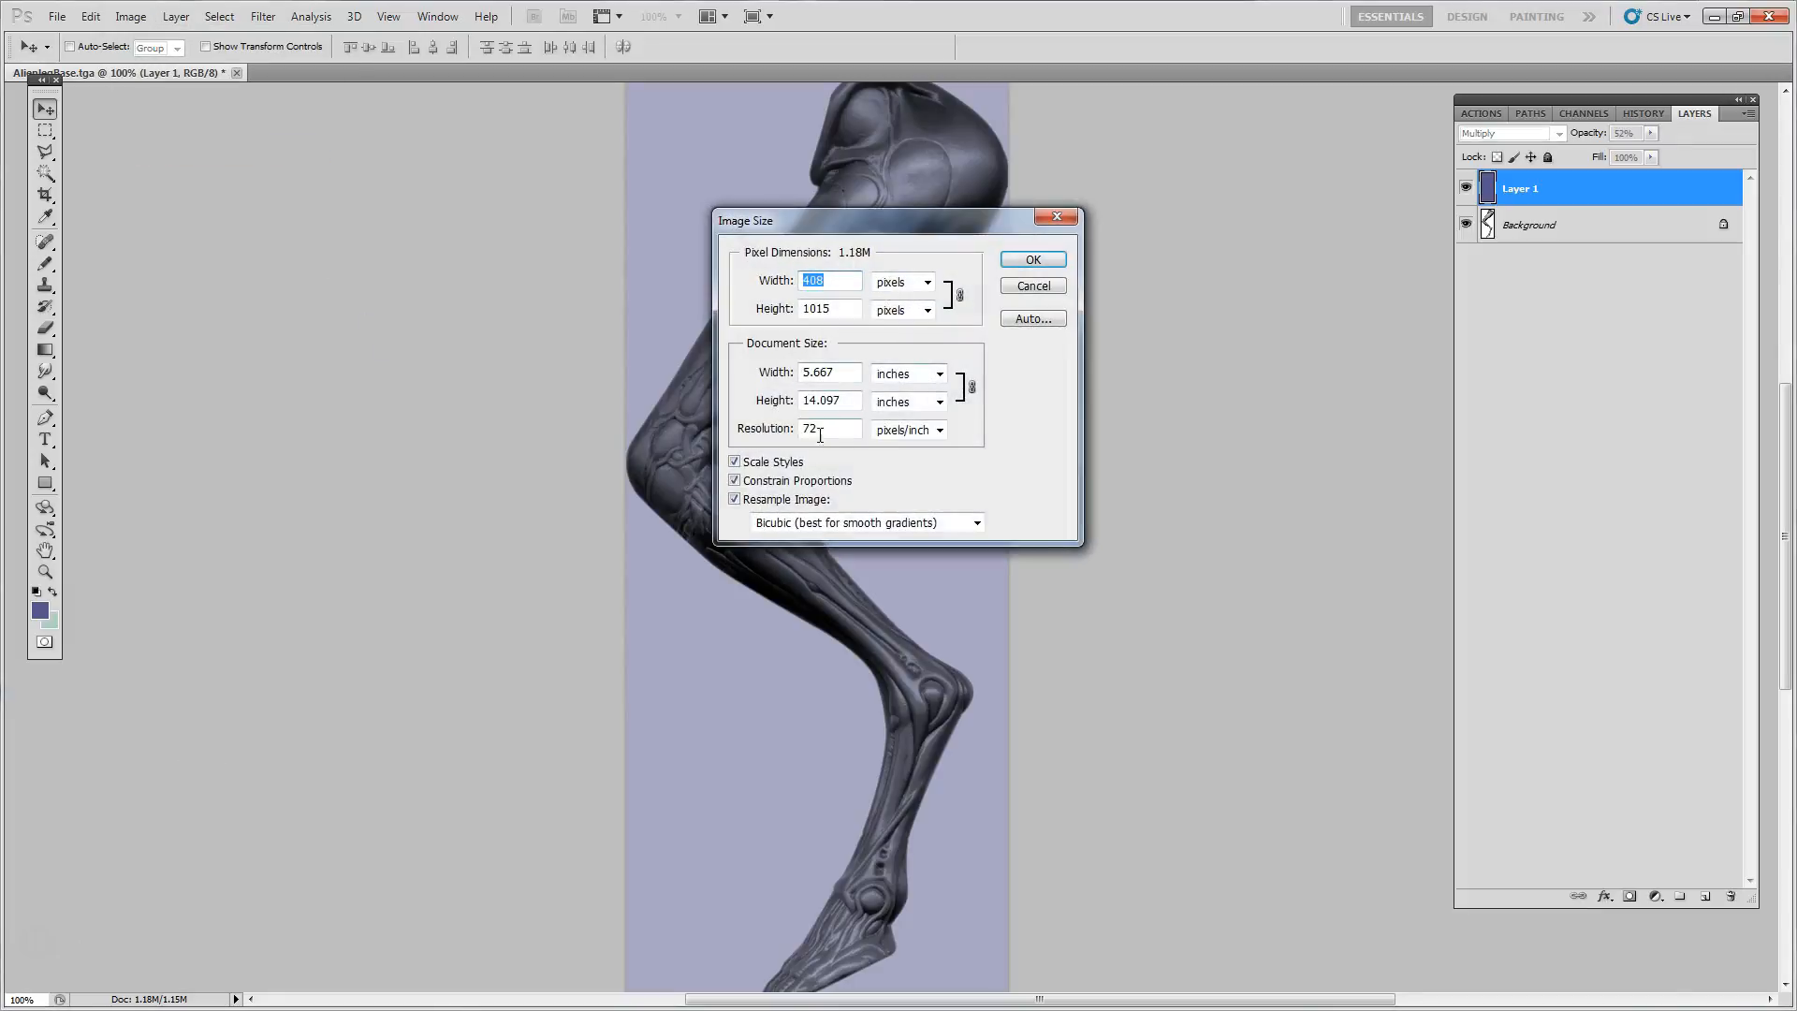
{"action": "left_click_drag", "start_coordinate": [857, 224], "coordinate": [429, 208]}
{"action": "left_click_drag", "start_coordinate": [417, 412], "coordinate": [342, 424]}
{"action": "type", "text": "150"}
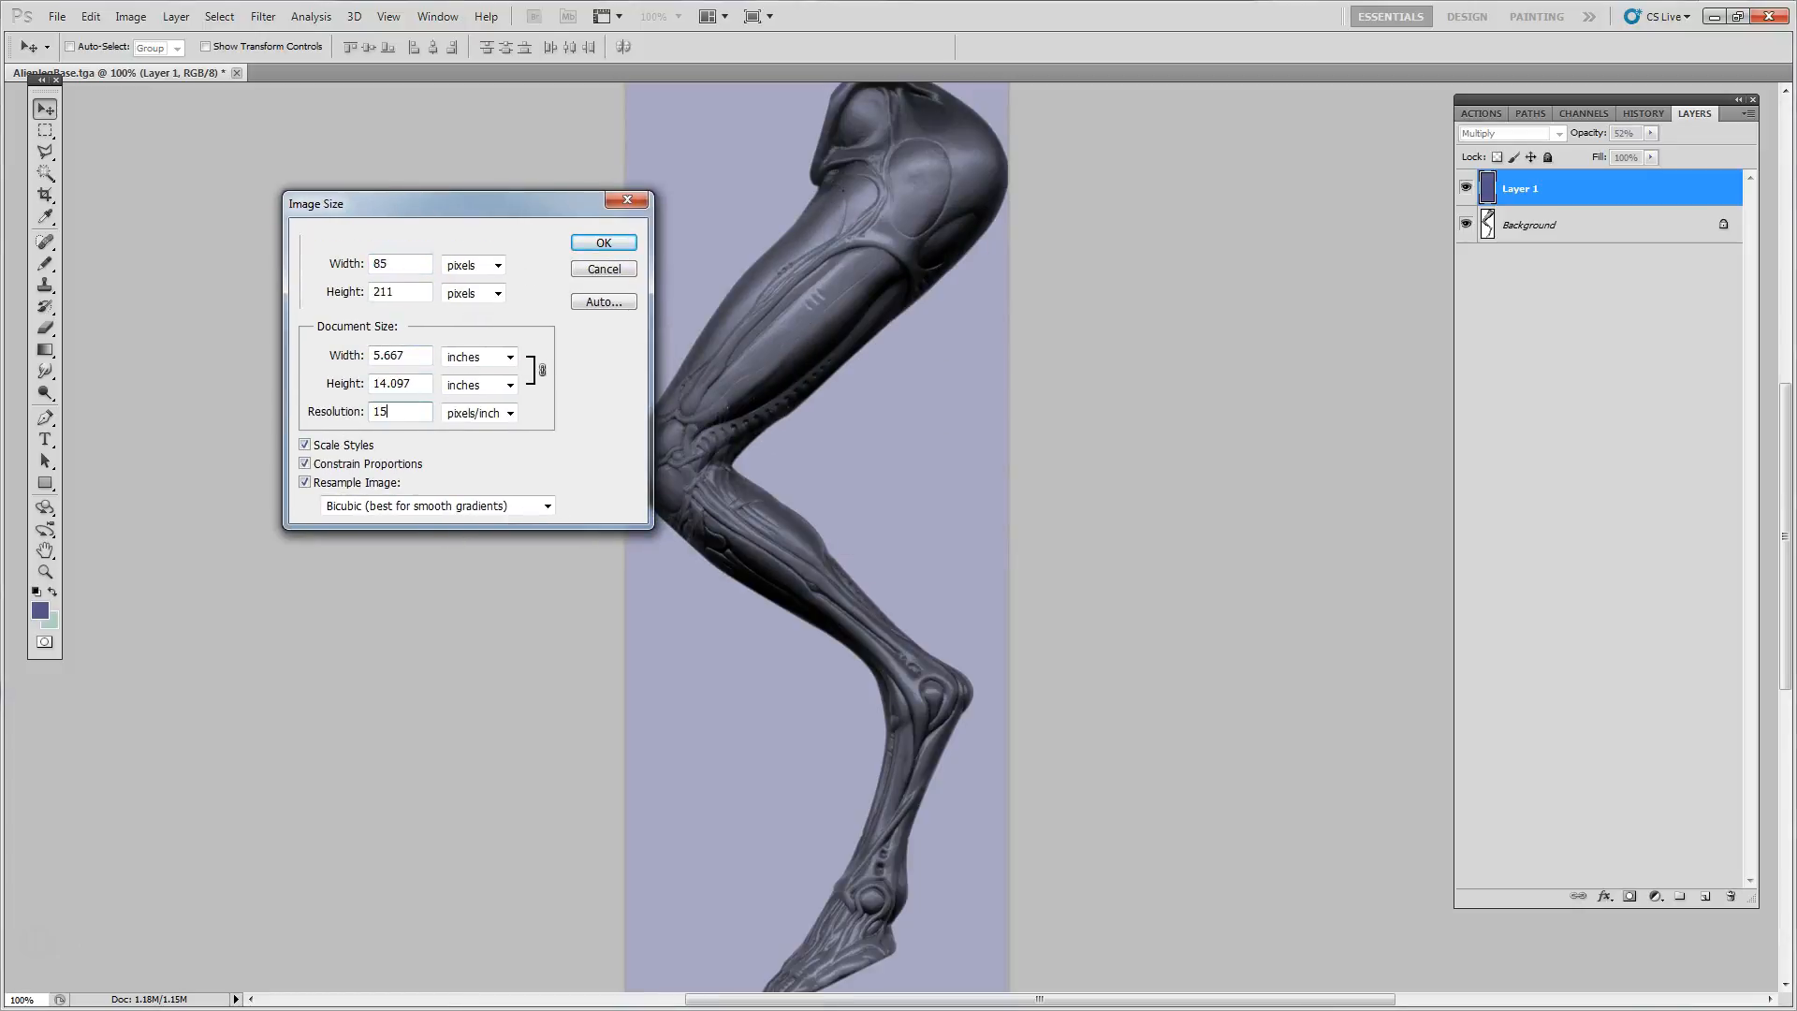
{"action": "left_click", "coordinate": [581, 245]}
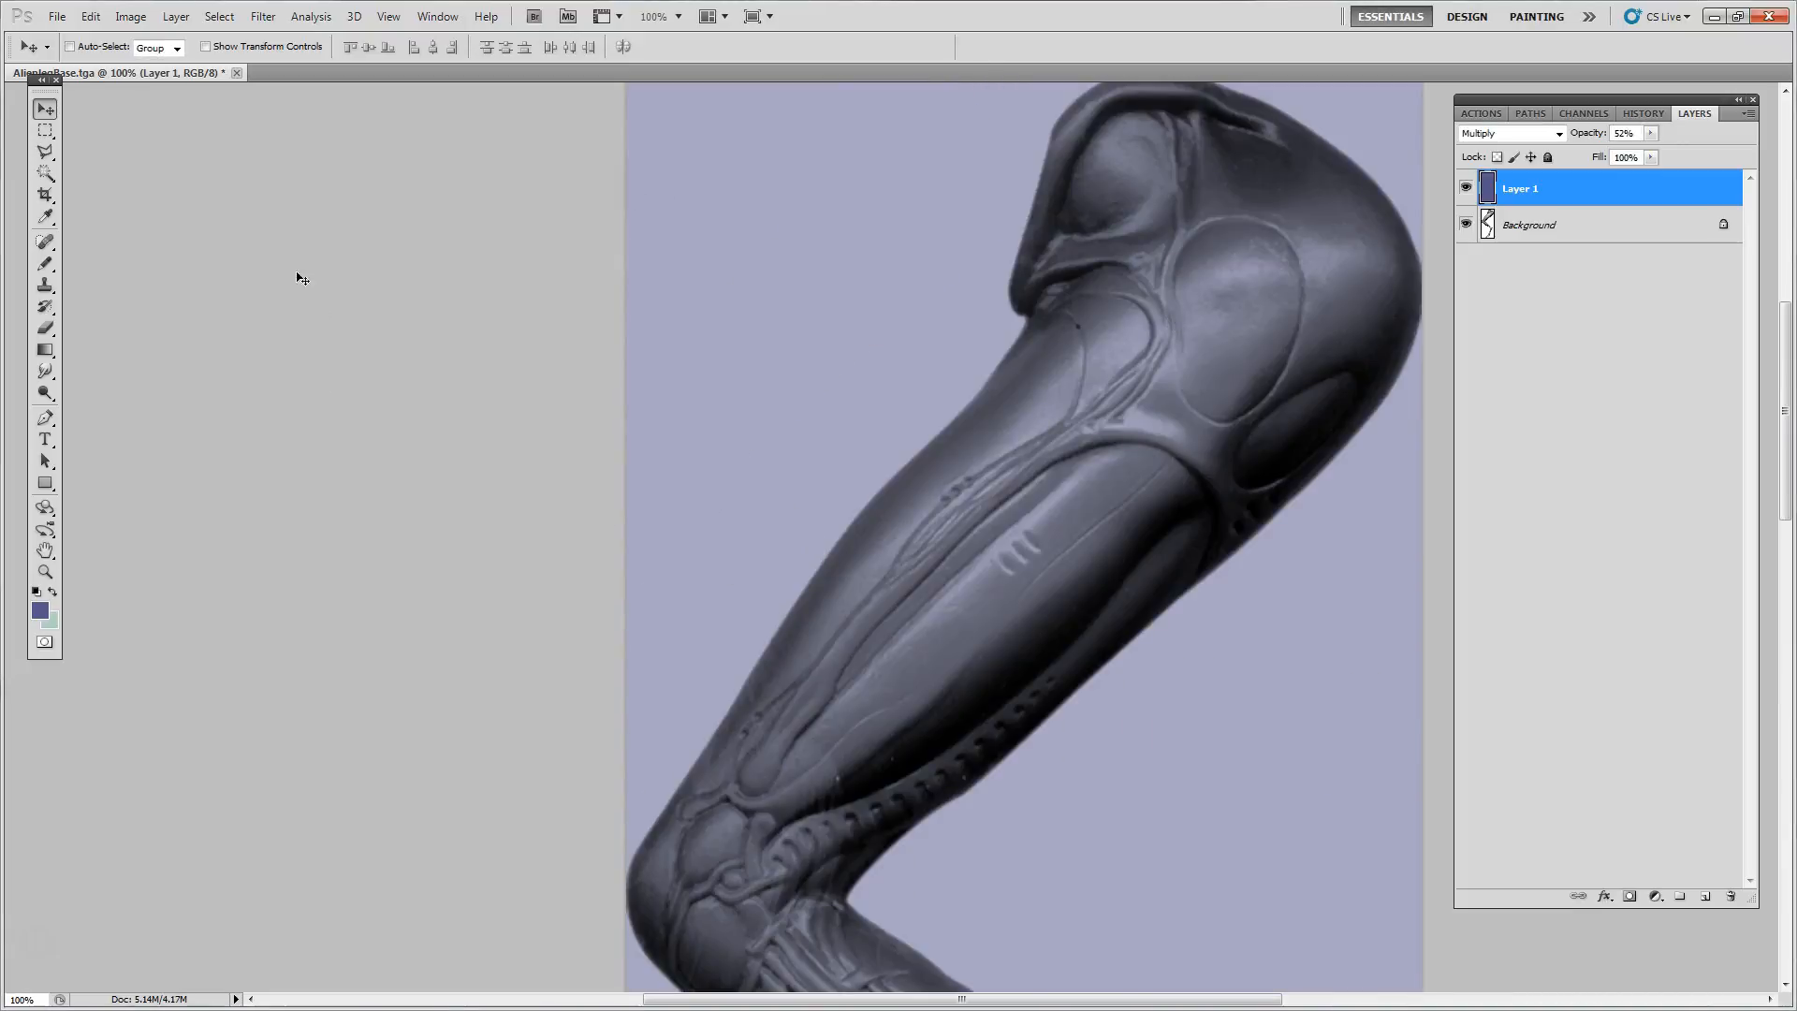
Step: Start saving the image under a new name in Targa format, with the Alien Leg folder's files sorted by name
{"action": "left_click", "coordinate": [56, 16]}
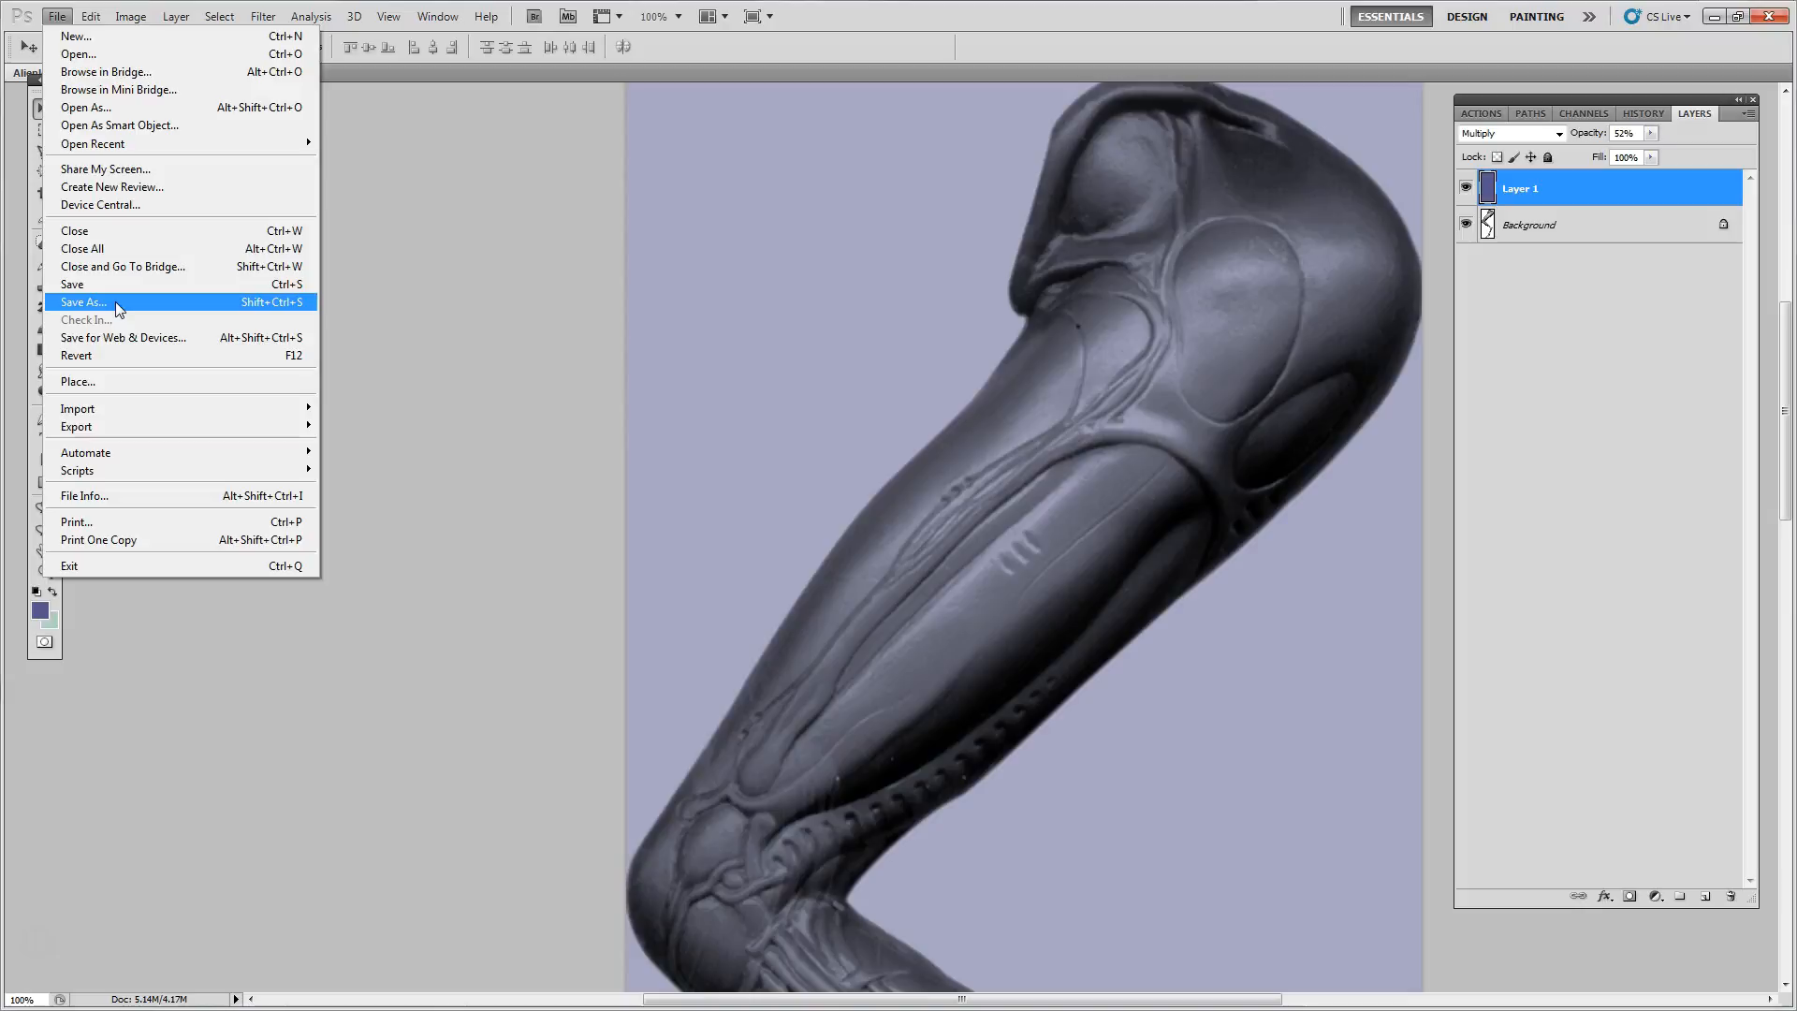
{"action": "left_click", "coordinate": [115, 301]}
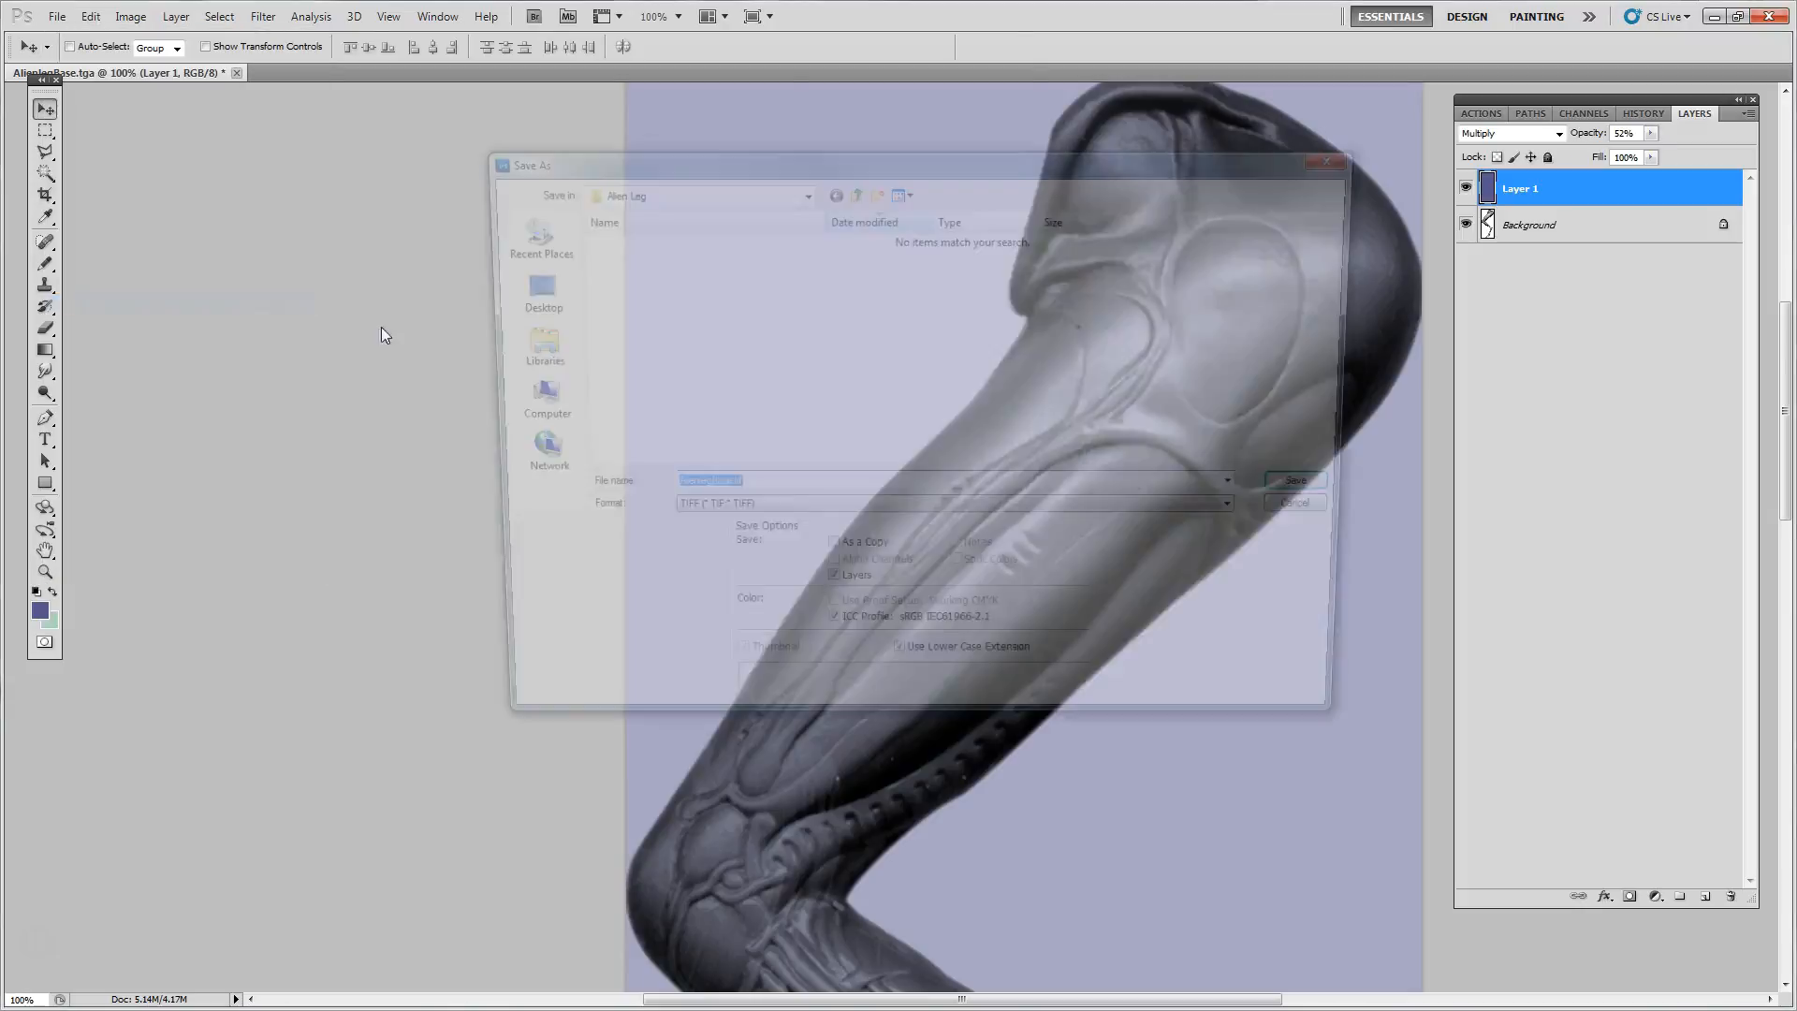
{"action": "left_click_drag", "start_coordinate": [625, 173], "coordinate": [551, 161]}
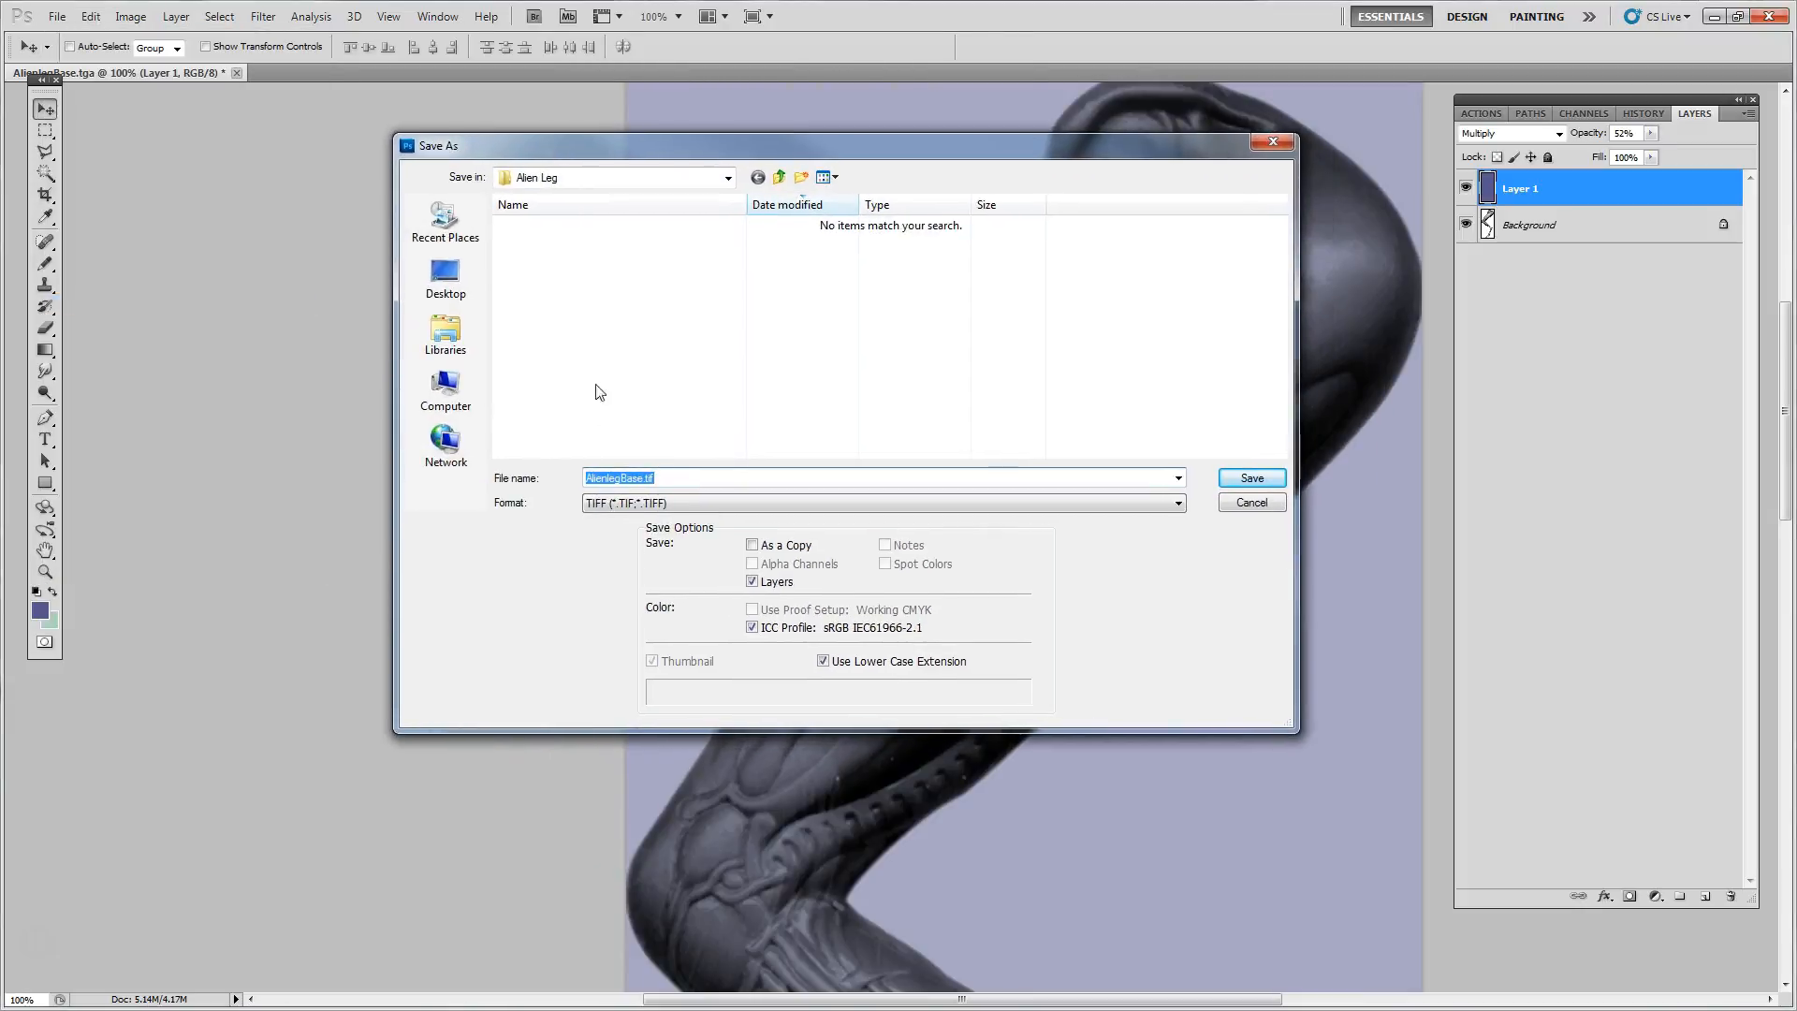
{"action": "left_click", "coordinate": [640, 506]}
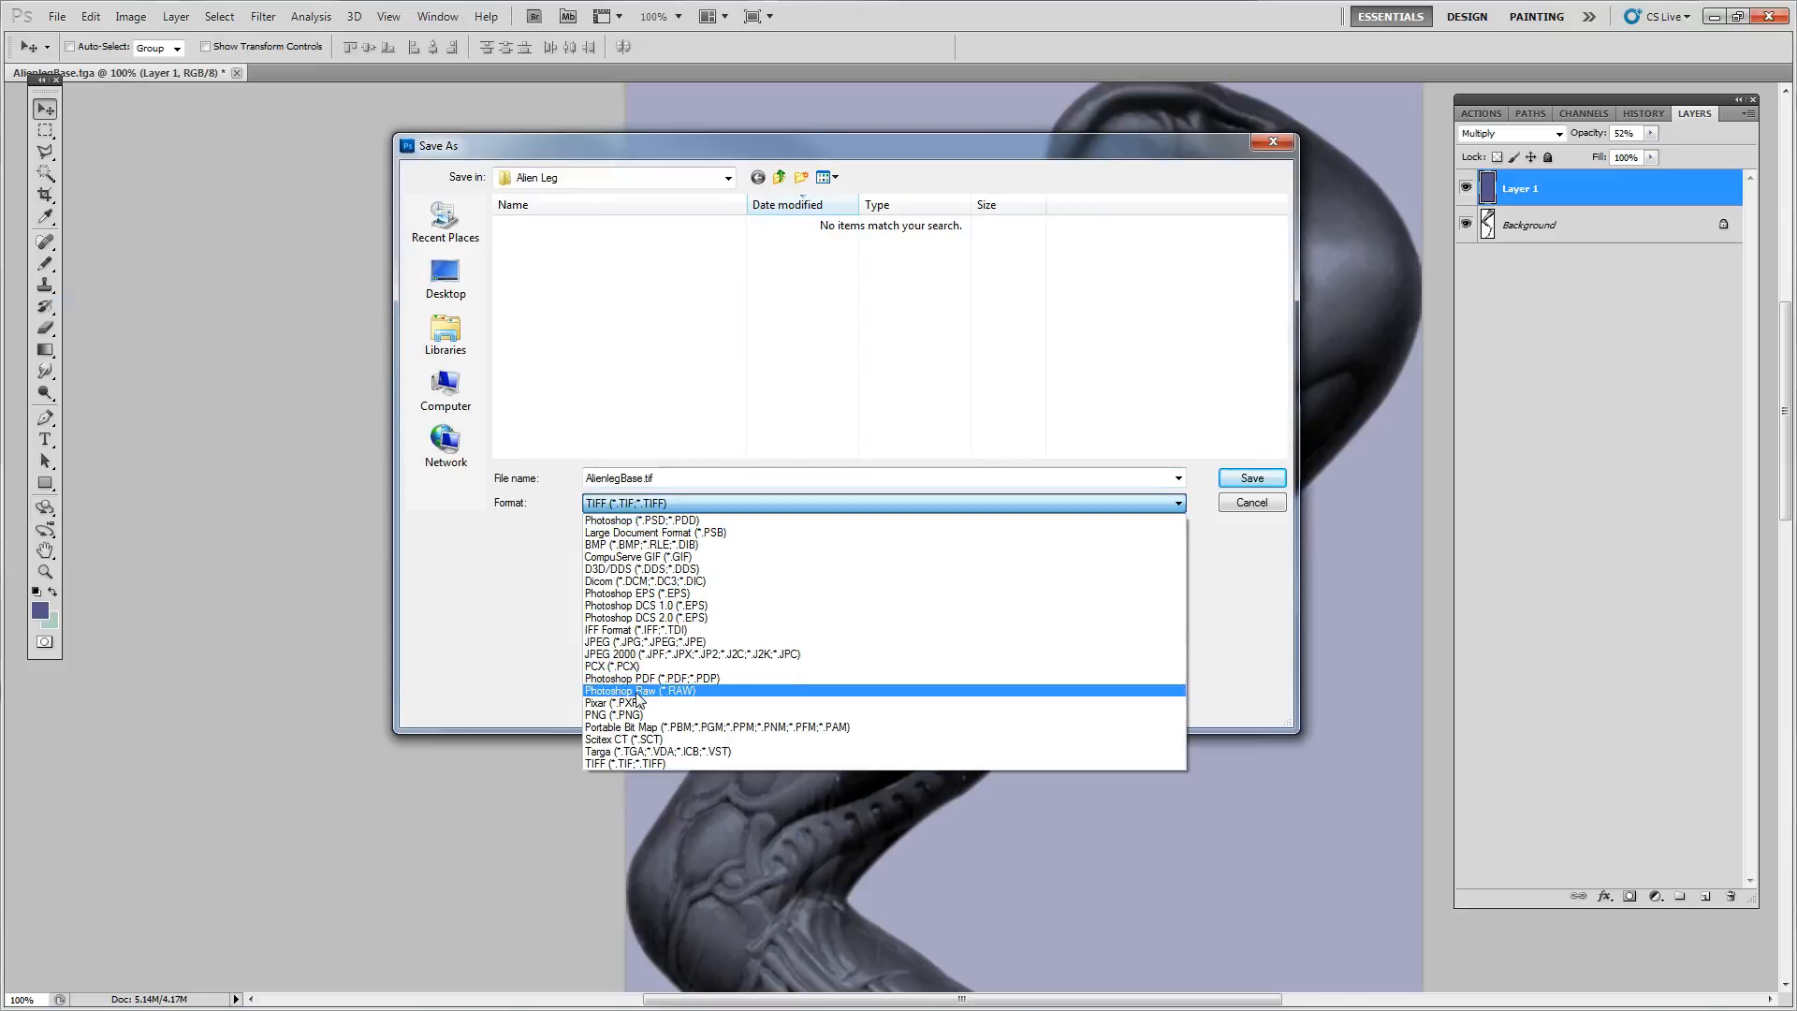
{"action": "left_click", "coordinate": [655, 751]}
{"action": "left_click_drag", "start_coordinate": [666, 152], "coordinate": [502, 152]}
{"action": "left_click", "coordinate": [374, 210]}
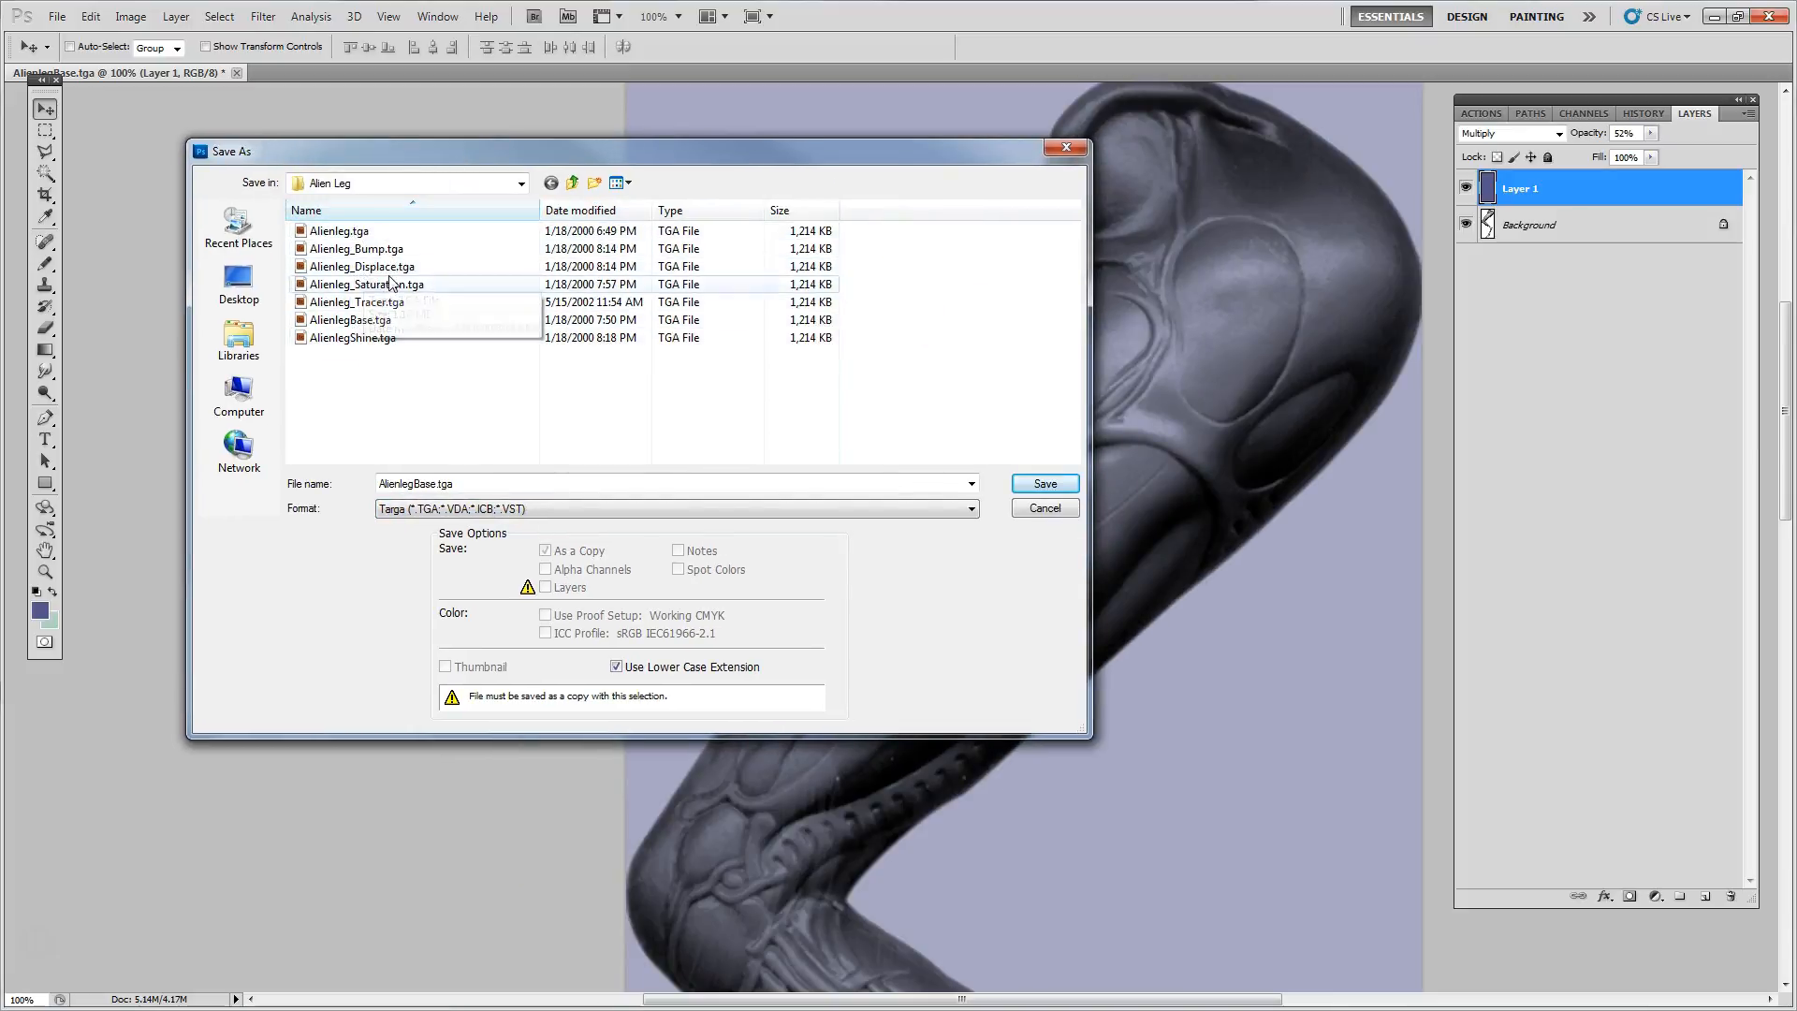
Step: Name the copy Alienleg_Tracer2.tga, based on the existing tracer file, and save it at 24 bits/pixel
{"action": "left_click", "coordinate": [366, 302]}
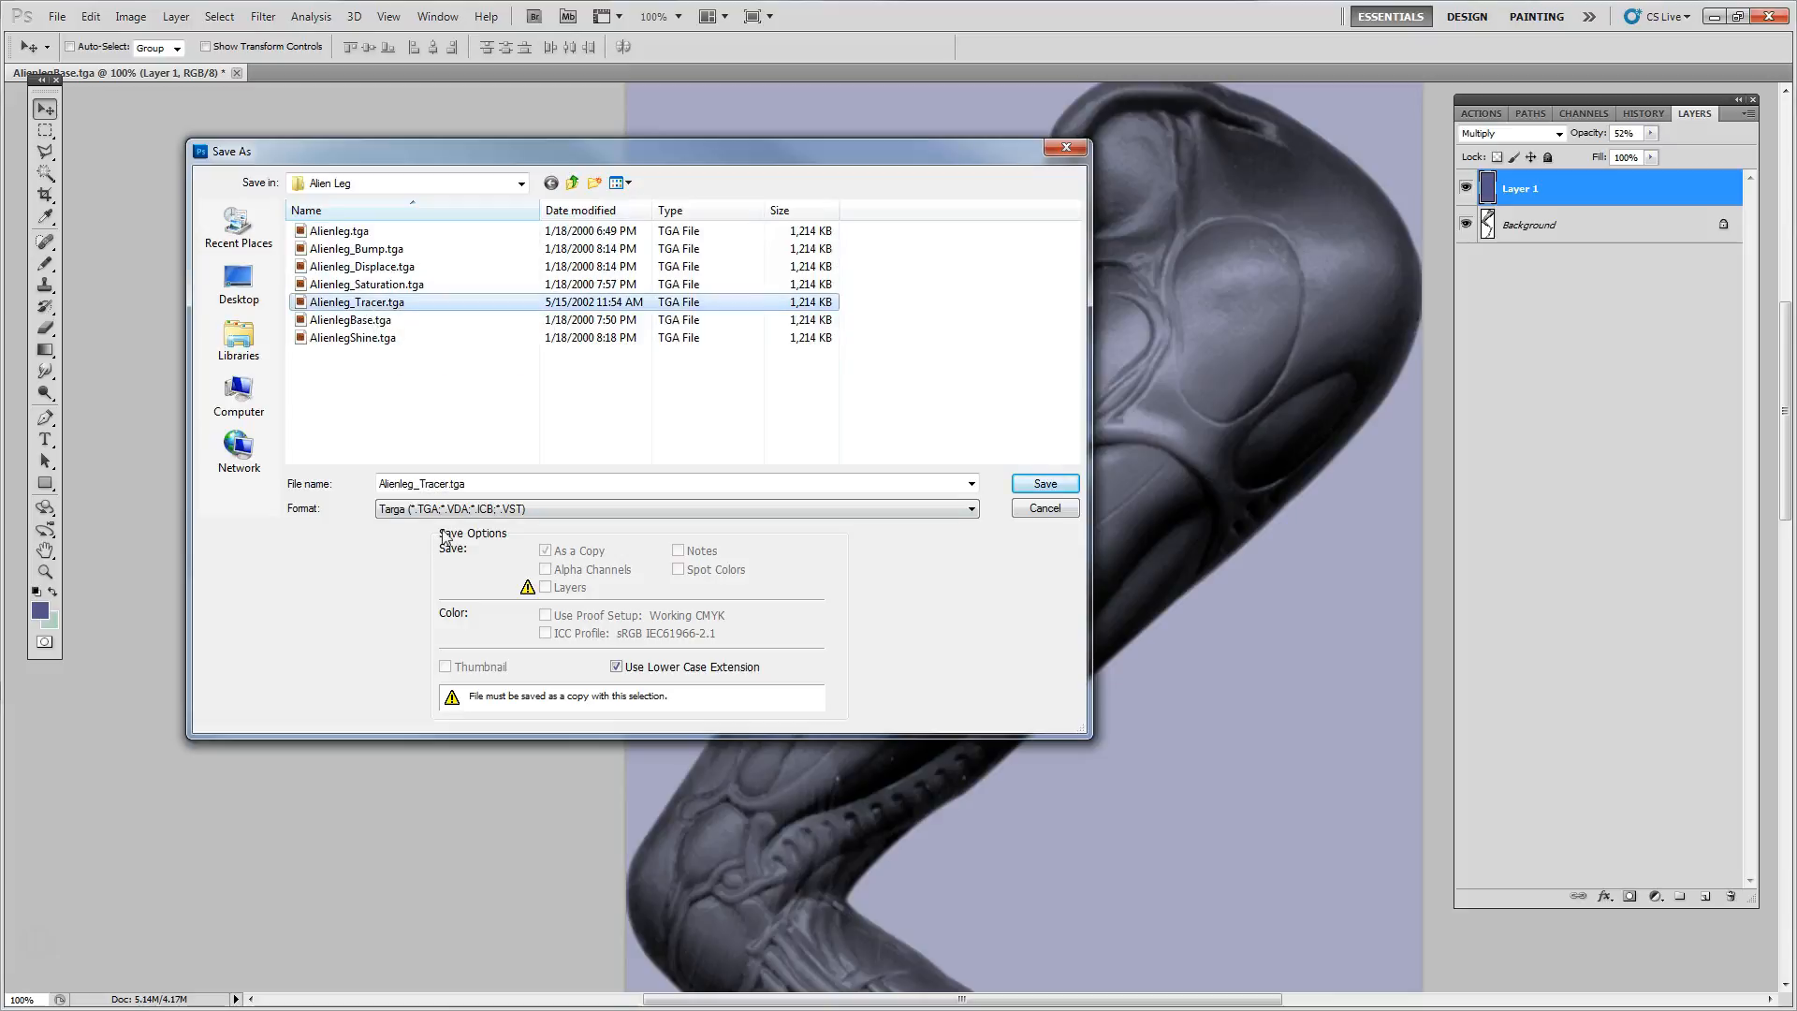
{"action": "left_click", "coordinate": [450, 484]}
{"action": "type", "text": "2"}
{"action": "key", "text": "Tab"}
{"action": "left_click", "coordinate": [1039, 482]}
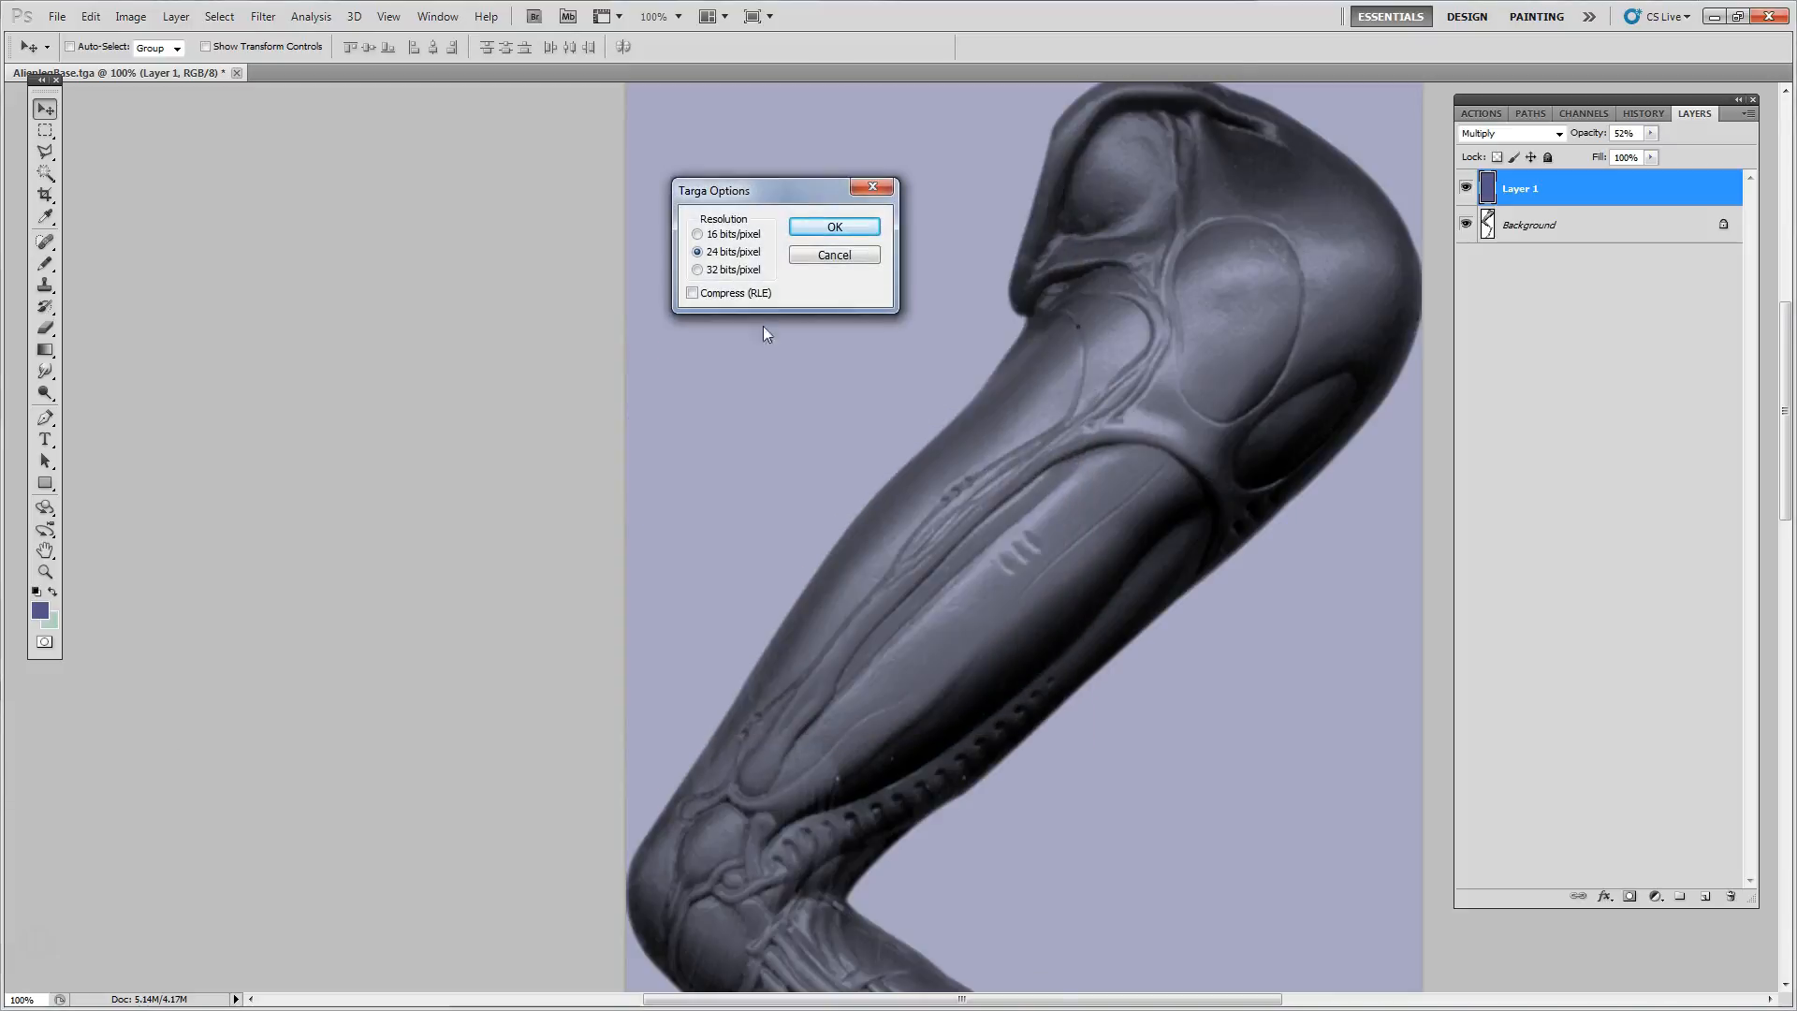
{"action": "left_click", "coordinate": [821, 229]}
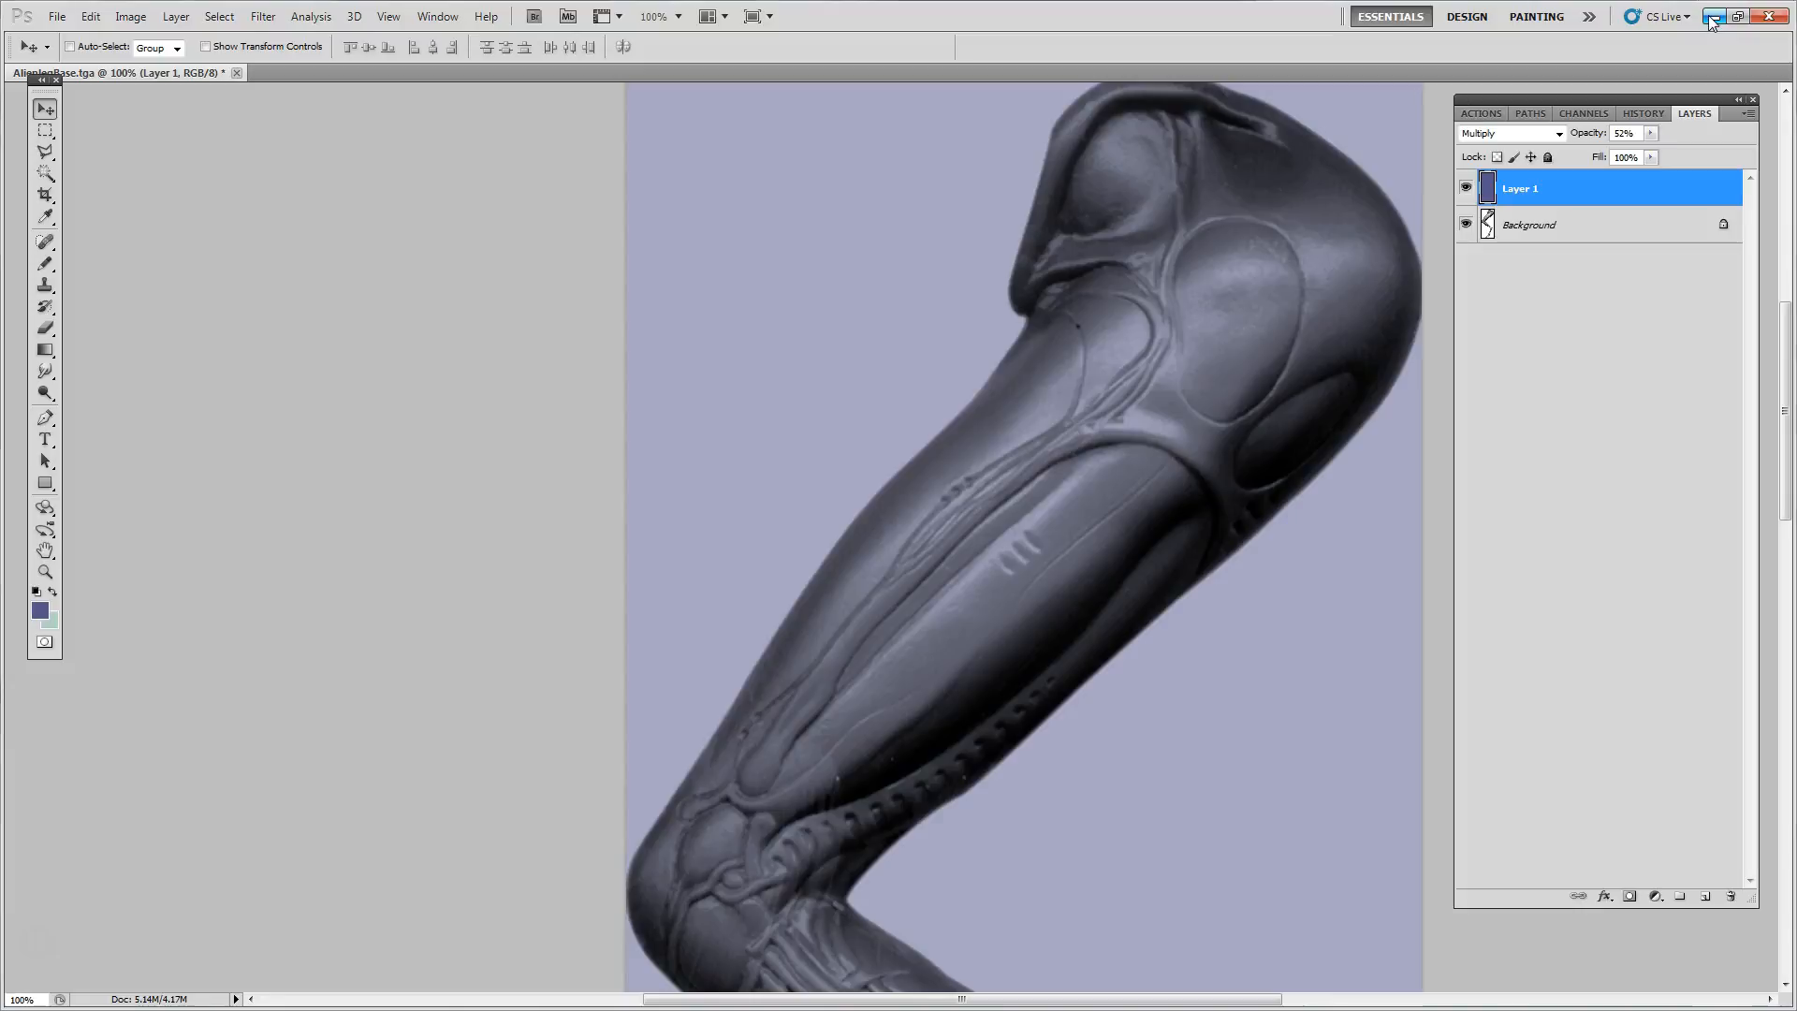
Step: Switch to 3ds Max, maximize the Front viewport and draw an upright plane about 204 units long and 130 wide
{"action": "left_click", "coordinate": [1711, 18]}
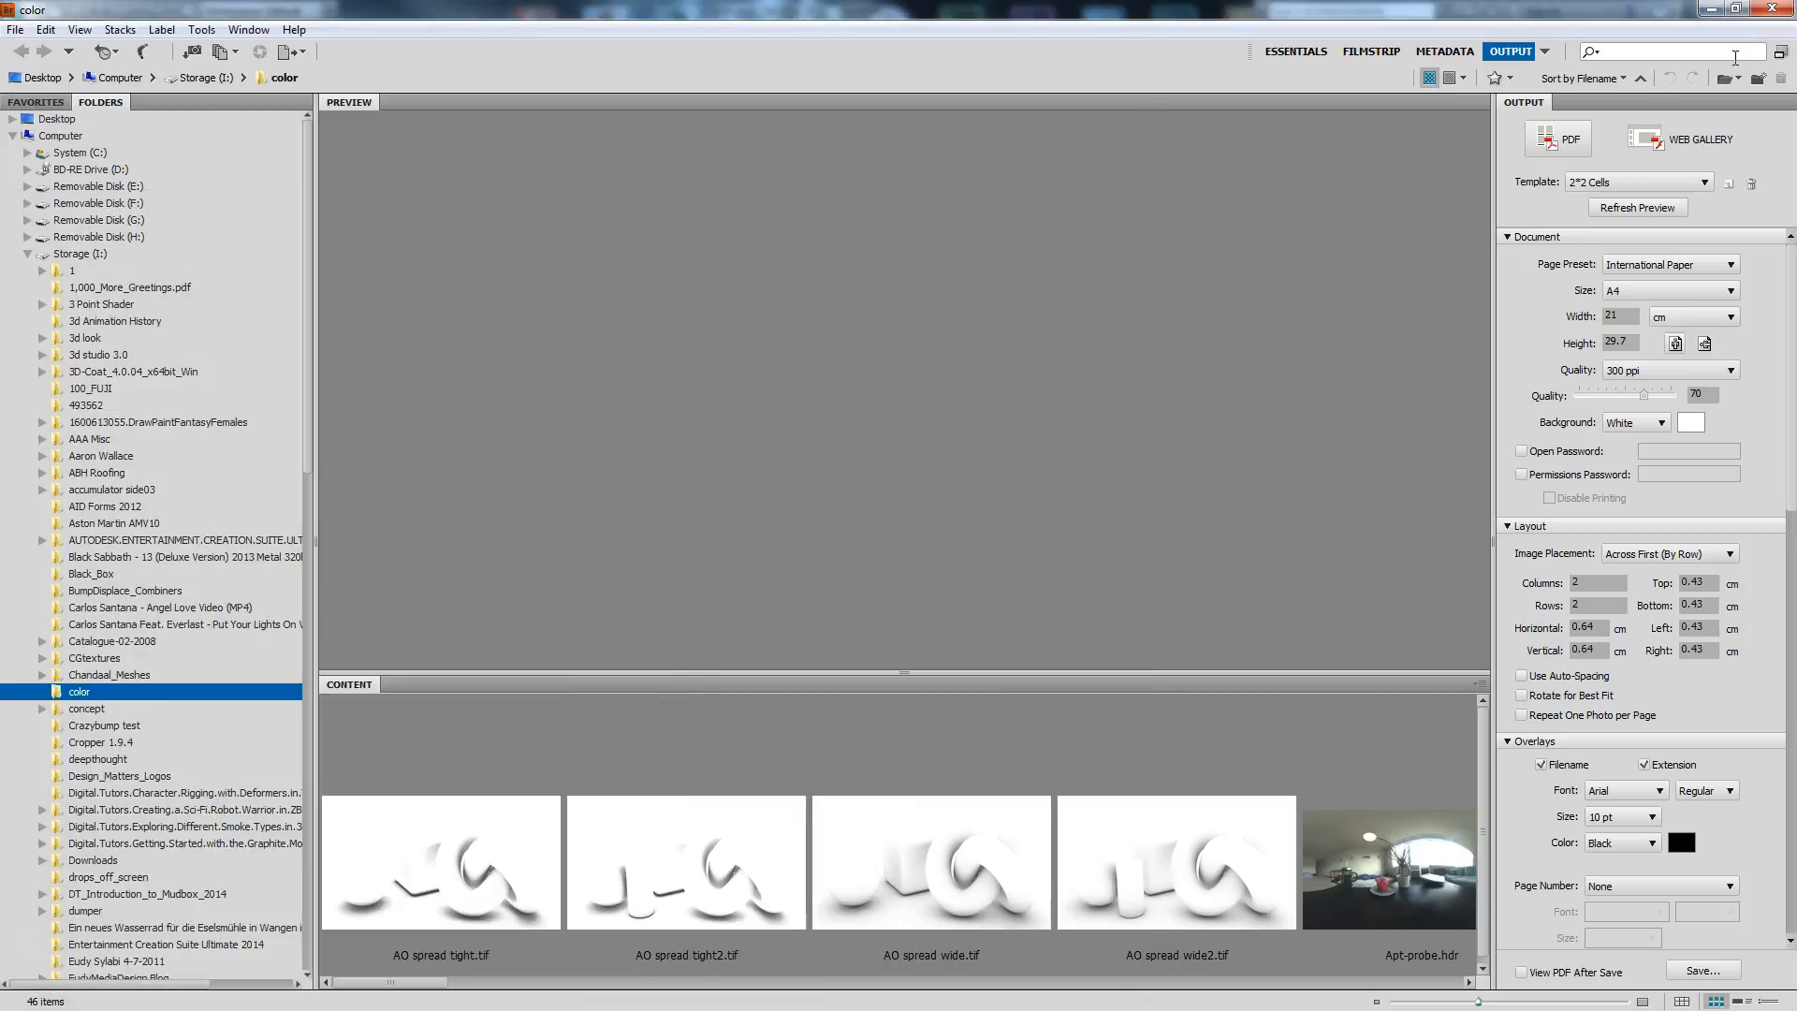
{"action": "left_click", "coordinate": [1771, 9]}
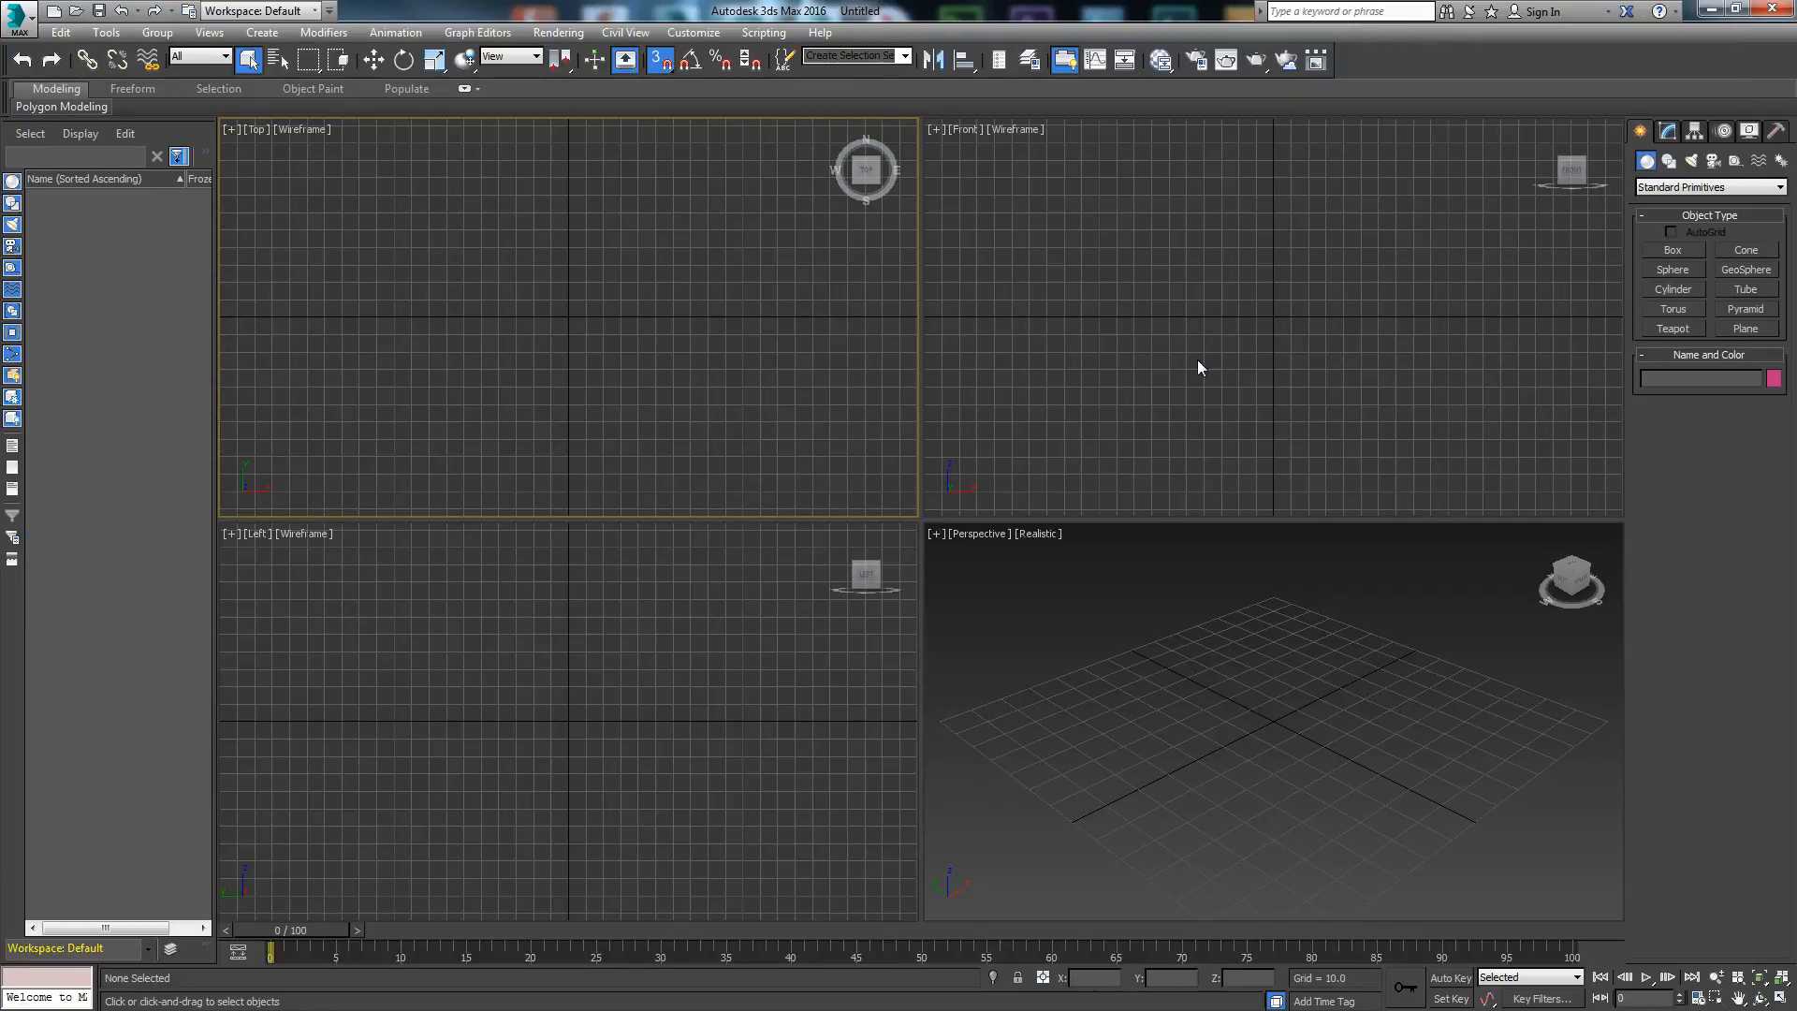
{"action": "left_click", "coordinate": [1210, 307]}
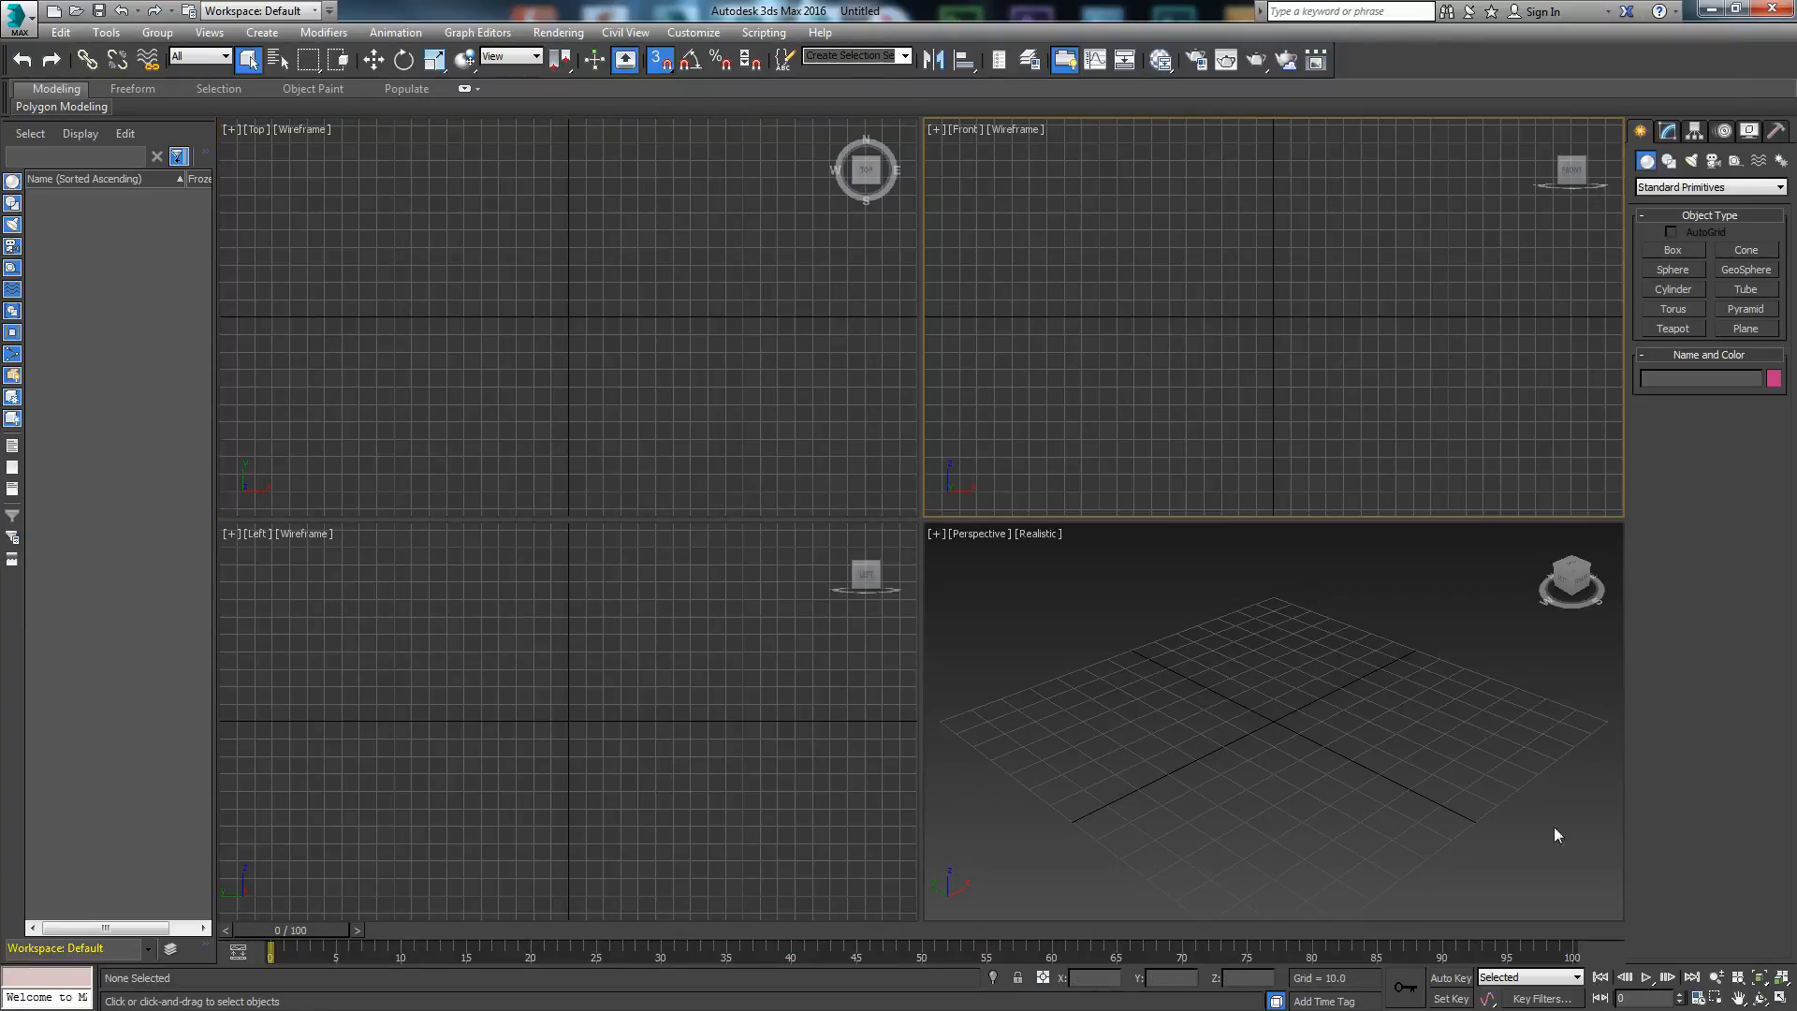
{"action": "left_click", "coordinate": [1759, 978]}
{"action": "left_click", "coordinate": [1732, 326]}
{"action": "mouse_move", "coordinate": [615, 194]}
{"action": "left_mouse_down"}
{"action": "mouse_move", "coordinate": [1063, 805]}
{"action": "mouse_move", "coordinate": [1175, 842]}
{"action": "mouse_move", "coordinate": [1071, 910]}
{"action": "left_mouse_up"}
{"action": "middle_click_drag", "start_coordinate": [970, 559], "coordinate": [1009, 538]}
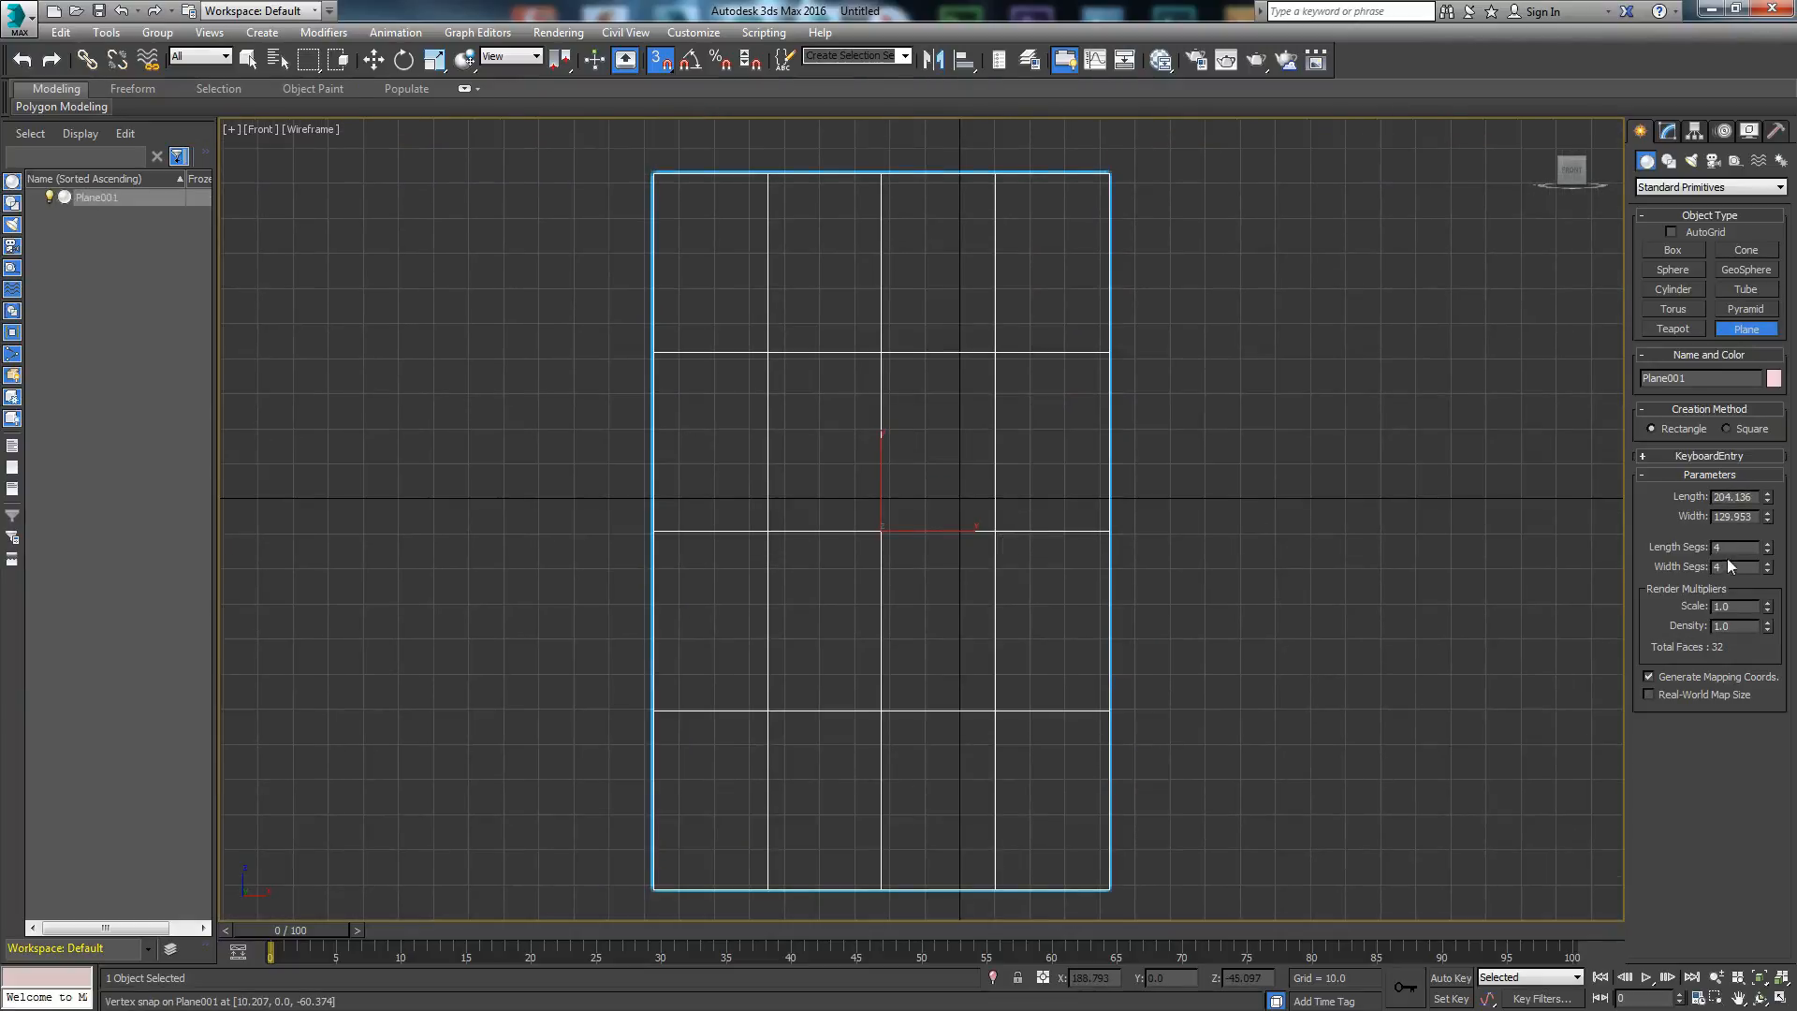
{"action": "right_click", "coordinate": [916, 544]}
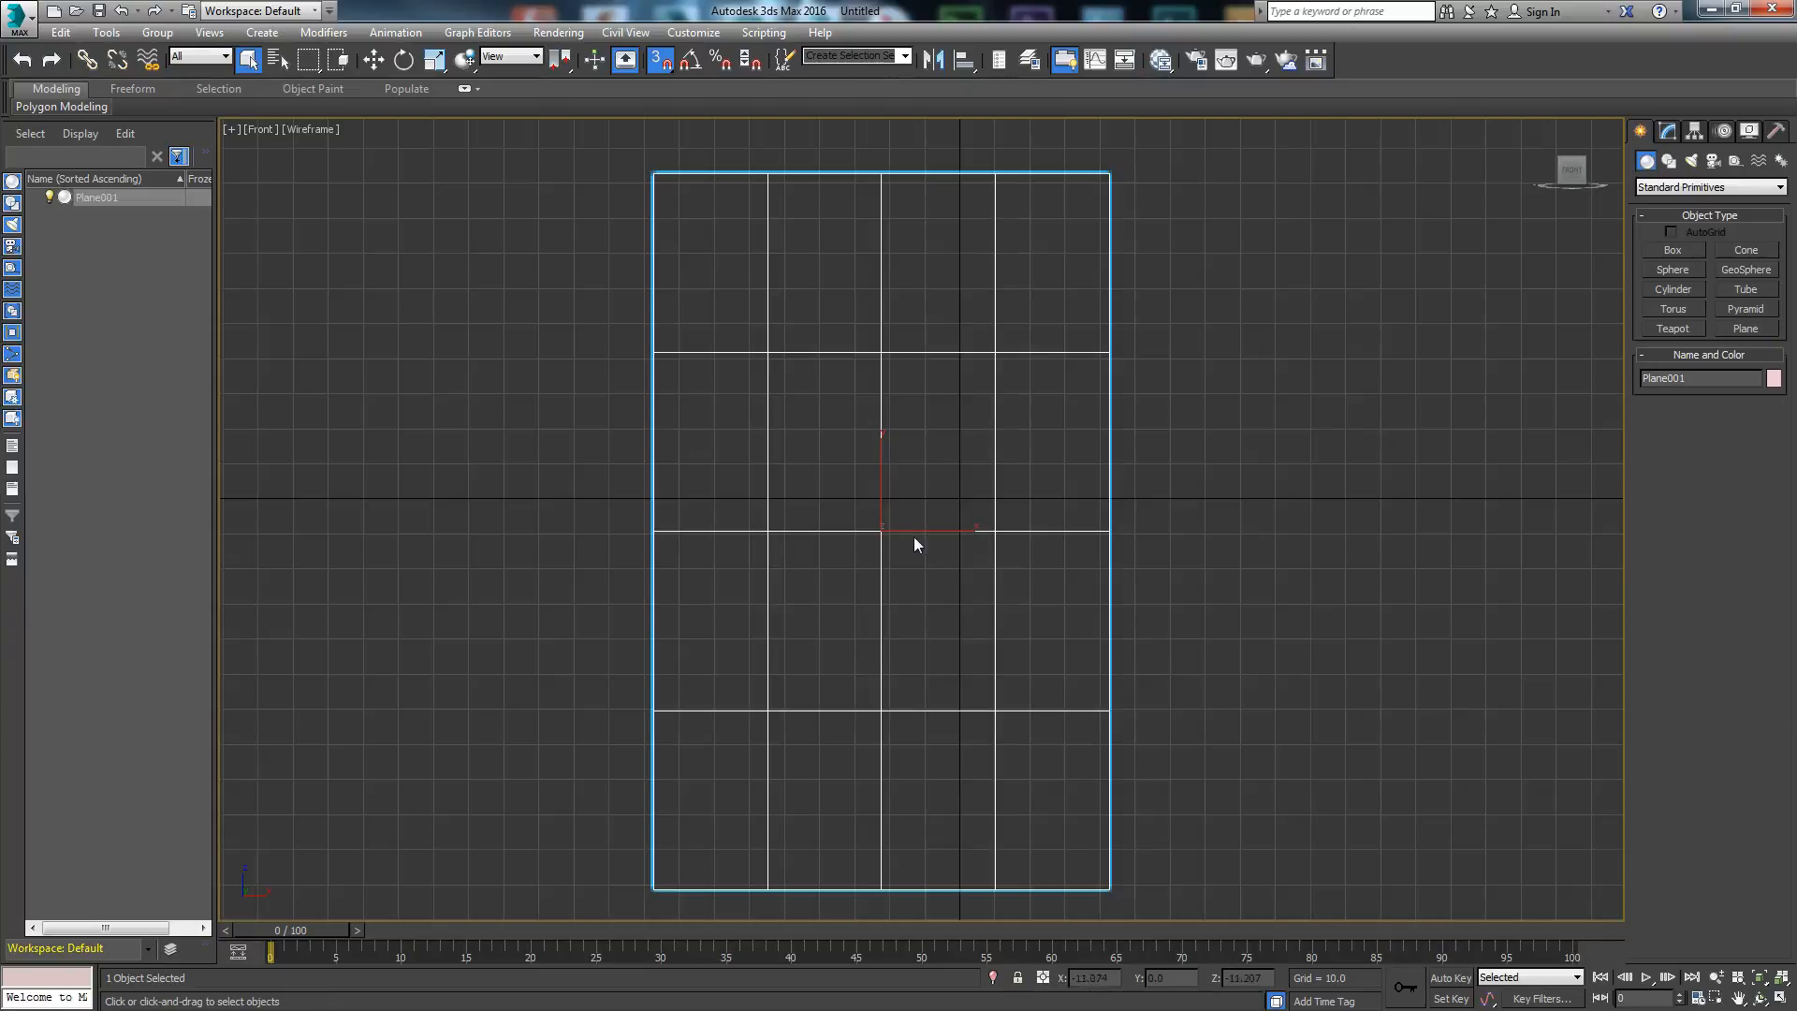
Step: Reduce the plane's length and width segments to 1 each
{"action": "left_click", "coordinate": [1667, 132]}
{"action": "right_click", "coordinate": [1767, 450]}
{"action": "right_click", "coordinate": [1765, 467]}
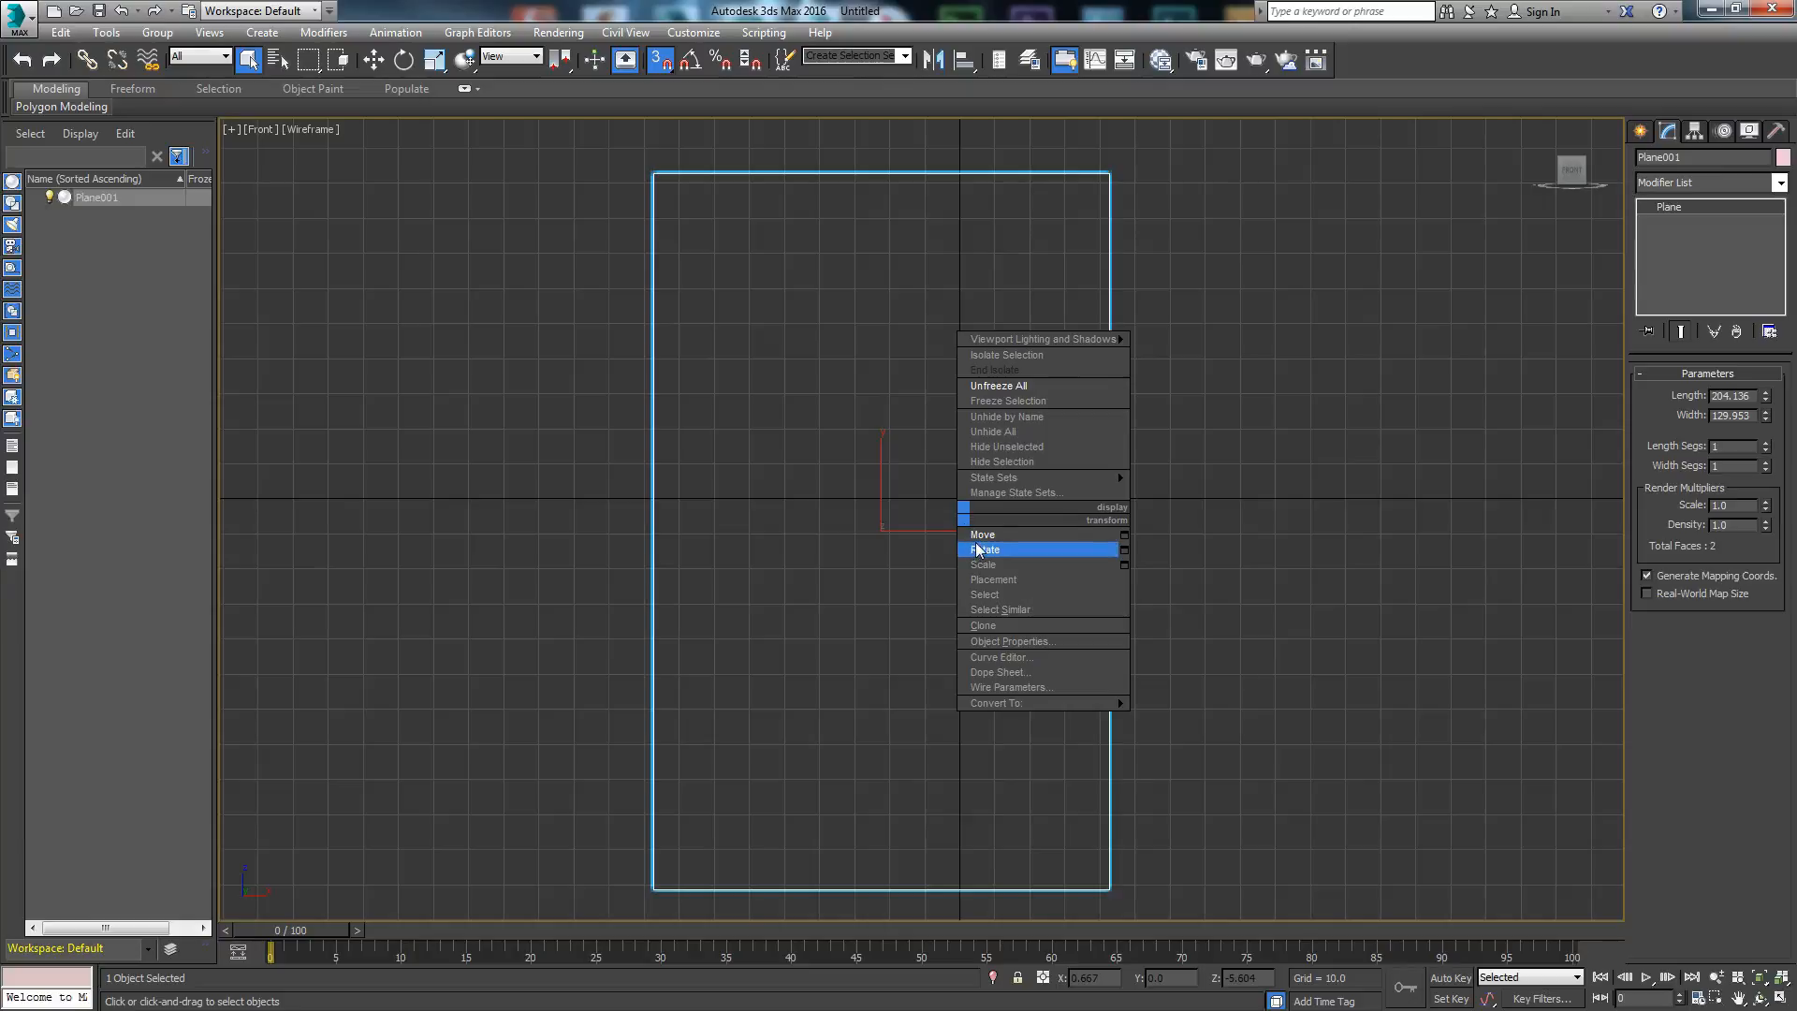
Step: Center the plane on the world origin at X 0 and Z 0, and convert it to an Editable Poly
{"action": "left_click", "coordinate": [978, 535]}
{"action": "right_click", "coordinate": [1127, 977]}
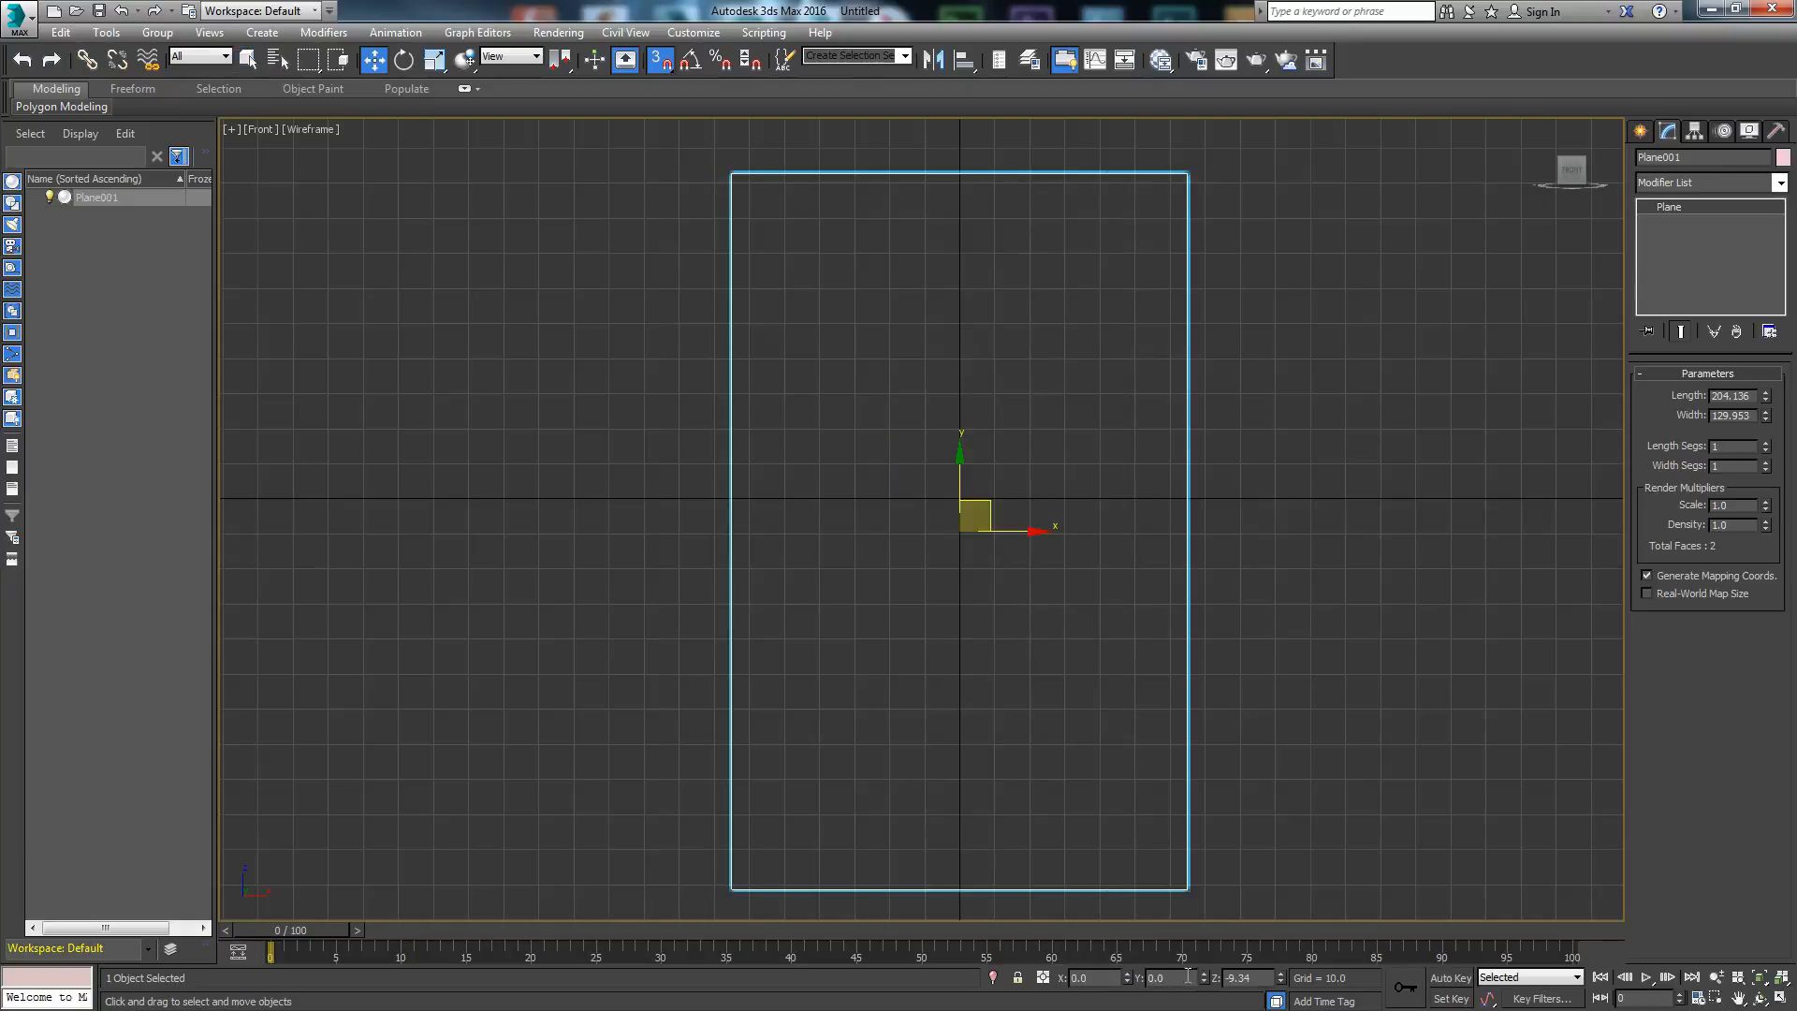
{"action": "right_click", "coordinate": [1279, 981]}
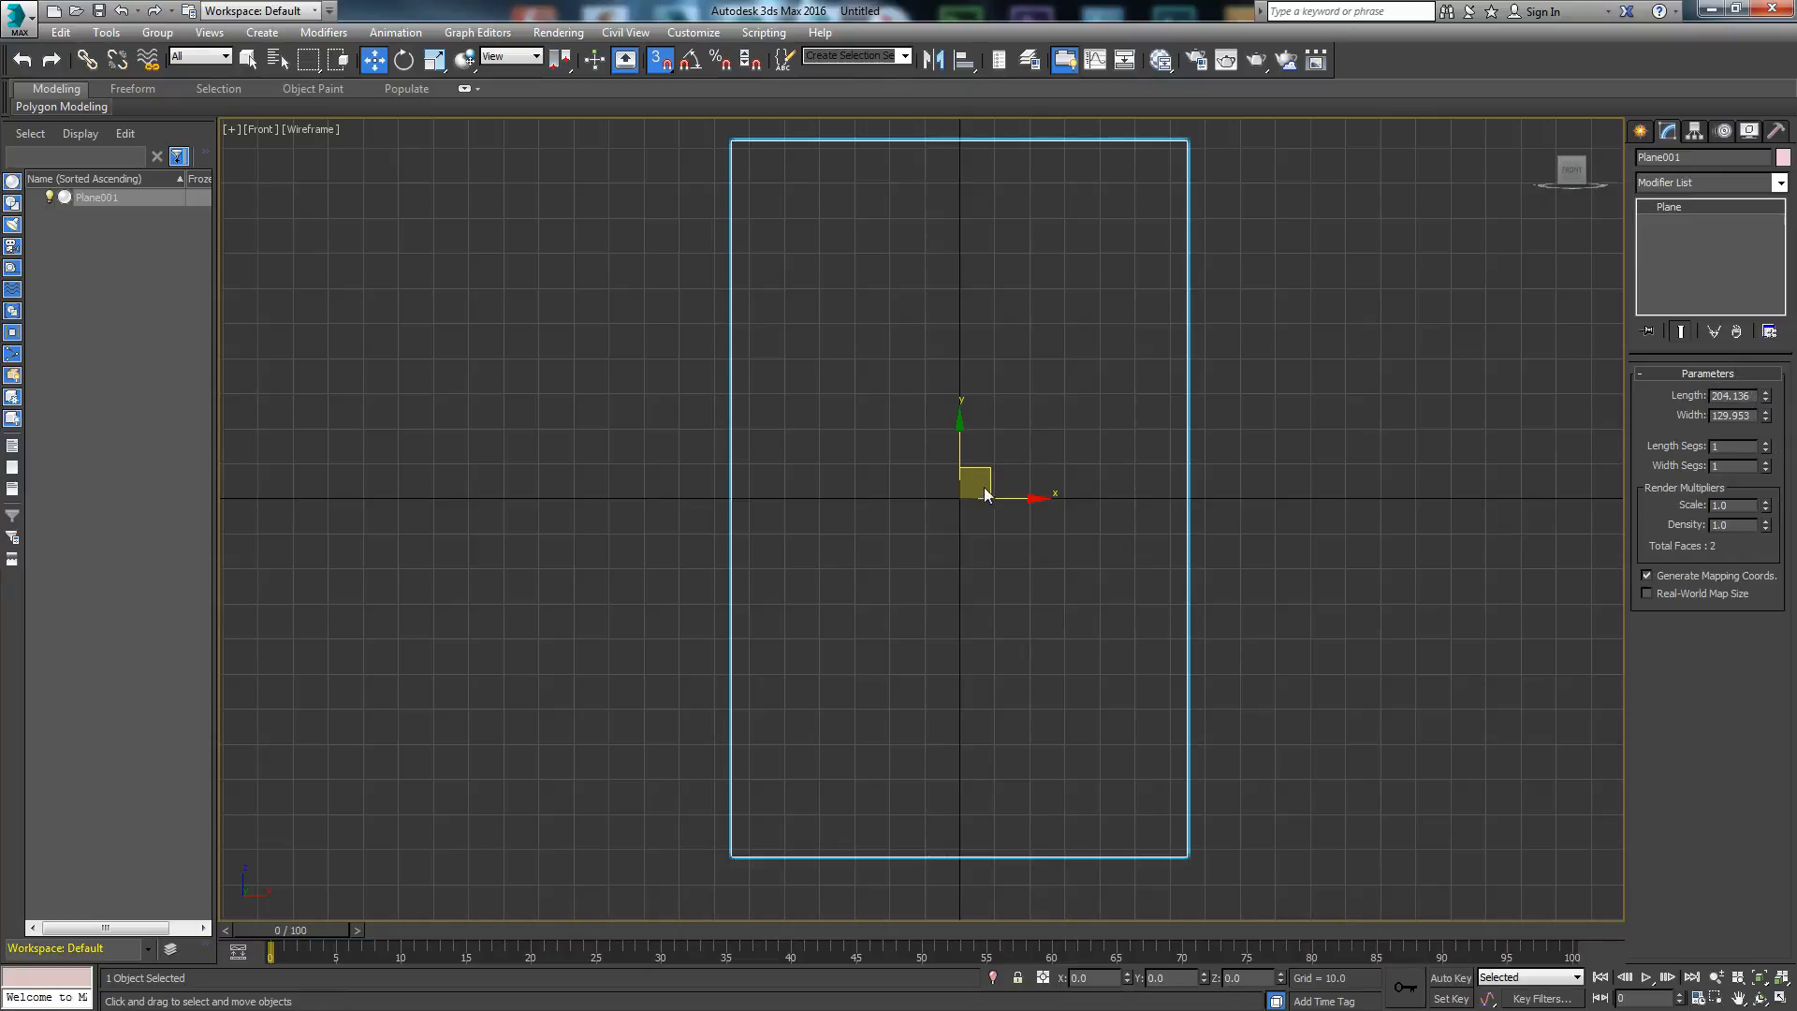
{"action": "right_click", "coordinate": [1042, 389]}
{"action": "left_click", "coordinate": [1031, 560]}
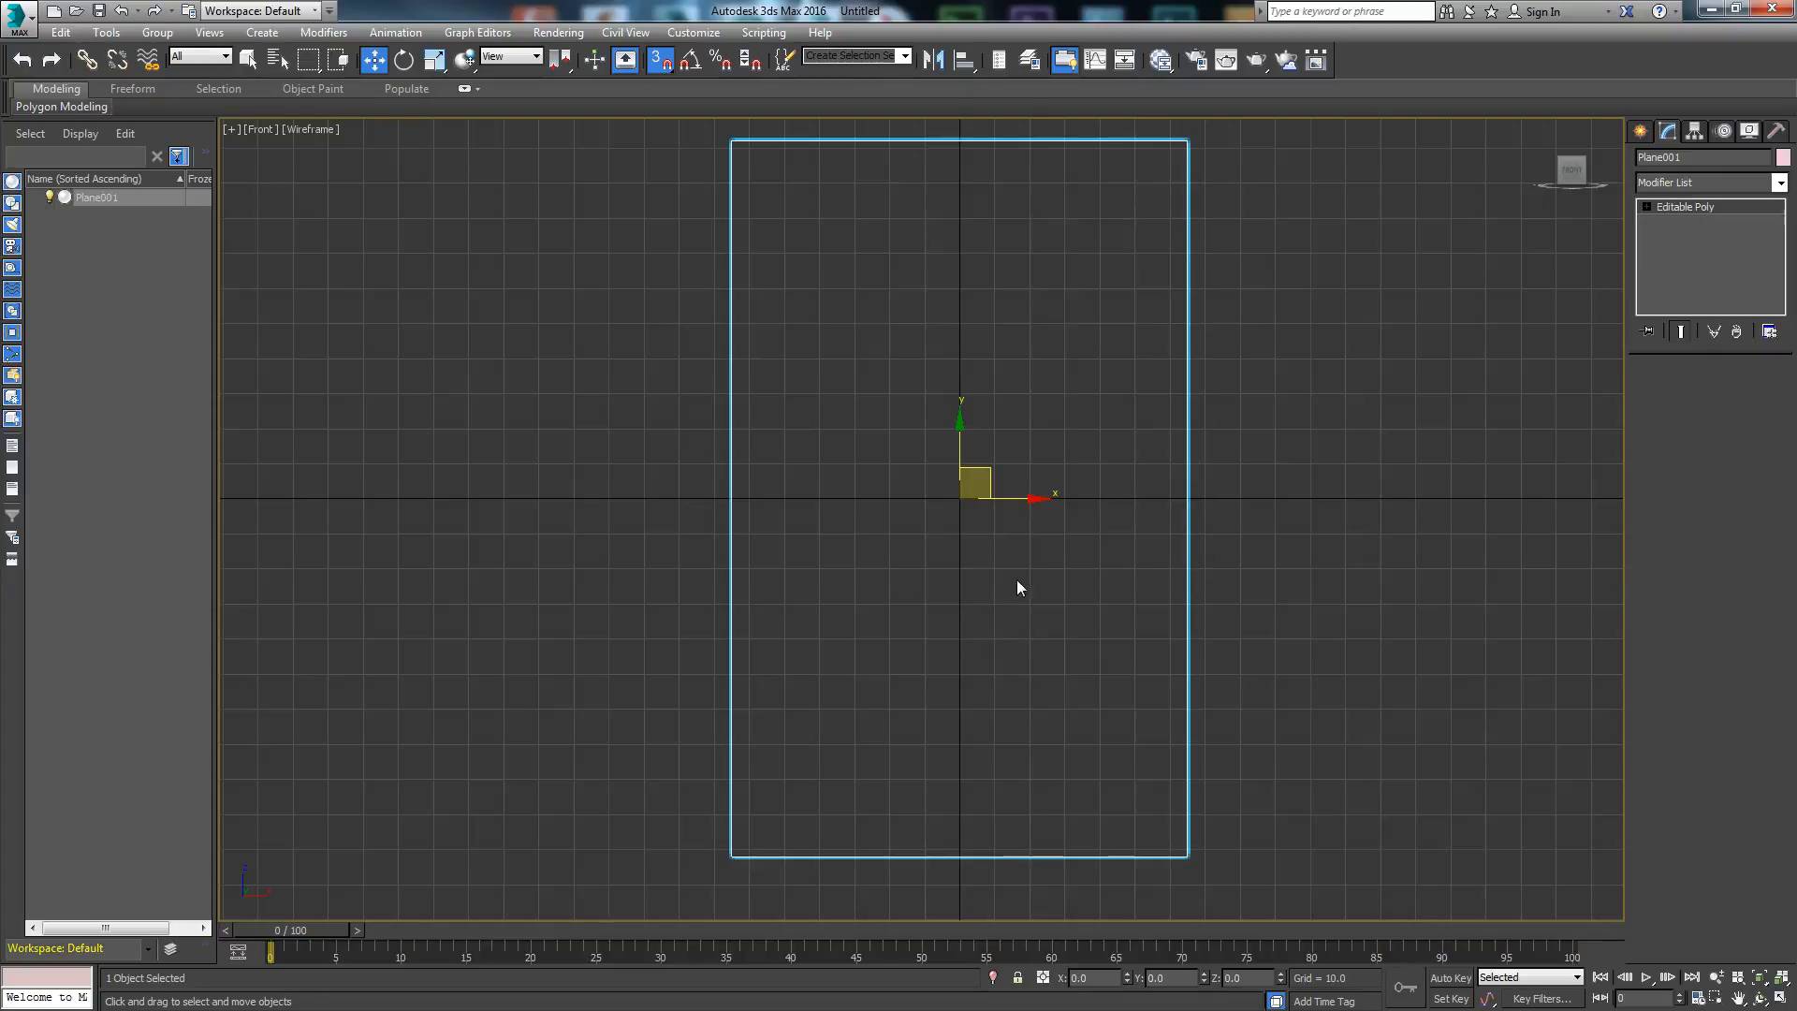
Step: In an enlarged Slate Material Editor, connect the Alienleg_Tracer2.tga bitmap to the Diffuse Color of a new Standard material
{"action": "left_click", "coordinate": [1162, 65]}
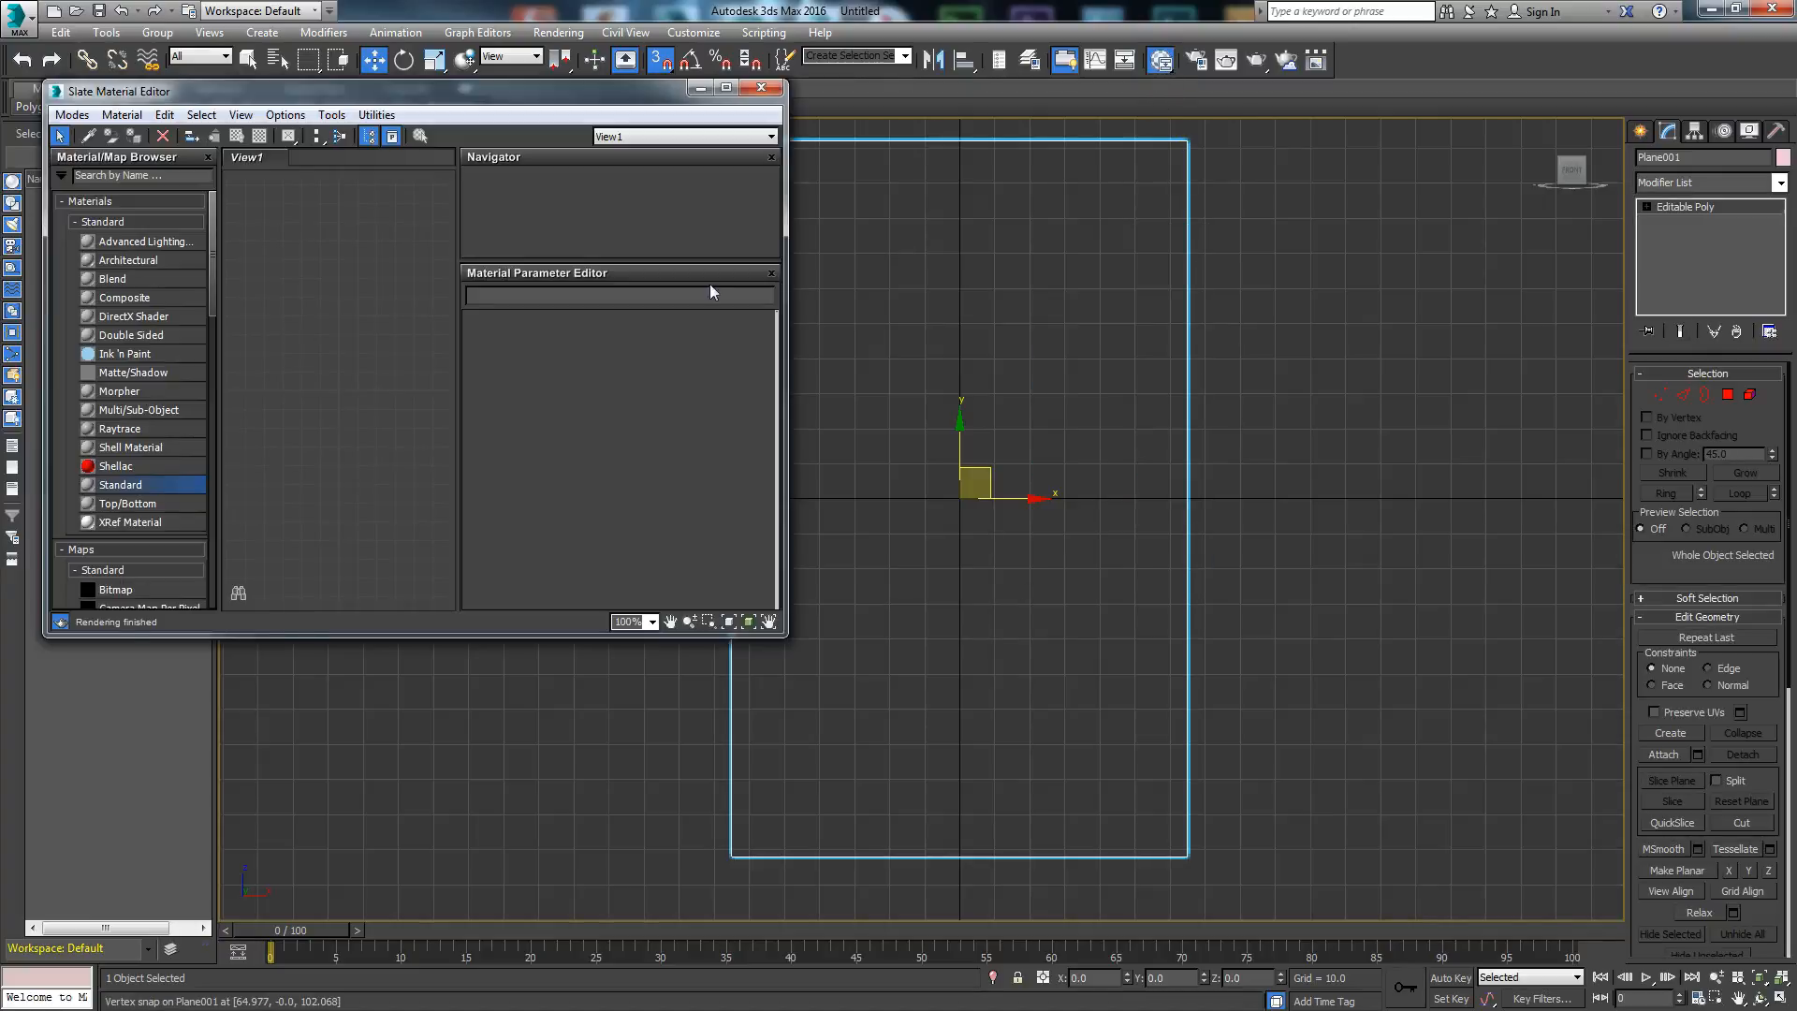
{"action": "left_click_drag", "start_coordinate": [784, 640], "coordinate": [999, 760]}
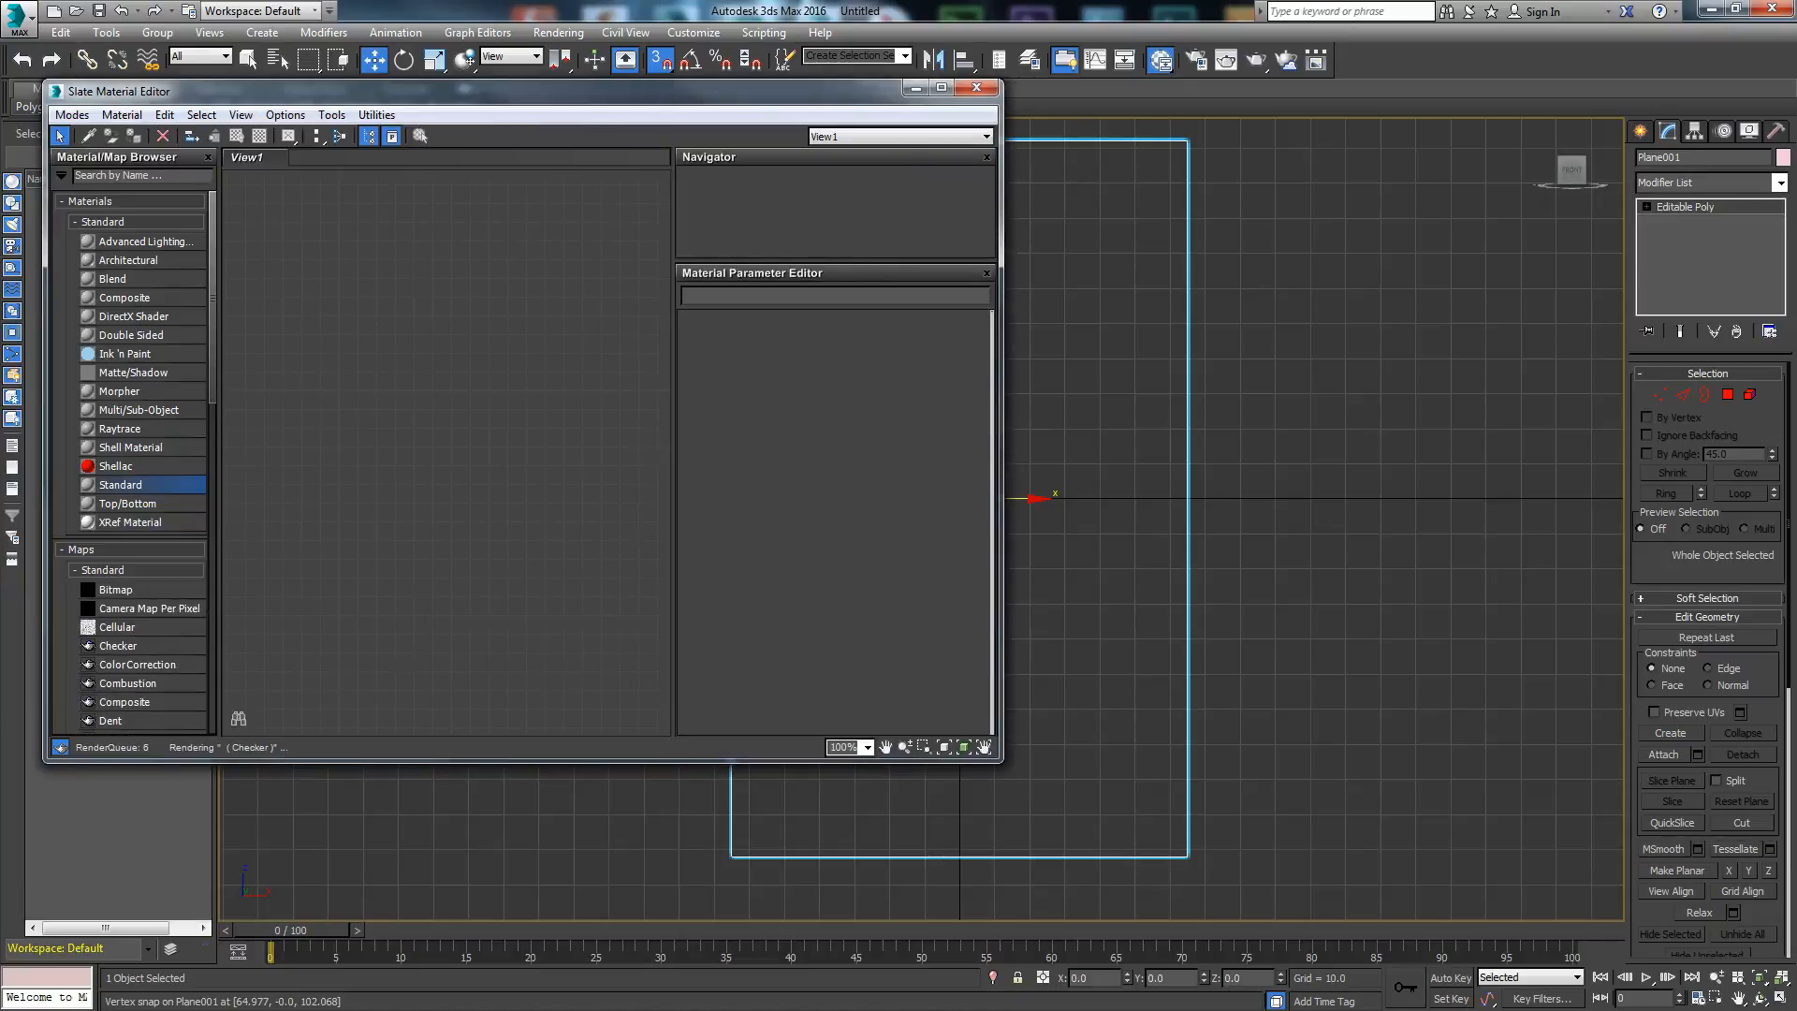
{"action": "left_click_drag", "start_coordinate": [0, 351], "coordinate": [346, 386]}
{"action": "double_click", "coordinate": [346, 386]}
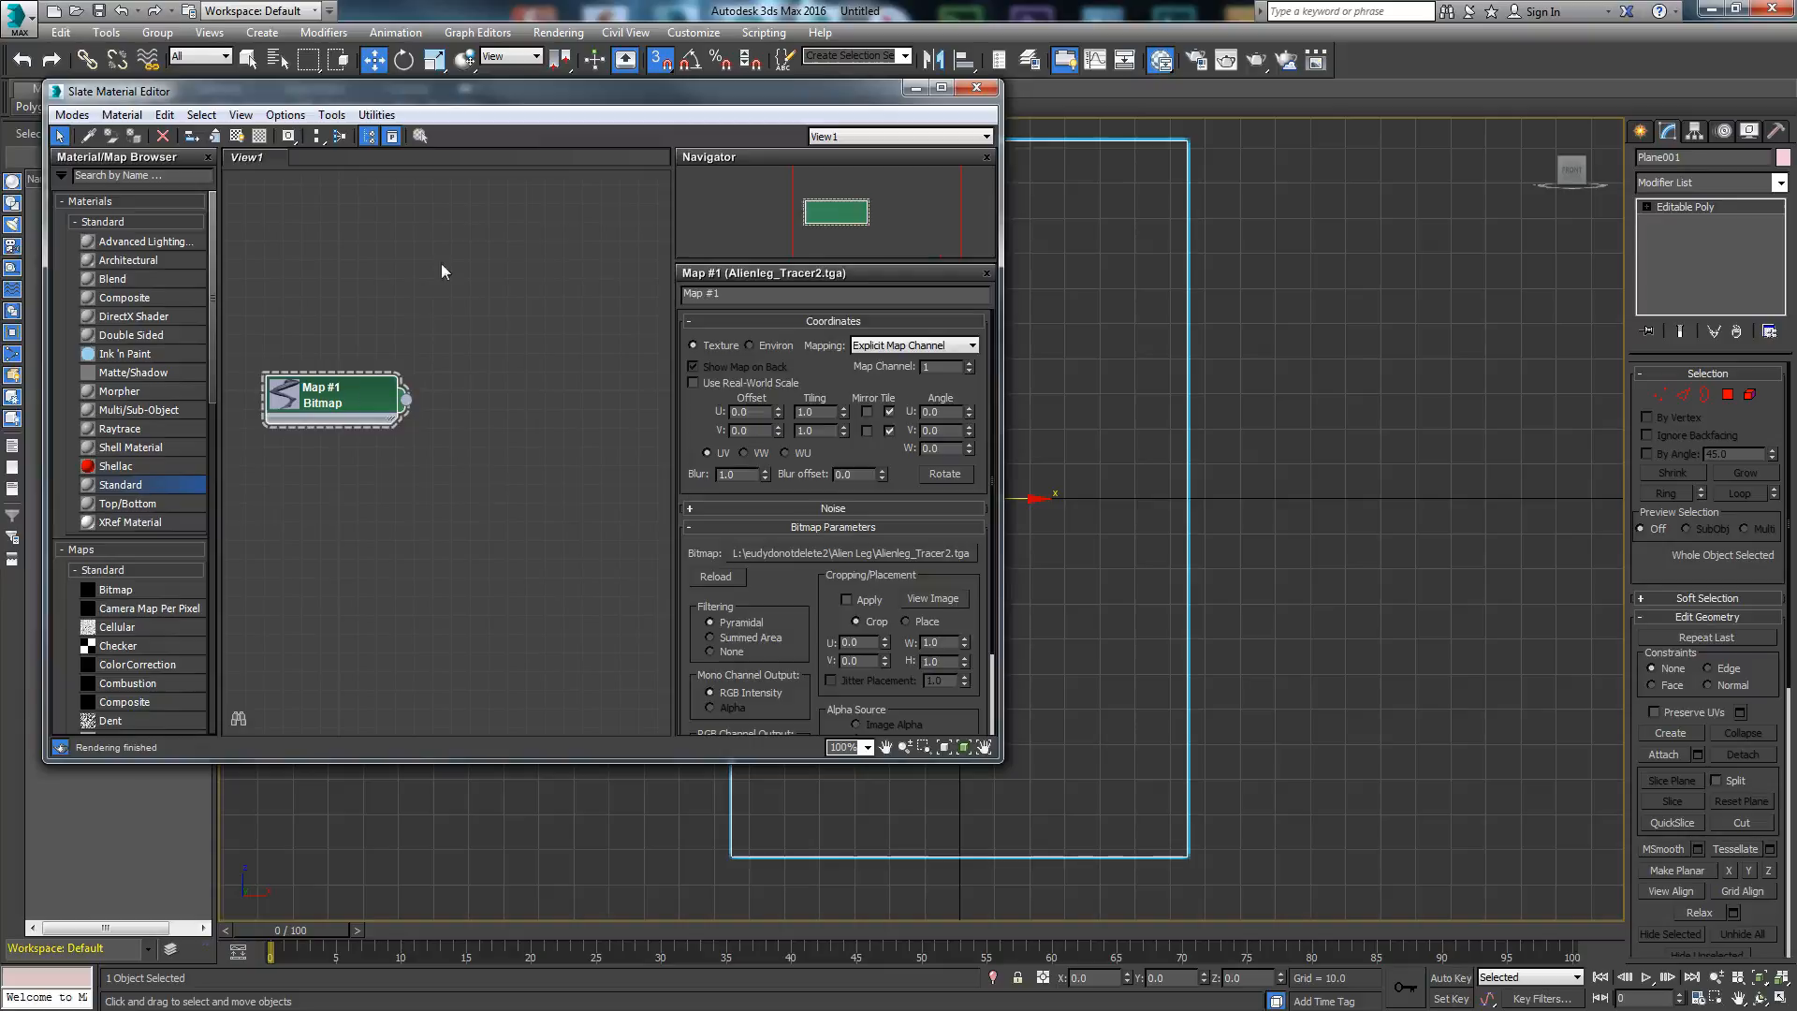
{"action": "left_click_drag", "start_coordinate": [138, 486], "coordinate": [538, 309]}
{"action": "left_click_drag", "start_coordinate": [348, 407], "coordinate": [453, 325]}
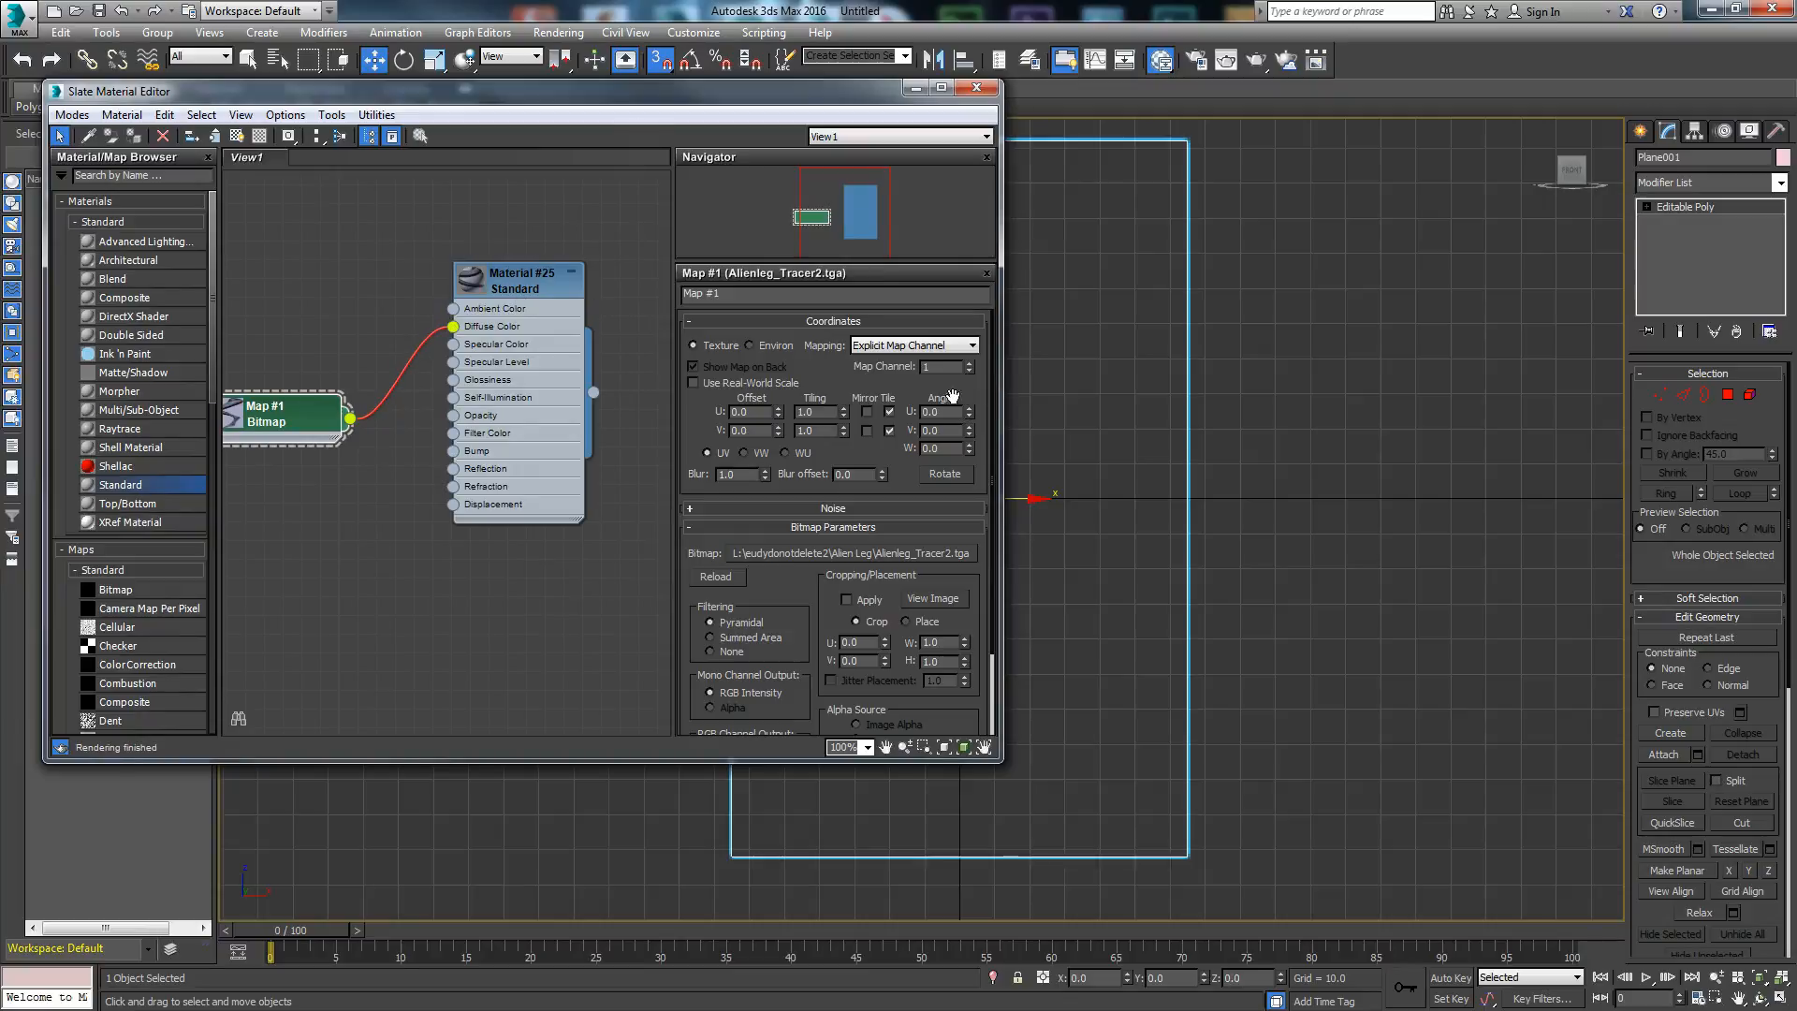
Step: Widen the Slate Material Editor and arrange the material node with its bitmap node beside the Diffuse Color input
{"action": "left_click_drag", "start_coordinate": [1002, 403], "coordinate": [1225, 403]}
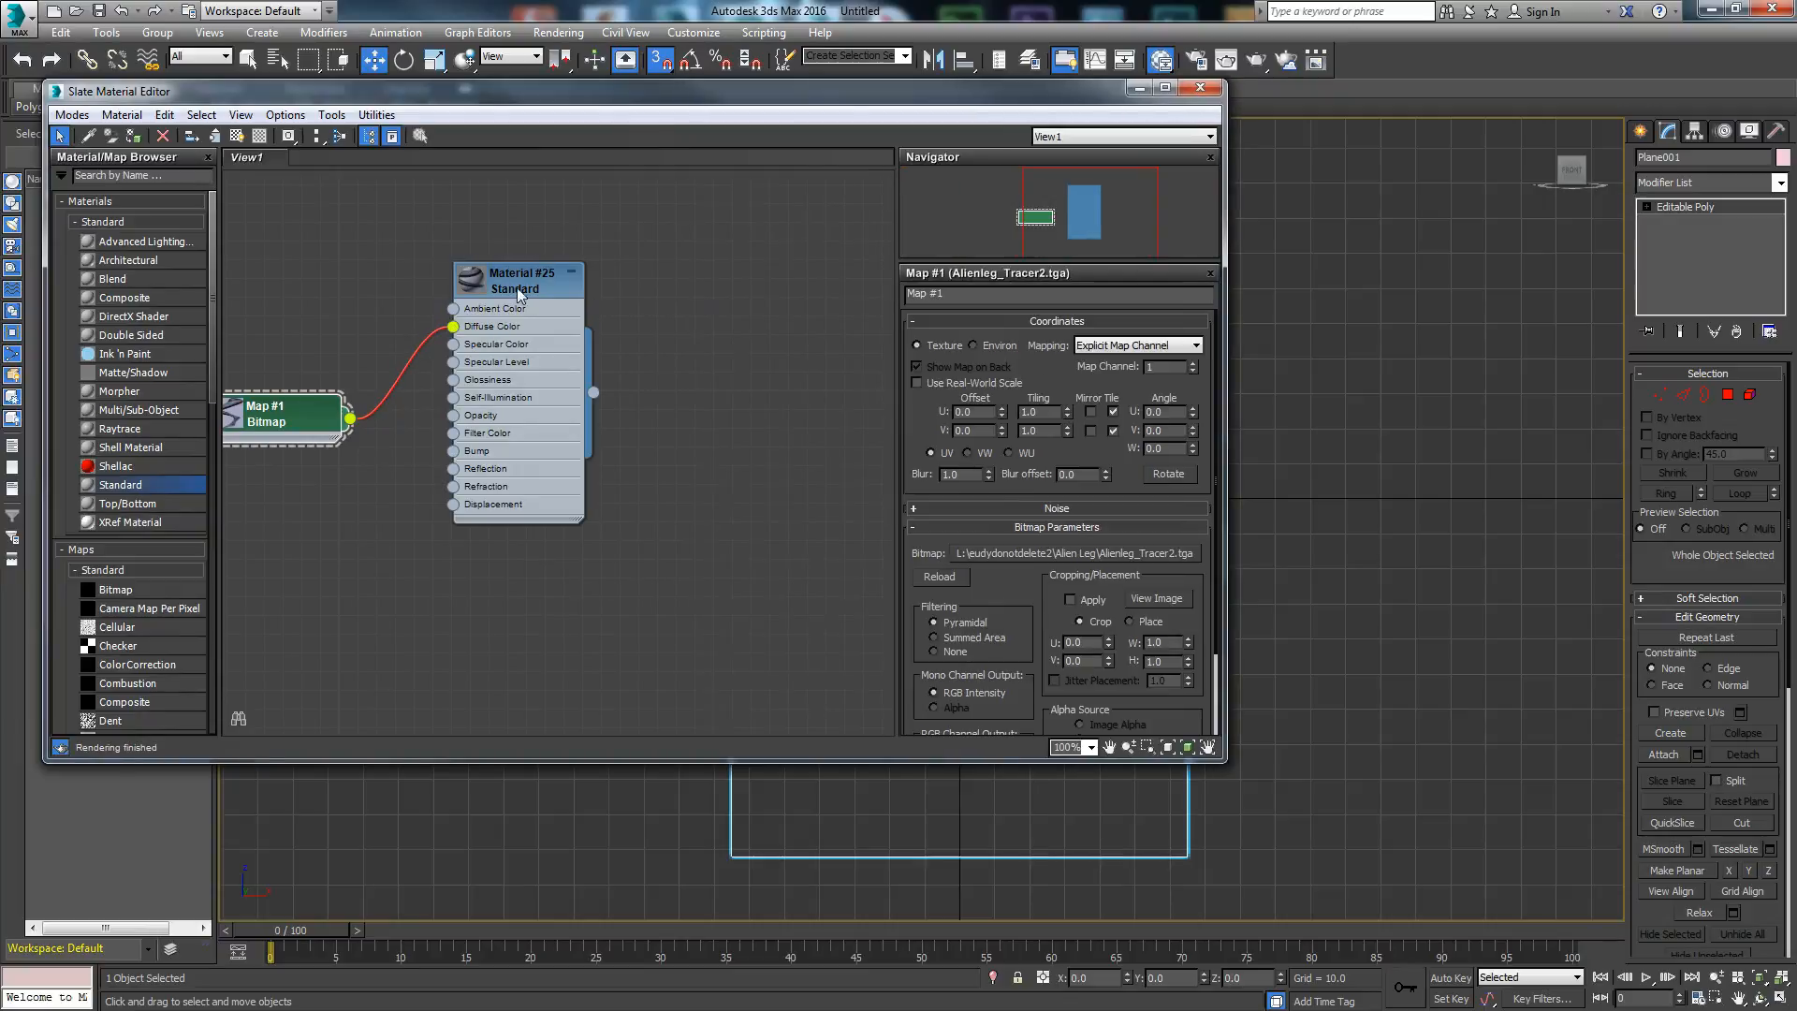
{"action": "left_click_drag", "start_coordinate": [516, 288], "coordinate": [610, 288]}
{"action": "left_click_drag", "start_coordinate": [306, 415], "coordinate": [443, 318]}
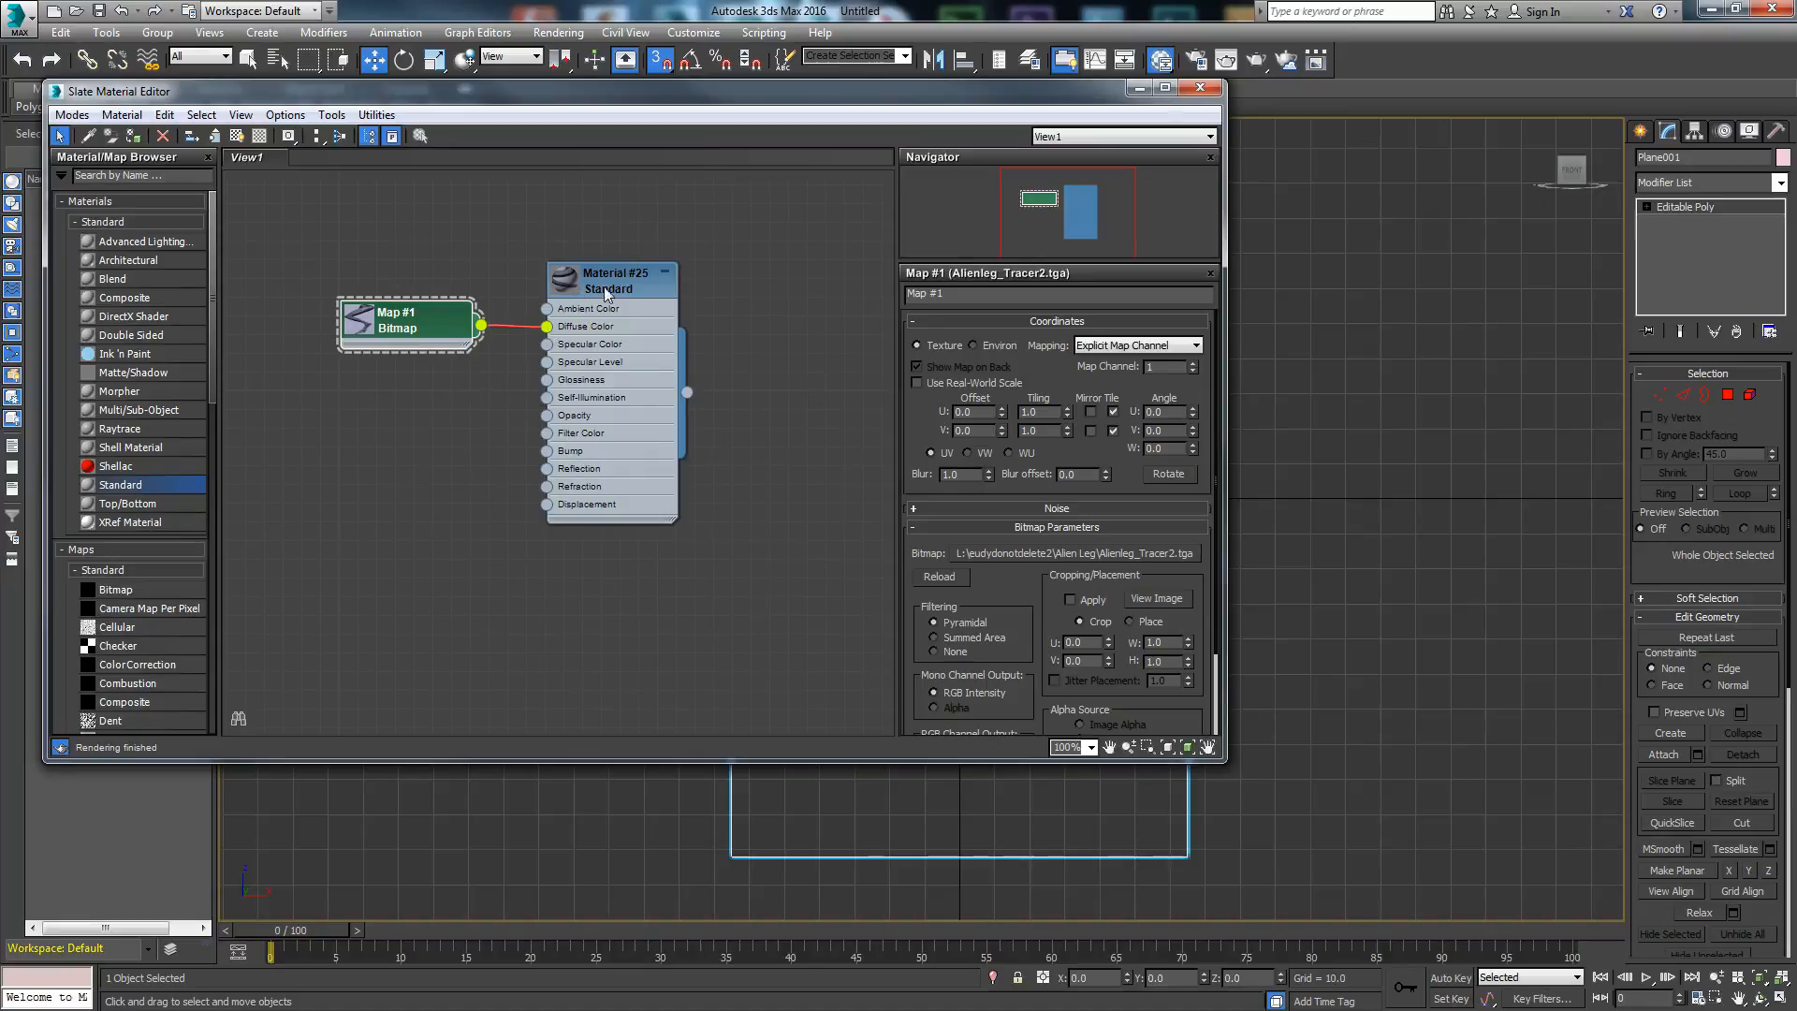
Step: Assign the Standard material to the selected plane, then deselect the plane
{"action": "left_click_drag", "start_coordinate": [744, 93], "coordinate": [653, 368]}
{"action": "left_click", "coordinate": [859, 260]}
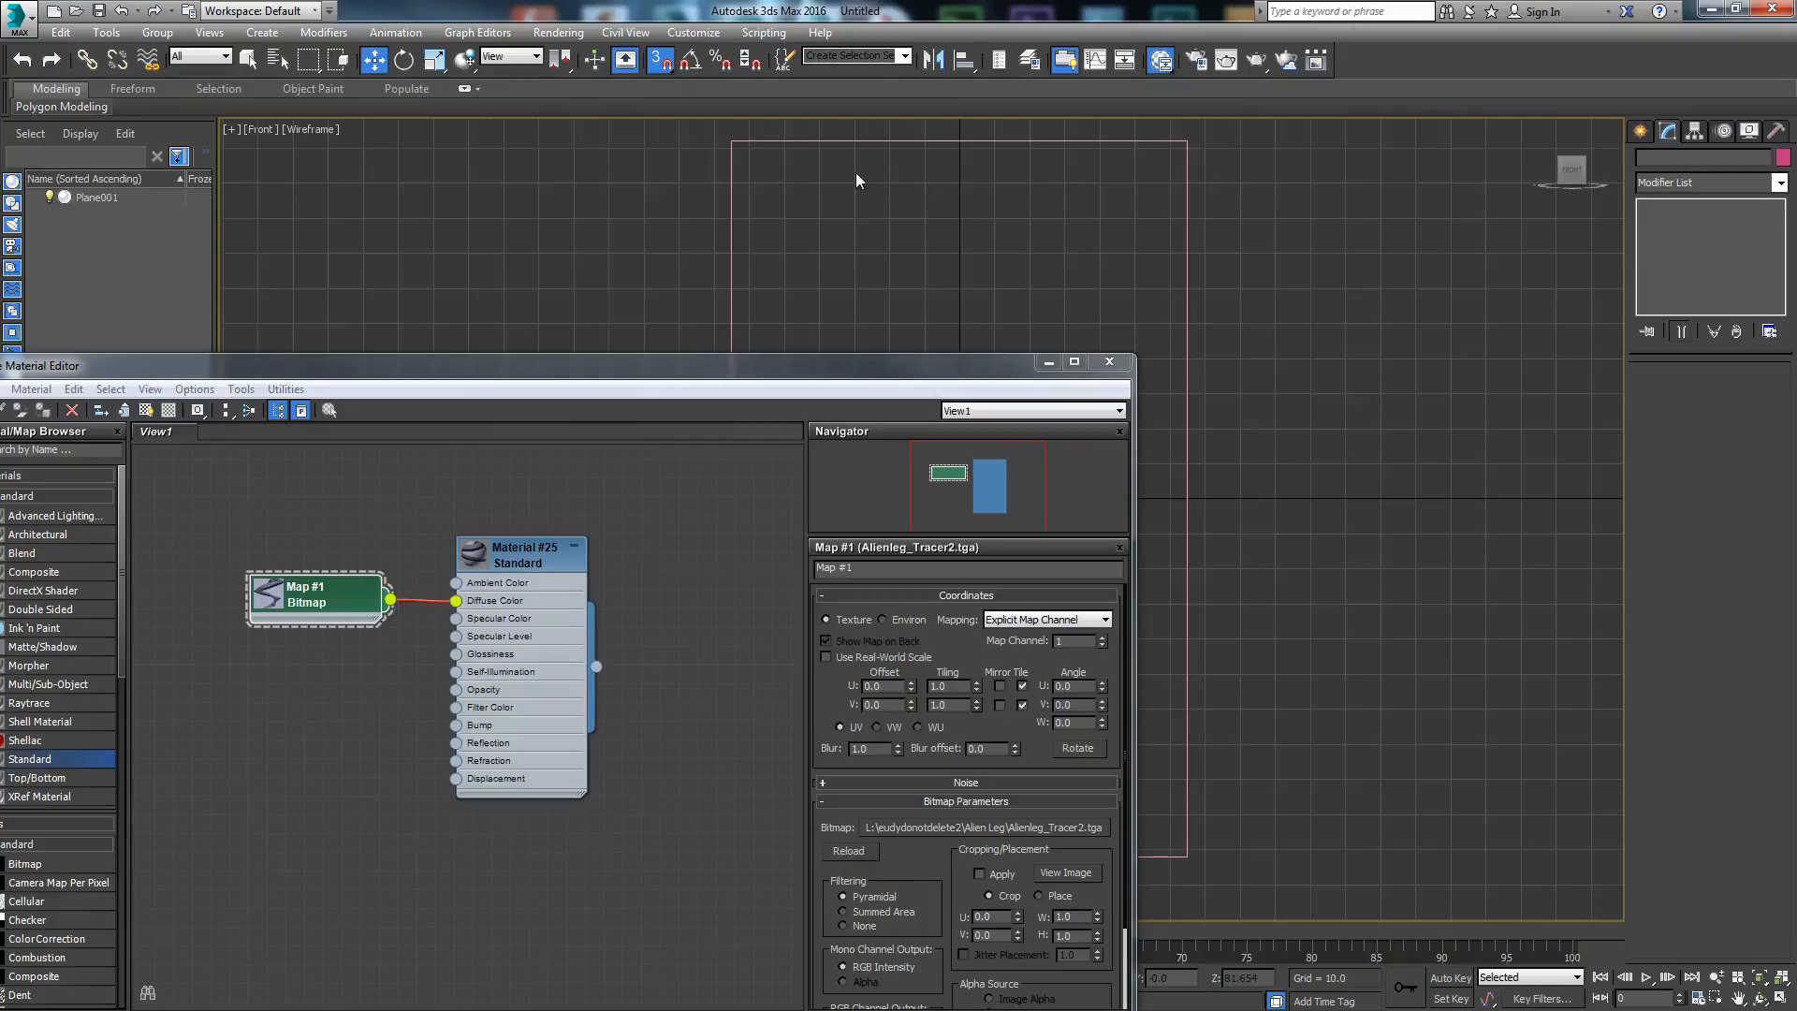
{"action": "left_click", "coordinate": [856, 142]}
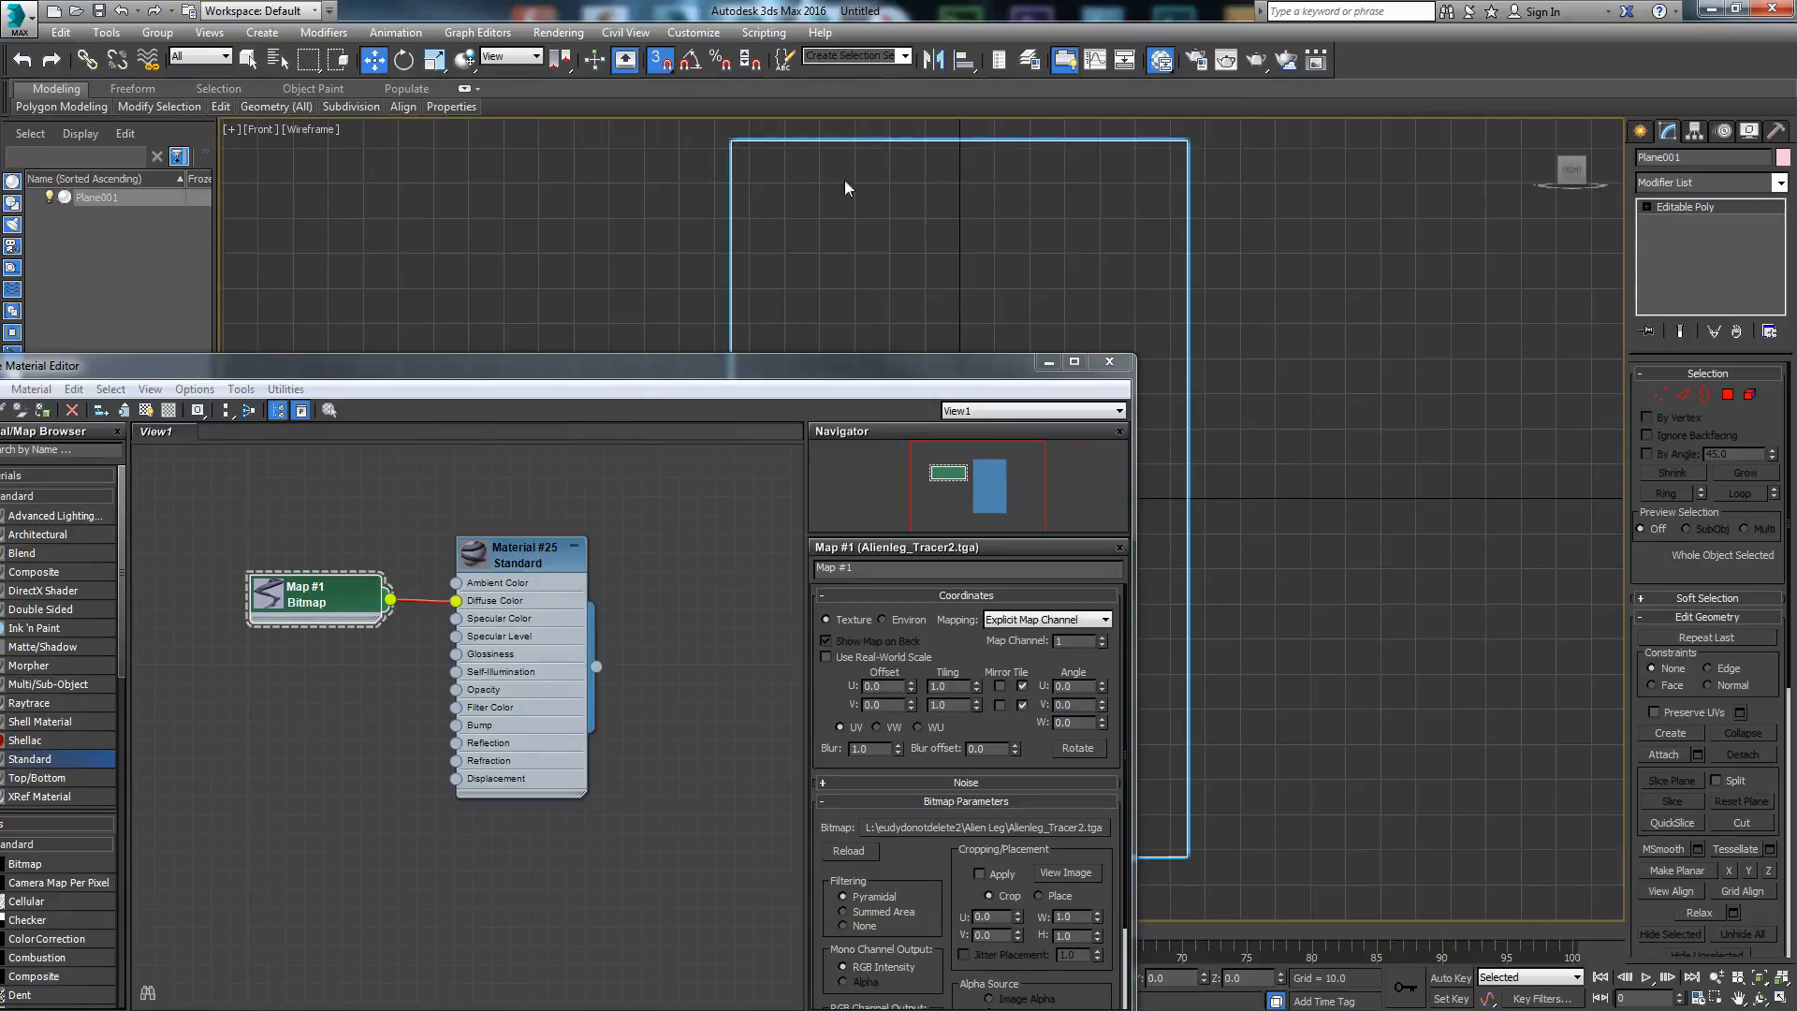
{"action": "right_click", "coordinate": [520, 562]}
{"action": "left_click", "coordinate": [598, 114]}
{"action": "left_click", "coordinate": [516, 224]}
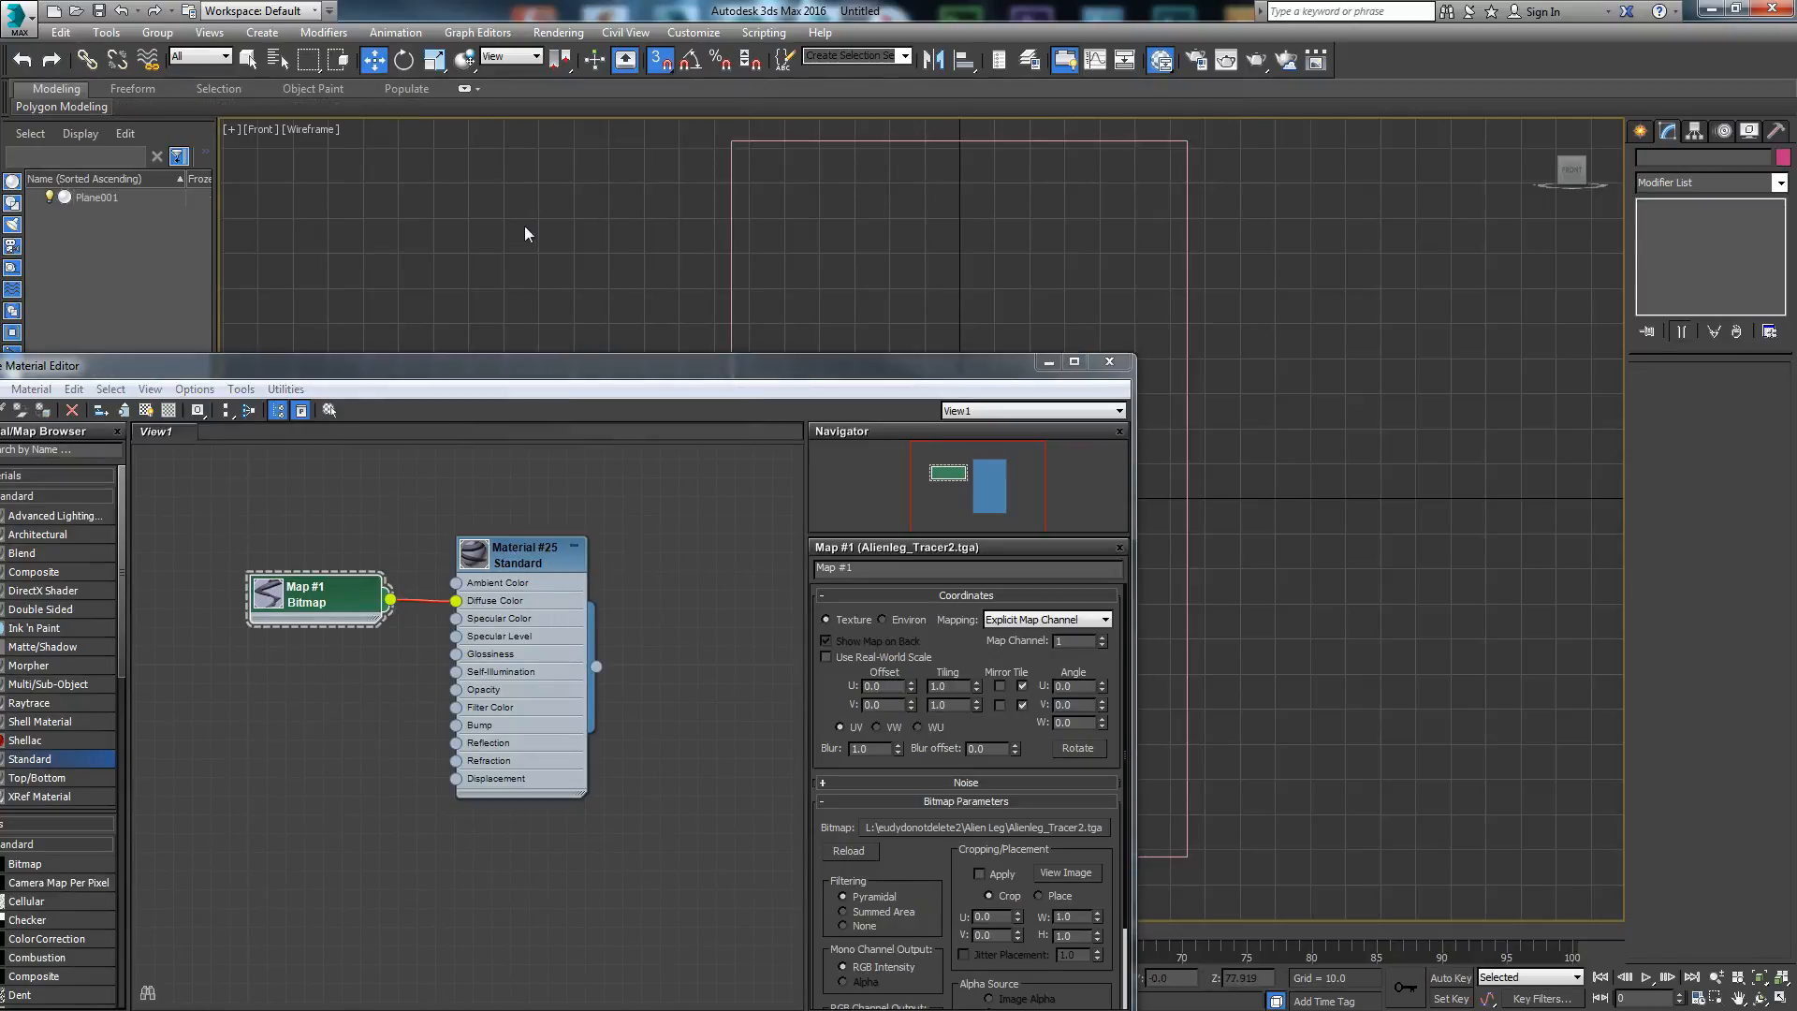
Step: Switch the Front viewport to Shaded display and arrange the Slate Material Editor so the plane is unobstructed
{"action": "left_click", "coordinate": [315, 131]}
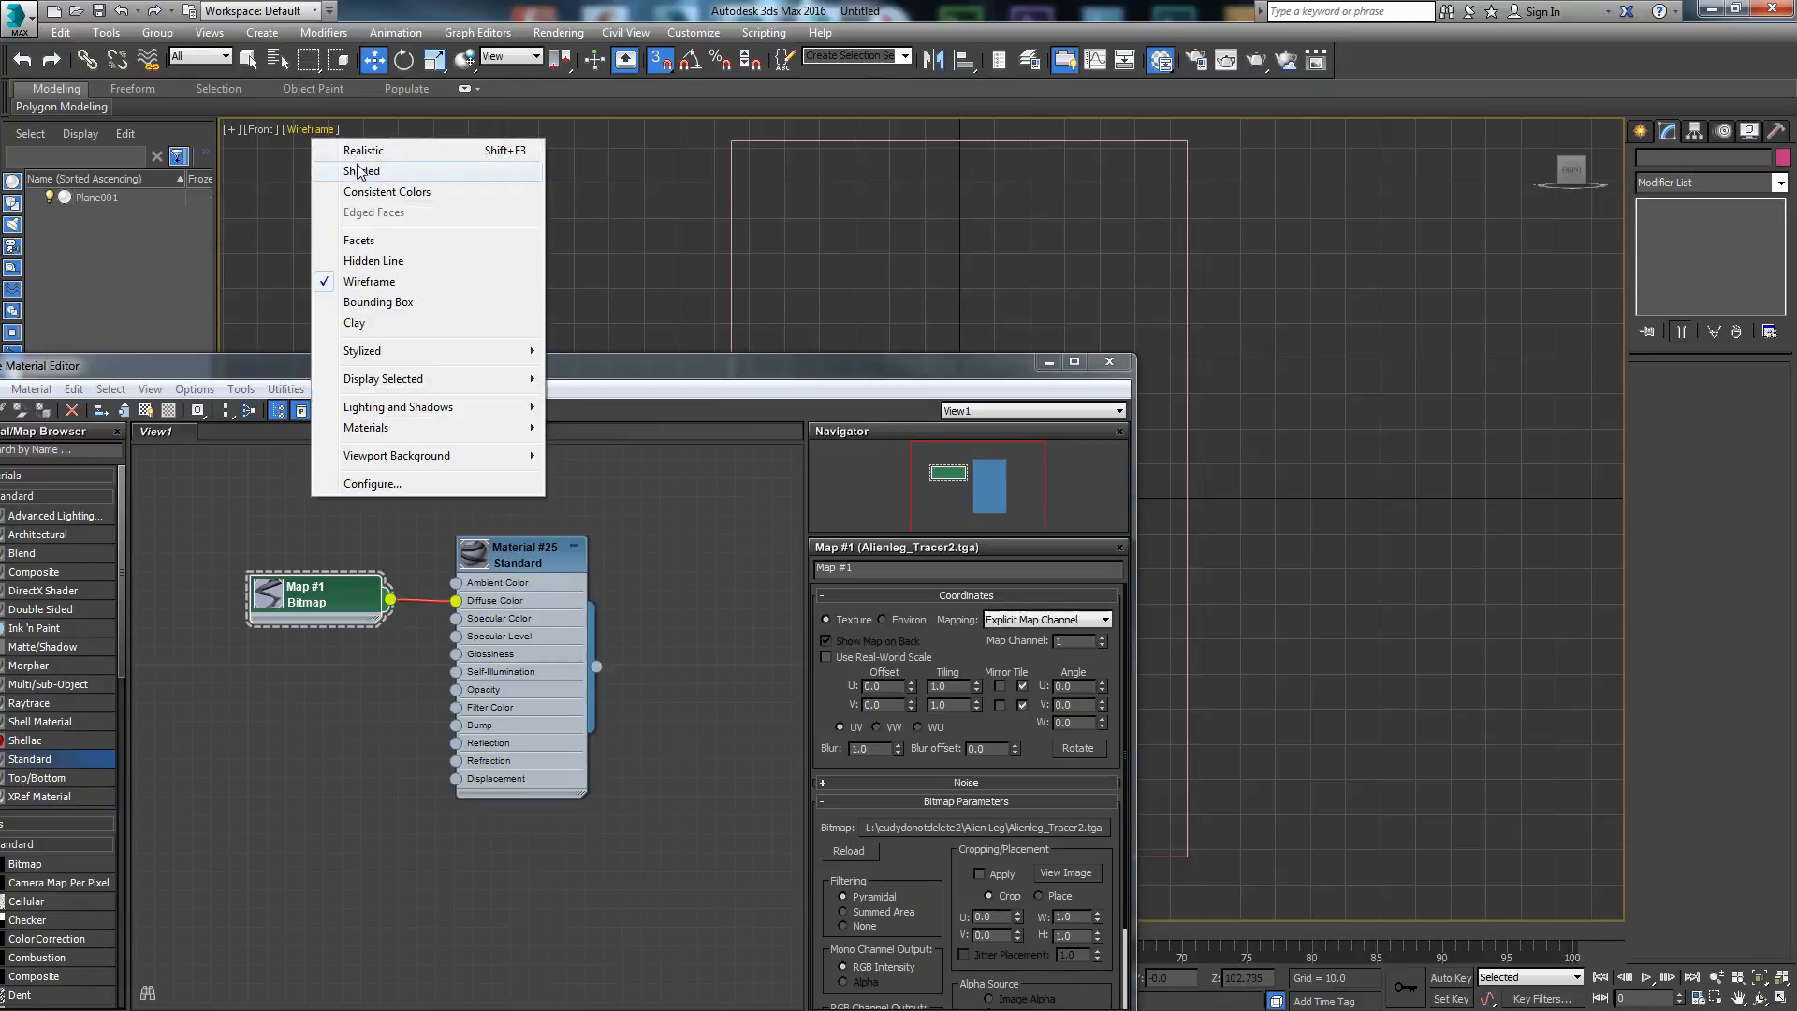
{"action": "left_click", "coordinate": [360, 170]}
{"action": "left_click_drag", "start_coordinate": [899, 365], "coordinate": [1475, 492]}
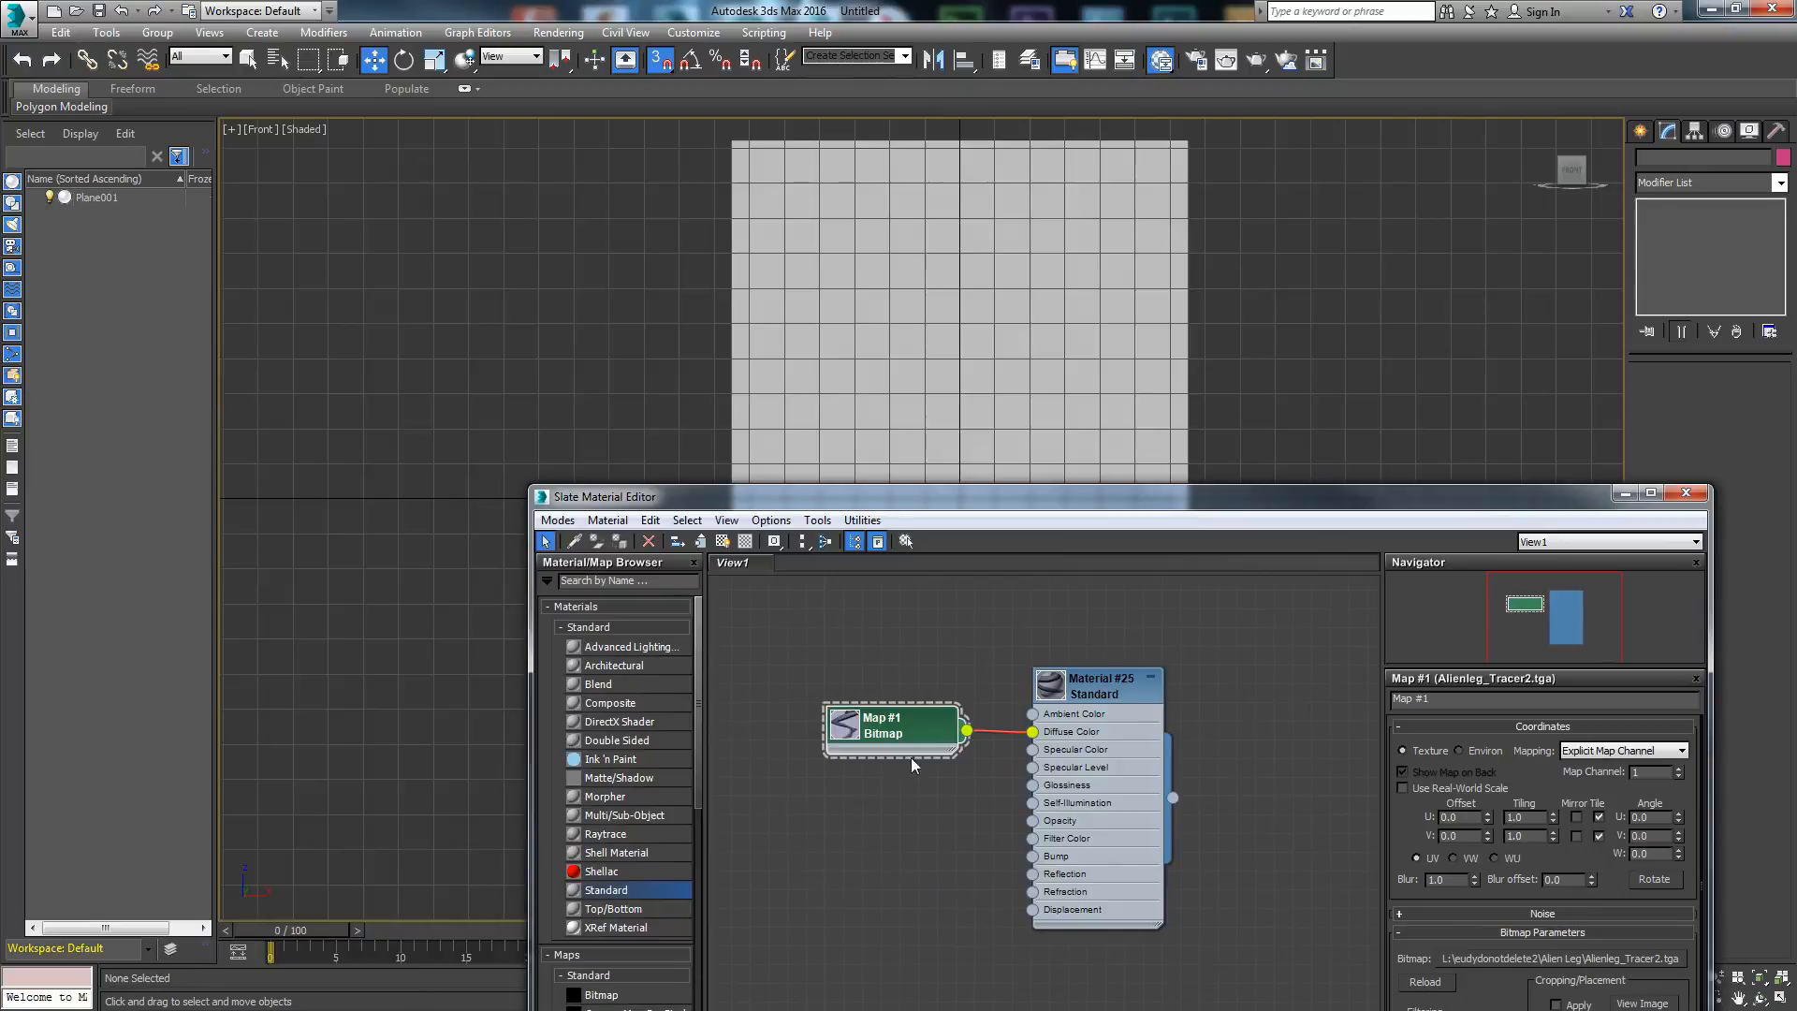
{"action": "left_click_drag", "start_coordinate": [837, 496], "coordinate": [1182, 183]}
{"action": "middle_click_drag", "start_coordinate": [701, 477], "coordinate": [373, 424]}
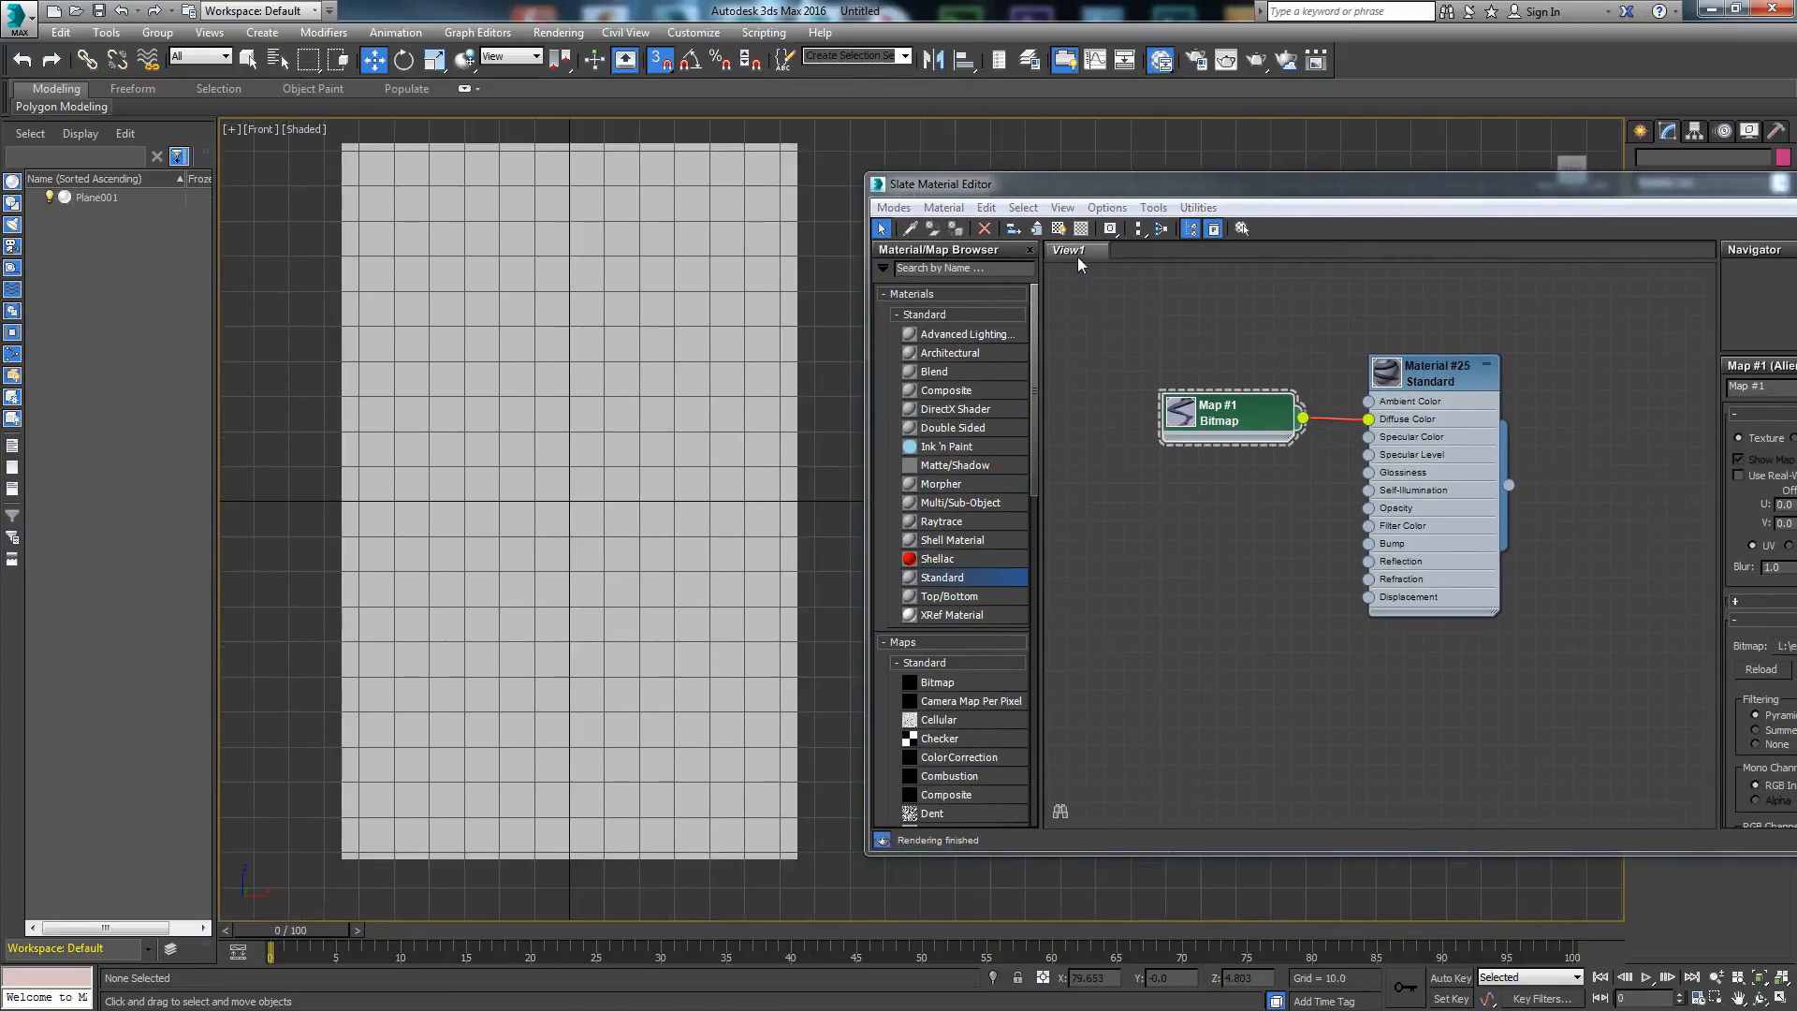
Step: Show the bitmap's shaded map on the plane in the viewport, and close the Slate Material Editor
{"action": "left_click", "coordinate": [1211, 414]}
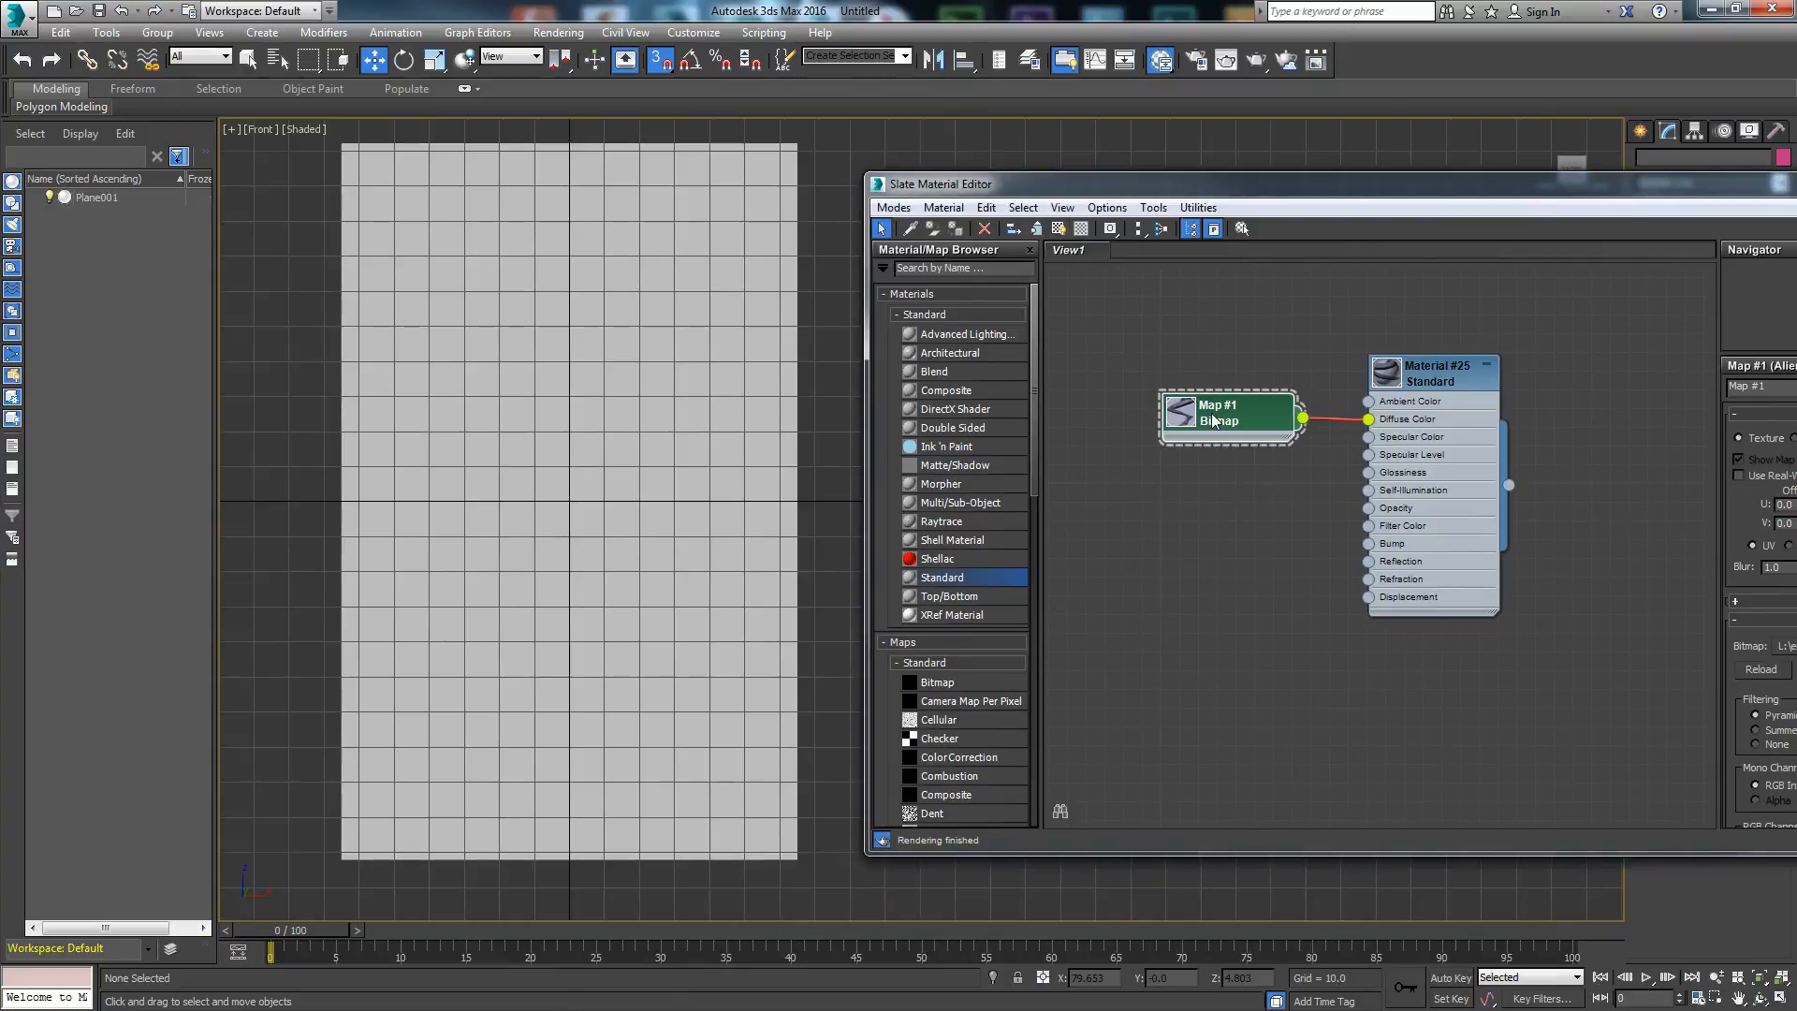
{"action": "left_click_drag", "start_coordinate": [1245, 192], "coordinate": [753, 223]}
{"action": "left_click", "coordinate": [1612, 715]}
{"action": "left_click_drag", "start_coordinate": [391, 41], "coordinate": [1328, 235]}
{"action": "left_click", "coordinate": [1456, 230]}
{"action": "left_click_drag", "start_coordinate": [905, 222], "coordinate": [1251, 161]}
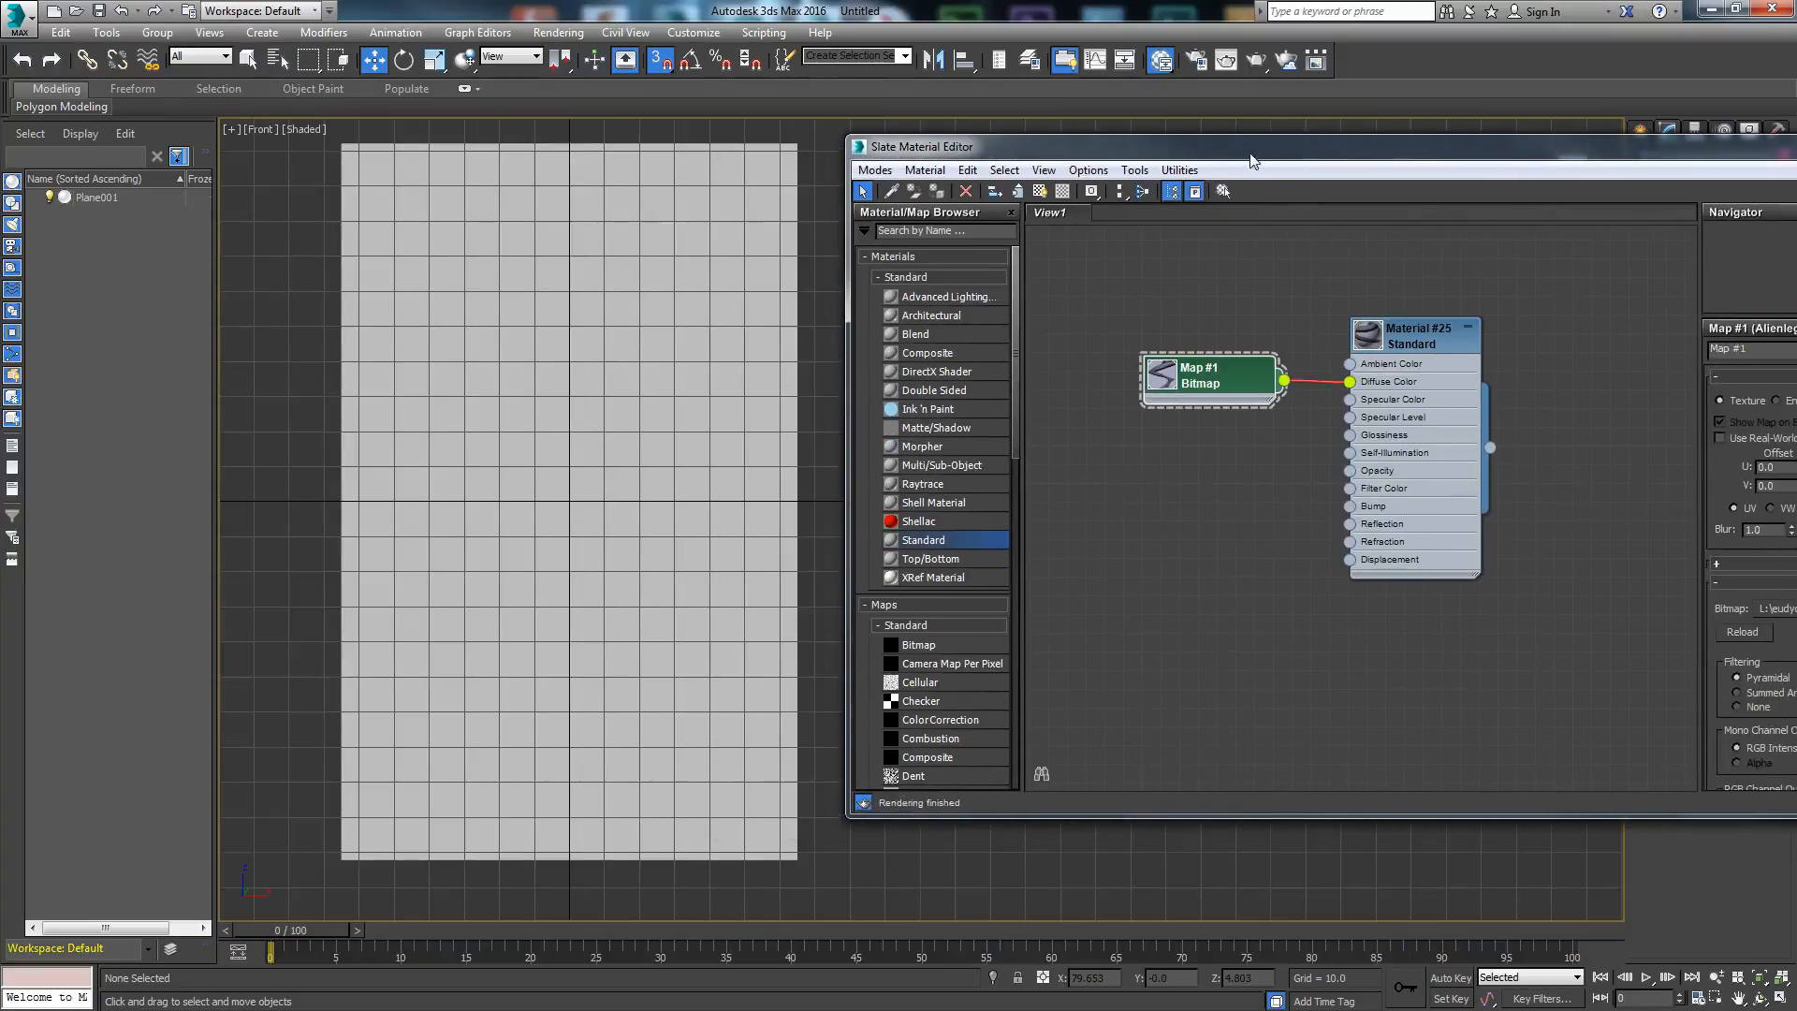
{"action": "left_click", "coordinate": [1039, 190]}
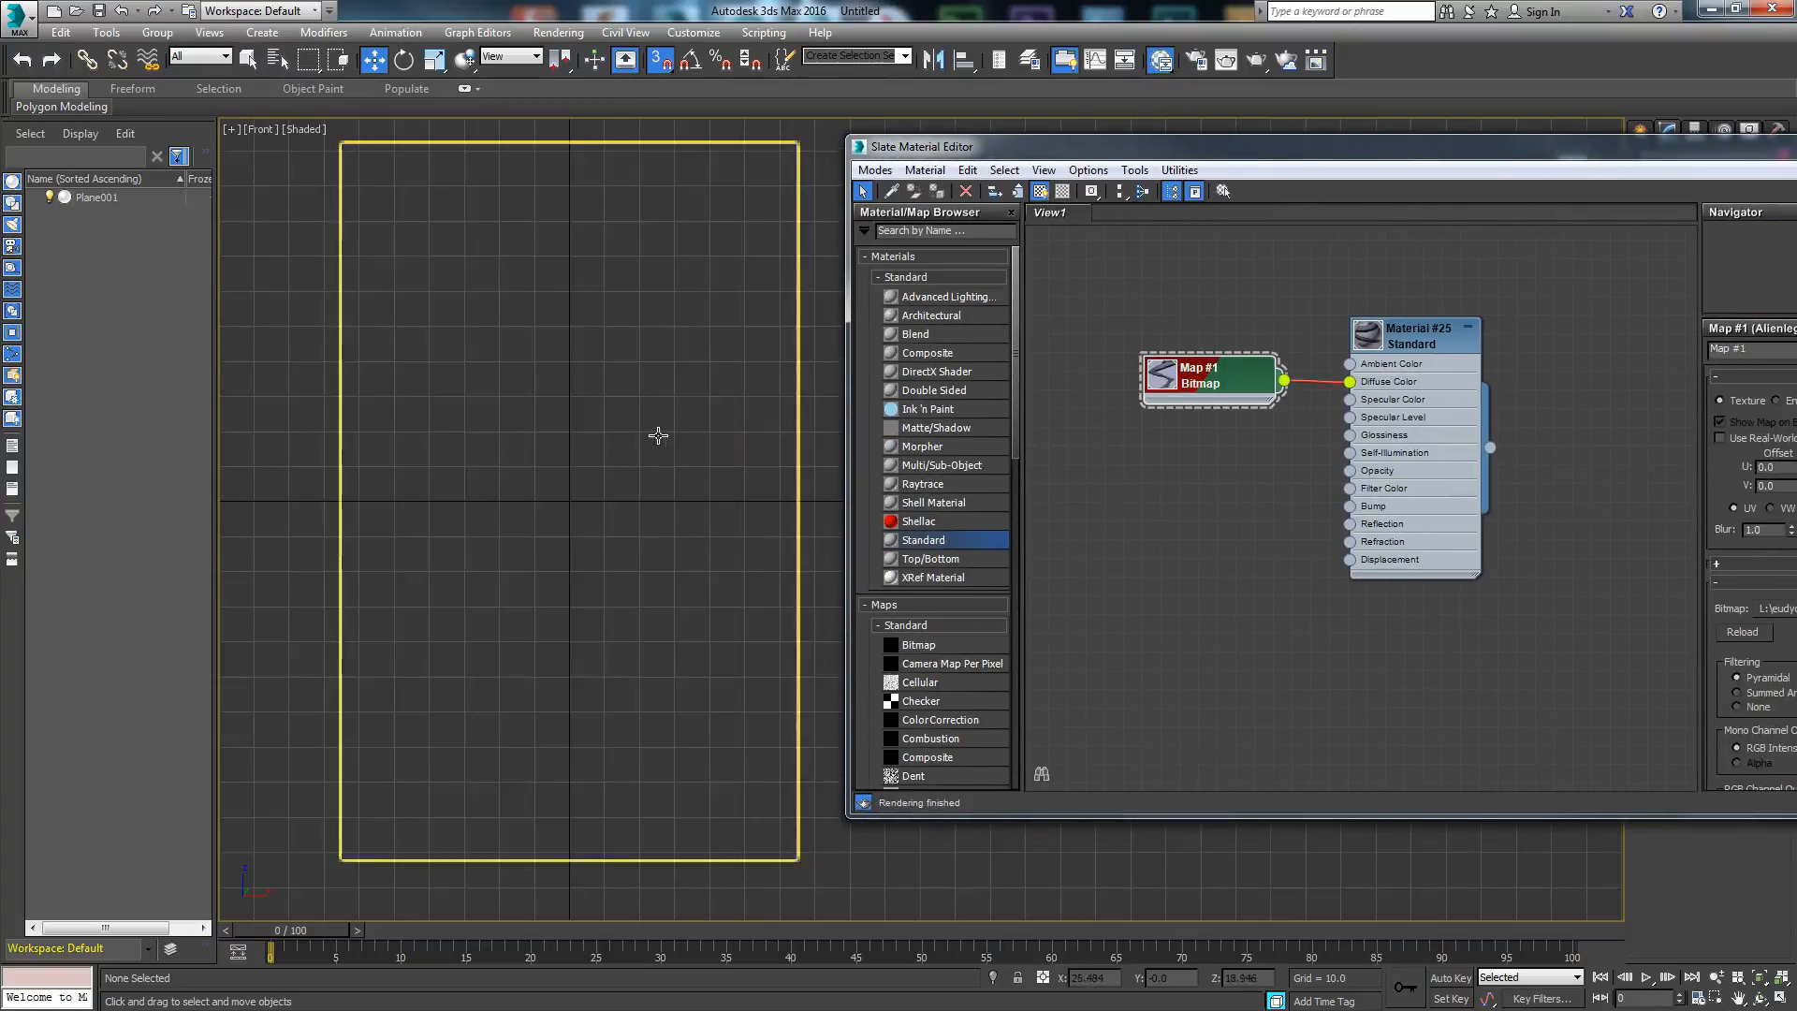
{"action": "left_click_drag", "start_coordinate": [1413, 156], "coordinate": [1237, 453]}
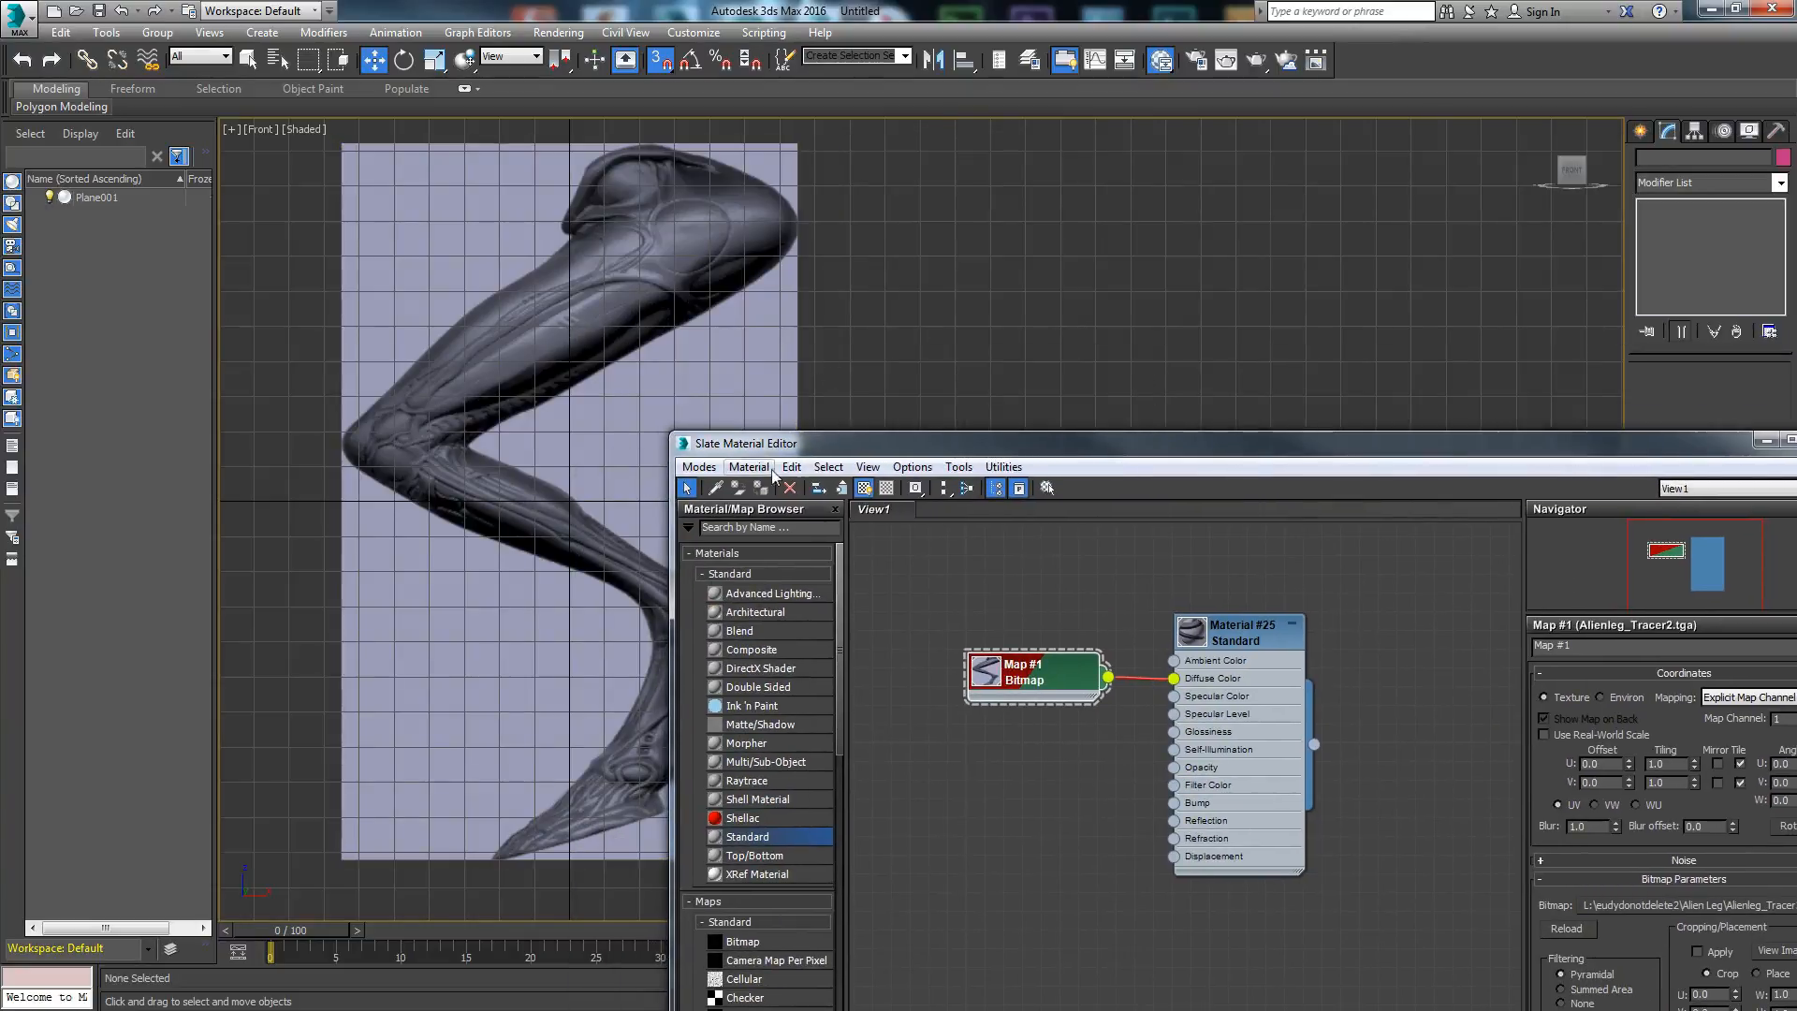
{"action": "left_click_drag", "start_coordinate": [1015, 445], "coordinate": [416, 424]}
{"action": "left_click", "coordinate": [1228, 419]}
{"action": "middle_click_drag", "start_coordinate": [789, 548], "coordinate": [1074, 537]}
{"action": "left_click", "coordinate": [1779, 182]}
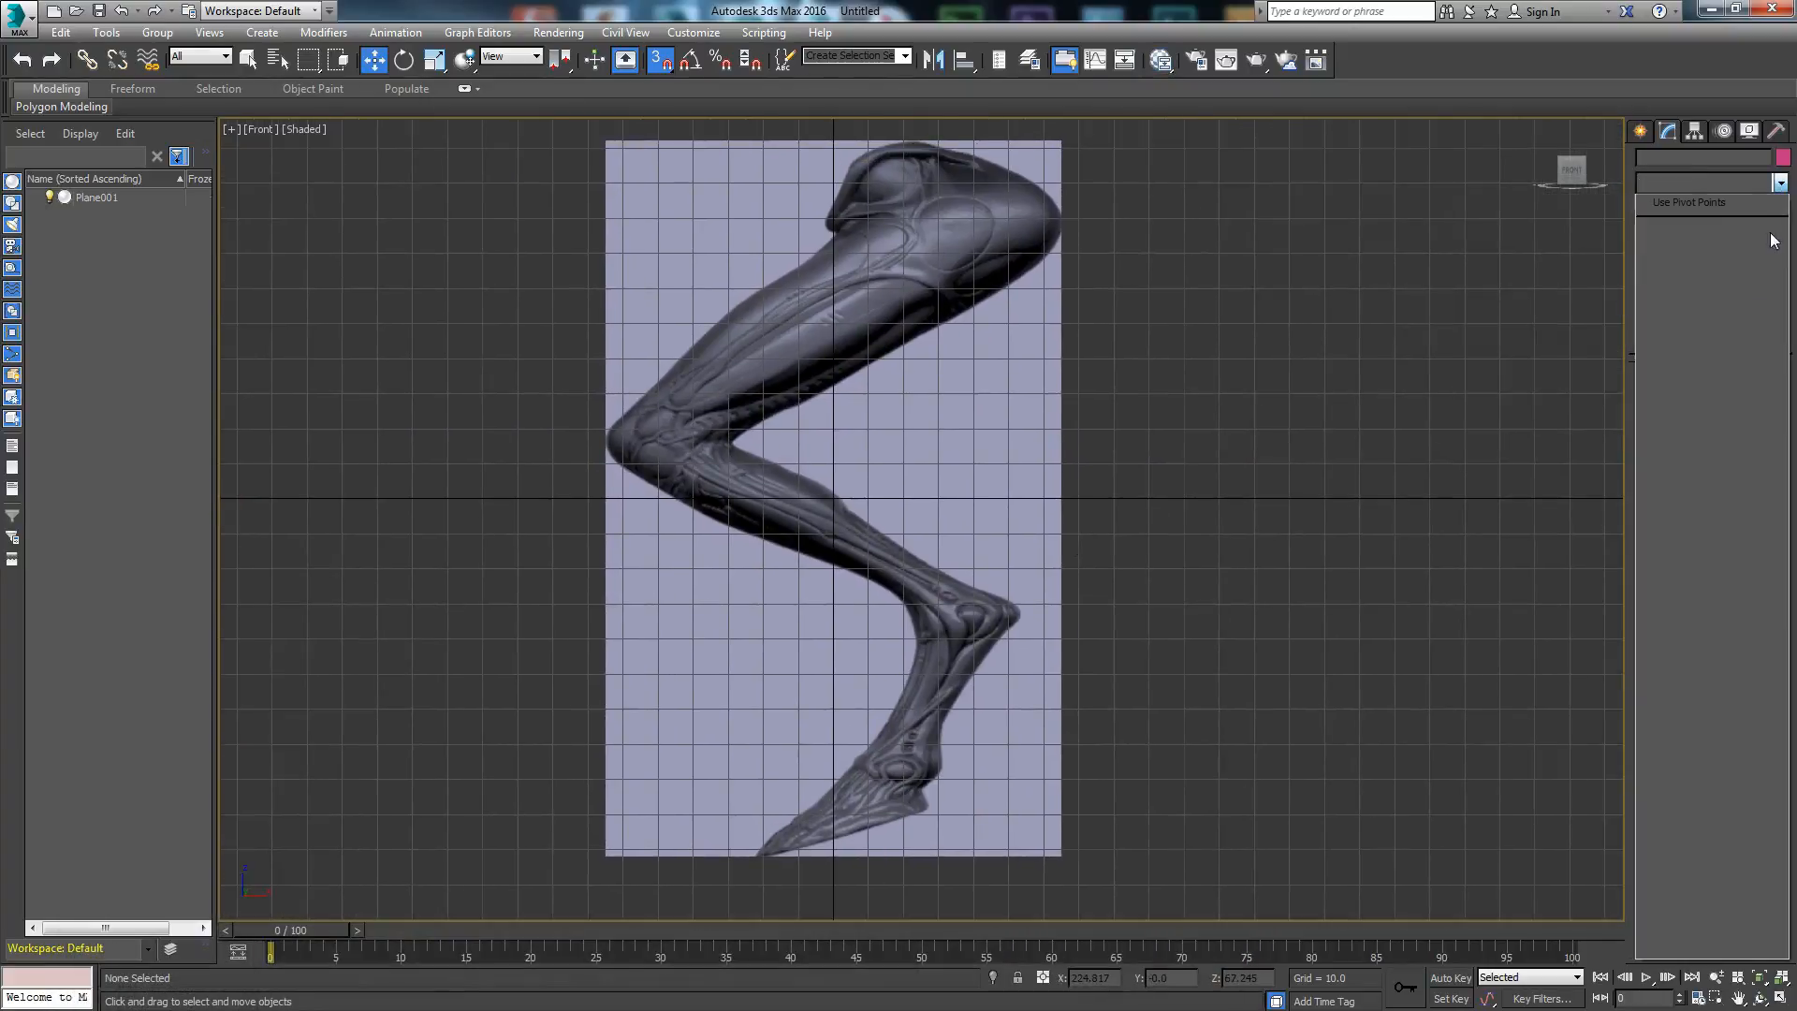
{"action": "left_click", "coordinate": [1015, 459]}
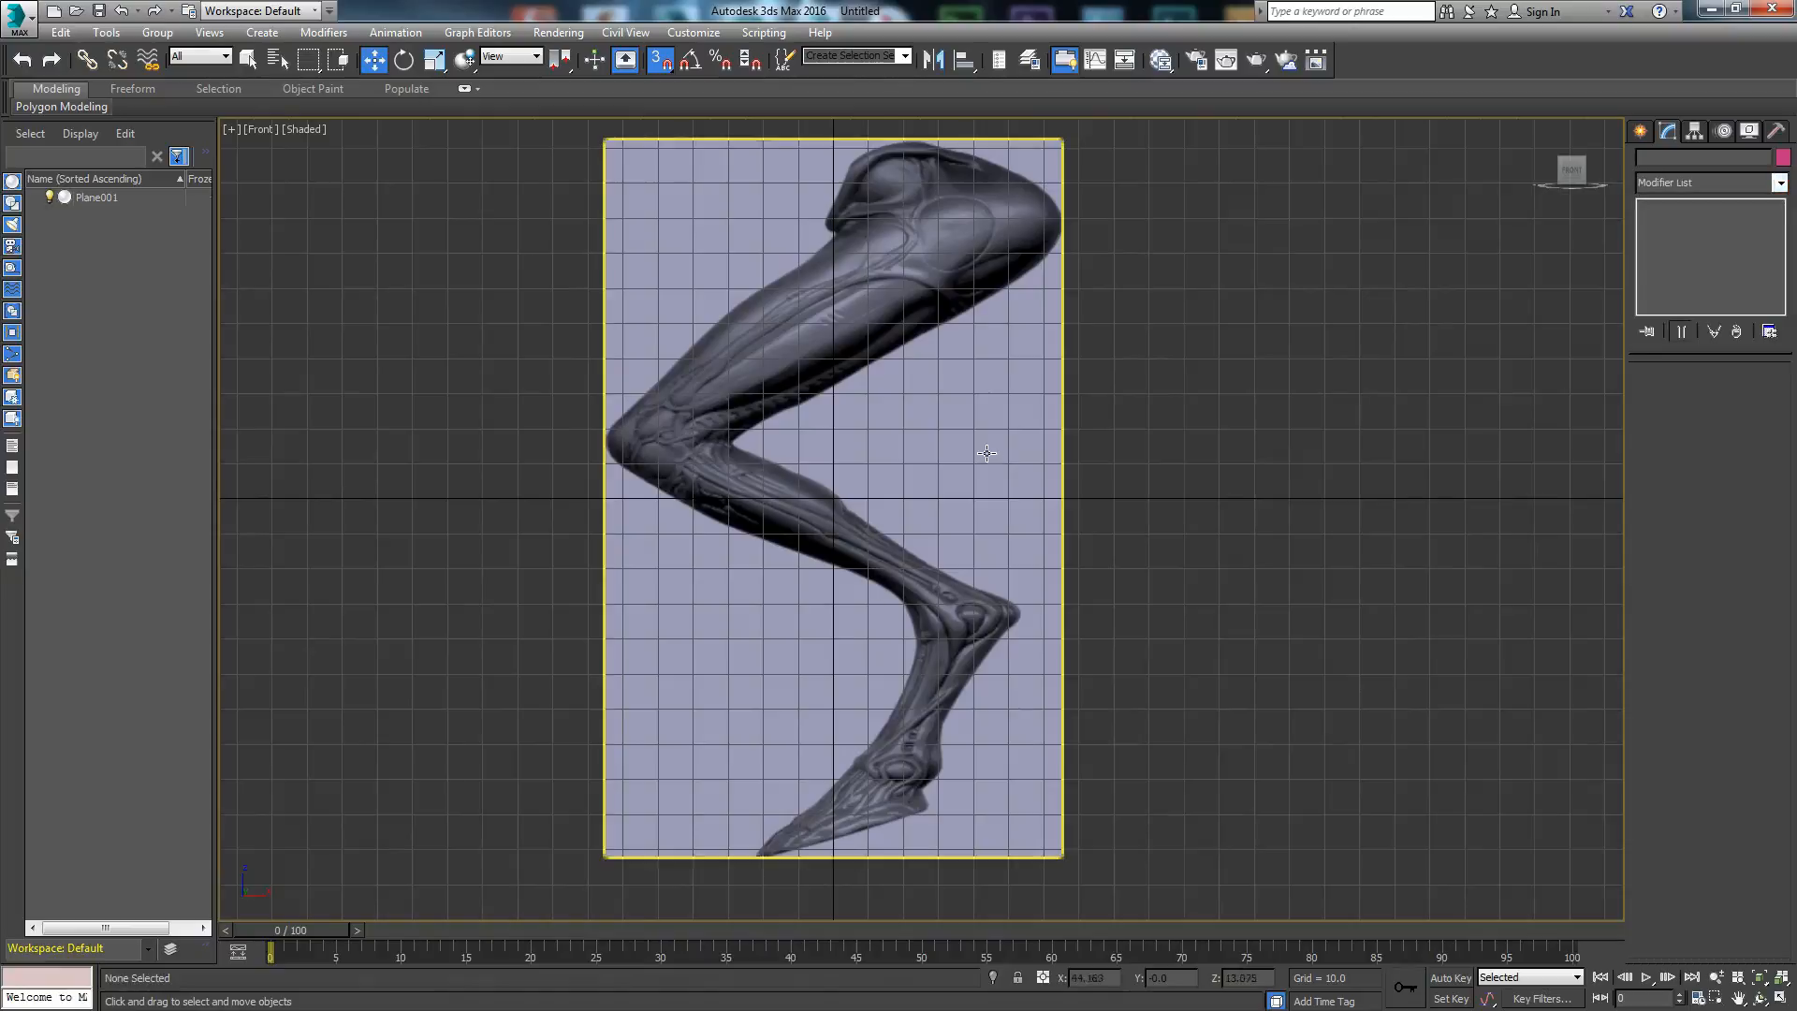
{"action": "left_click", "coordinate": [1781, 184]}
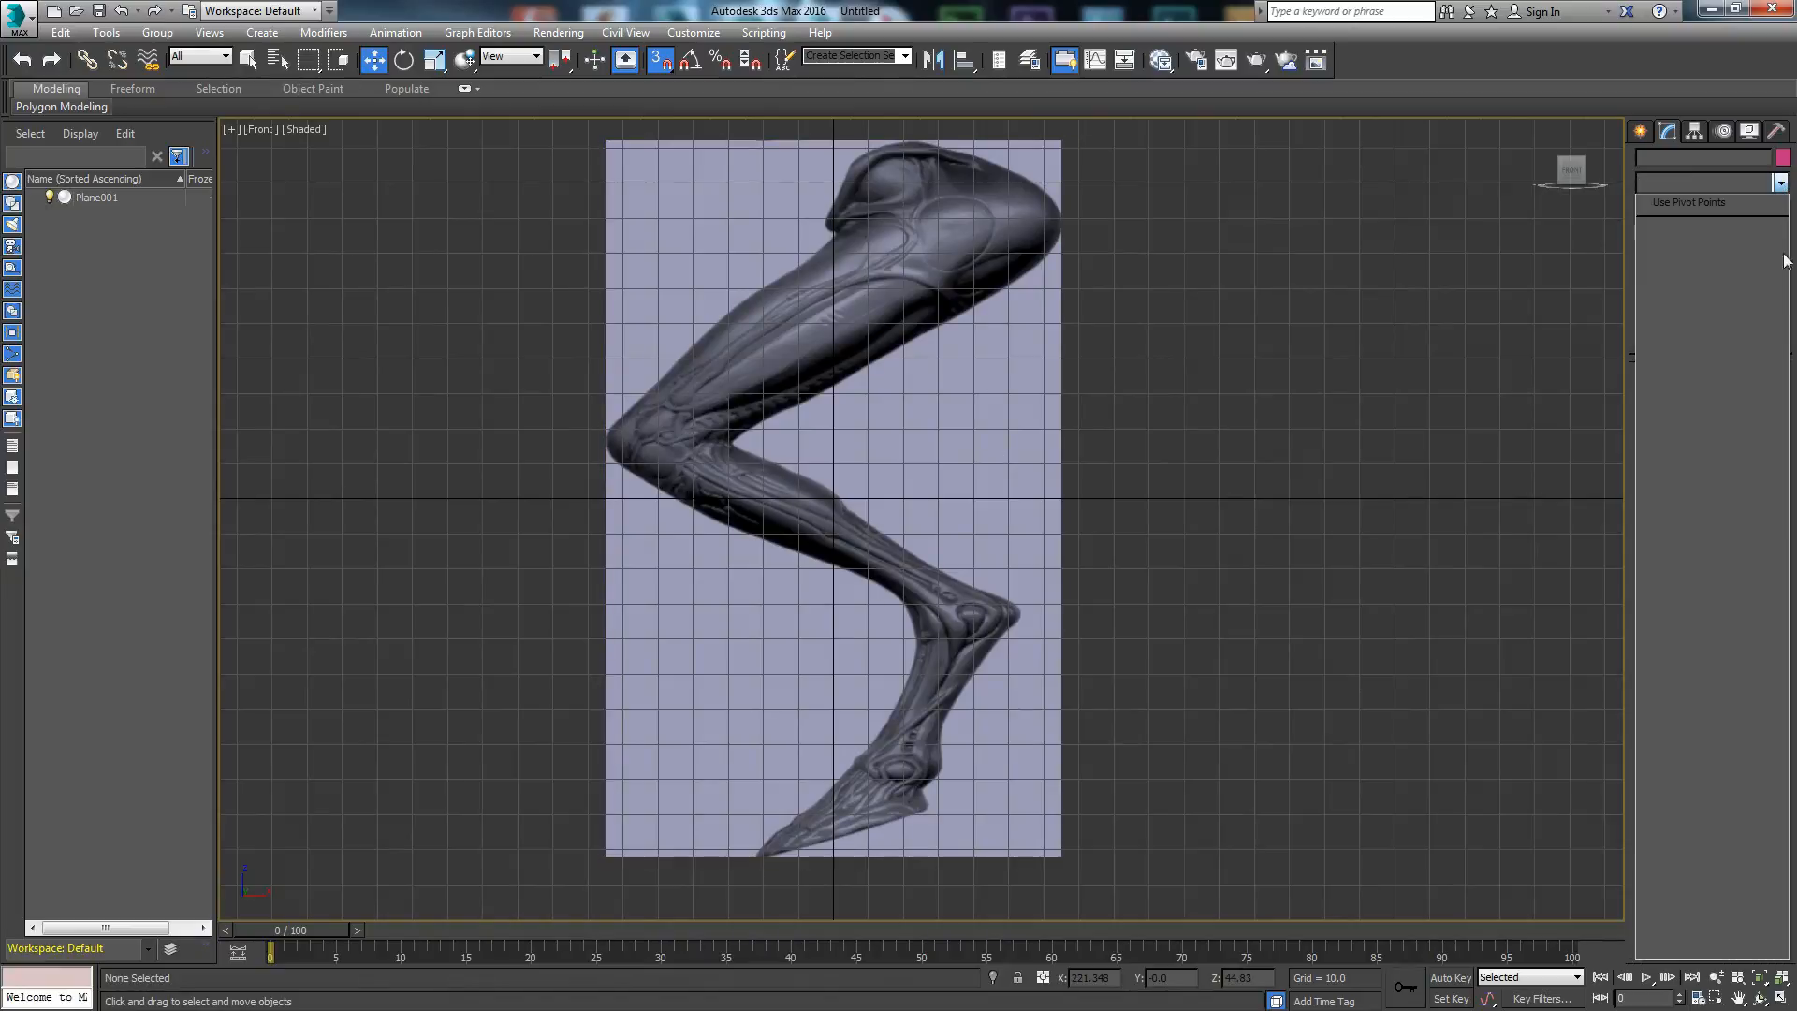
{"action": "left_click", "coordinate": [1781, 187]}
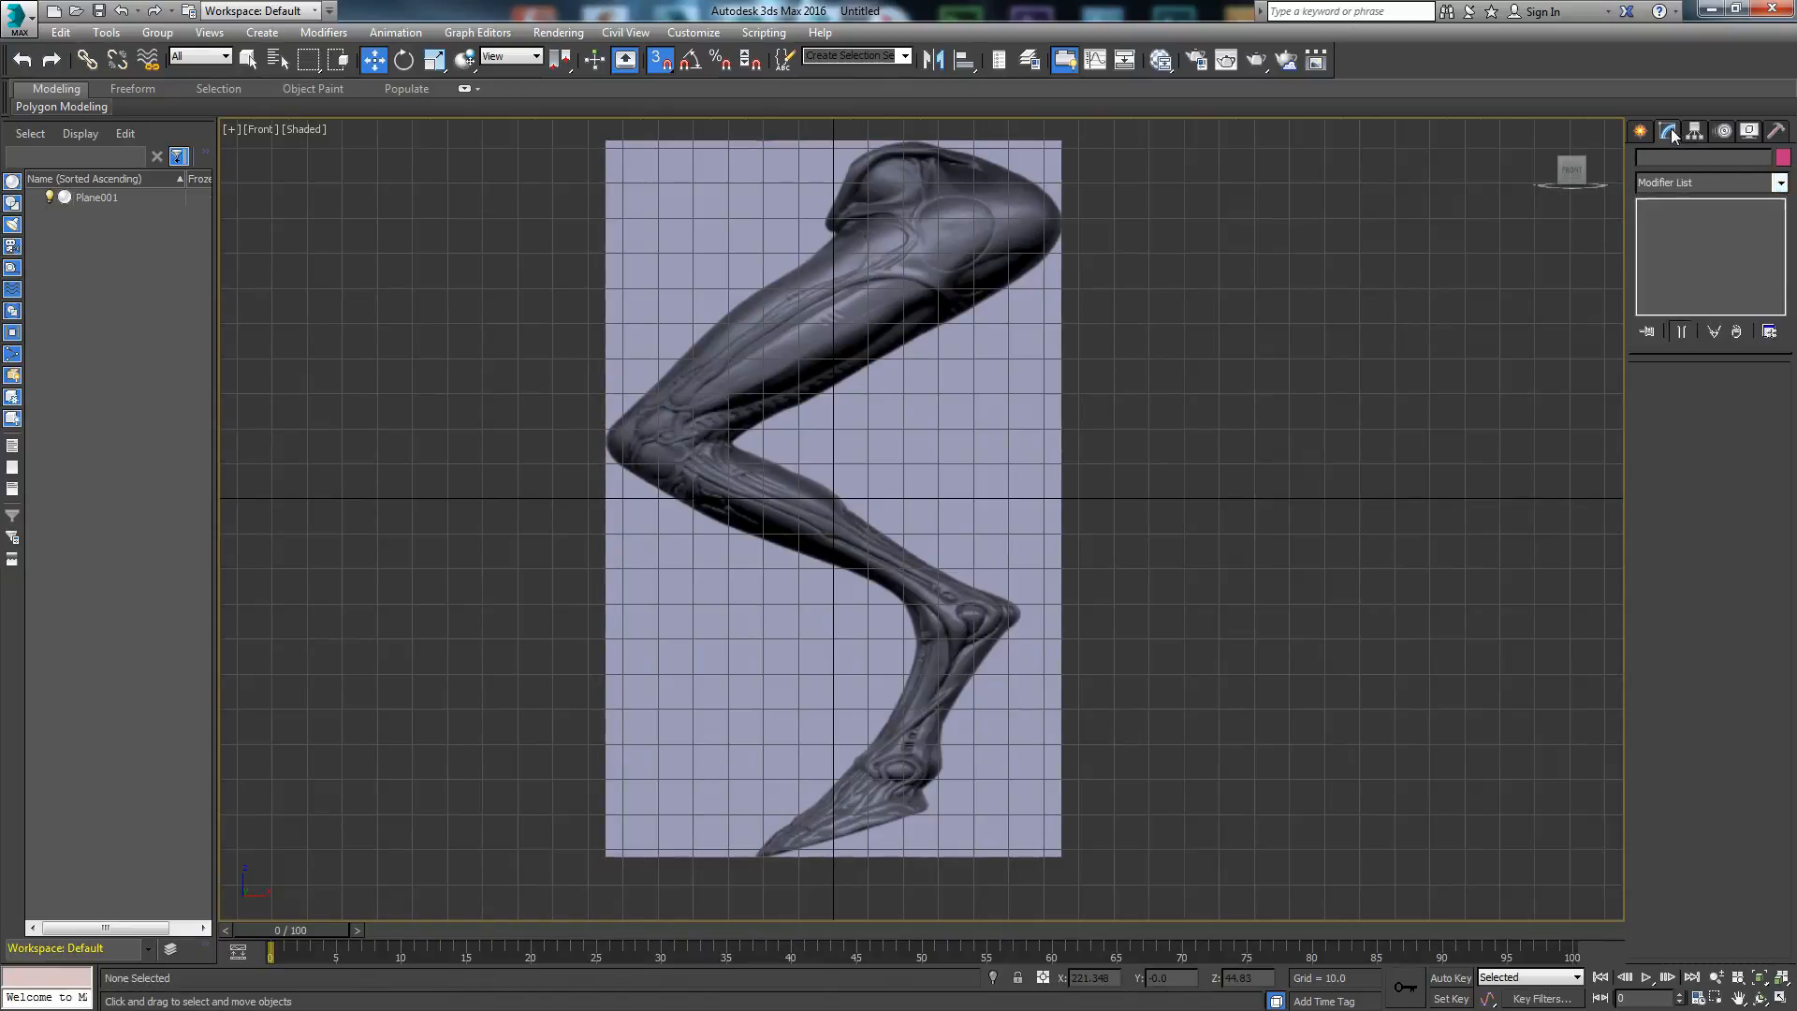
{"action": "left_click", "coordinate": [1781, 185]}
{"action": "left_click", "coordinate": [1490, 239]}
Step: Add a UVW Map modifier to the plane, and delete the stray Mesh Select modifier beneath it
{"action": "left_click", "coordinate": [1025, 486]}
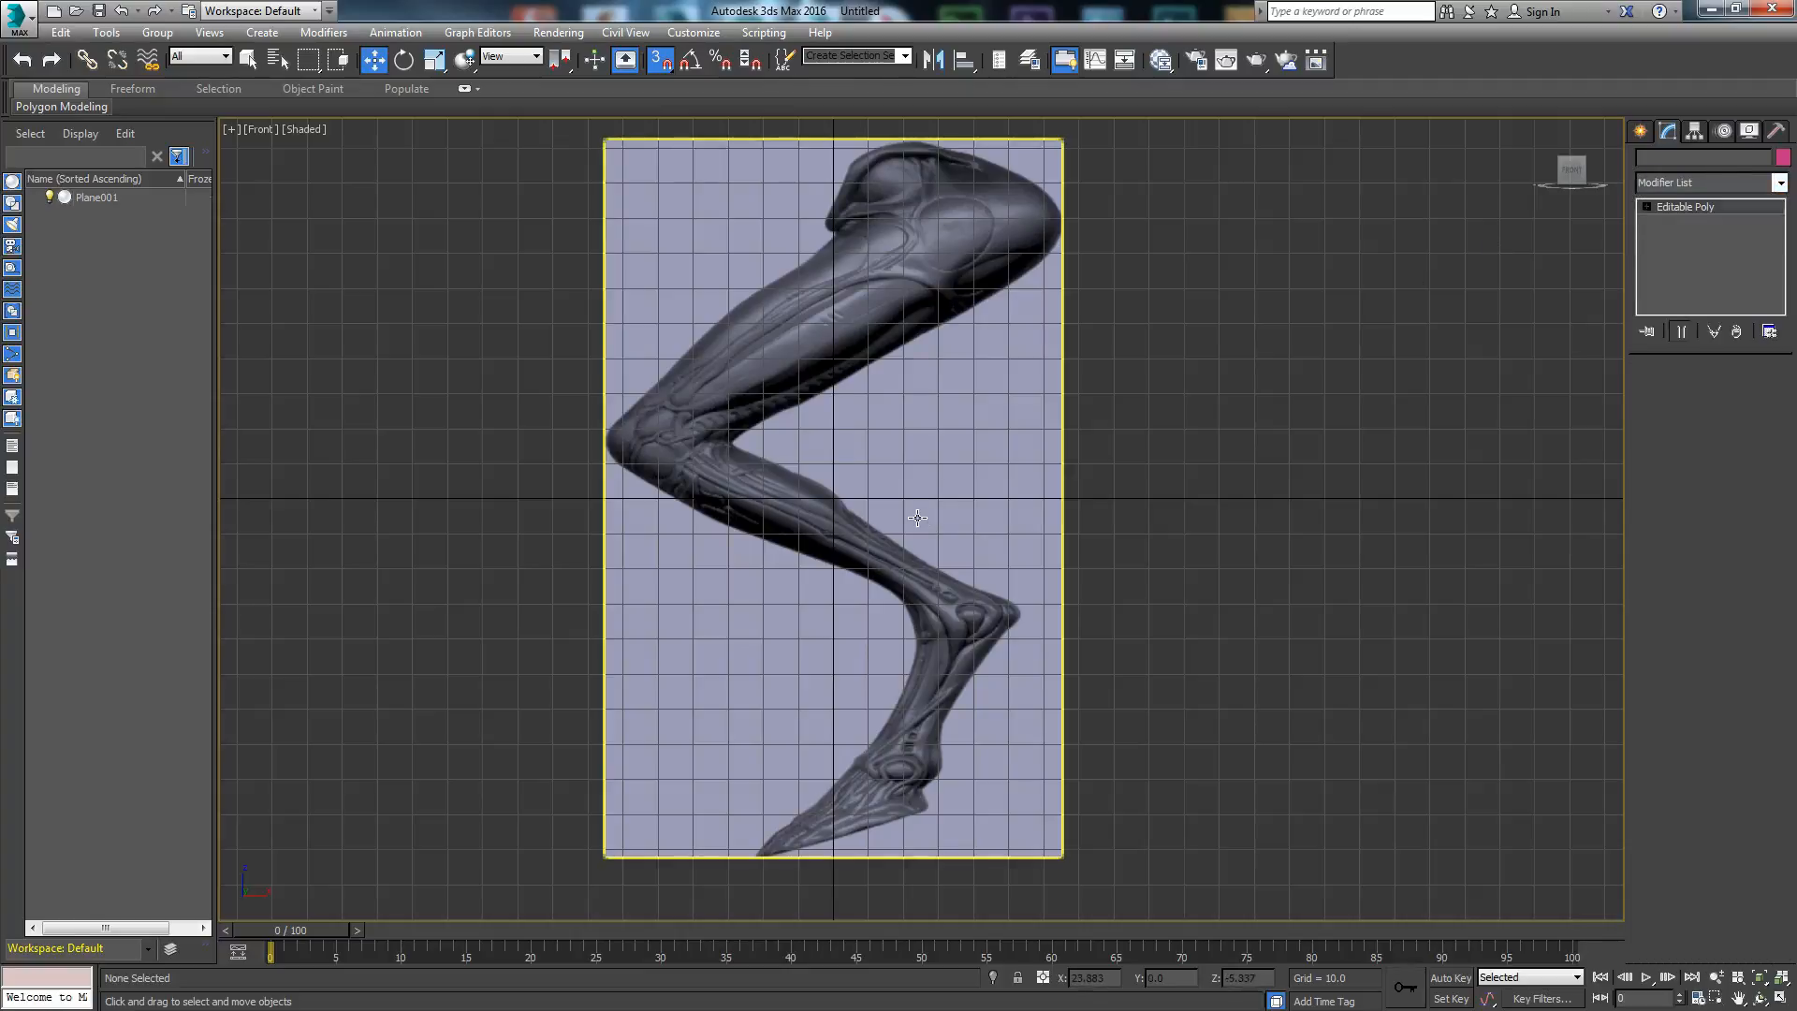
{"action": "left_click", "coordinate": [1780, 182]}
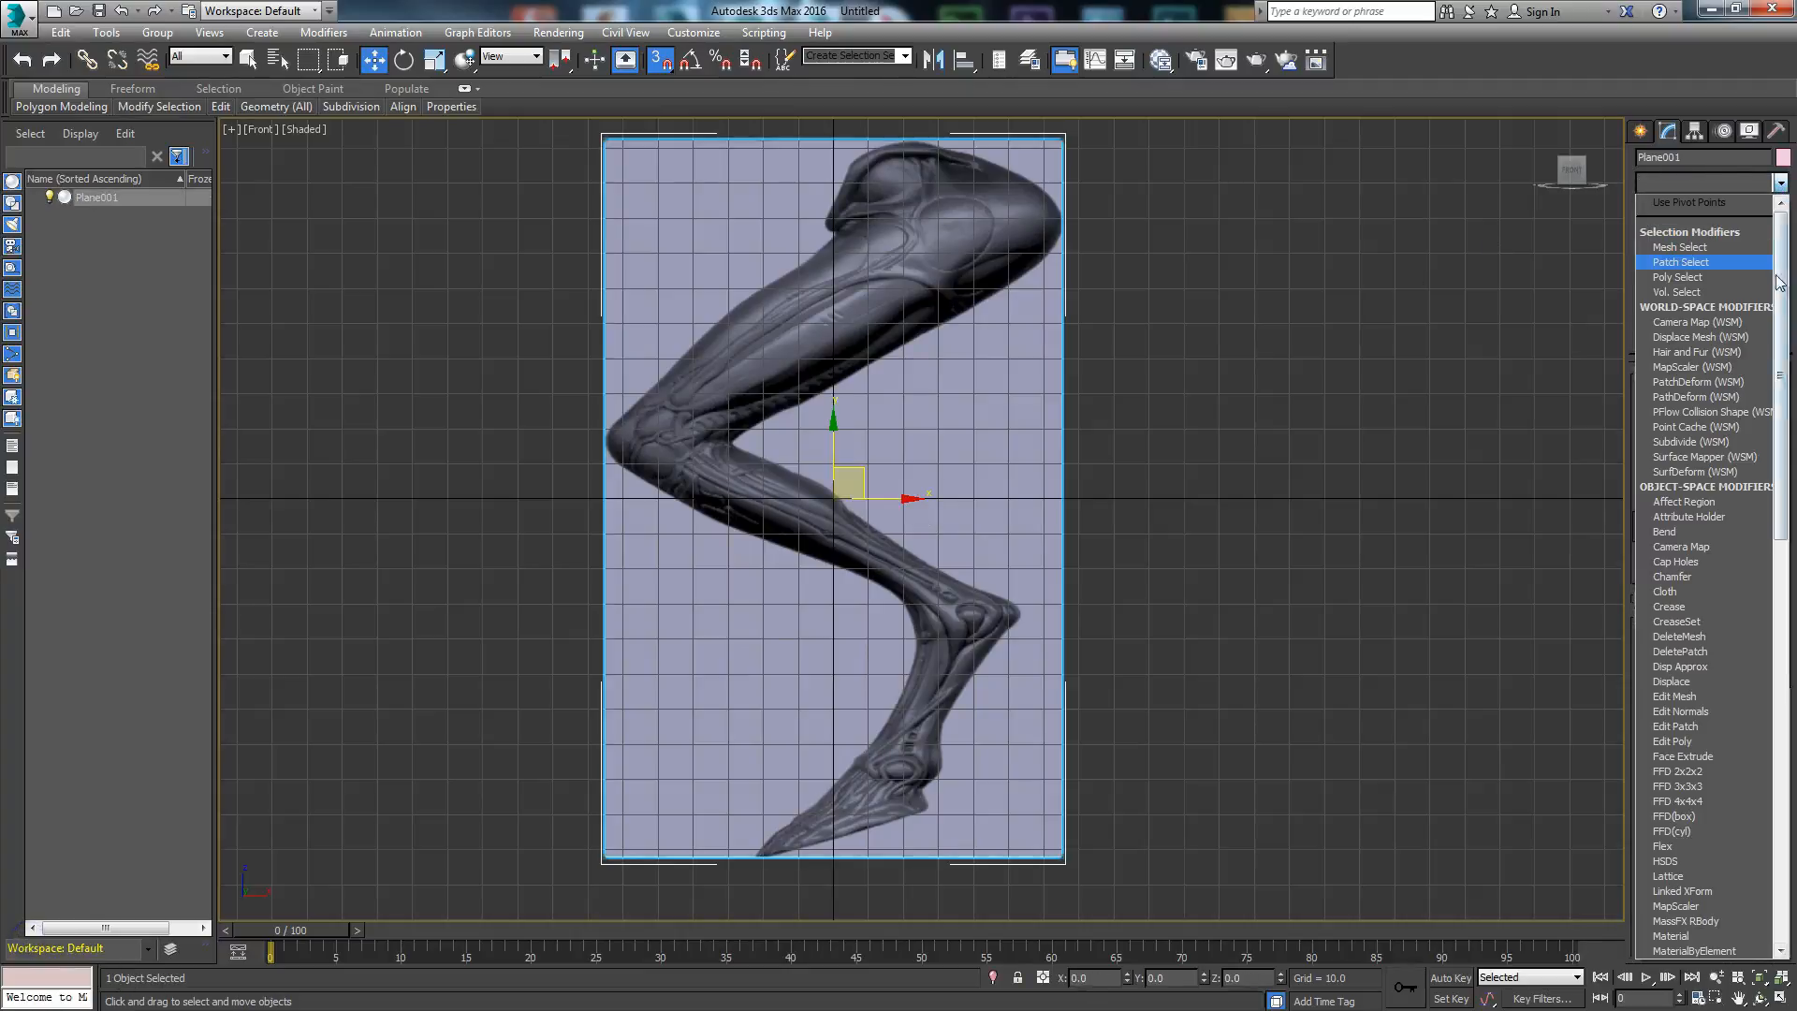
{"action": "left_click", "coordinate": [1758, 247]}
{"action": "left_click", "coordinate": [1780, 183]}
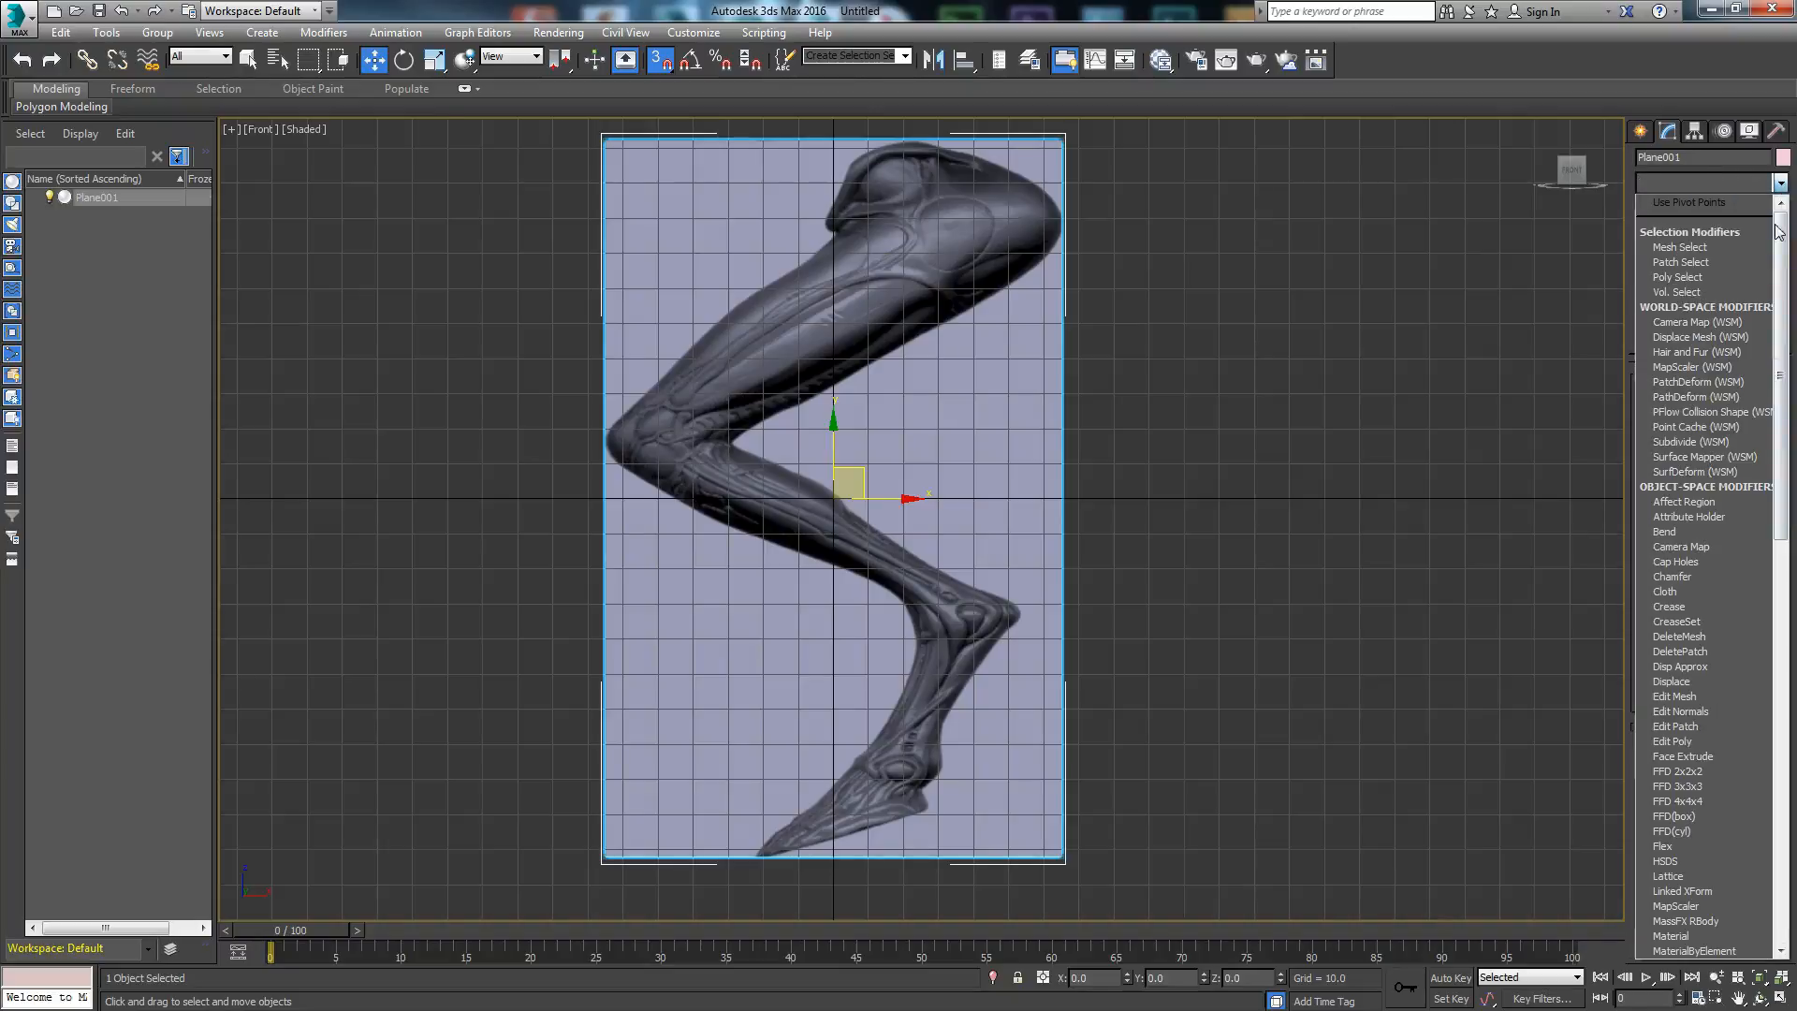
{"action": "left_click_drag", "start_coordinate": [1778, 249], "coordinate": [1692, 877]}
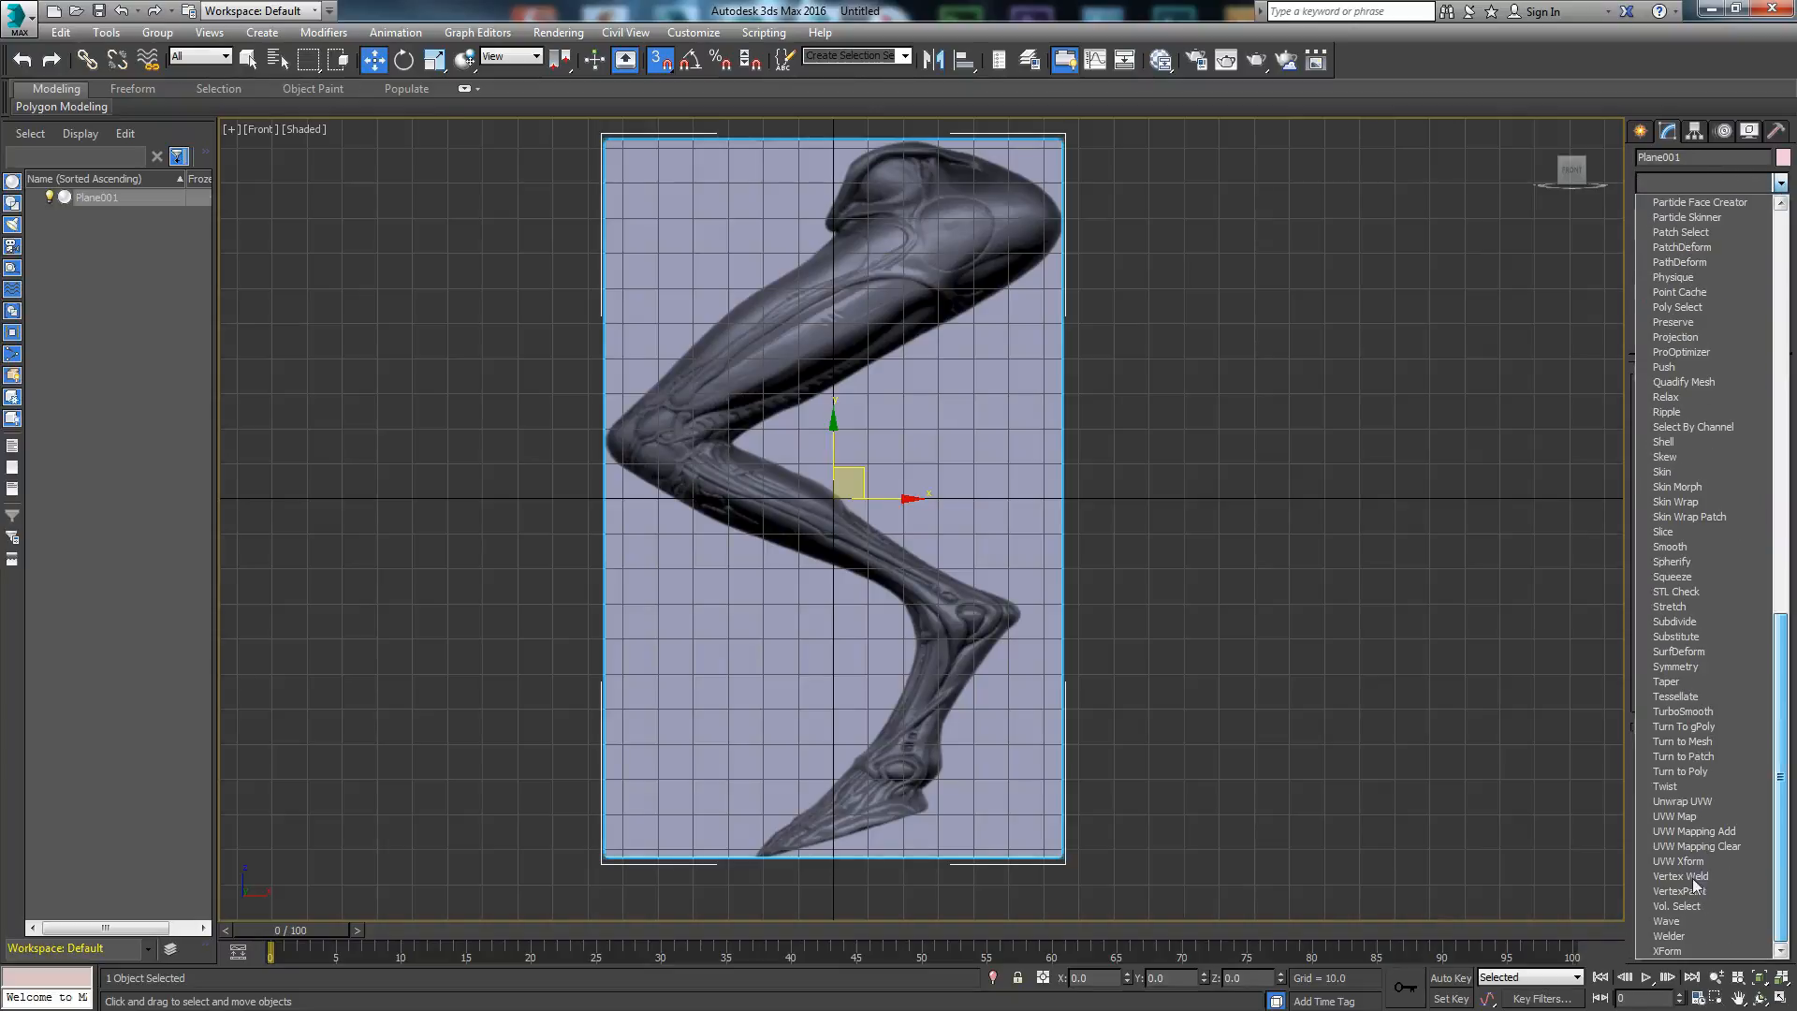
{"action": "left_click", "coordinate": [1692, 815]}
{"action": "left_click", "coordinate": [1702, 221]}
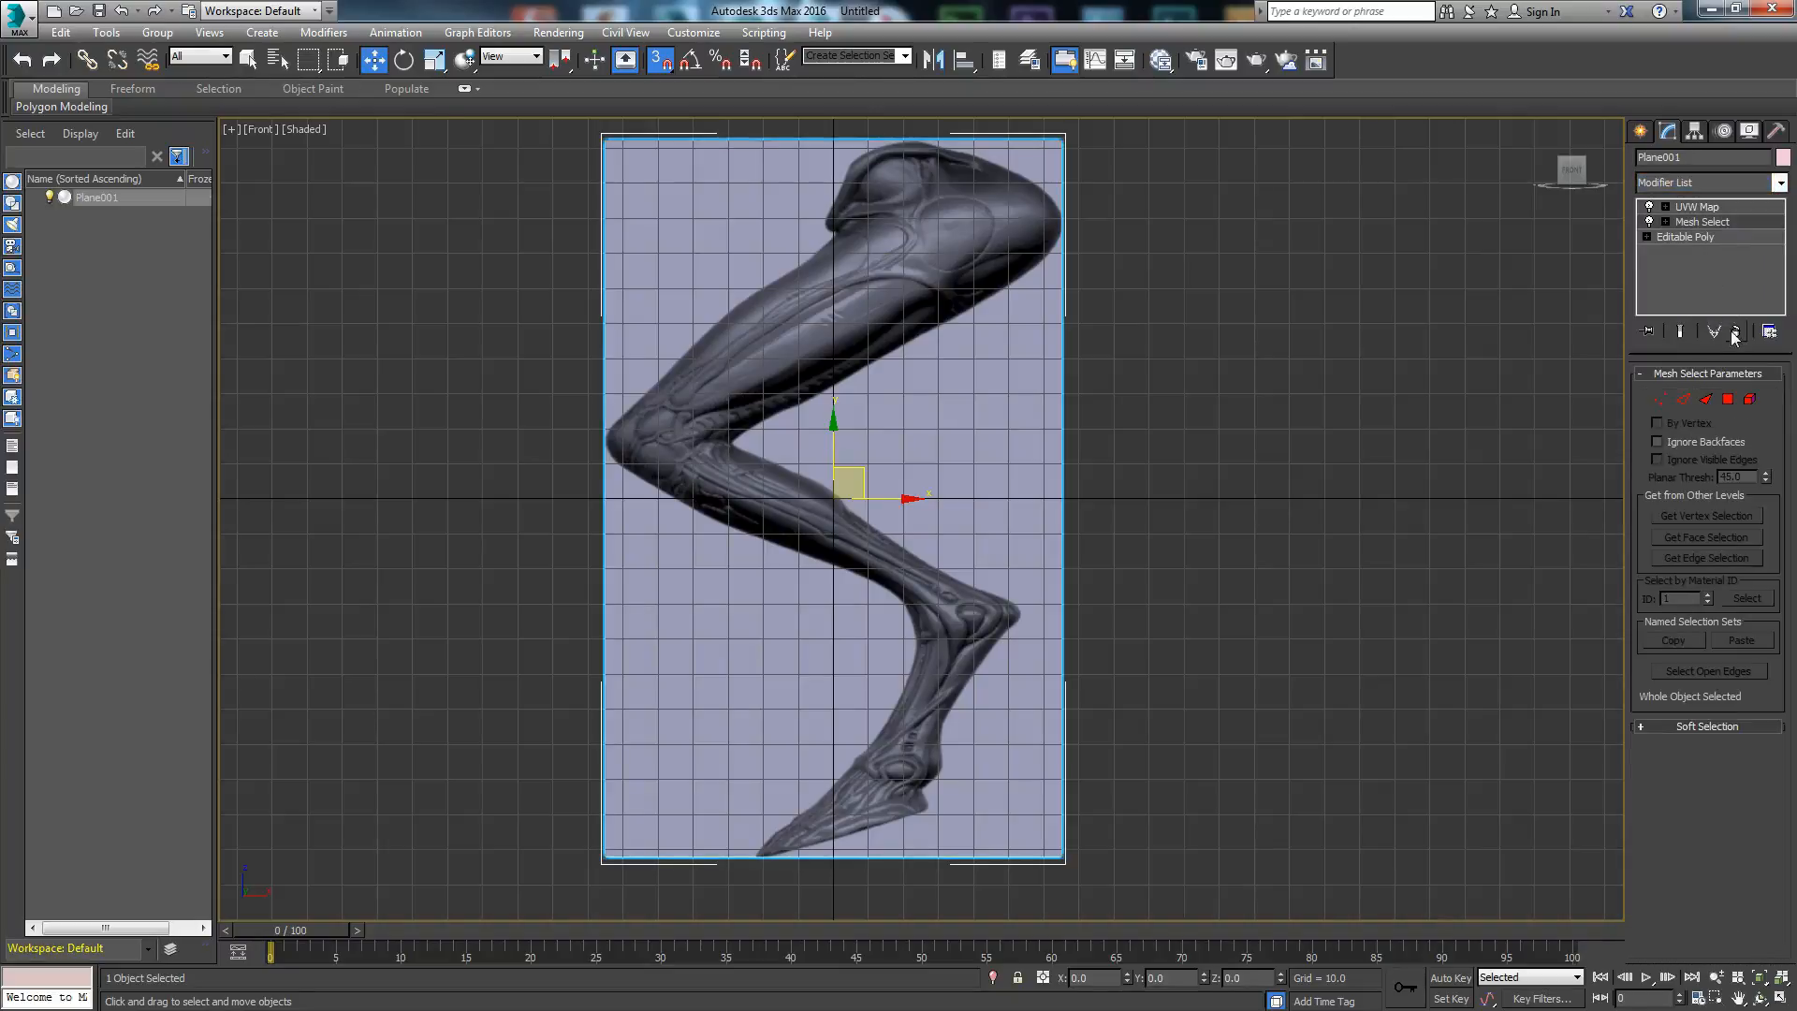
{"action": "key", "text": "Delete"}
{"action": "left_click", "coordinate": [1705, 207]}
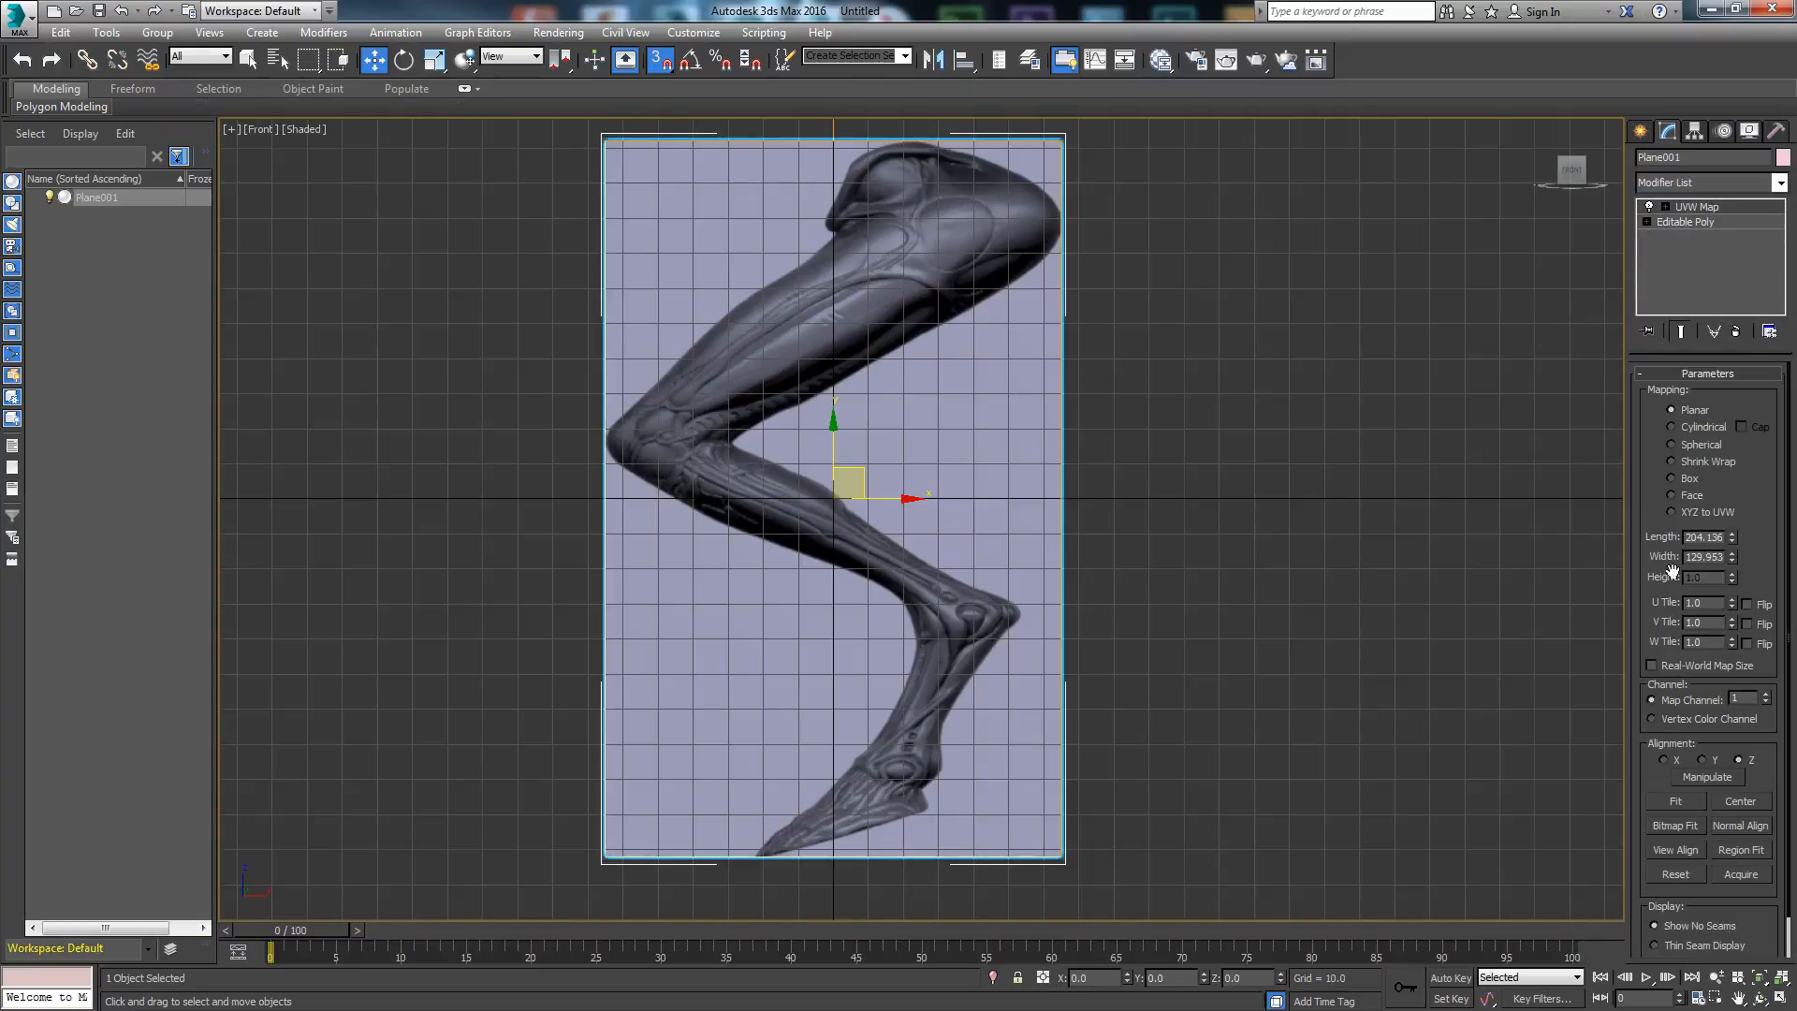
Step: Use Bitmap Fit with Alienleg_Tracer2.tga to match the planar mapping to the image's proportions, and hide the viewport grid
{"action": "left_click", "coordinate": [1675, 825]}
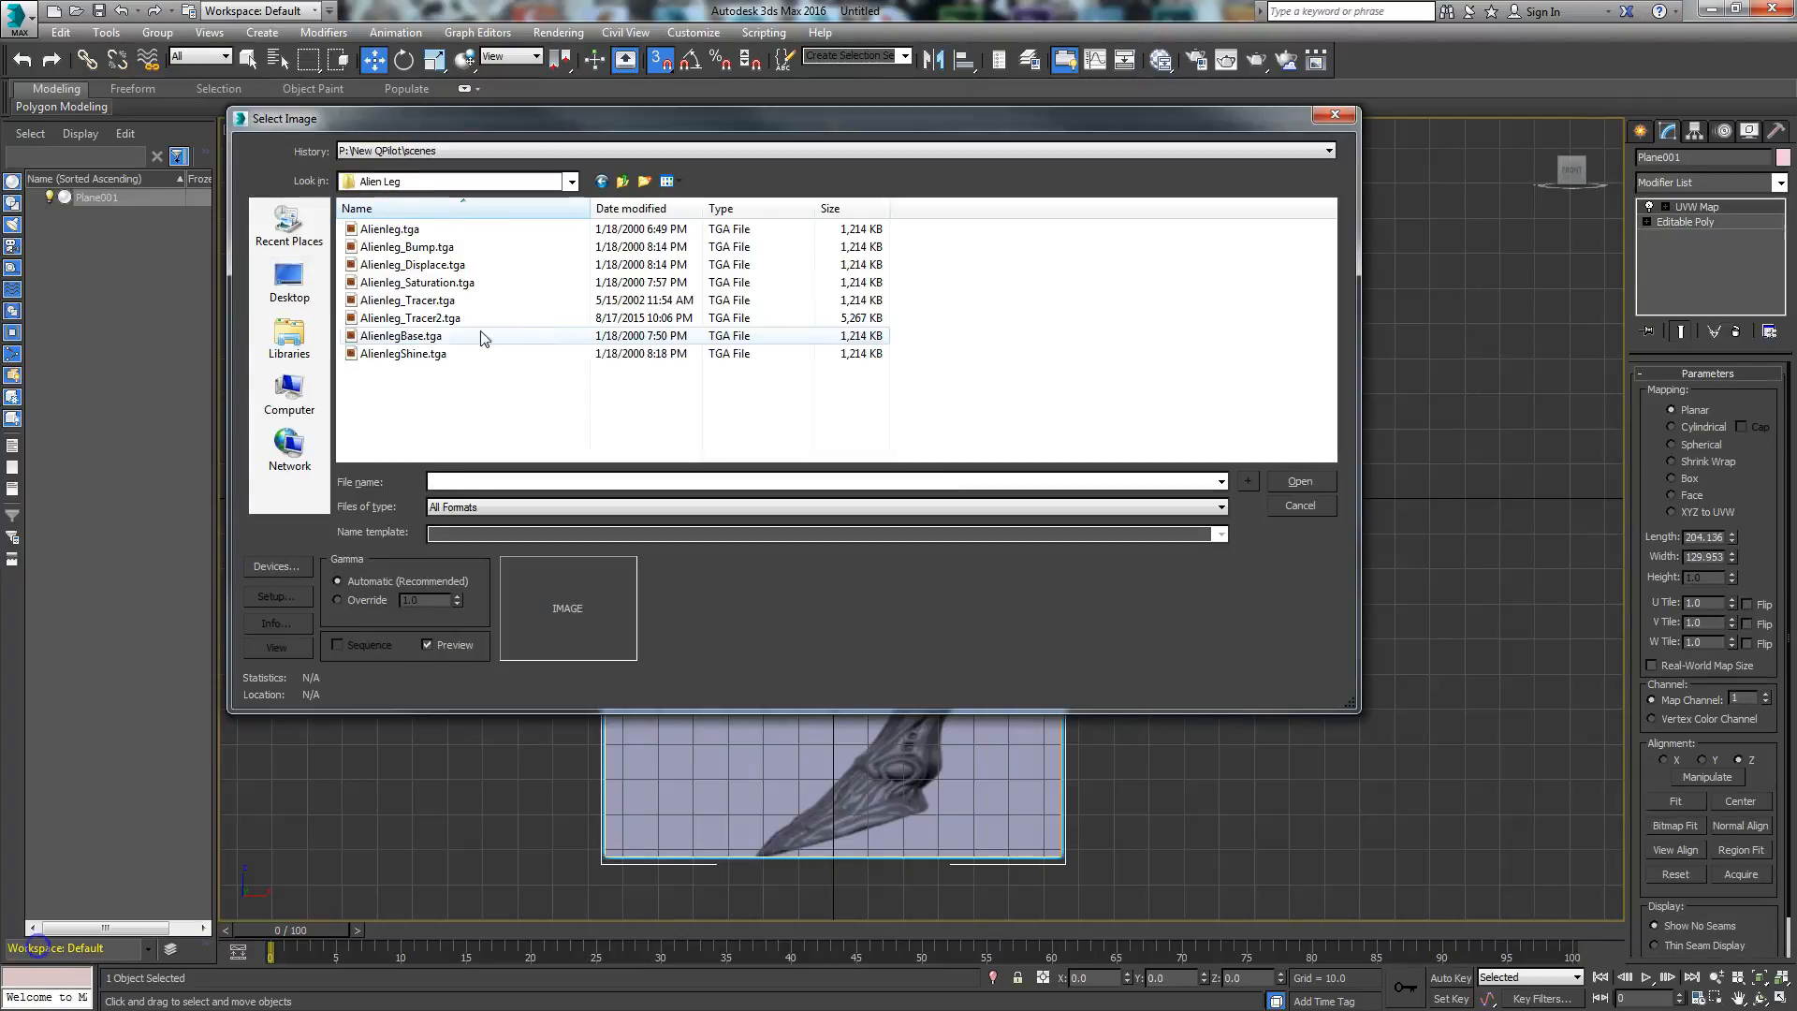
{"action": "left_click", "coordinate": [416, 318]}
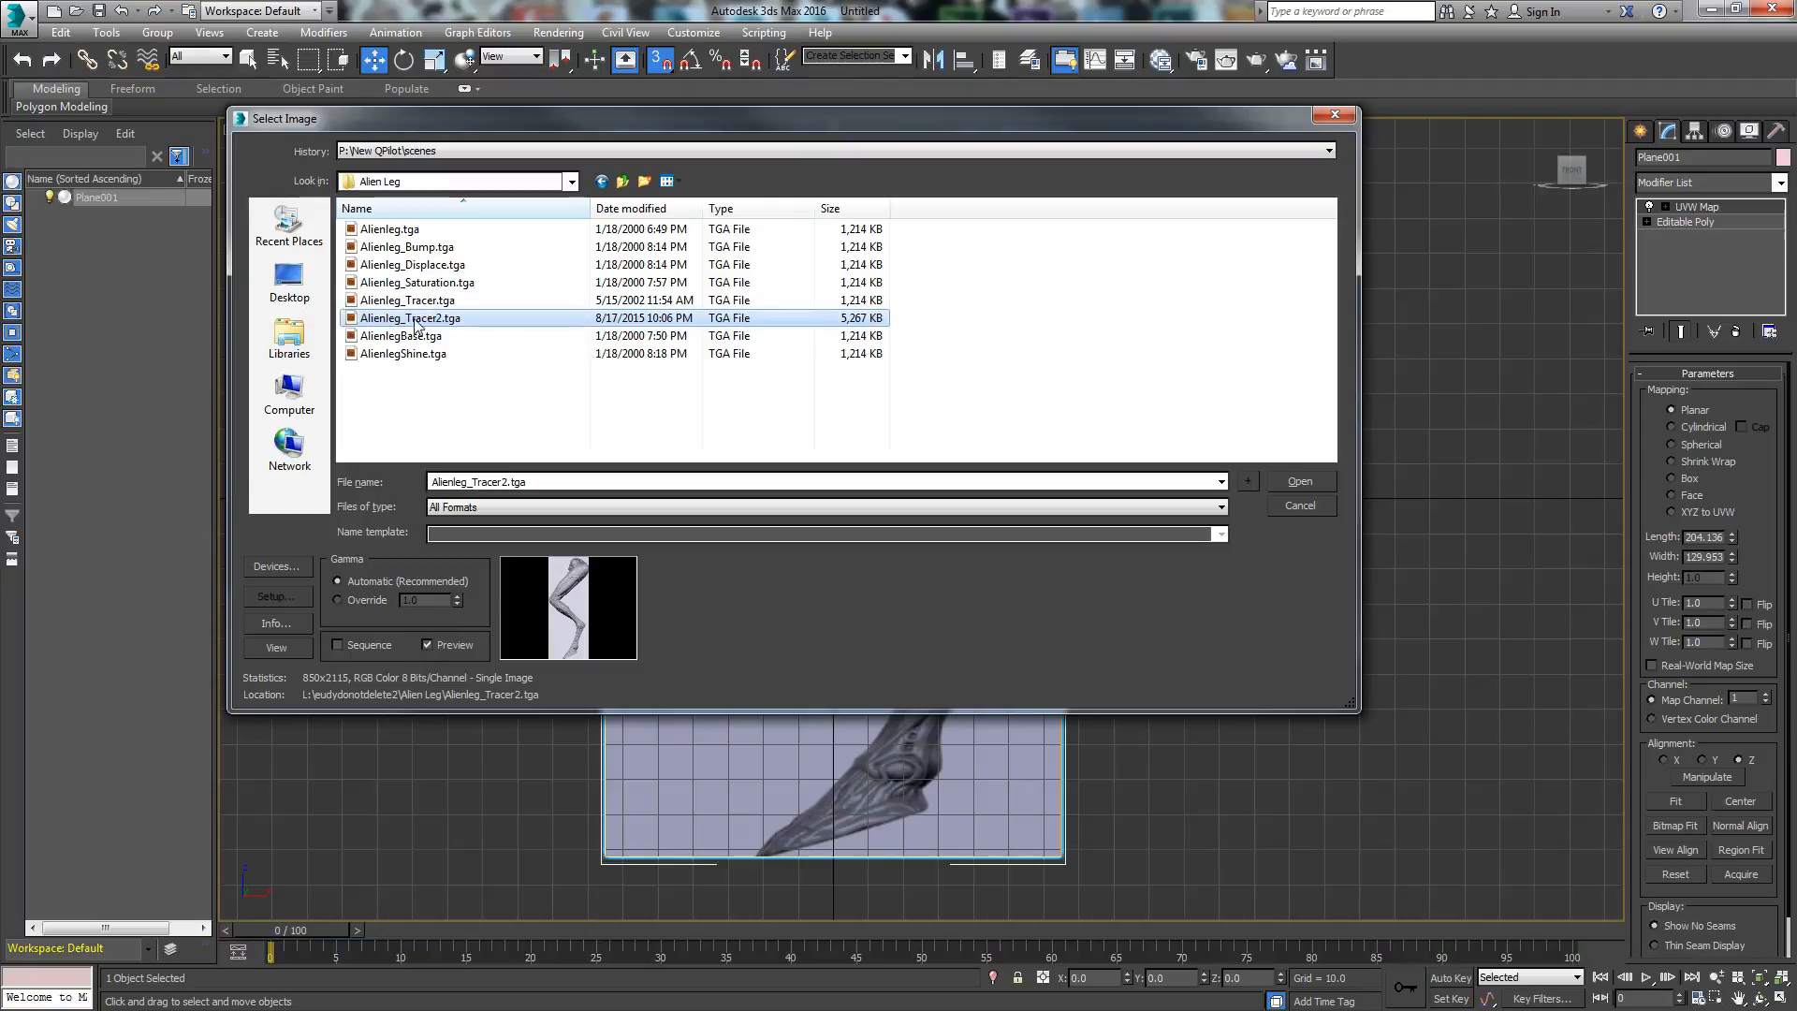
{"action": "left_click", "coordinate": [1297, 481]}
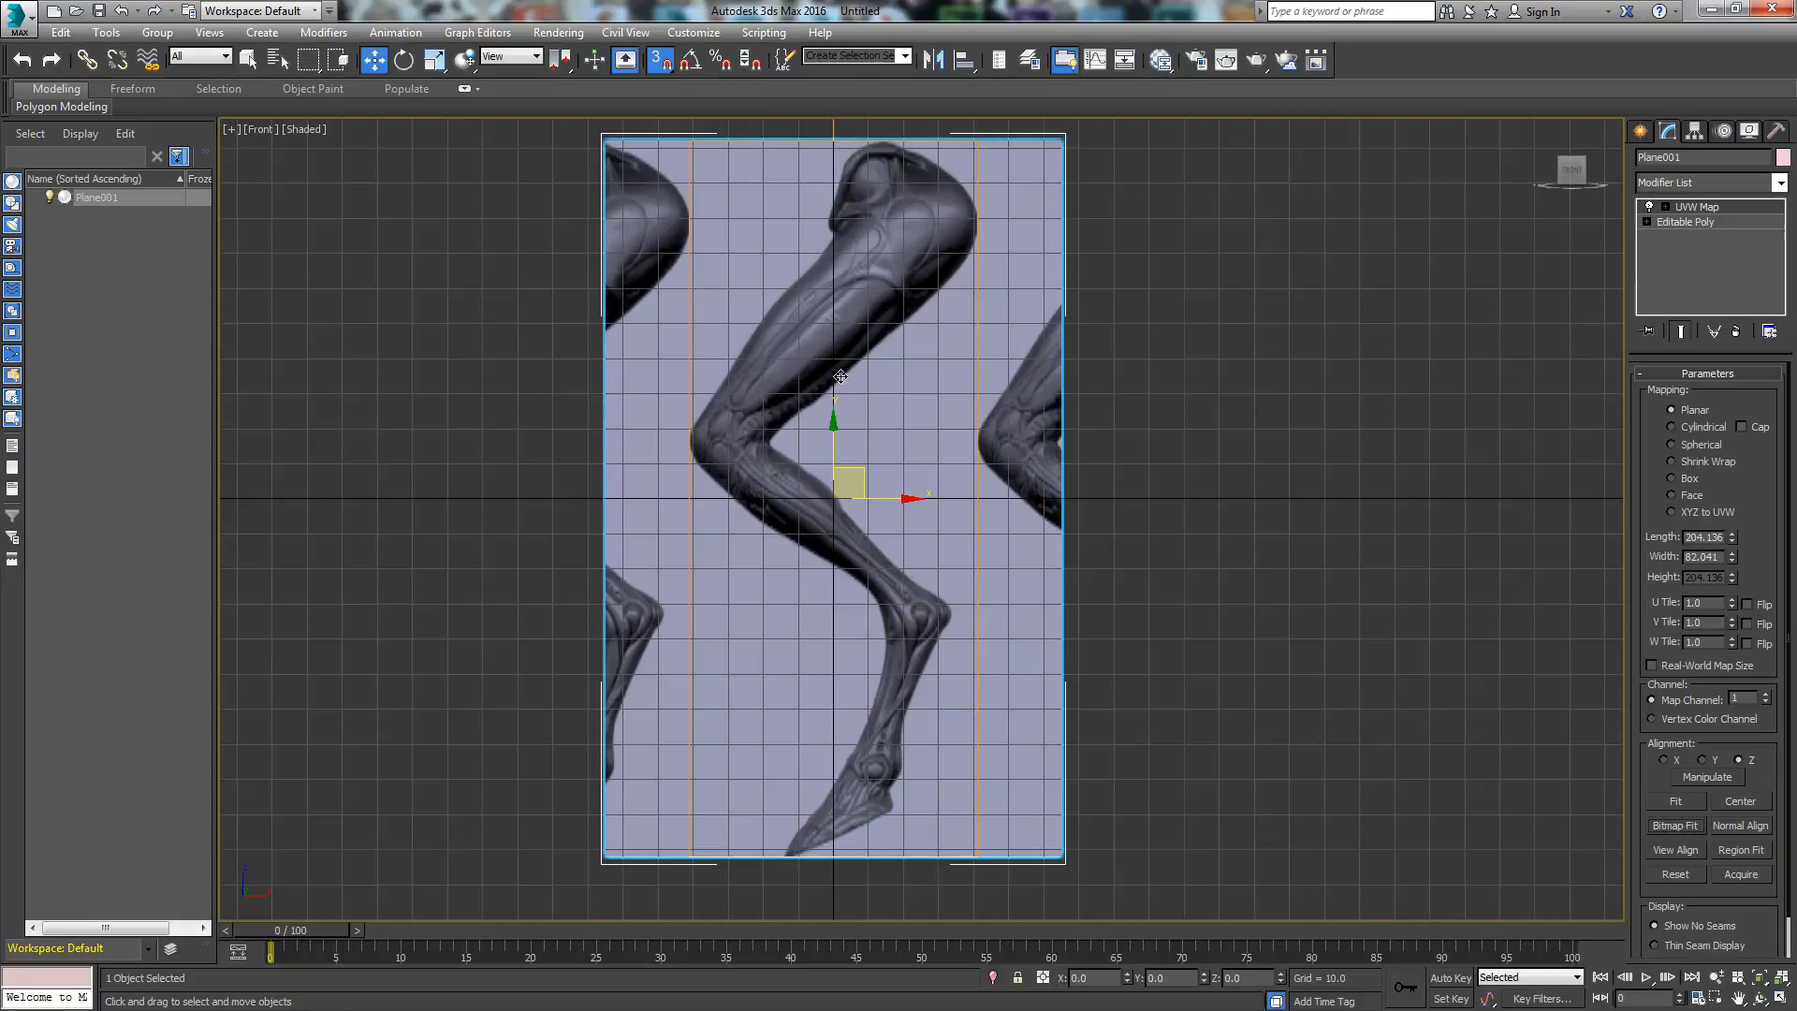
{"action": "key", "text": "g"}
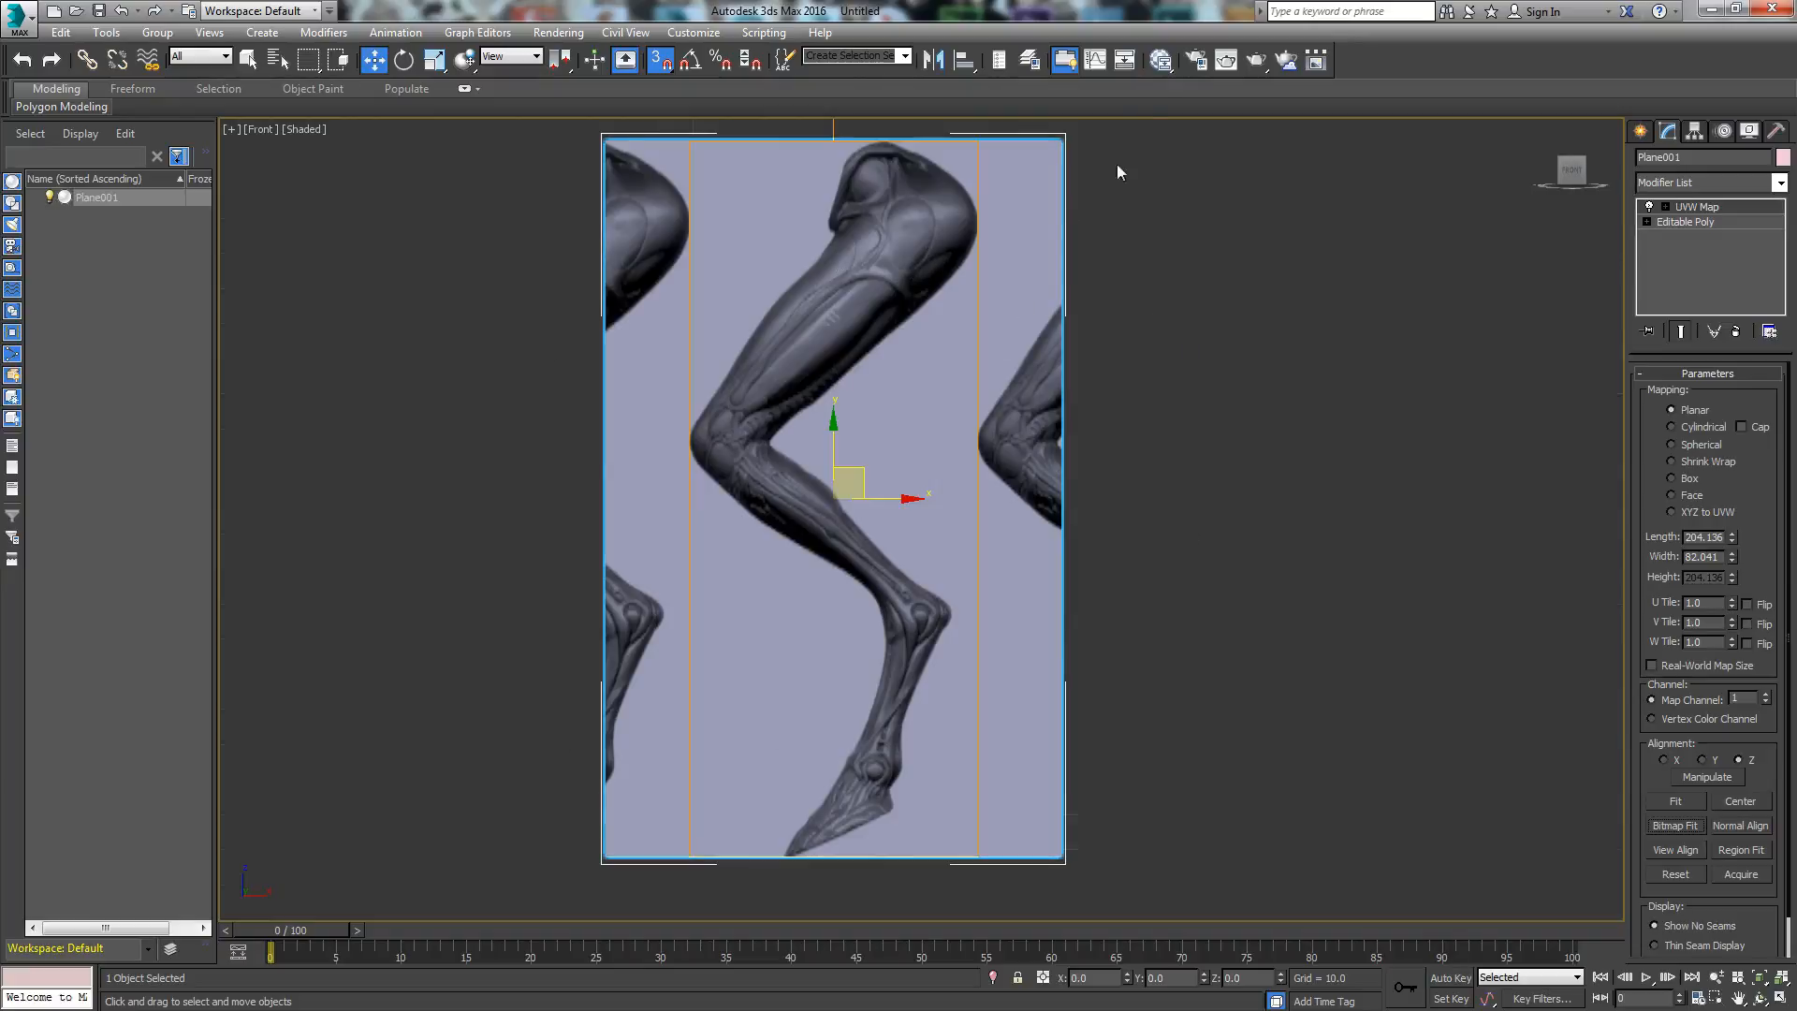
Step: Turn off the bitmap's U and V tiling in the Slate Material Editor, and close the editor
{"action": "left_click", "coordinate": [1161, 62]}
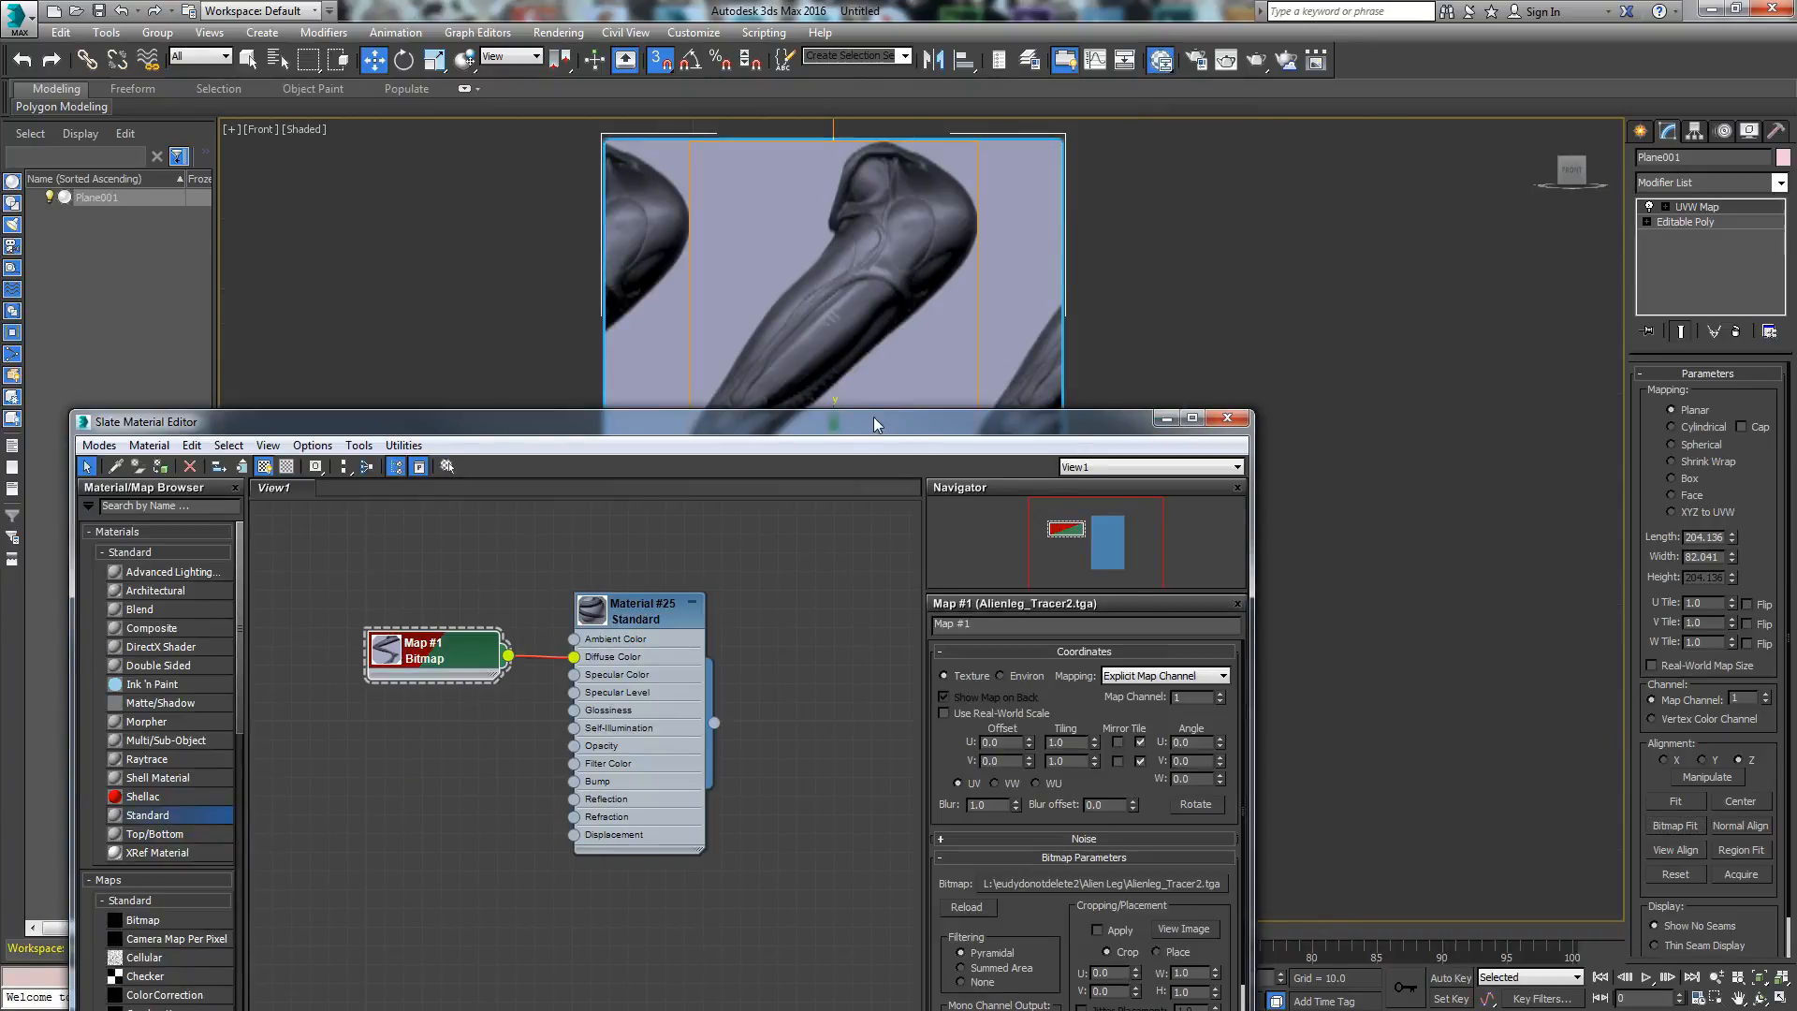
{"action": "left_click_drag", "start_coordinate": [877, 424], "coordinate": [969, 105]}
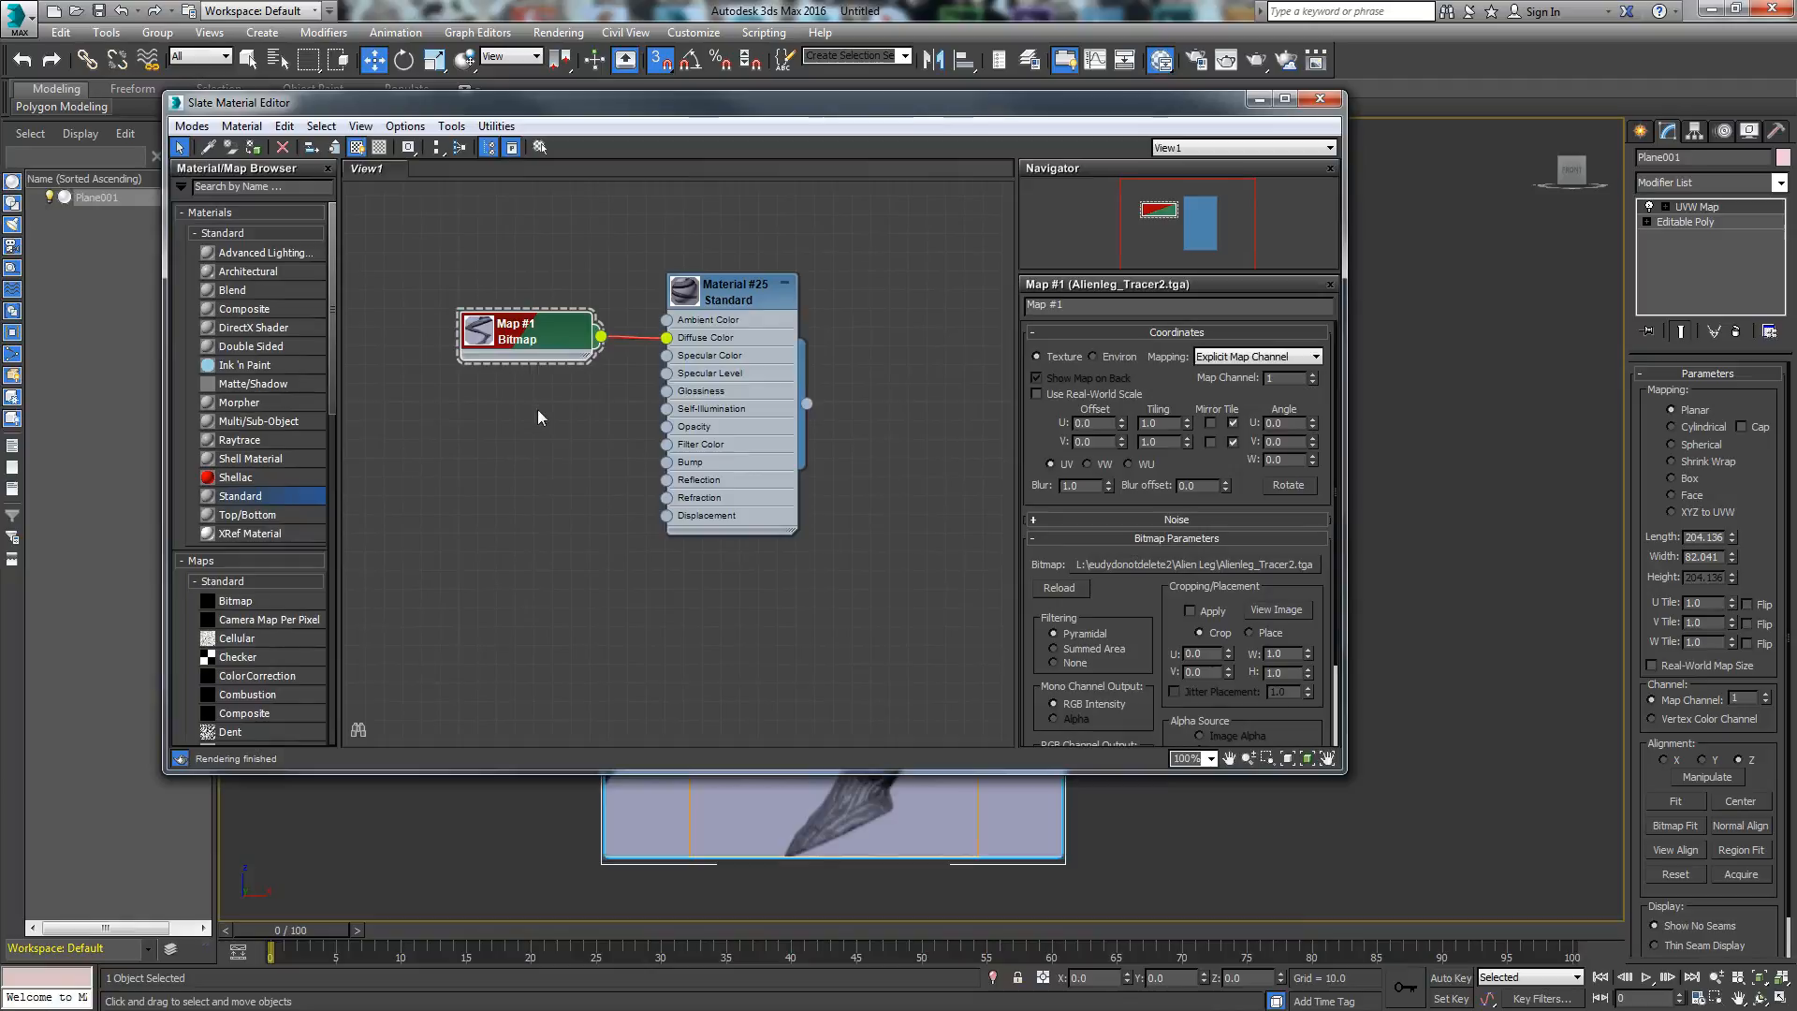
{"action": "left_click", "coordinate": [1232, 423]}
{"action": "left_click", "coordinate": [1232, 442]}
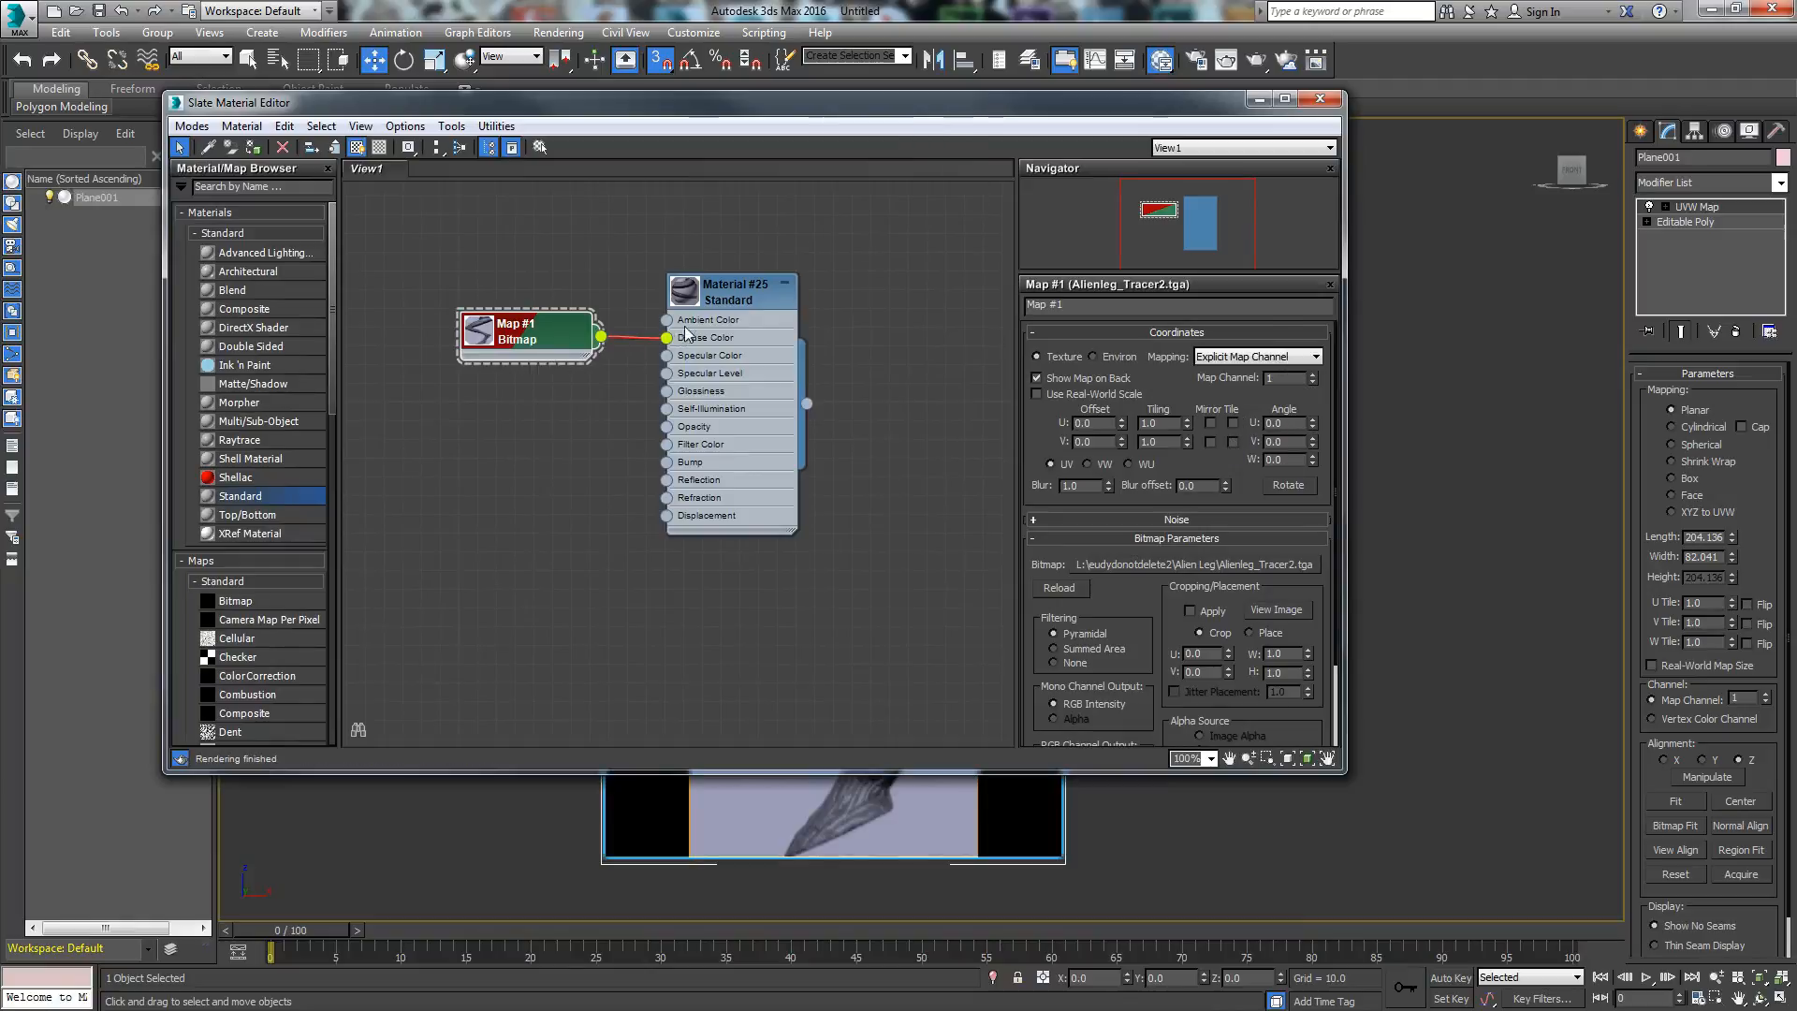
{"action": "double_click", "coordinate": [725, 293]}
{"action": "left_click_drag", "start_coordinate": [987, 98], "coordinate": [101, 335]}
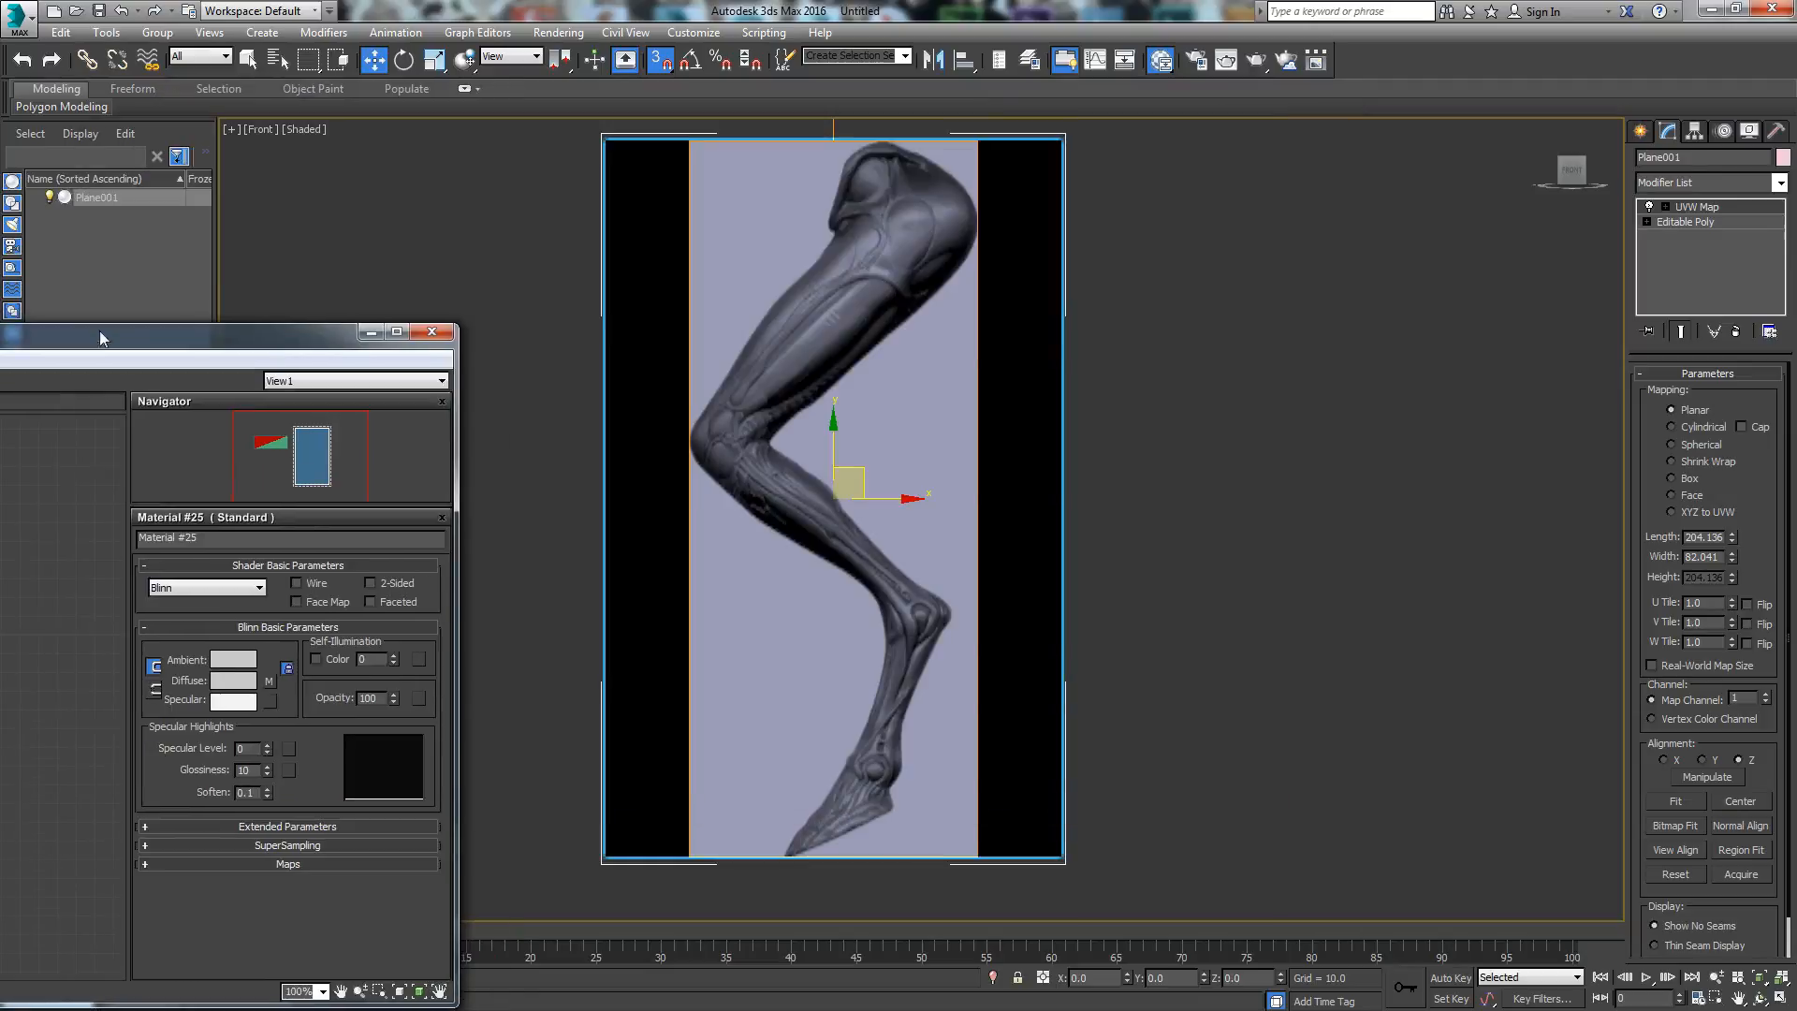
{"action": "left_click", "coordinate": [432, 335]}
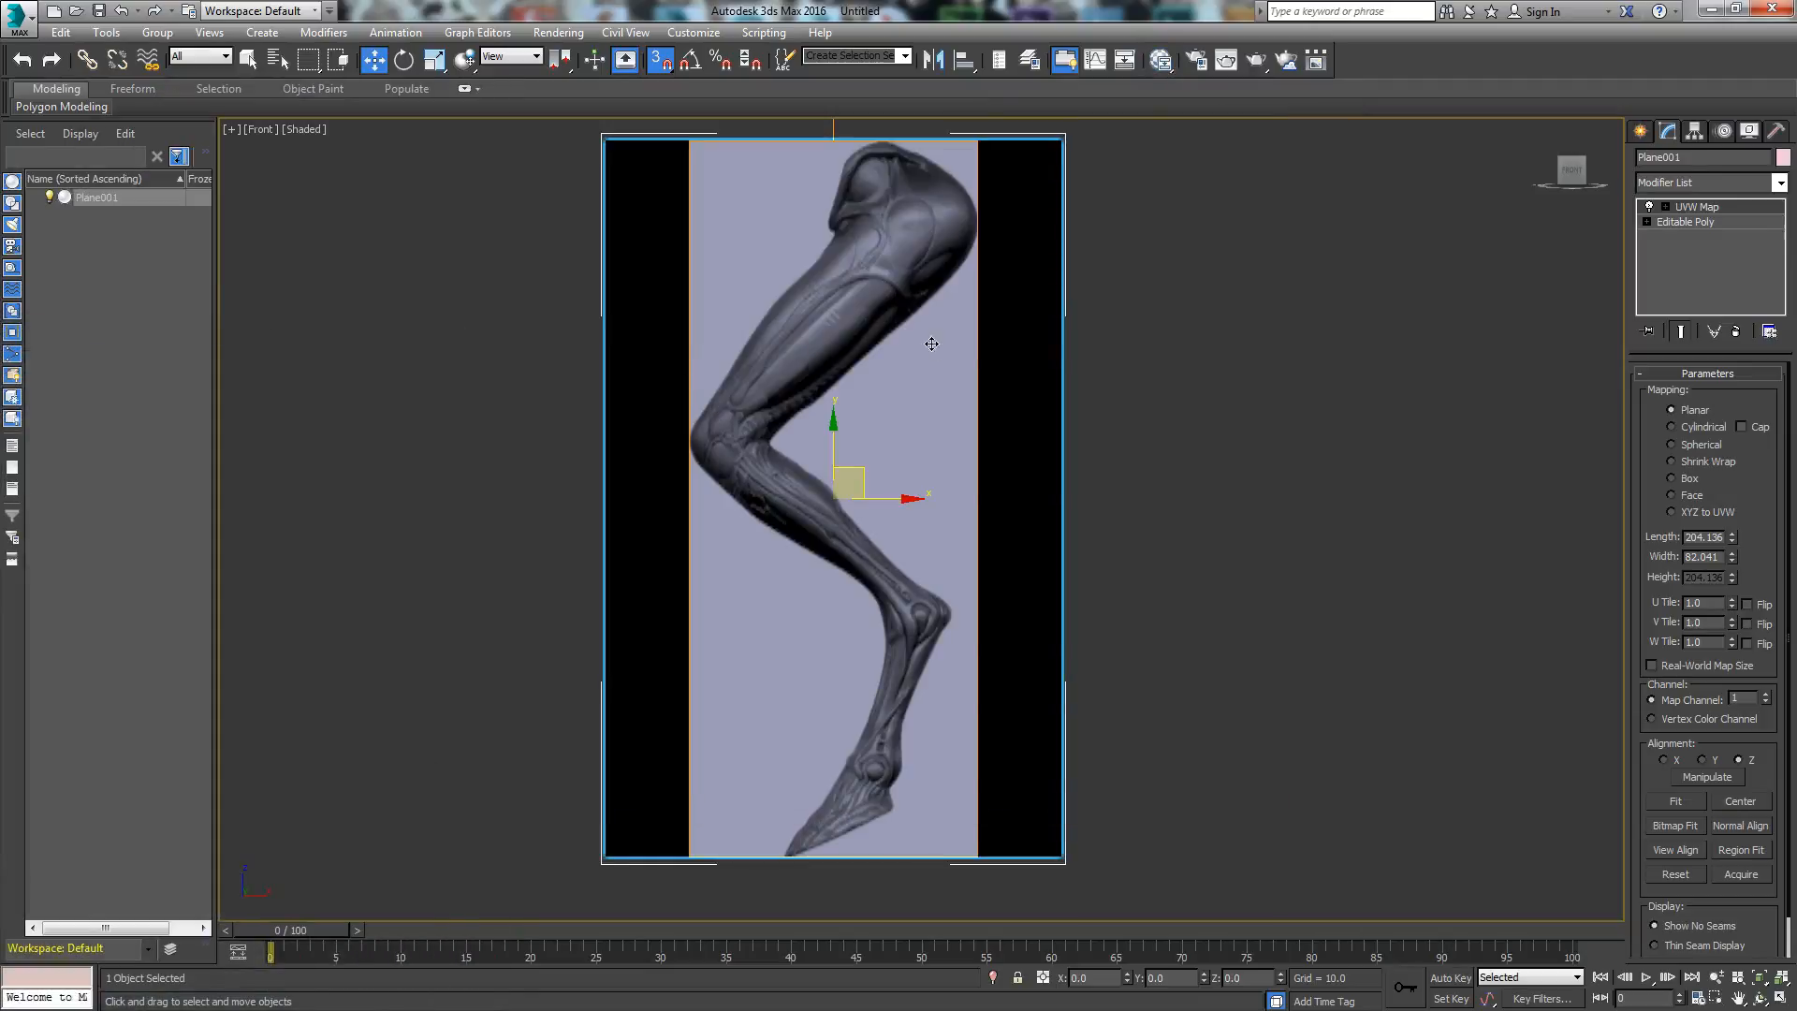
Step: Select the two vertices on the plane's right edge in the Editable Poly, with the end result shown and selection brackets hidden
{"action": "left_click", "coordinate": [1656, 225]}
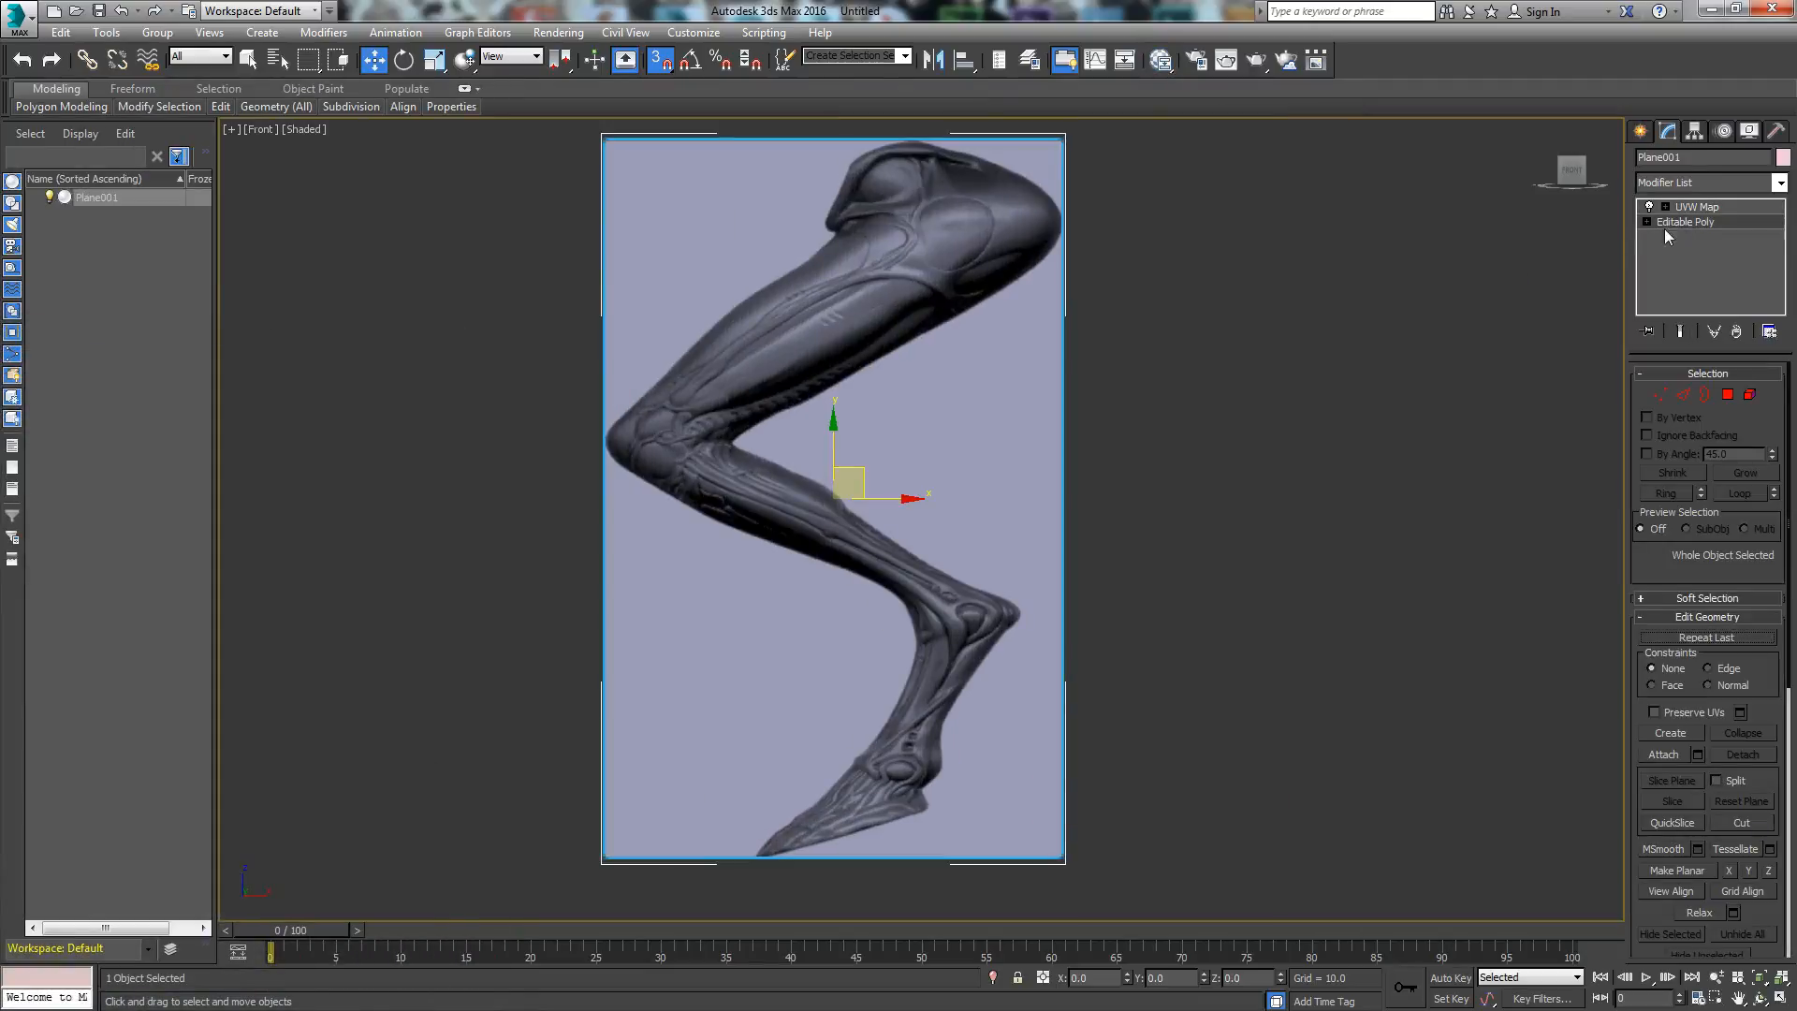
{"action": "left_click", "coordinate": [1659, 394]}
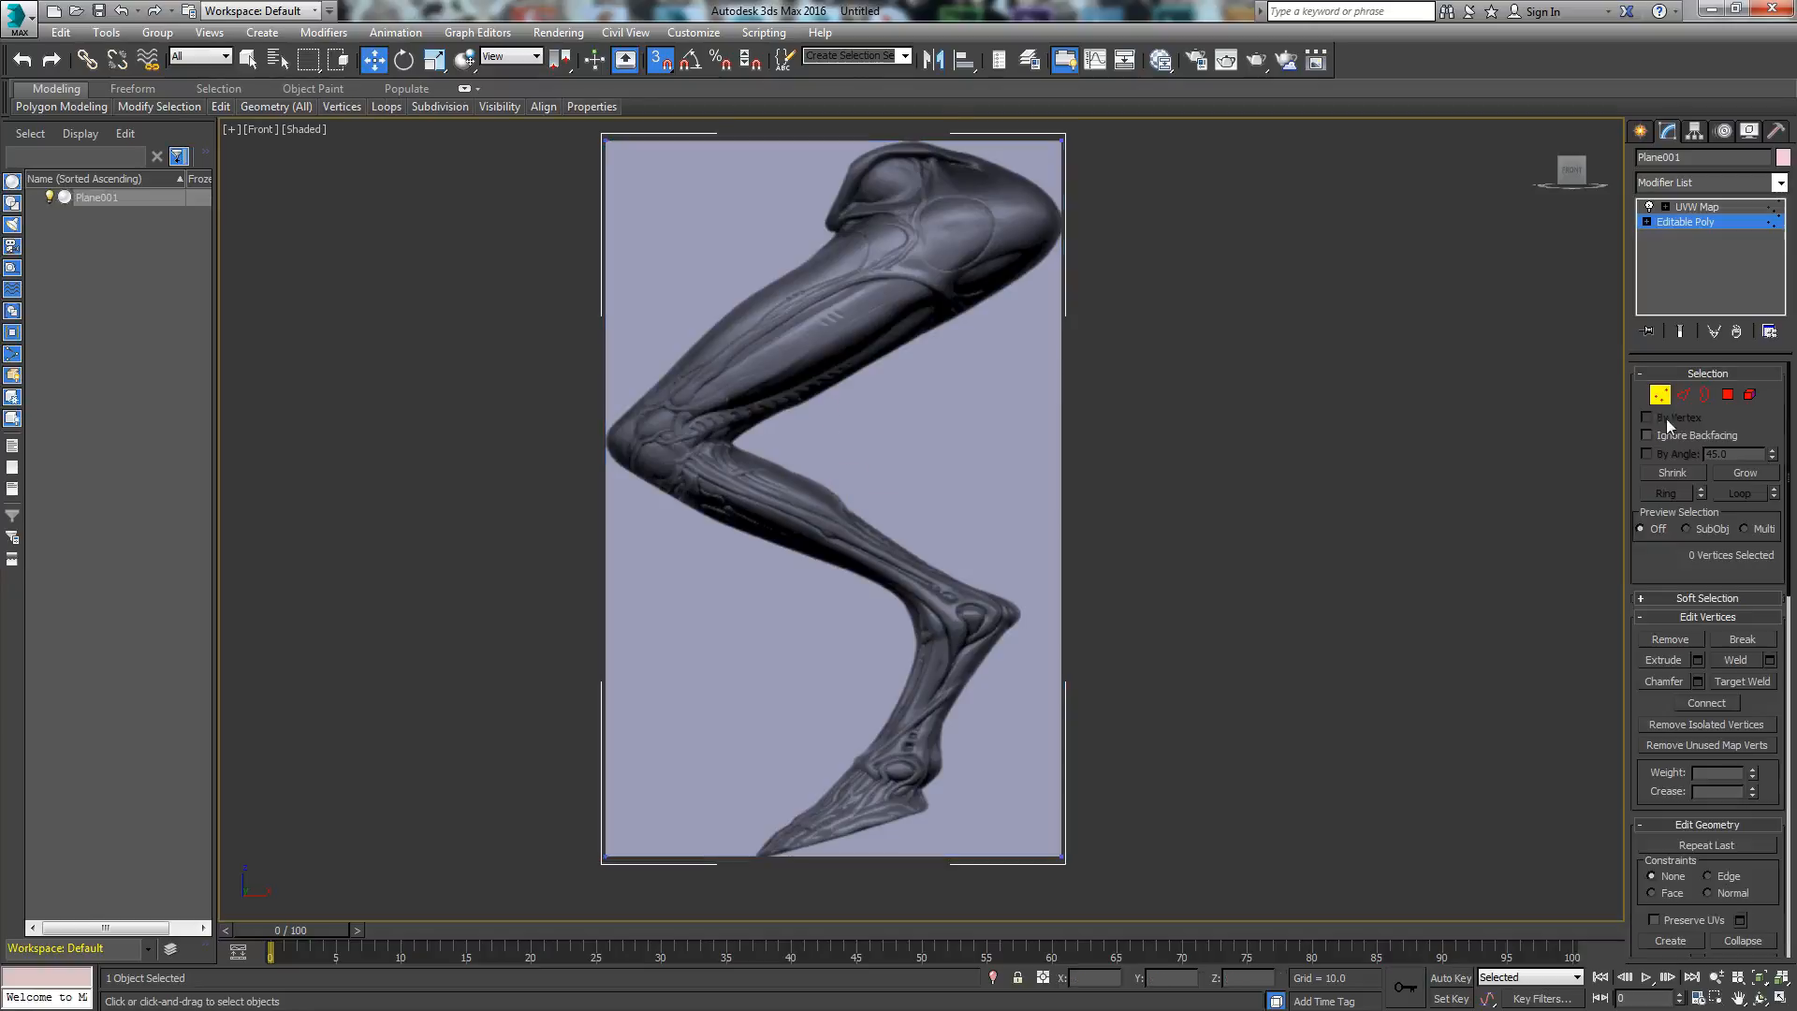
{"action": "left_click", "coordinate": [1681, 332]}
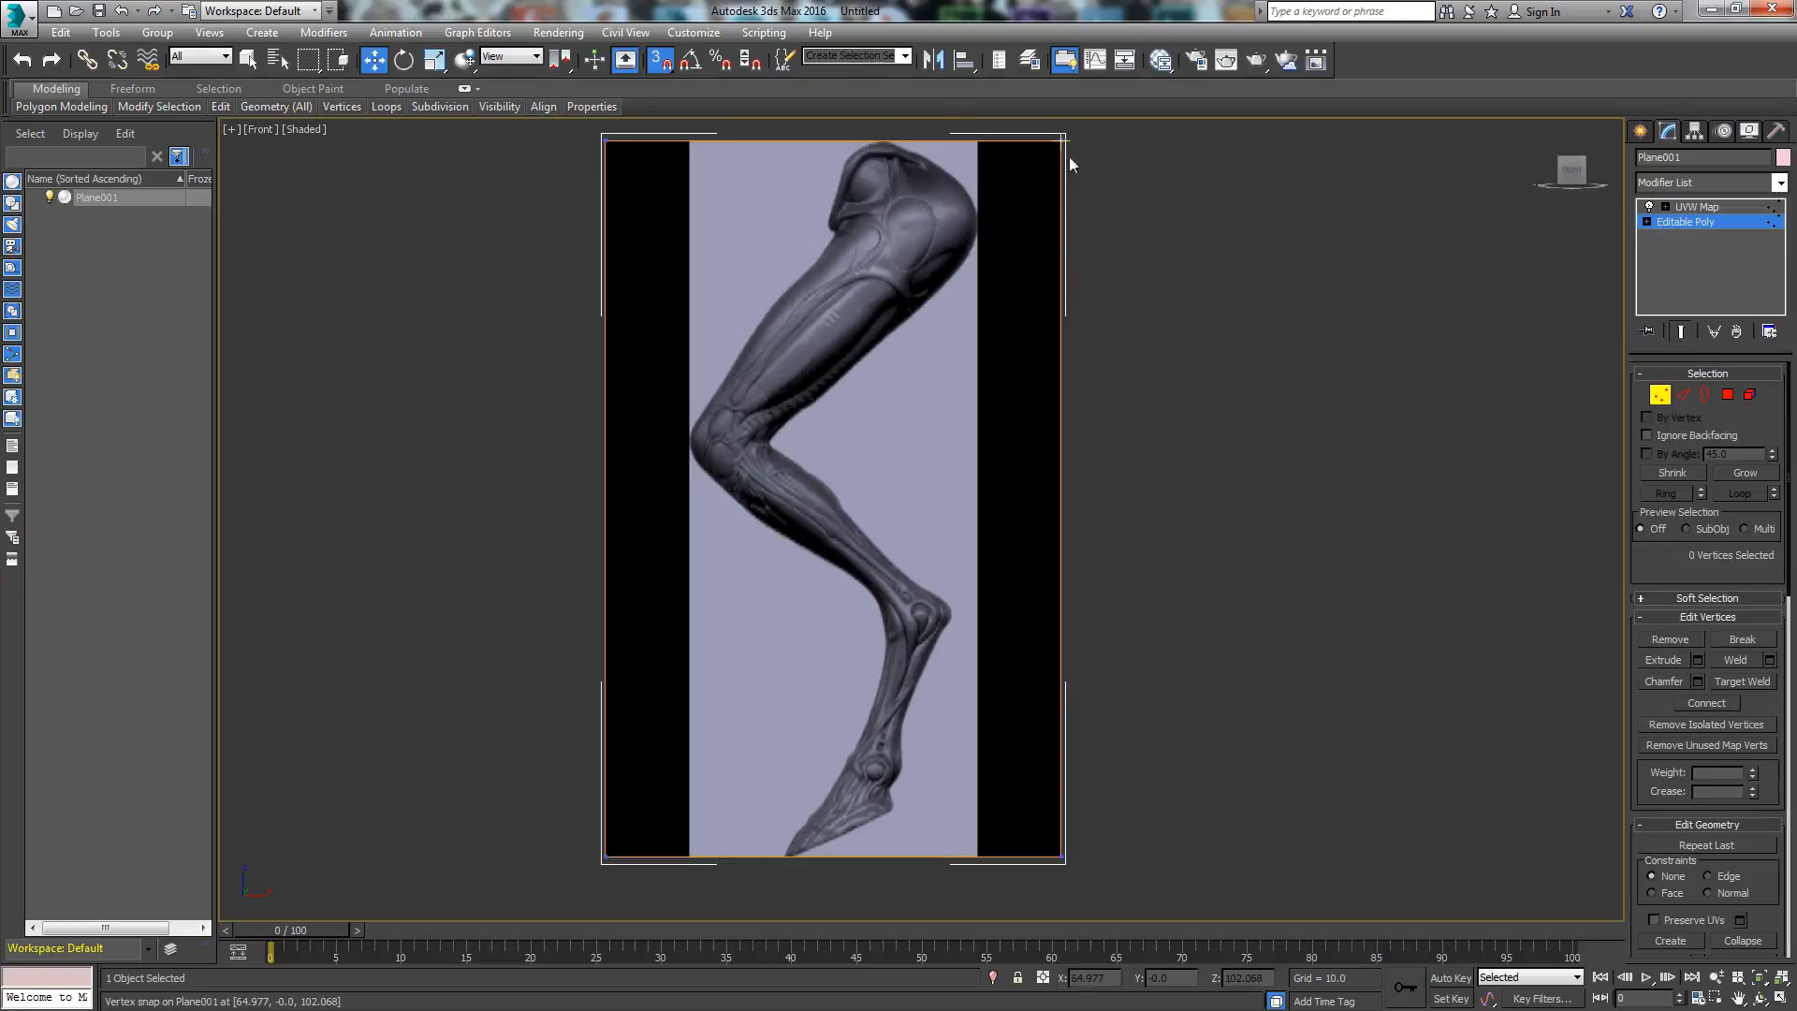
{"action": "key", "text": "j"}
{"action": "left_click_drag", "start_coordinate": [1048, 128], "coordinate": [1110, 869]}
Step: Try moving the two right-edge vertices outward along X, and undo the move
{"action": "left_click_drag", "start_coordinate": [1123, 499], "coordinate": [1143, 499]}
{"action": "left_click", "coordinate": [123, 13]}
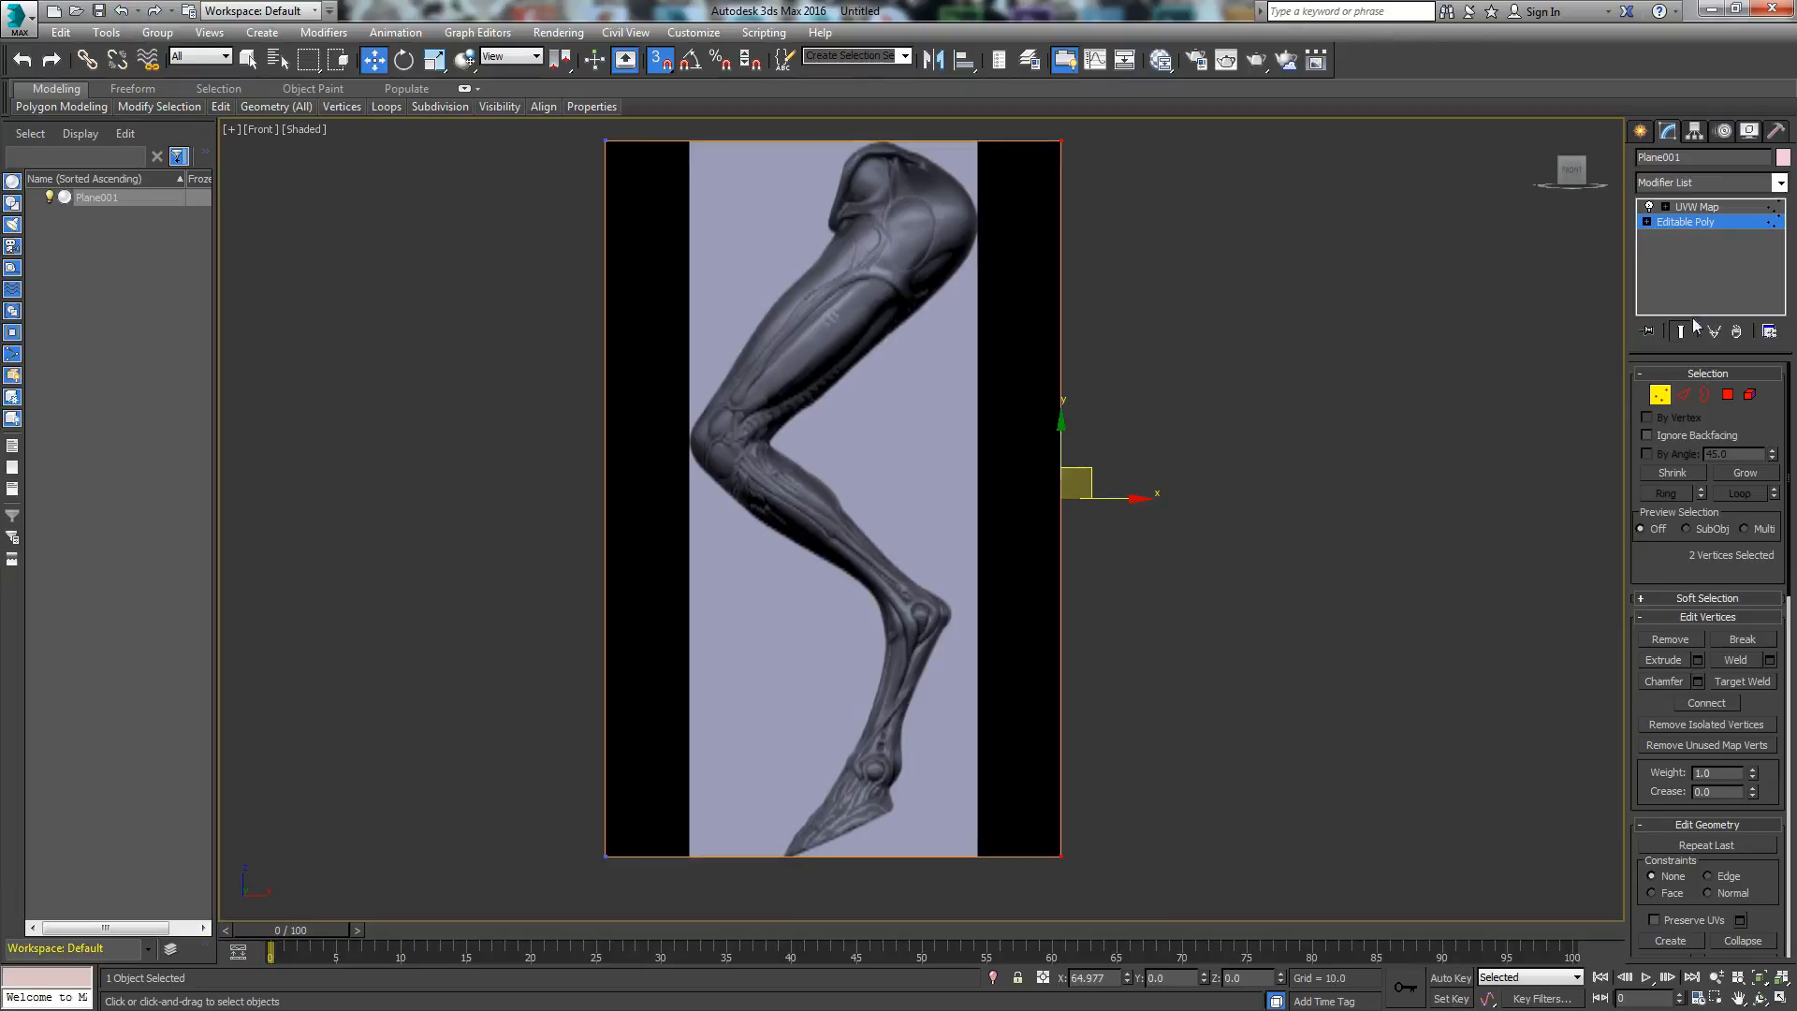
Step: Turn snapping off and move the plane's right-edge and left-edge vertices inward along X to crop away the black side borders
{"action": "key", "text": "s"}
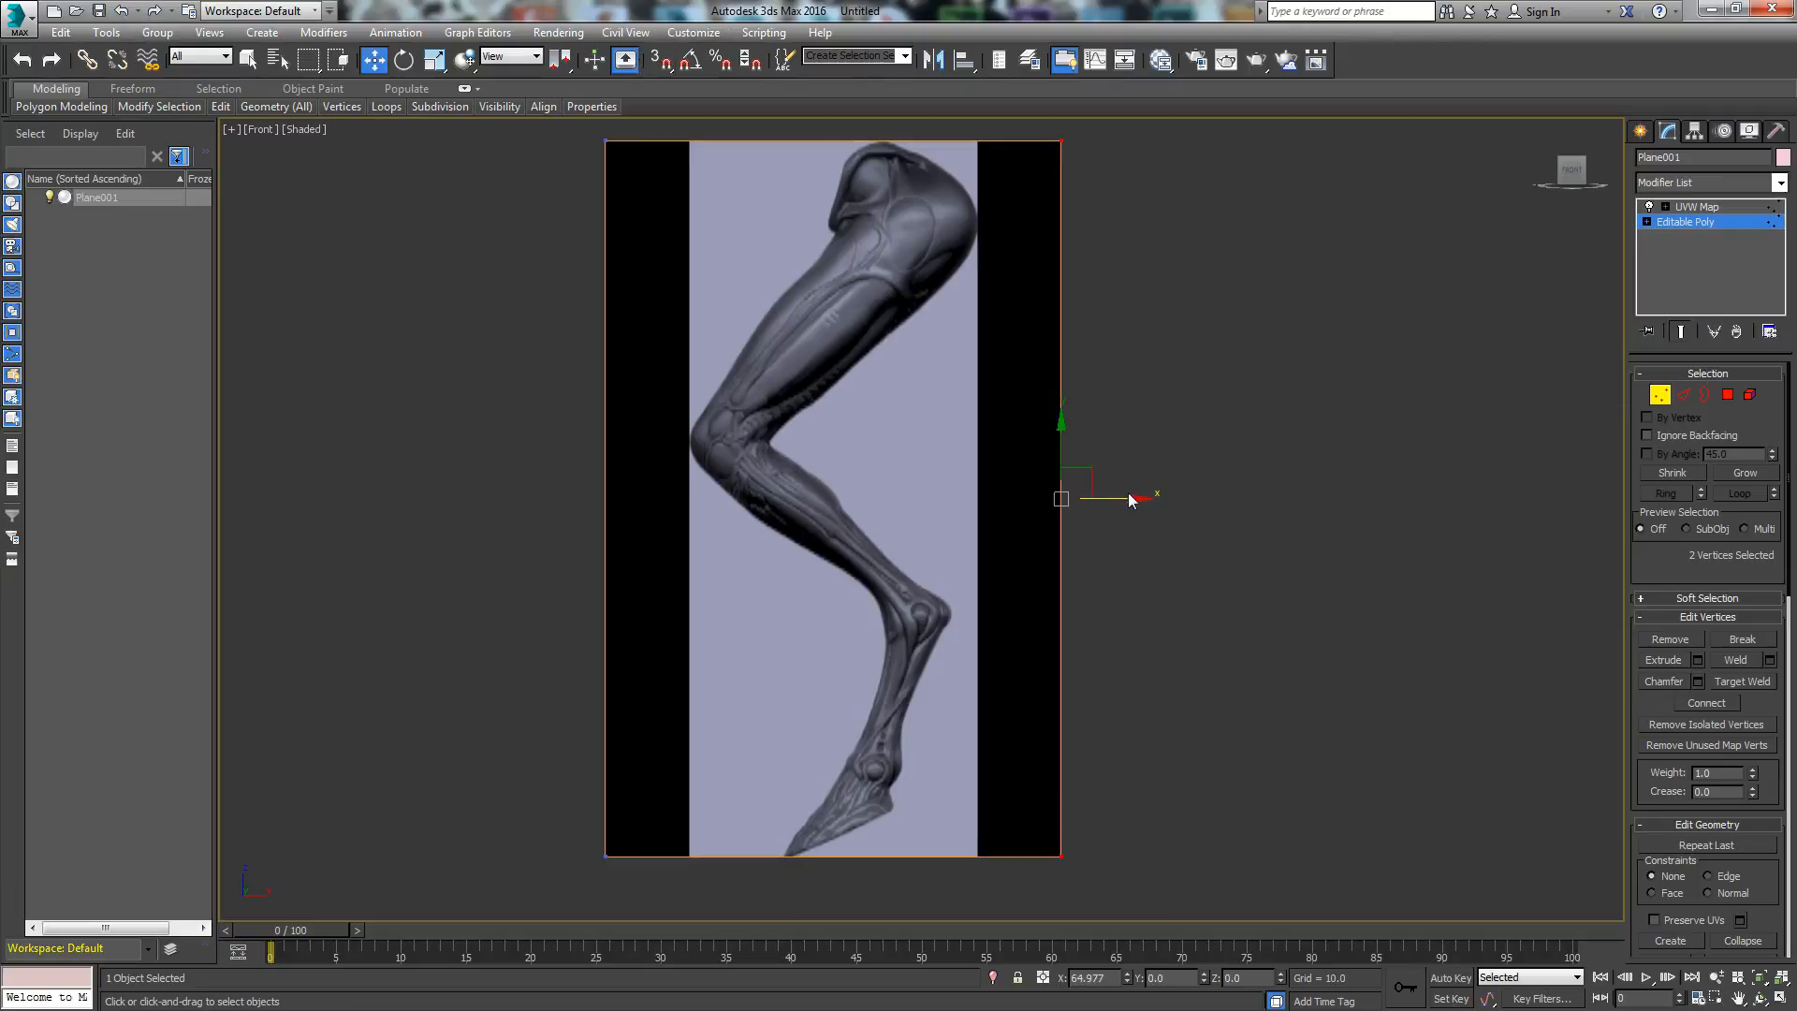
{"action": "left_click_drag", "start_coordinate": [1134, 500], "coordinate": [1050, 502]}
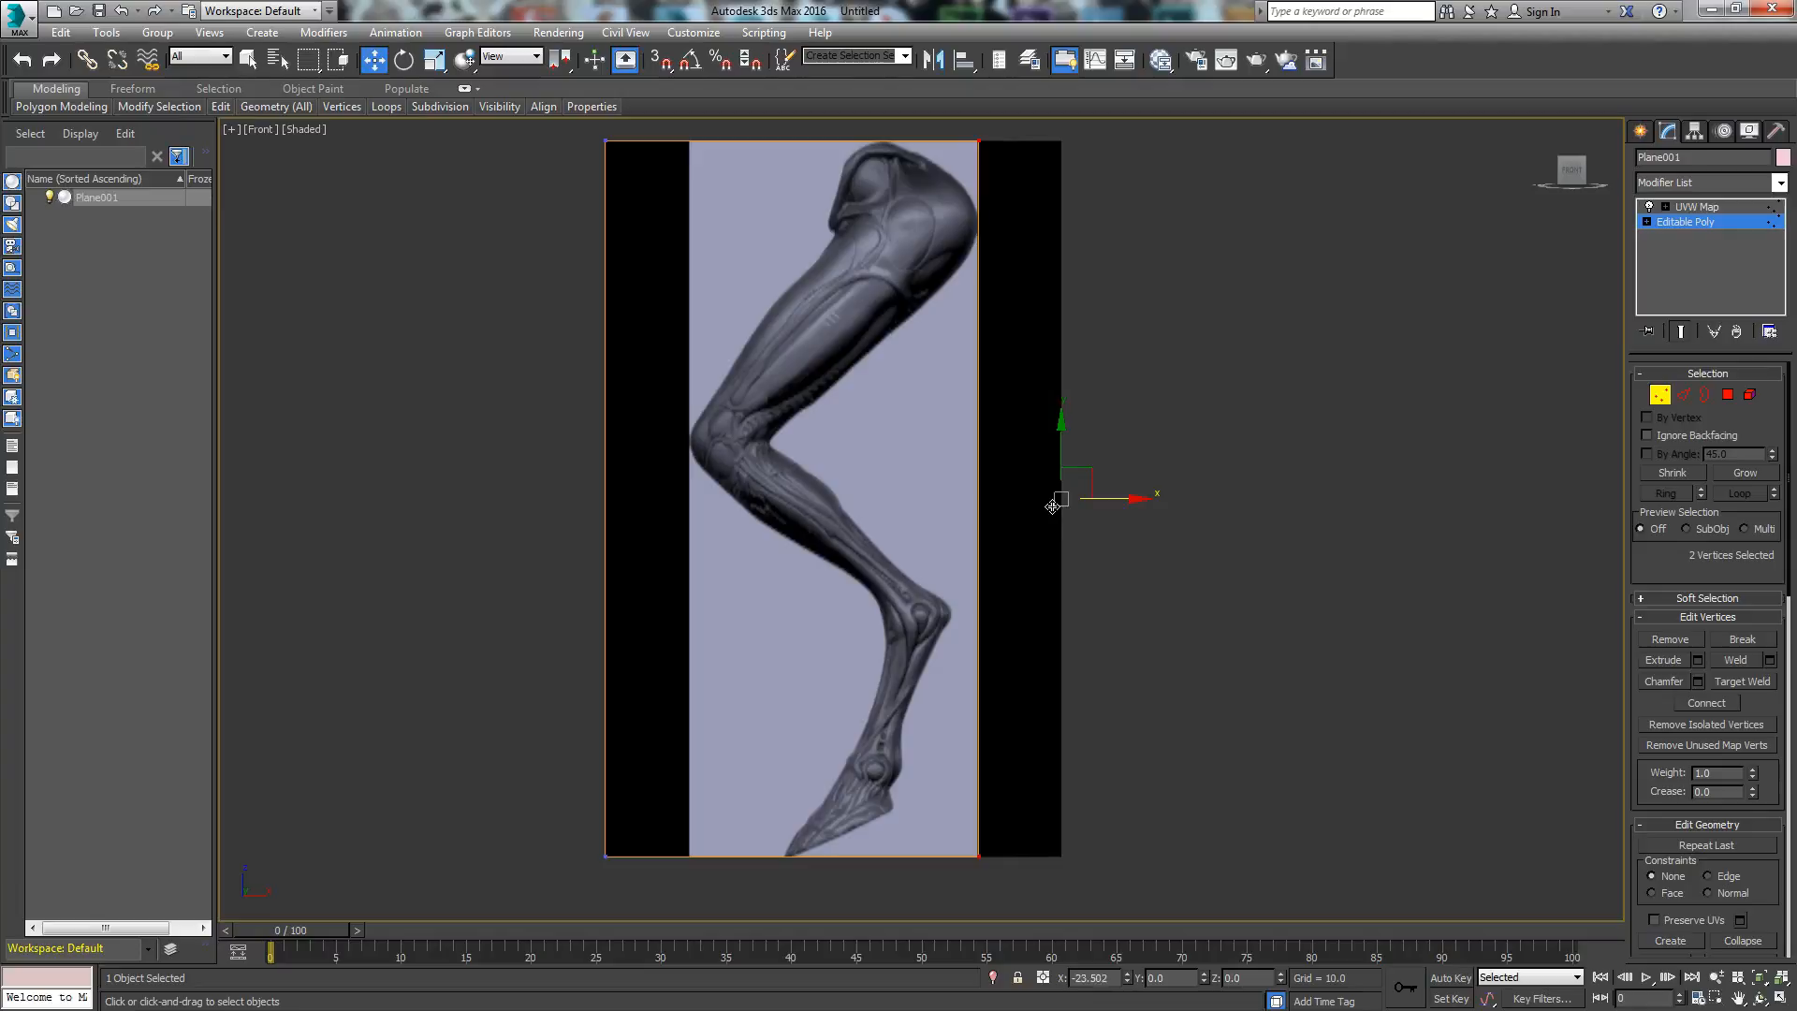
{"action": "left_click_drag", "start_coordinate": [576, 121], "coordinate": [683, 853]}
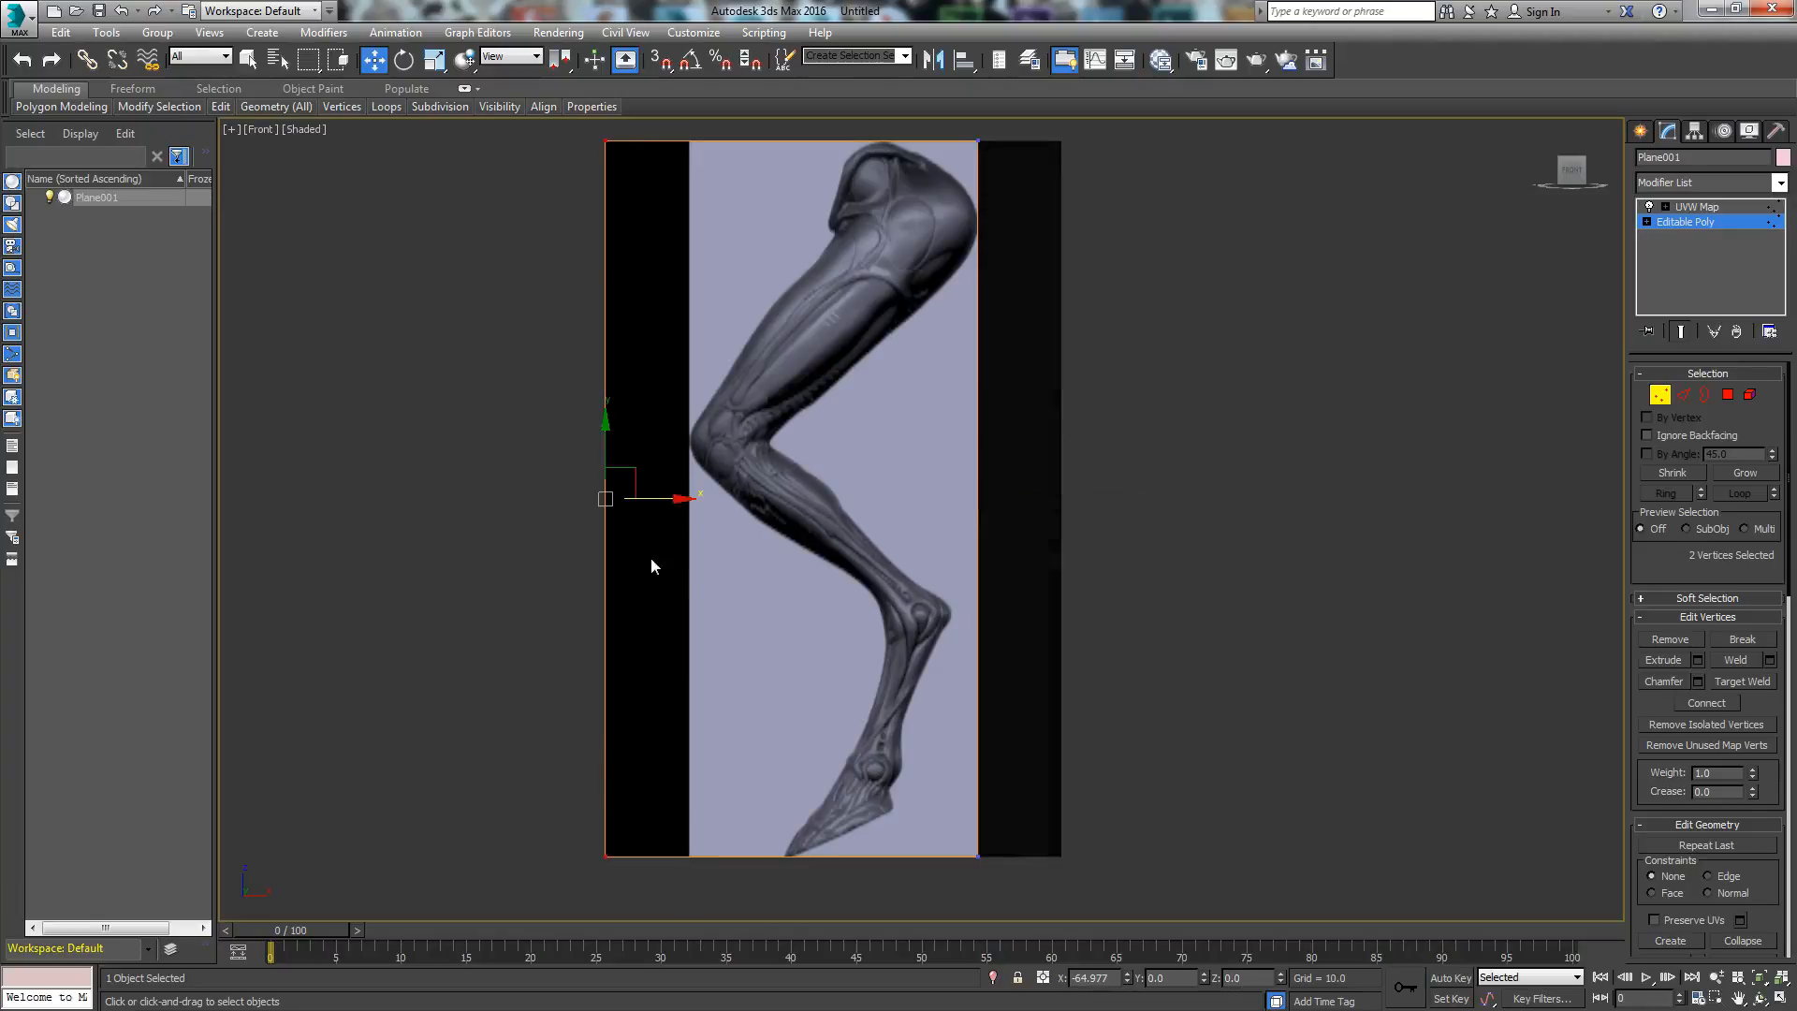
{"action": "left_click_drag", "start_coordinate": [682, 510], "coordinate": [760, 492]}
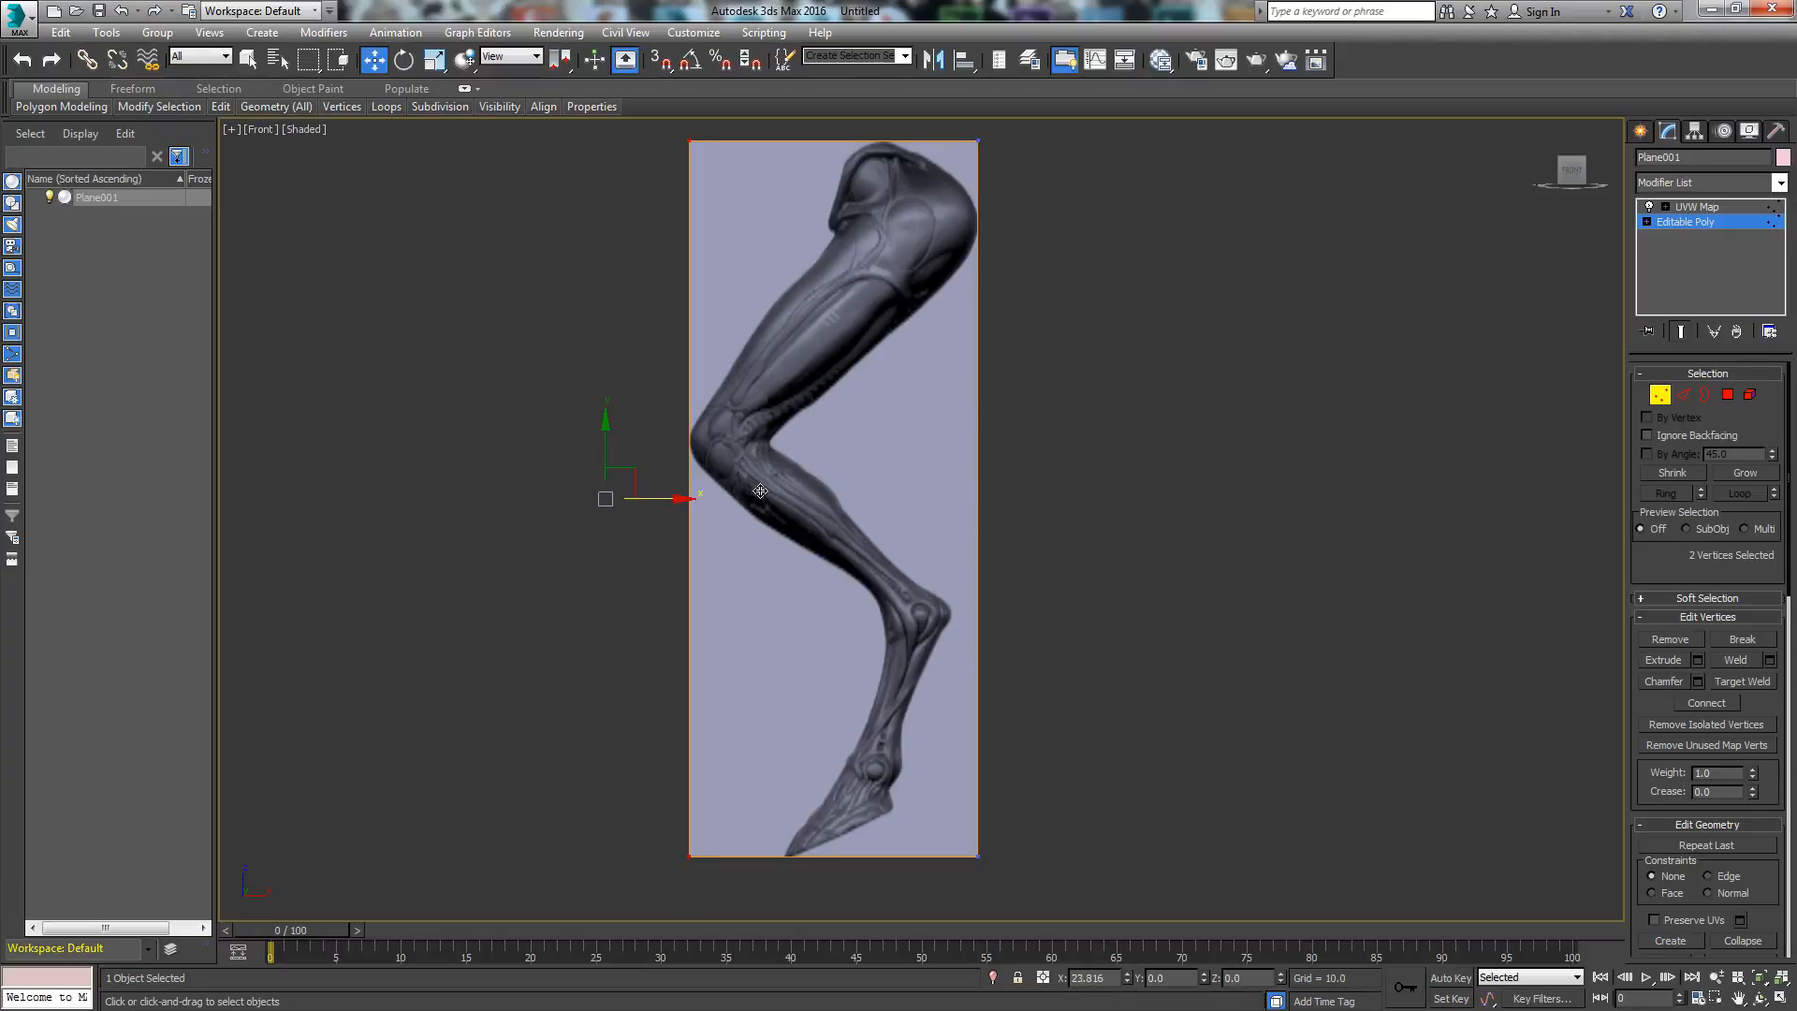
{"action": "left_click", "coordinate": [1659, 394]}
Step: Try freezing the reference plane, and unfreeze it again
{"action": "right_click", "coordinate": [905, 511]}
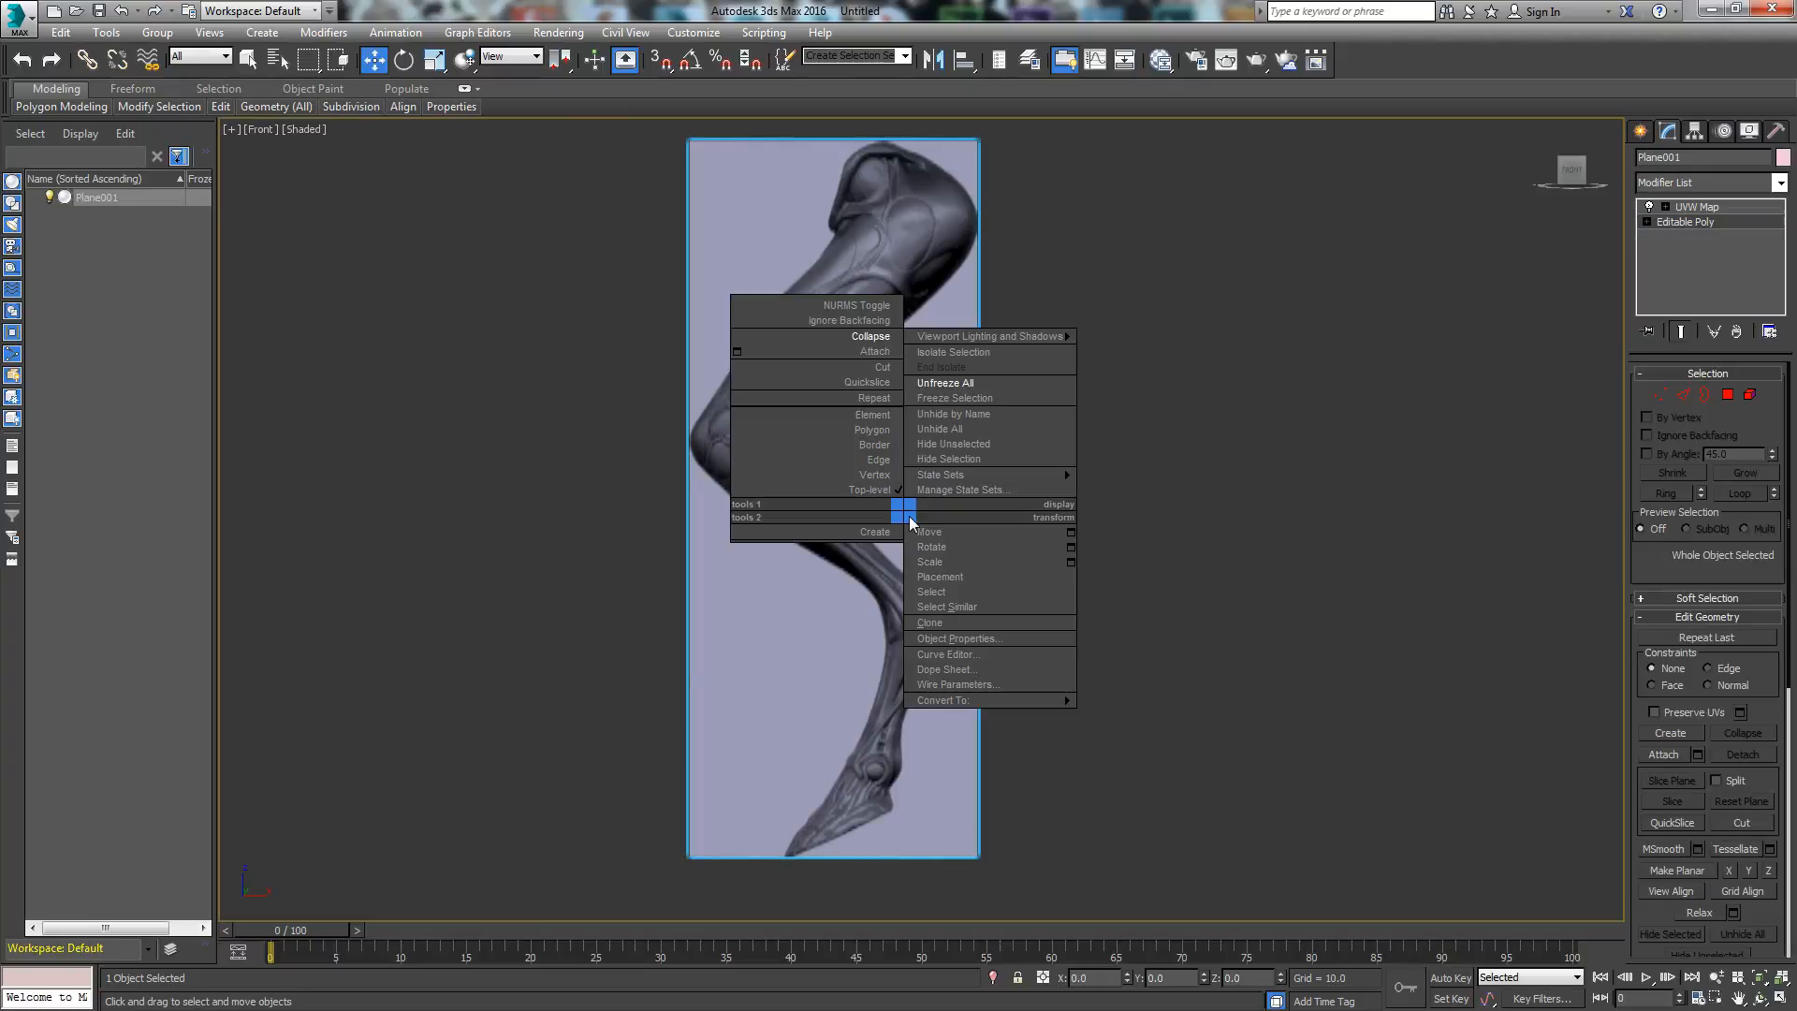
{"action": "left_click", "coordinate": [954, 397]}
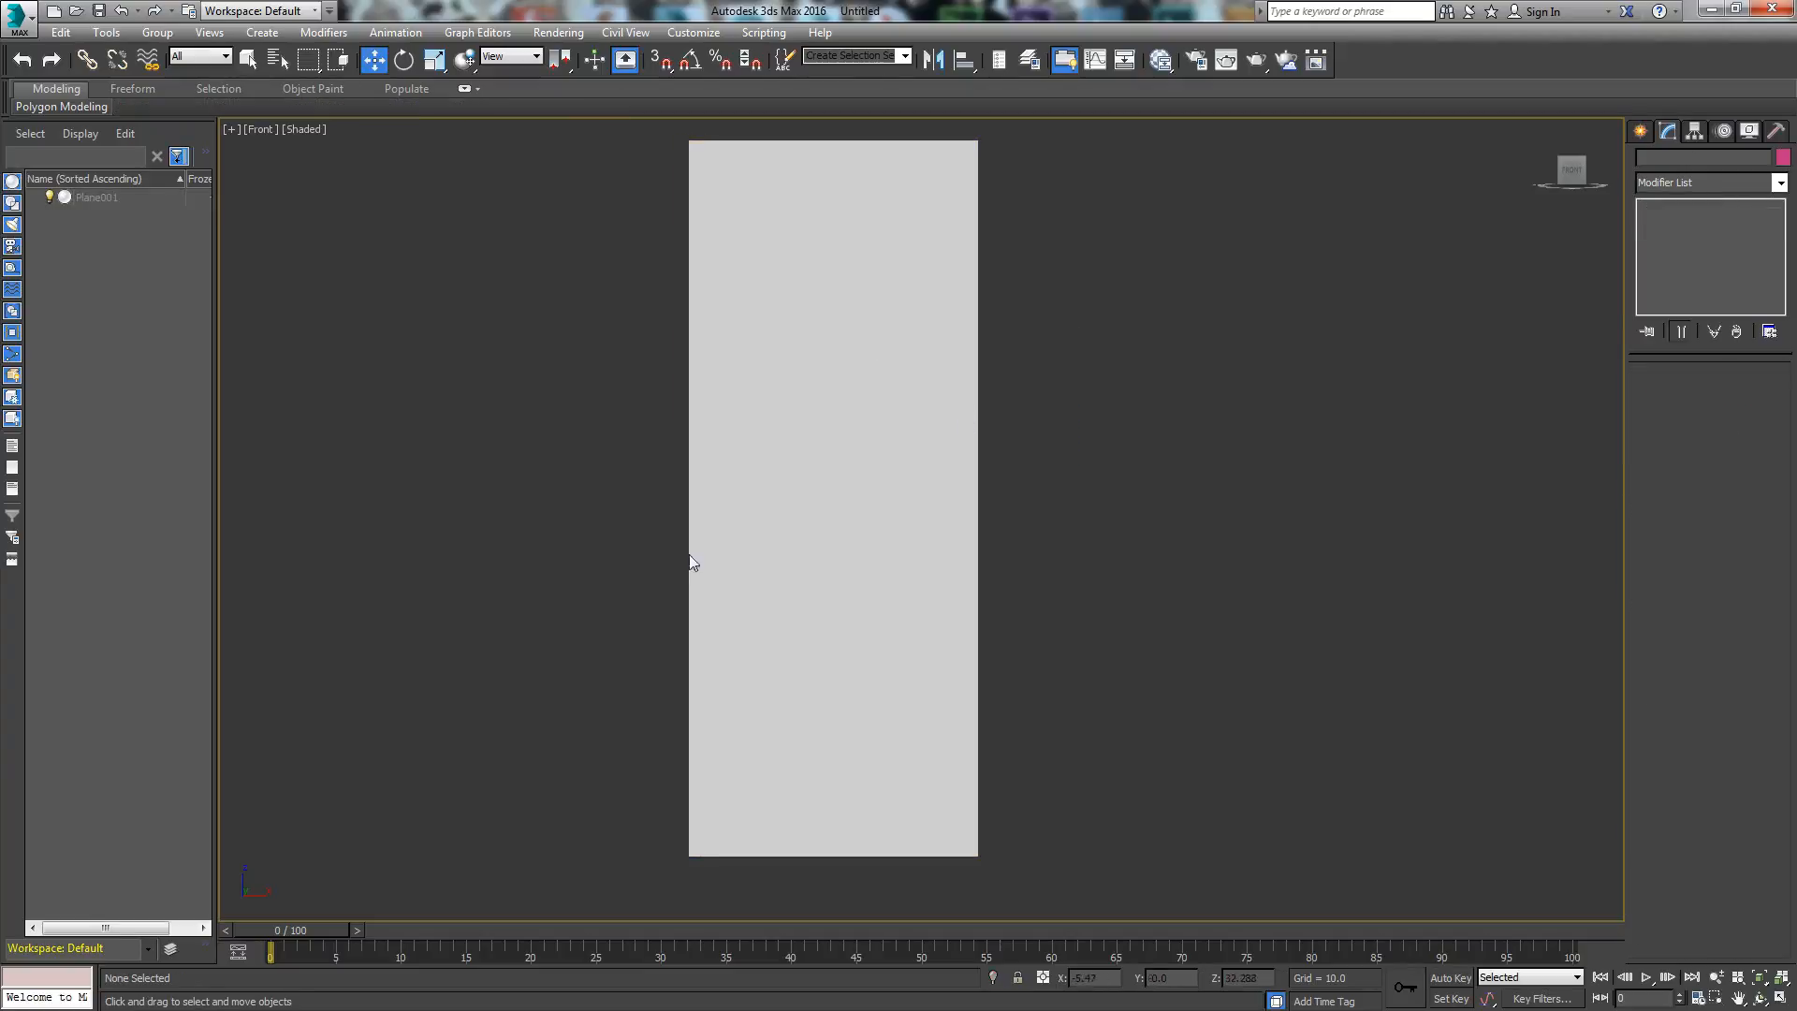
{"action": "right_click", "coordinate": [836, 476]}
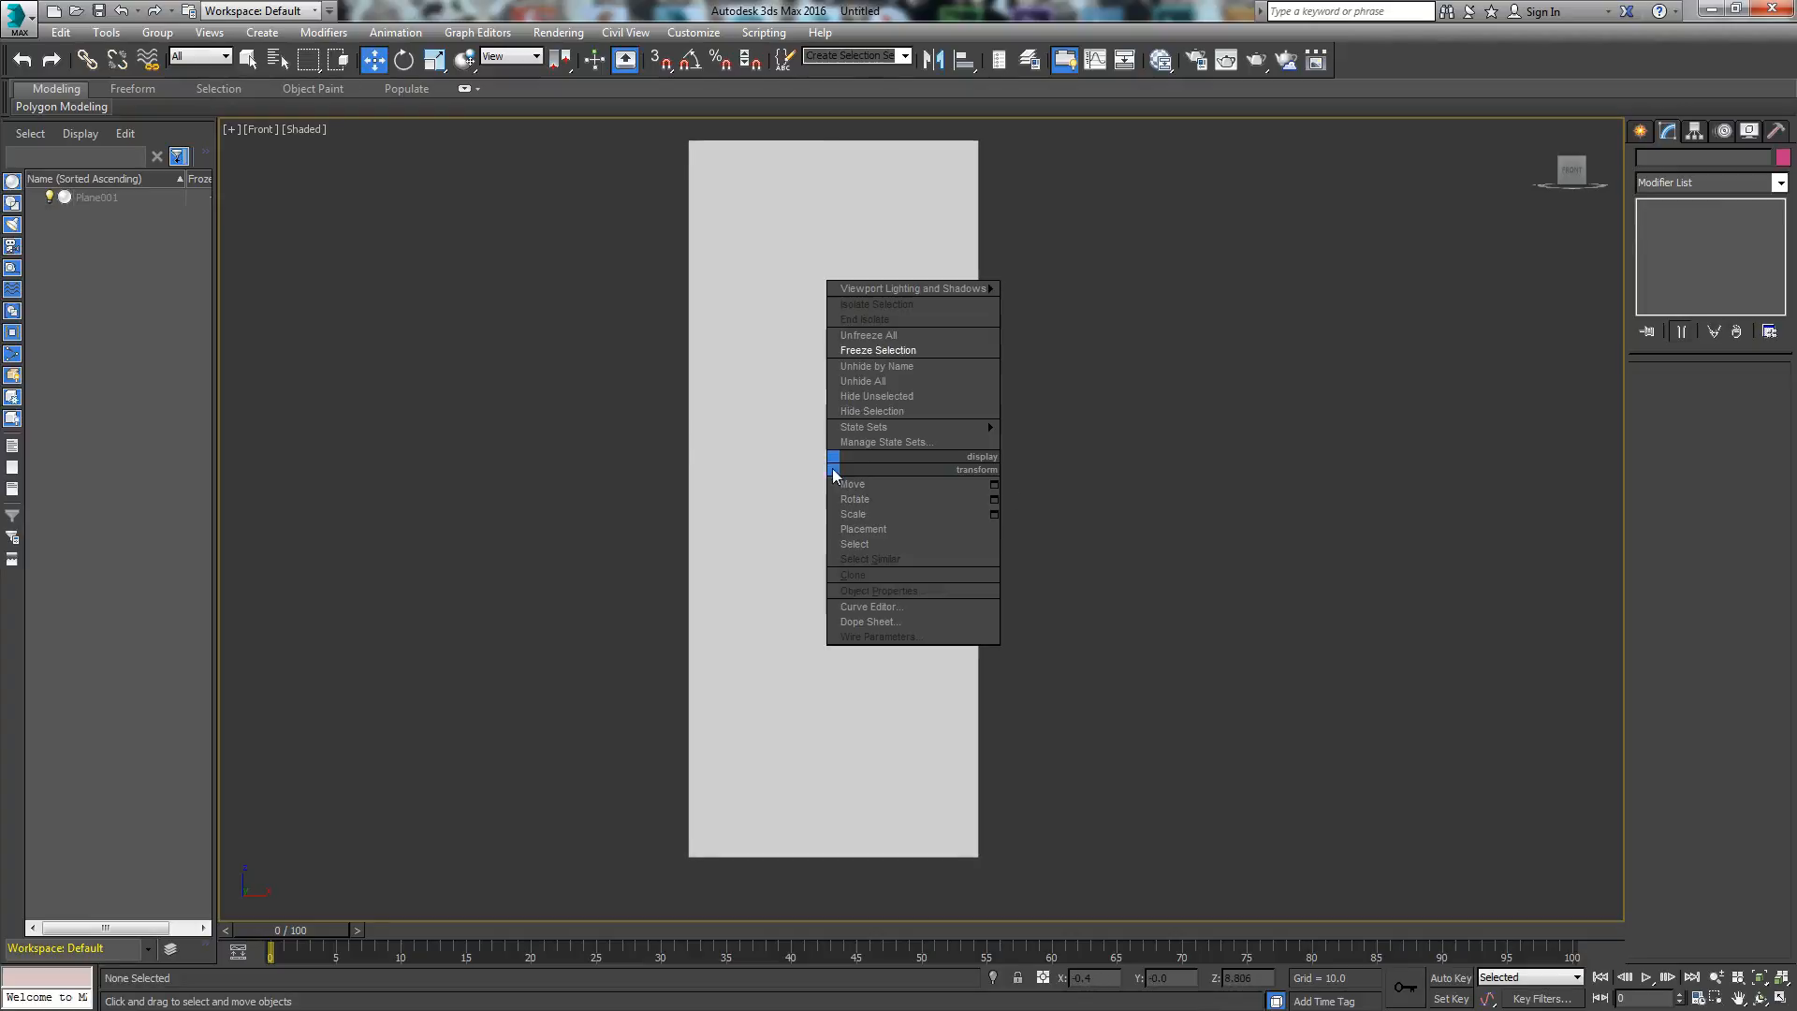
{"action": "left_click", "coordinate": [884, 346]}
Step: Turn off Show Frozen in Gray in the reference plane's object properties
{"action": "right_click", "coordinate": [884, 335]}
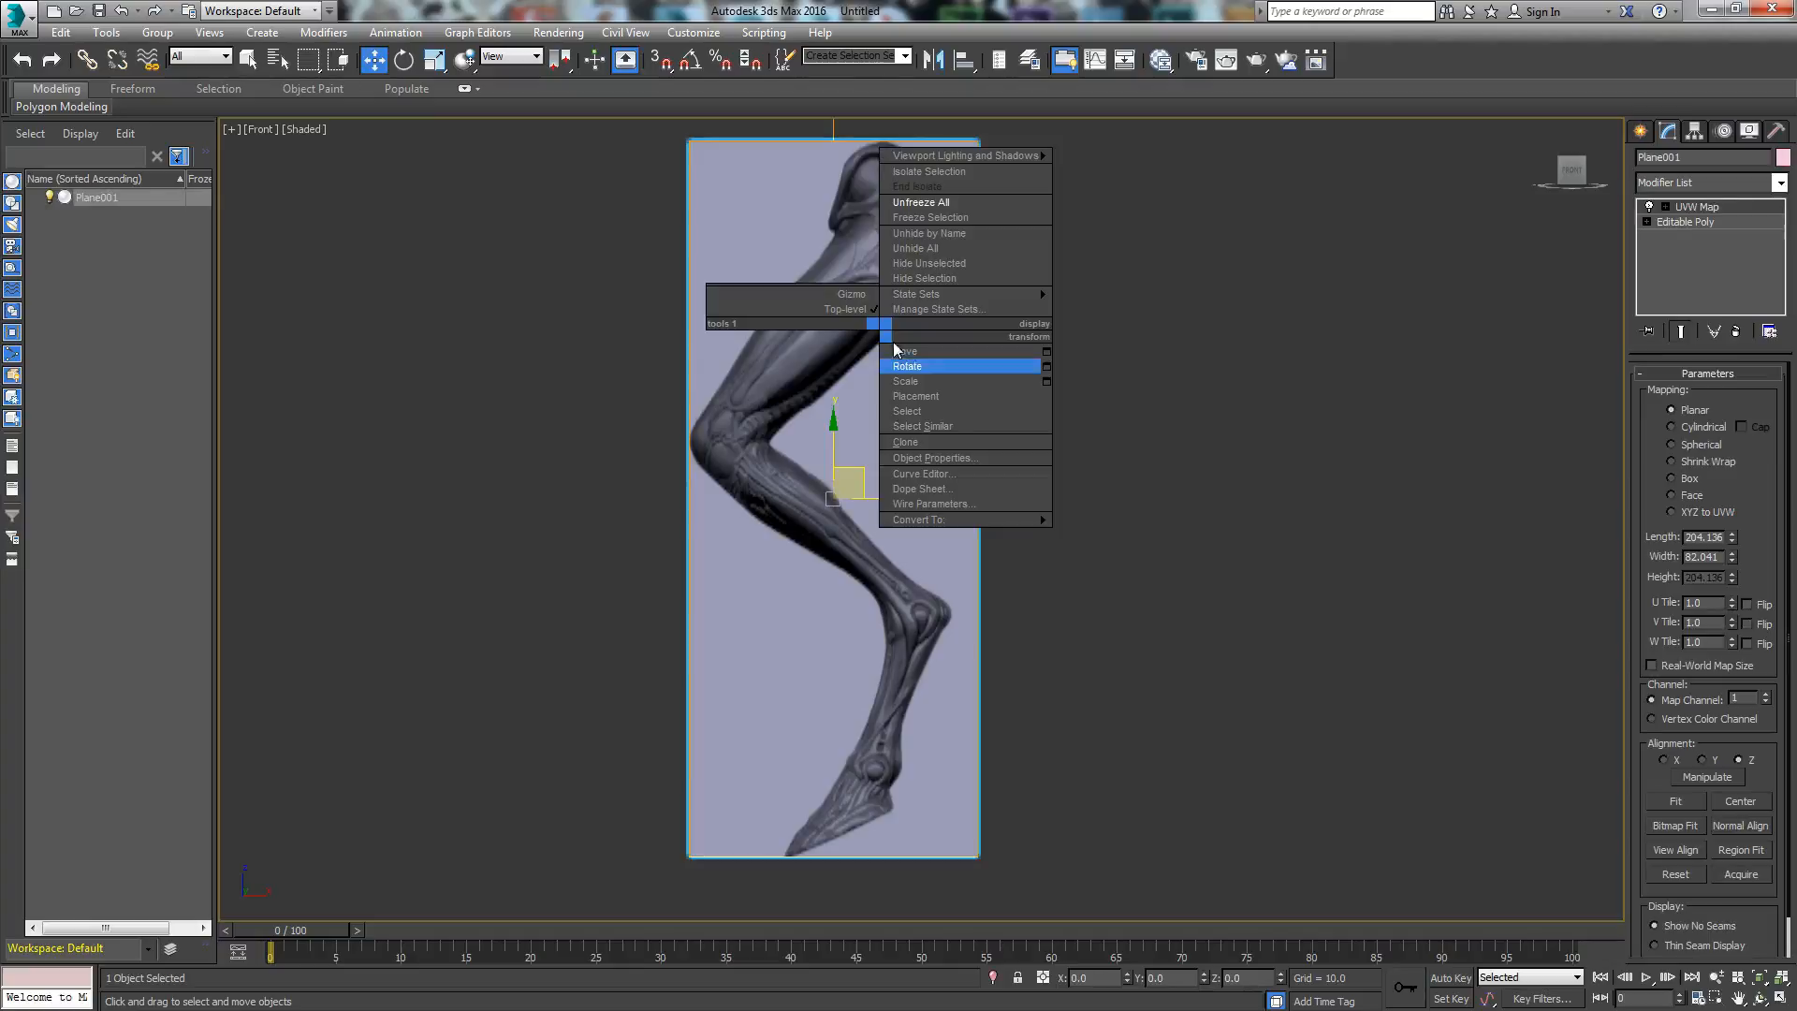
{"action": "left_click", "coordinate": [928, 457]}
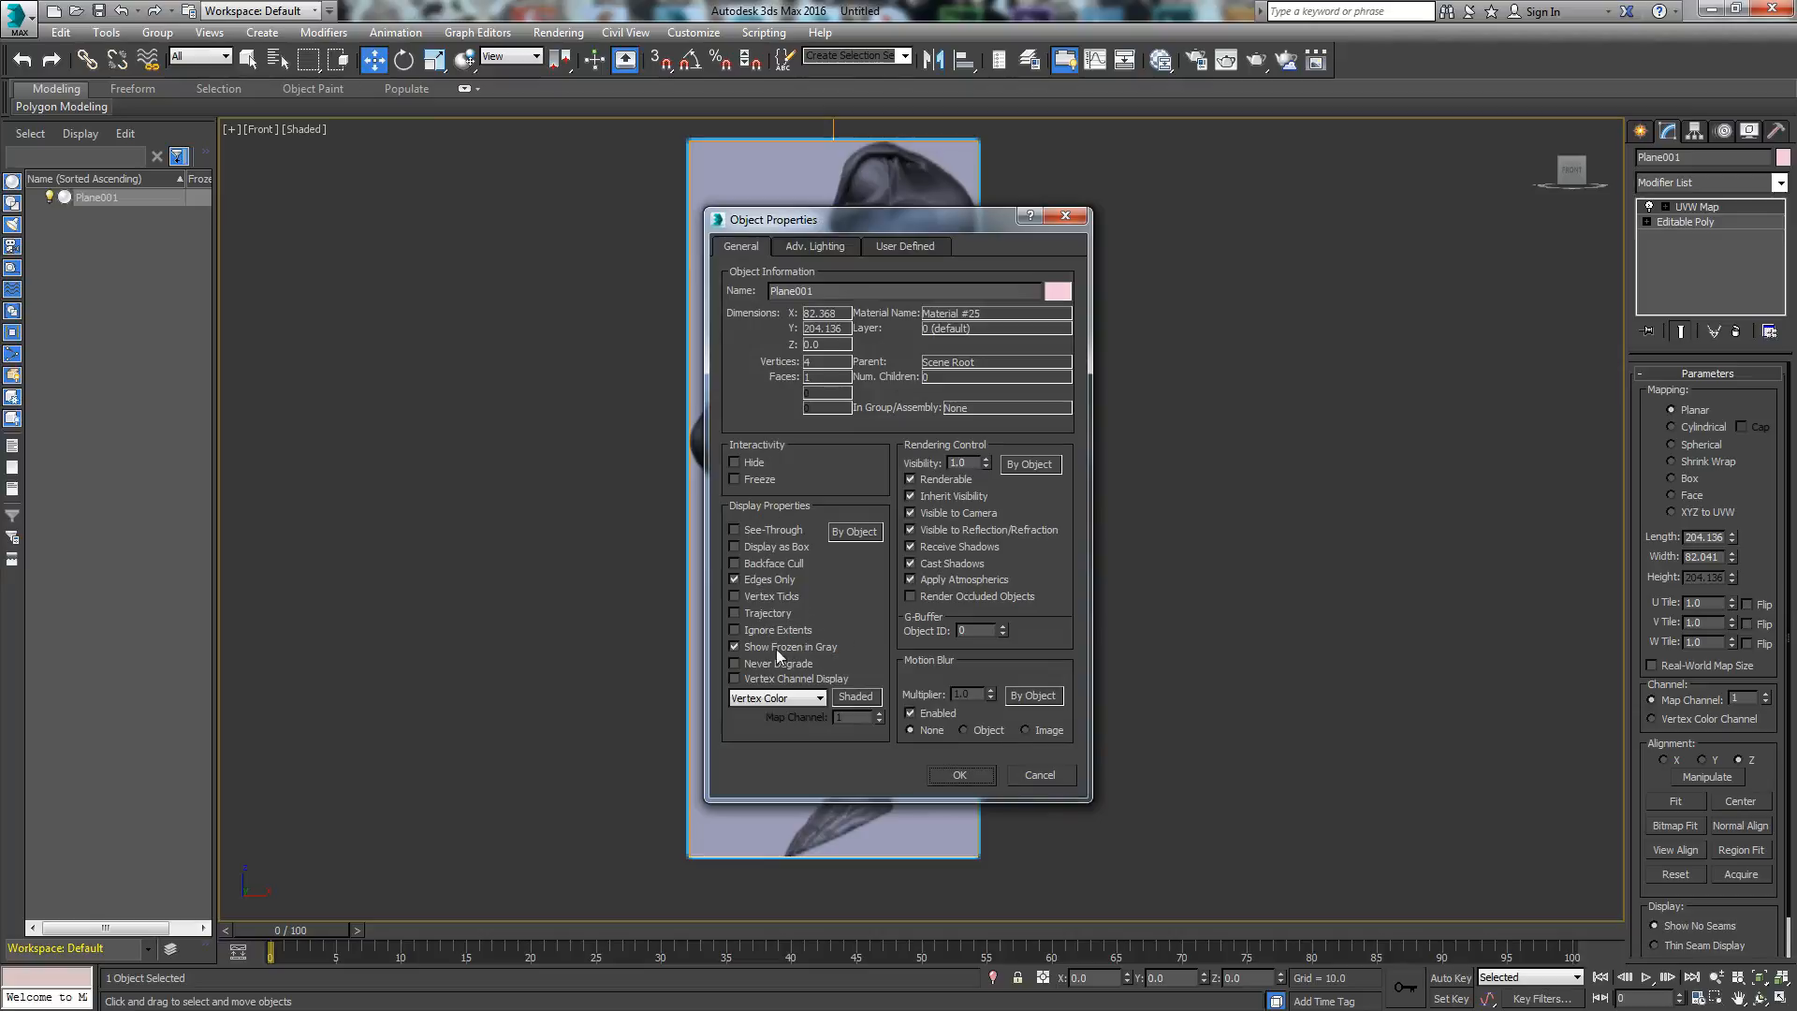
{"action": "left_click", "coordinate": [973, 775]}
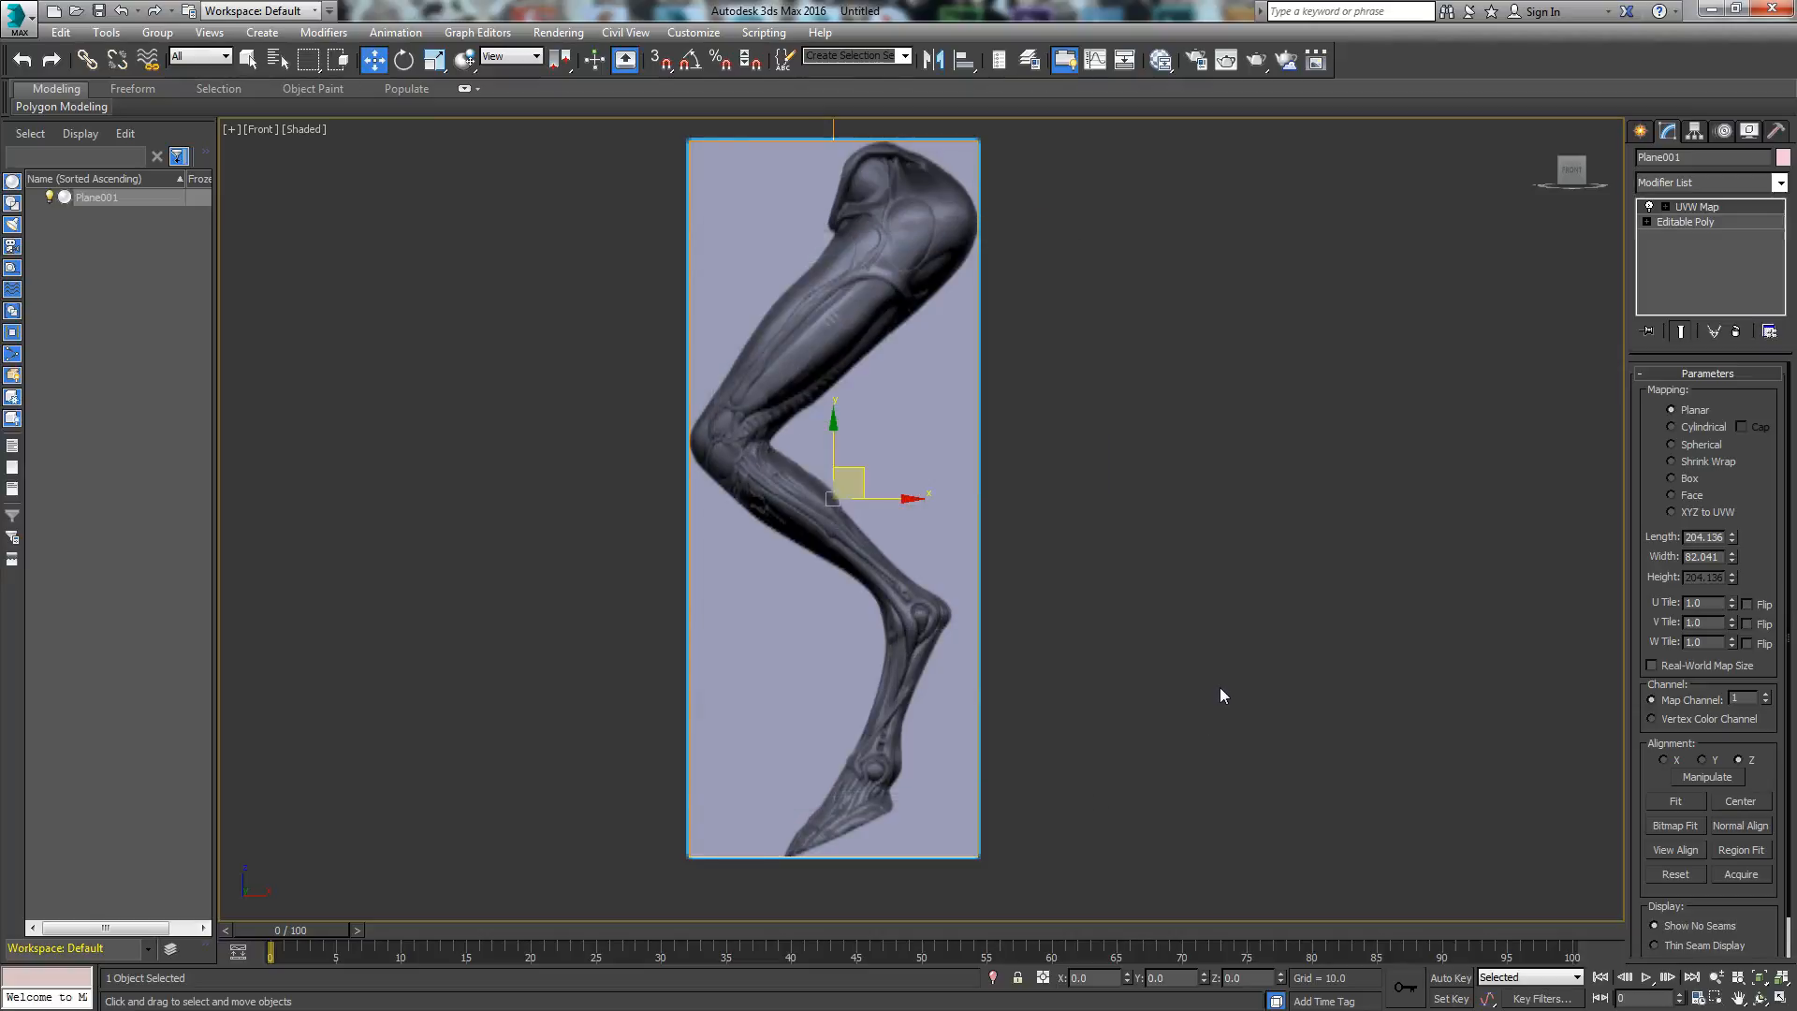
Step: Move the reference plane back about 20 units along Y in the Top view, and return to the Front view
{"action": "right_click", "coordinate": [973, 665]}
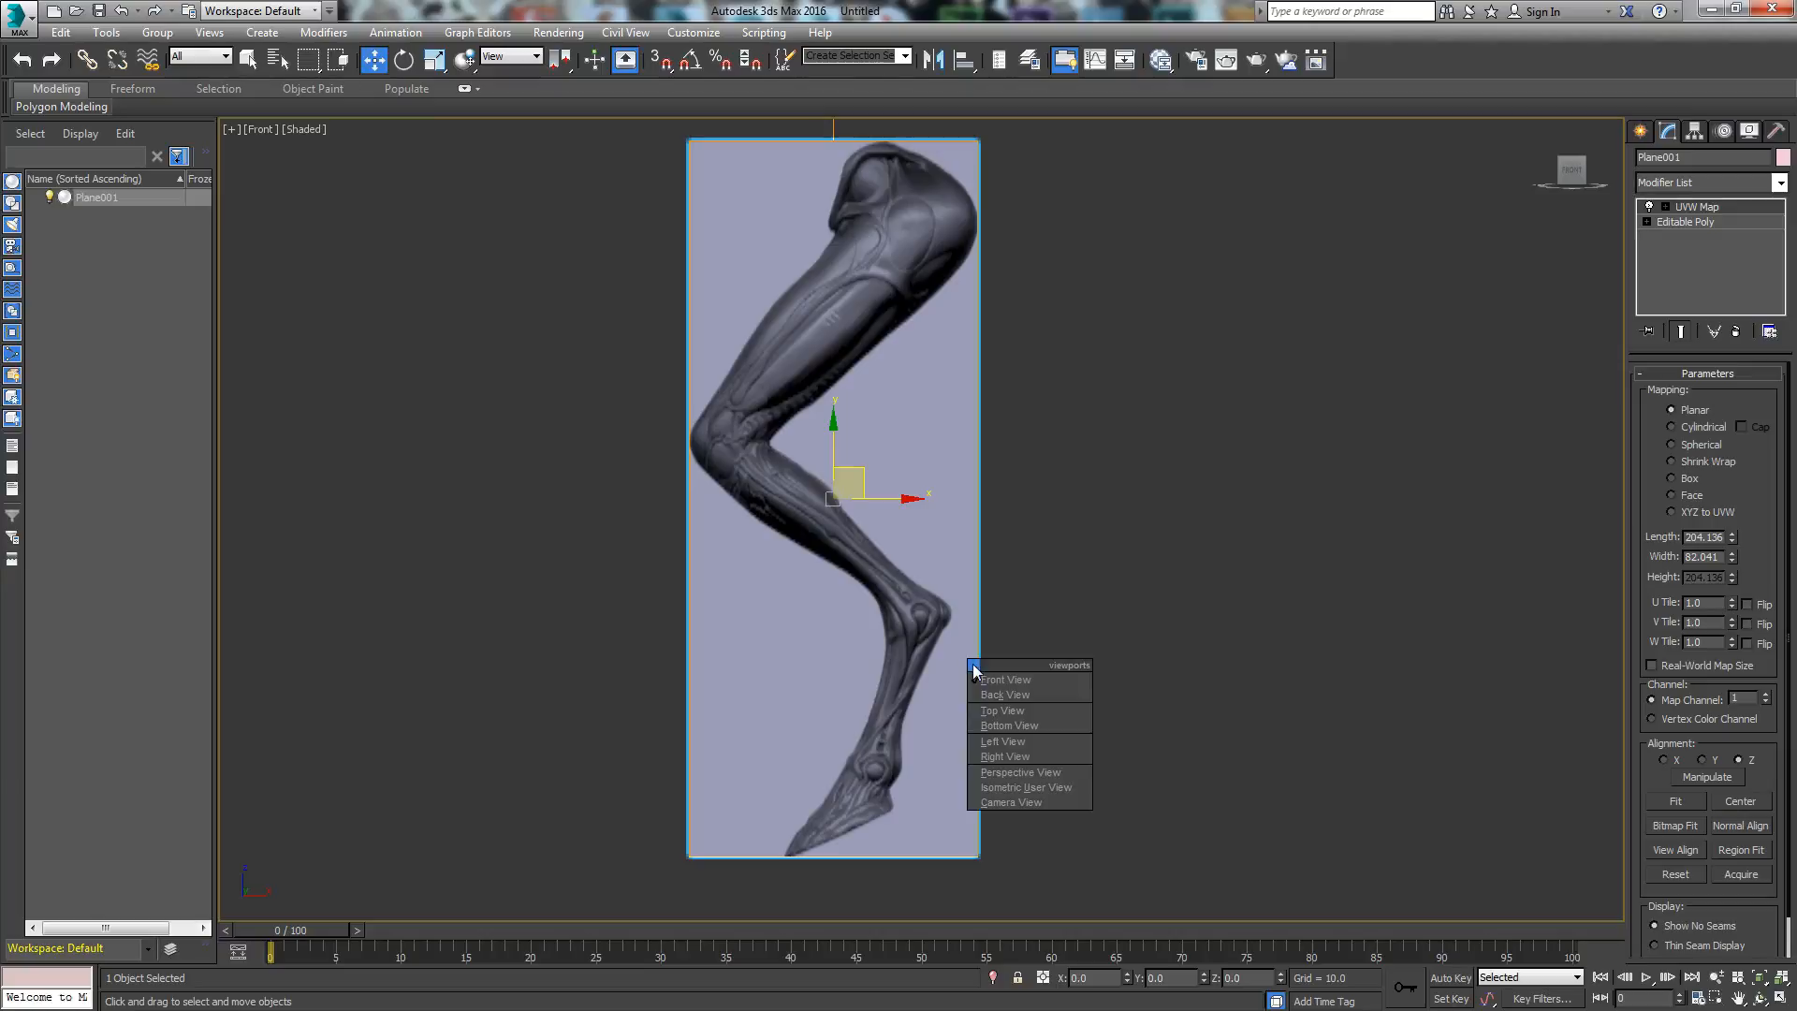
{"action": "key", "text": "t"}
{"action": "key", "text": "g"}
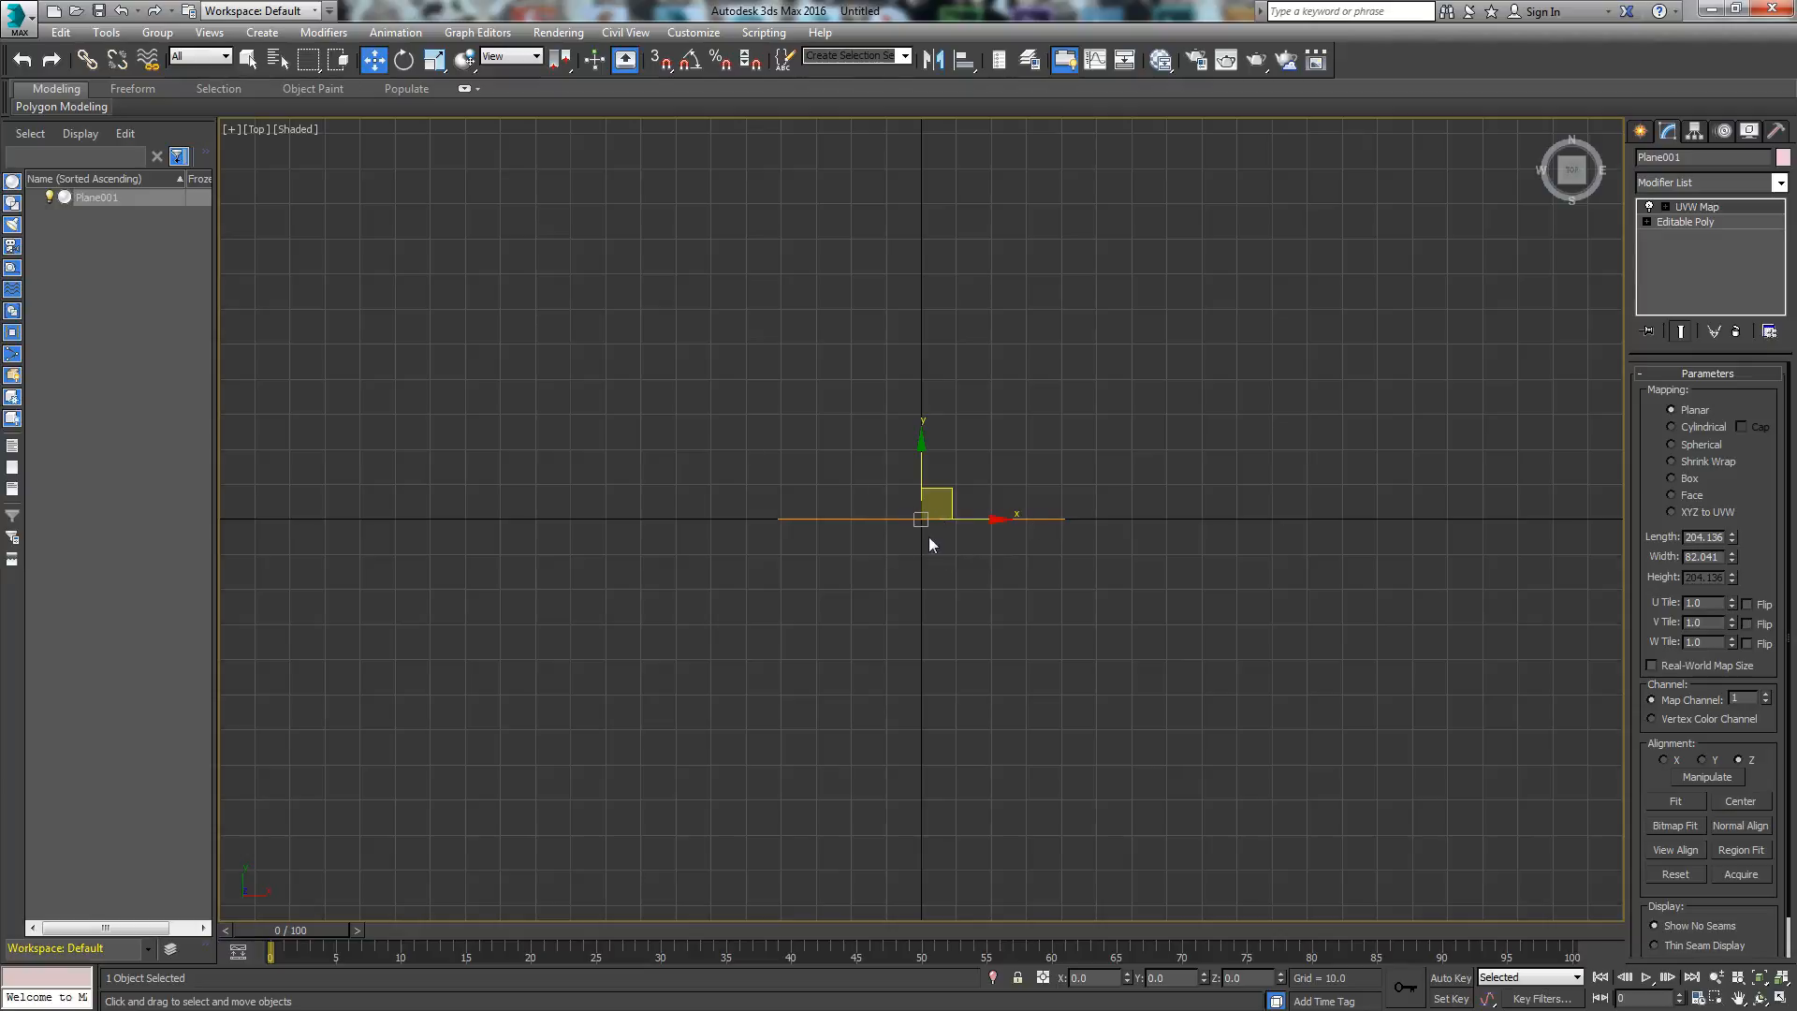
{"action": "left_click_drag", "start_coordinate": [922, 479], "coordinate": [924, 407]}
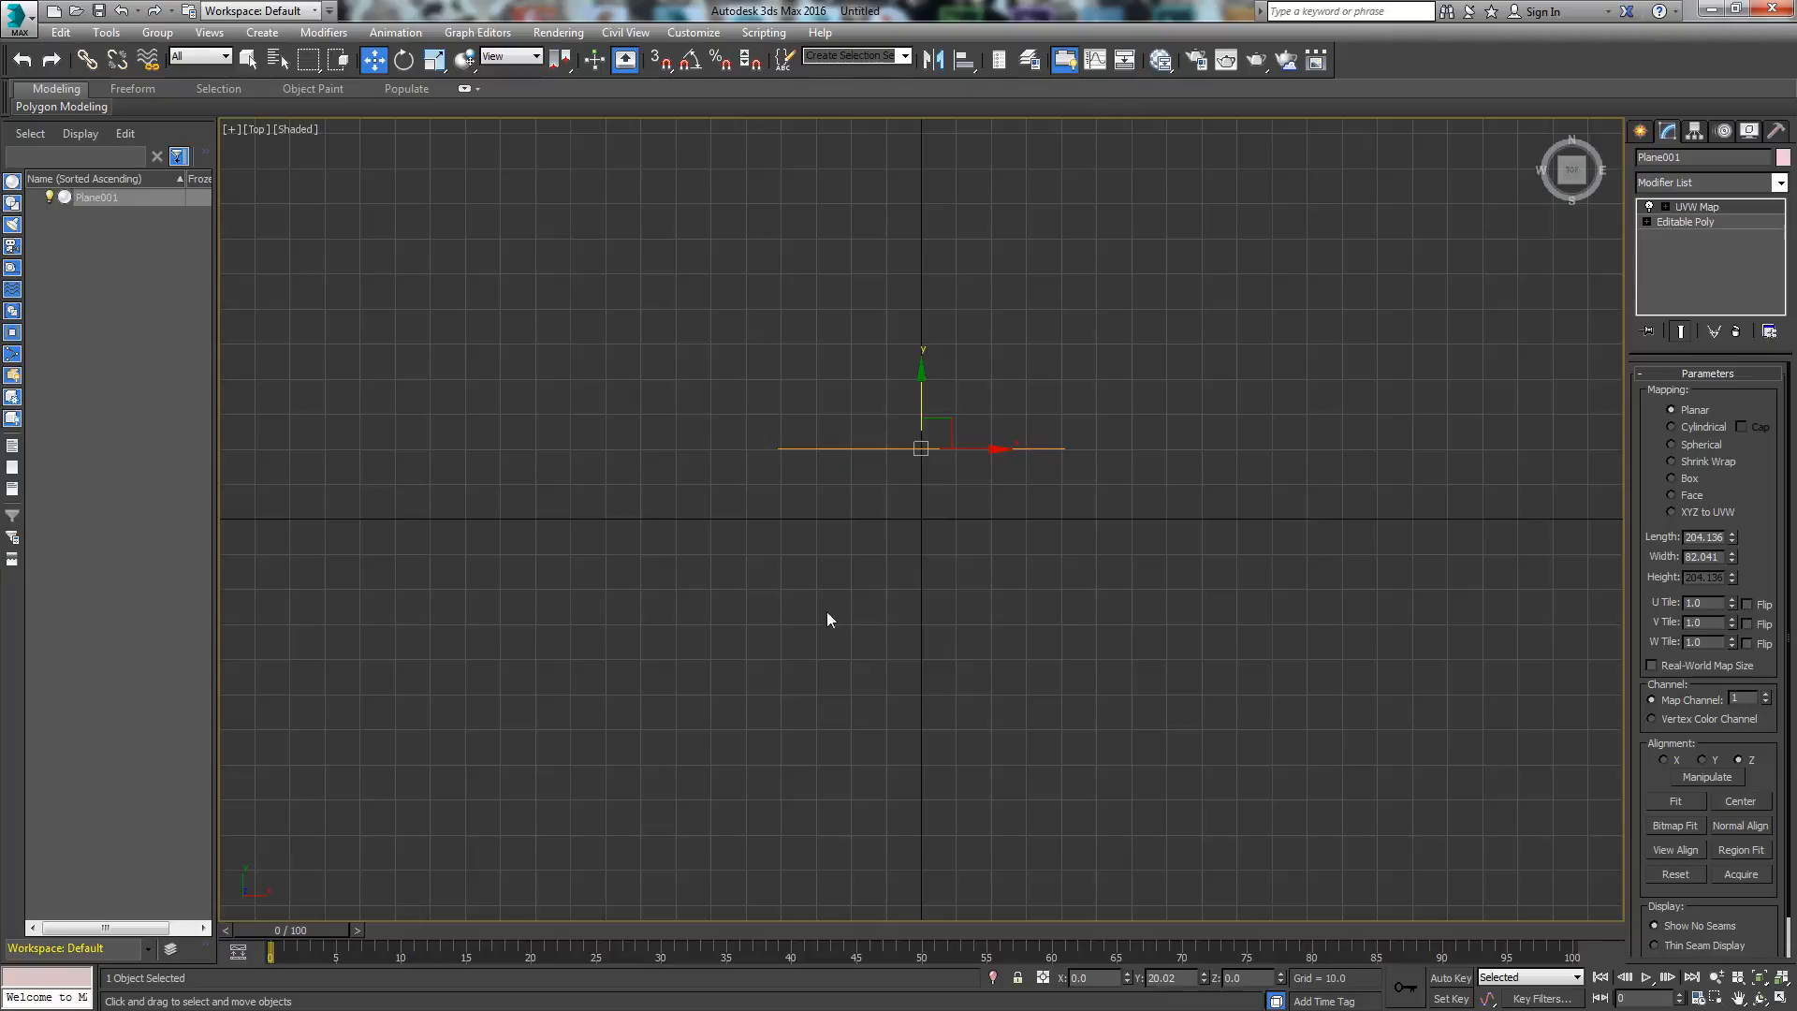
{"action": "key", "text": "f"}
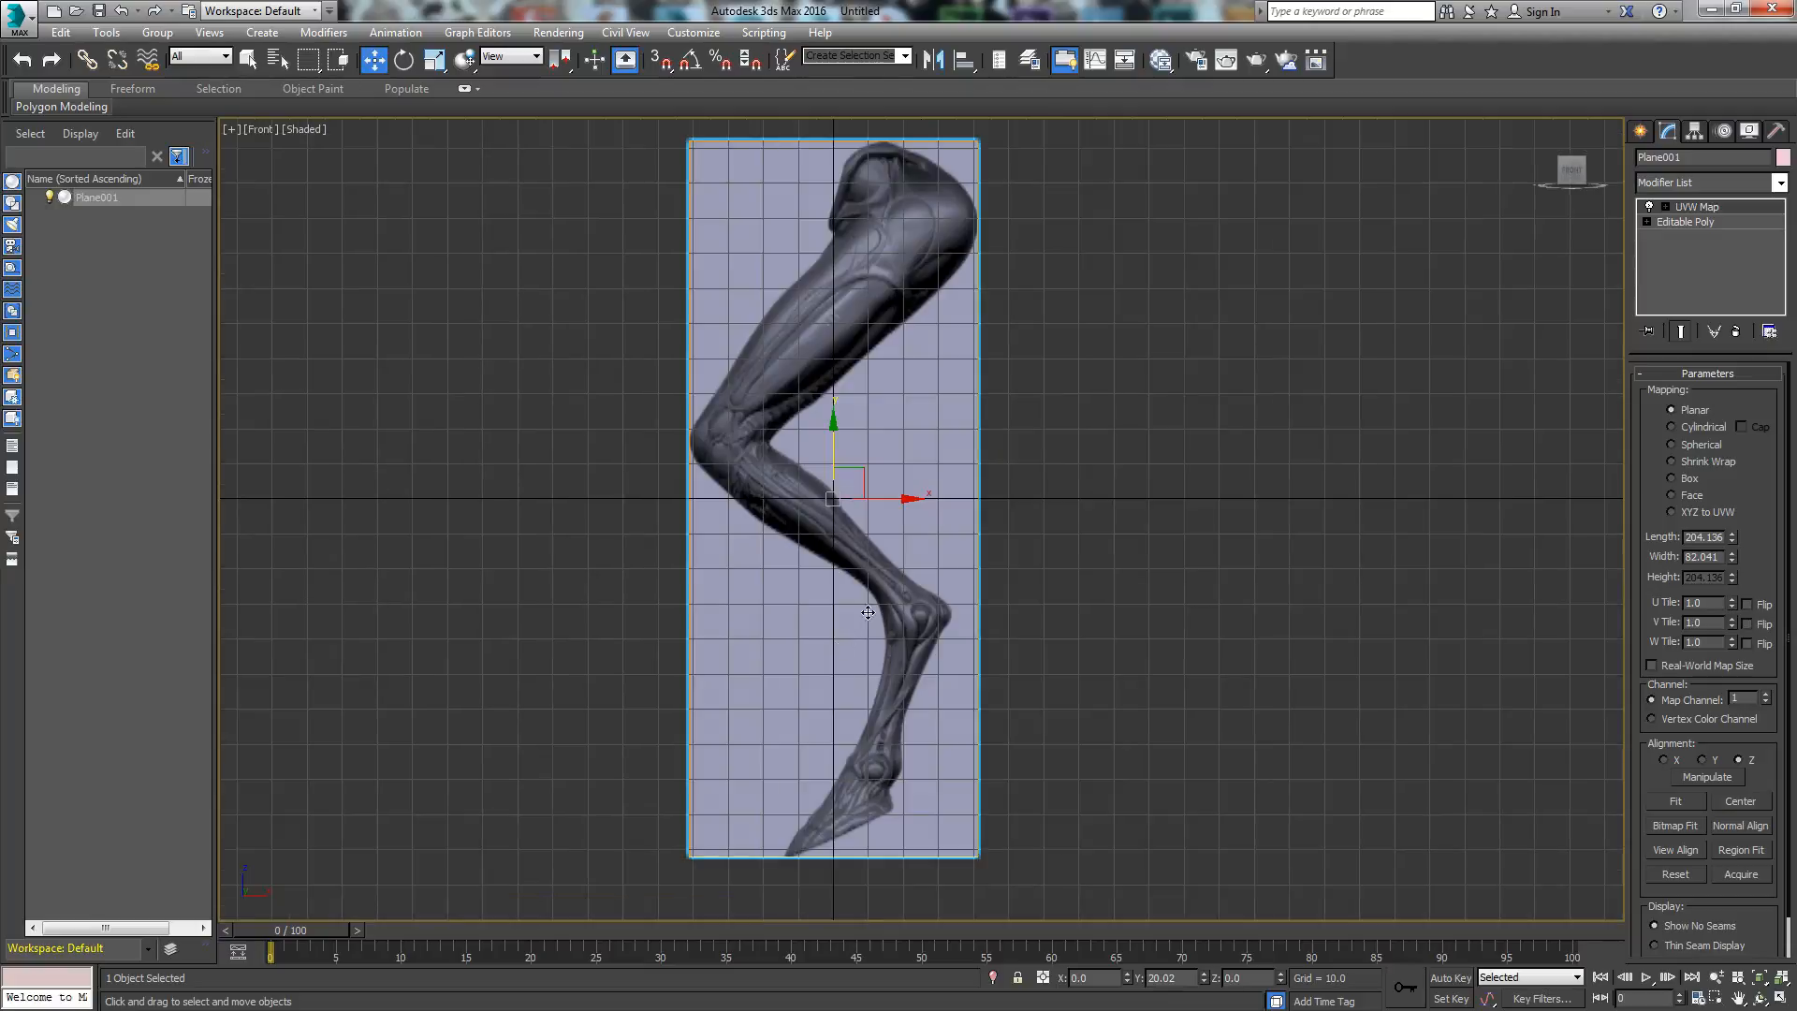
Step: Freeze the reference plane and hide the viewport grid
{"action": "right_click", "coordinate": [848, 443]}
{"action": "left_click", "coordinate": [896, 331]}
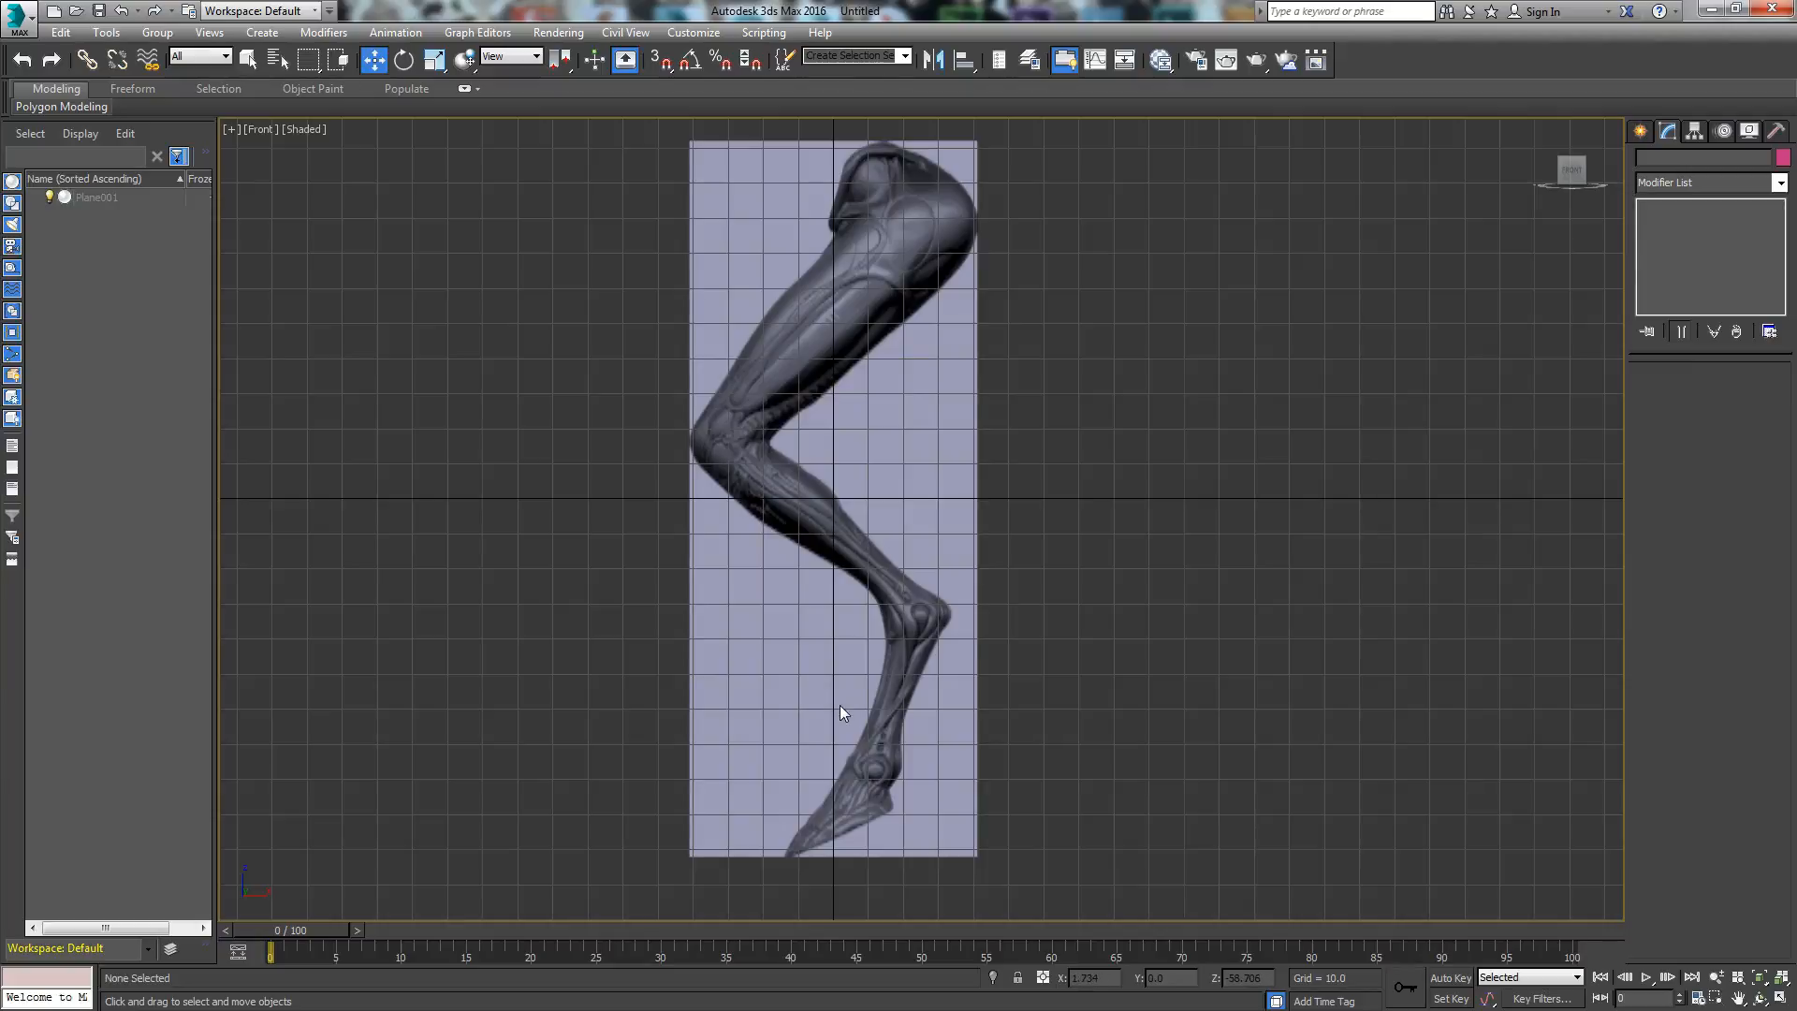
{"action": "key", "text": "g"}
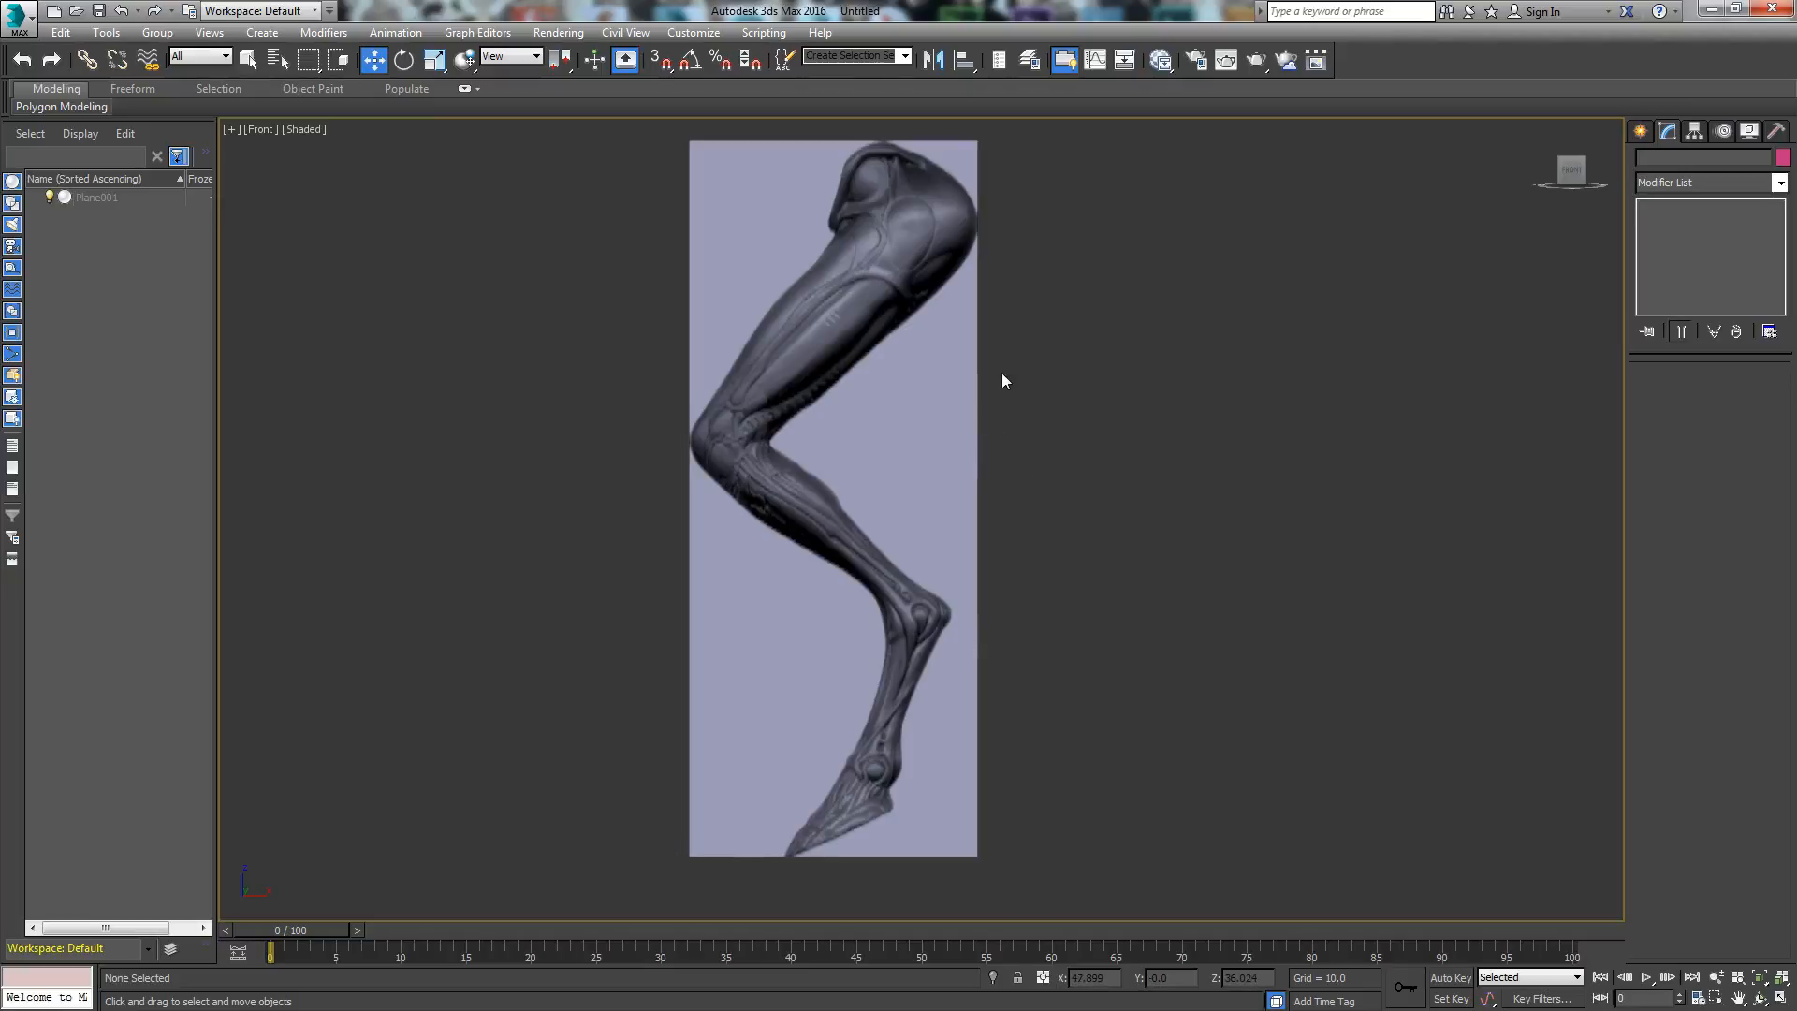
Step: Create a plane about 19 units long and 20 units wide beside the leg, and move it over the hip
{"action": "left_click", "coordinate": [1638, 132]}
{"action": "left_click", "coordinate": [1746, 328]}
{"action": "left_click_drag", "start_coordinate": [1082, 250], "coordinate": [1158, 325]}
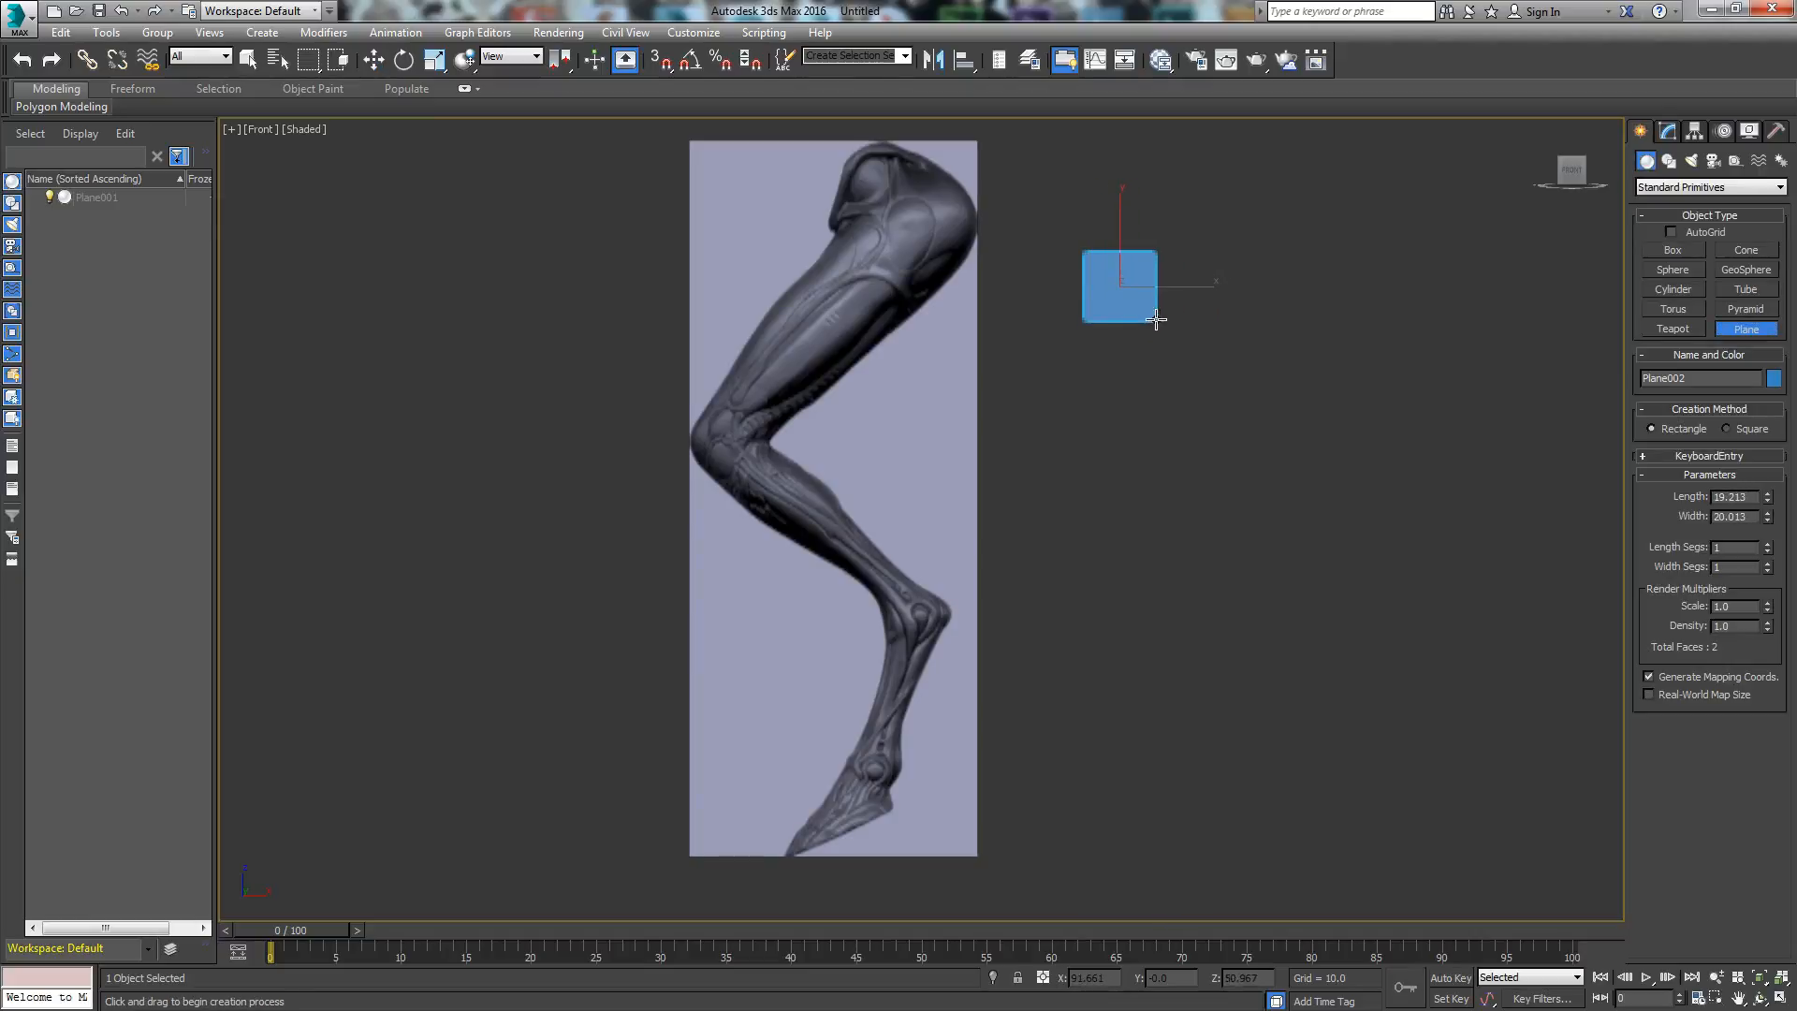
{"action": "scroll", "coordinate": [1123, 426], "scroll_direction": "up", "scroll_amount": 2}
{"action": "middle_click_drag", "start_coordinate": [1110, 427], "coordinate": [1157, 630]}
{"action": "key", "text": "w"}
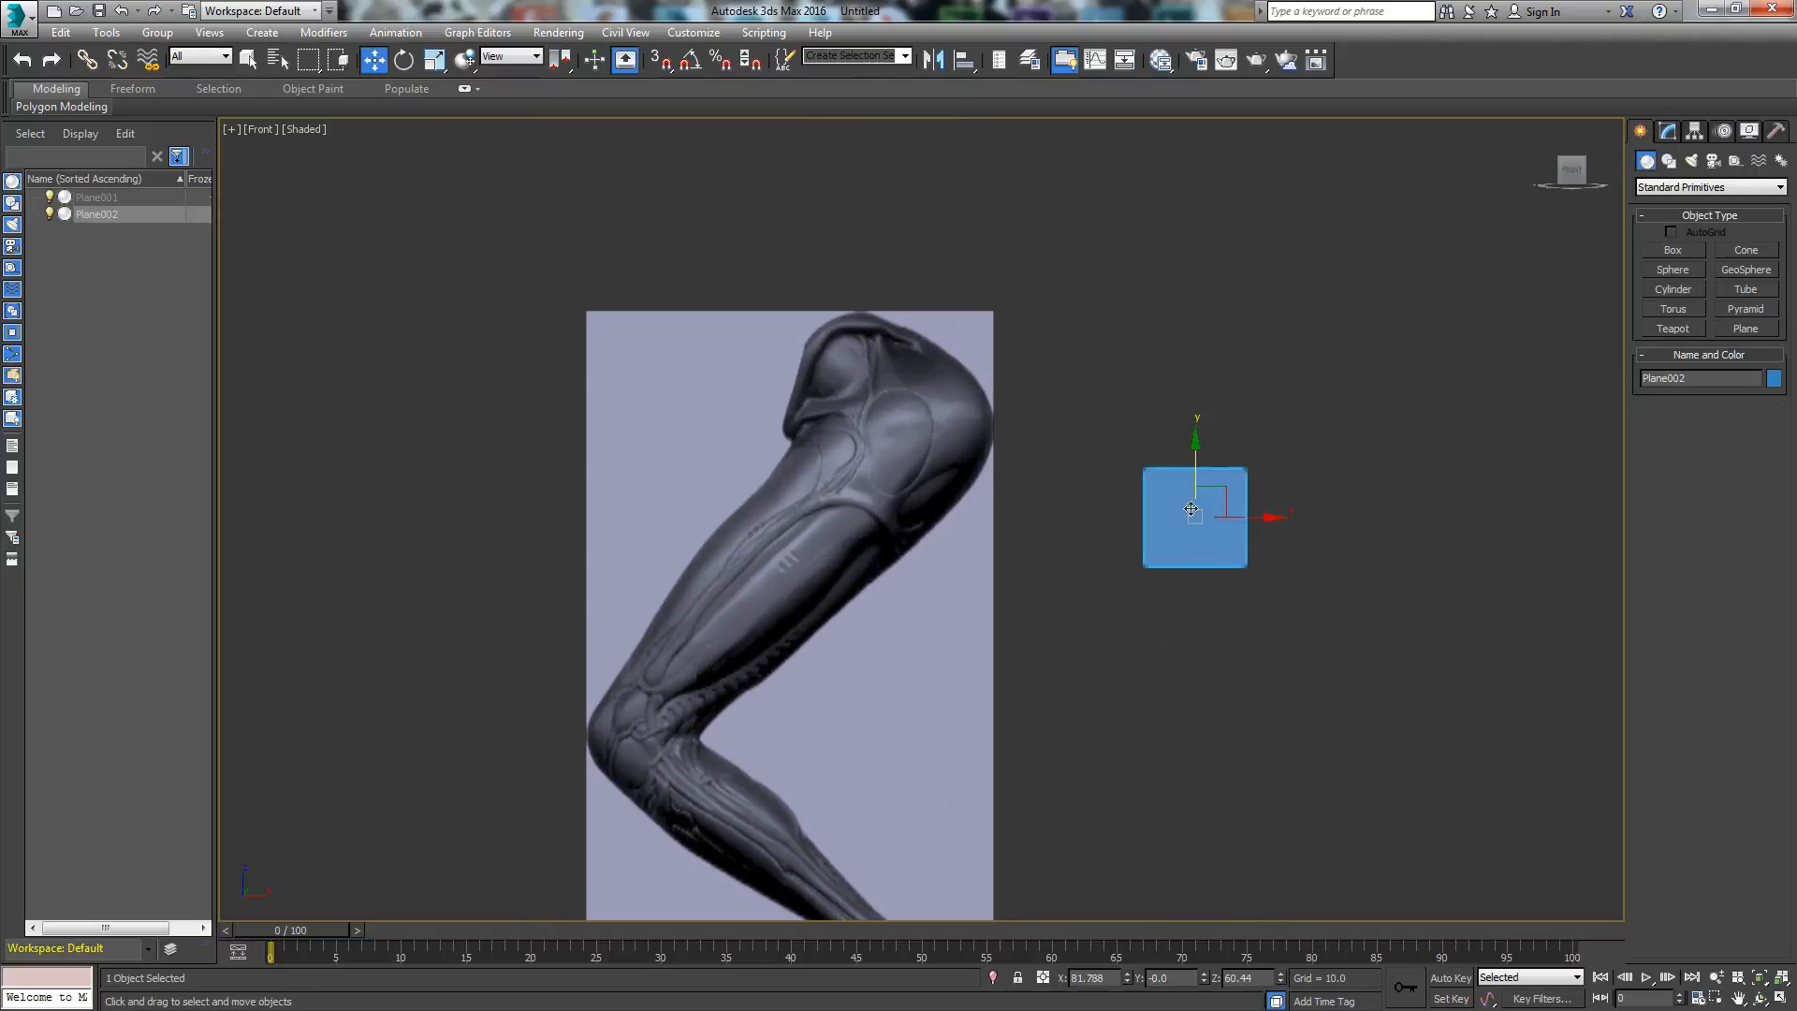
{"action": "left_click_drag", "start_coordinate": [1211, 507], "coordinate": [889, 398]}
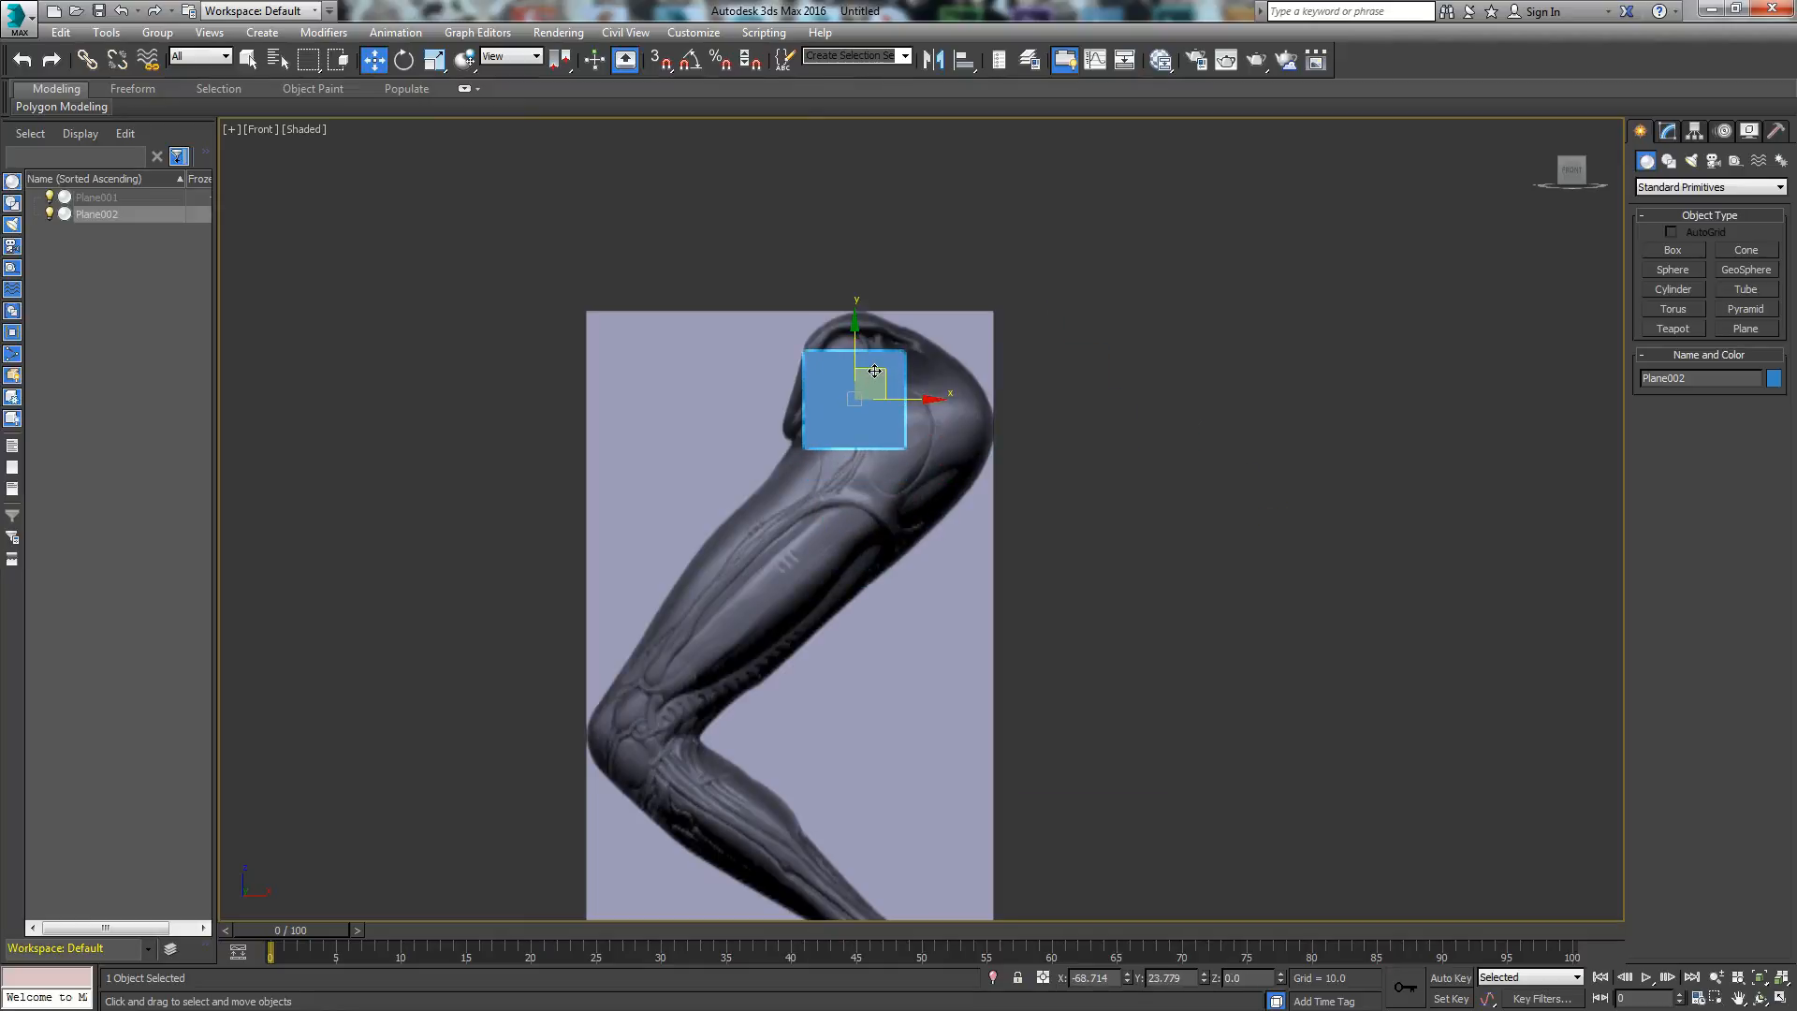
Step: Convert the small plane to an Editable Poly and move its four vertices onto the upper outline of the hip
{"action": "right_click", "coordinate": [881, 388]}
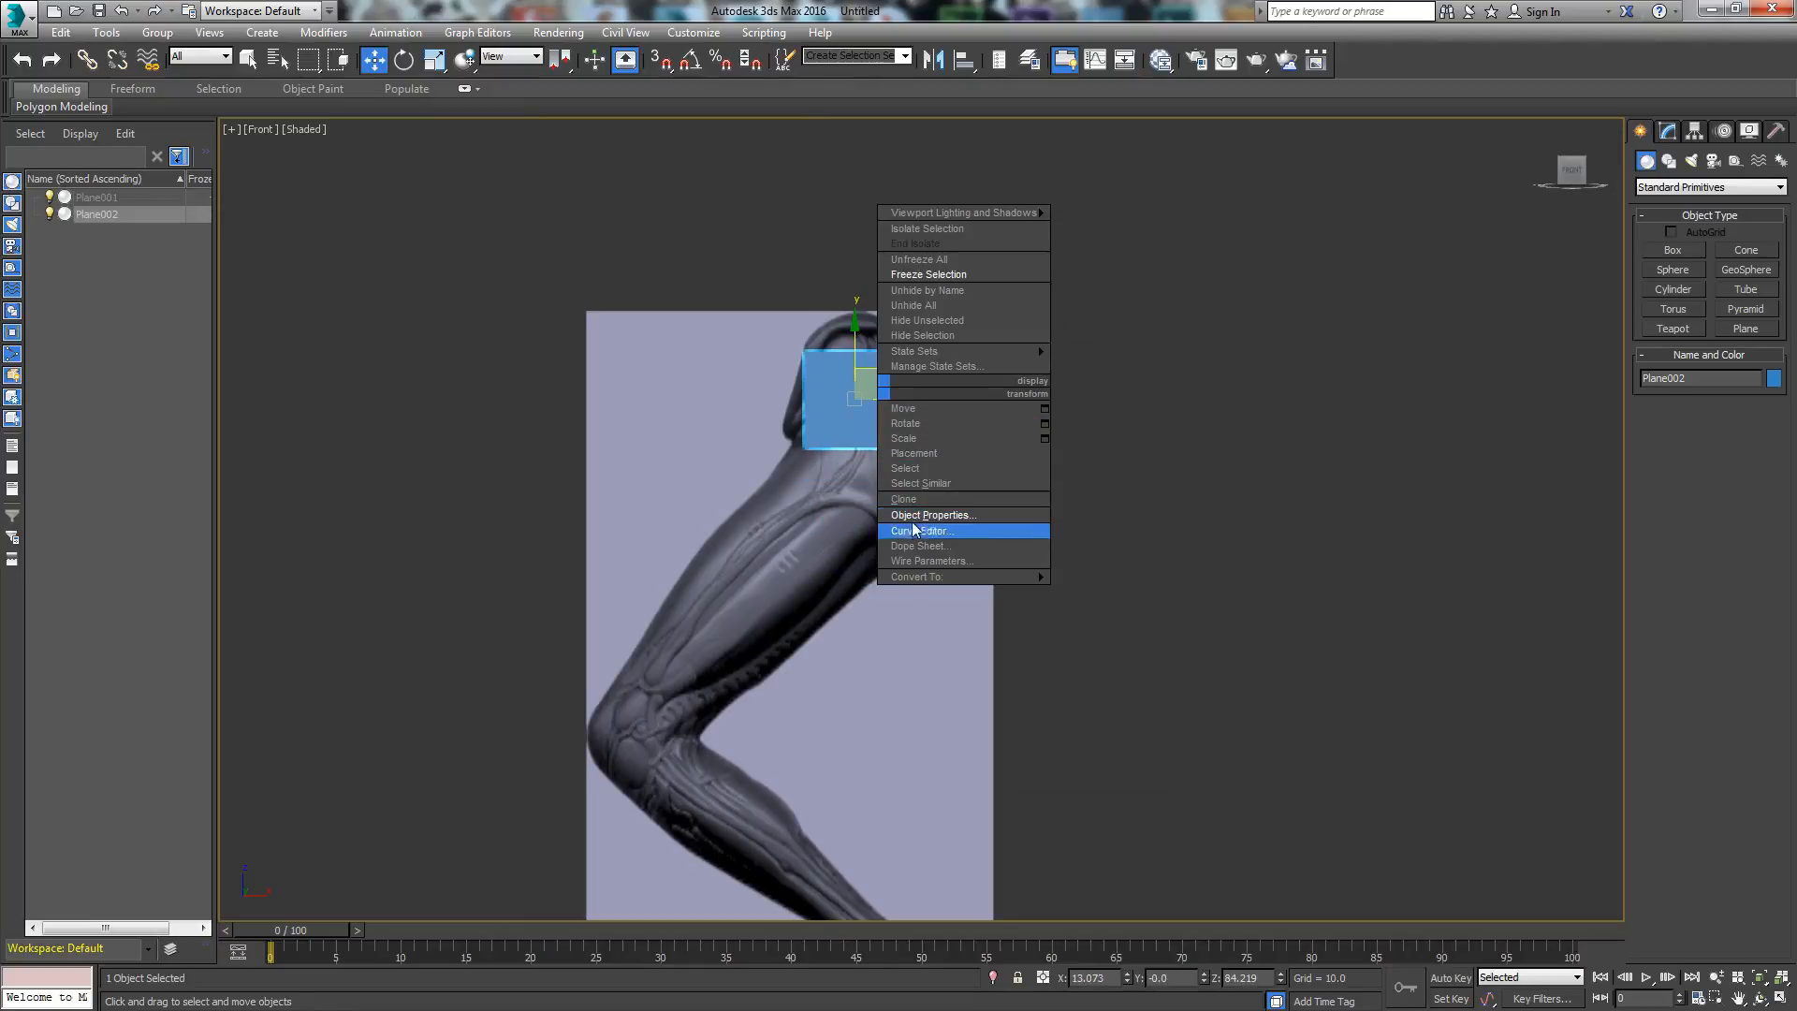
{"action": "left_click", "coordinate": [859, 593]}
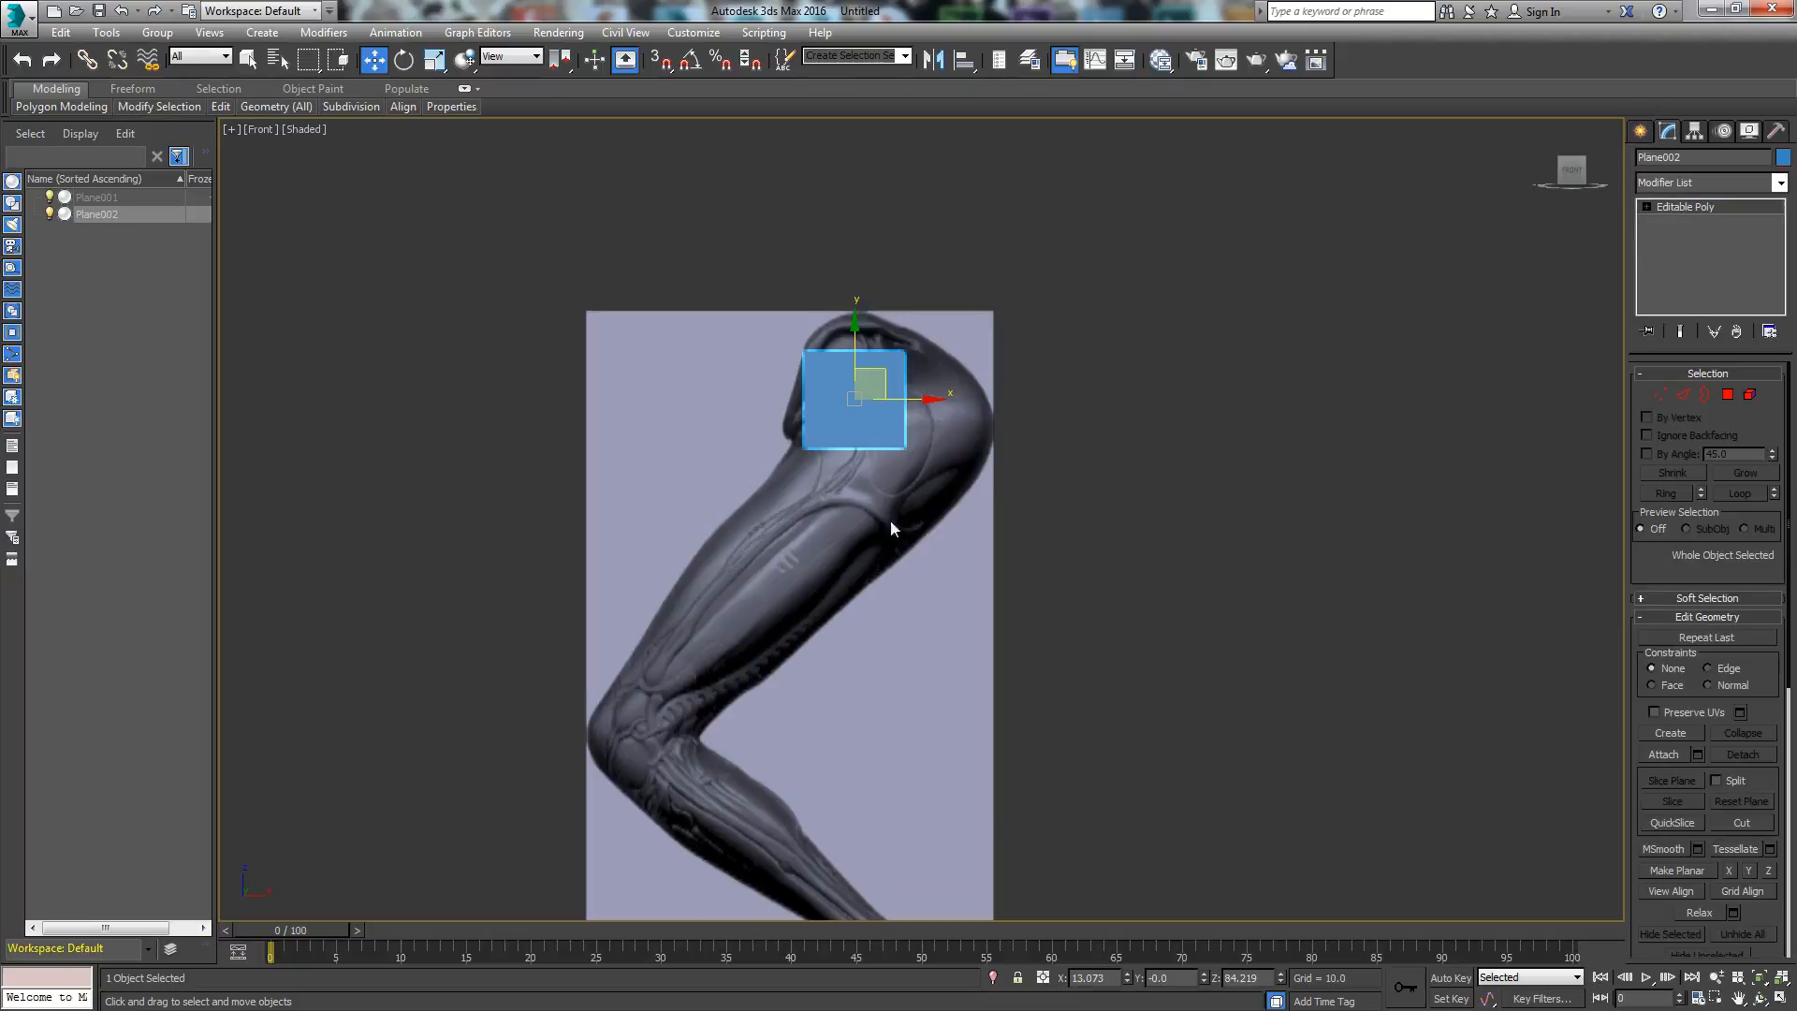
{"action": "left_click", "coordinate": [1663, 392]}
{"action": "left_click", "coordinate": [904, 352]}
{"action": "left_click_drag", "start_coordinate": [920, 337], "coordinate": [885, 296]}
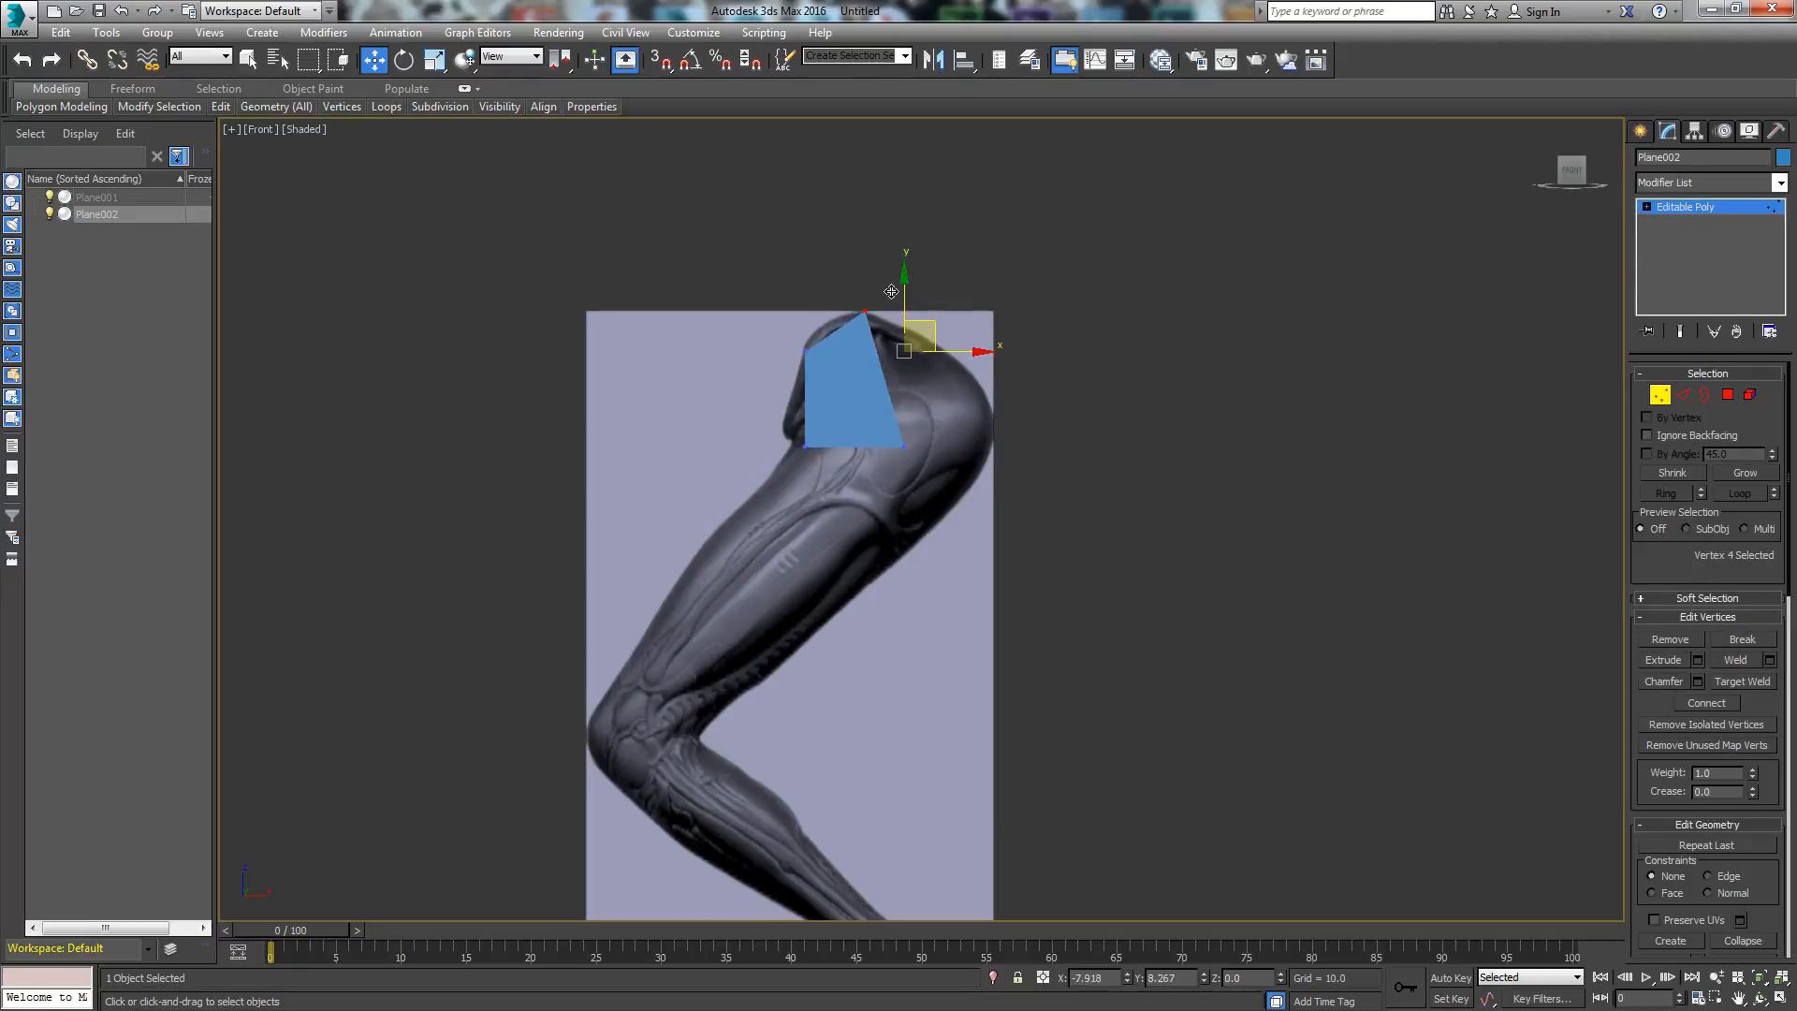
{"action": "left_click", "coordinate": [805, 348]}
{"action": "left_click", "coordinate": [900, 447]}
{"action": "left_click_drag", "start_coordinate": [900, 447], "coordinate": [925, 334]}
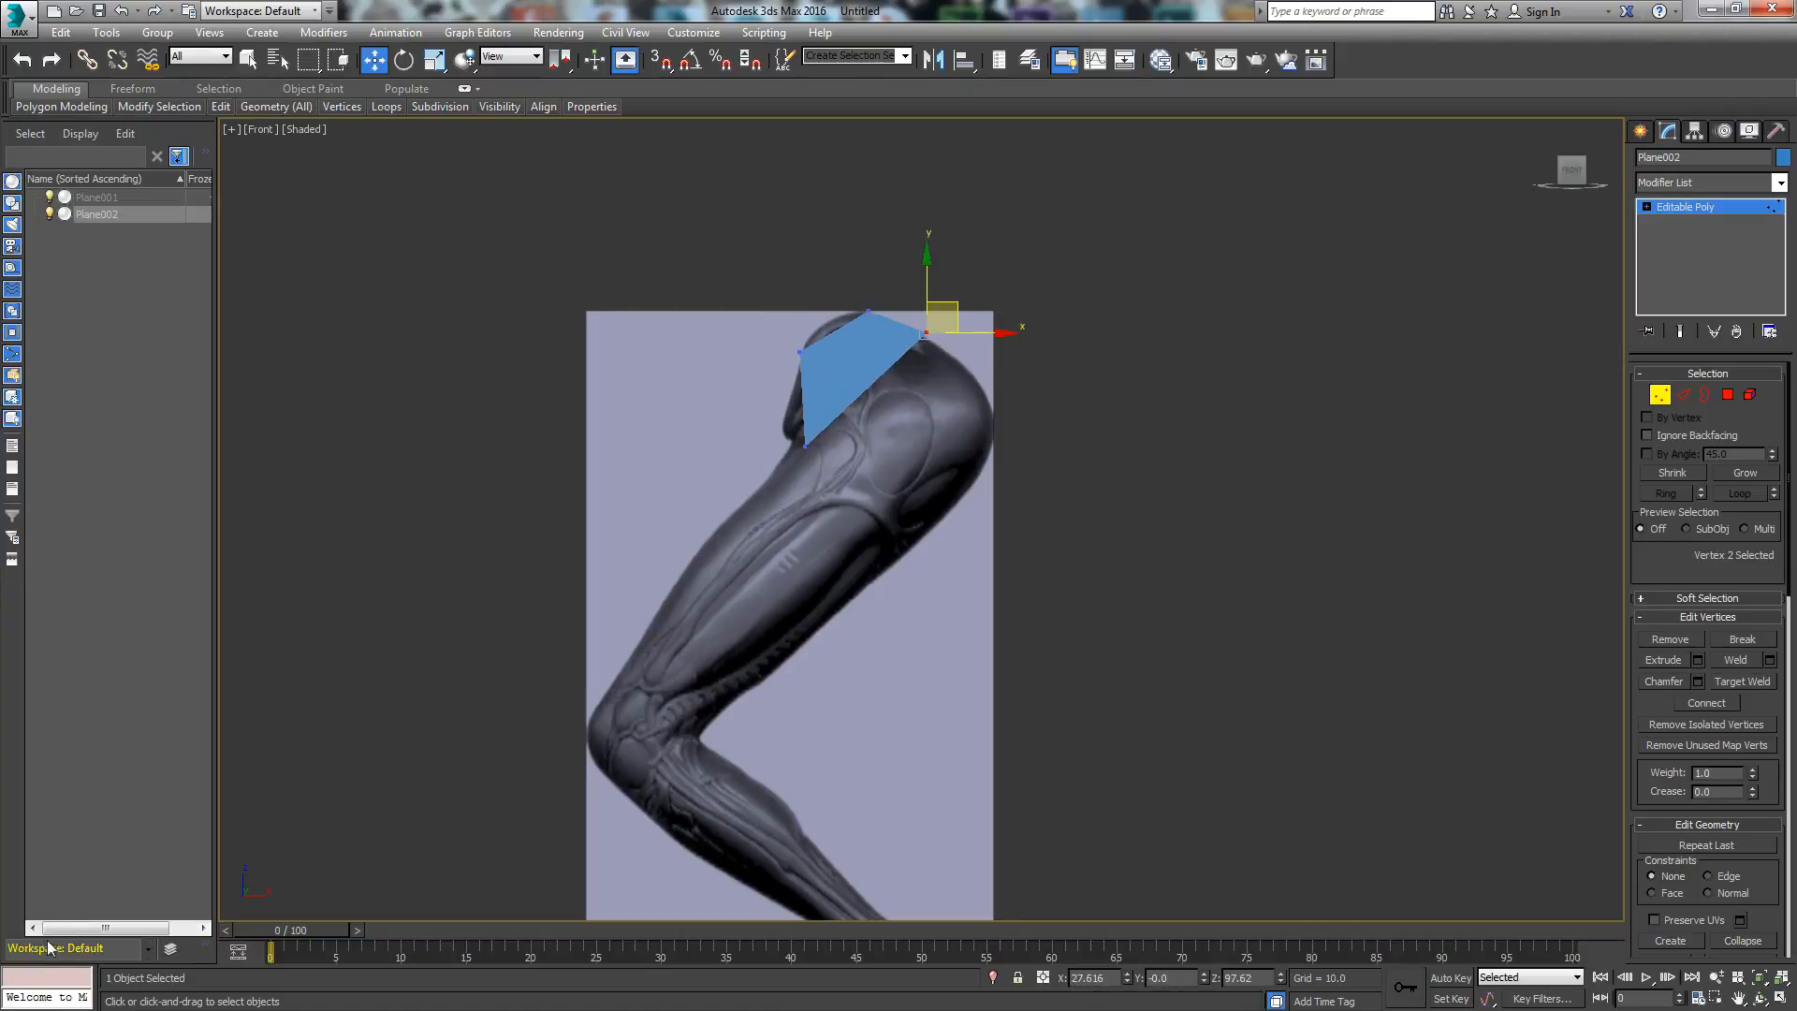
{"action": "left_click_drag", "start_coordinate": [805, 445], "coordinate": [789, 412]}
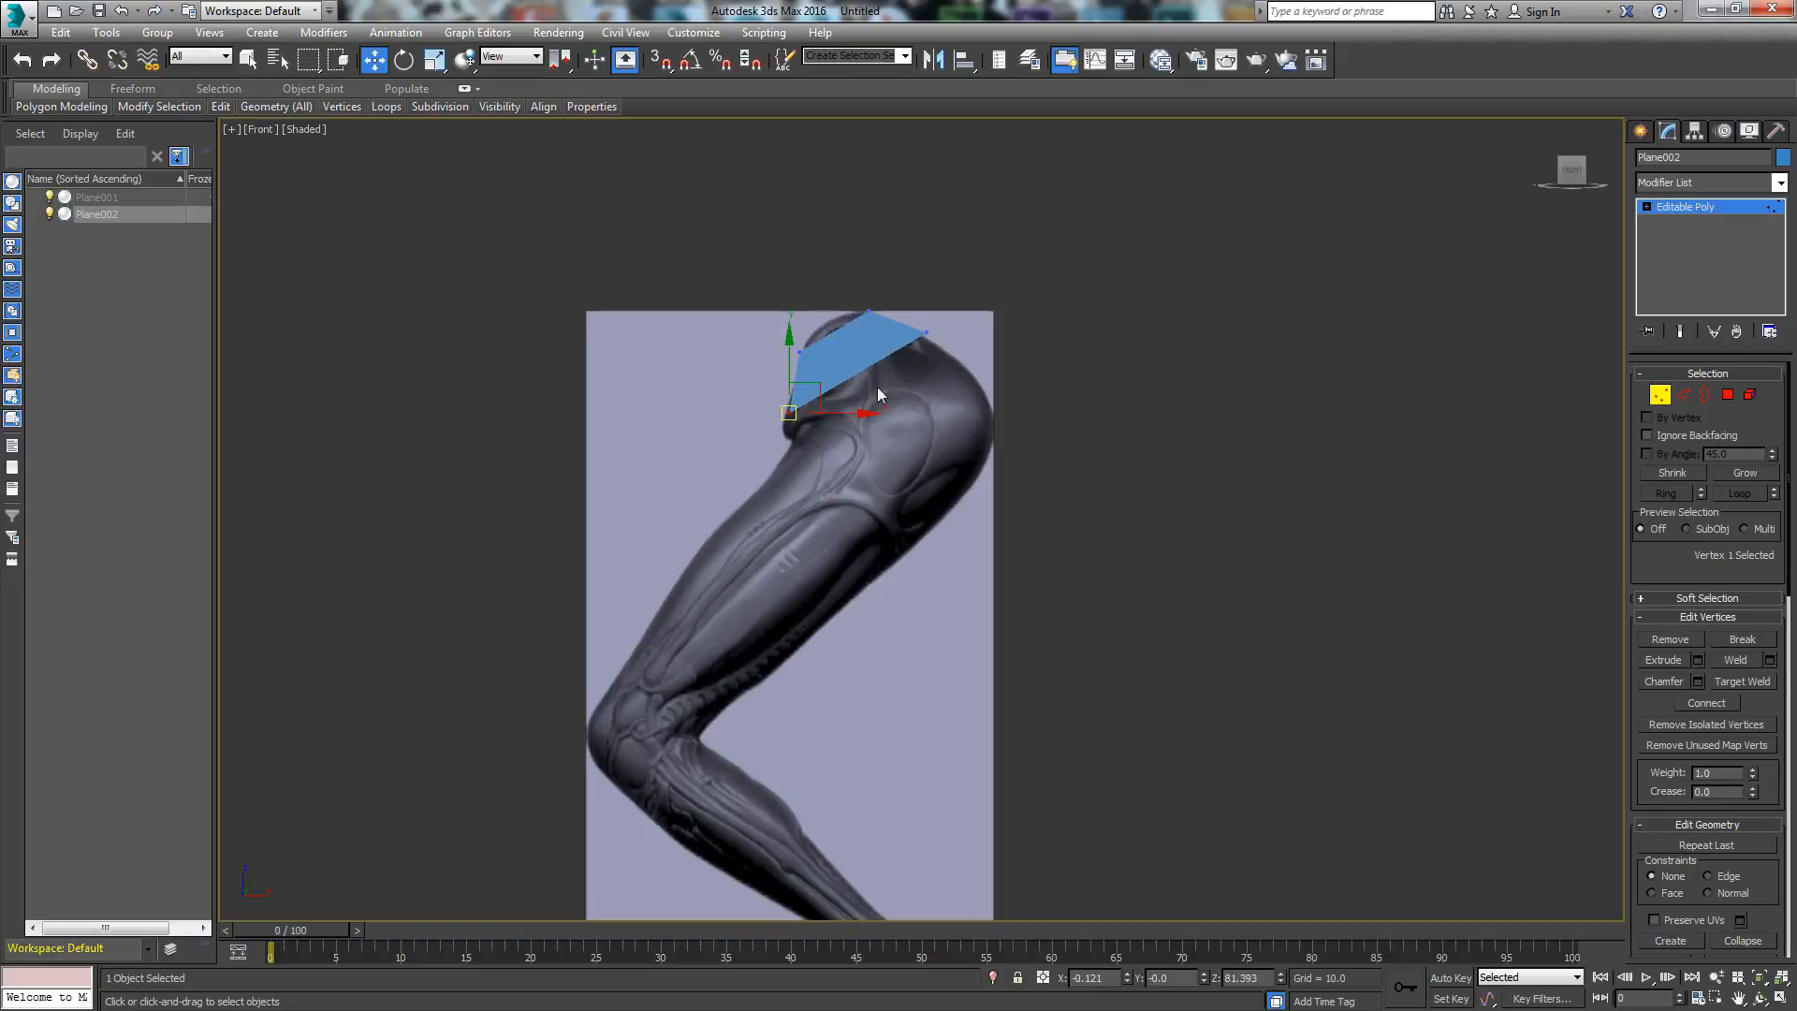
Step: Extend the polygon's lower edge down over the hip as two new polygons, and switch to vertex level
{"action": "left_click", "coordinate": [1682, 394]}
{"action": "double_click", "coordinate": [840, 382]}
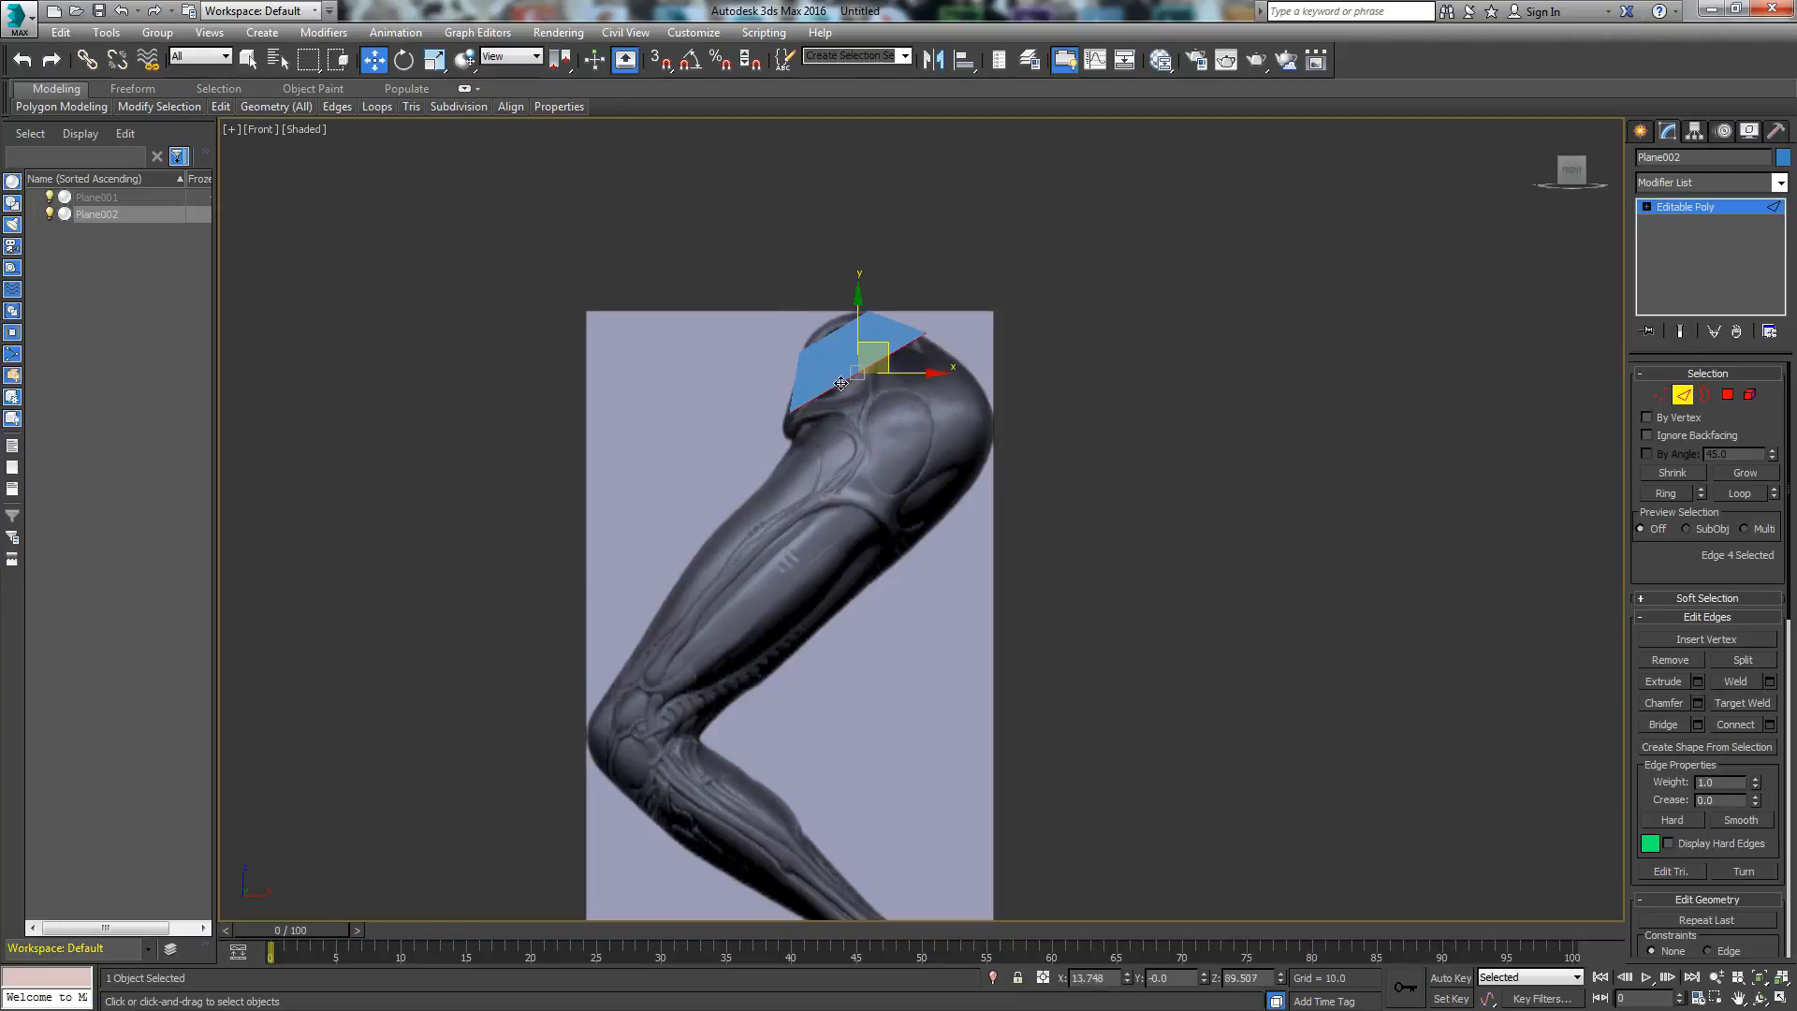
{"action": "left_click_drag", "start_coordinate": [895, 344], "coordinate": [867, 482], "text": "shift"}
{"action": "key", "text": "1"}
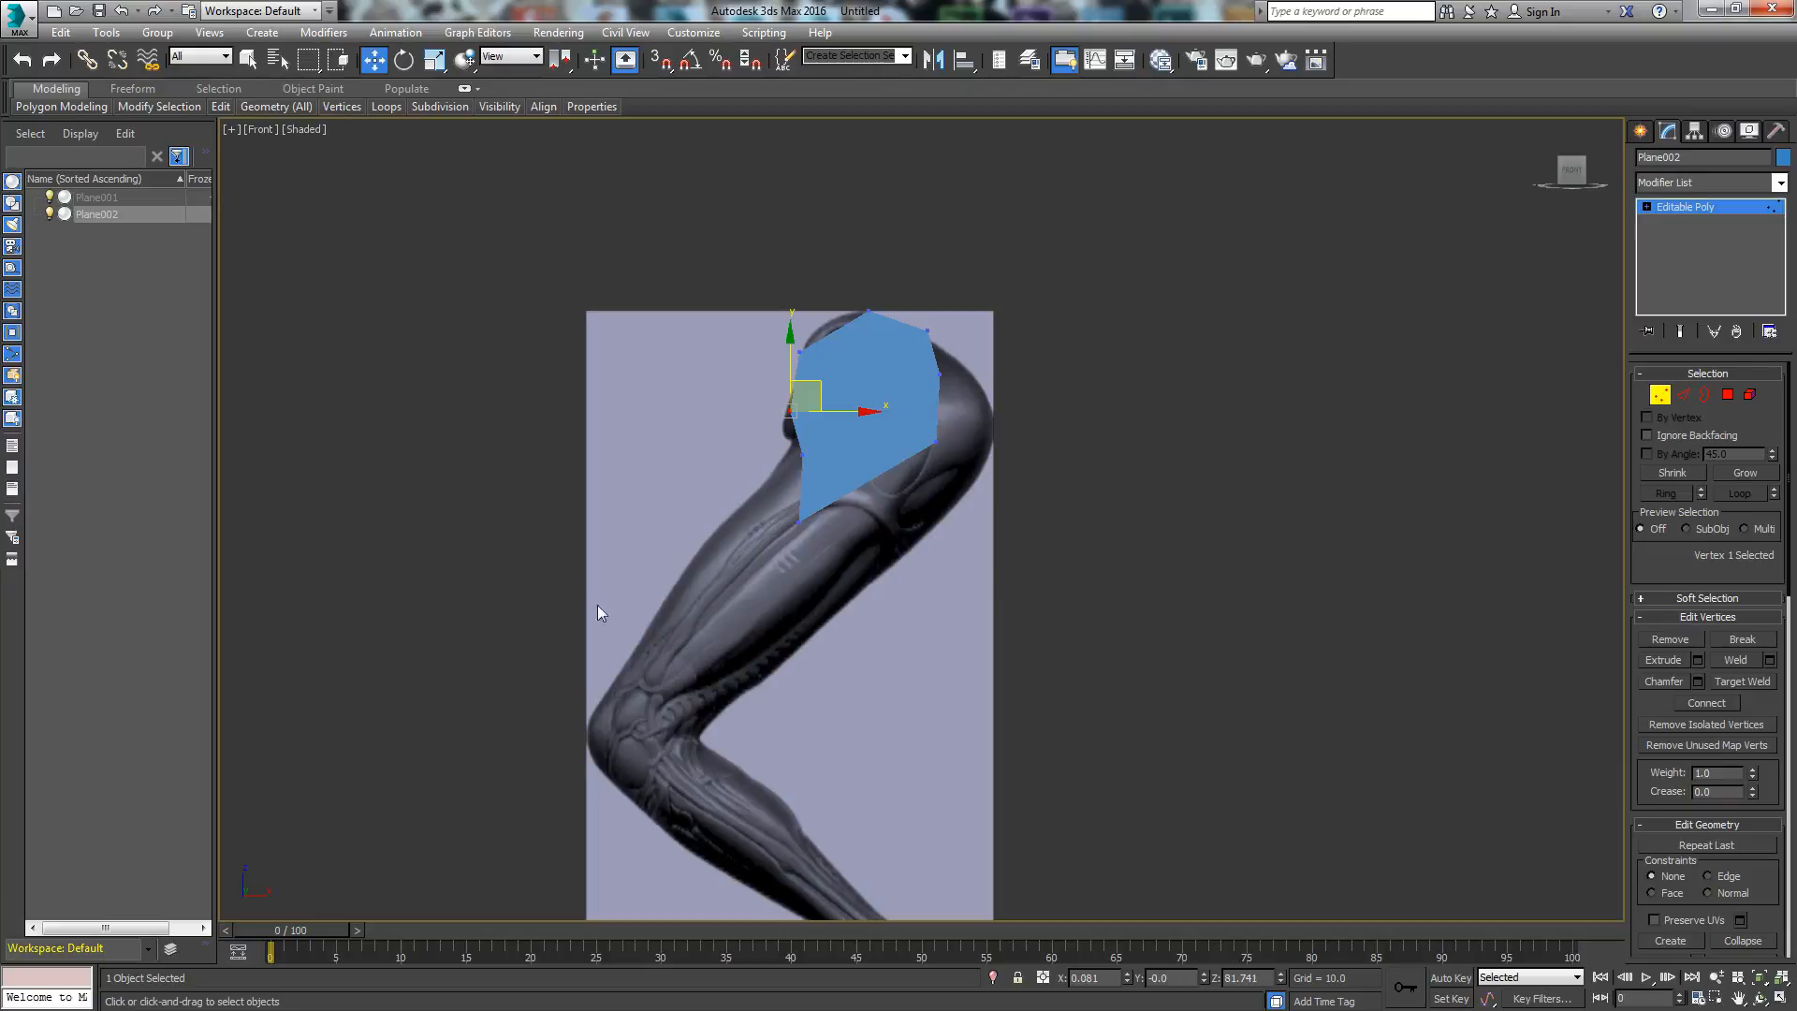
Step: Set the Front viewport to display edged faces on the shaded models
{"action": "key", "text": "alt+F4"}
{"action": "left_click", "coordinate": [990, 544]}
{"action": "left_click", "coordinate": [304, 130]}
{"action": "left_click", "coordinate": [341, 213]}
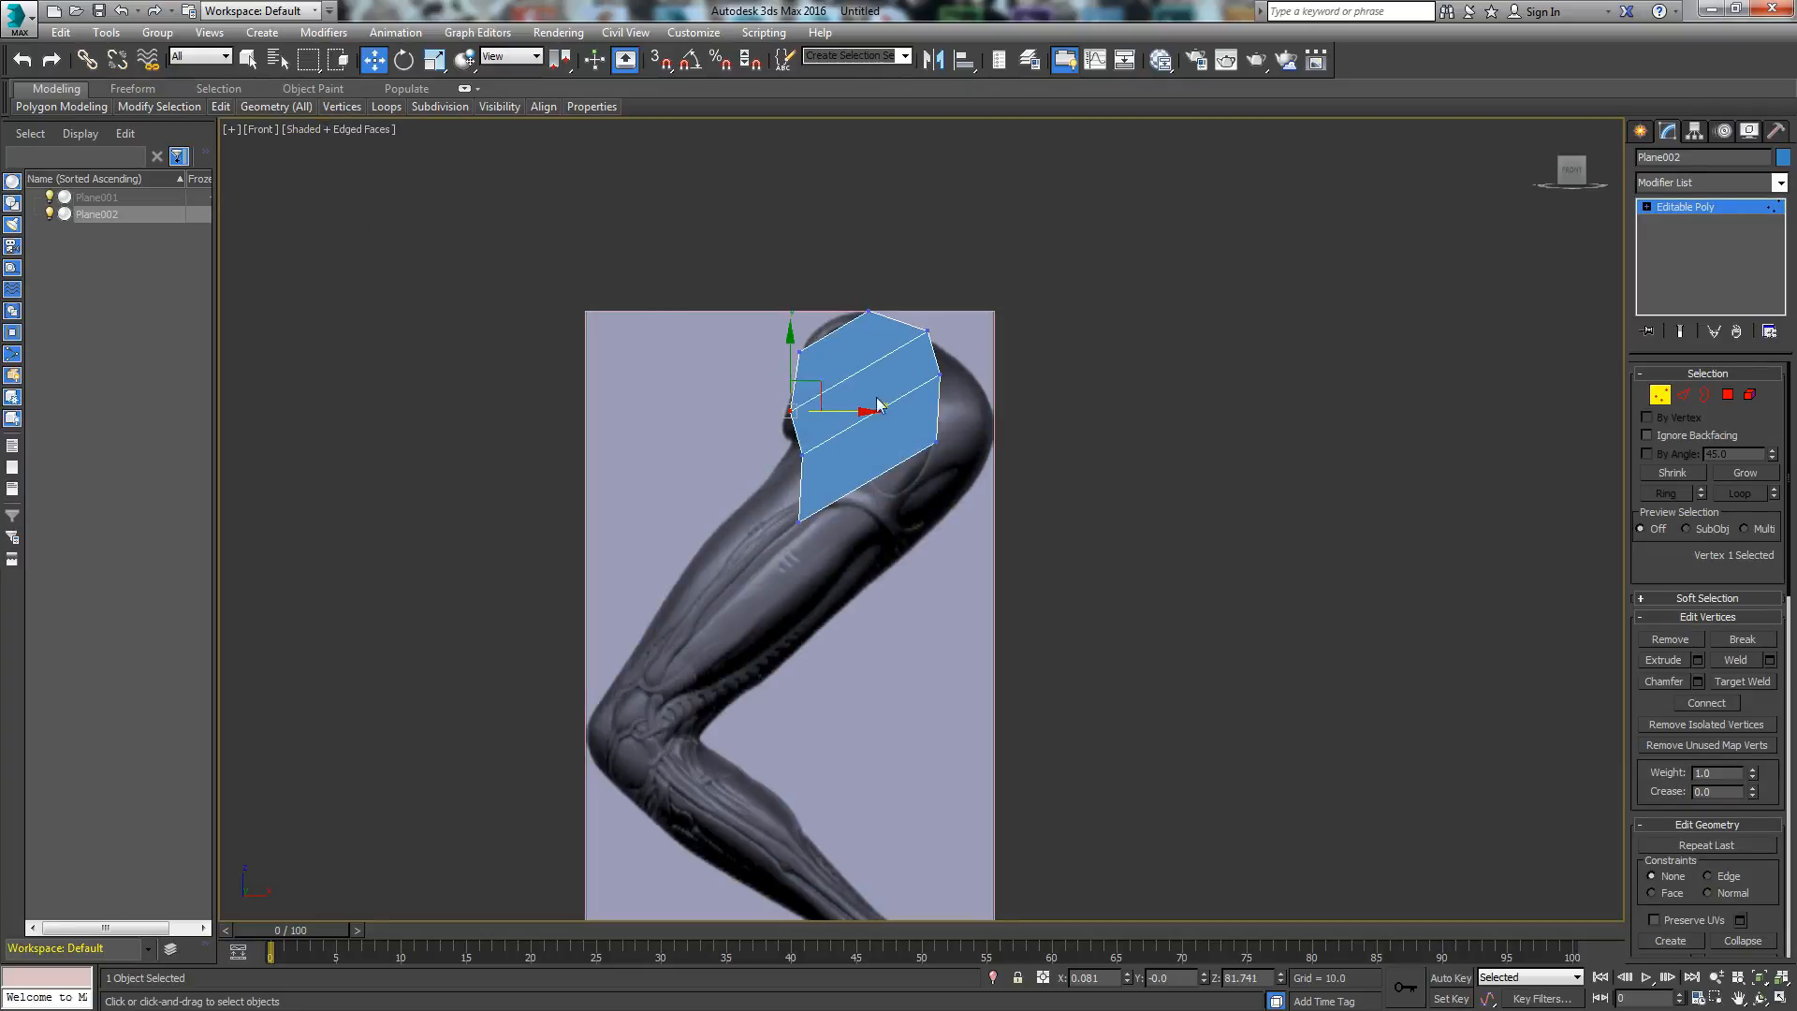
Step: Move the side vertices of the polygon strip outward and along the leg so they follow the hip and buttock outline
{"action": "left_click_drag", "start_coordinate": [927, 331], "coordinate": [976, 394]}
{"action": "left_click_drag", "start_coordinate": [800, 459], "coordinate": [794, 450]}
{"action": "left_click_drag", "start_coordinate": [936, 442], "coordinate": [1010, 440]}
{"action": "left_click_drag", "start_coordinate": [803, 519], "coordinate": [789, 423]}
{"action": "left_click", "coordinate": [810, 416]}
{"action": "left_click", "coordinate": [824, 404]}
{"action": "left_click", "coordinate": [780, 462]}
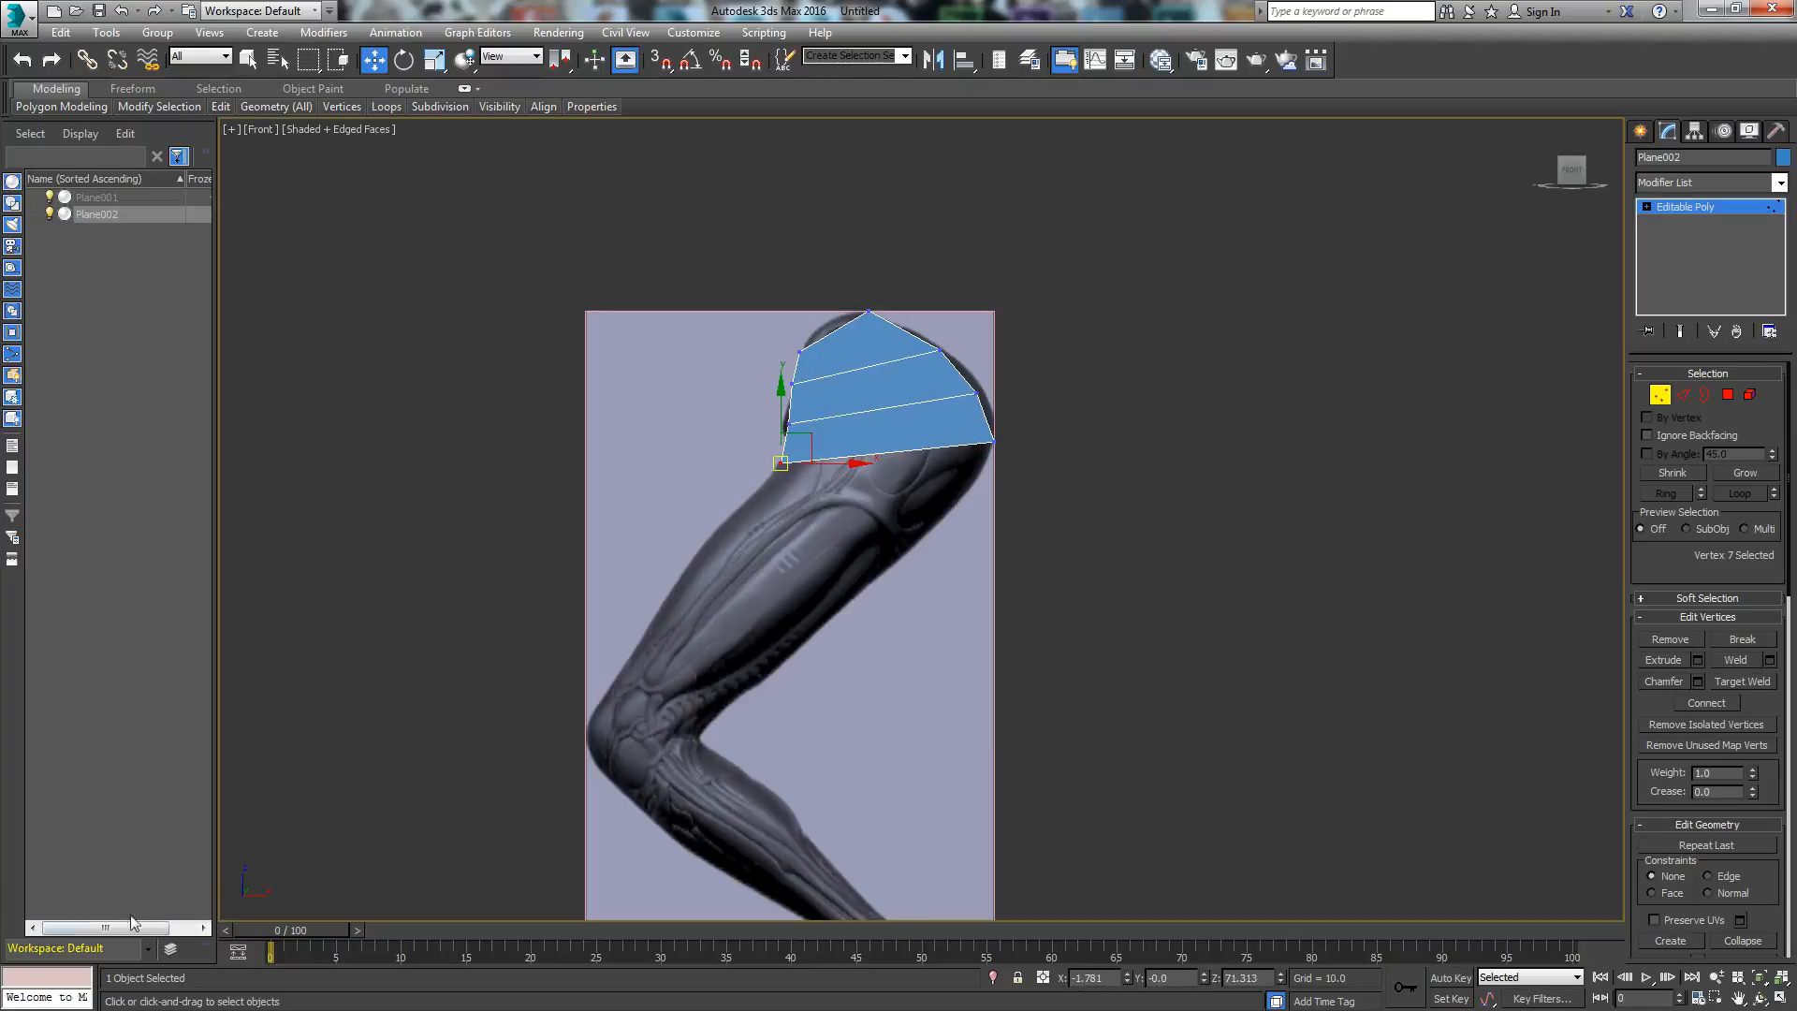
{"action": "left_click_drag", "start_coordinate": [993, 442], "coordinate": [979, 480]}
{"action": "left_click", "coordinate": [978, 395]}
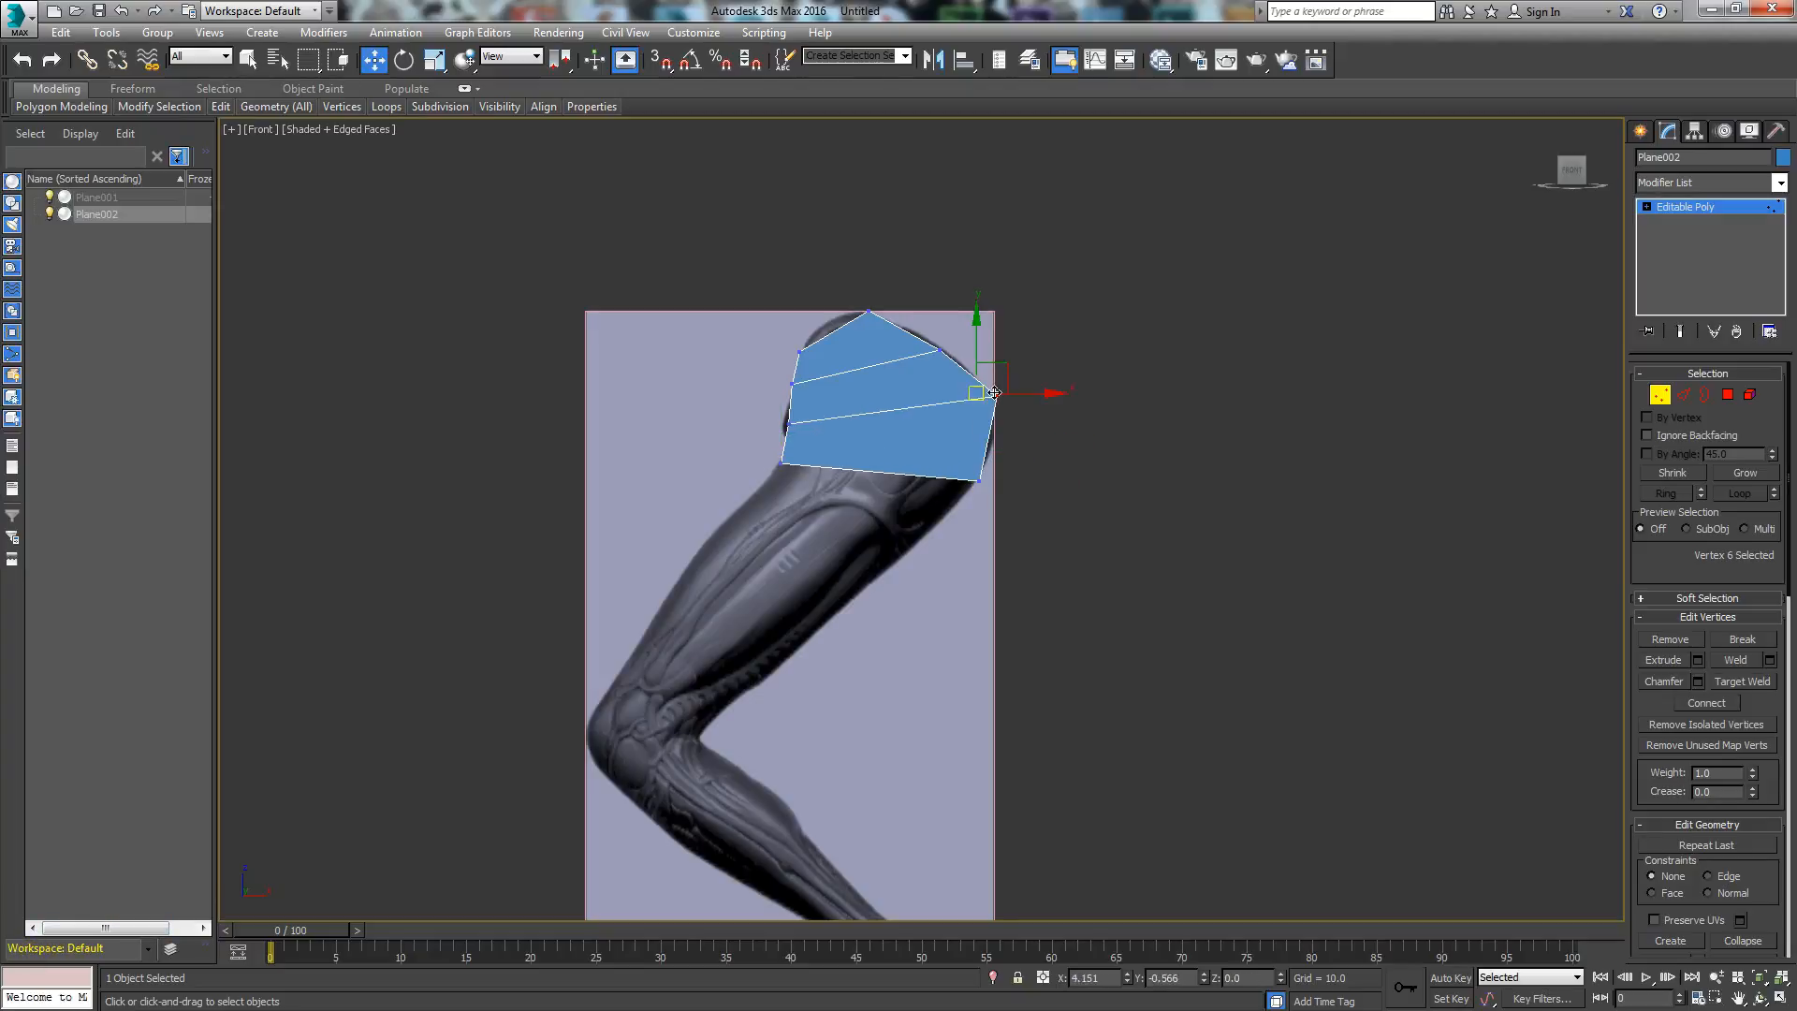
{"action": "left_click_drag", "start_coordinate": [978, 395], "coordinate": [946, 347]}
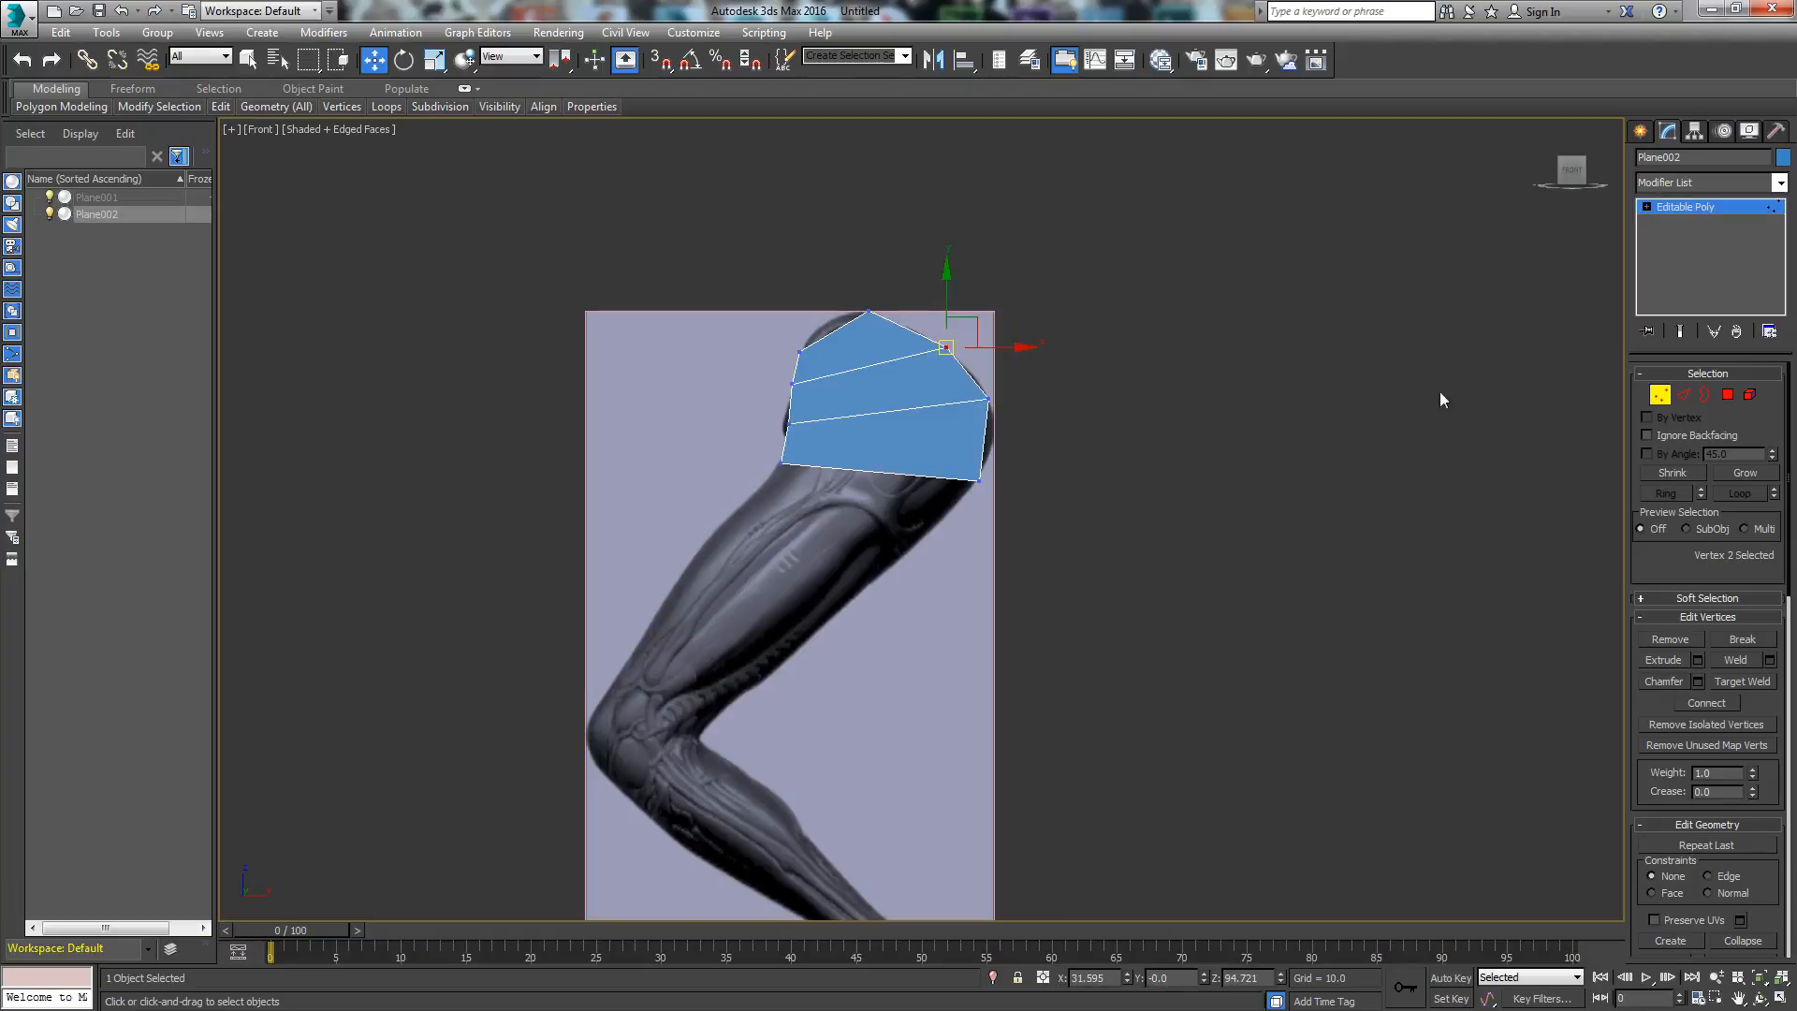
Step: Extend the strip's lower edge down the thigh with two more polygons and fit their vertices to the outline
{"action": "left_click", "coordinate": [1681, 394]}
{"action": "left_click", "coordinate": [909, 472]}
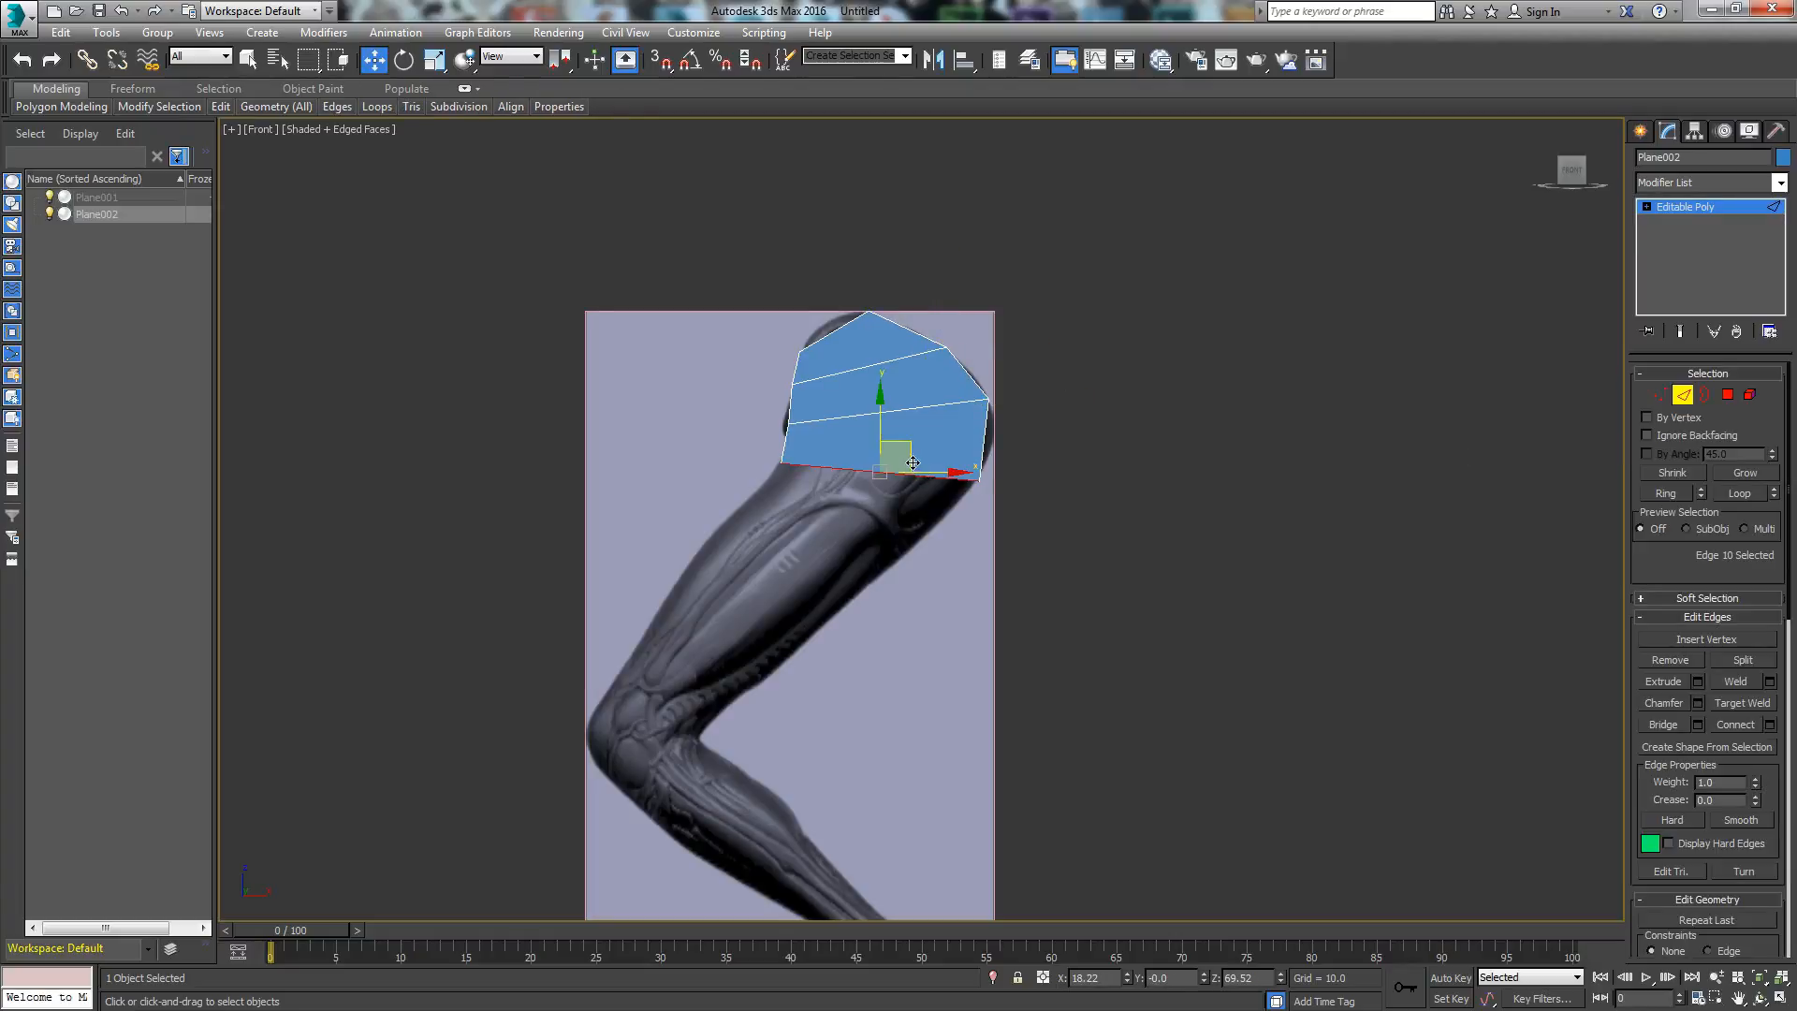
{"action": "left_click_drag", "start_coordinate": [908, 461], "coordinate": [866, 581], "text": "shift"}
{"action": "left_click", "coordinate": [1659, 394]}
{"action": "left_click", "coordinate": [938, 513]}
{"action": "left_click_drag", "start_coordinate": [744, 499], "coordinate": [782, 570]}
{"action": "left_click", "coordinate": [1682, 394]}
{"action": "left_click", "coordinate": [830, 549]}
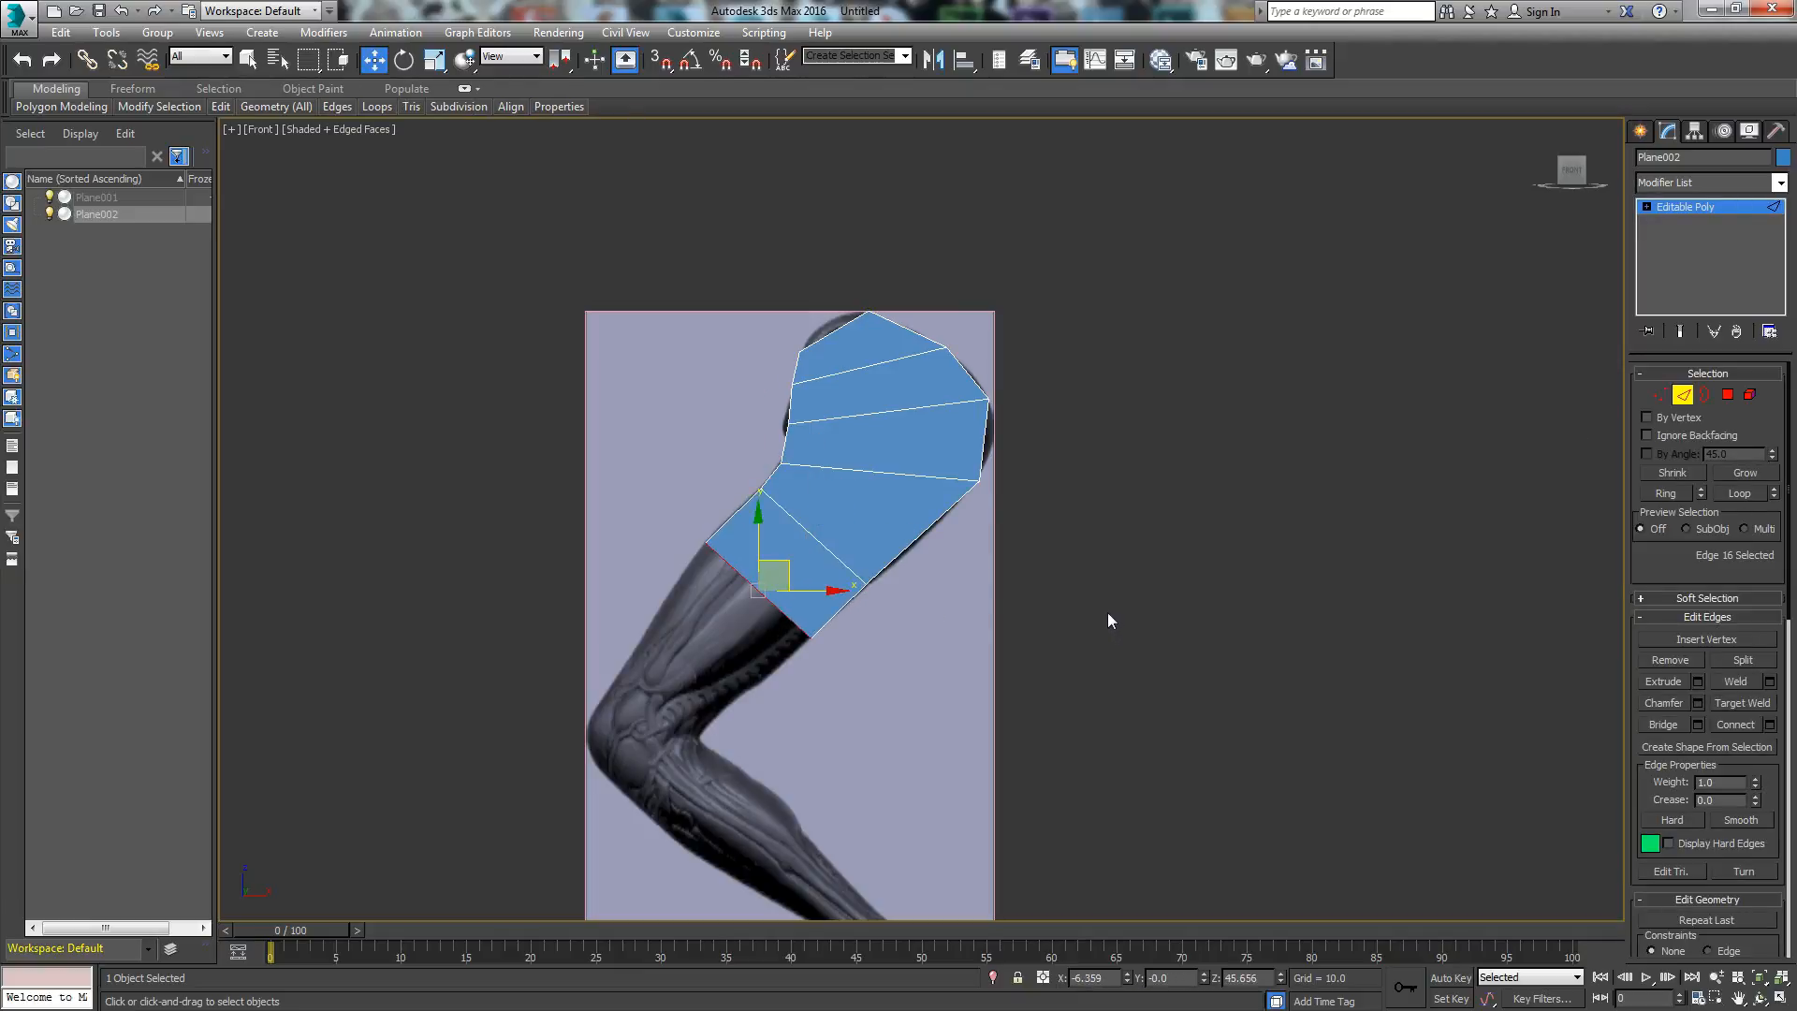
Step: Exit edge level and delete the polygon mesh traced over the hip and thigh
{"action": "middle_click_drag", "start_coordinate": [973, 622], "coordinate": [992, 523]}
{"action": "left_click", "coordinate": [1681, 394]}
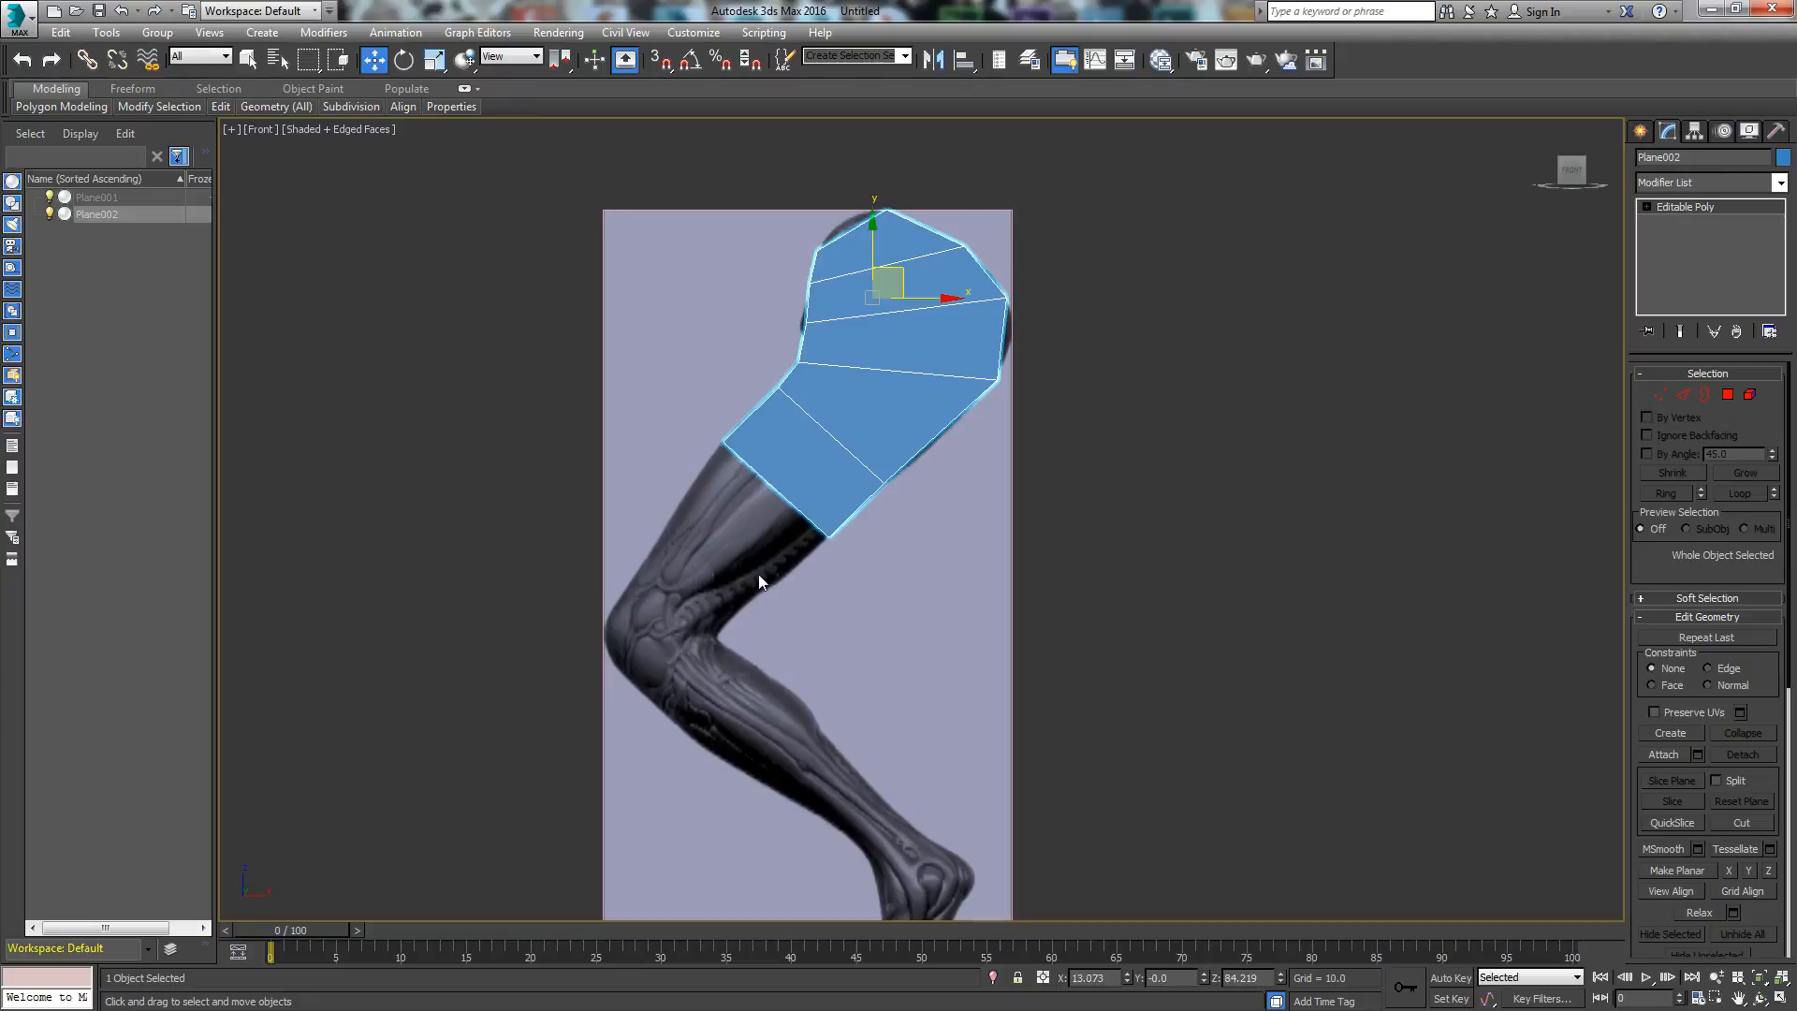
{"action": "key", "text": "Delete"}
Step: Activate the Line spline tool for tracing the leg reference in the Front viewport
{"action": "middle_click_drag", "start_coordinate": [789, 525], "coordinate": [841, 403]}
{"action": "scroll", "coordinate": [838, 509], "scroll_direction": "down", "scroll_amount": 3}
{"action": "left_click", "coordinate": [1639, 131]}
{"action": "left_click", "coordinate": [1669, 161]}
{"action": "left_click", "coordinate": [1667, 265]}
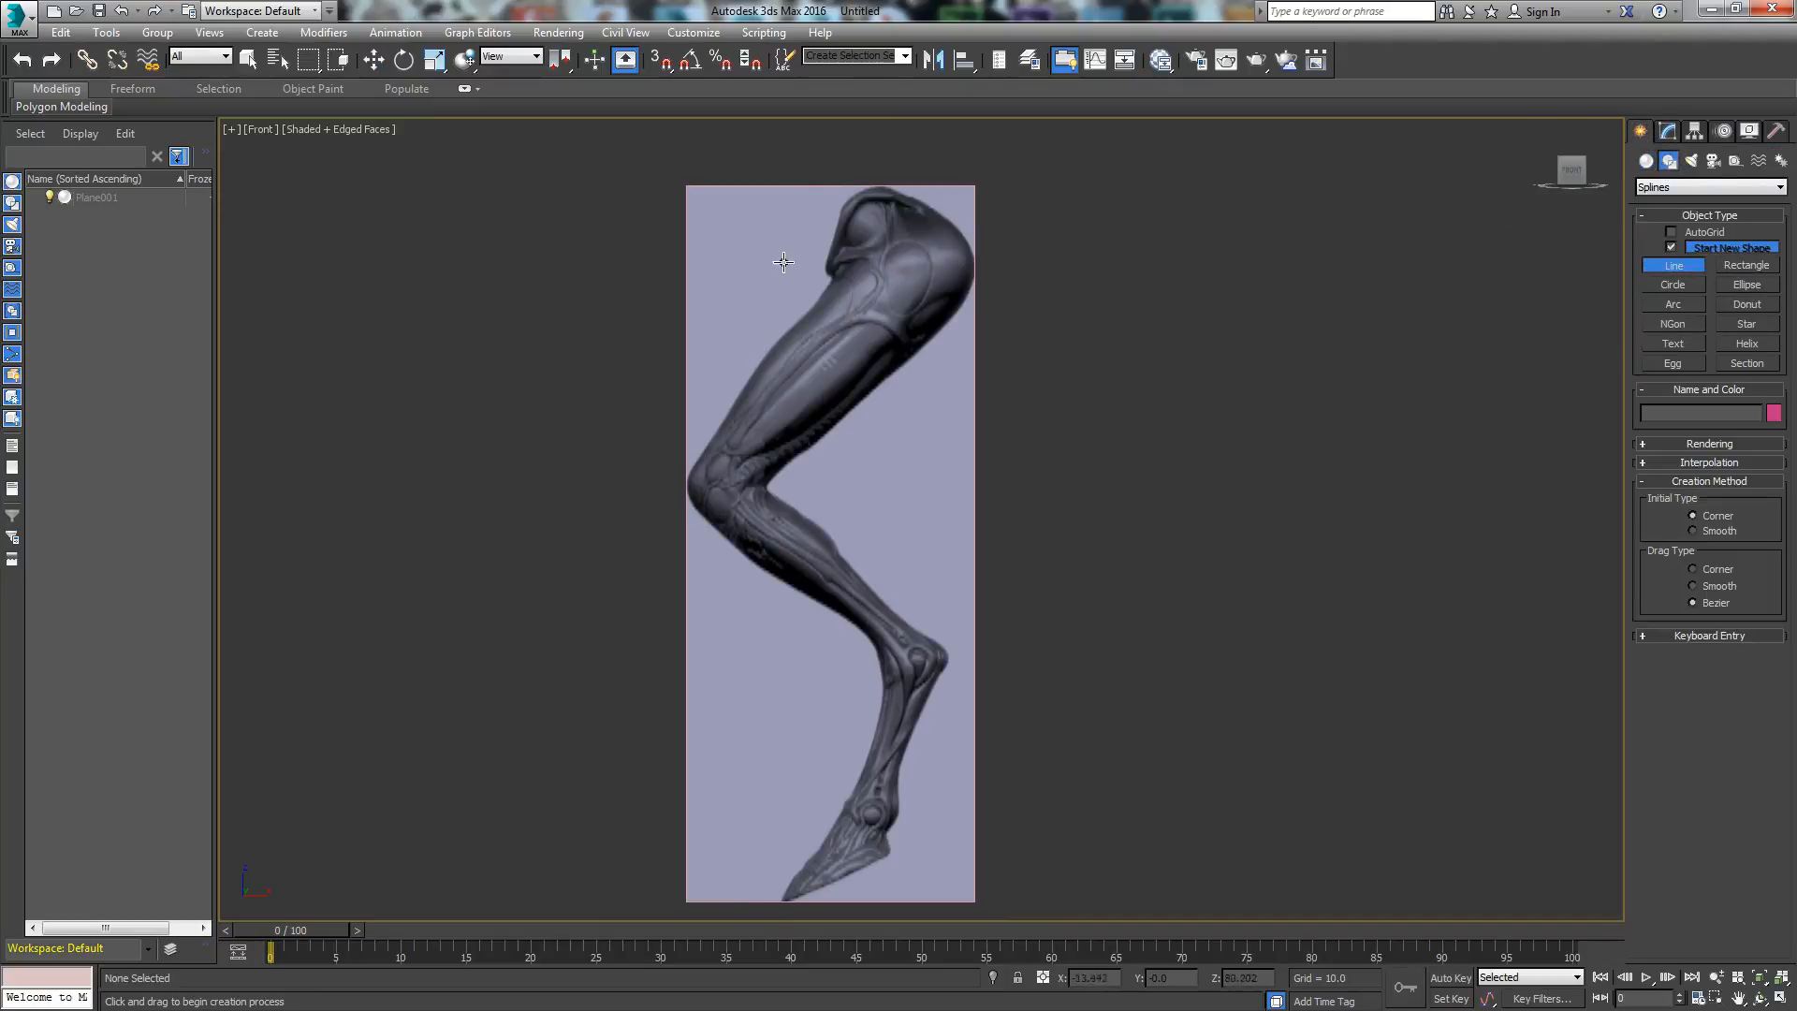
Step: Try tracing the leg's front contour from the top of the hip to just below the knee with a sparse line spline
{"action": "left_click", "coordinate": [848, 198]}
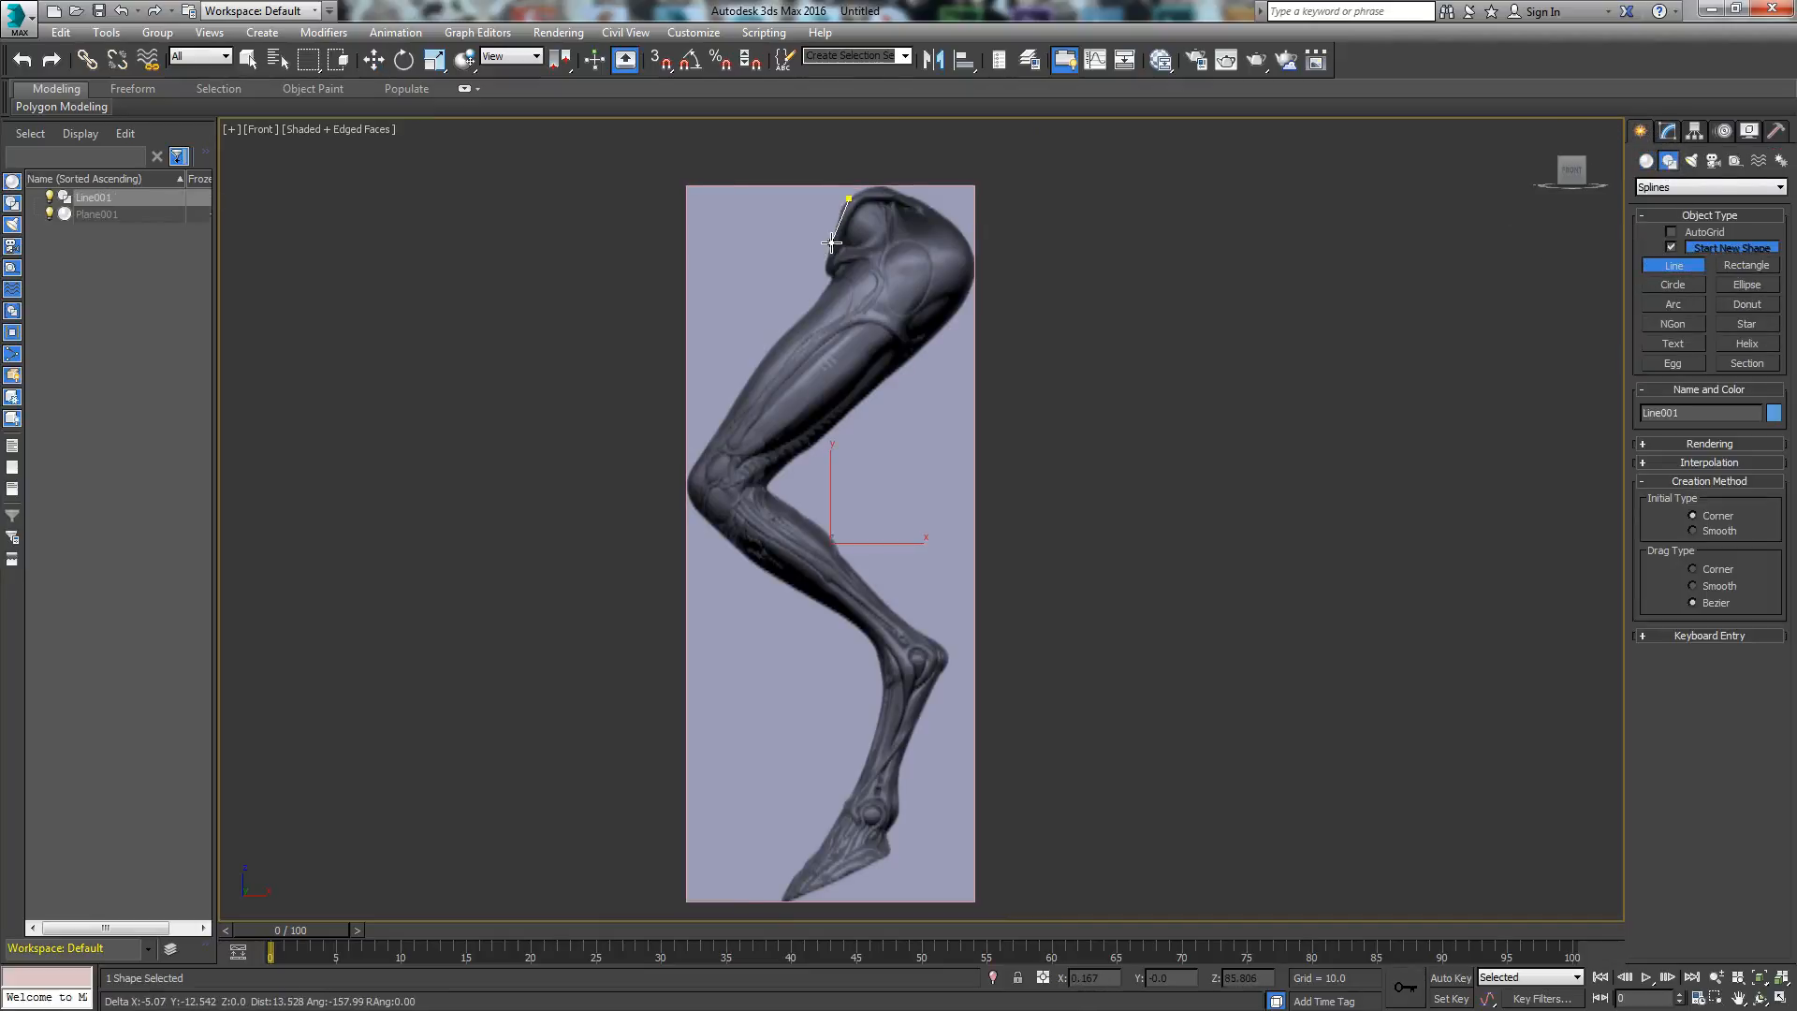
{"action": "left_click", "coordinate": [831, 243]}
{"action": "left_click", "coordinate": [827, 272]}
{"action": "left_click", "coordinate": [785, 329]}
{"action": "left_click", "coordinate": [725, 413]}
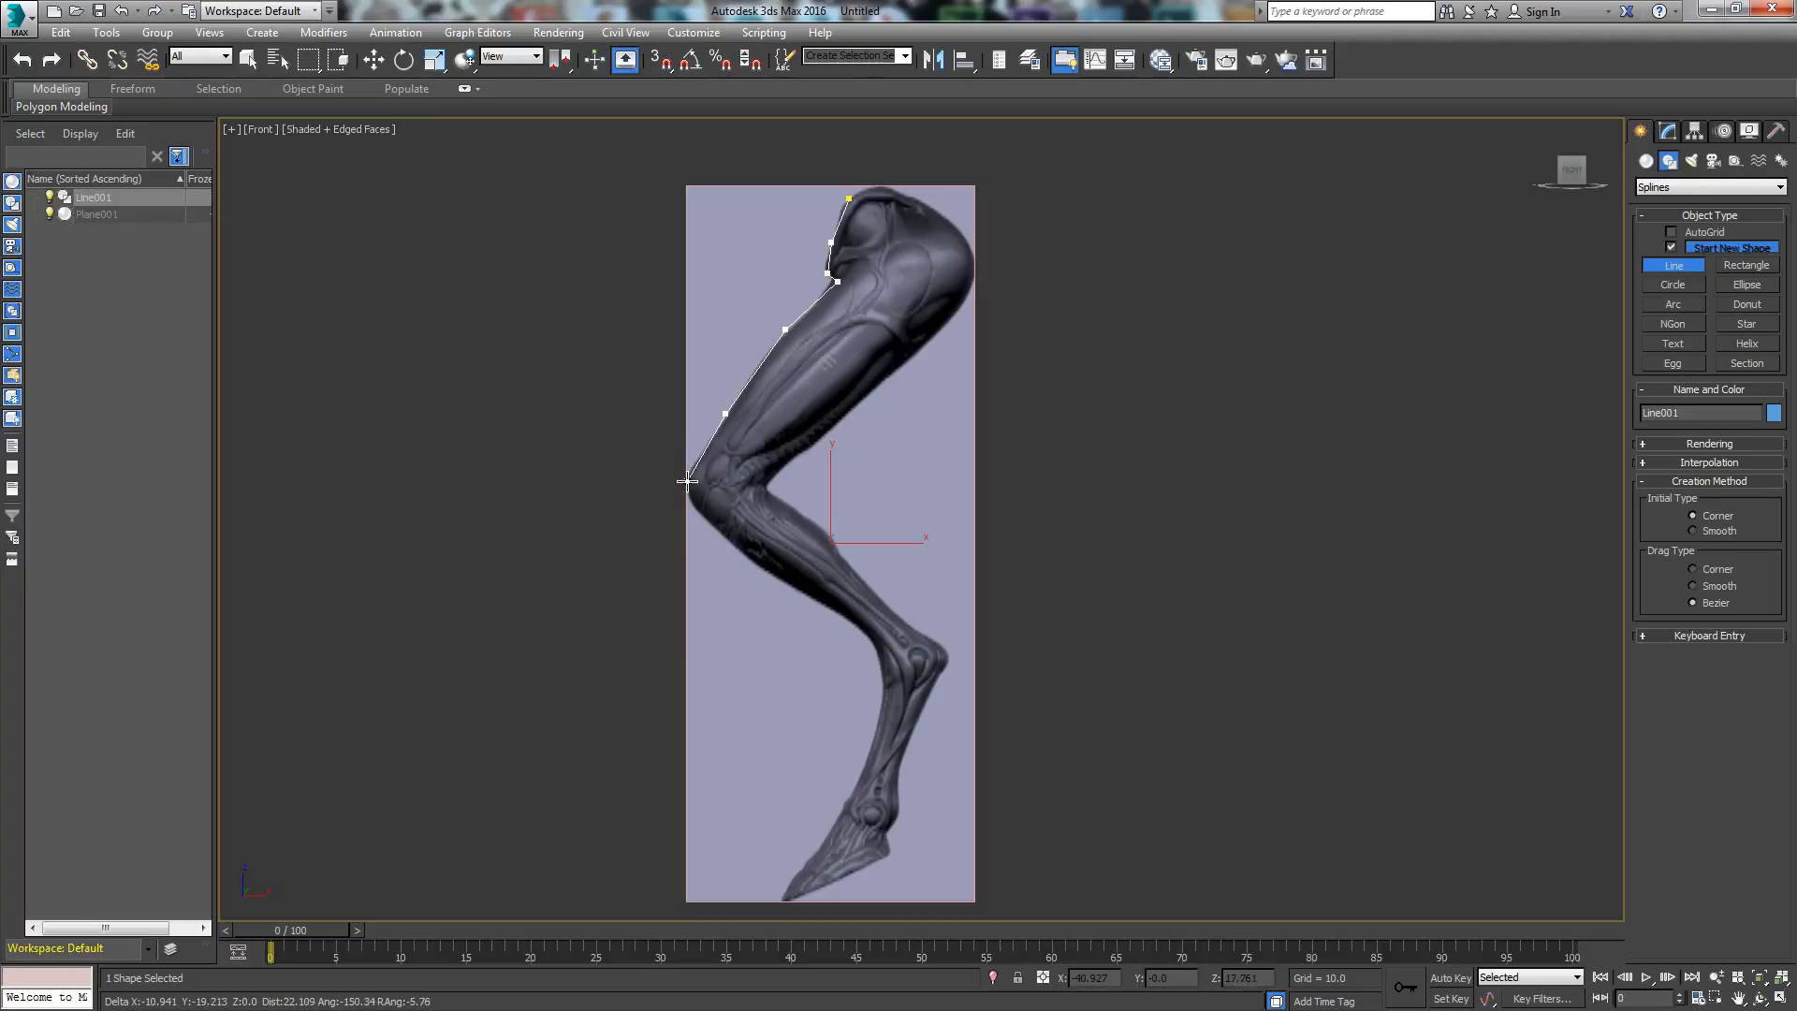
{"action": "left_click", "coordinate": [689, 470]}
{"action": "left_click", "coordinate": [686, 501]}
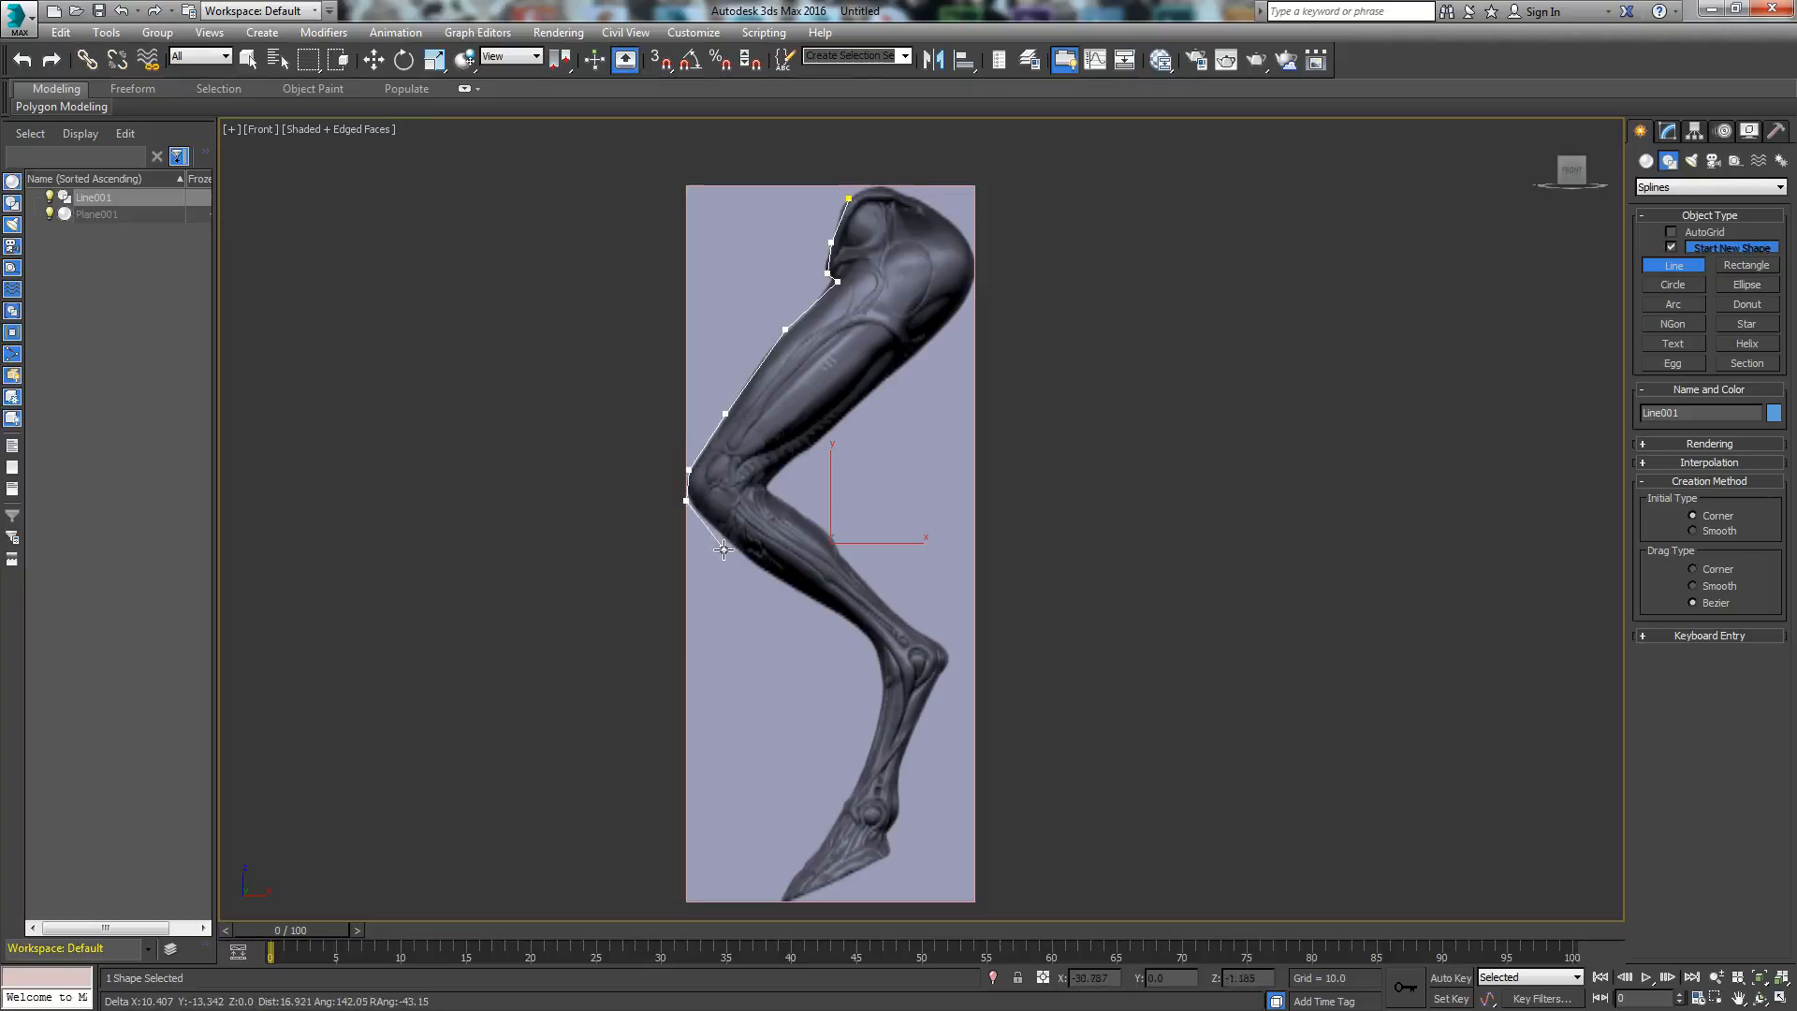
{"action": "right_click", "coordinate": [747, 559]}
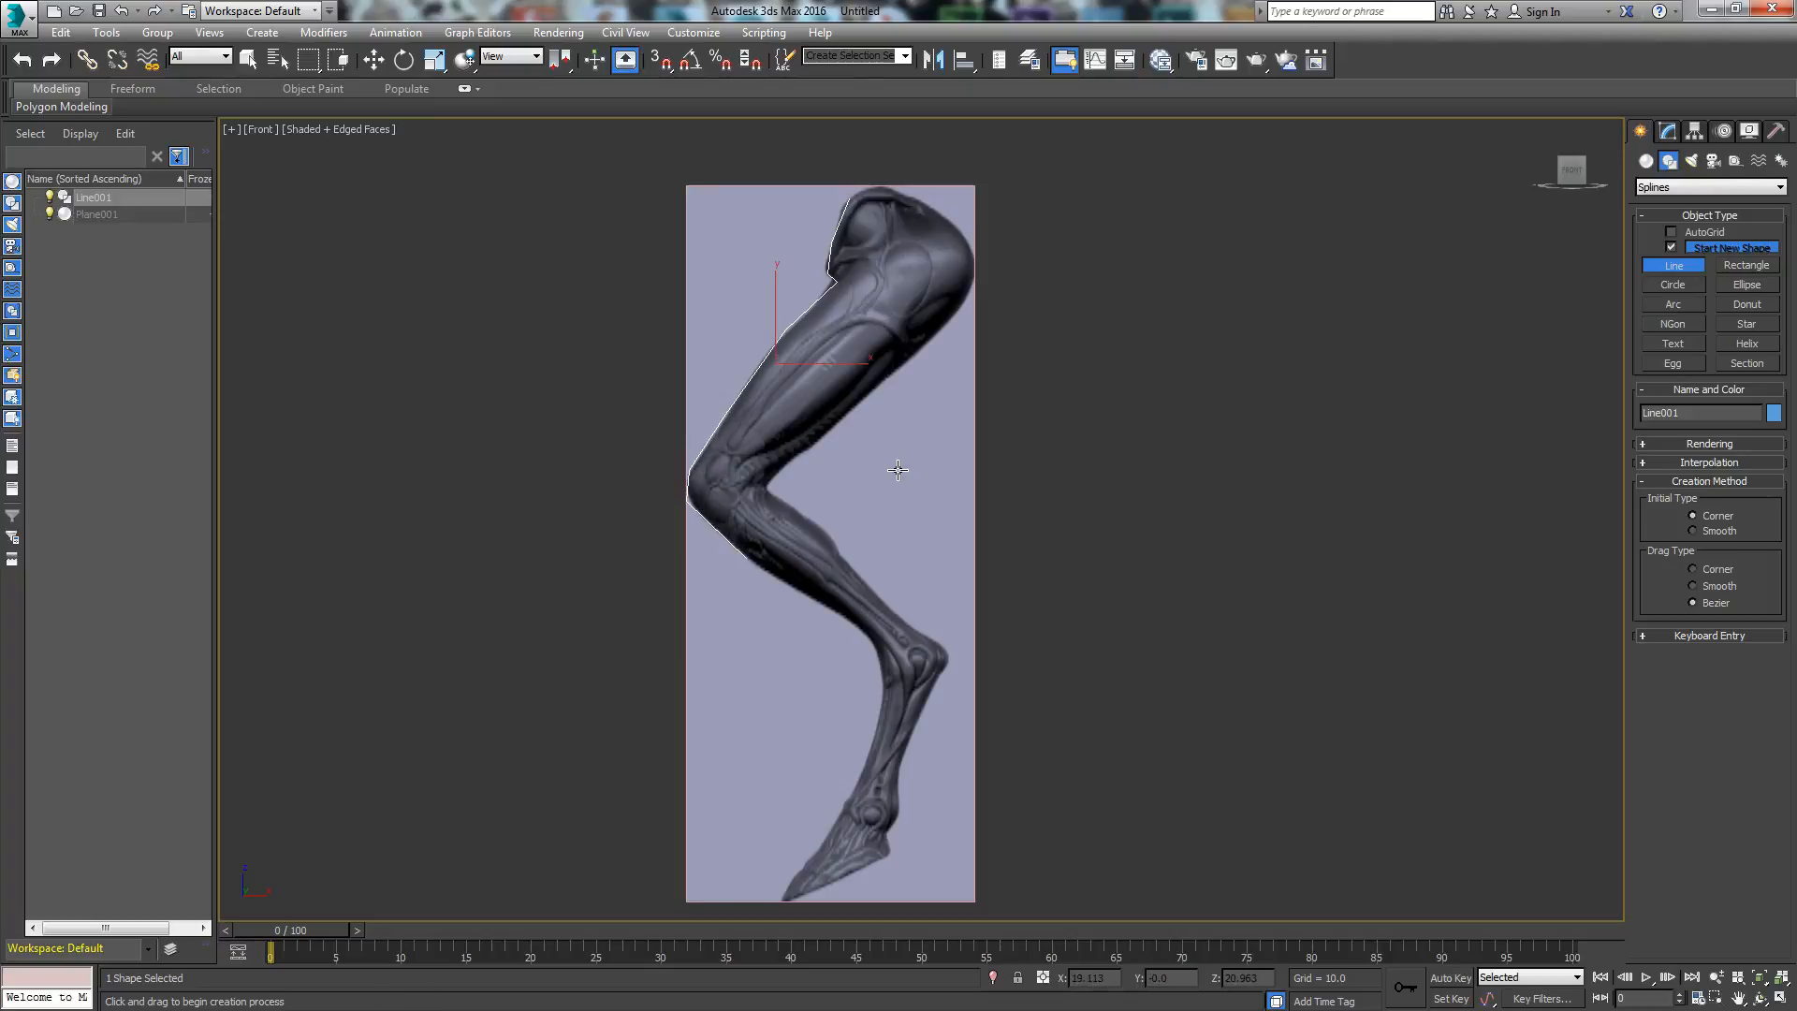
Step: Try tracing the front of the thigh from the hip towards the knee with many closely spaced line vertices, and undo it
{"action": "left_click", "coordinate": [853, 194]}
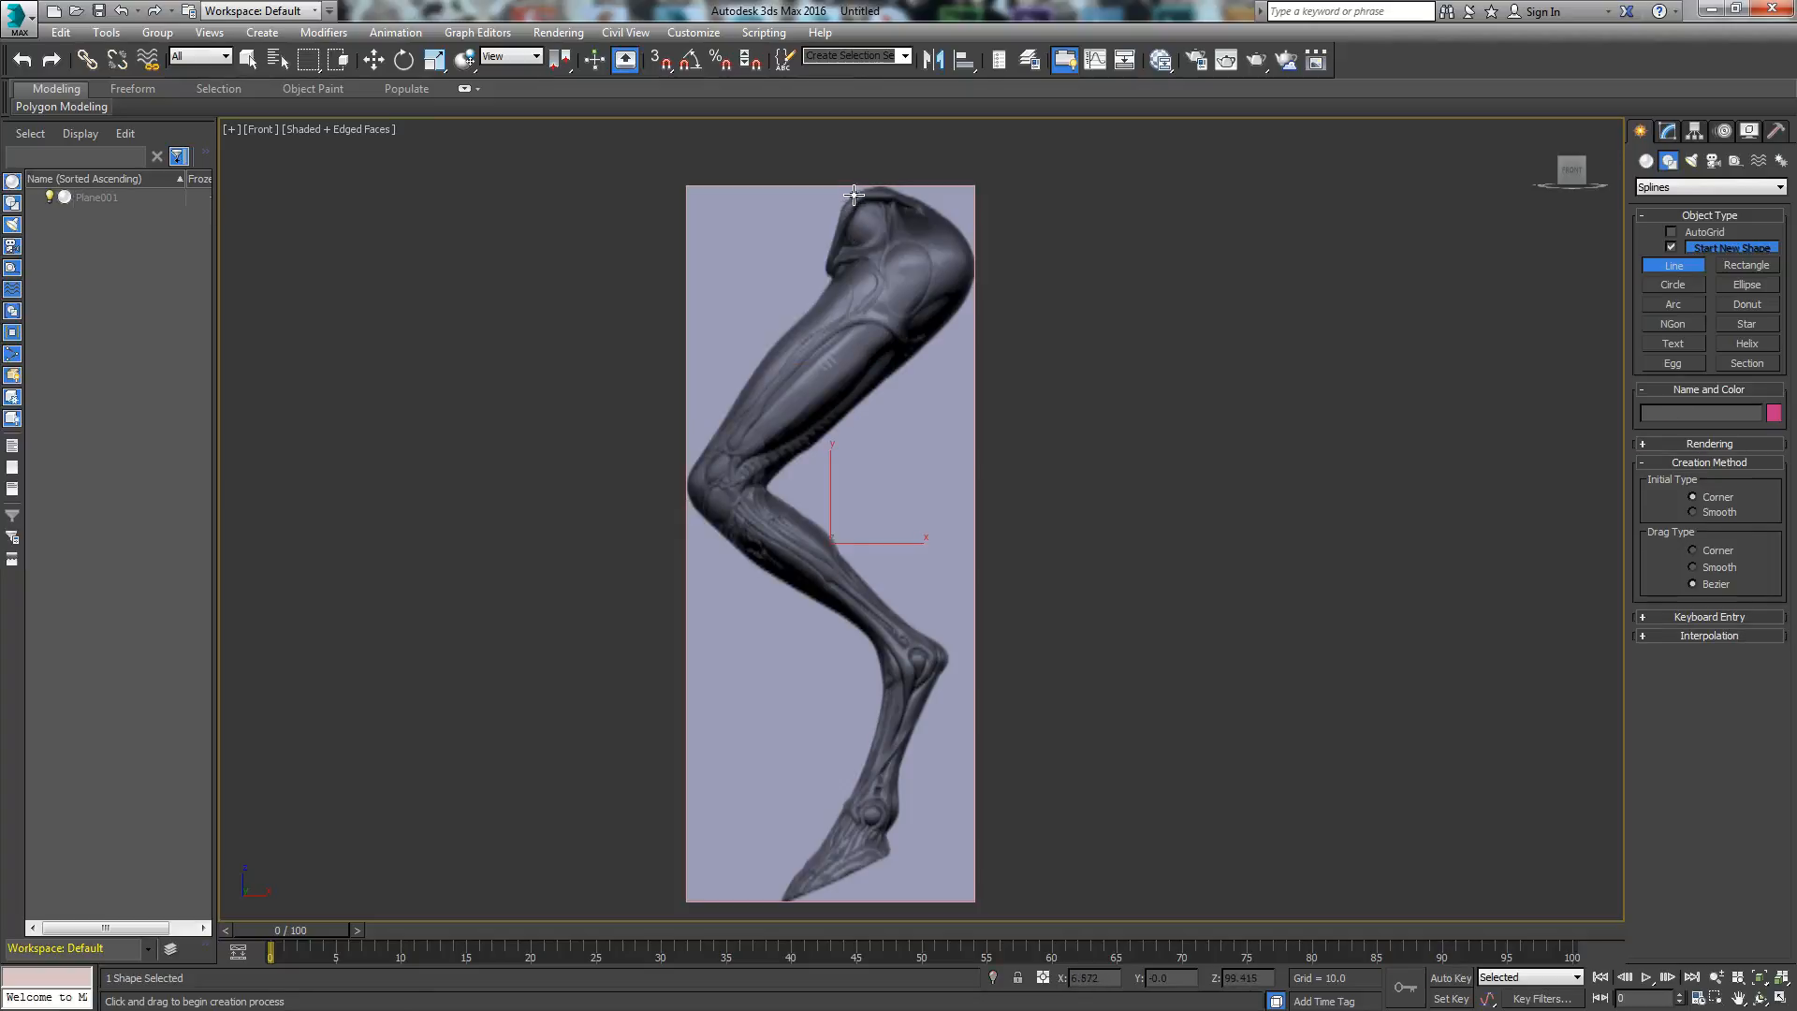
{"action": "left_click", "coordinate": [844, 211]}
{"action": "left_click", "coordinate": [835, 226]}
{"action": "left_click", "coordinate": [831, 242]}
{"action": "left_click", "coordinate": [828, 255]}
{"action": "left_click", "coordinate": [825, 268]}
{"action": "left_click", "coordinate": [831, 278]}
{"action": "left_click", "coordinate": [820, 300]}
{"action": "left_click", "coordinate": [811, 310]}
{"action": "left_click", "coordinate": [802, 318]}
{"action": "left_click", "coordinate": [795, 326]}
{"action": "left_click", "coordinate": [788, 333]}
{"action": "left_click", "coordinate": [780, 341]}
{"action": "left_click", "coordinate": [775, 346]}
{"action": "left_click", "coordinate": [770, 352]}
{"action": "left_click", "coordinate": [749, 388]}
{"action": "left_click", "coordinate": [740, 402]}
{"action": "left_click", "coordinate": [731, 415]}
{"action": "left_click", "coordinate": [720, 428]}
{"action": "left_click", "coordinate": [711, 438]}
{"action": "right_click", "coordinate": [708, 446]}
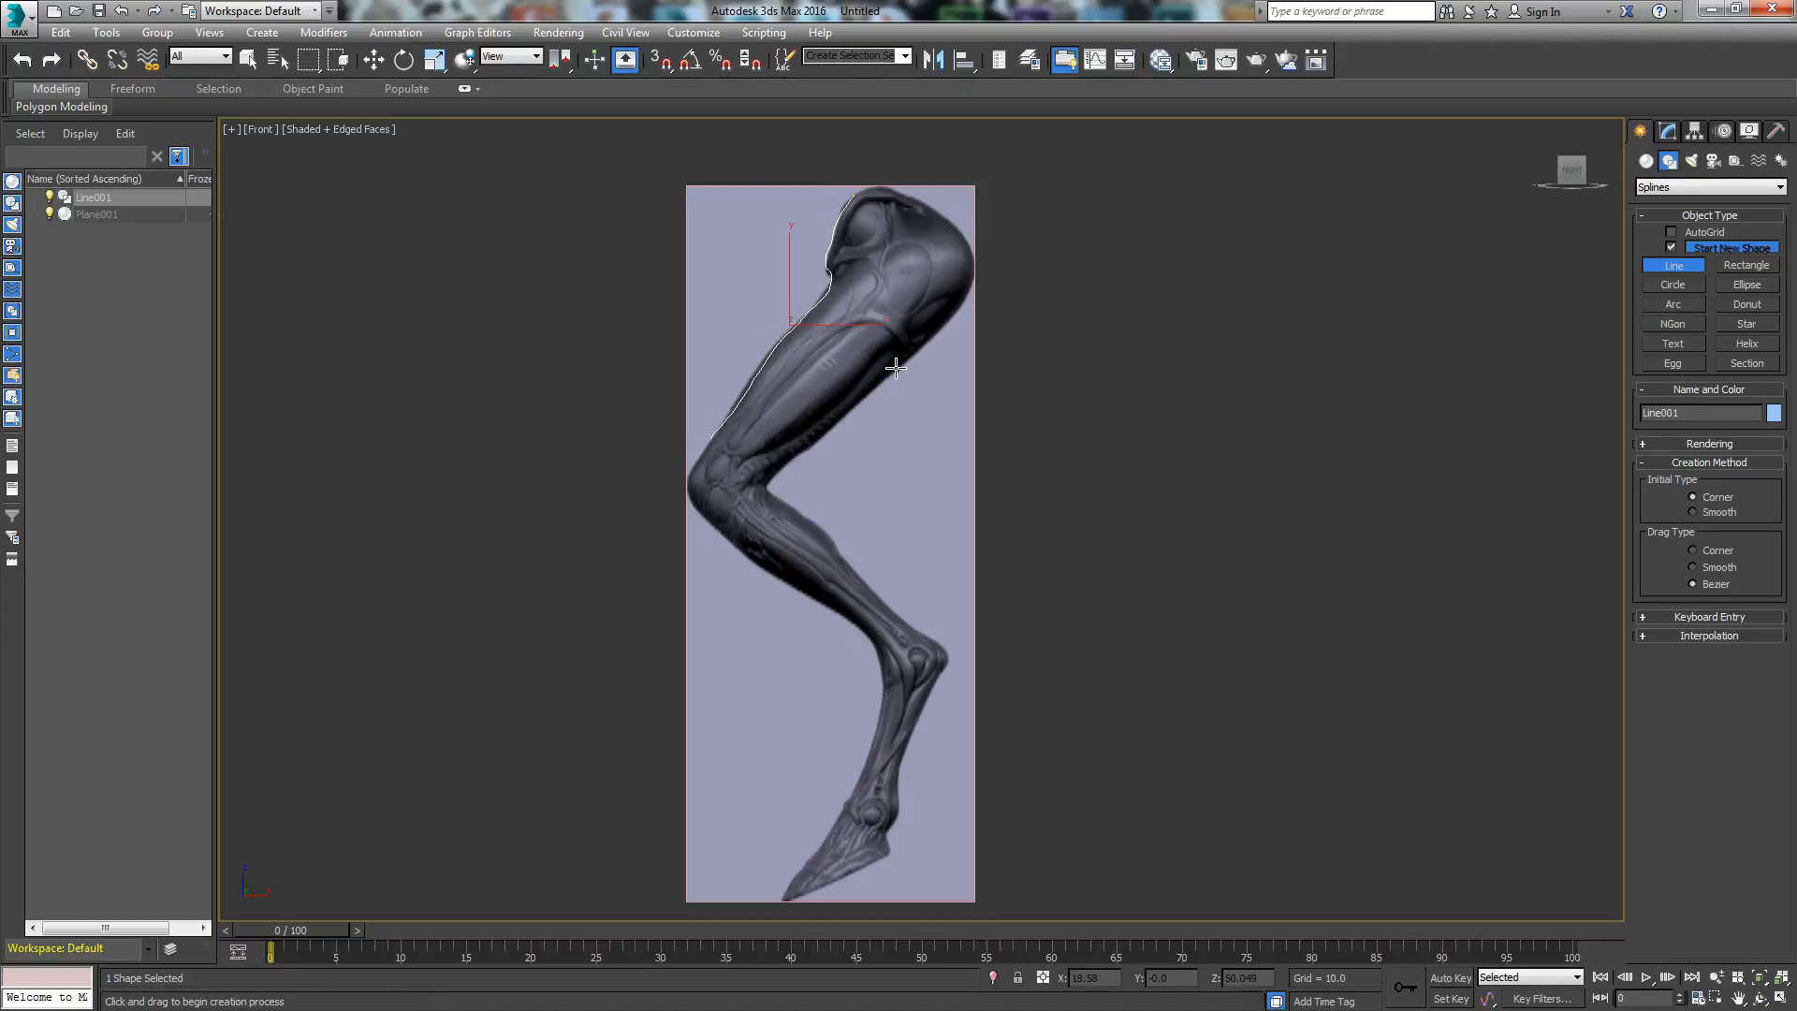
{"action": "key", "text": "ctrl+z"}
Step: Try tracing the front of the hip and thigh down to the knee with fewer line vertices, and undo that line
{"action": "left_click", "coordinate": [860, 196]}
{"action": "left_click", "coordinate": [831, 238]}
{"action": "left_click", "coordinate": [828, 271]}
{"action": "left_click", "coordinate": [837, 280]}
{"action": "left_click", "coordinate": [807, 312]}
{"action": "left_click", "coordinate": [787, 332]}
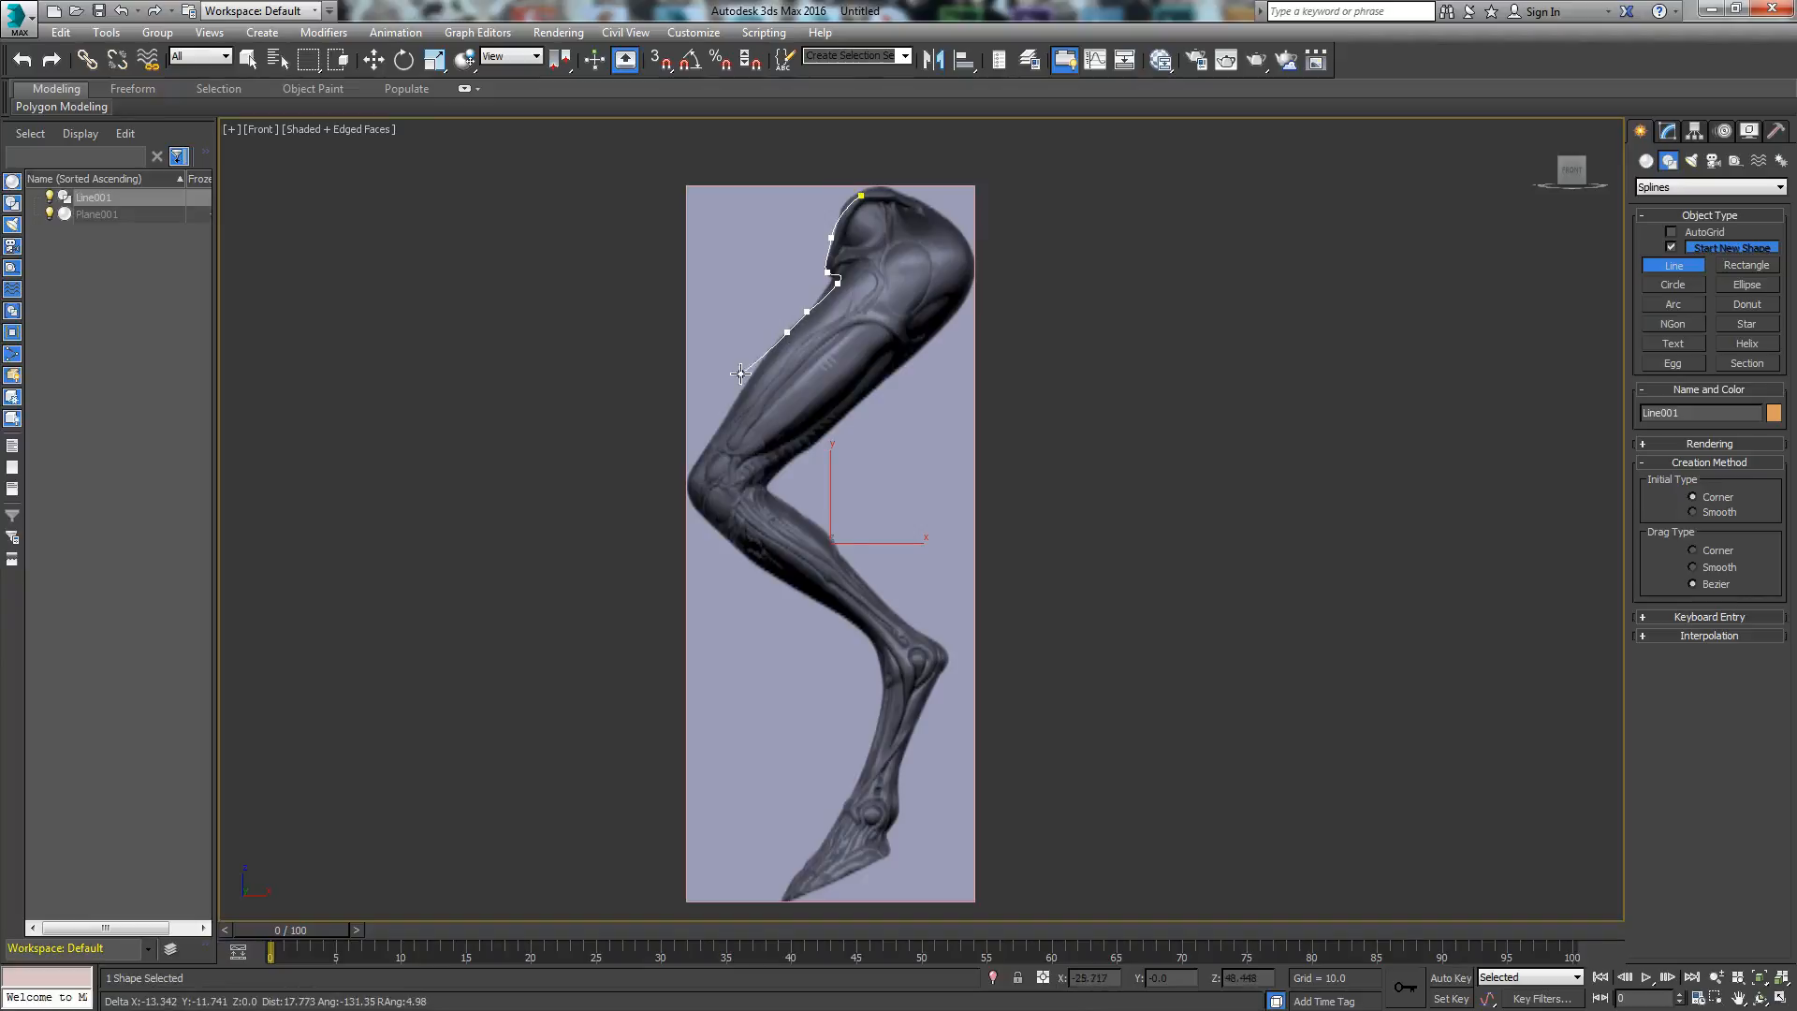
{"action": "left_click_drag", "start_coordinate": [711, 437], "coordinate": [713, 503]}
{"action": "right_click", "coordinate": [714, 508]}
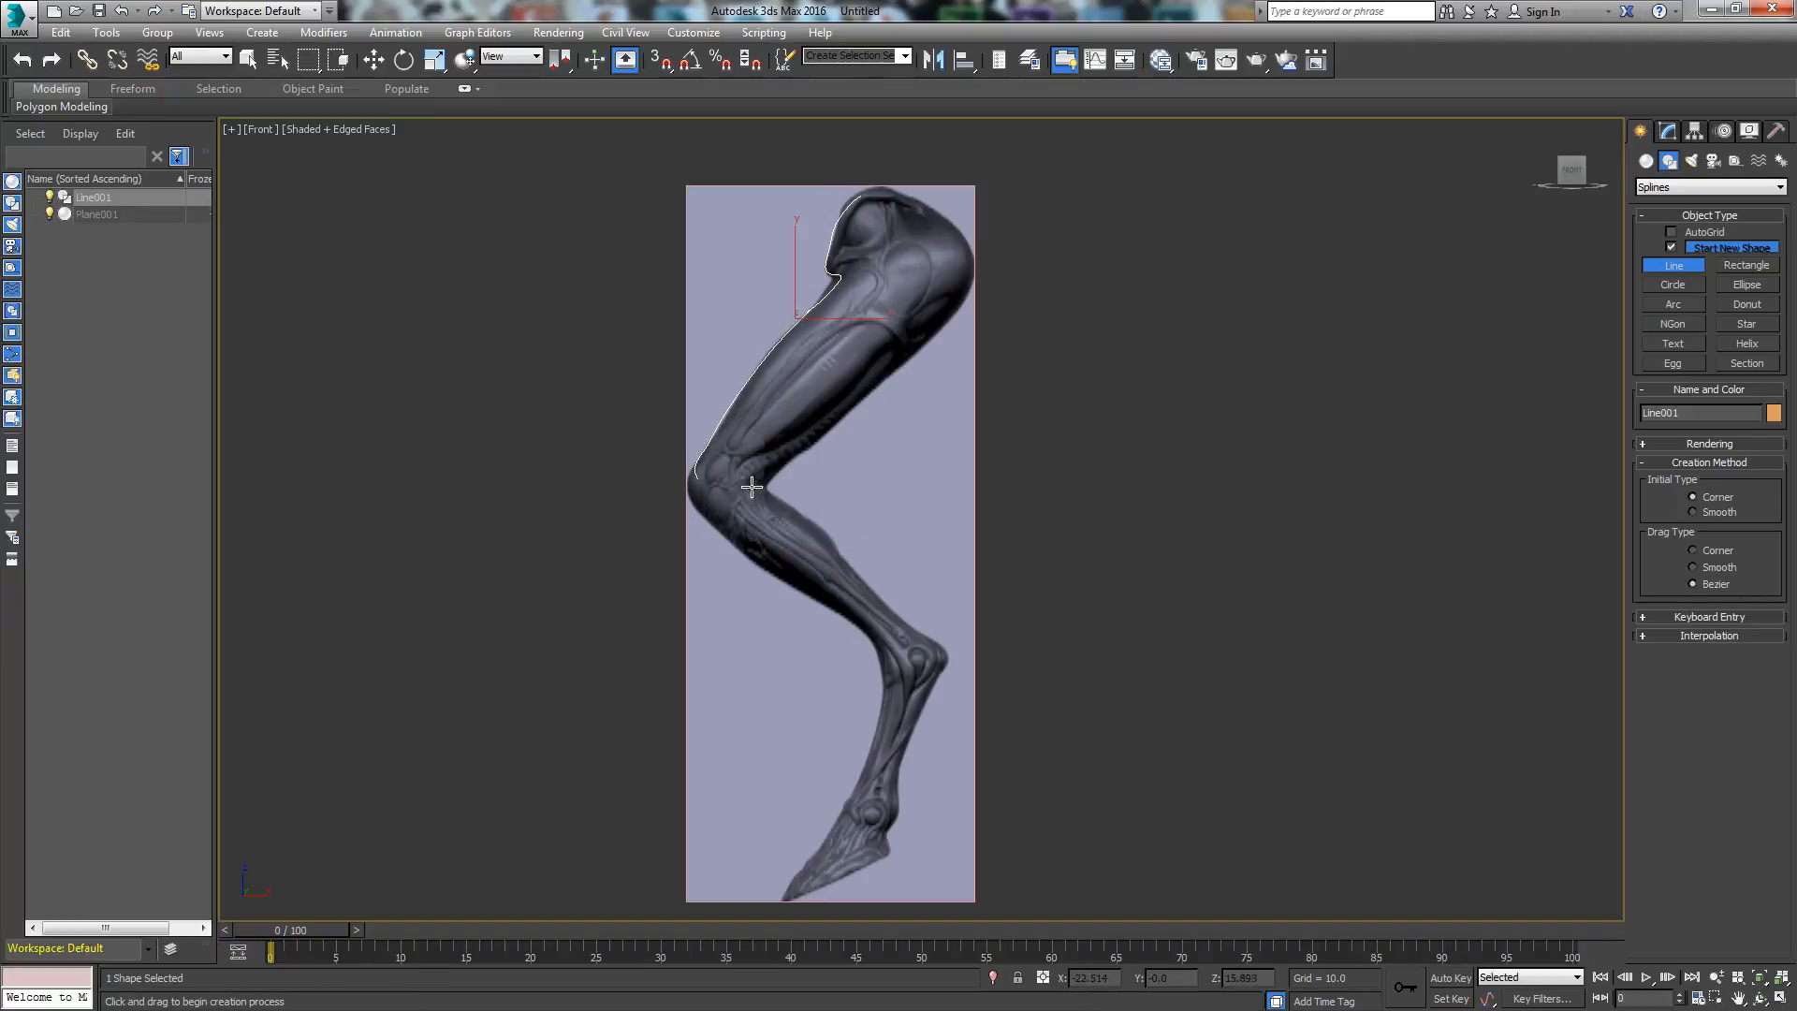
{"action": "key", "text": "ctrl+z"}
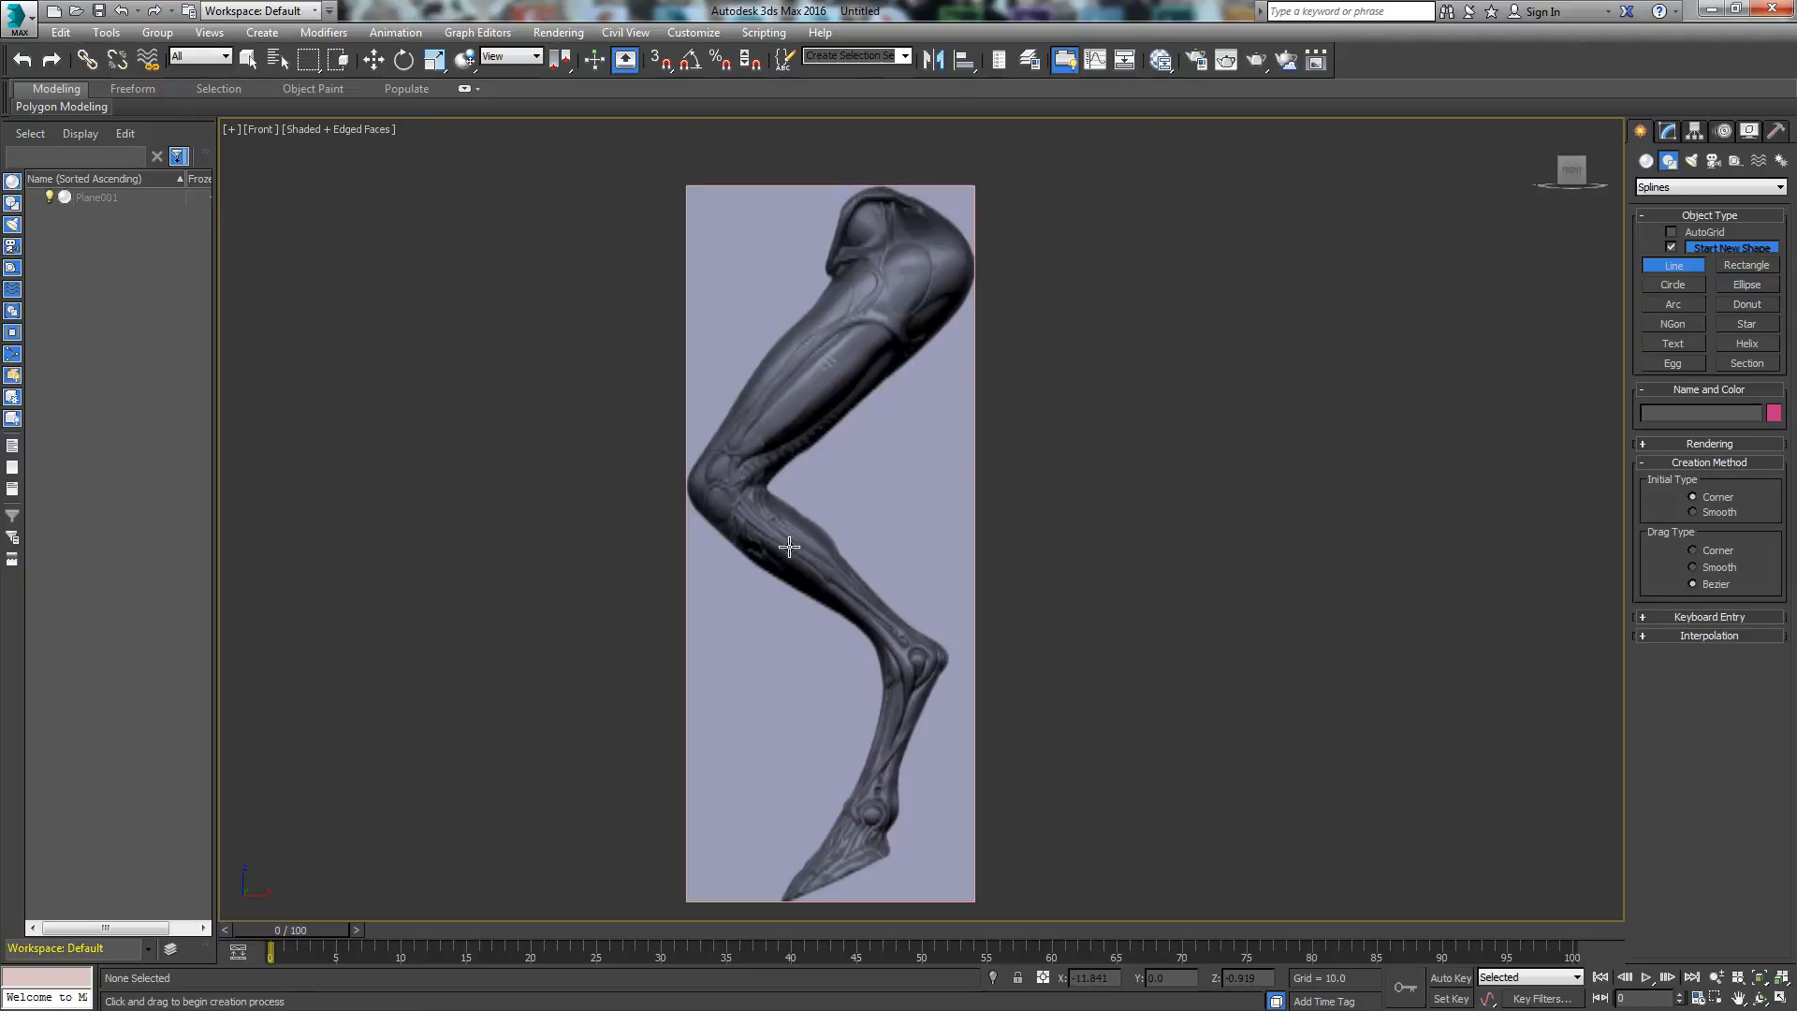
Step: Draw a 13-vertex line spline along the leg's front contour from the top of the hip past the knee to the toe tip
{"action": "left_click", "coordinate": [848, 199]}
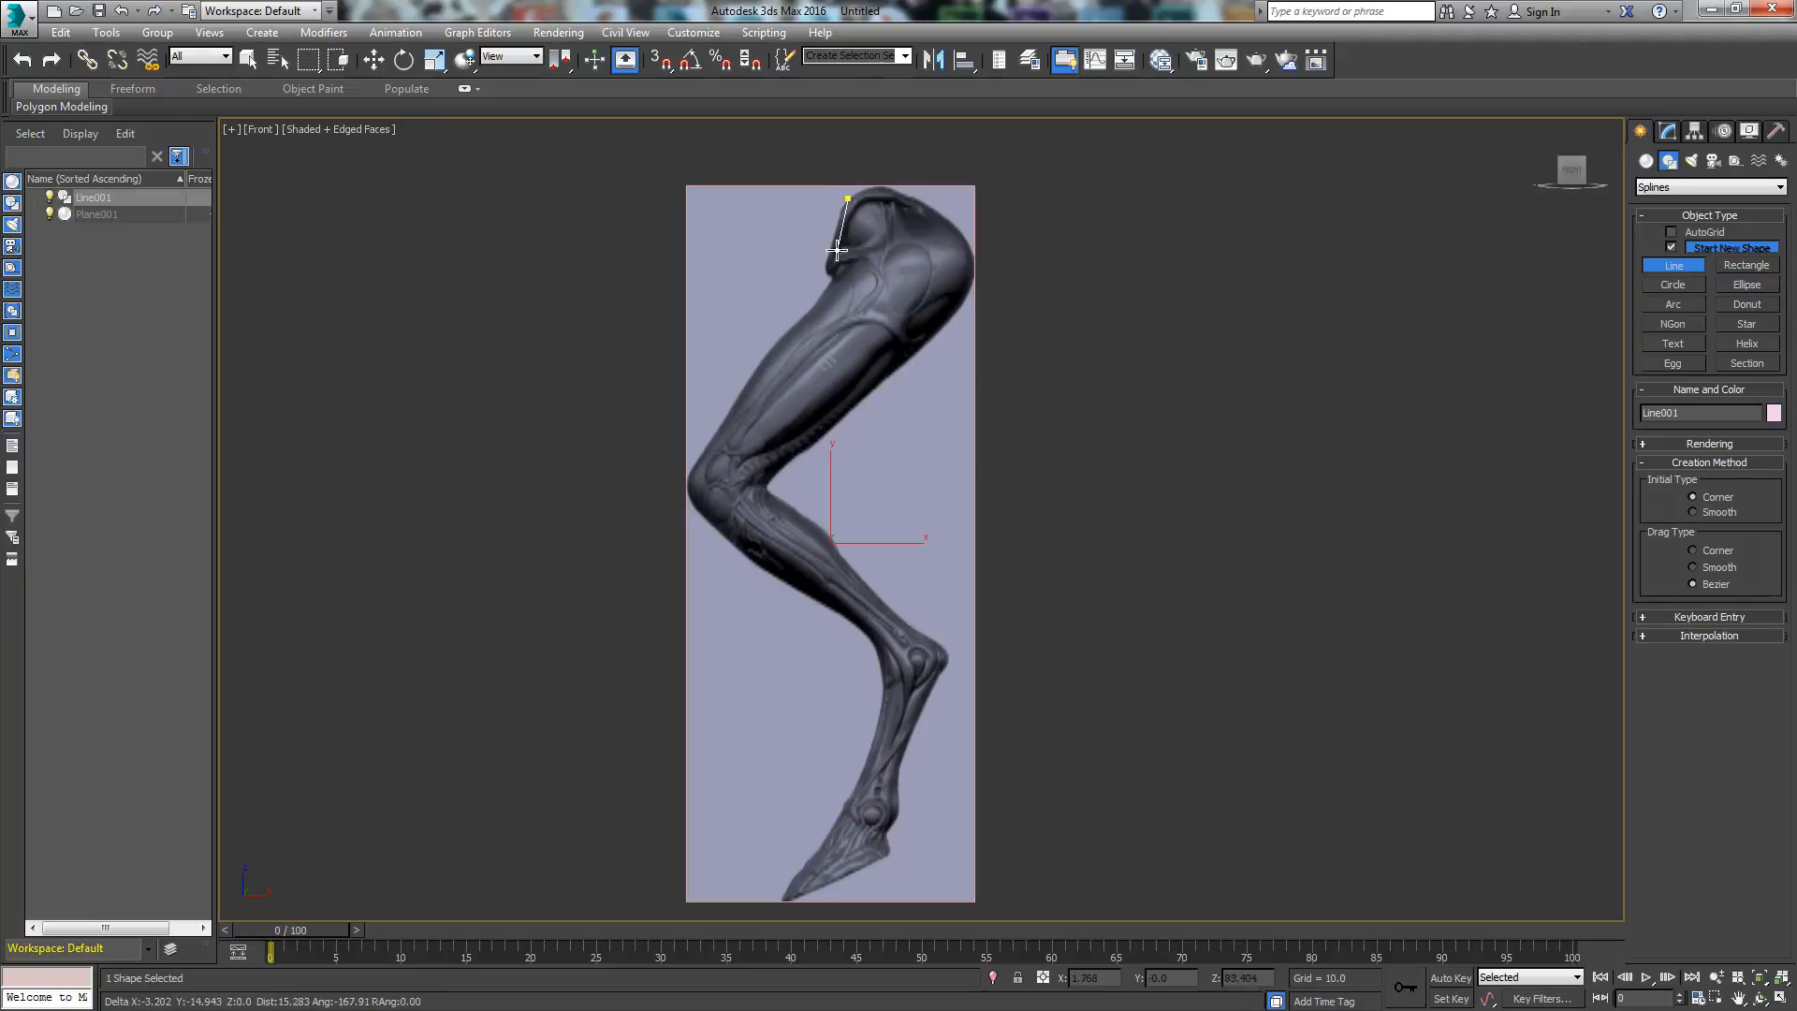
{"action": "left_click", "coordinate": [828, 252]}
{"action": "left_click", "coordinate": [831, 276]}
{"action": "left_click", "coordinate": [776, 344]}
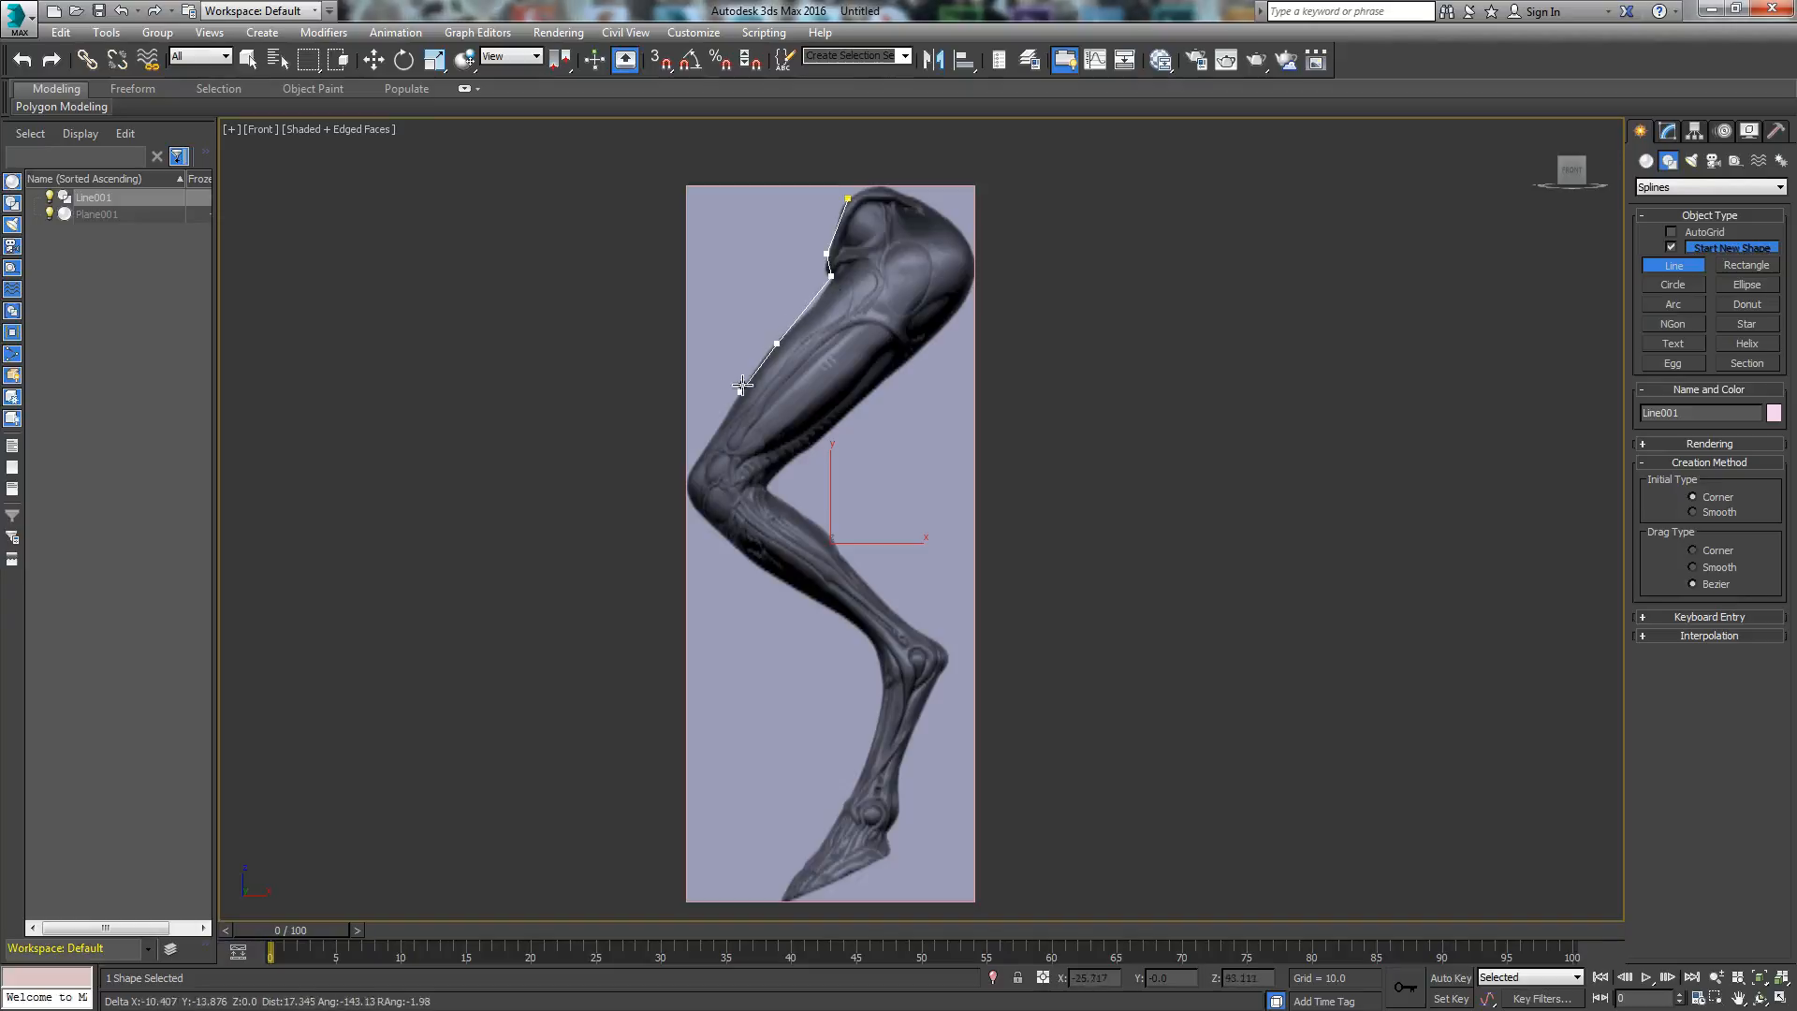
{"action": "left_click", "coordinate": [715, 428]}
{"action": "left_click", "coordinate": [689, 476]}
{"action": "left_click", "coordinate": [691, 508]}
{"action": "left_click", "coordinate": [762, 573]}
{"action": "left_click", "coordinate": [862, 631]}
{"action": "left_click", "coordinate": [885, 690]}
{"action": "left_click", "coordinate": [863, 776]}
{"action": "left_click", "coordinate": [820, 844]}
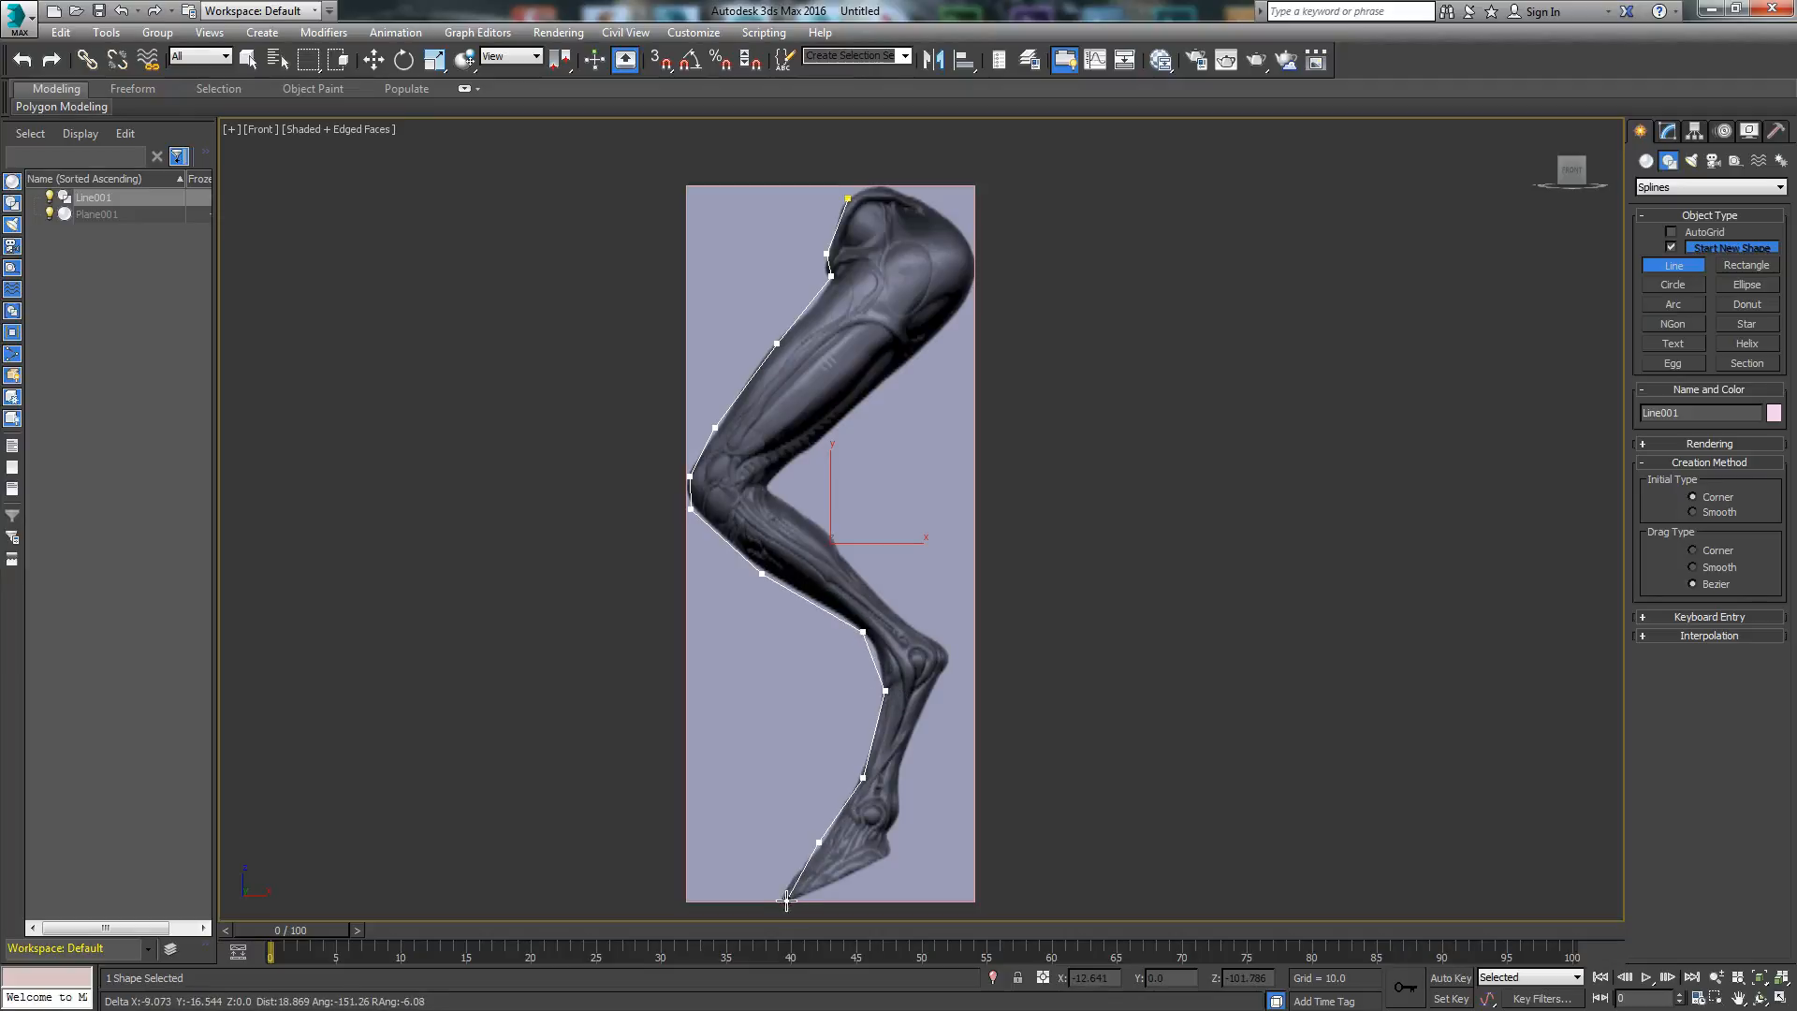
{"action": "left_click", "coordinate": [779, 900]}
{"action": "right_click", "coordinate": [779, 901]}
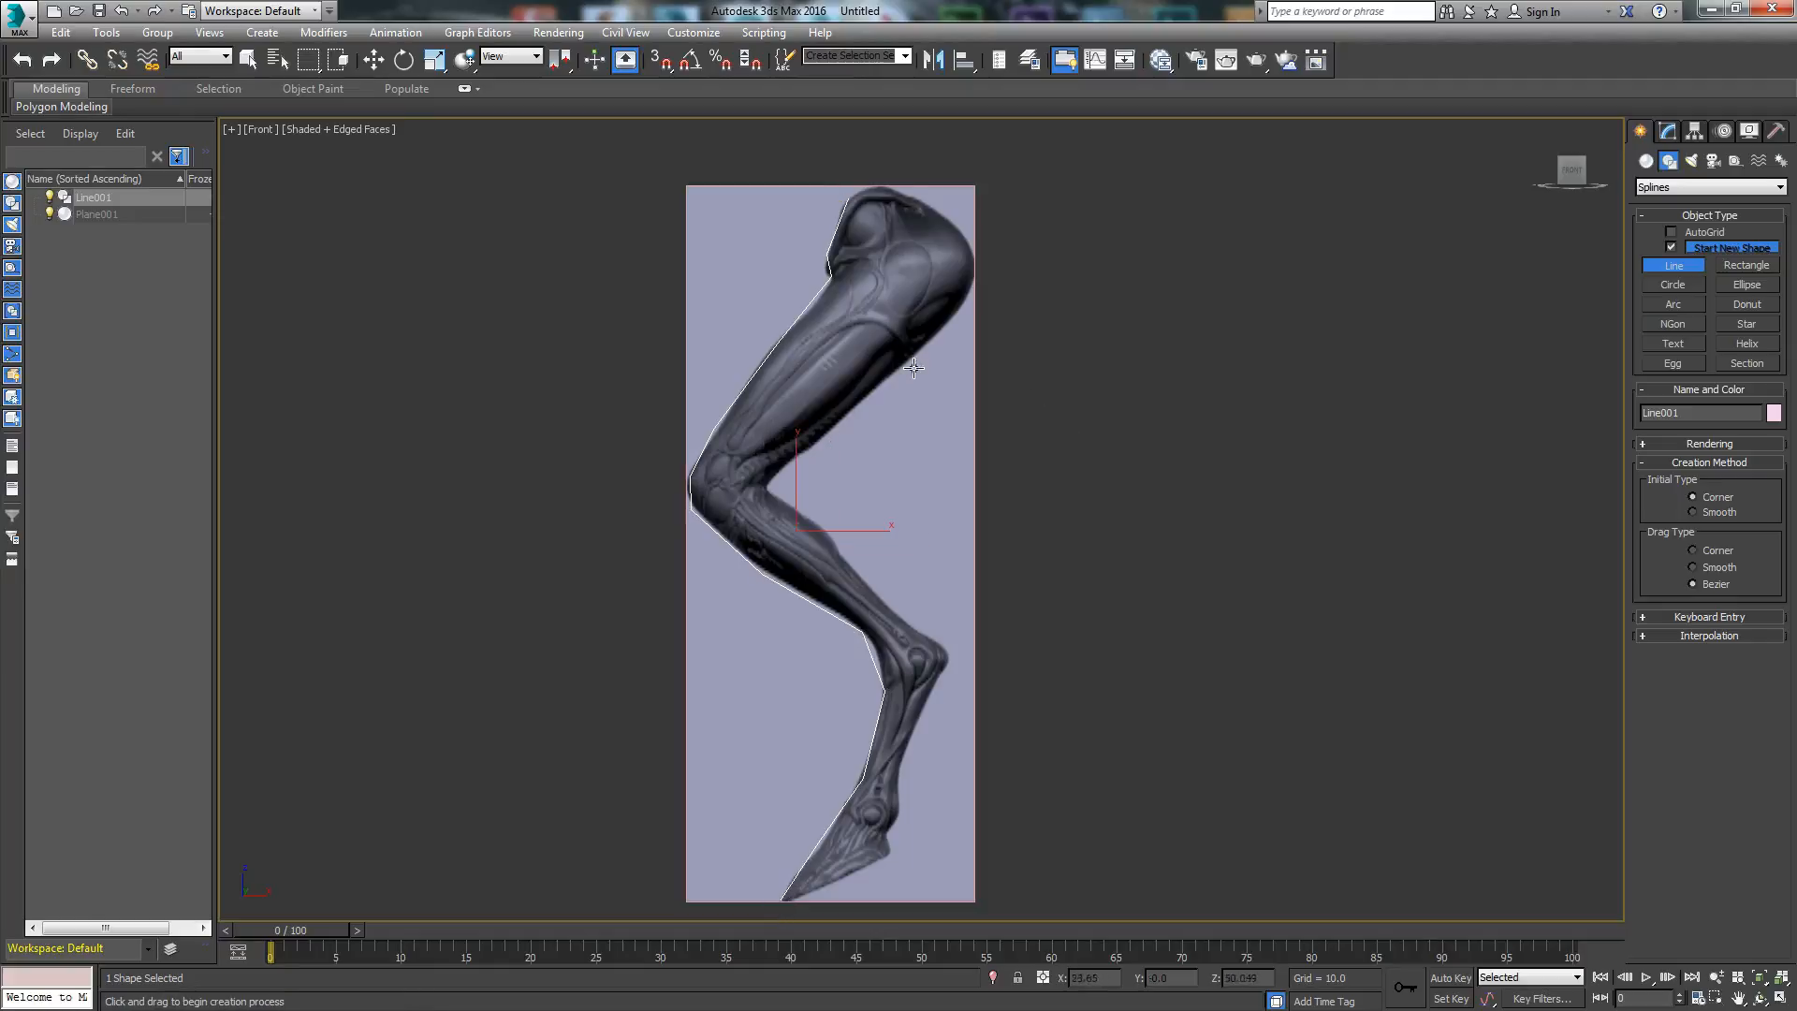
Step: Draw a second line spline up the leg's back contour from the heel over the hock, thigh and buttock to the hip's top
{"action": "left_click", "coordinate": [893, 853]}
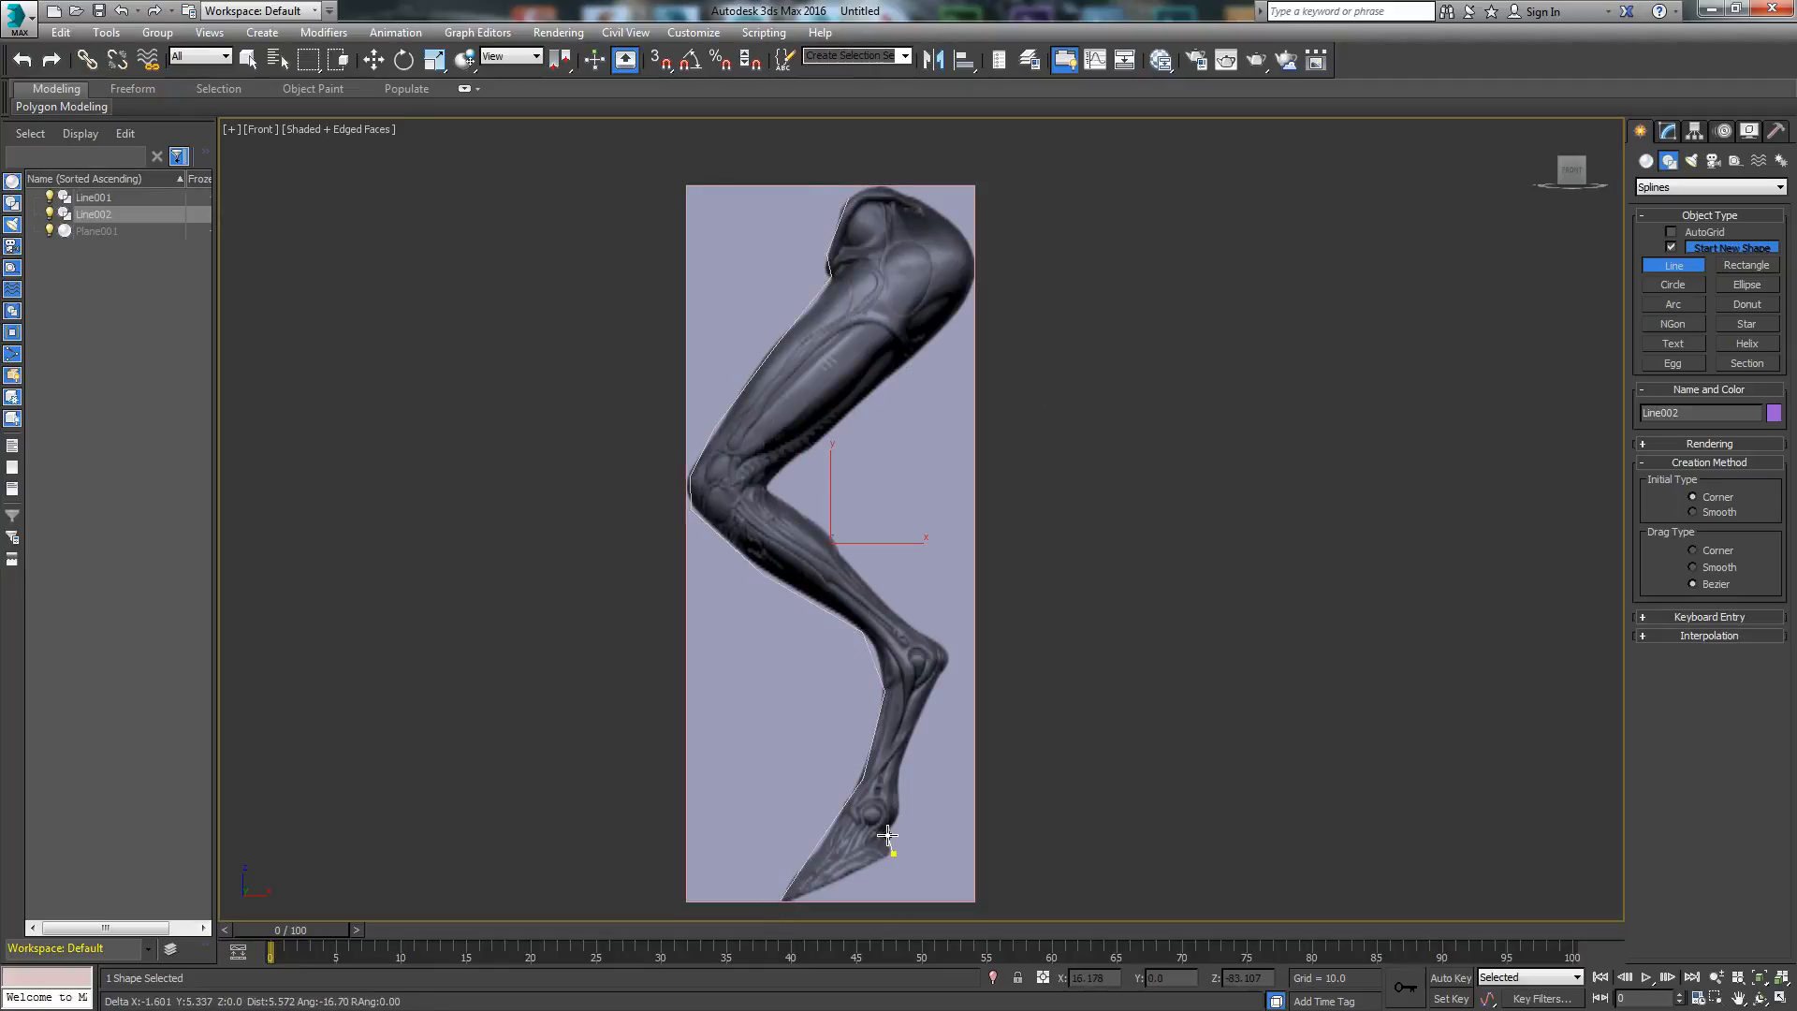
{"action": "left_click", "coordinate": [900, 815]}
{"action": "left_click", "coordinate": [899, 770]}
{"action": "left_click", "coordinate": [943, 666]}
{"action": "left_click", "coordinate": [903, 621]}
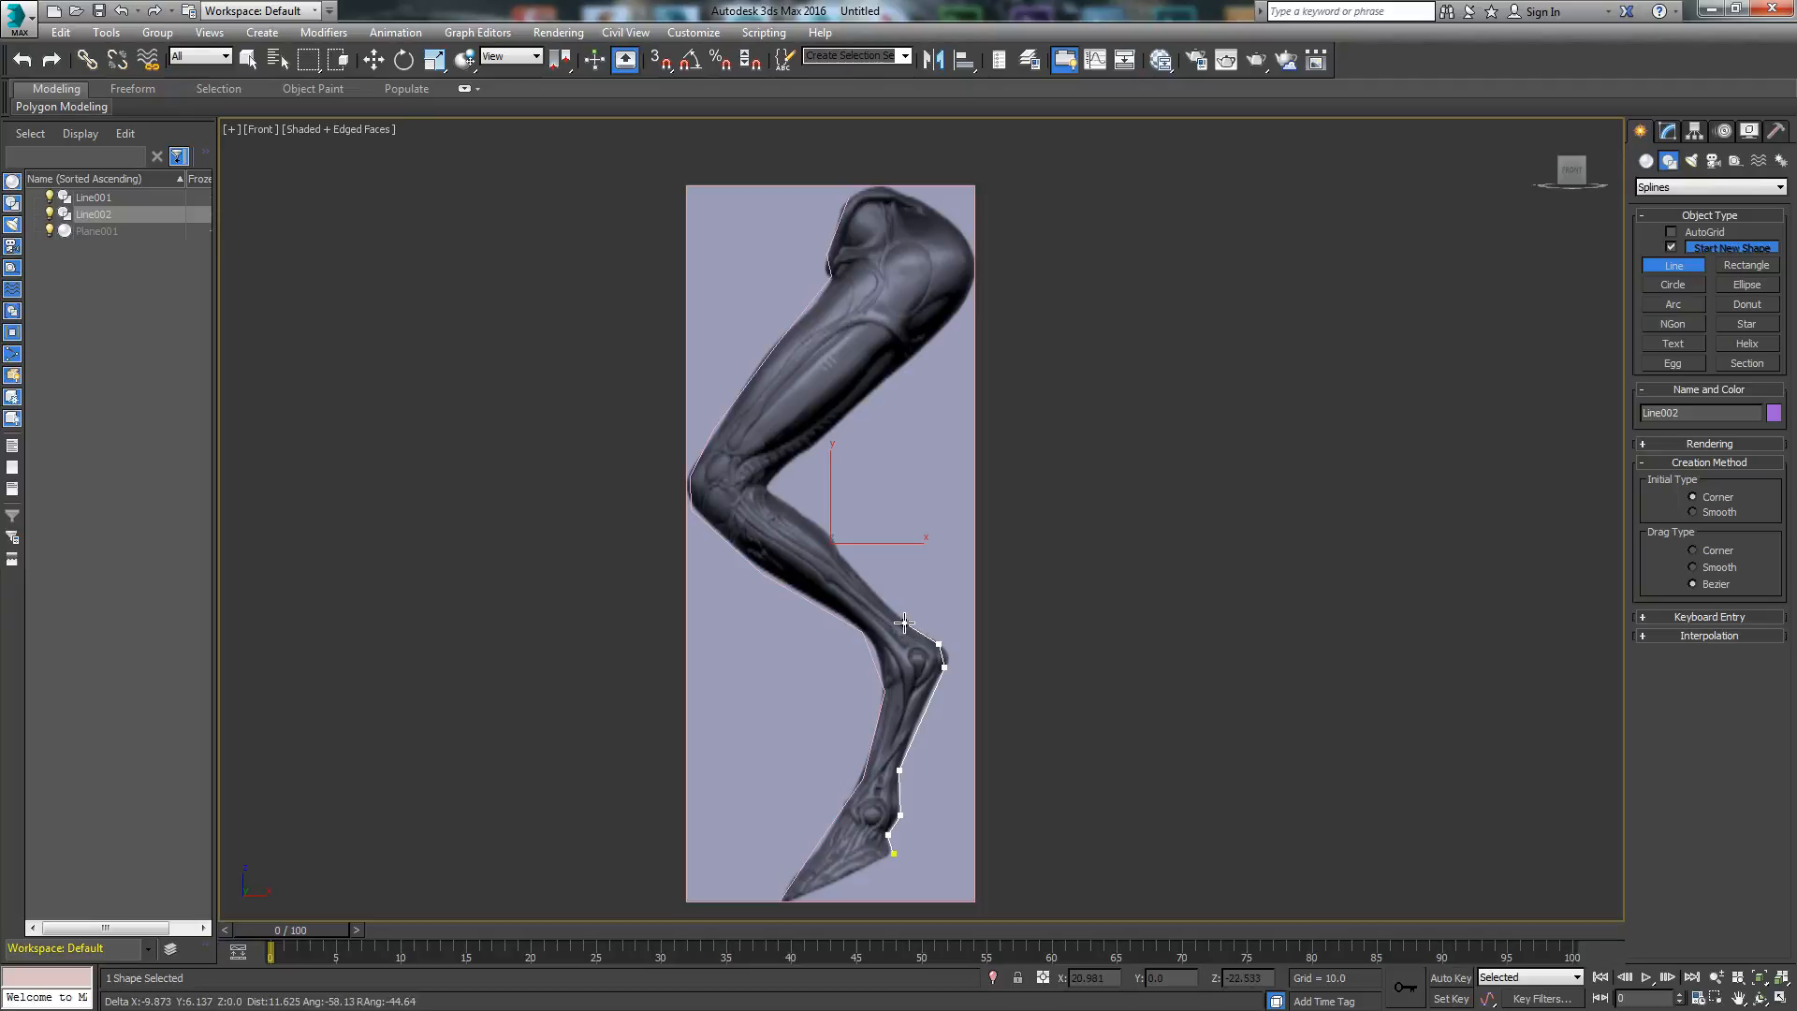
{"action": "left_click", "coordinate": [832, 538]}
{"action": "left_click", "coordinate": [773, 494]}
{"action": "left_click", "coordinate": [767, 482]}
{"action": "left_click", "coordinate": [836, 423]}
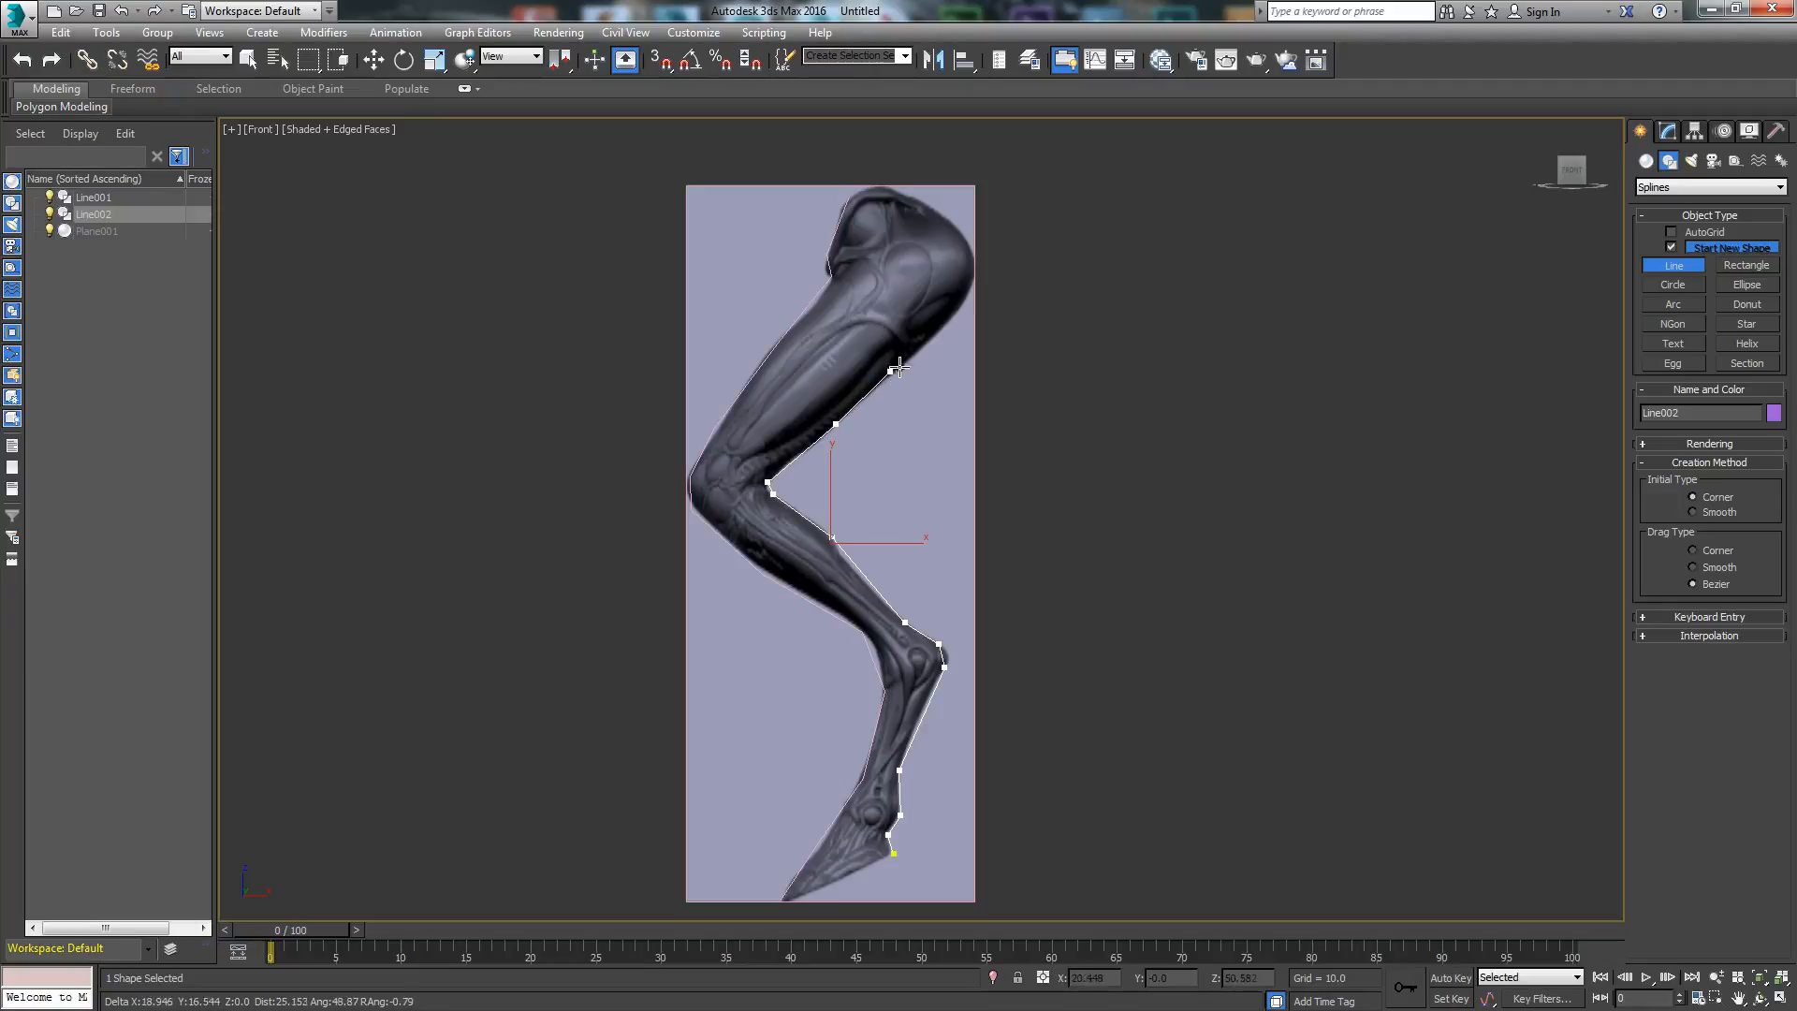
{"action": "left_click", "coordinate": [926, 342]}
{"action": "left_click", "coordinate": [970, 283]}
{"action": "left_click", "coordinate": [960, 231]}
{"action": "left_click", "coordinate": [910, 195]}
{"action": "left_click", "coordinate": [870, 189]}
{"action": "right_click", "coordinate": [872, 198]}
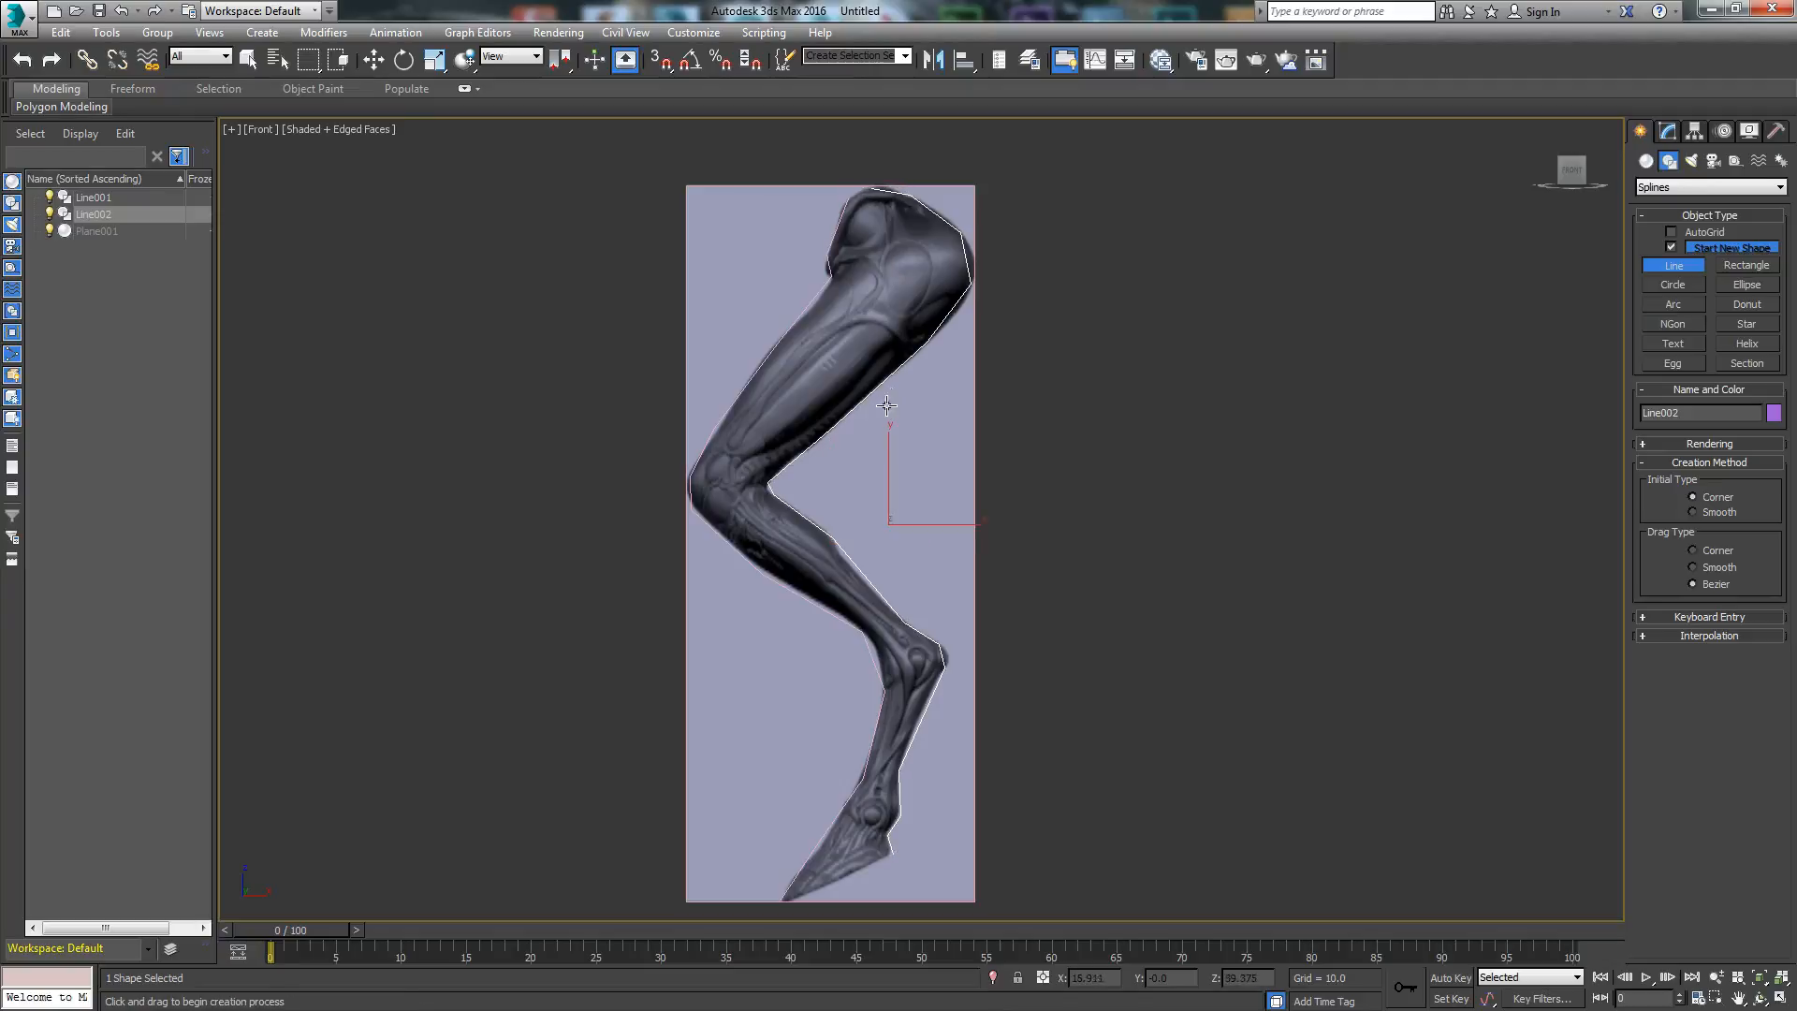
{"action": "right_click", "coordinate": [940, 421]}
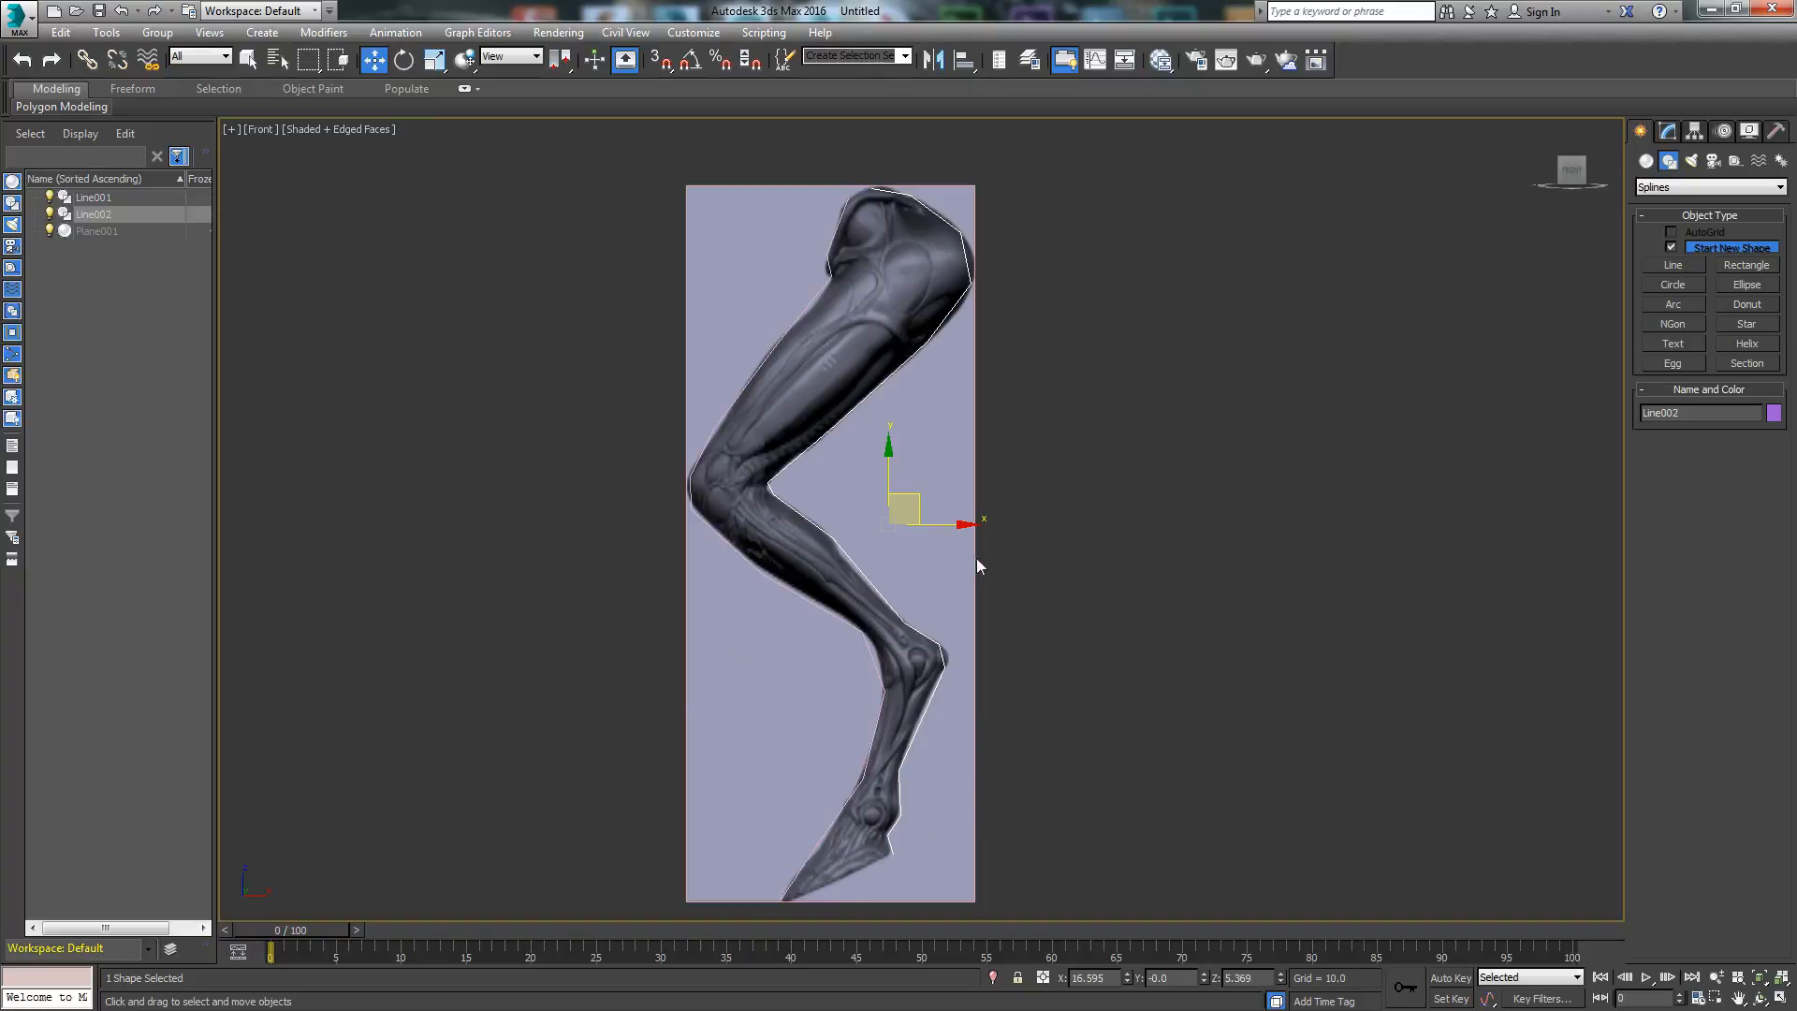
Step: Select the front contour line and attach the back contour line to it as one shape
{"action": "left_click", "coordinate": [872, 490]}
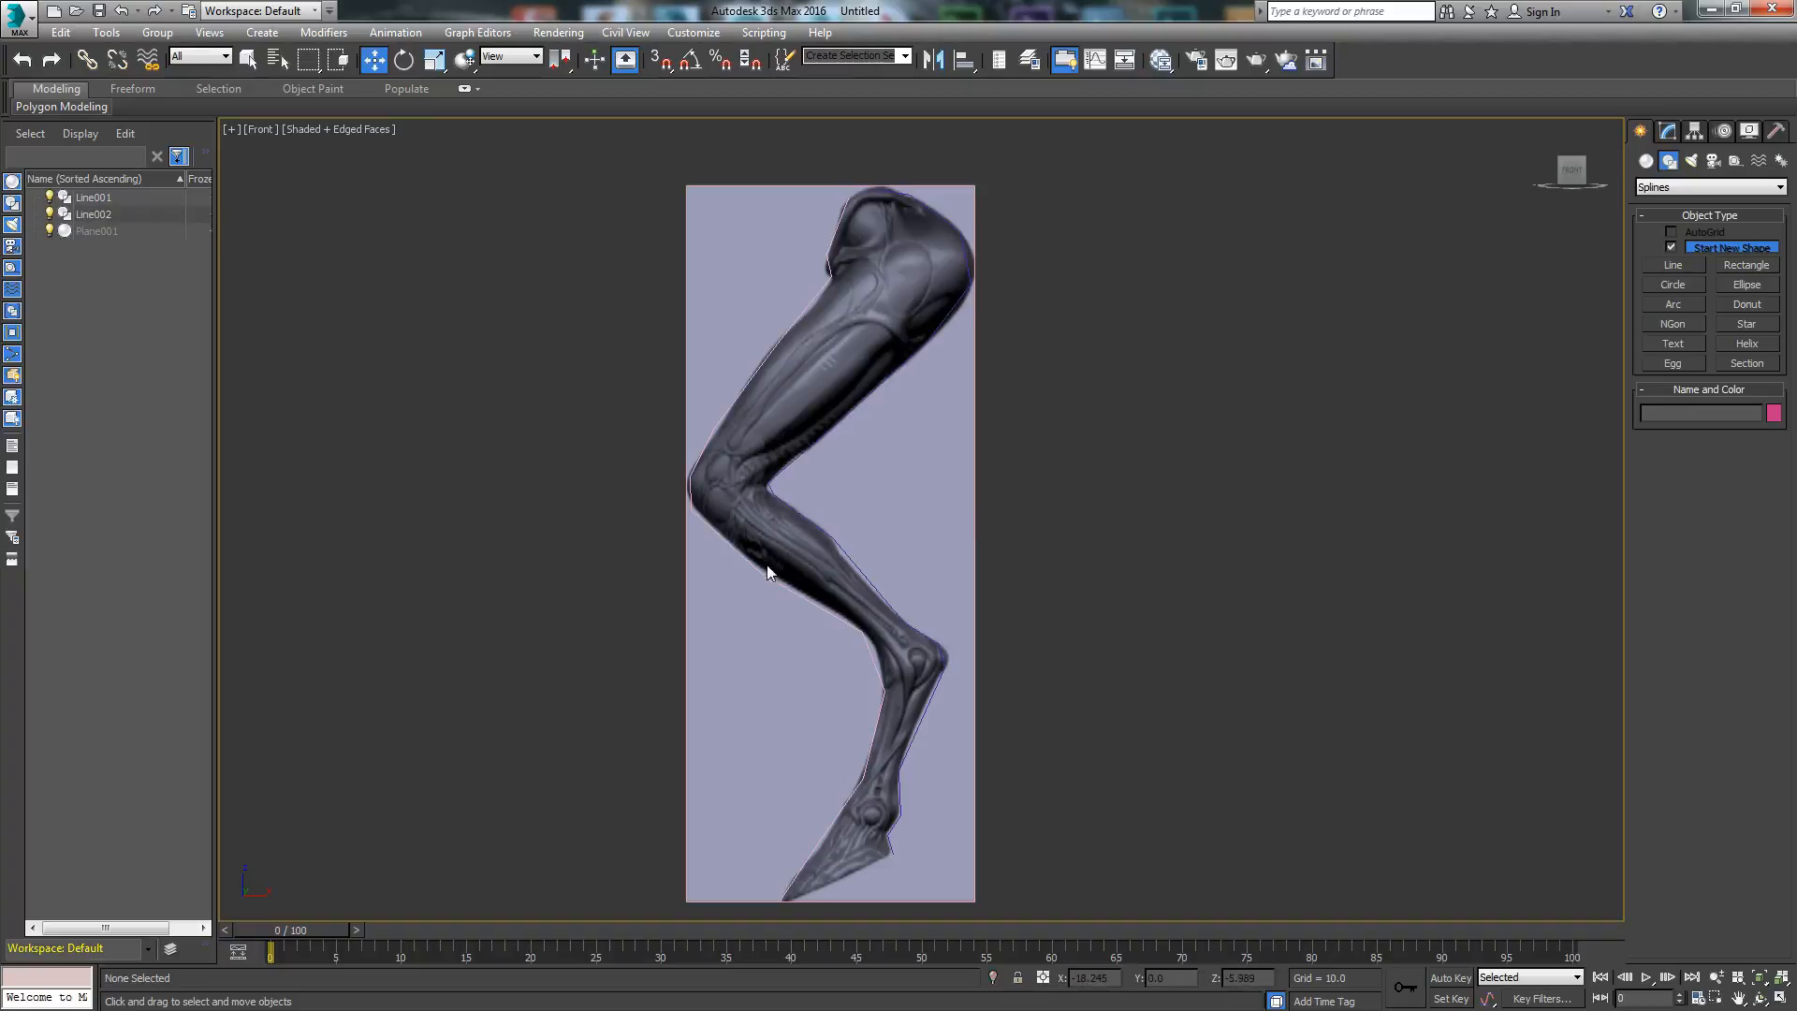
{"action": "left_click", "coordinate": [803, 522]}
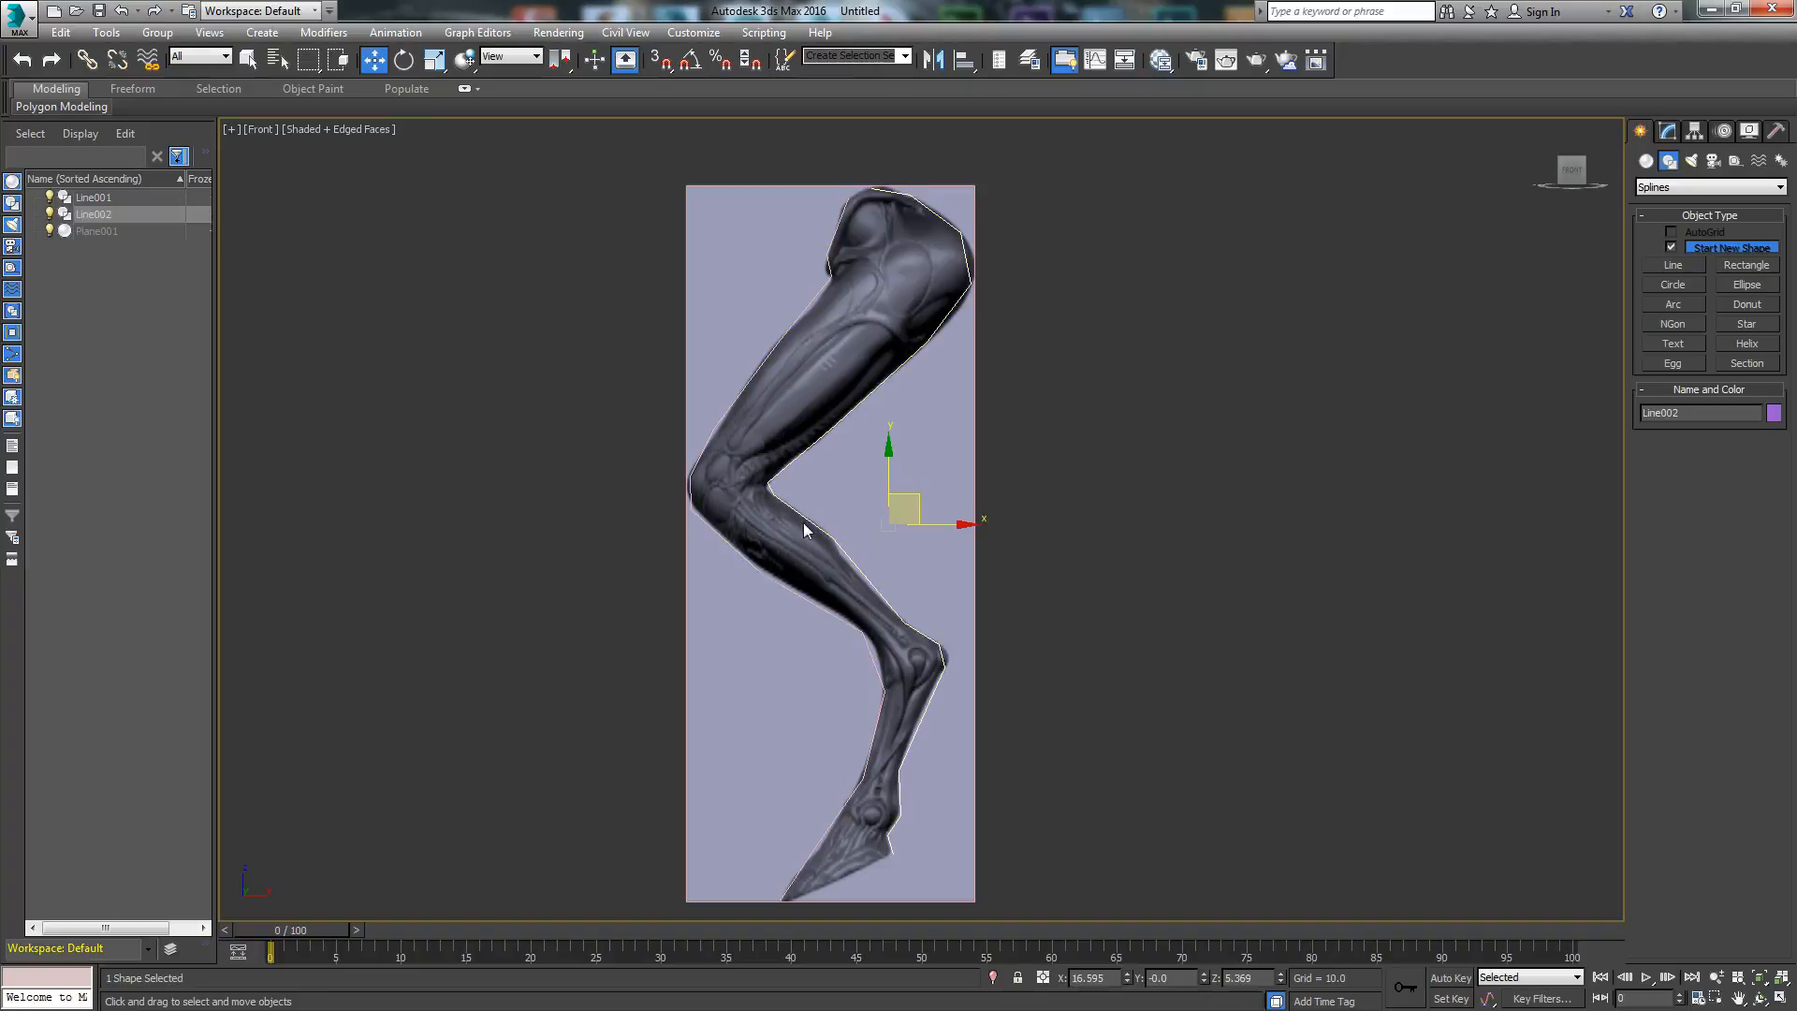
{"action": "left_click", "coordinate": [773, 575]}
{"action": "left_click", "coordinate": [1666, 134]}
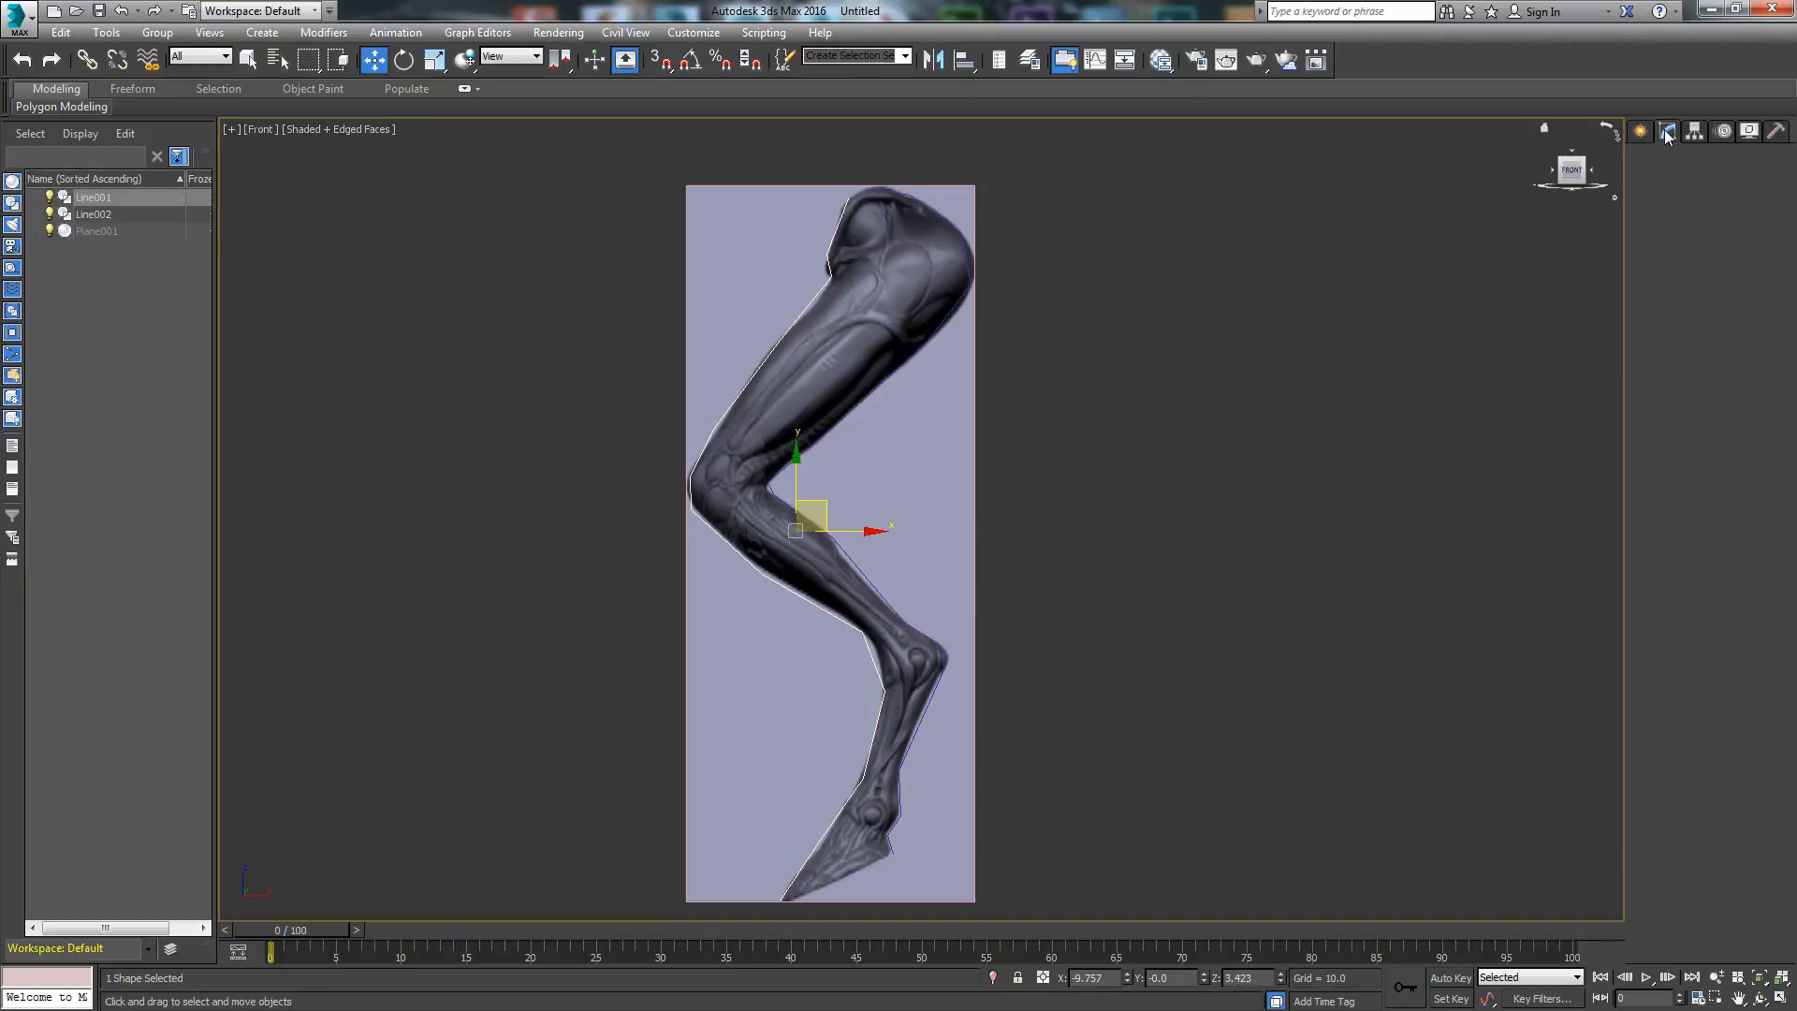
{"action": "scroll", "coordinate": [1635, 447], "scroll_direction": "up", "scroll_amount": 5}
{"action": "left_click", "coordinate": [1670, 505]}
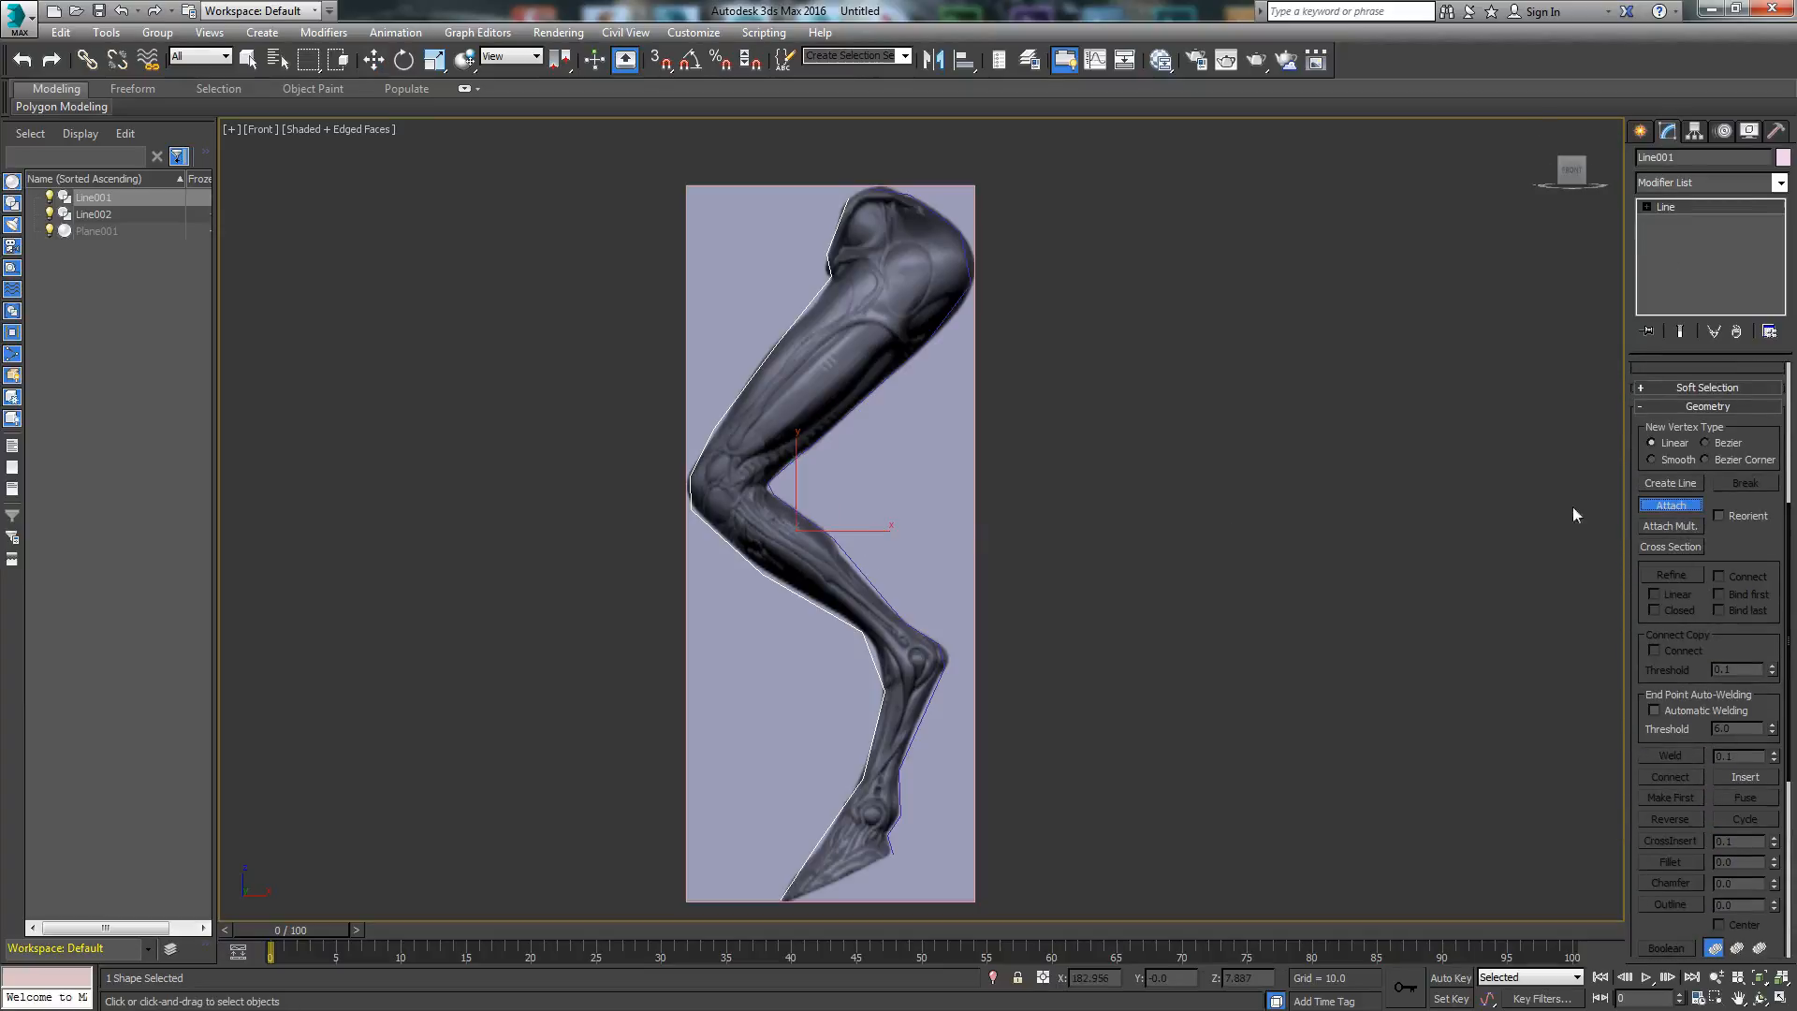
{"action": "left_click", "coordinate": [792, 464]}
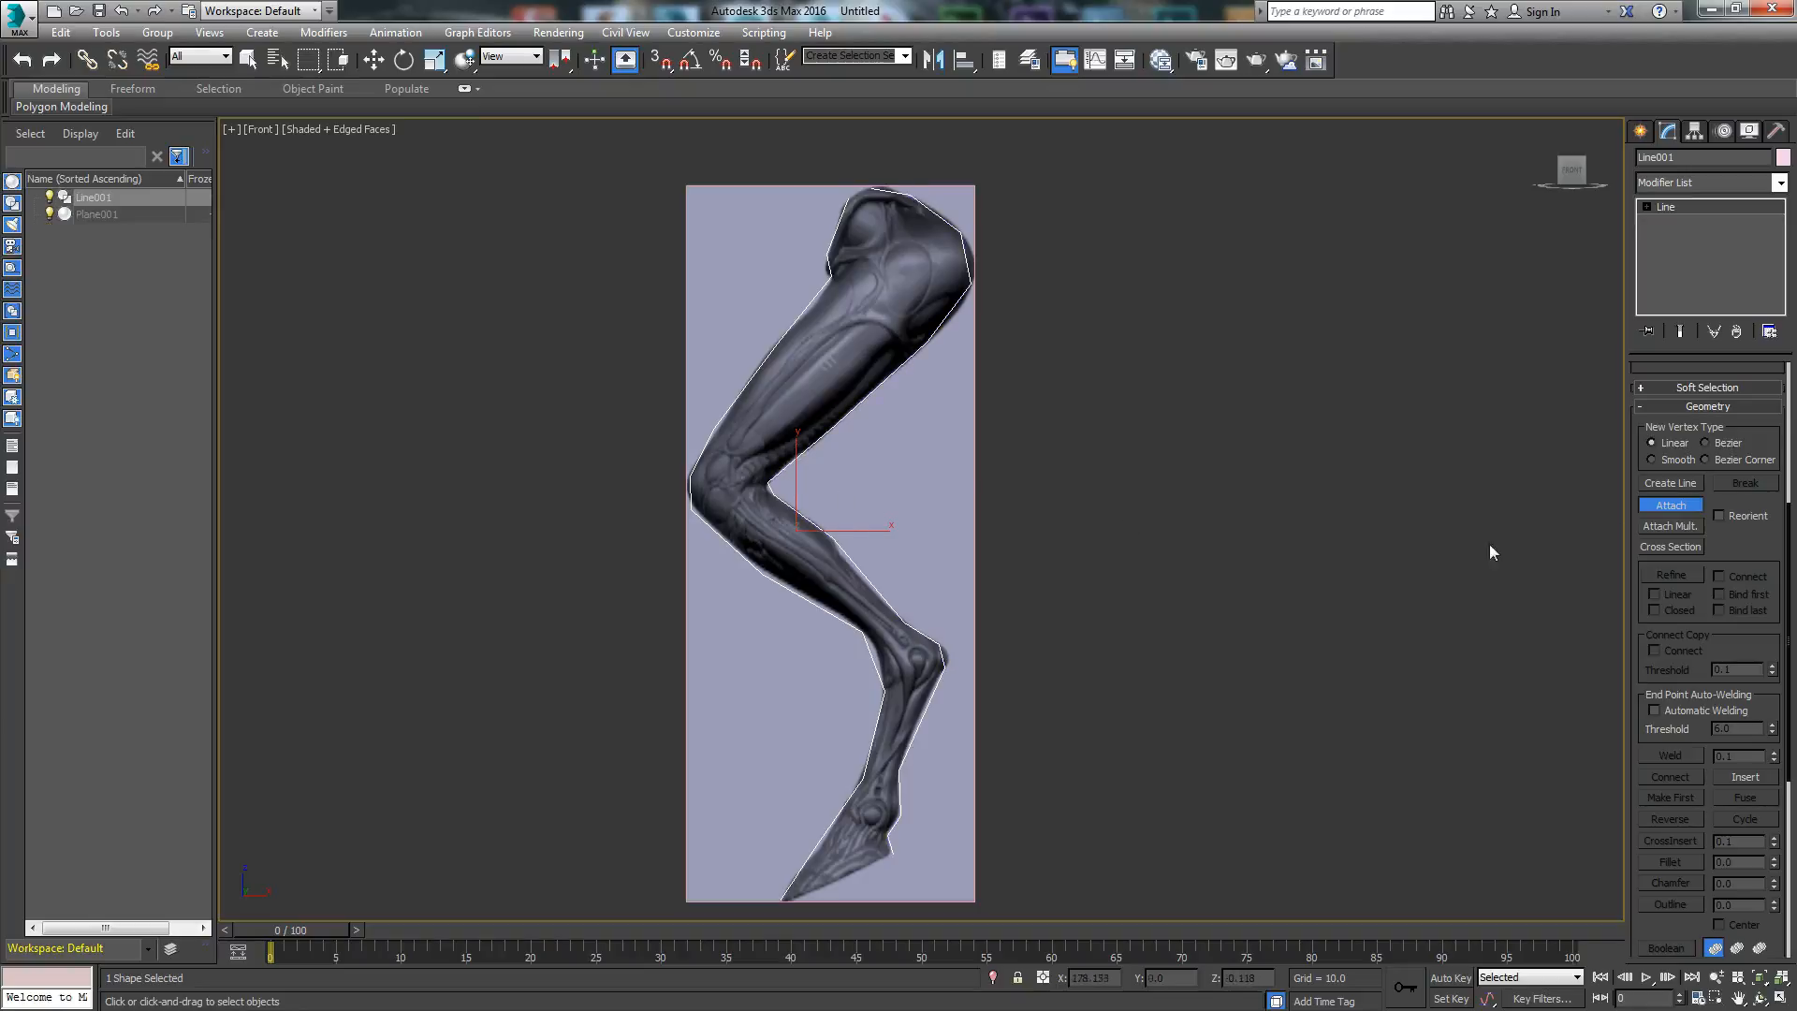
{"action": "left_click", "coordinate": [1658, 508]}
Step: Enter the attached line's vertex level and turn on the display of vertex numbers
{"action": "scroll", "coordinate": [1734, 552], "scroll_direction": "up", "scroll_amount": 5}
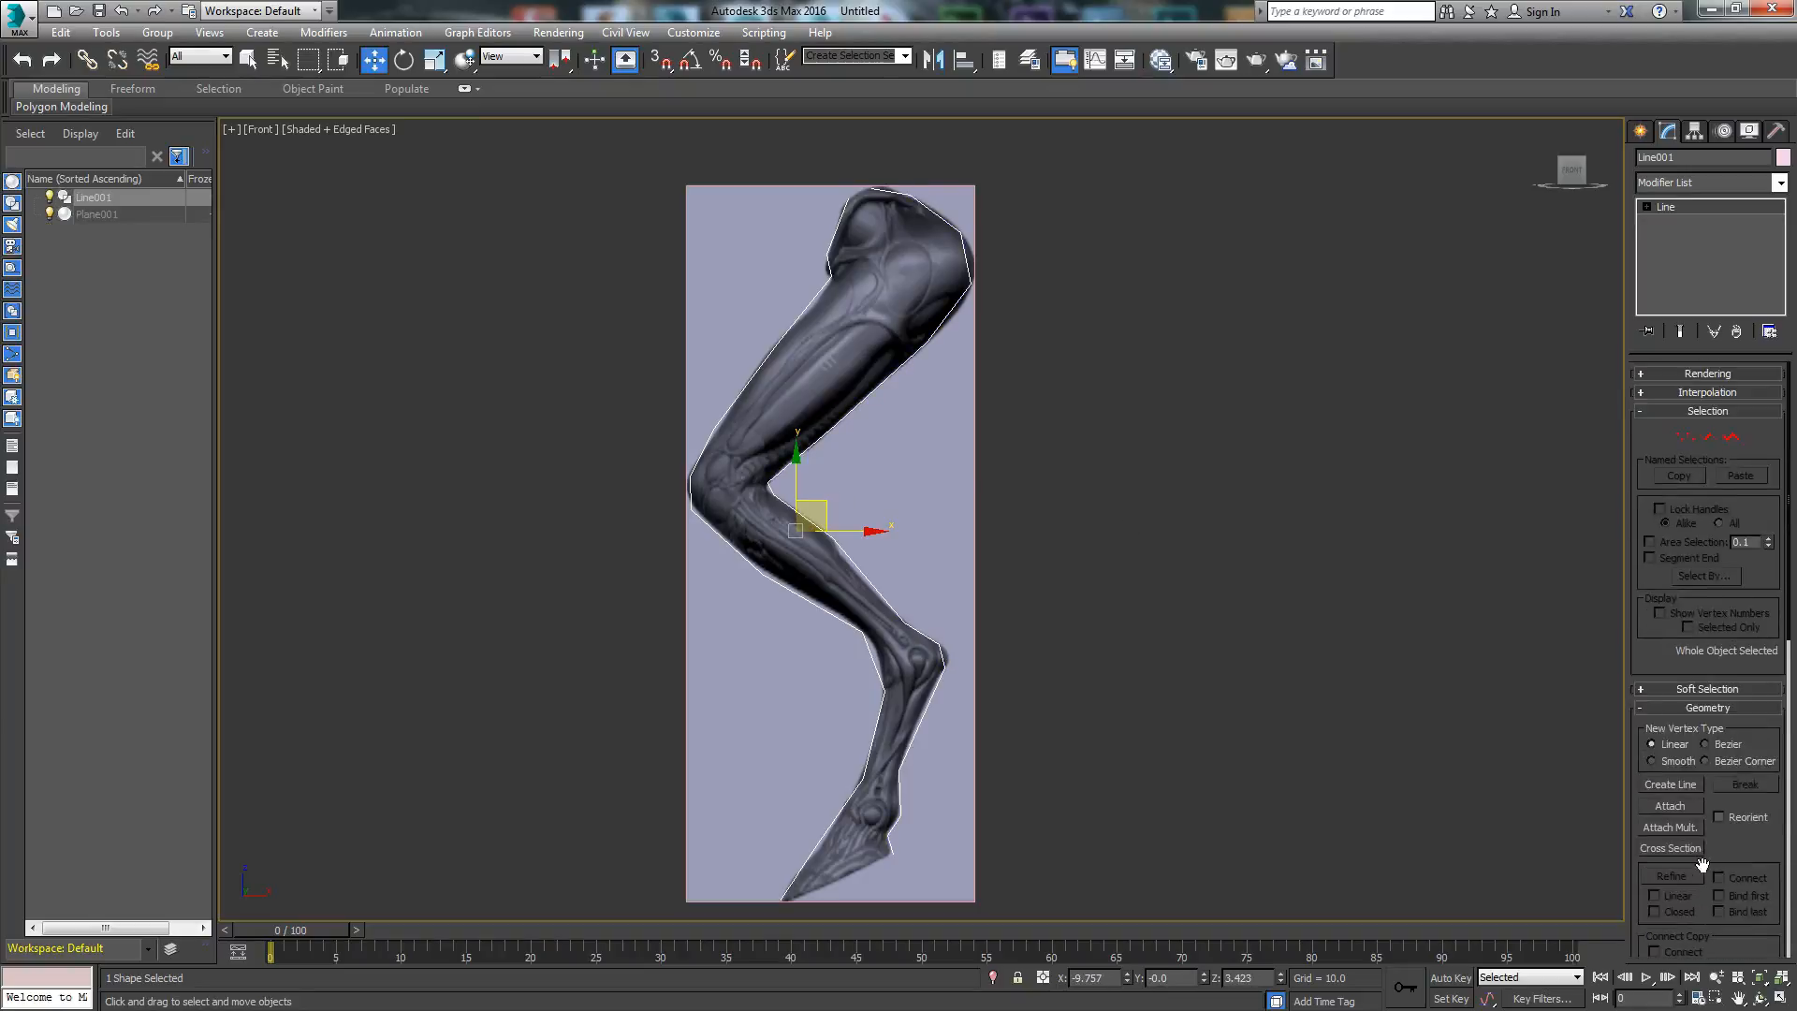
{"action": "left_click", "coordinate": [1687, 437]}
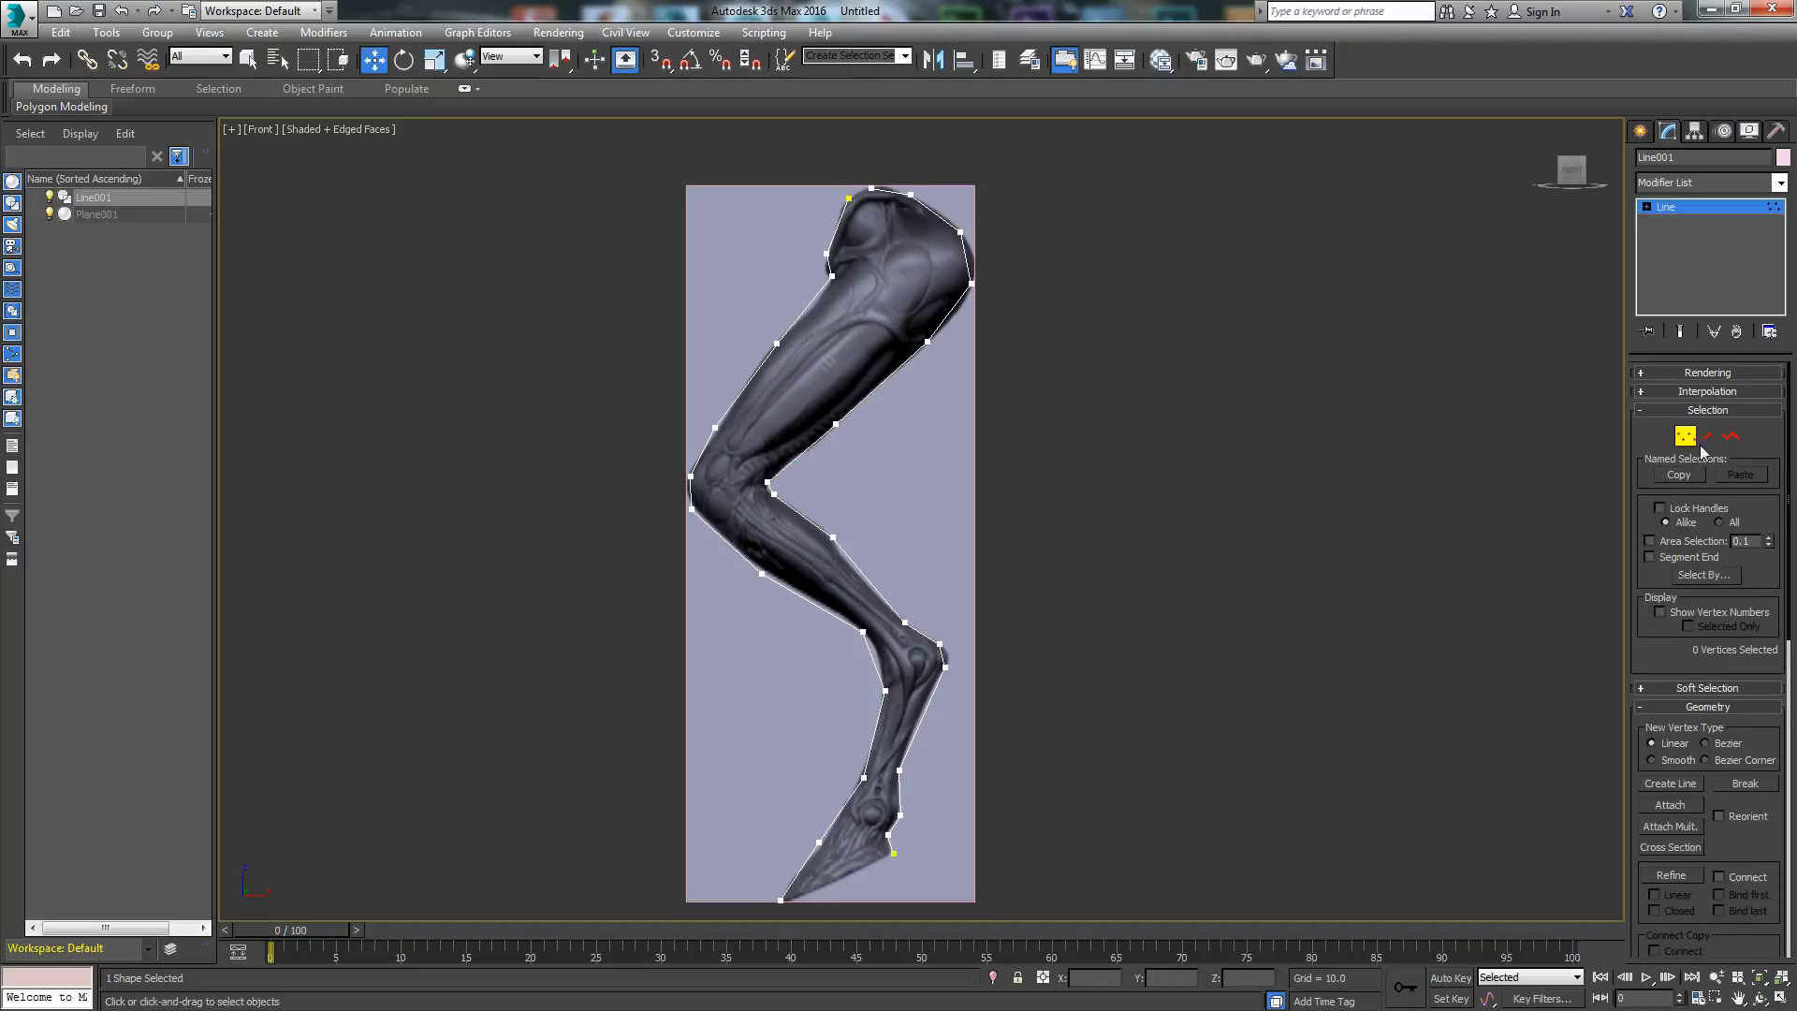
{"action": "left_click", "coordinate": [1660, 613]}
Step: Compare the vertex numbering and positions on the front and back splines from the hip down to the foot
{"action": "middle_click_drag", "start_coordinate": [833, 355], "coordinate": [805, 457]}
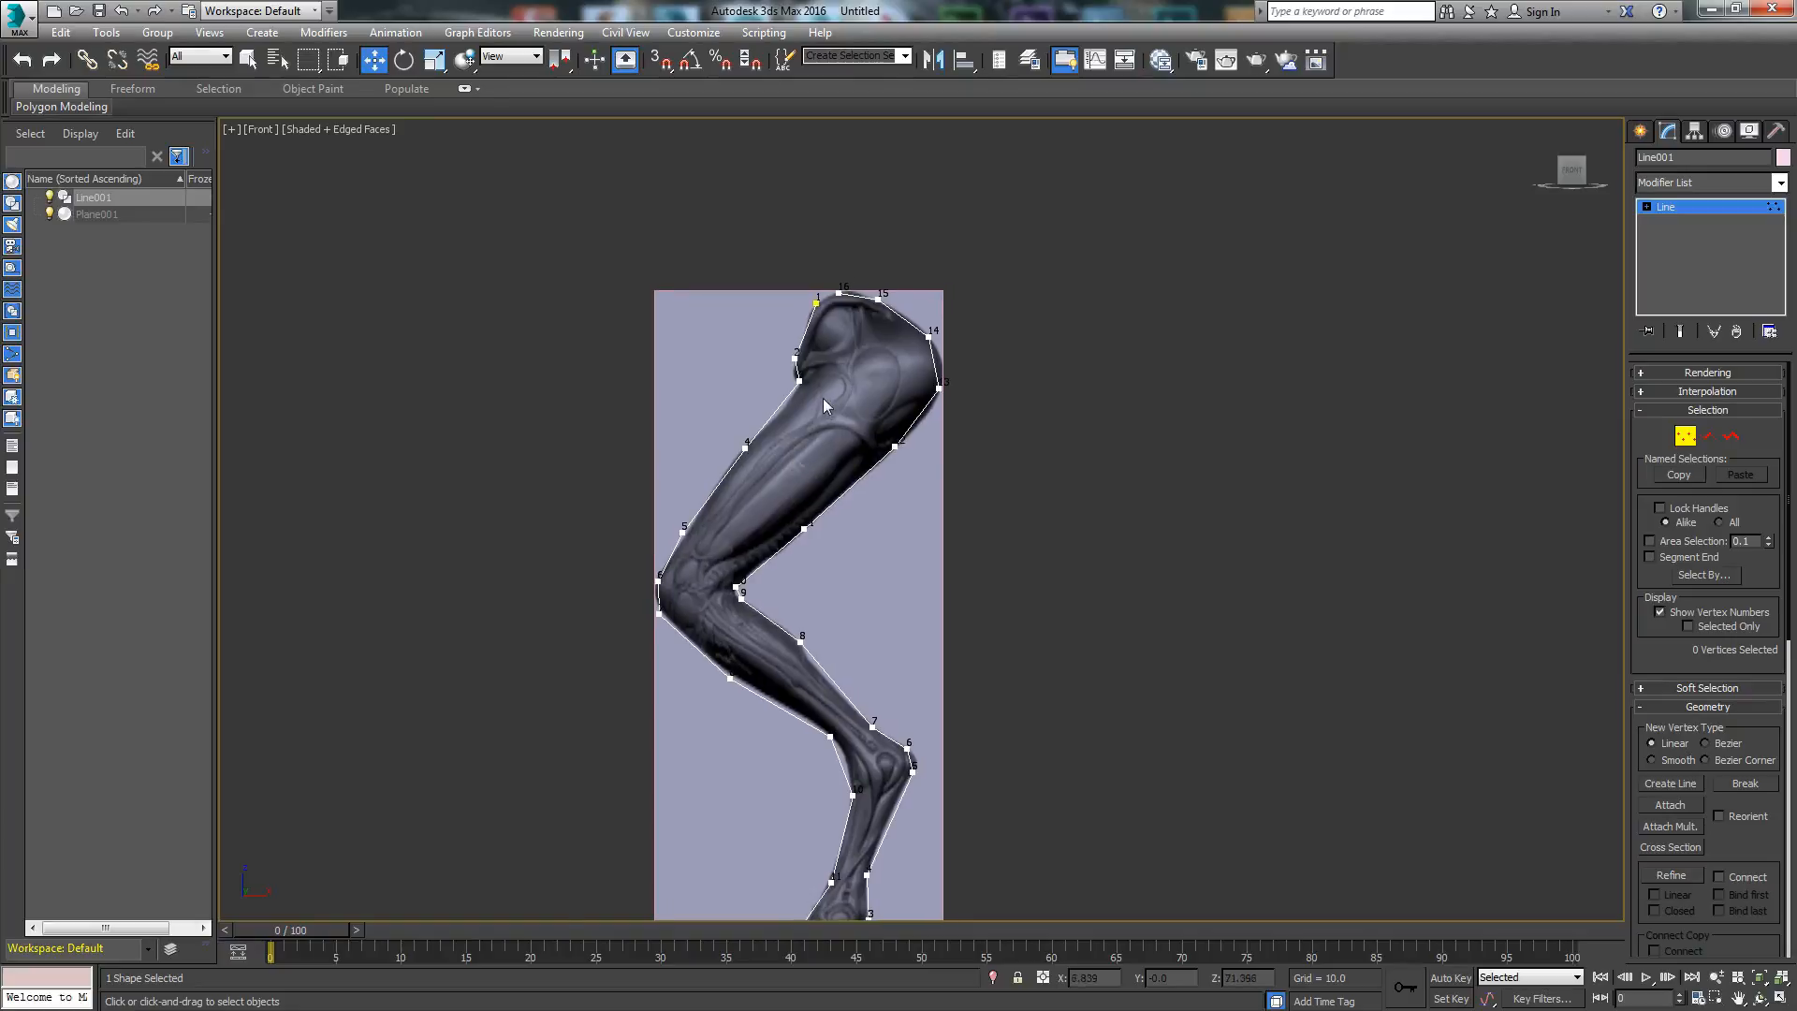
{"action": "scroll", "coordinate": [841, 419], "scroll_direction": "up", "scroll_amount": 5}
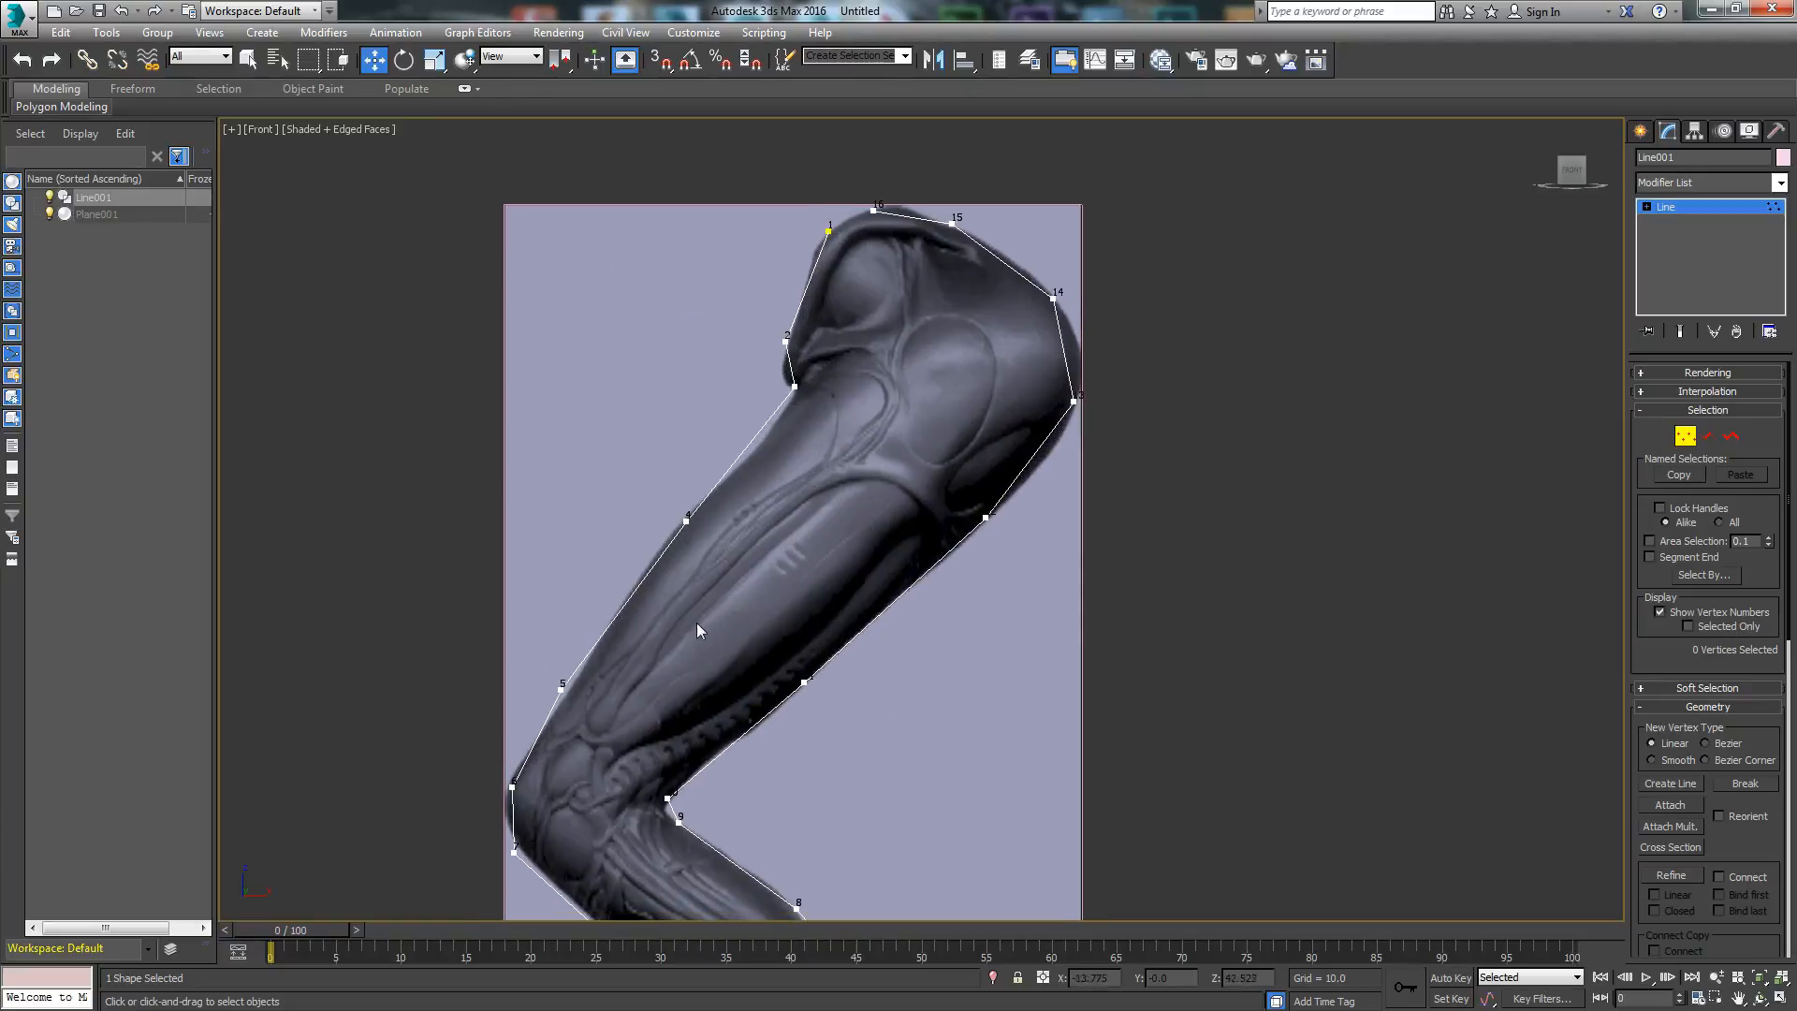
{"action": "mouse_move", "coordinate": [701, 603]}
{"action": "middle_mouse_down"}
{"action": "mouse_move", "coordinate": [722, 445]}
{"action": "mouse_move", "coordinate": [752, 562]}
{"action": "mouse_move", "coordinate": [721, 622]}
{"action": "middle_mouse_up"}
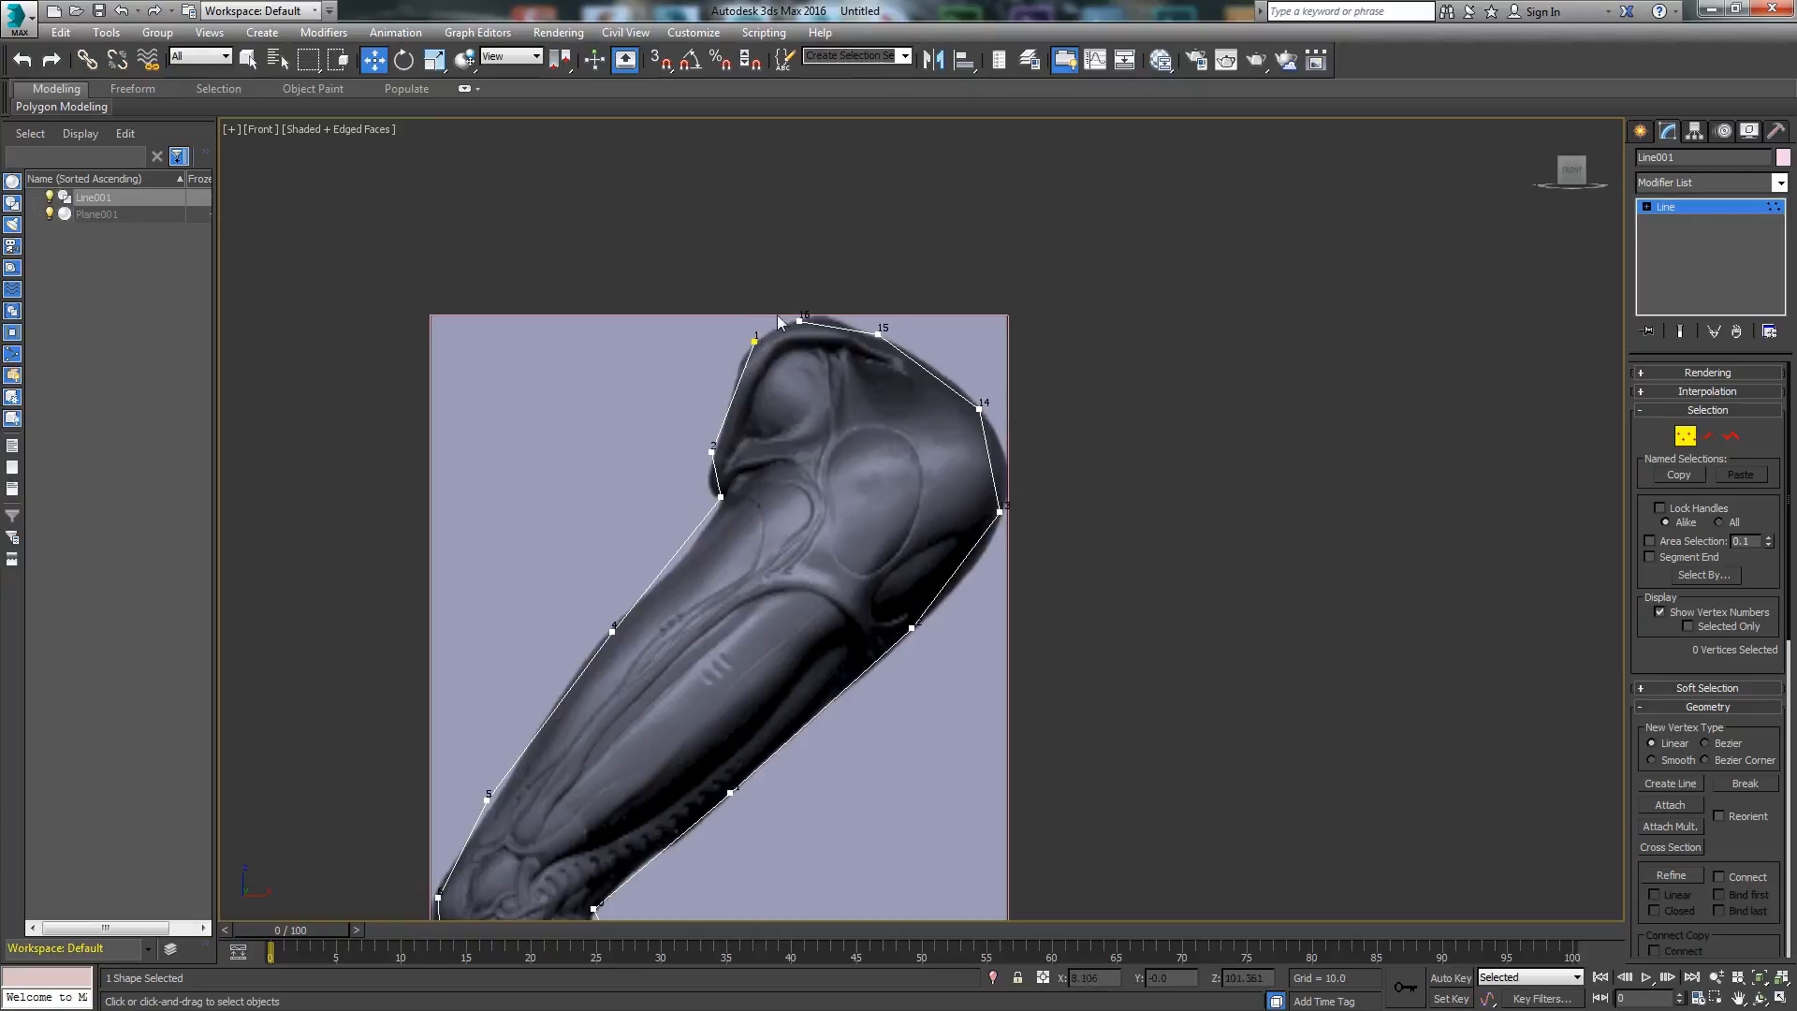
{"action": "middle_click_drag", "start_coordinate": [593, 729], "coordinate": [705, 315]}
{"action": "middle_click_drag", "start_coordinate": [713, 702], "coordinate": [726, 262]}
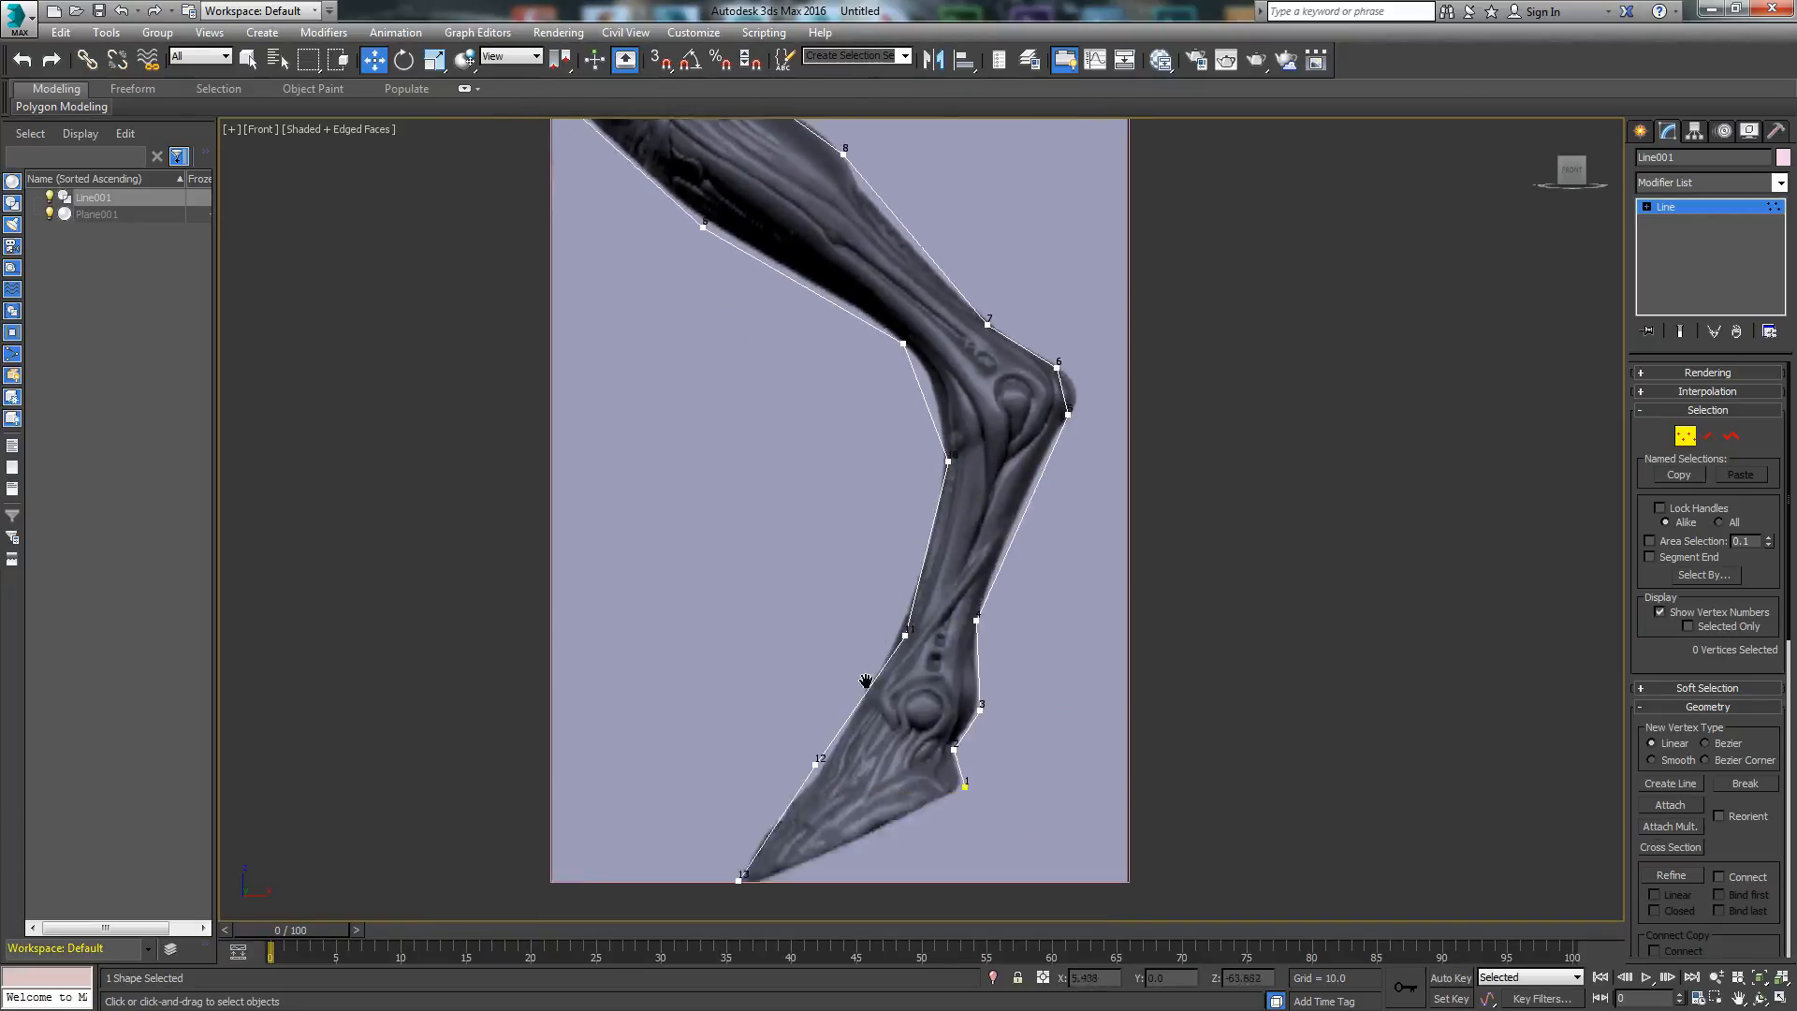
{"action": "middle_click_drag", "start_coordinate": [866, 680], "coordinate": [884, 465]}
{"action": "mouse_move", "coordinate": [847, 344]}
{"action": "middle_mouse_down"}
{"action": "mouse_move", "coordinate": [775, 559]}
{"action": "mouse_move", "coordinate": [783, 601]}
{"action": "middle_mouse_up"}
{"action": "middle_click_drag", "start_coordinate": [820, 350], "coordinate": [821, 731]}
{"action": "middle_click_drag", "start_coordinate": [929, 232], "coordinate": [887, 534]}
{"action": "middle_click_drag", "start_coordinate": [921, 337], "coordinate": [941, 384]}
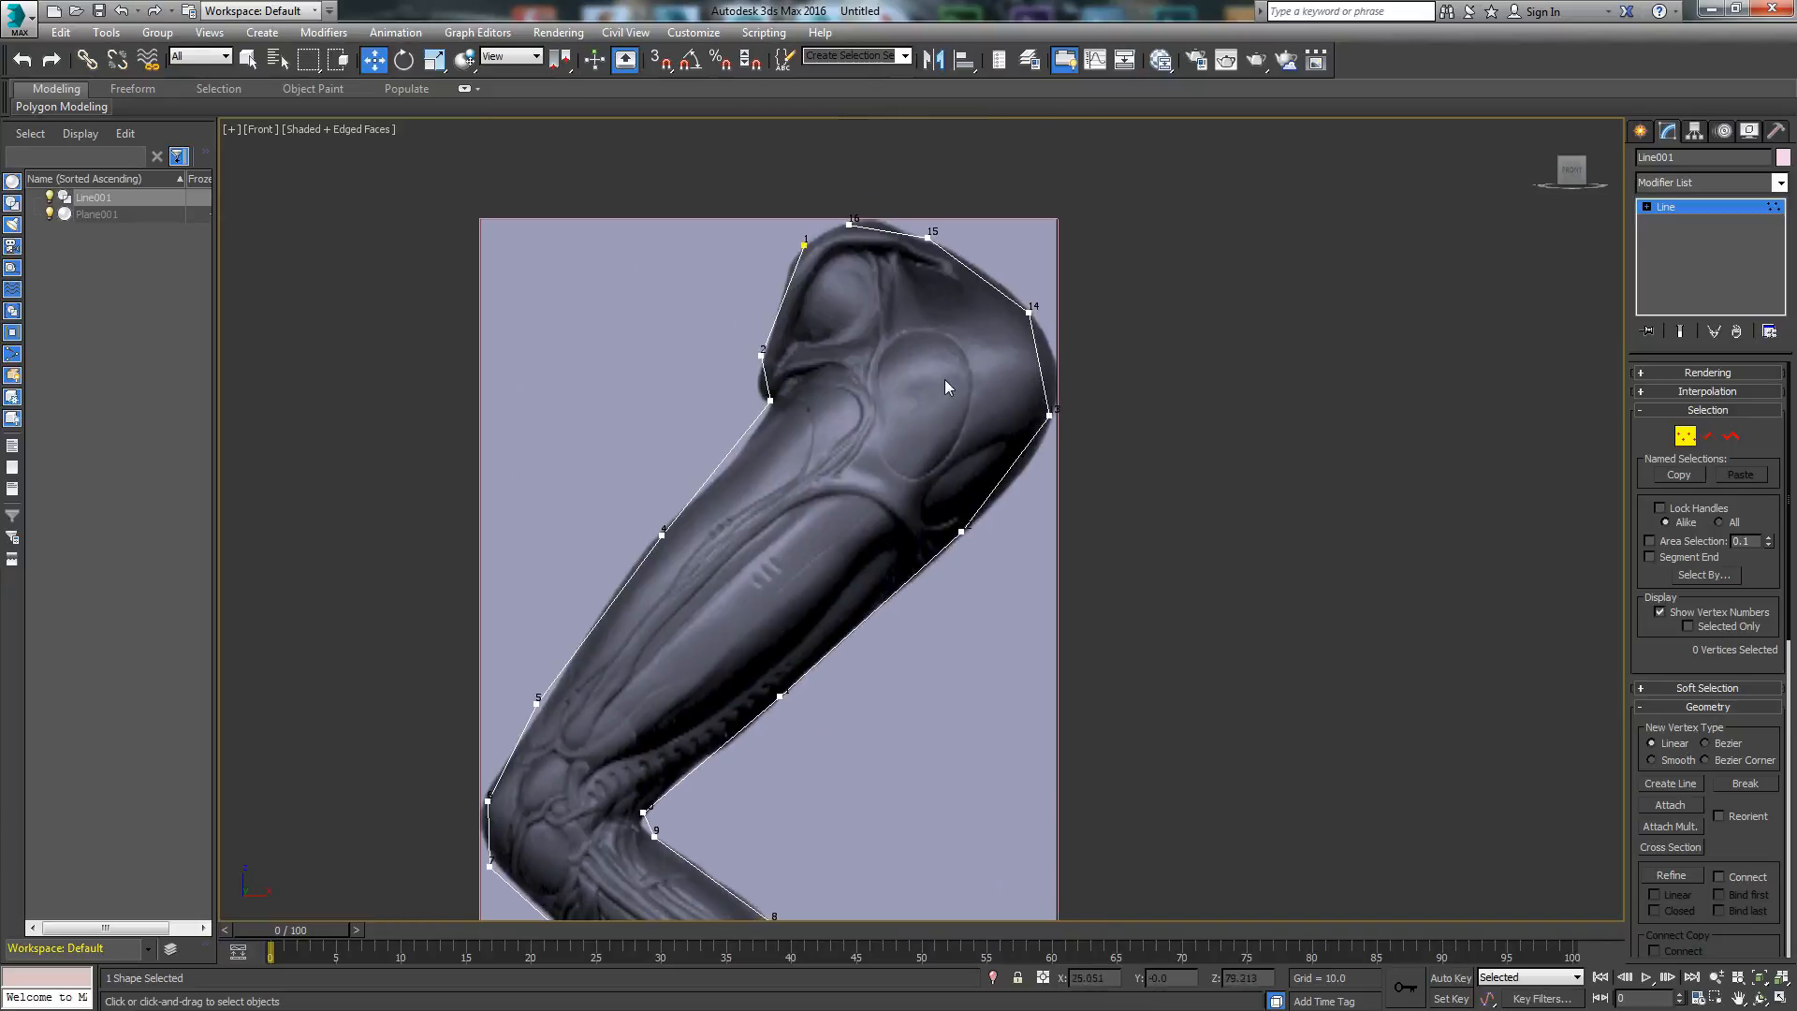
Step: Try connecting the back spline to the front spline with Cross Section at whole-object level, and undo the connection
{"action": "left_click", "coordinate": [1684, 438]}
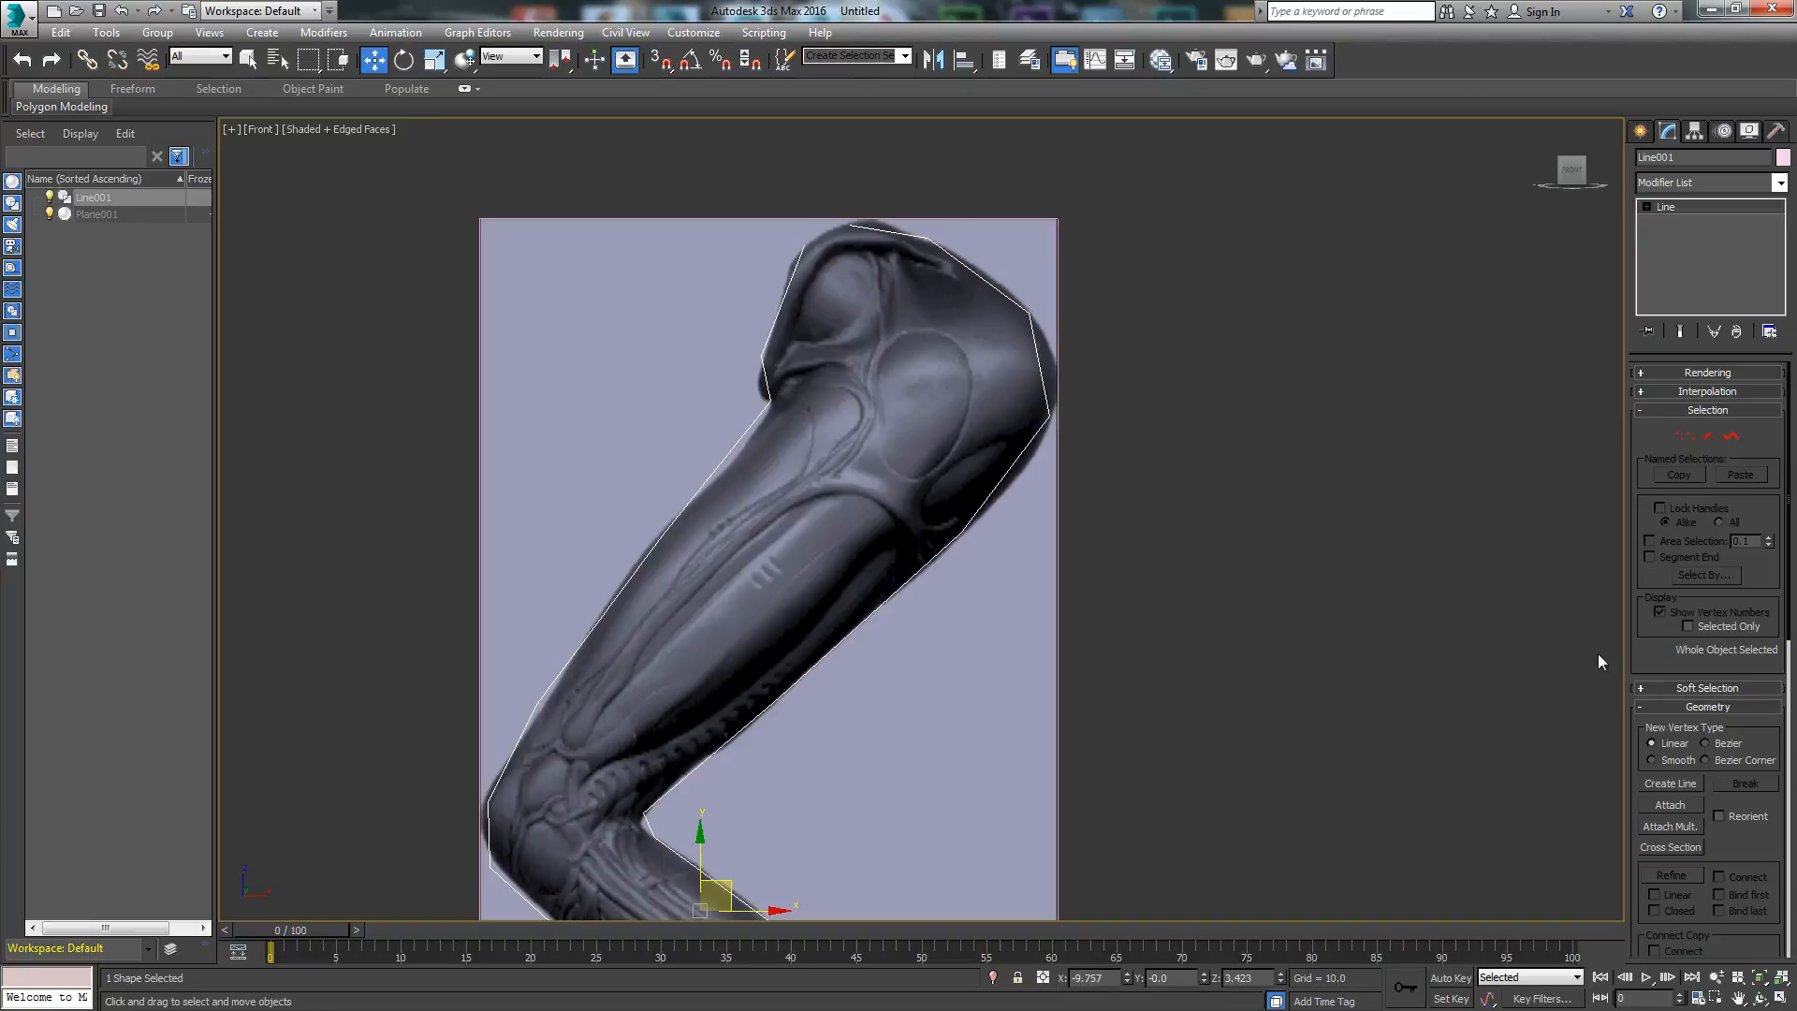
{"action": "left_click", "coordinate": [1653, 848]}
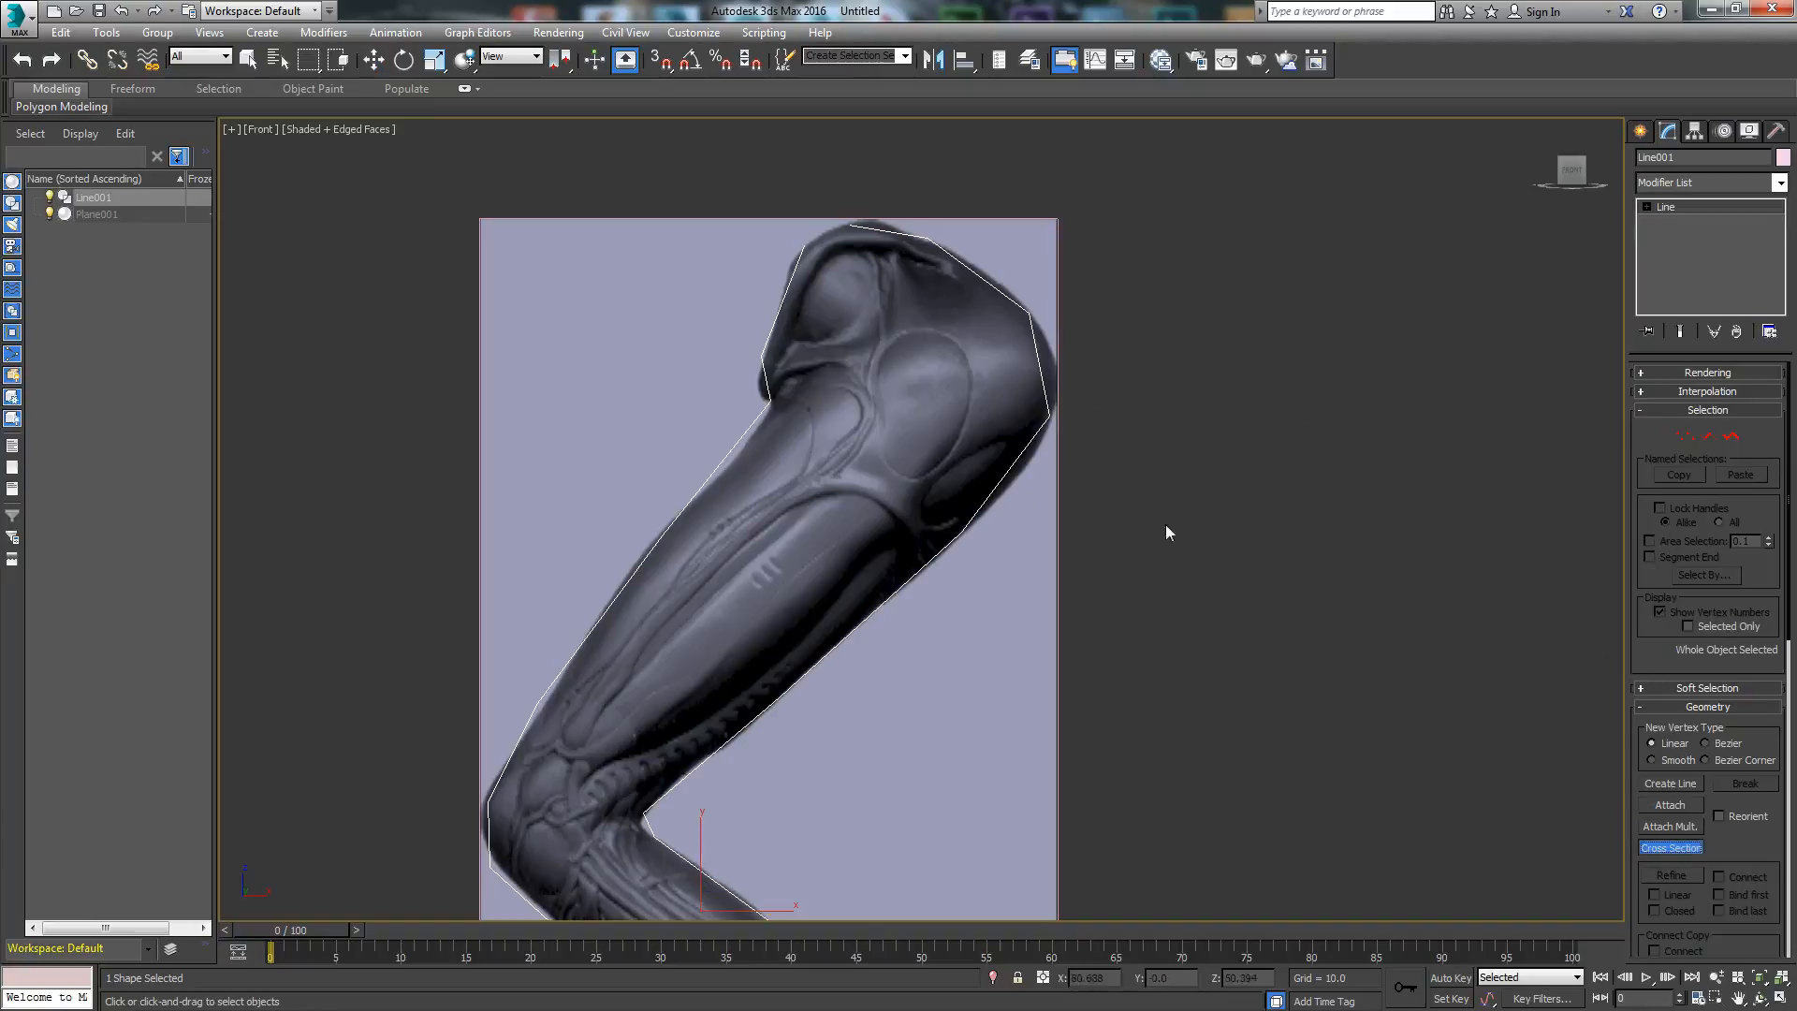
{"action": "left_click", "coordinate": [880, 604]}
{"action": "left_click", "coordinate": [720, 463]}
{"action": "scroll", "coordinate": [969, 645], "scroll_direction": "down", "scroll_amount": 2}
{"action": "mouse_move", "coordinate": [969, 645]}
{"action": "middle_mouse_down"}
{"action": "mouse_move", "coordinate": [979, 552]}
{"action": "mouse_move", "coordinate": [920, 504]}
{"action": "middle_mouse_up"}
{"action": "scroll", "coordinate": [980, 552], "scroll_direction": "down", "scroll_amount": 3}
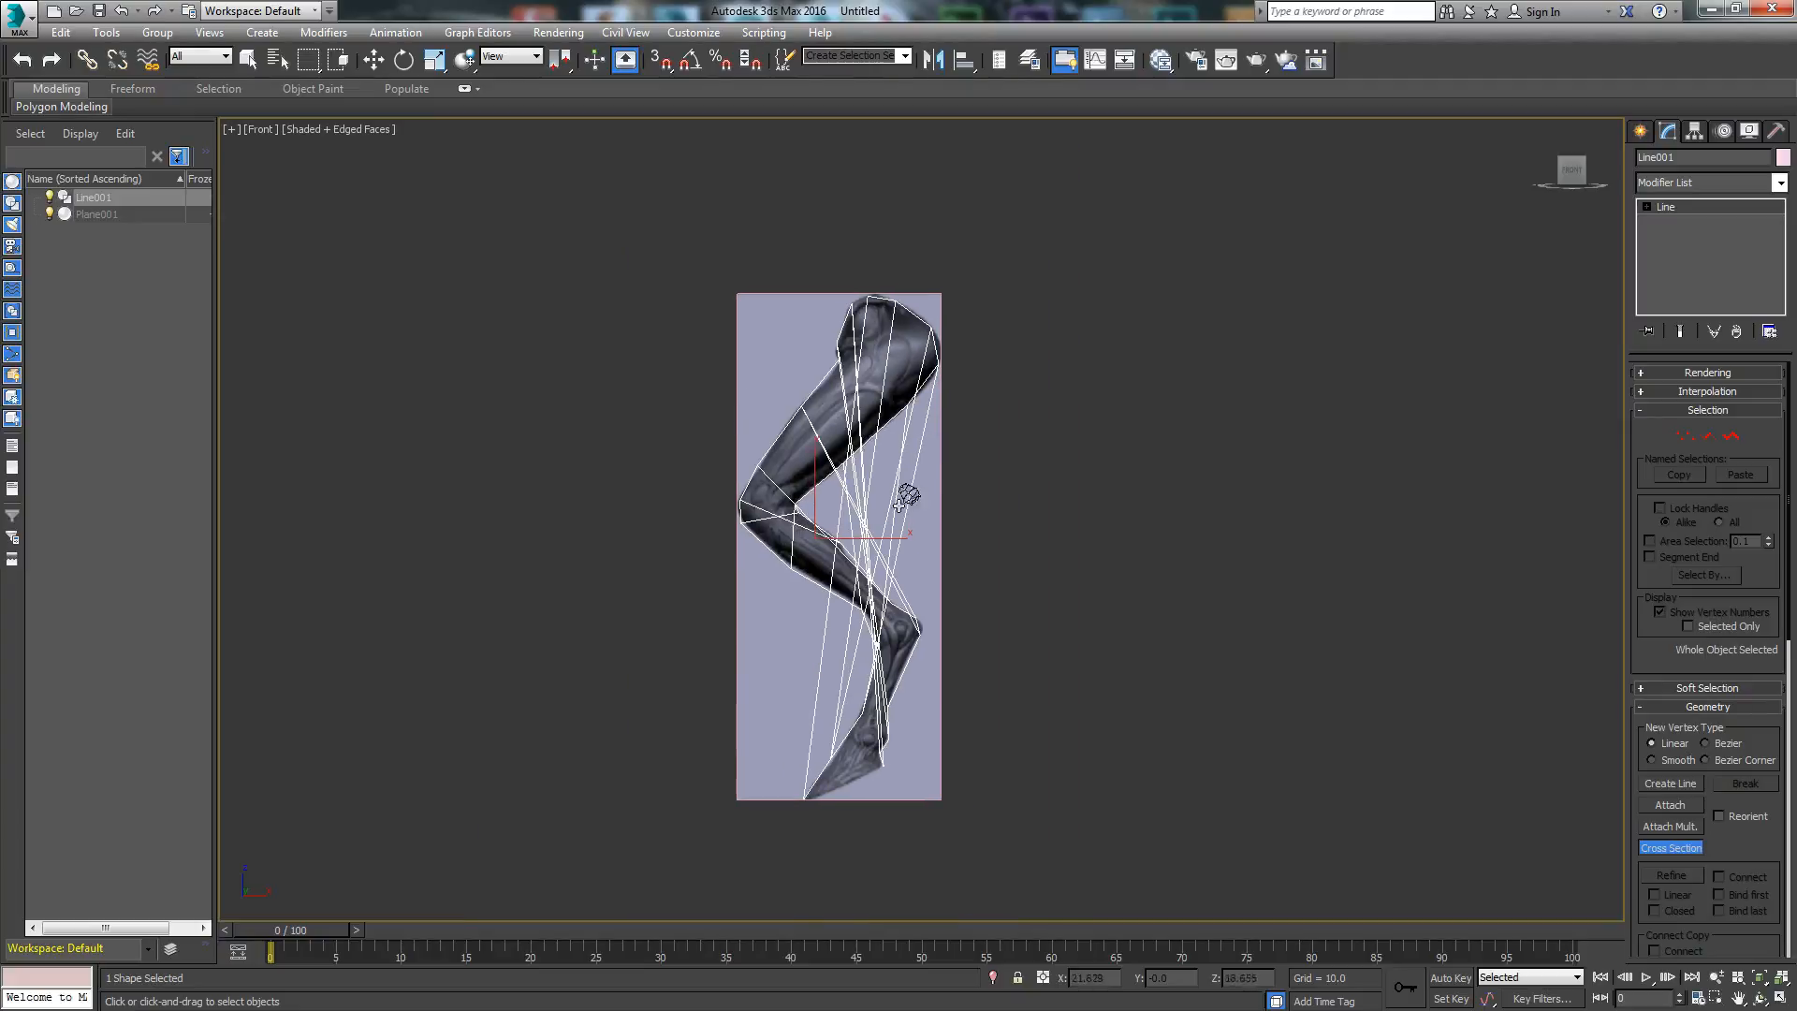
{"action": "left_click", "coordinate": [121, 11]}
{"action": "scroll", "coordinate": [742, 425], "scroll_direction": "up", "scroll_amount": 6}
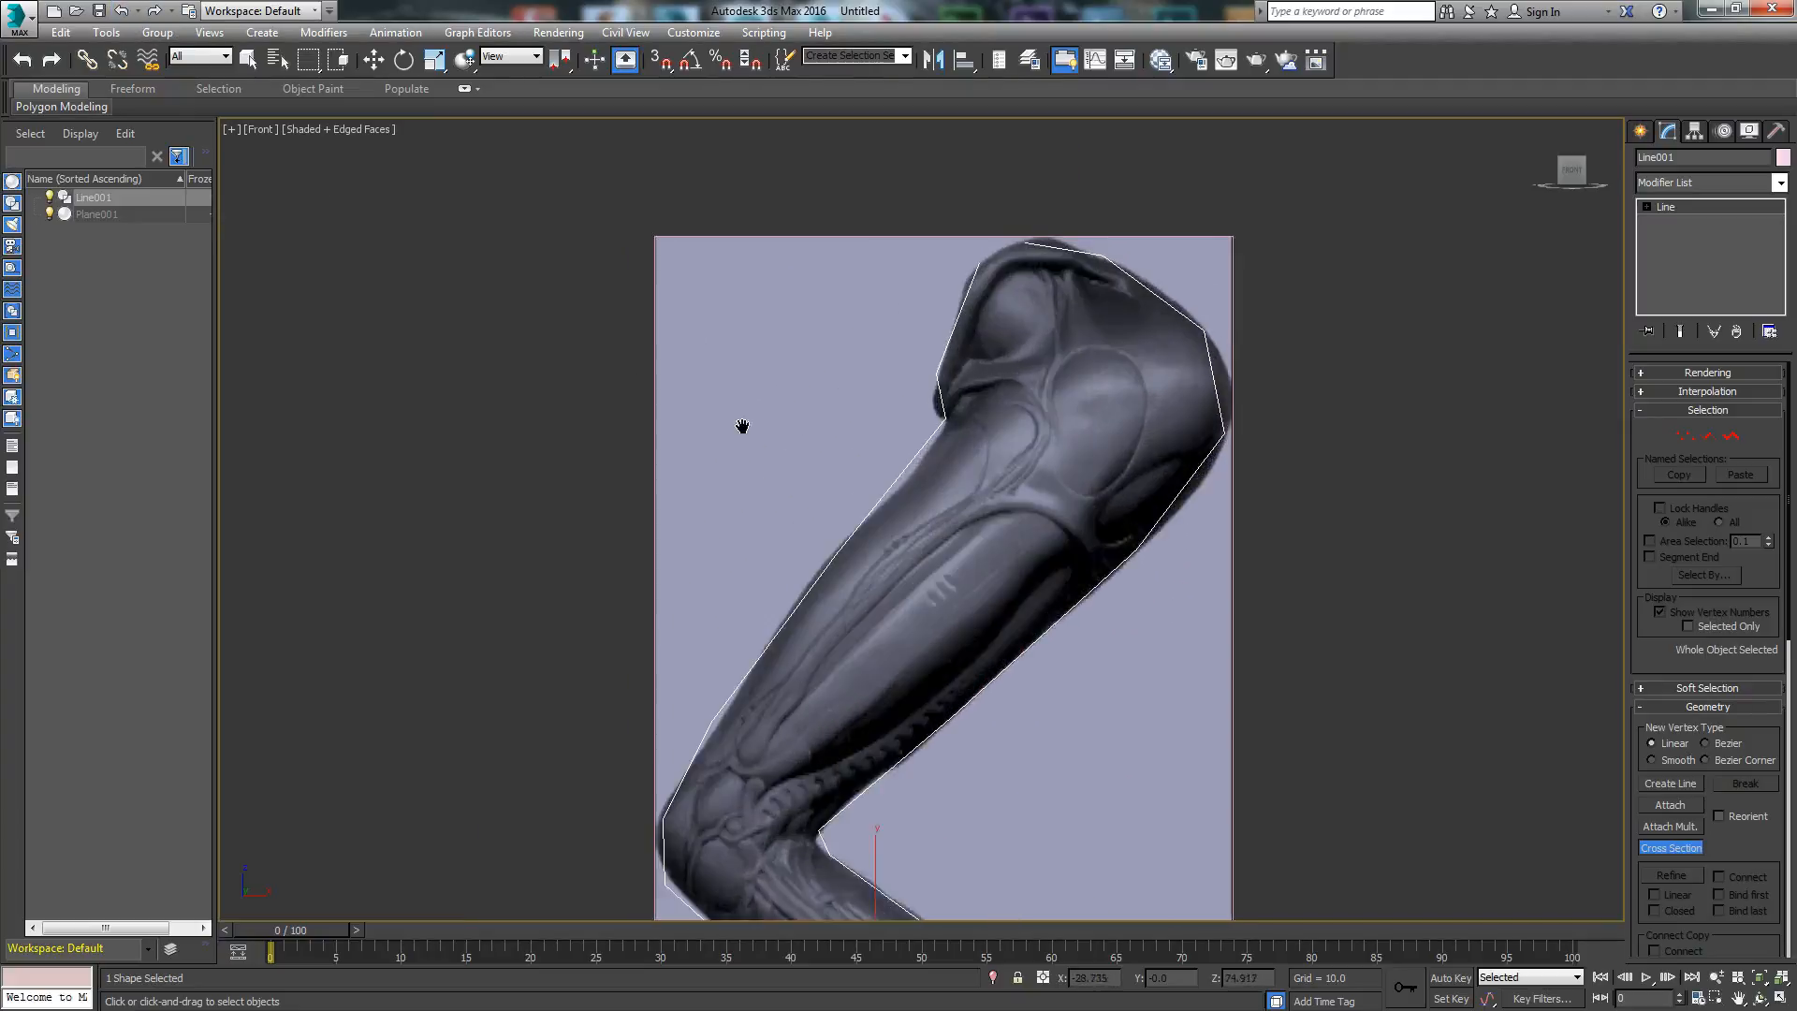
Step: Leave the Cross Section command and return to the attached line's vertex level around the hip
{"action": "middle_click_drag", "start_coordinate": [683, 430], "coordinate": [830, 421]}
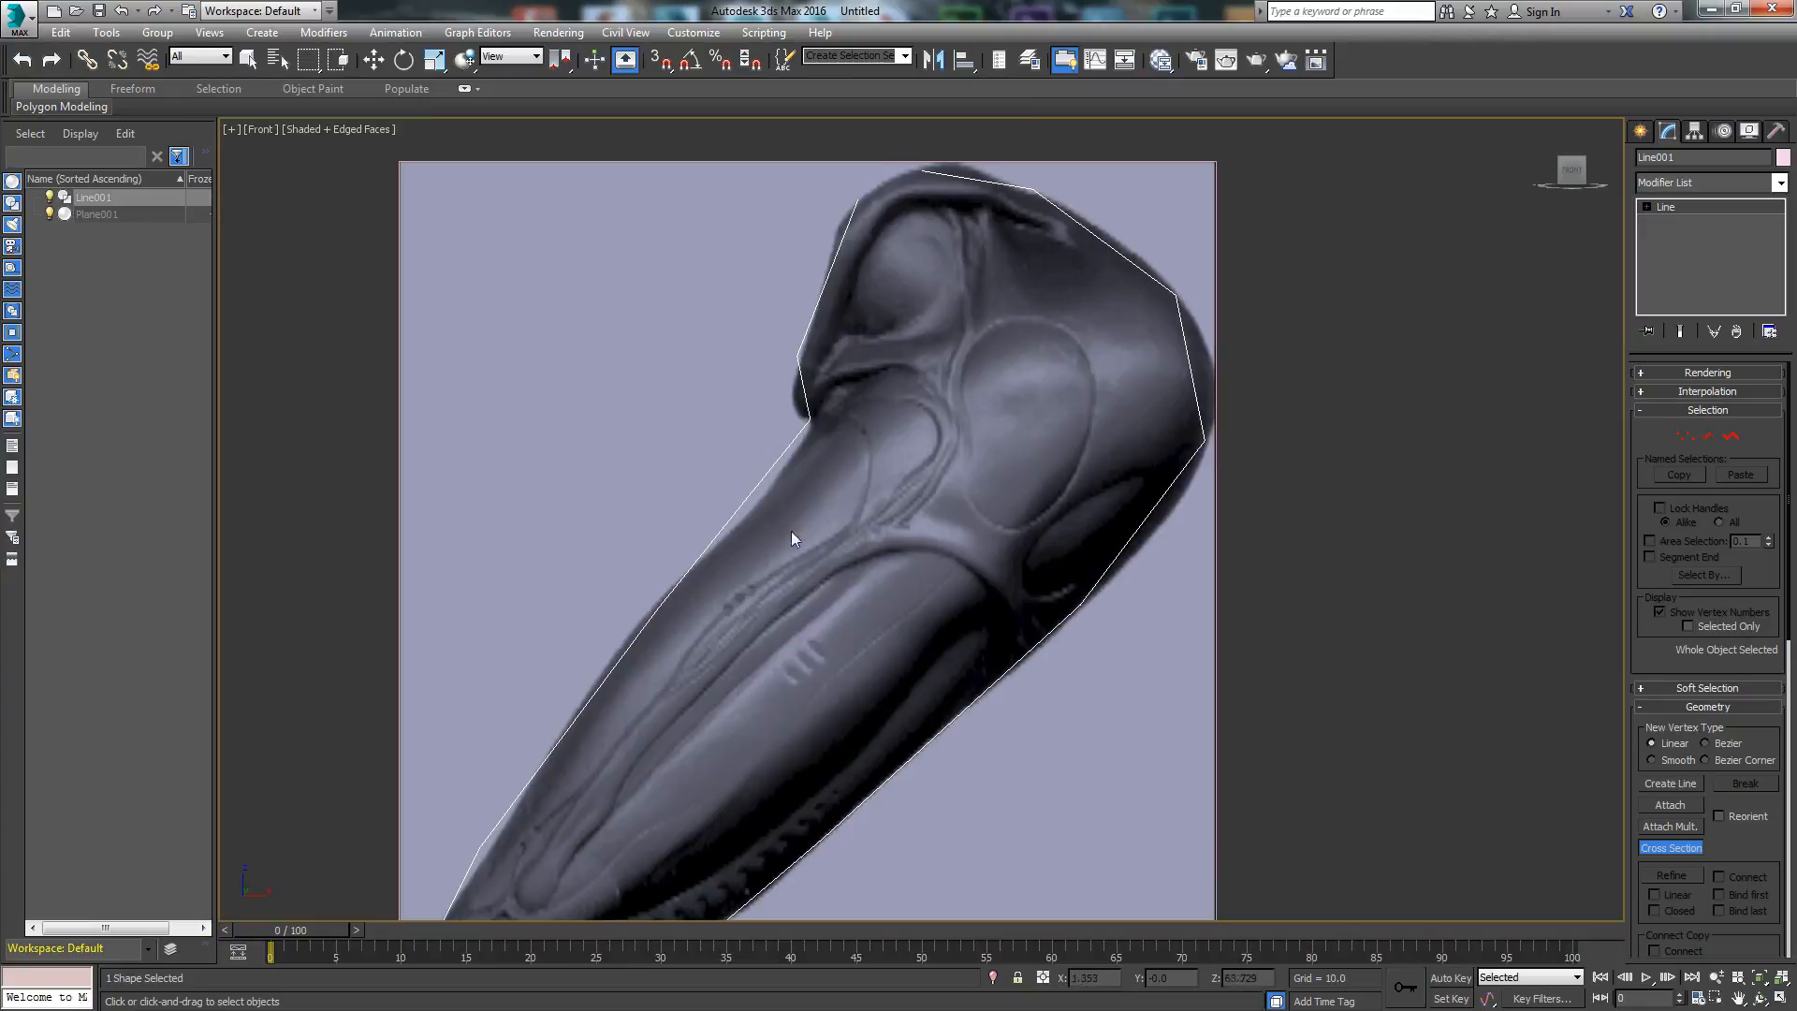
{"action": "left_click", "coordinate": [1648, 848]}
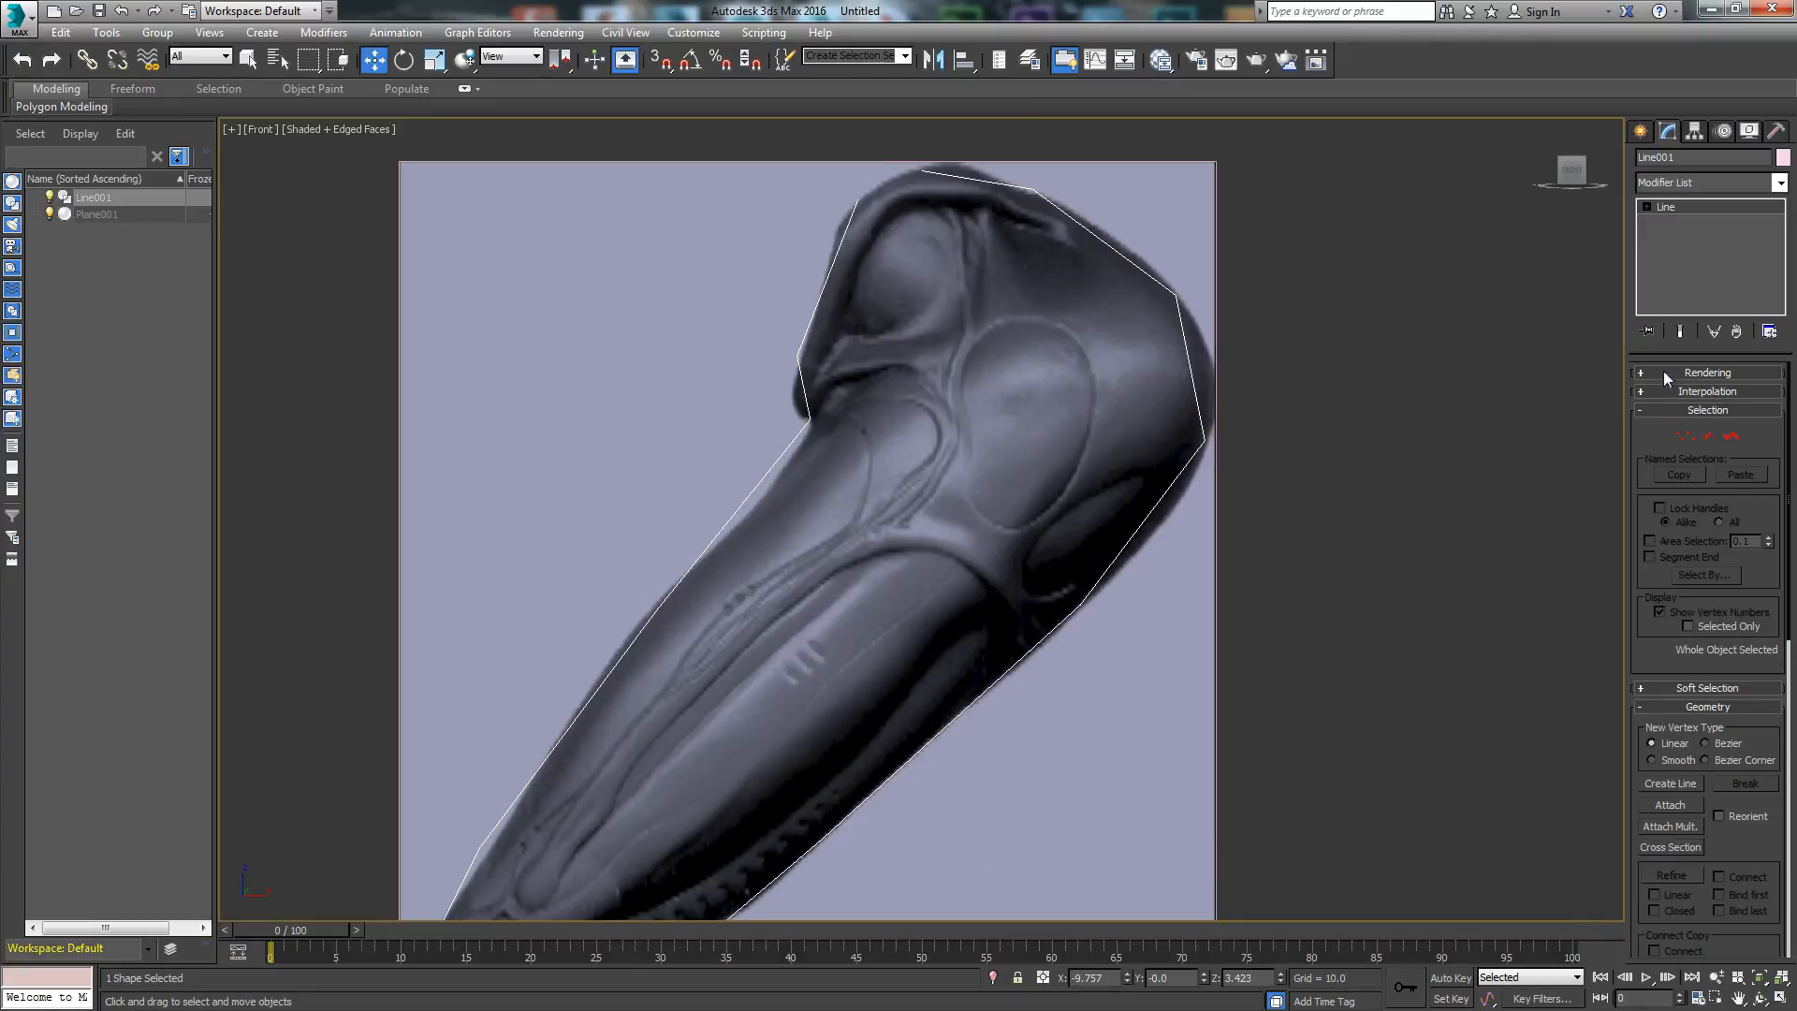
{"action": "left_click", "coordinate": [1681, 436]}
{"action": "scroll", "coordinate": [1019, 447], "scroll_direction": "down", "scroll_amount": 2}
{"action": "scroll", "coordinate": [973, 459], "scroll_direction": "up", "scroll_amount": 3}
{"action": "middle_click_drag", "start_coordinate": [926, 462], "coordinate": [936, 521]}
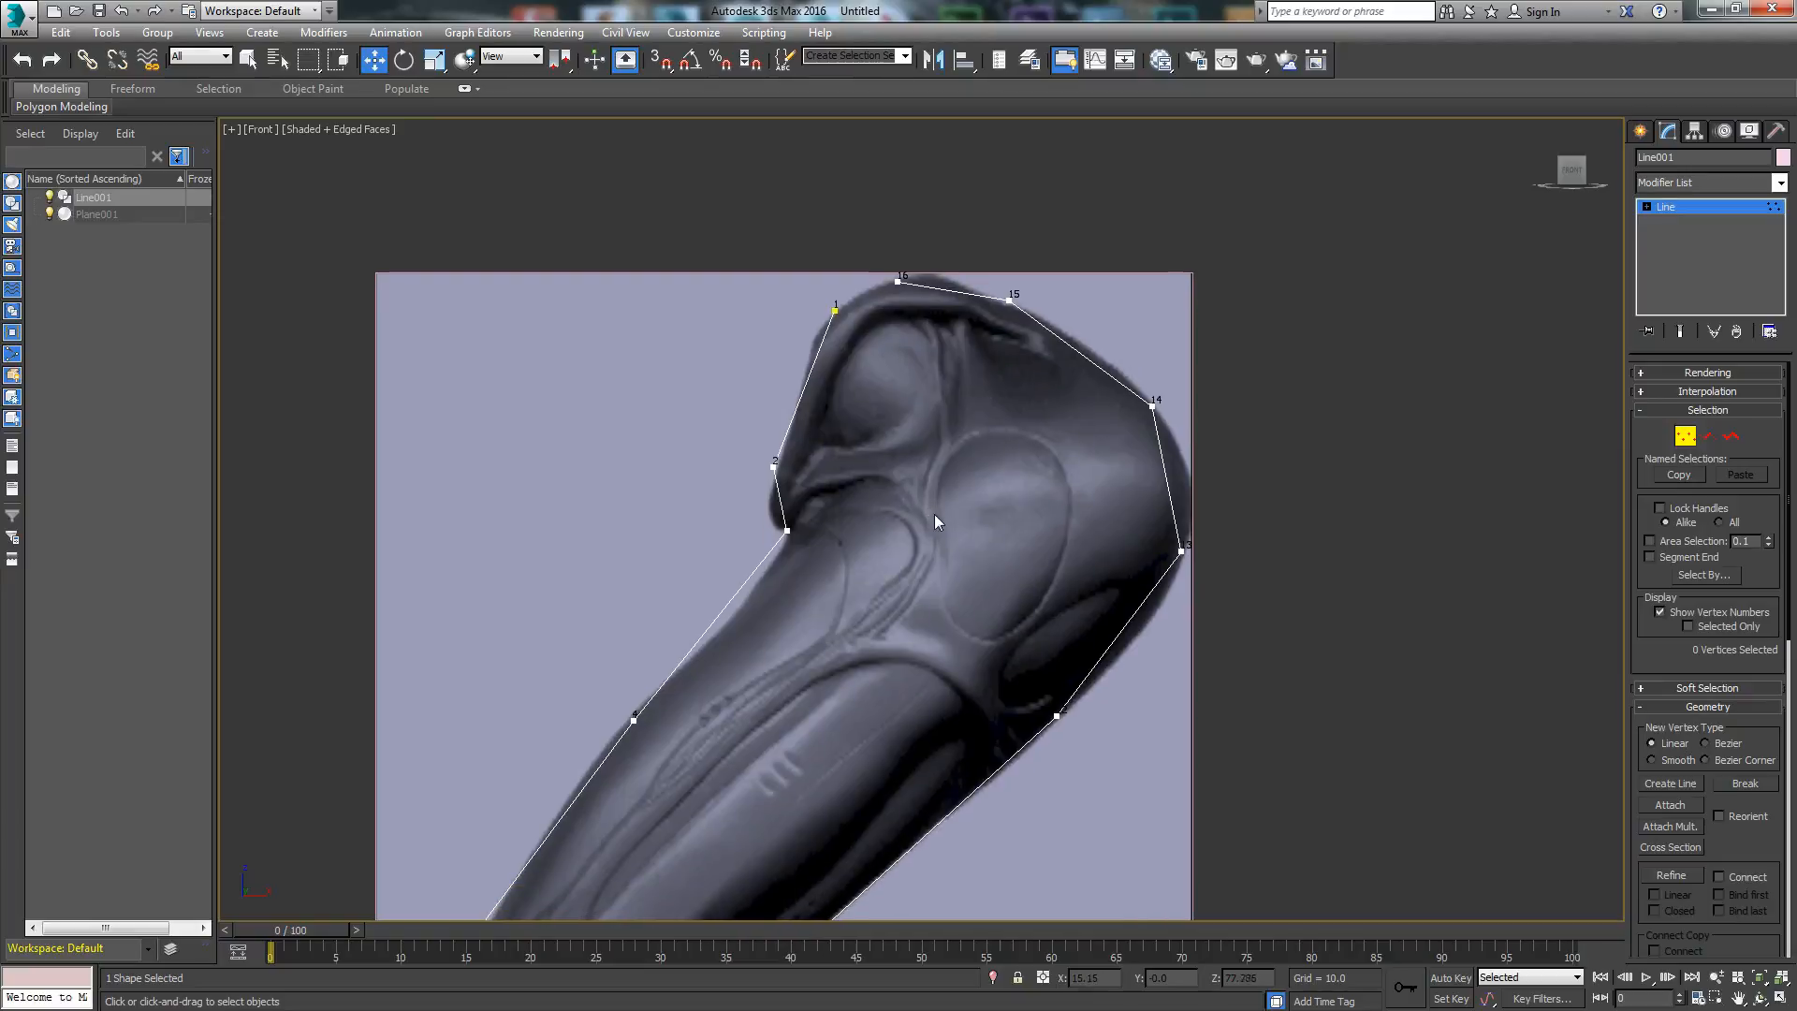
Step: Select the back spline's top end vertex, widen the command panel to two columns, and undo a Make First on that vertex
{"action": "left_click", "coordinate": [898, 281]}
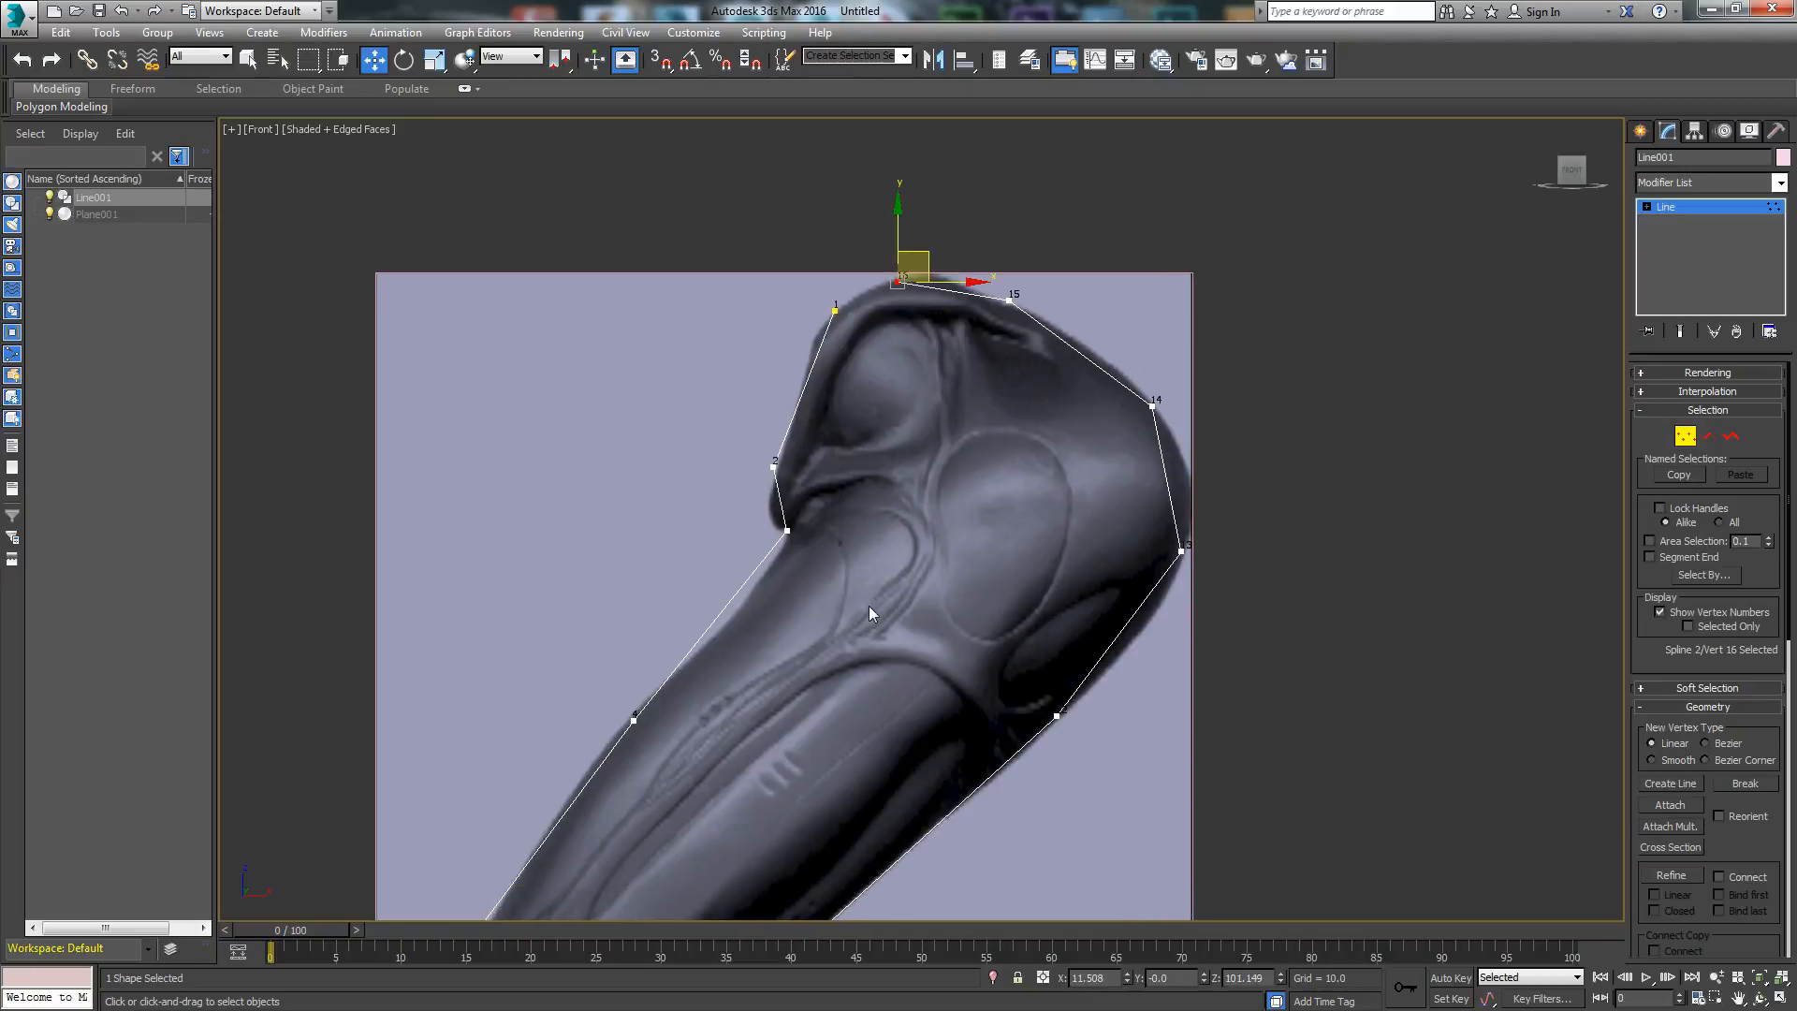
{"action": "left_click", "coordinate": [860, 386]}
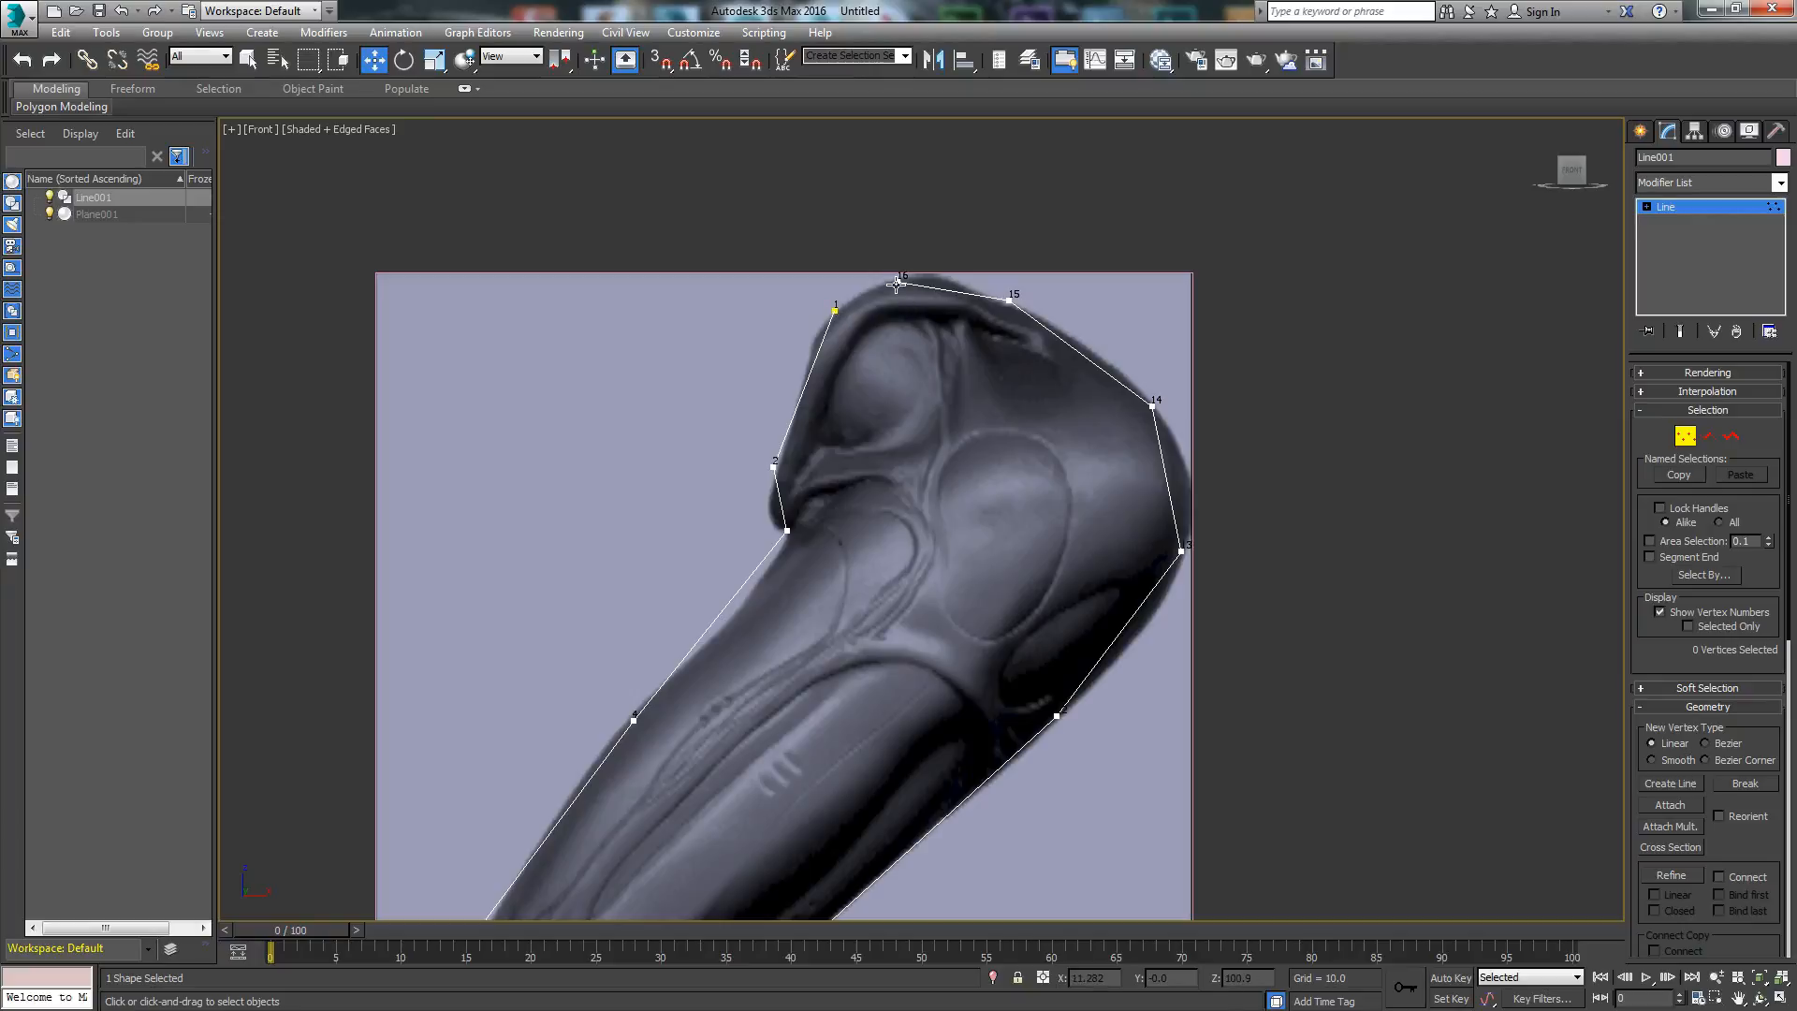
{"action": "left_click_drag", "start_coordinate": [879, 238], "coordinate": [931, 343]}
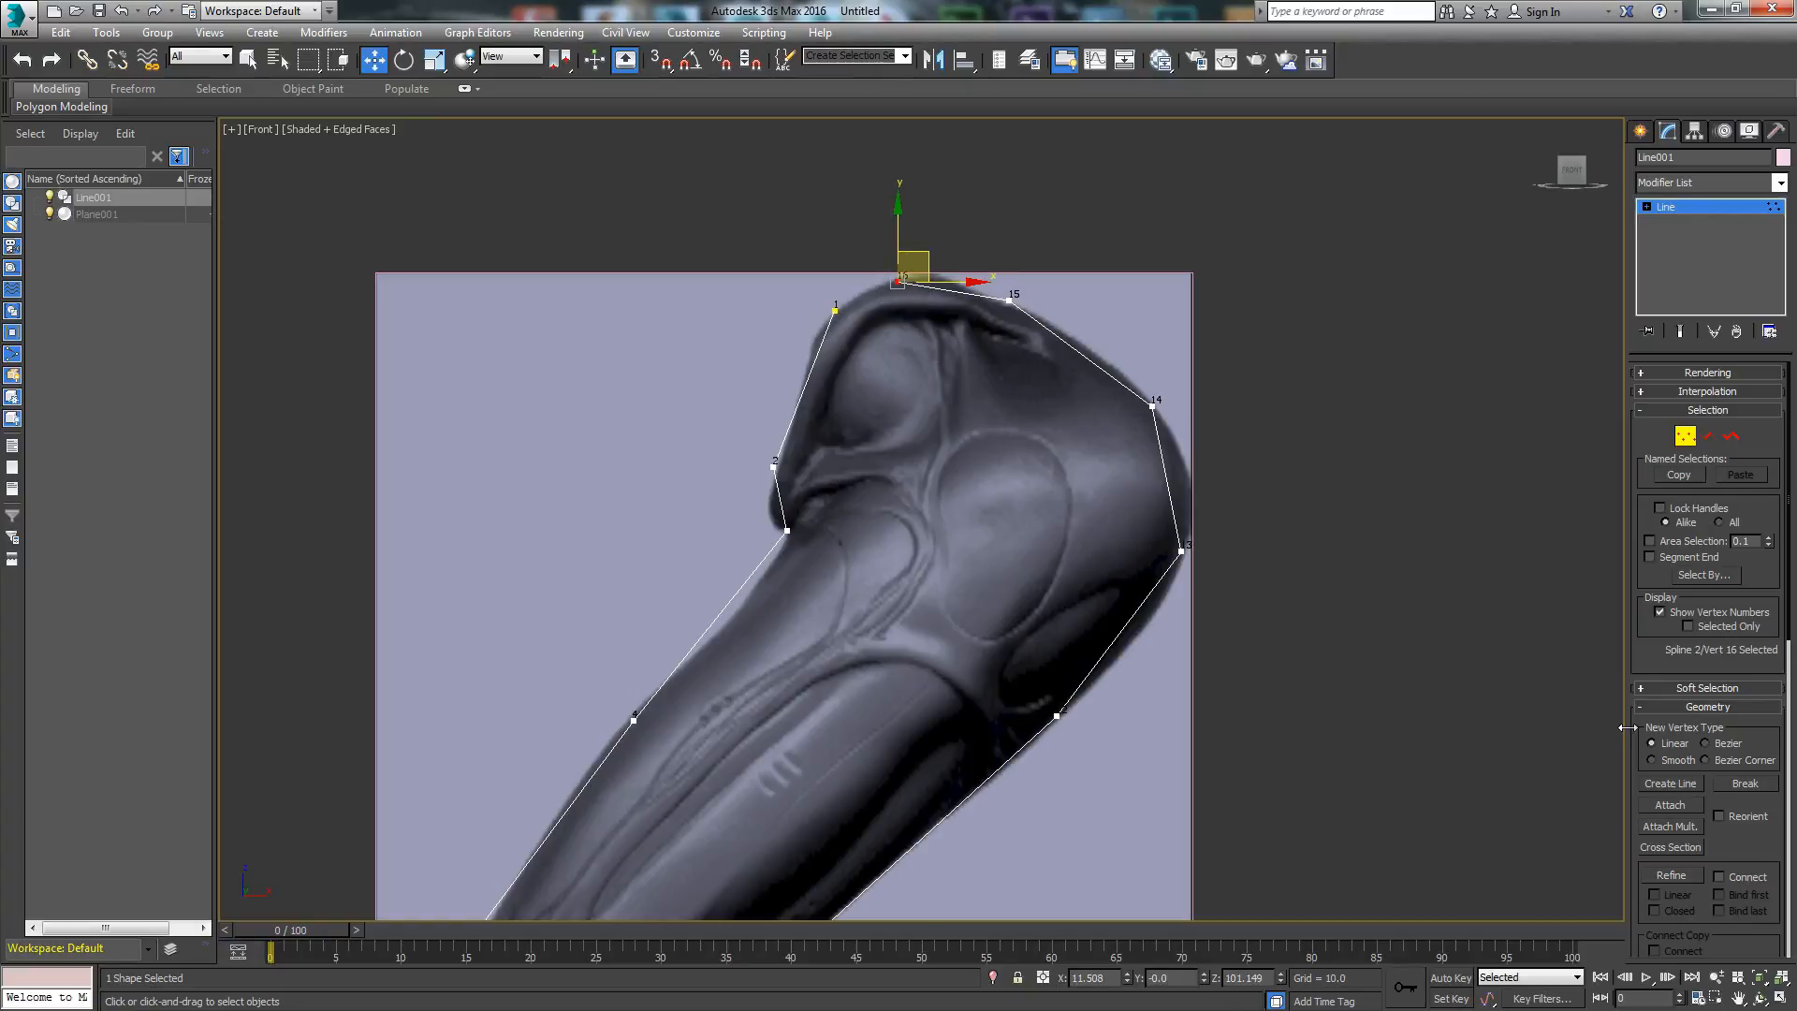
{"action": "left_click_drag", "start_coordinate": [1627, 727], "coordinate": [1478, 731]}
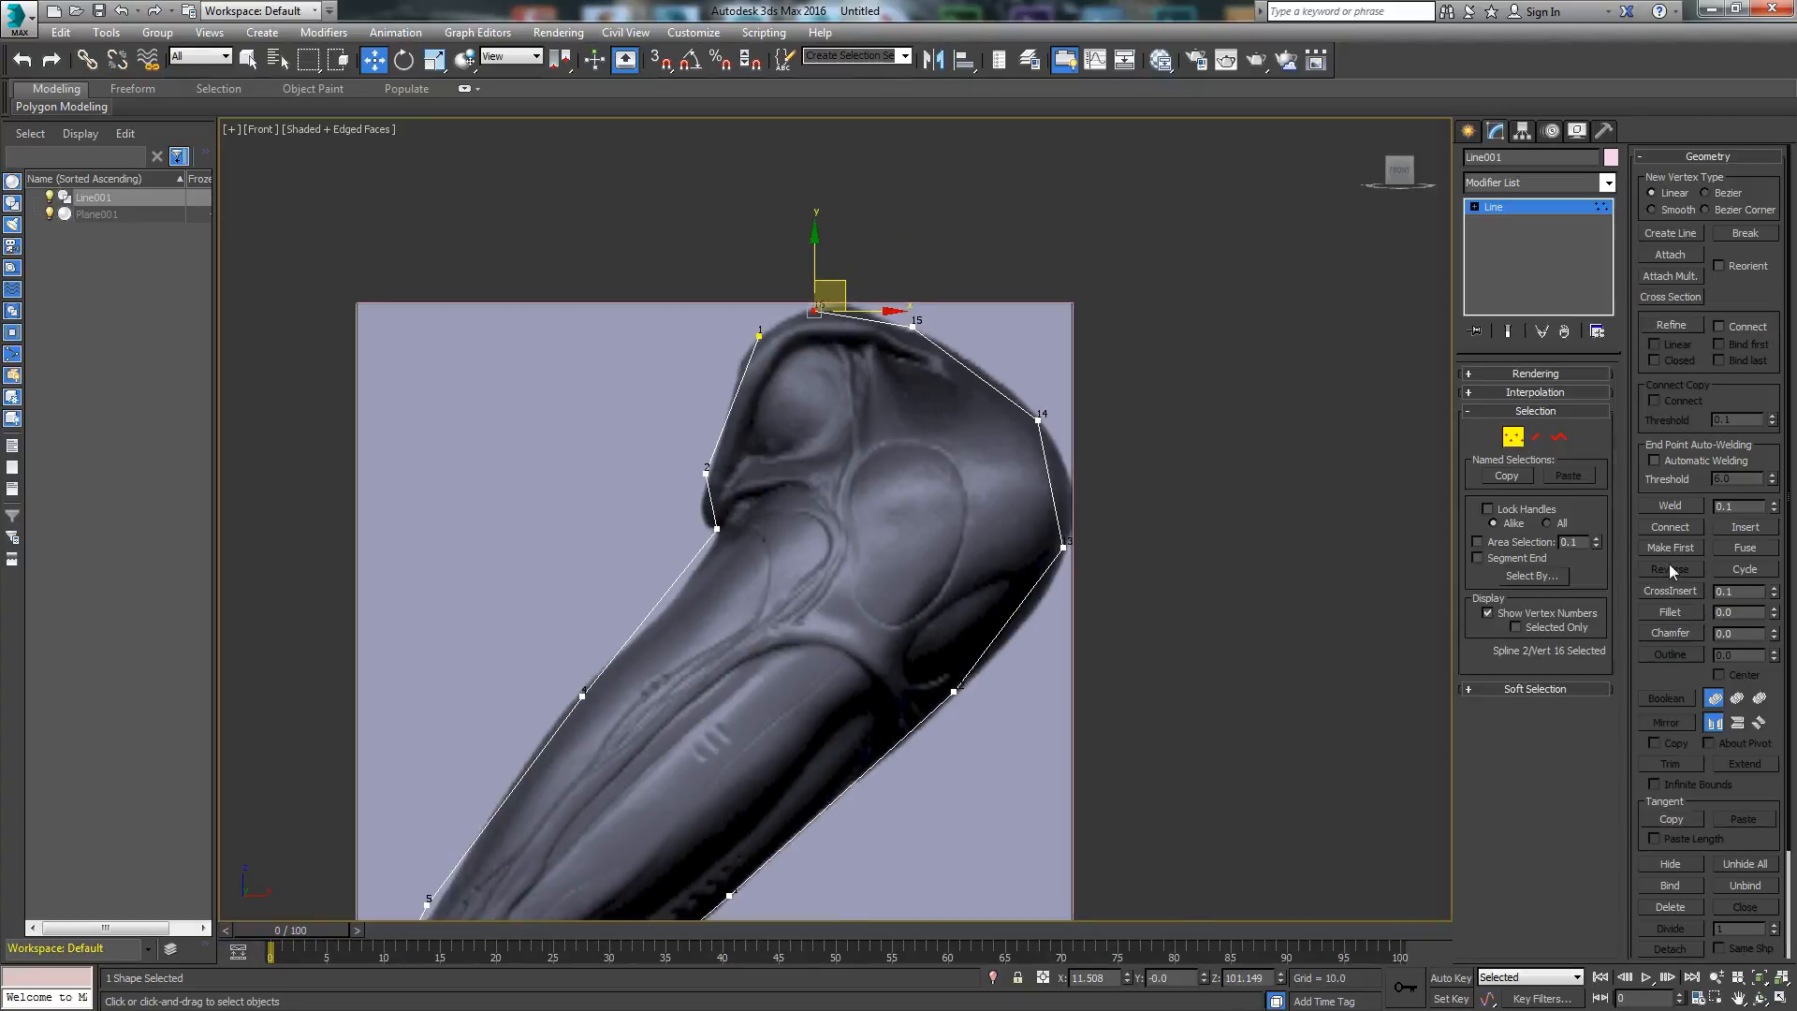
{"action": "left_click", "coordinate": [1666, 548]}
{"action": "left_click", "coordinate": [120, 10]}
Step: Reverse the back spline so its numbering starts at the hip, and return to vertex level
{"action": "left_click", "coordinate": [1558, 437]}
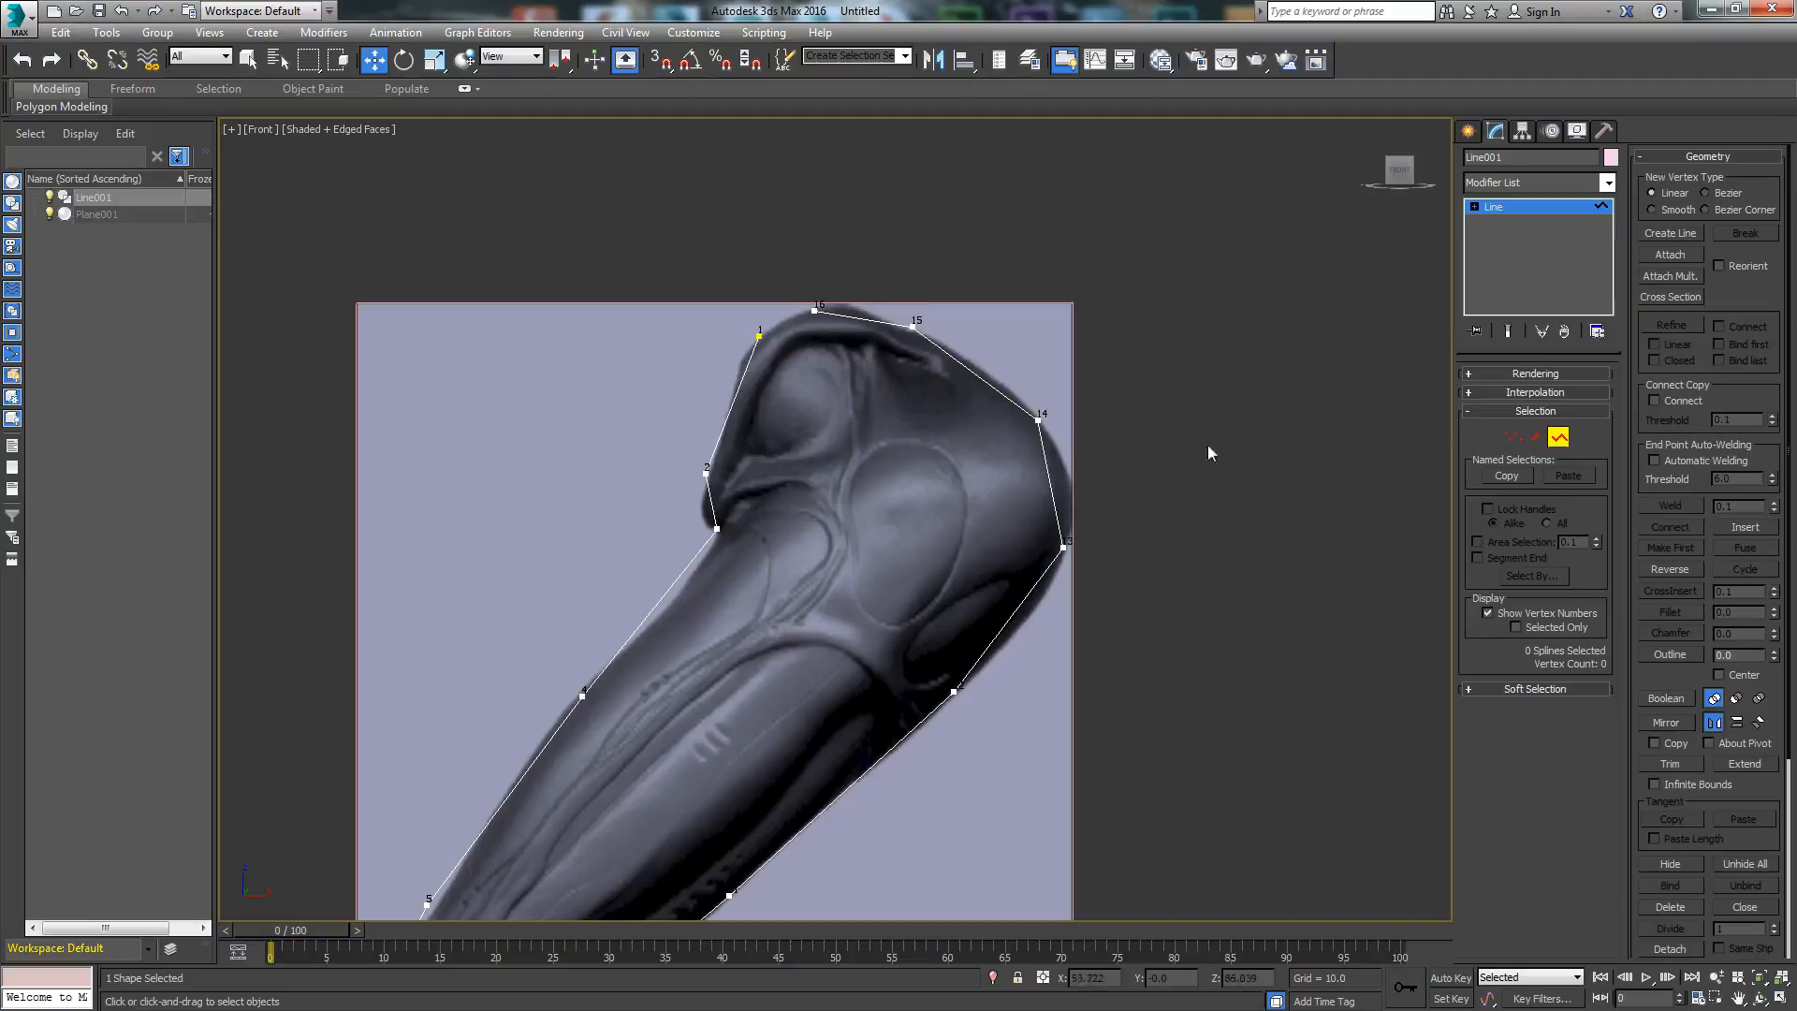
{"action": "left_click", "coordinate": [1042, 449]}
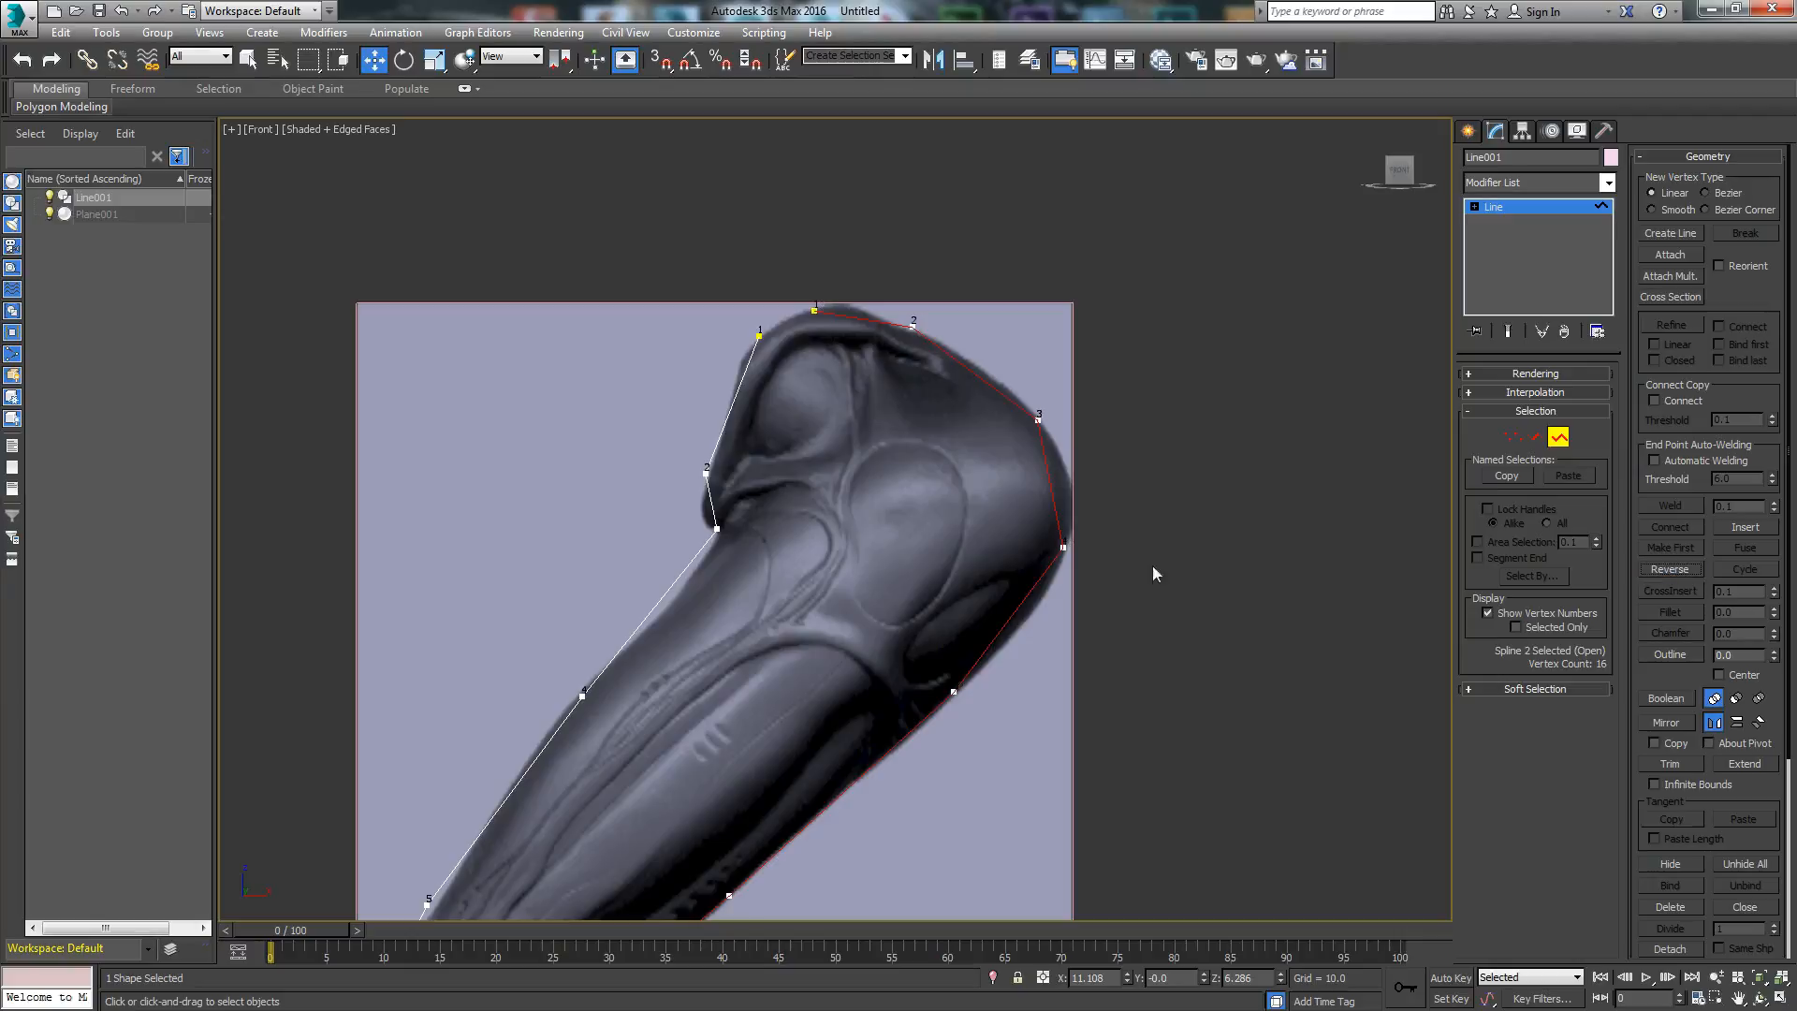
{"action": "left_click", "coordinate": [1513, 437]}
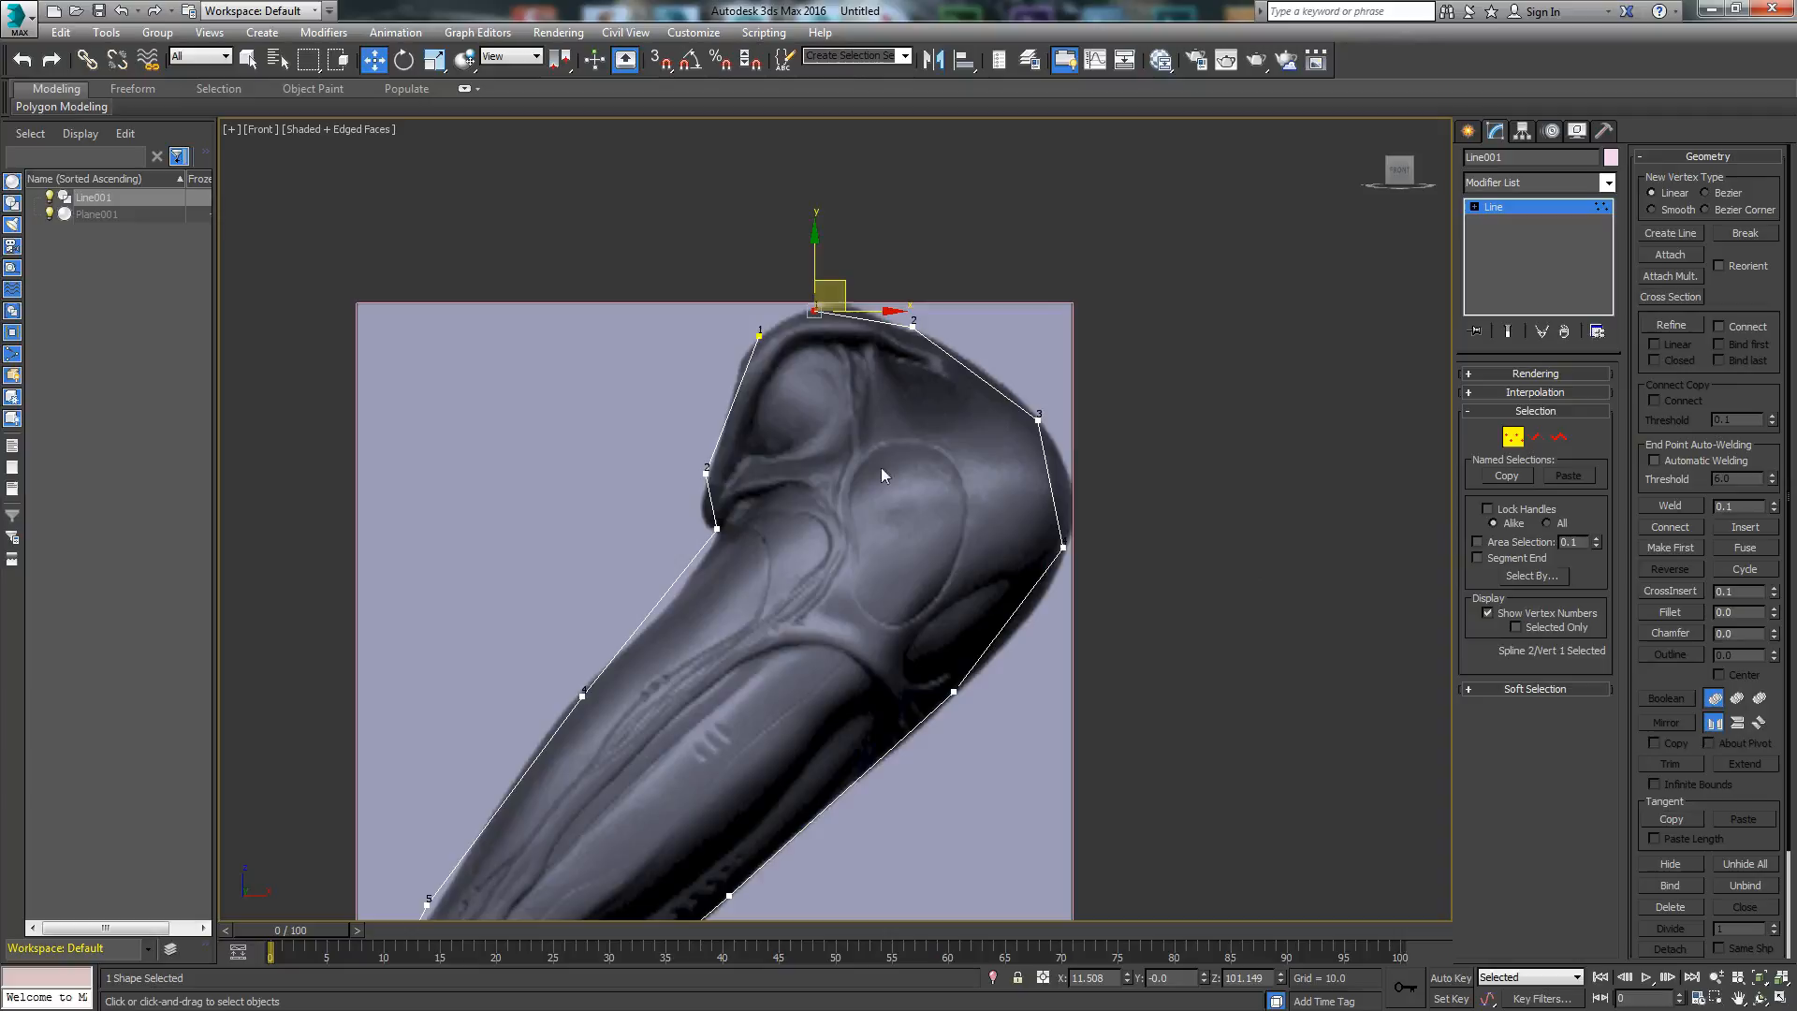
Step: Try connecting the back spline to the front spline with Cross Section at vertex level, and undo the connection
{"action": "middle_click_drag", "start_coordinate": [828, 629], "coordinate": [867, 580]}
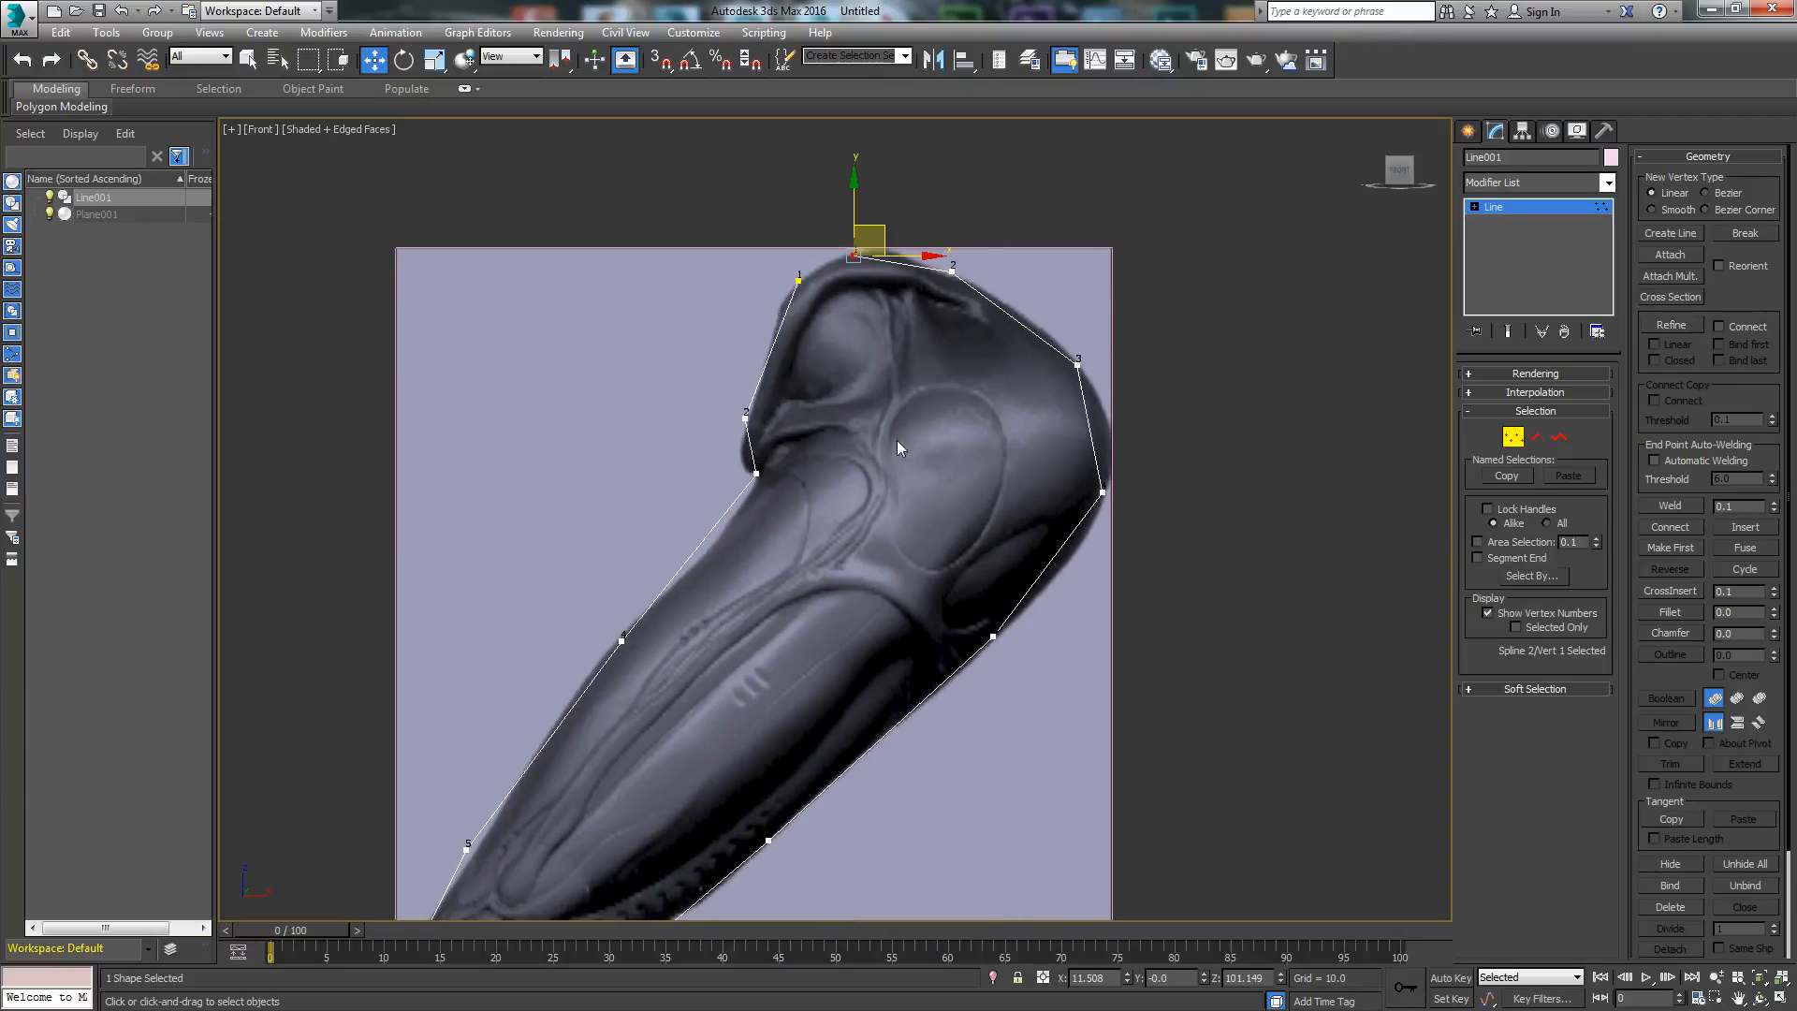
{"action": "left_click", "coordinate": [1670, 296]}
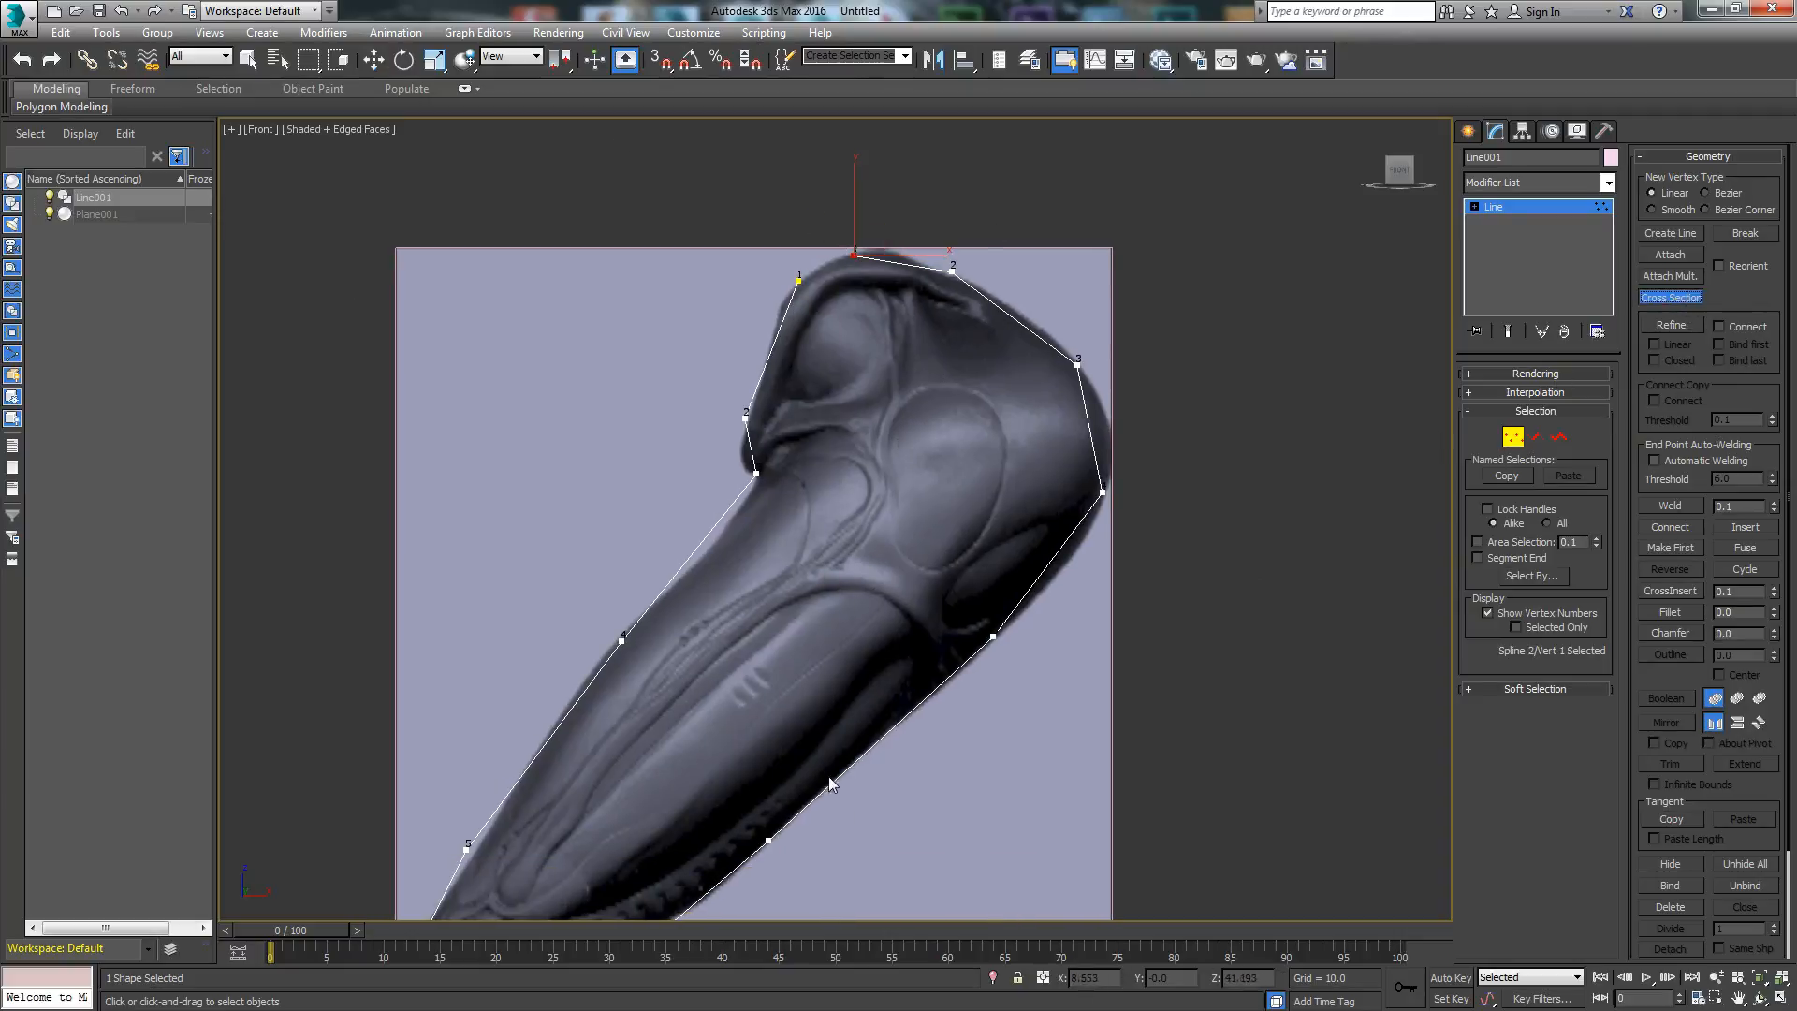
{"action": "left_click", "coordinate": [831, 783]}
{"action": "left_click", "coordinate": [640, 644]}
{"action": "scroll", "coordinate": [683, 700], "scroll_direction": "down", "scroll_amount": 8}
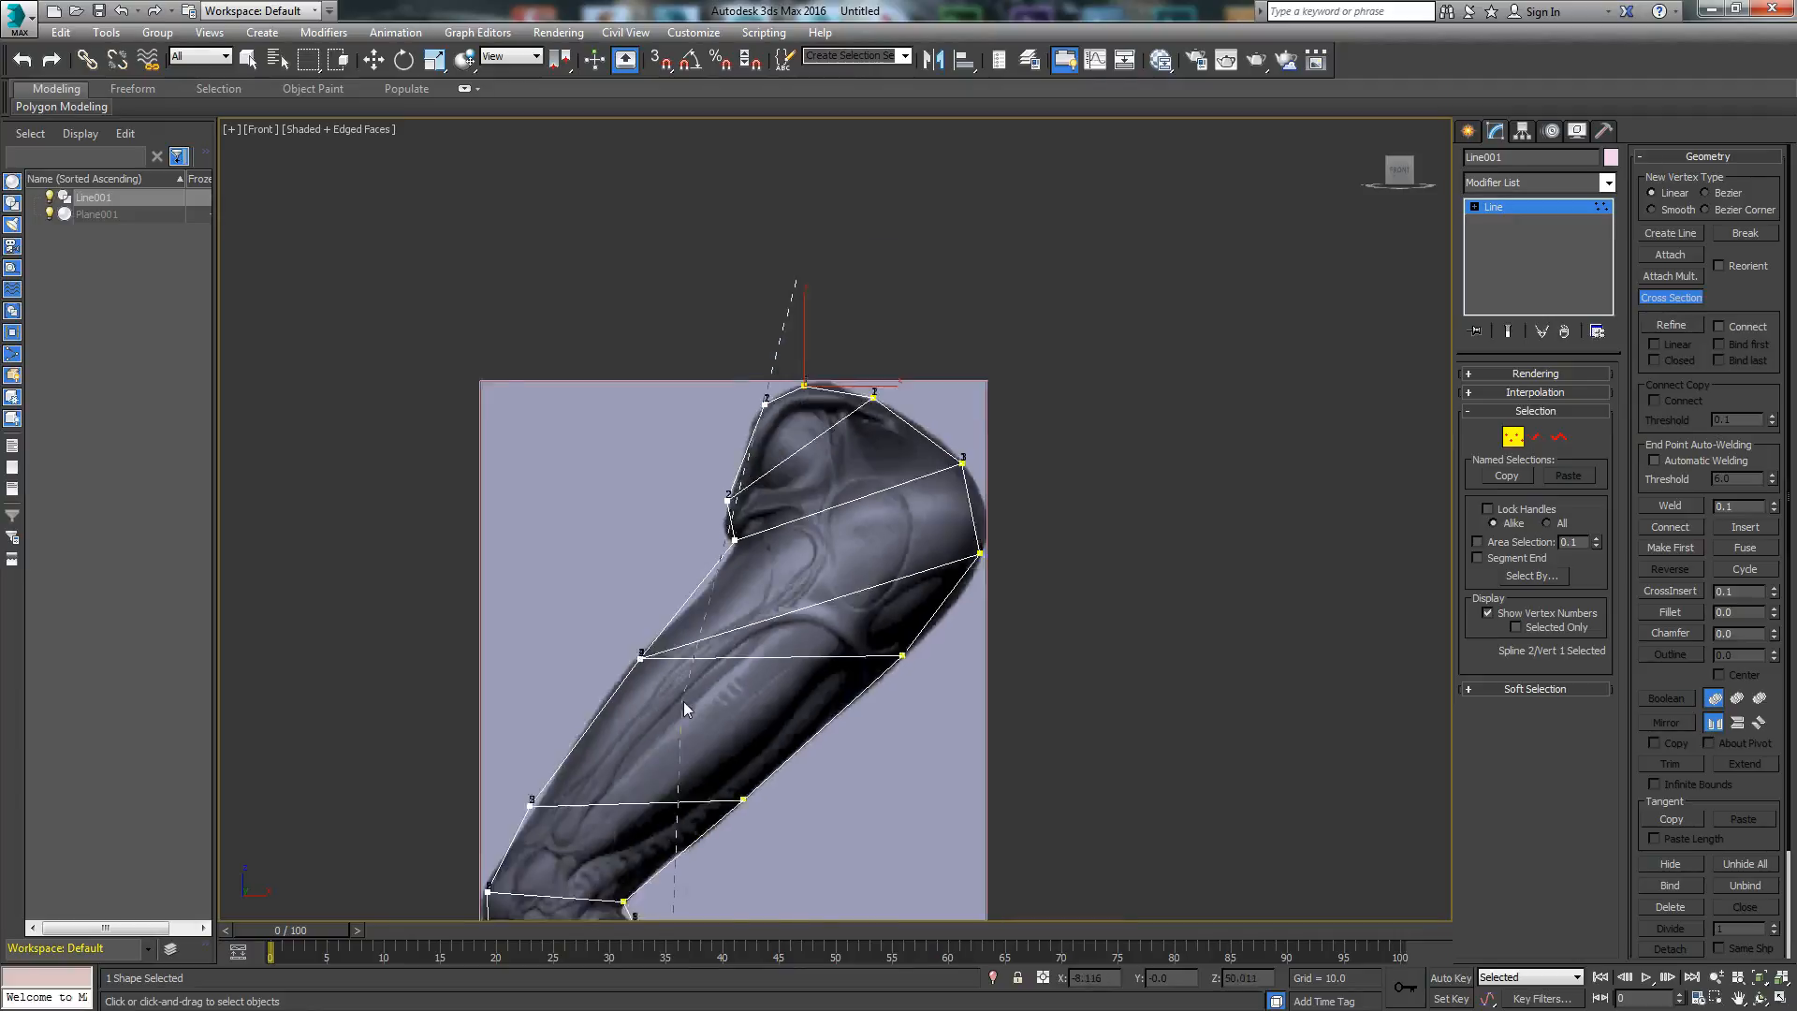
{"action": "mouse_move", "coordinate": [810, 800]}
{"action": "middle_mouse_down"}
{"action": "mouse_move", "coordinate": [802, 433]}
{"action": "mouse_move", "coordinate": [789, 777]}
{"action": "middle_mouse_up"}
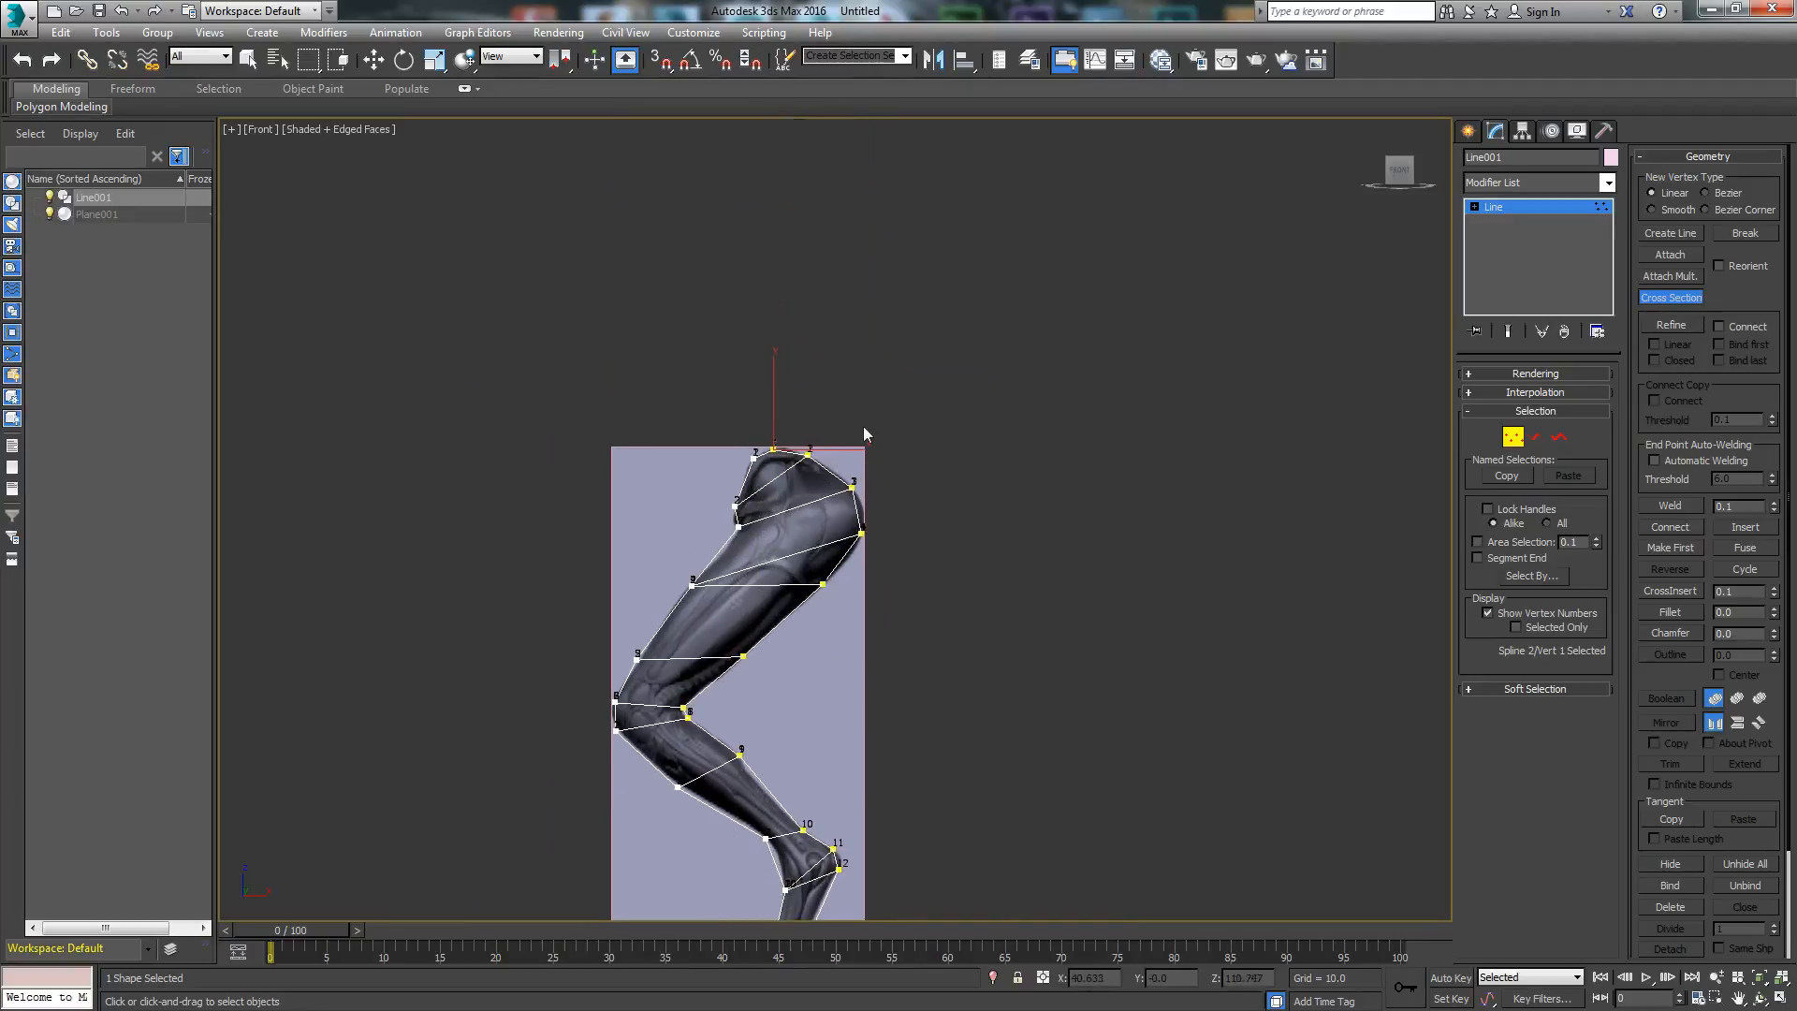
{"action": "left_click", "coordinate": [121, 10]}
Step: Leave Cross Section and compare the vertex positions on the front and back splines along the hip, thigh and knee
{"action": "scroll", "coordinate": [741, 536], "scroll_direction": "up", "scroll_amount": 5}
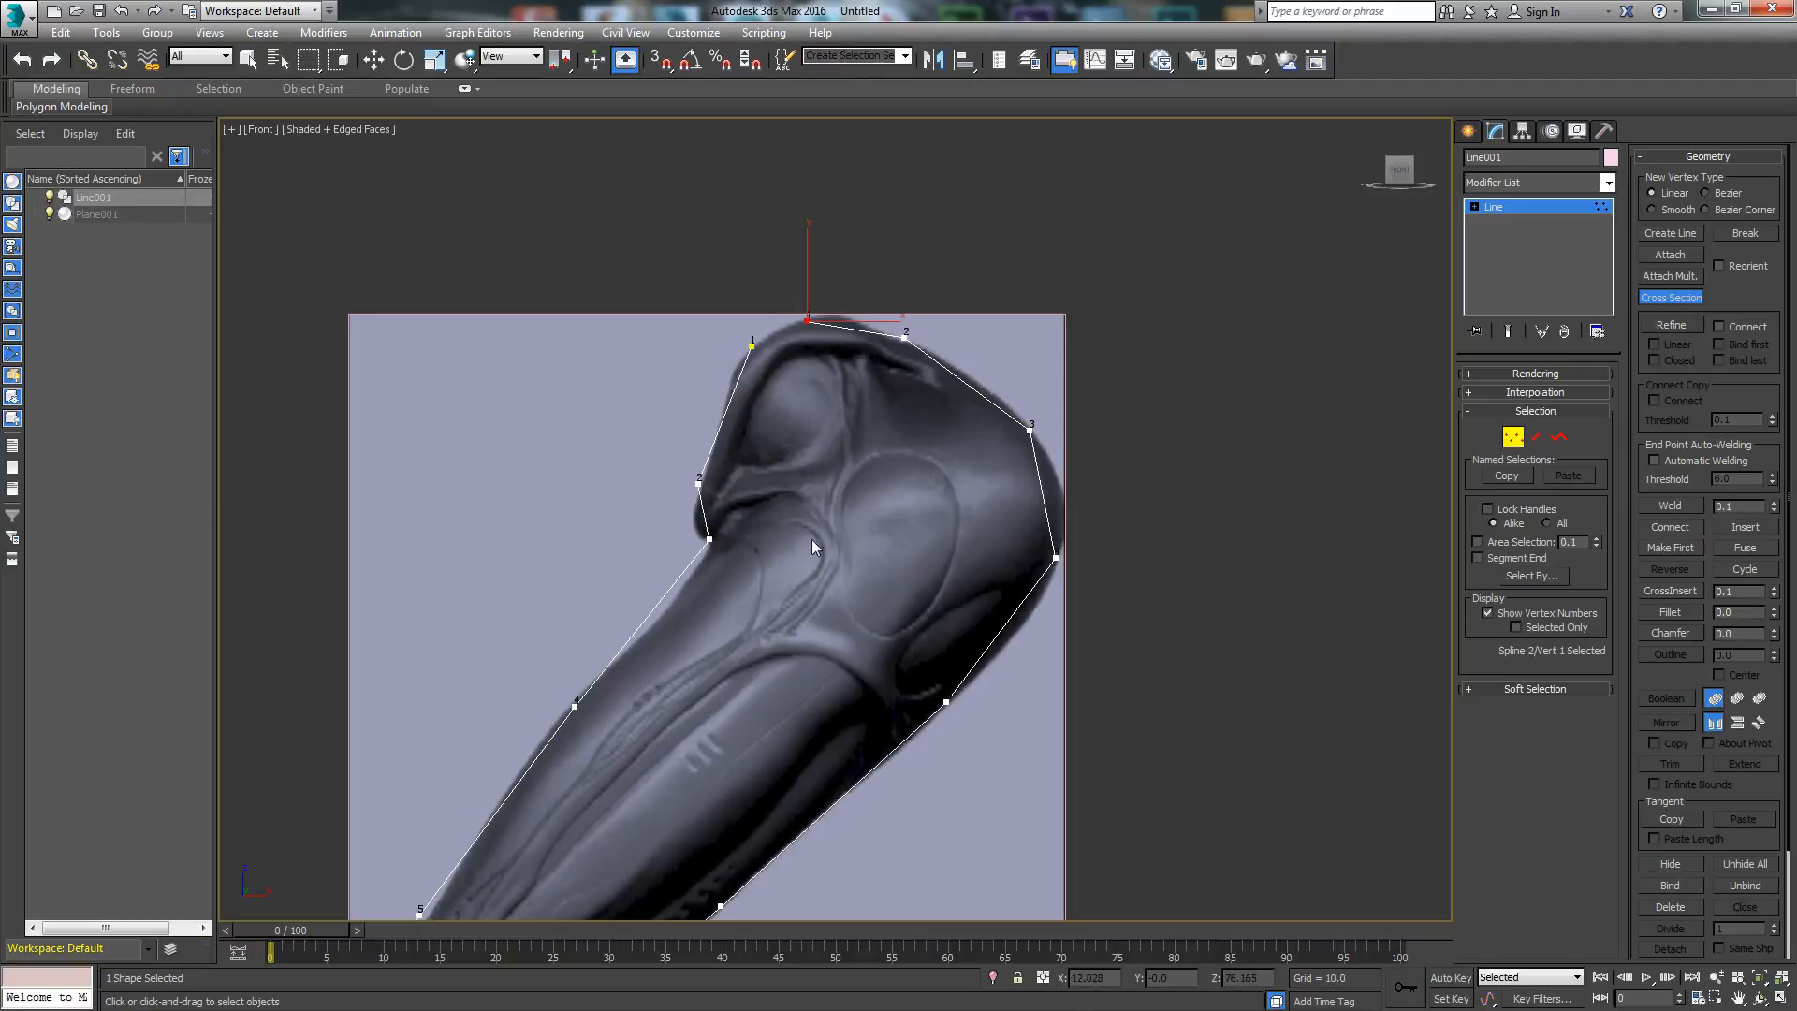
{"action": "scroll", "coordinate": [828, 496], "scroll_direction": "down", "scroll_amount": 2}
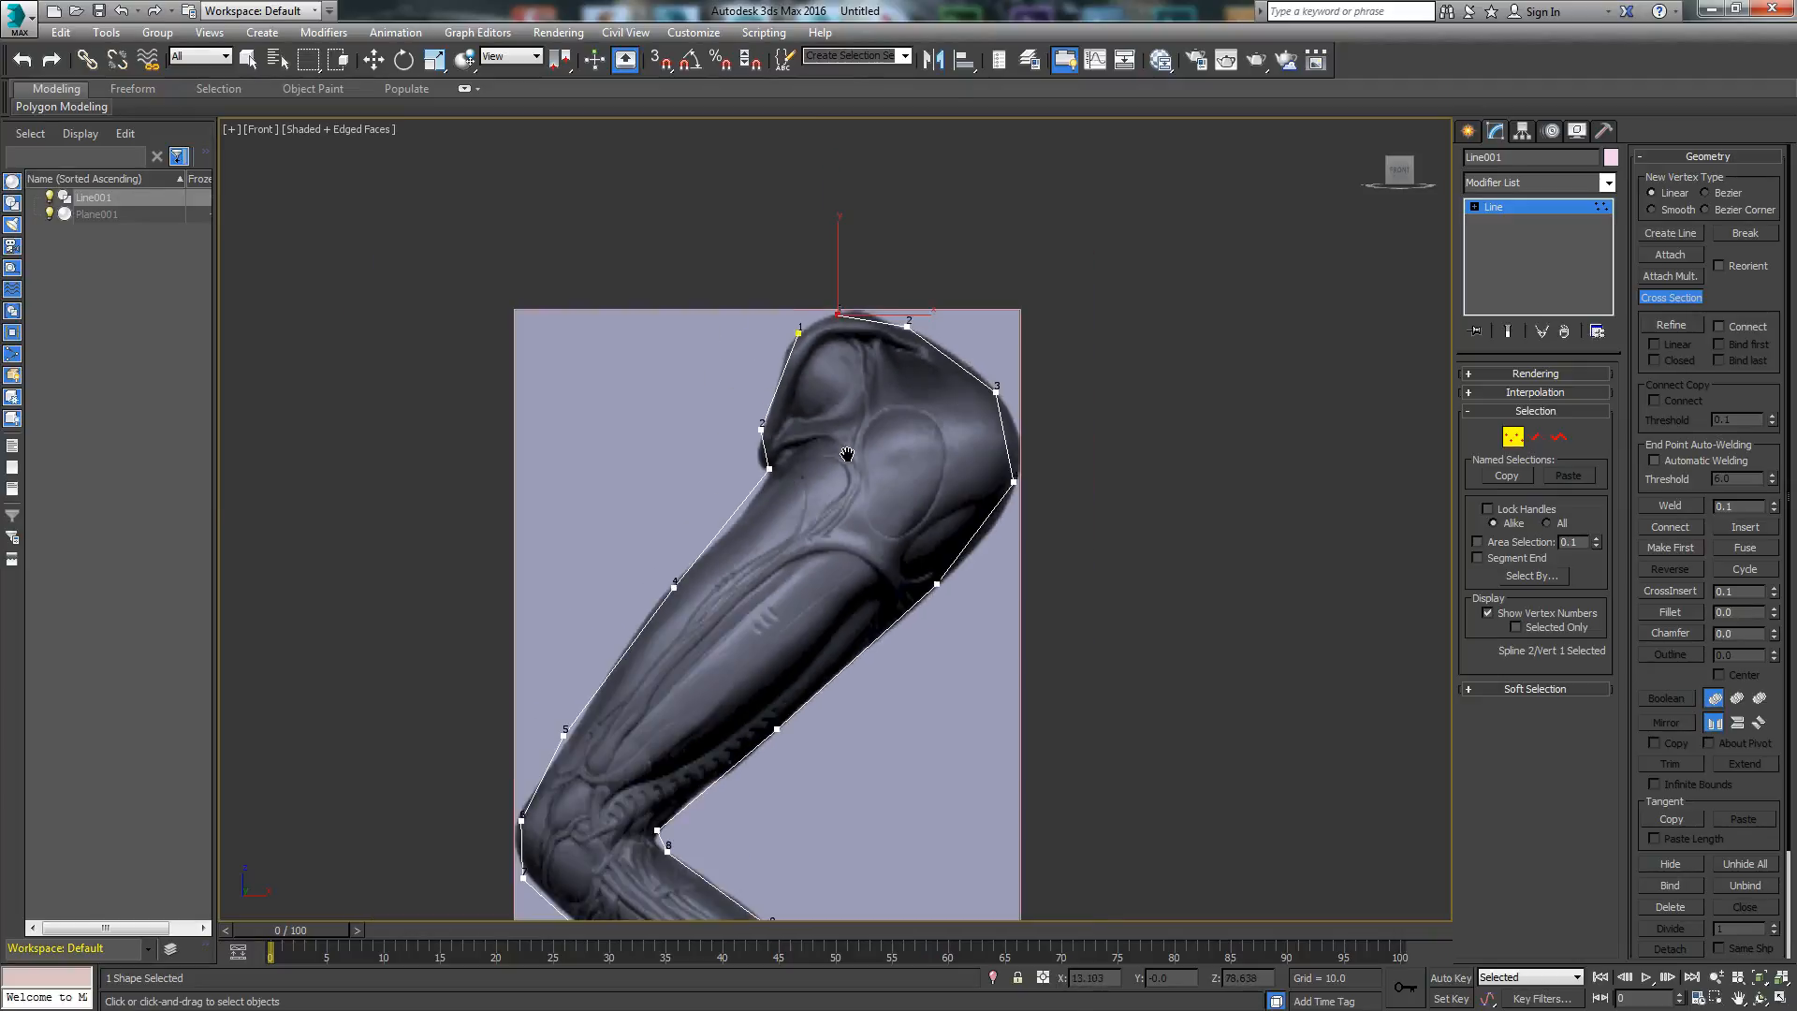
{"action": "middle_click_drag", "start_coordinate": [856, 531], "coordinate": [748, 525]}
{"action": "middle_click_drag", "start_coordinate": [798, 374], "coordinate": [779, 399]}
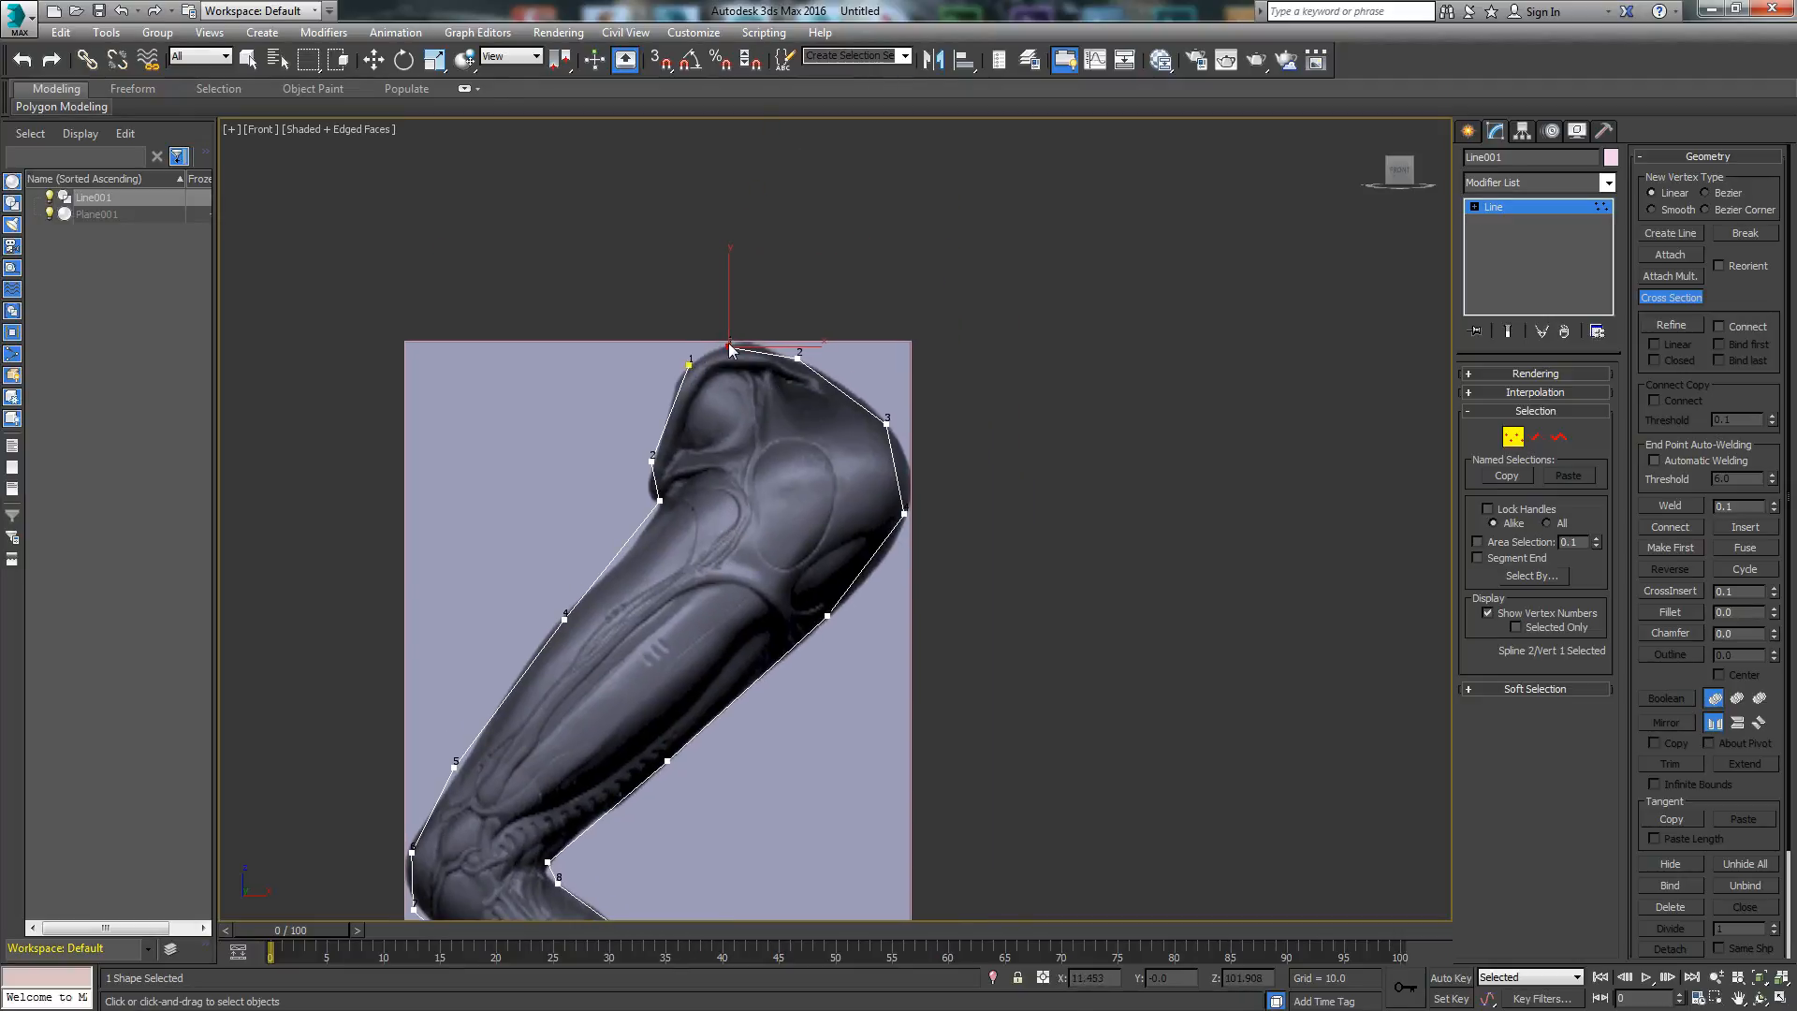
{"action": "key", "text": "w"}
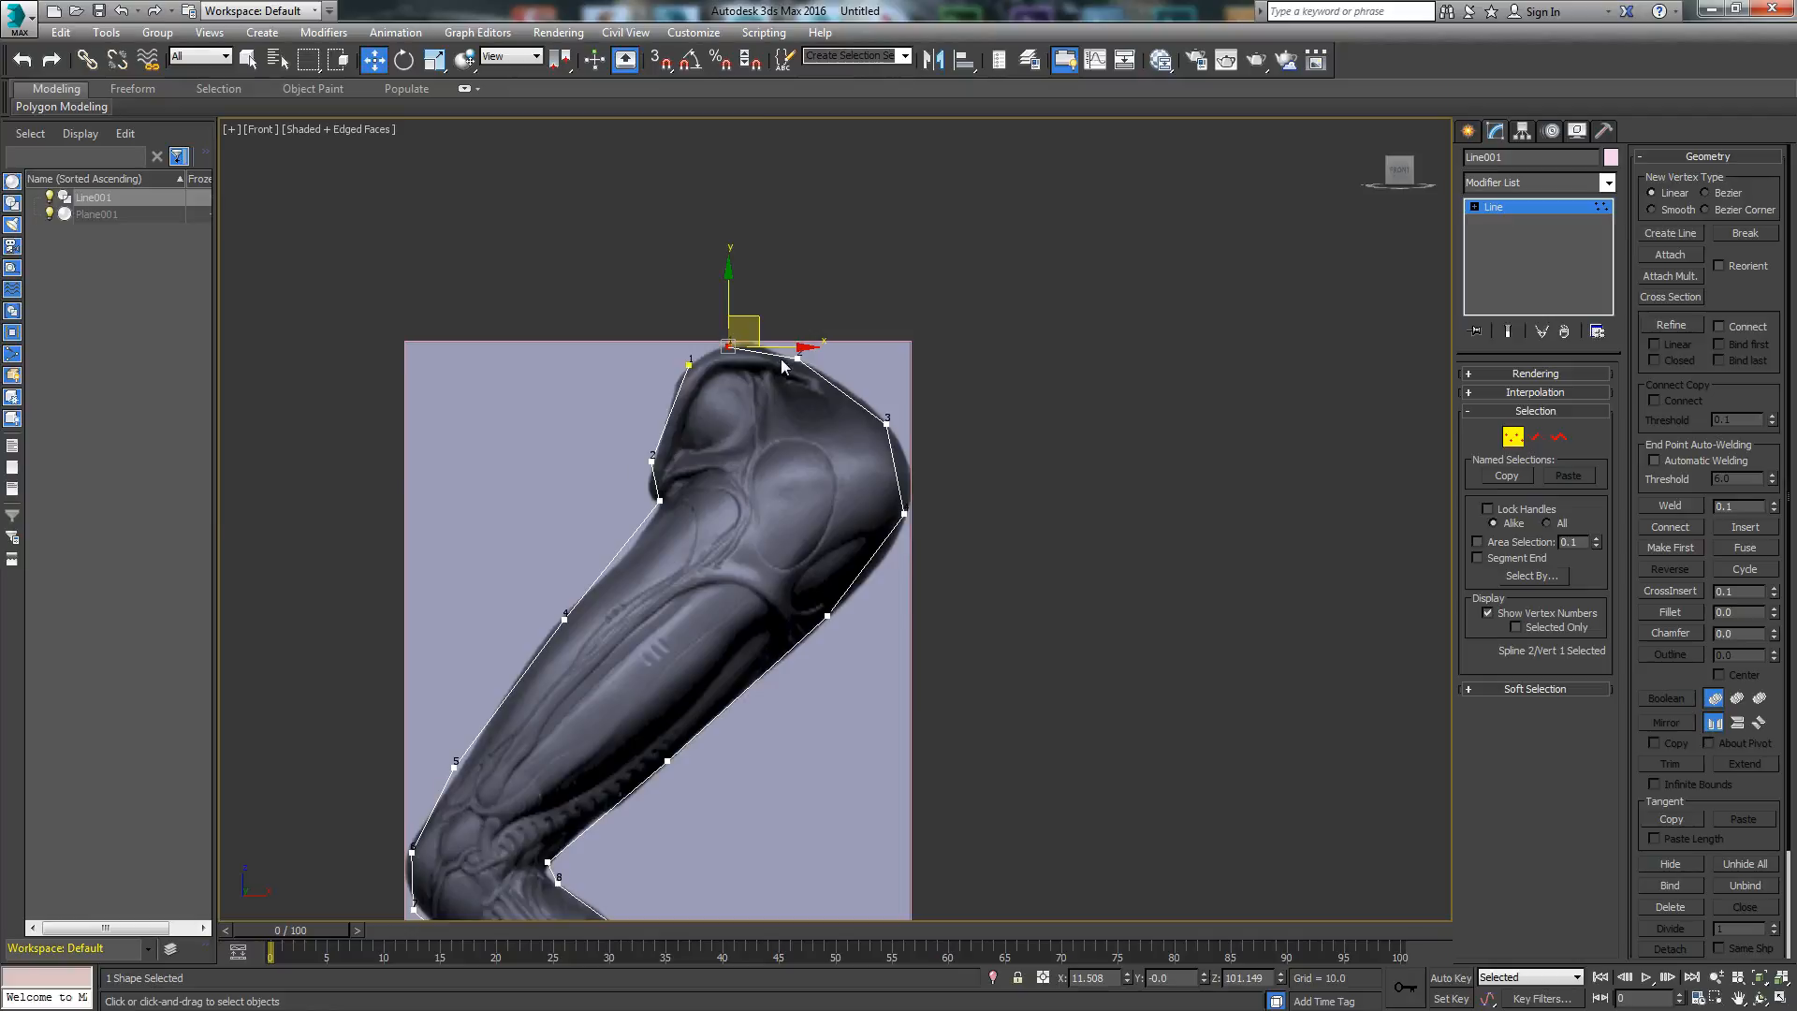
{"action": "middle_click_drag", "start_coordinate": [529, 649], "coordinate": [532, 562]}
{"action": "middle_click_drag", "start_coordinate": [833, 473], "coordinate": [761, 403]}
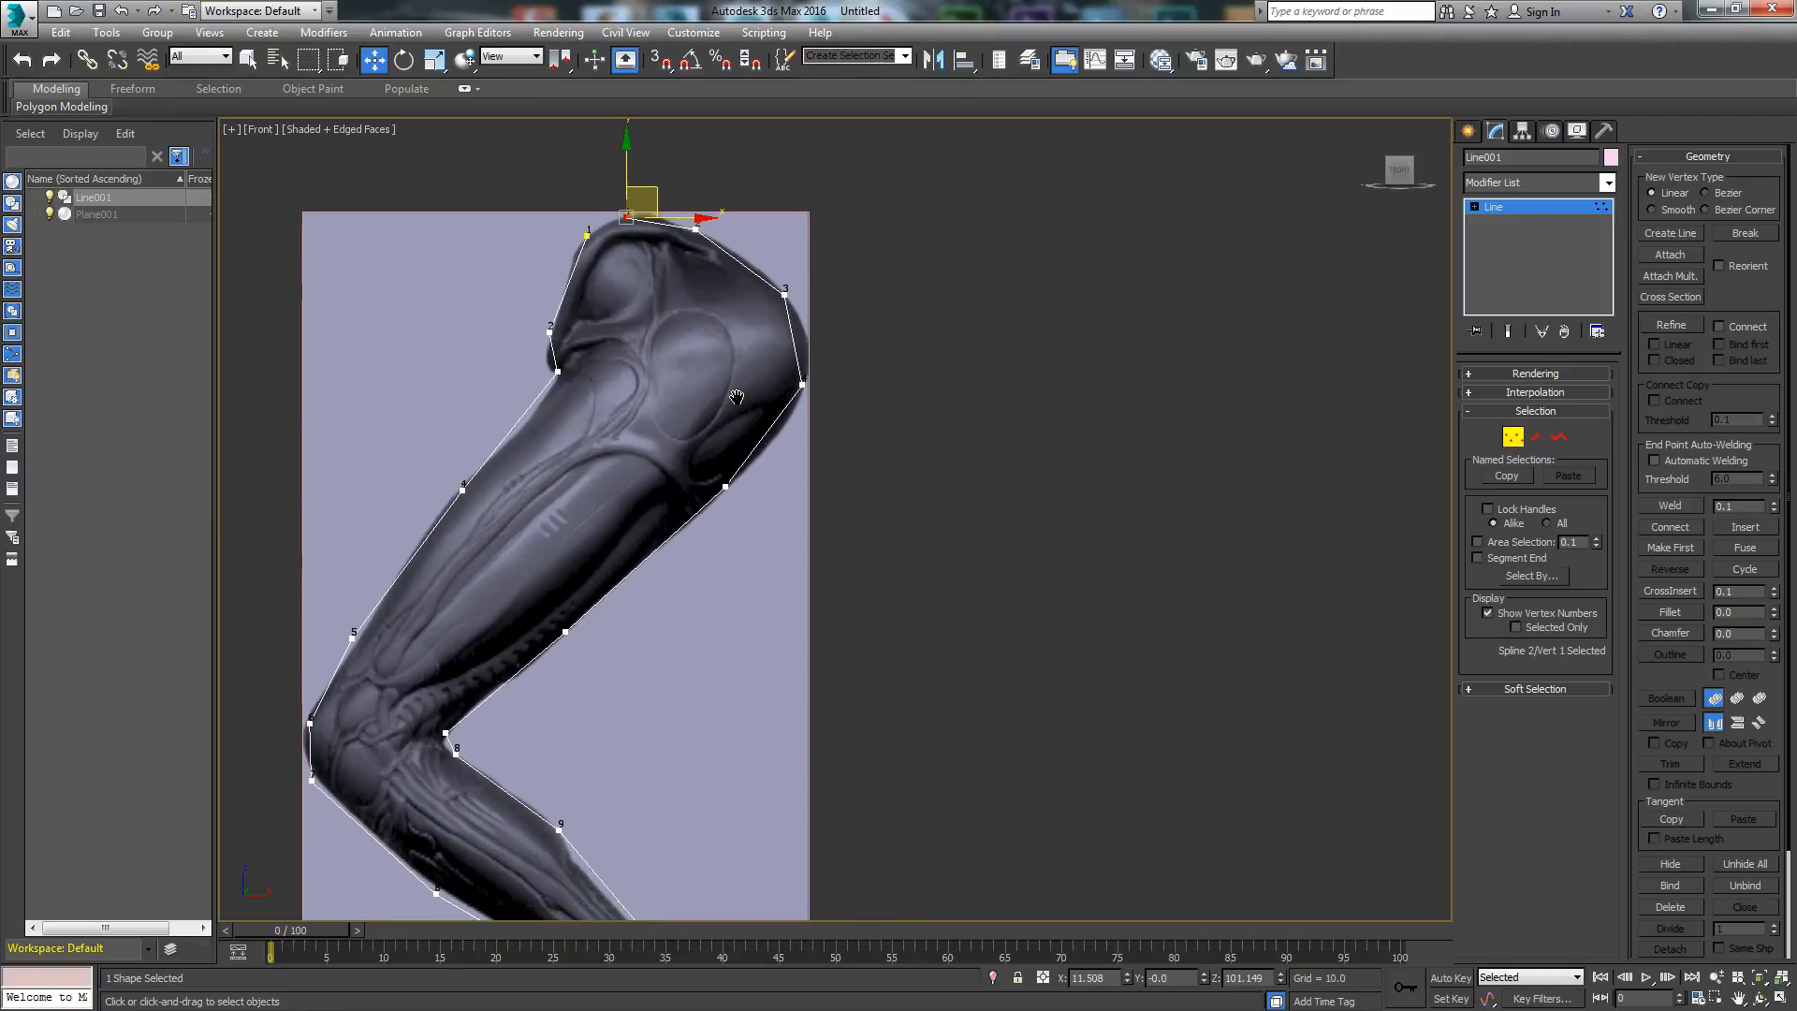
{"action": "middle_click_drag", "start_coordinate": [605, 604], "coordinate": [579, 657]}
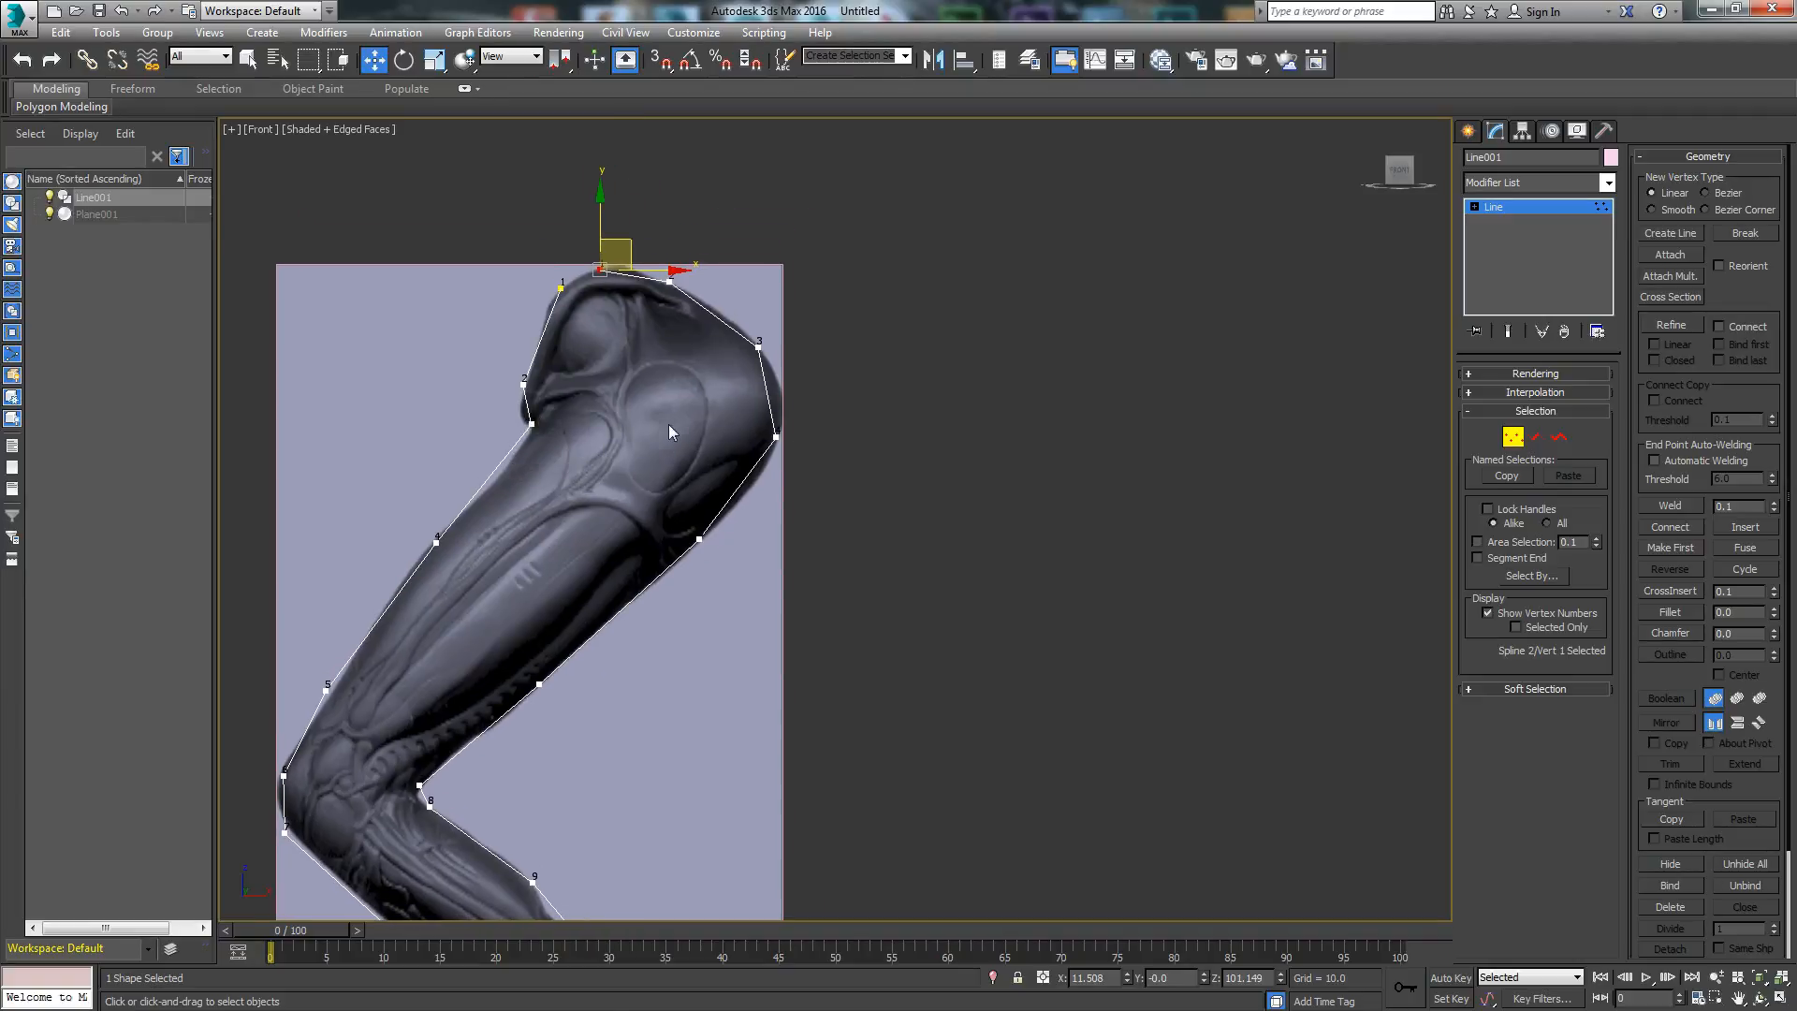
{"action": "middle_click_drag", "start_coordinate": [668, 431], "coordinate": [622, 394]}
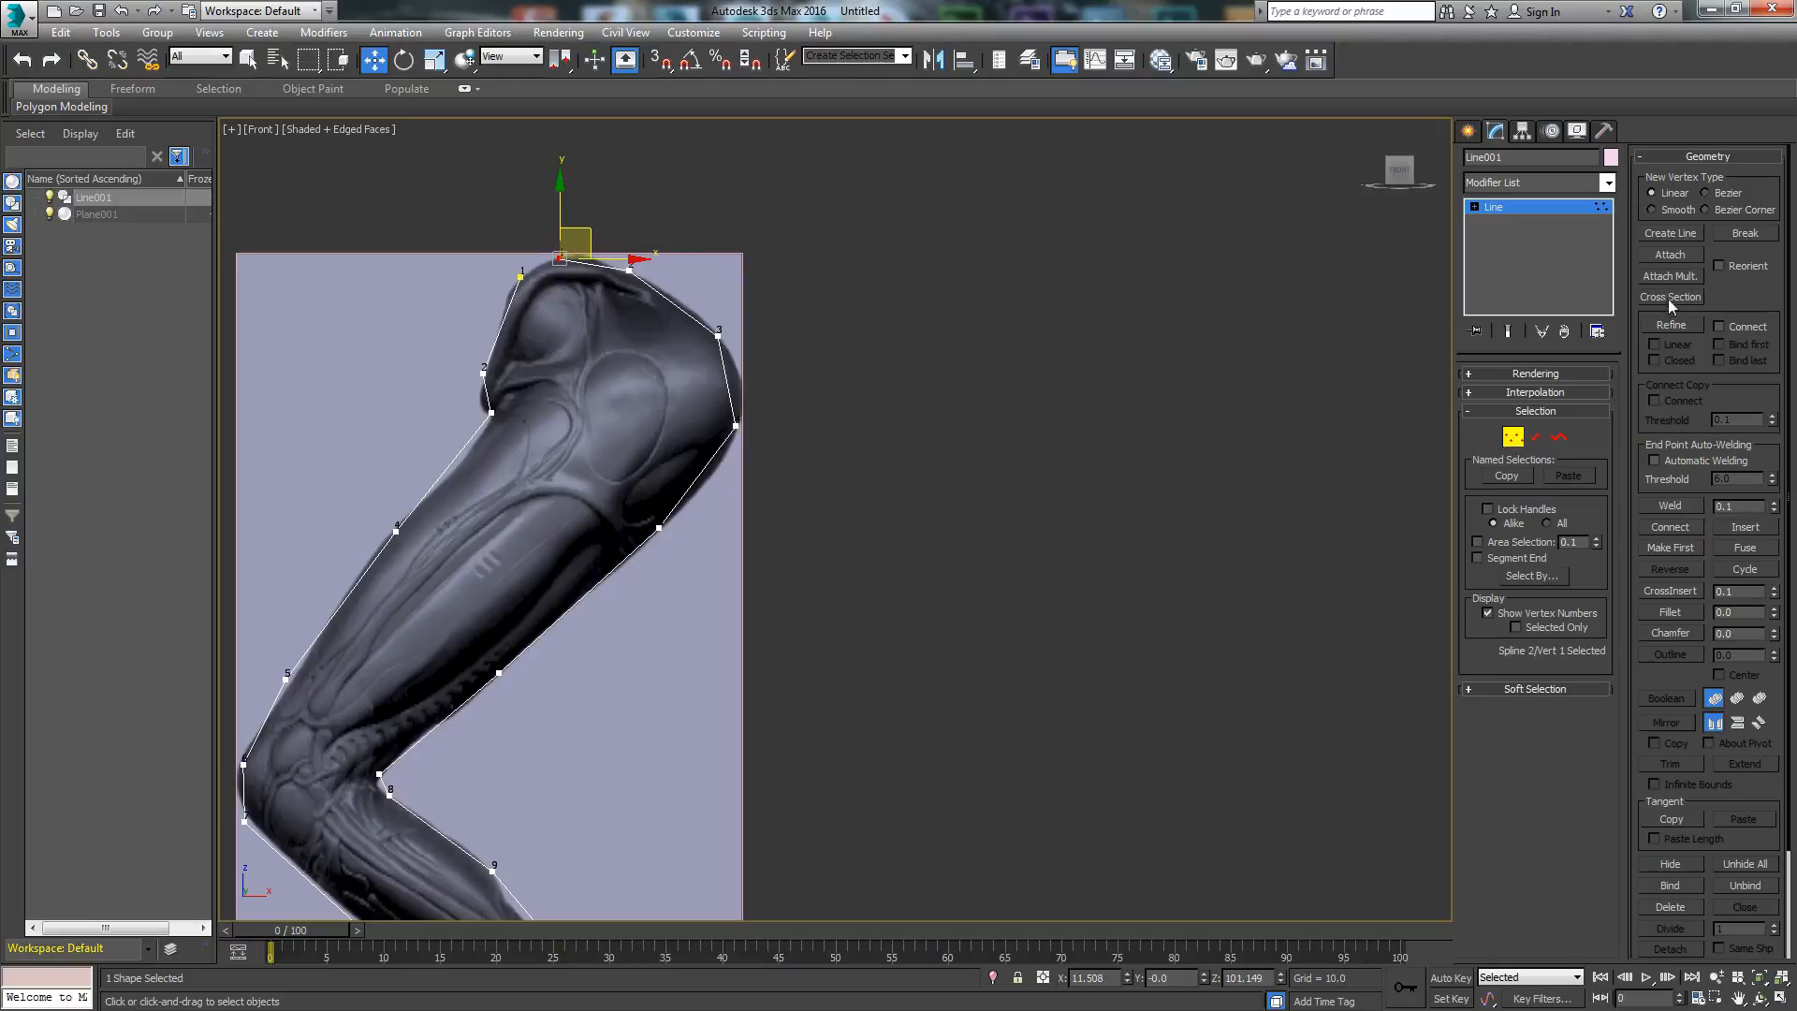
Step: Refine the front spline with one extra vertex in the crease below the hip and another on the upper thigh
{"action": "left_click", "coordinate": [1671, 325]}
{"action": "left_click", "coordinate": [488, 393]}
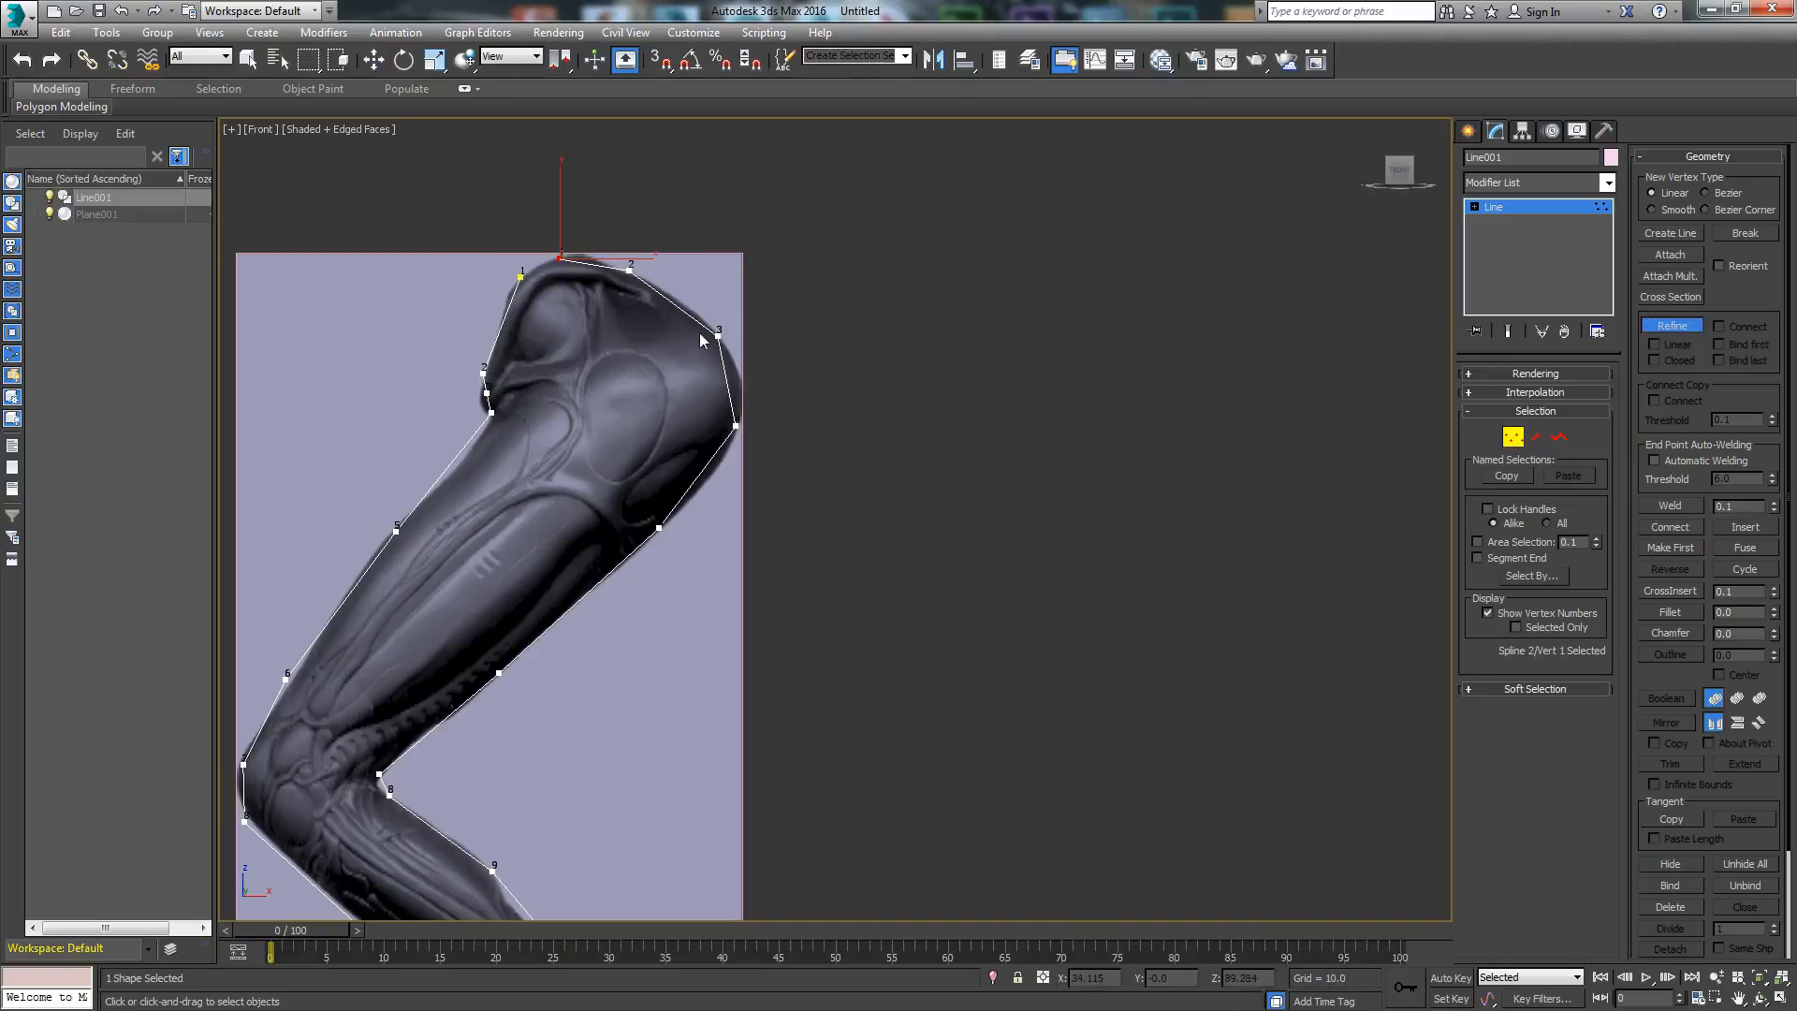
{"action": "middle_click_drag", "start_coordinate": [417, 548], "coordinate": [407, 468]}
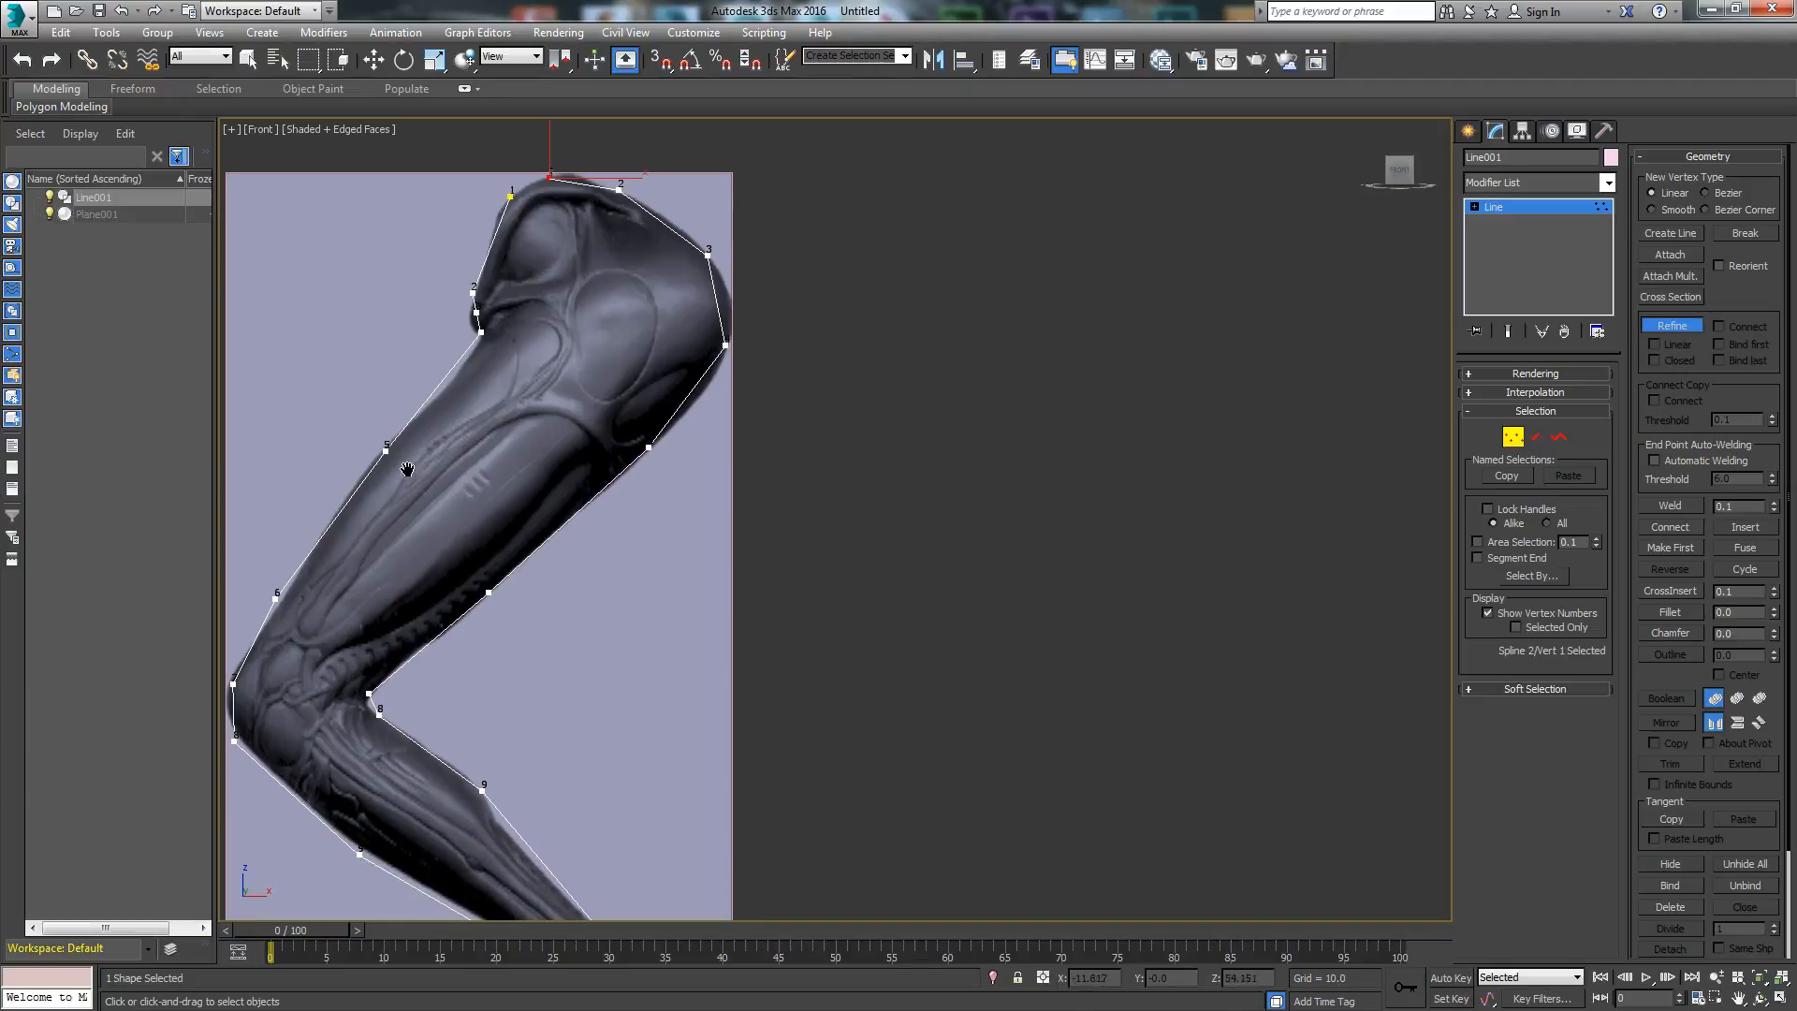
{"action": "mouse_move", "coordinate": [622, 501]}
{"action": "middle_mouse_down"}
{"action": "mouse_move", "coordinate": [553, 506]}
{"action": "mouse_move", "coordinate": [595, 485]}
{"action": "middle_mouse_up"}
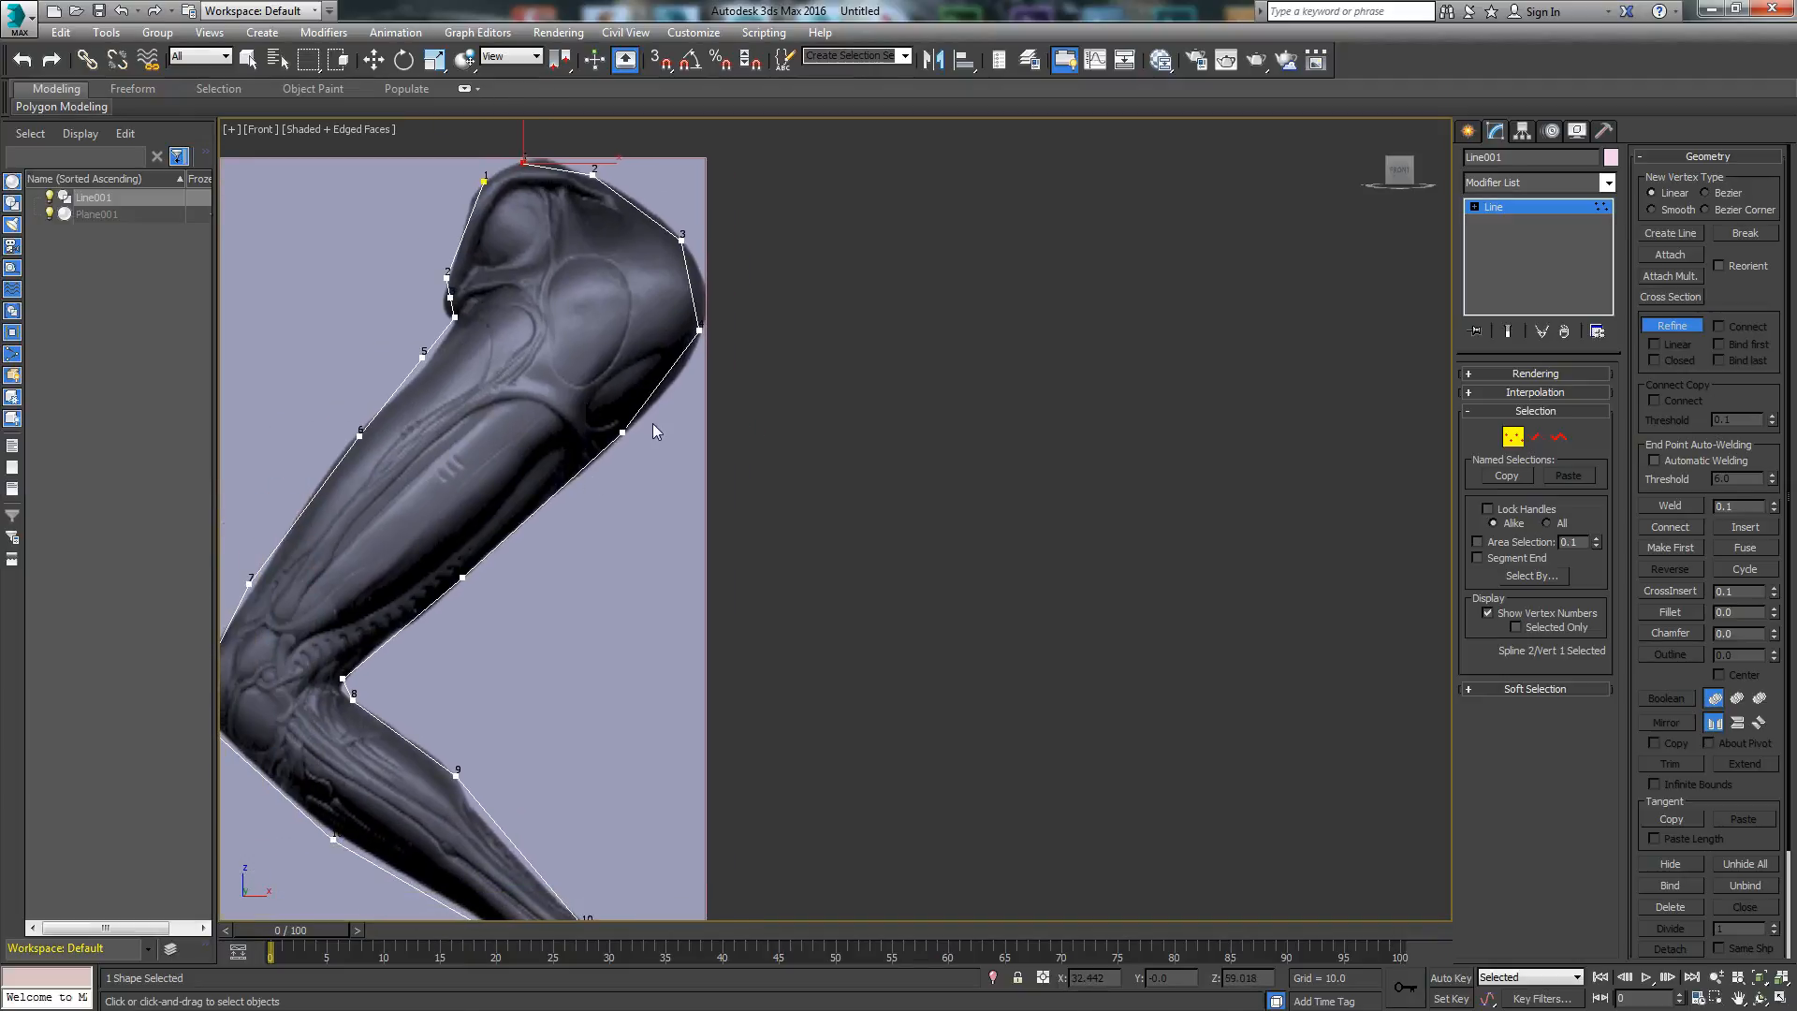
{"action": "right_click", "coordinate": [660, 485]}
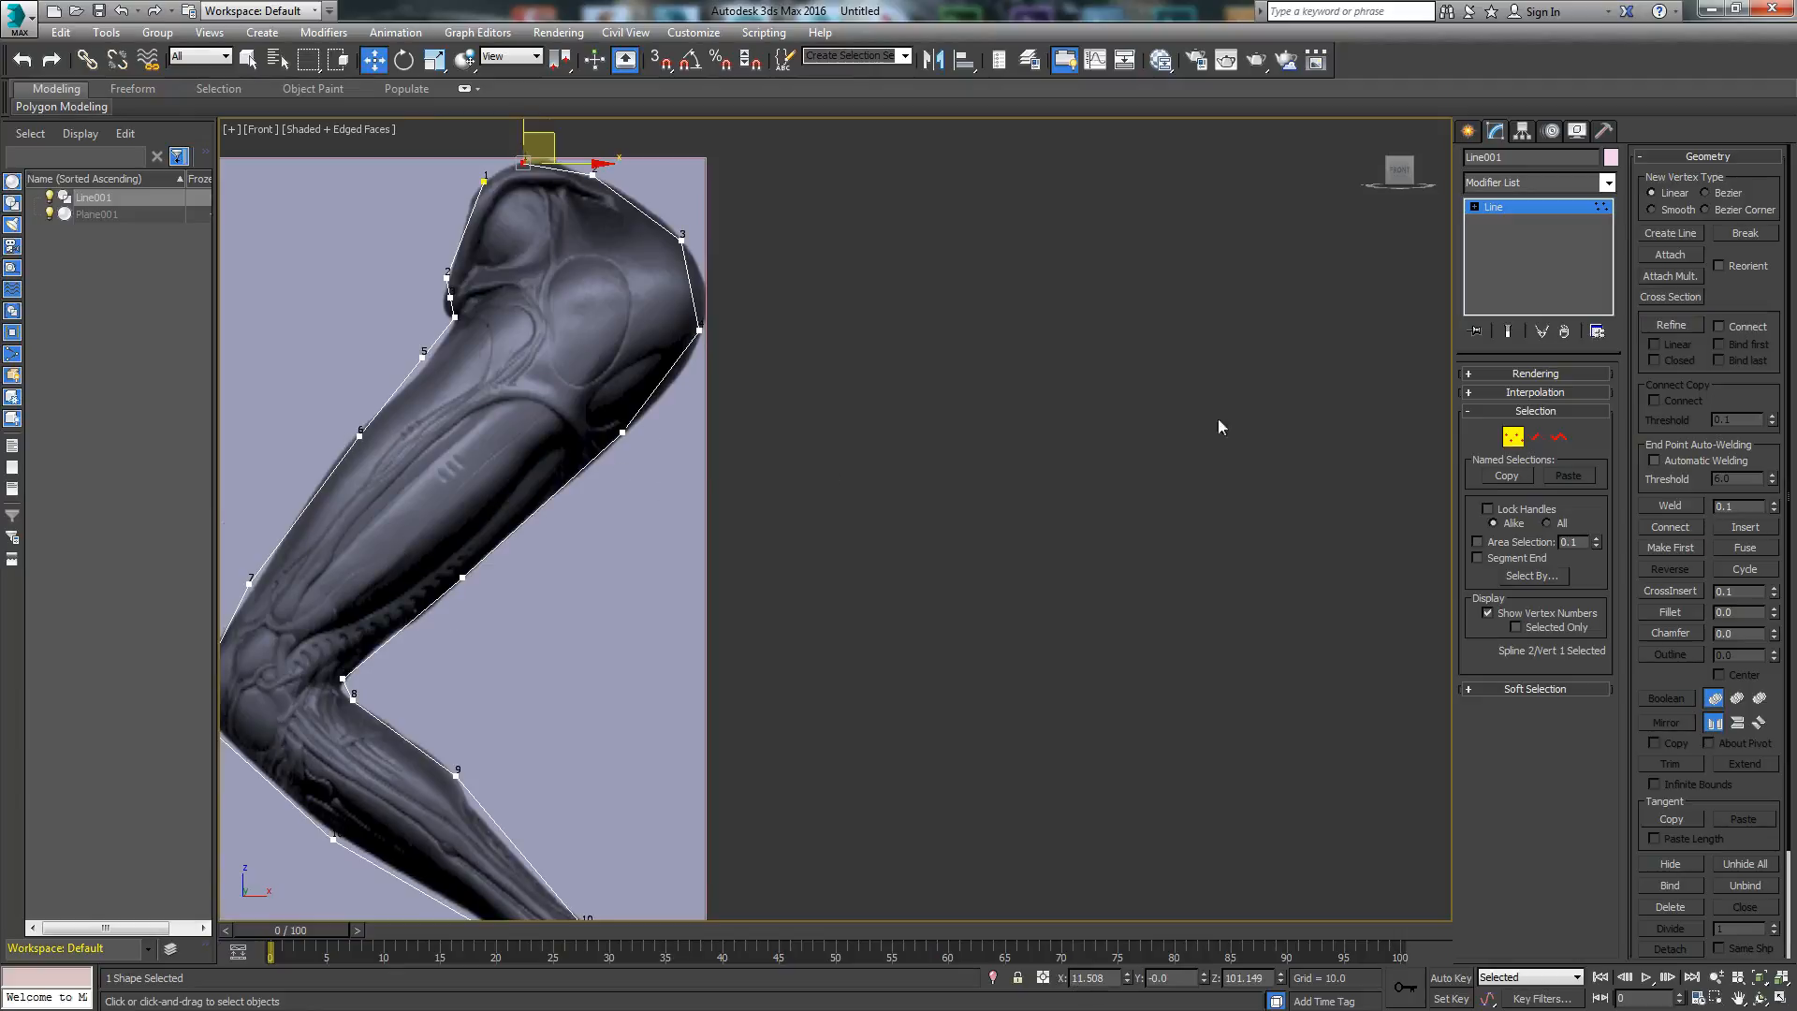
Step: Reposition the back spline's buttock and upper-thigh vertices and the front spline's new thigh vertex to follow the leg's outline and line up
{"action": "mouse_move", "coordinate": [592, 420]}
{"action": "left_mouse_down"}
{"action": "mouse_move", "coordinate": [646, 446]}
{"action": "mouse_move", "coordinate": [610, 440]}
{"action": "left_mouse_up"}
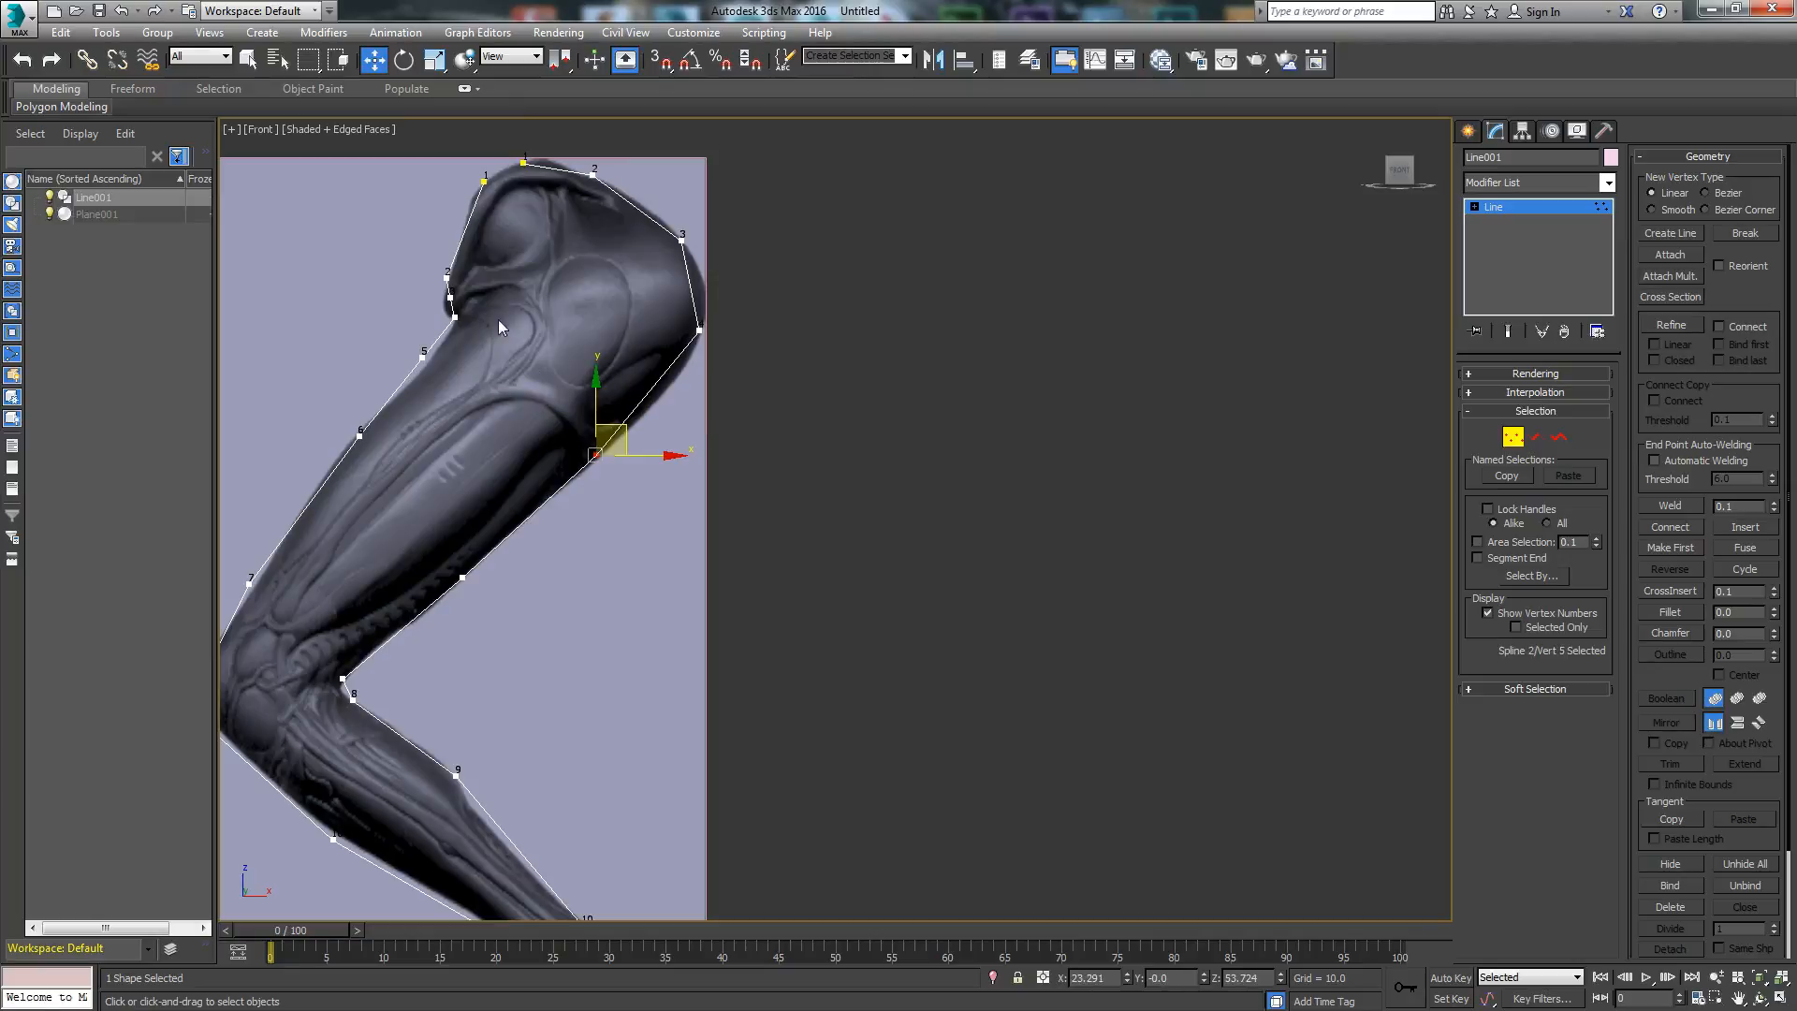
{"action": "left_click_drag", "start_coordinate": [422, 357], "coordinate": [425, 368]}
{"action": "middle_click_drag", "start_coordinate": [633, 375], "coordinate": [487, 393]}
{"action": "left_click", "coordinate": [558, 354]}
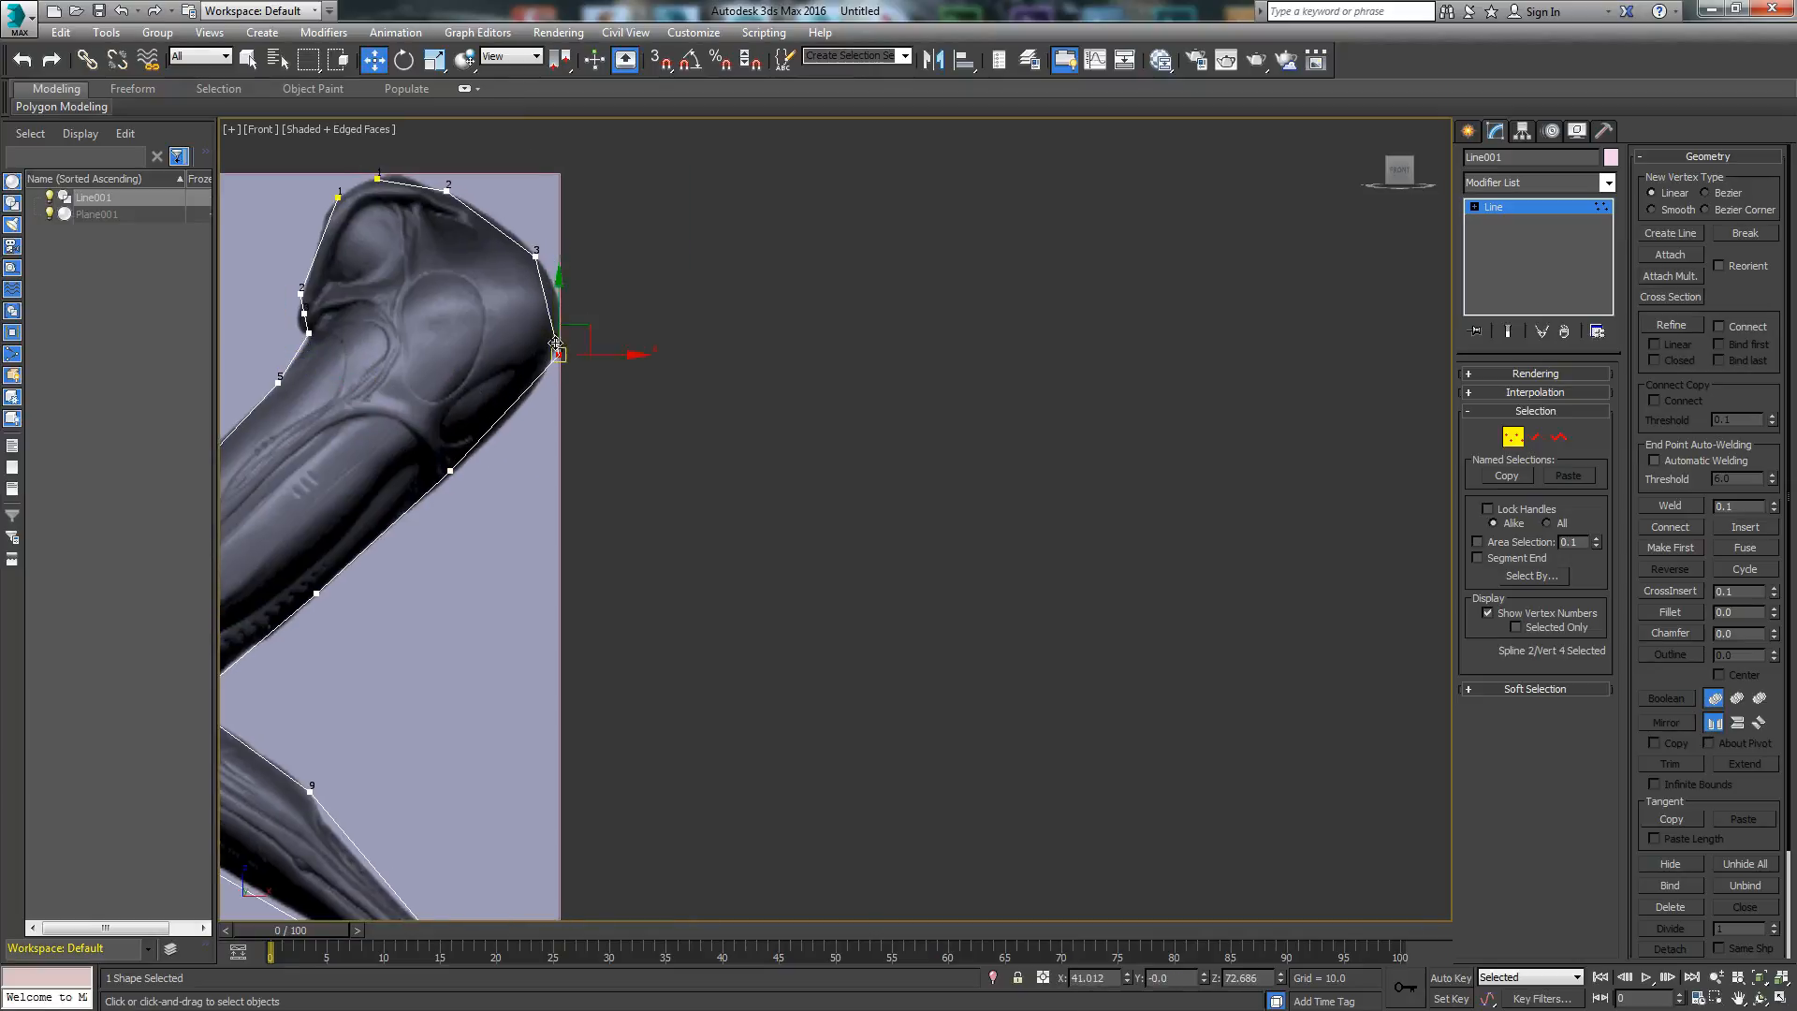
{"action": "left_click_drag", "start_coordinate": [537, 253], "coordinate": [543, 260]}
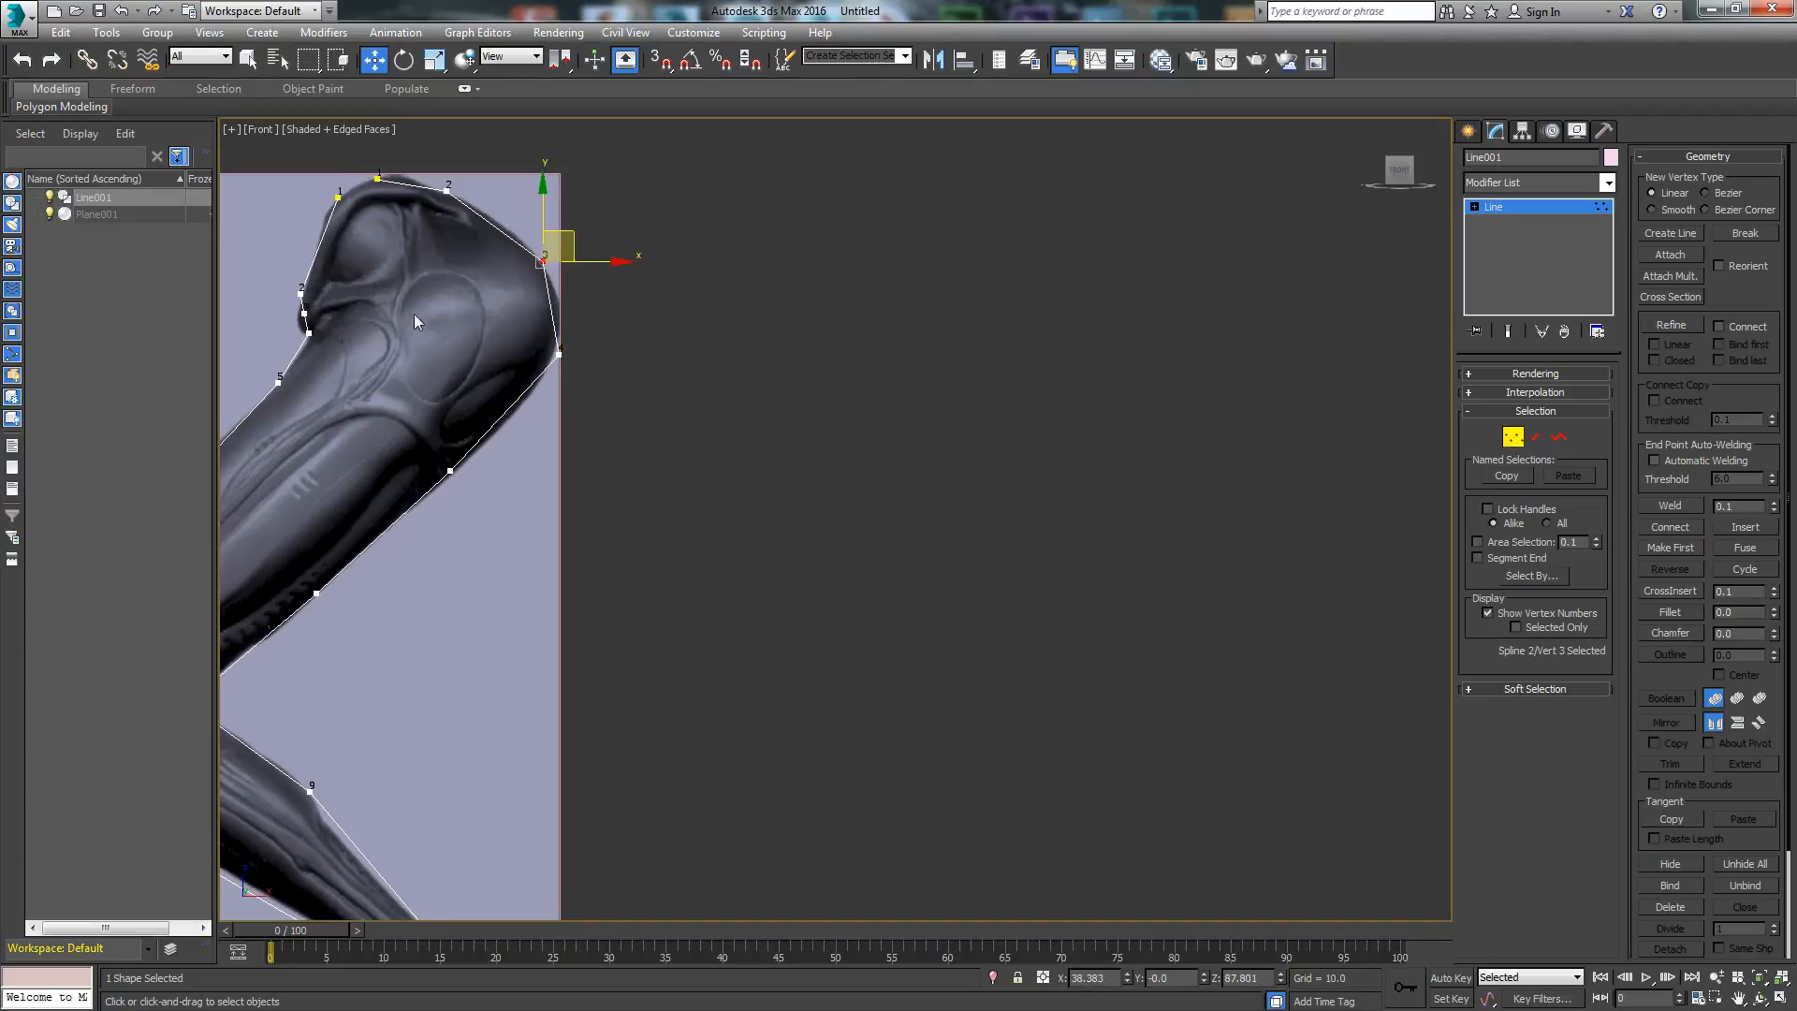
{"action": "left_click", "coordinate": [302, 317]}
{"action": "middle_click_drag", "start_coordinate": [235, 567], "coordinate": [417, 408]}
{"action": "middle_click_drag", "start_coordinate": [454, 496], "coordinate": [528, 503]}
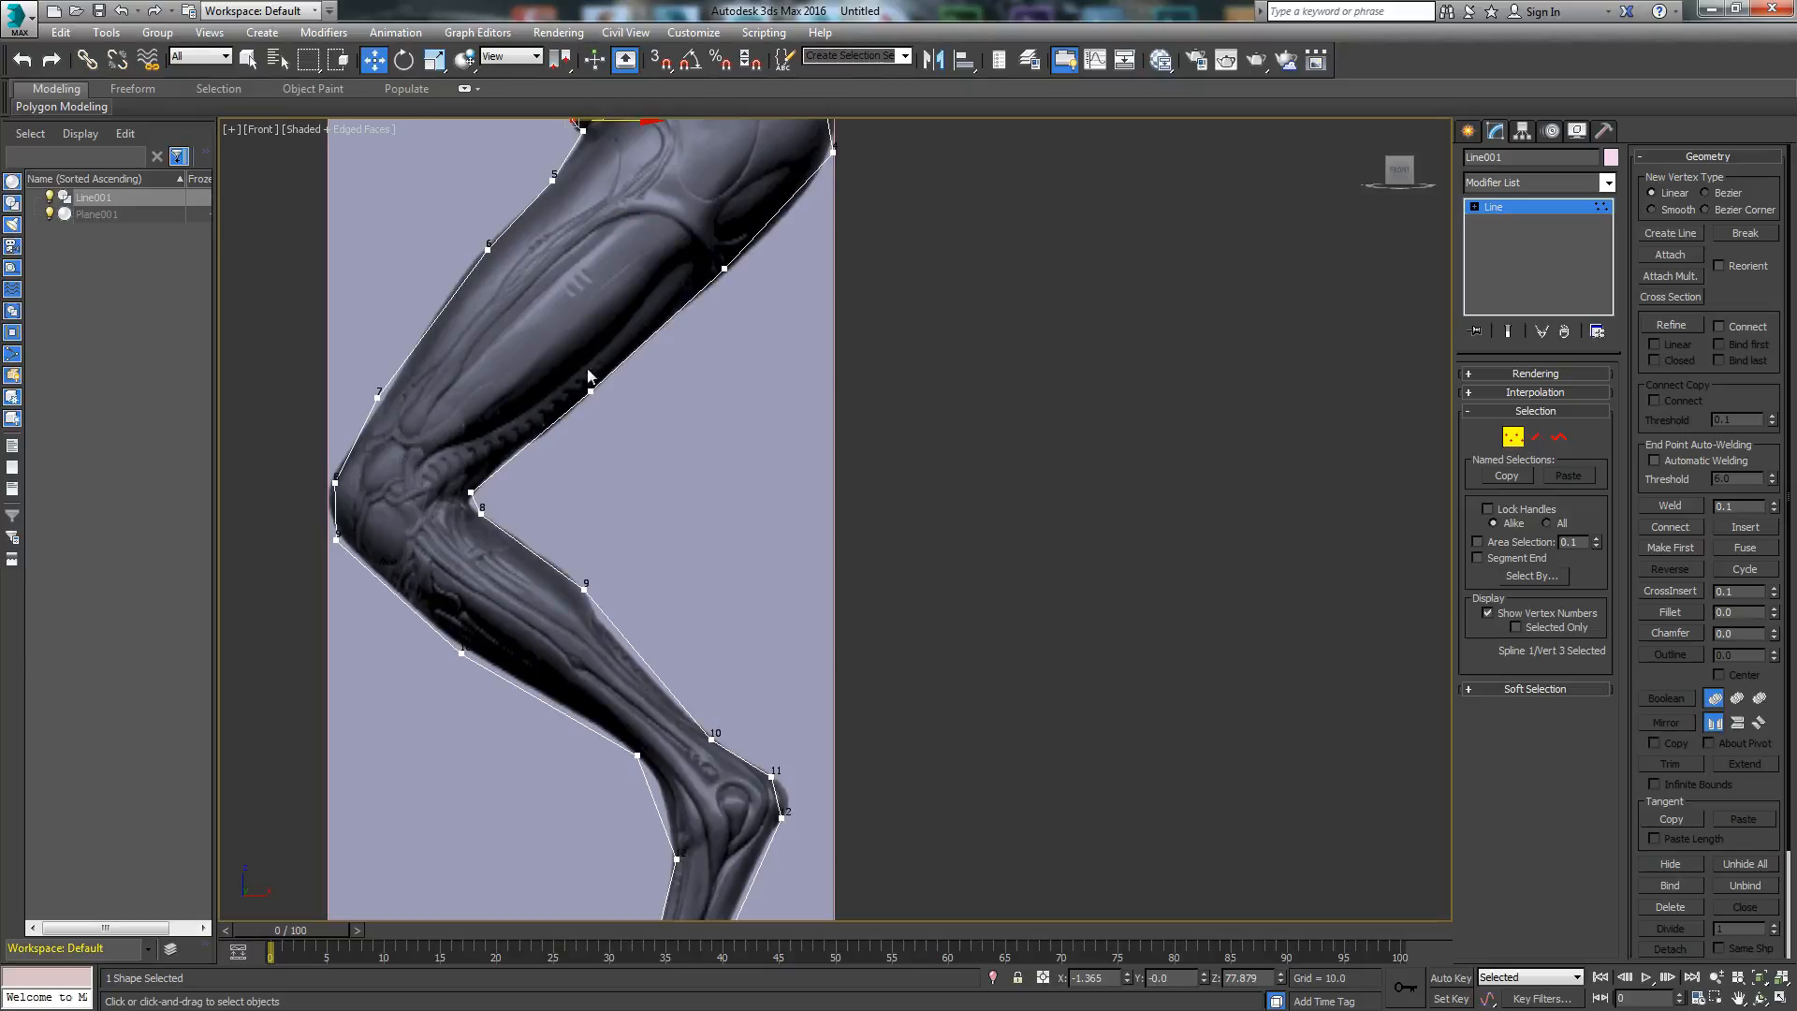
Step: Switch the front viewport to Wireframe display while keeping the leg splines at vertex level
{"action": "left_click", "coordinate": [1505, 439]}
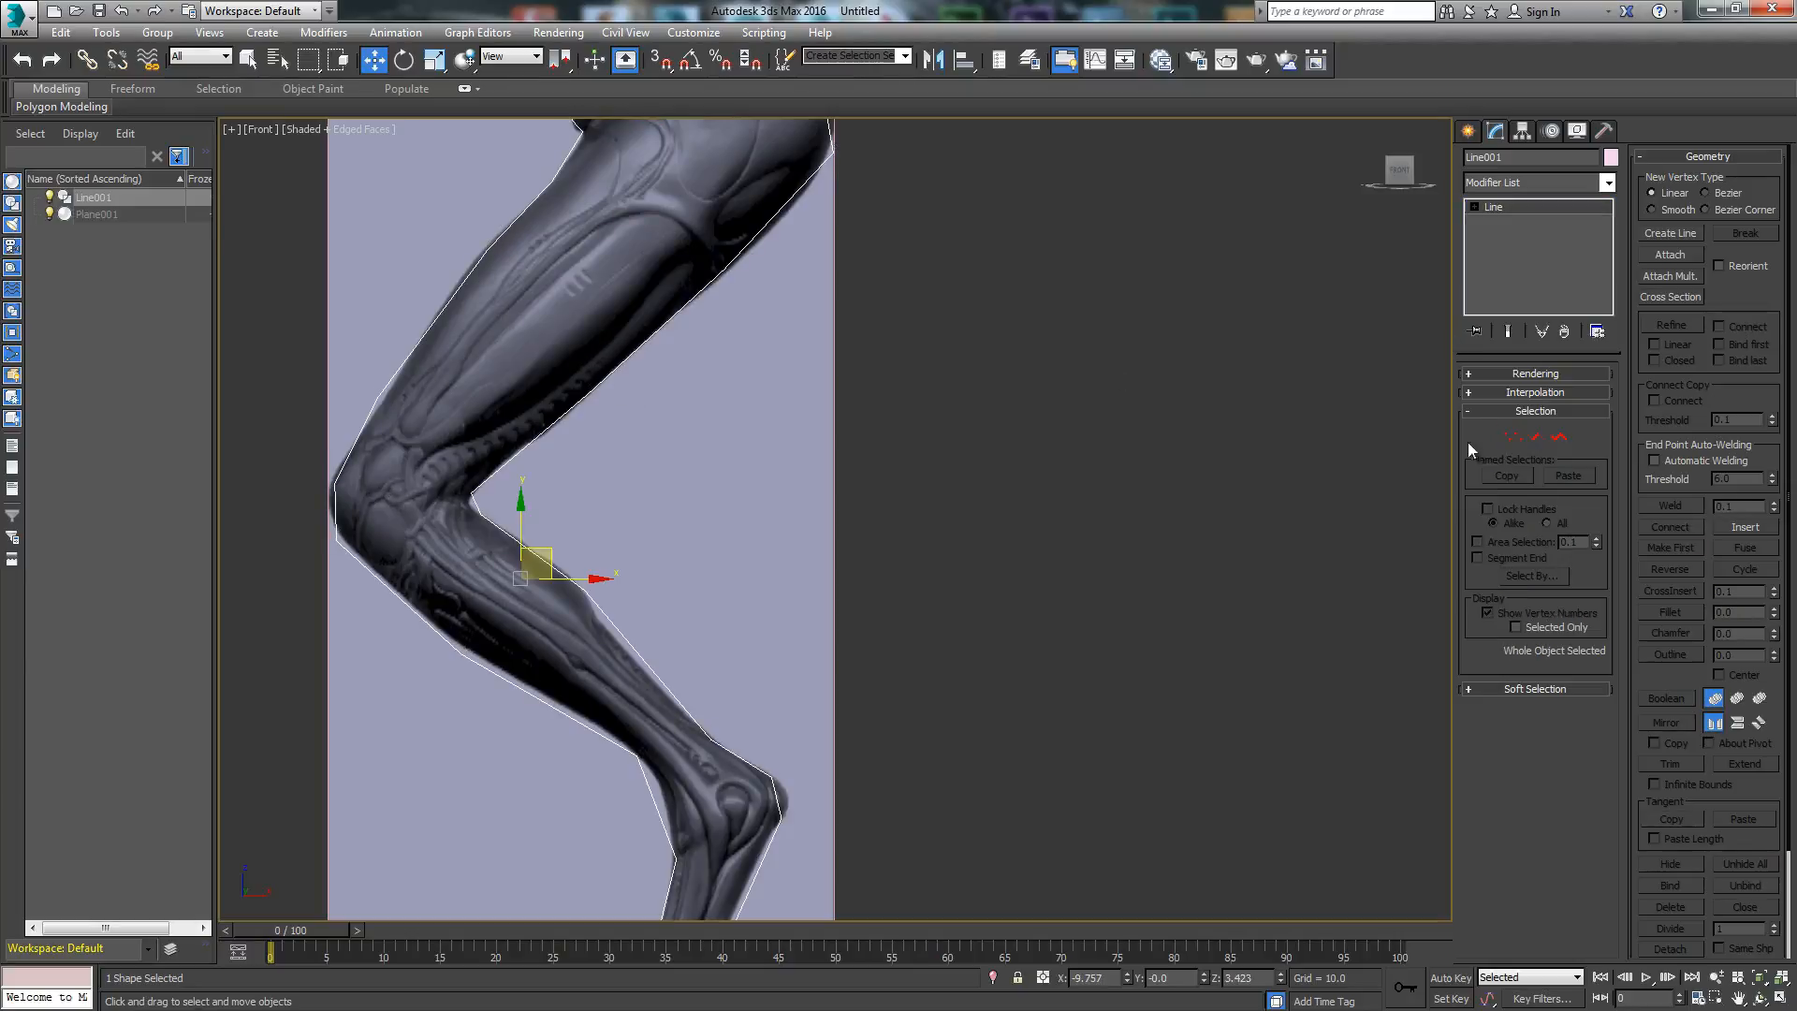
{"action": "left_click", "coordinate": [1513, 437]}
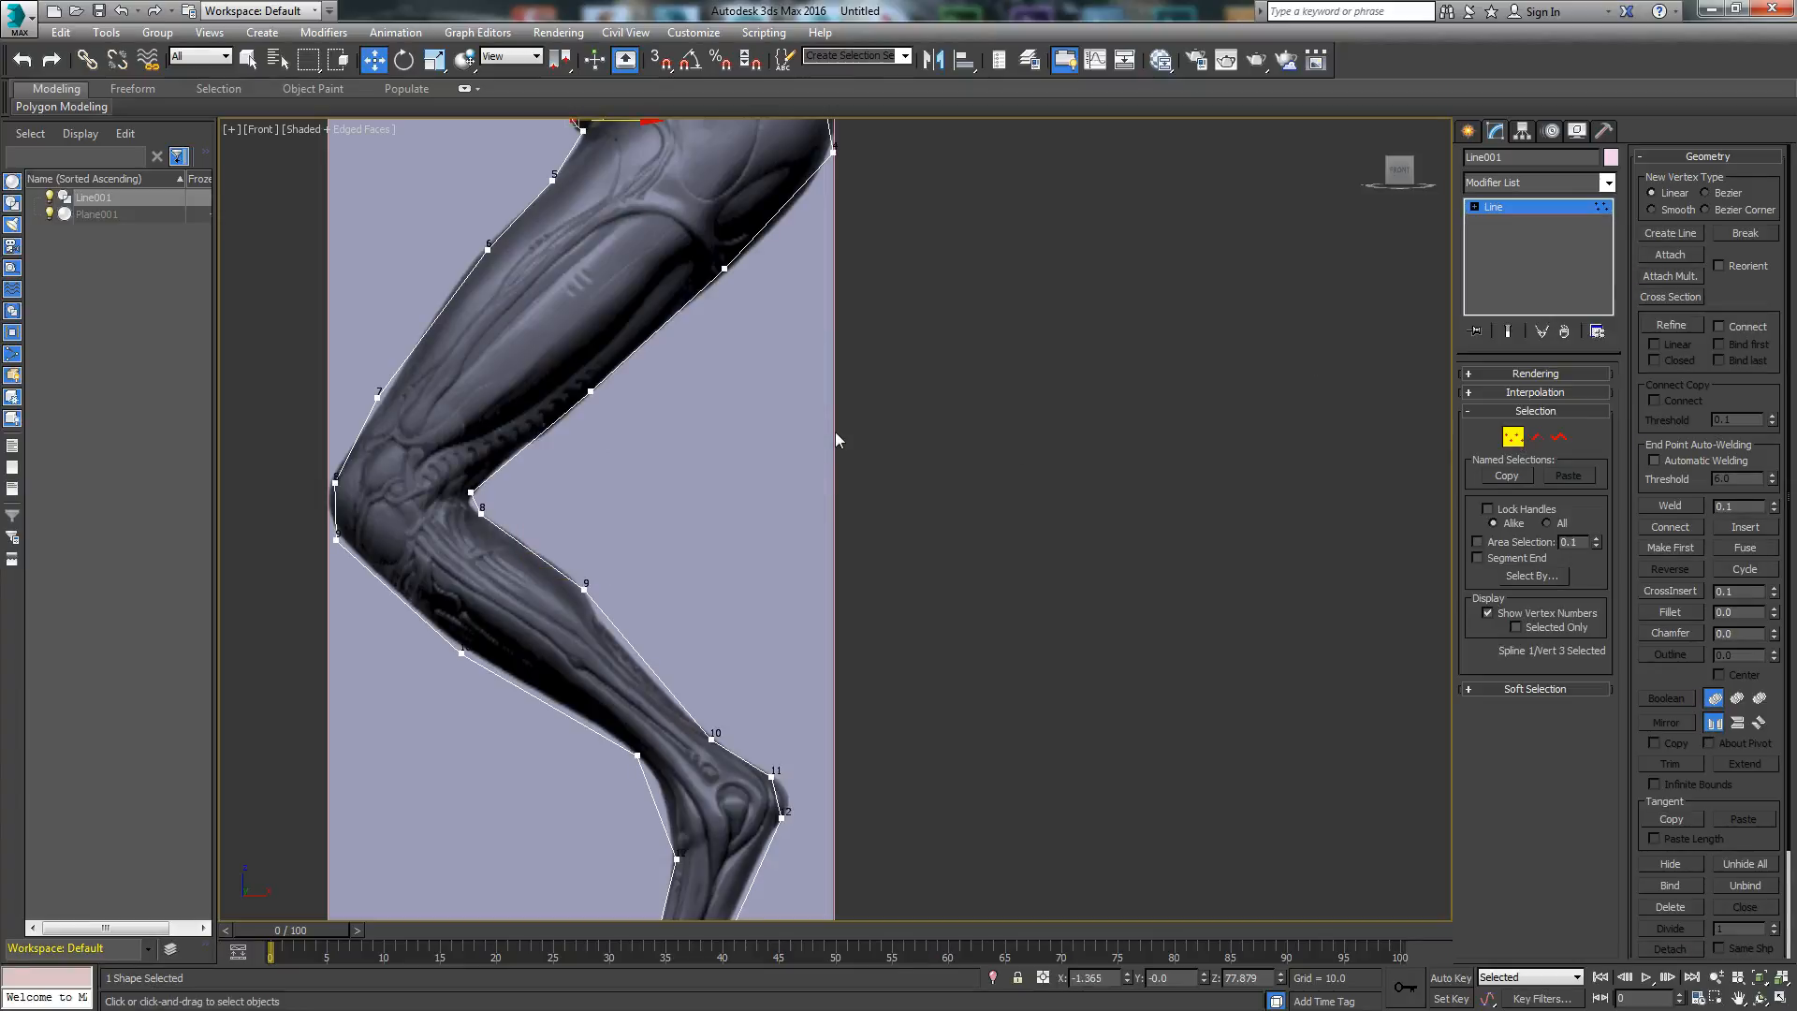
{"action": "left_click", "coordinate": [350, 130]}
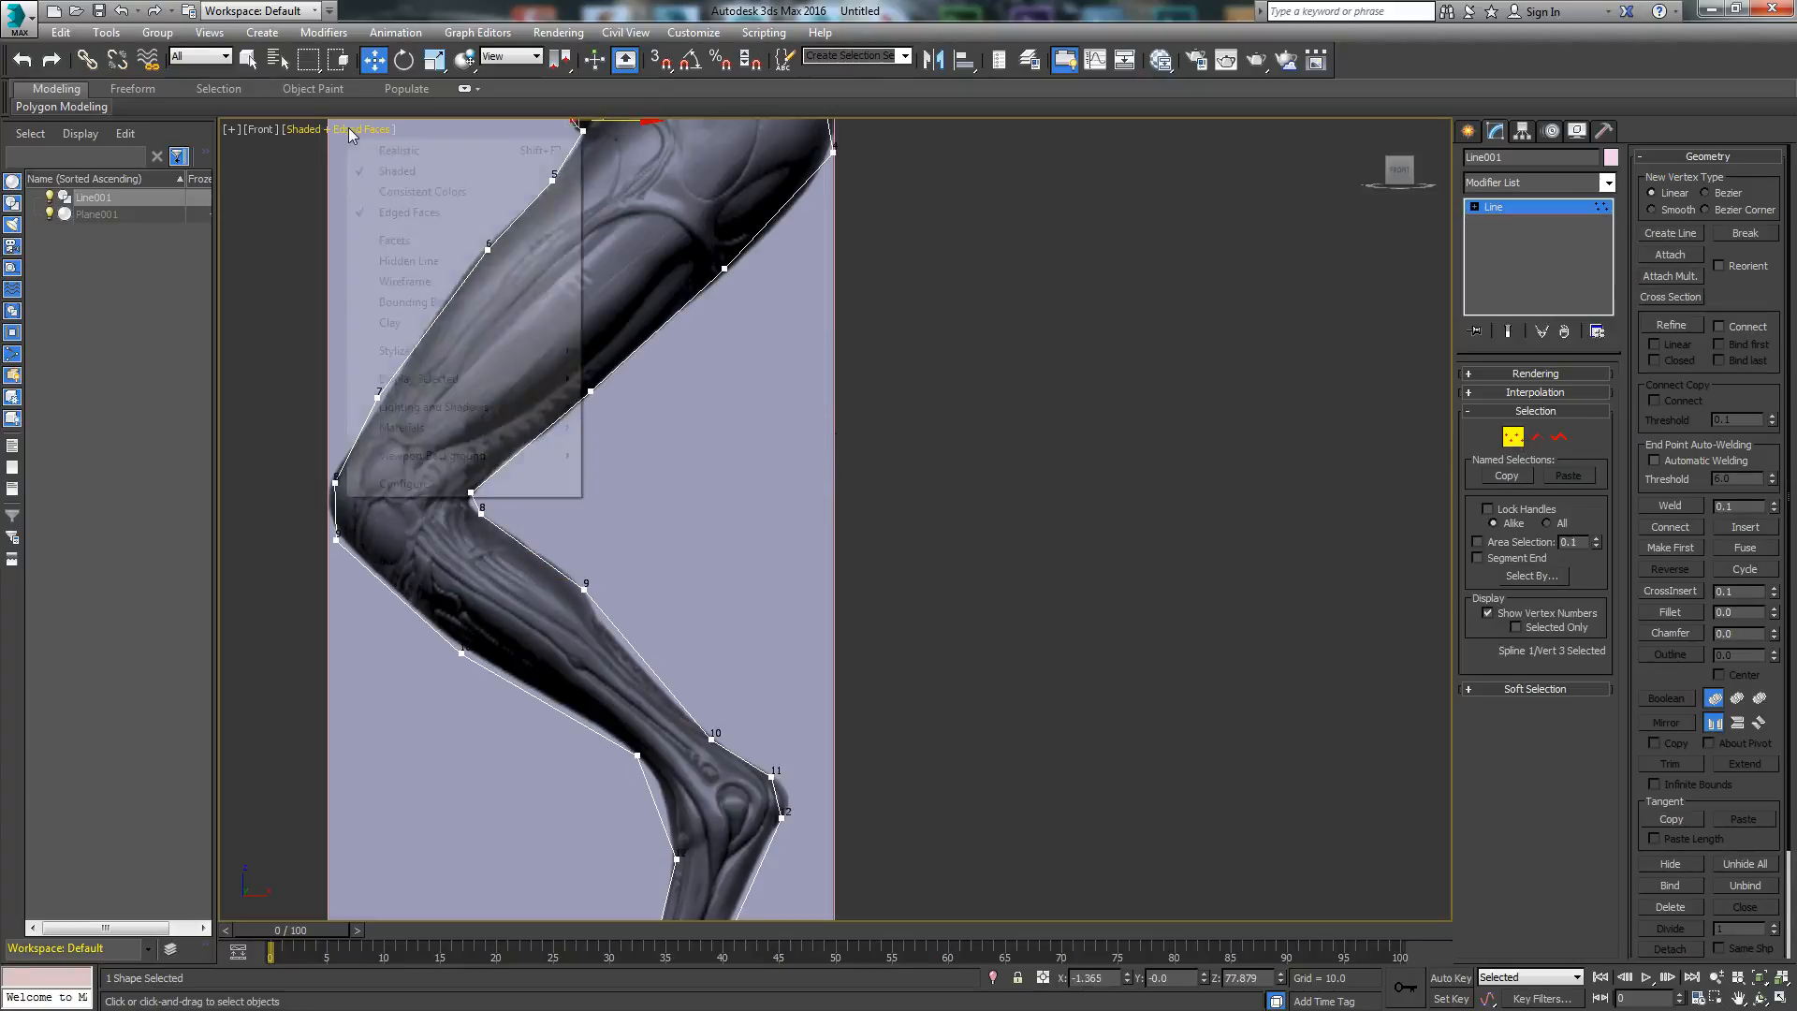
{"action": "left_click", "coordinate": [374, 171]}
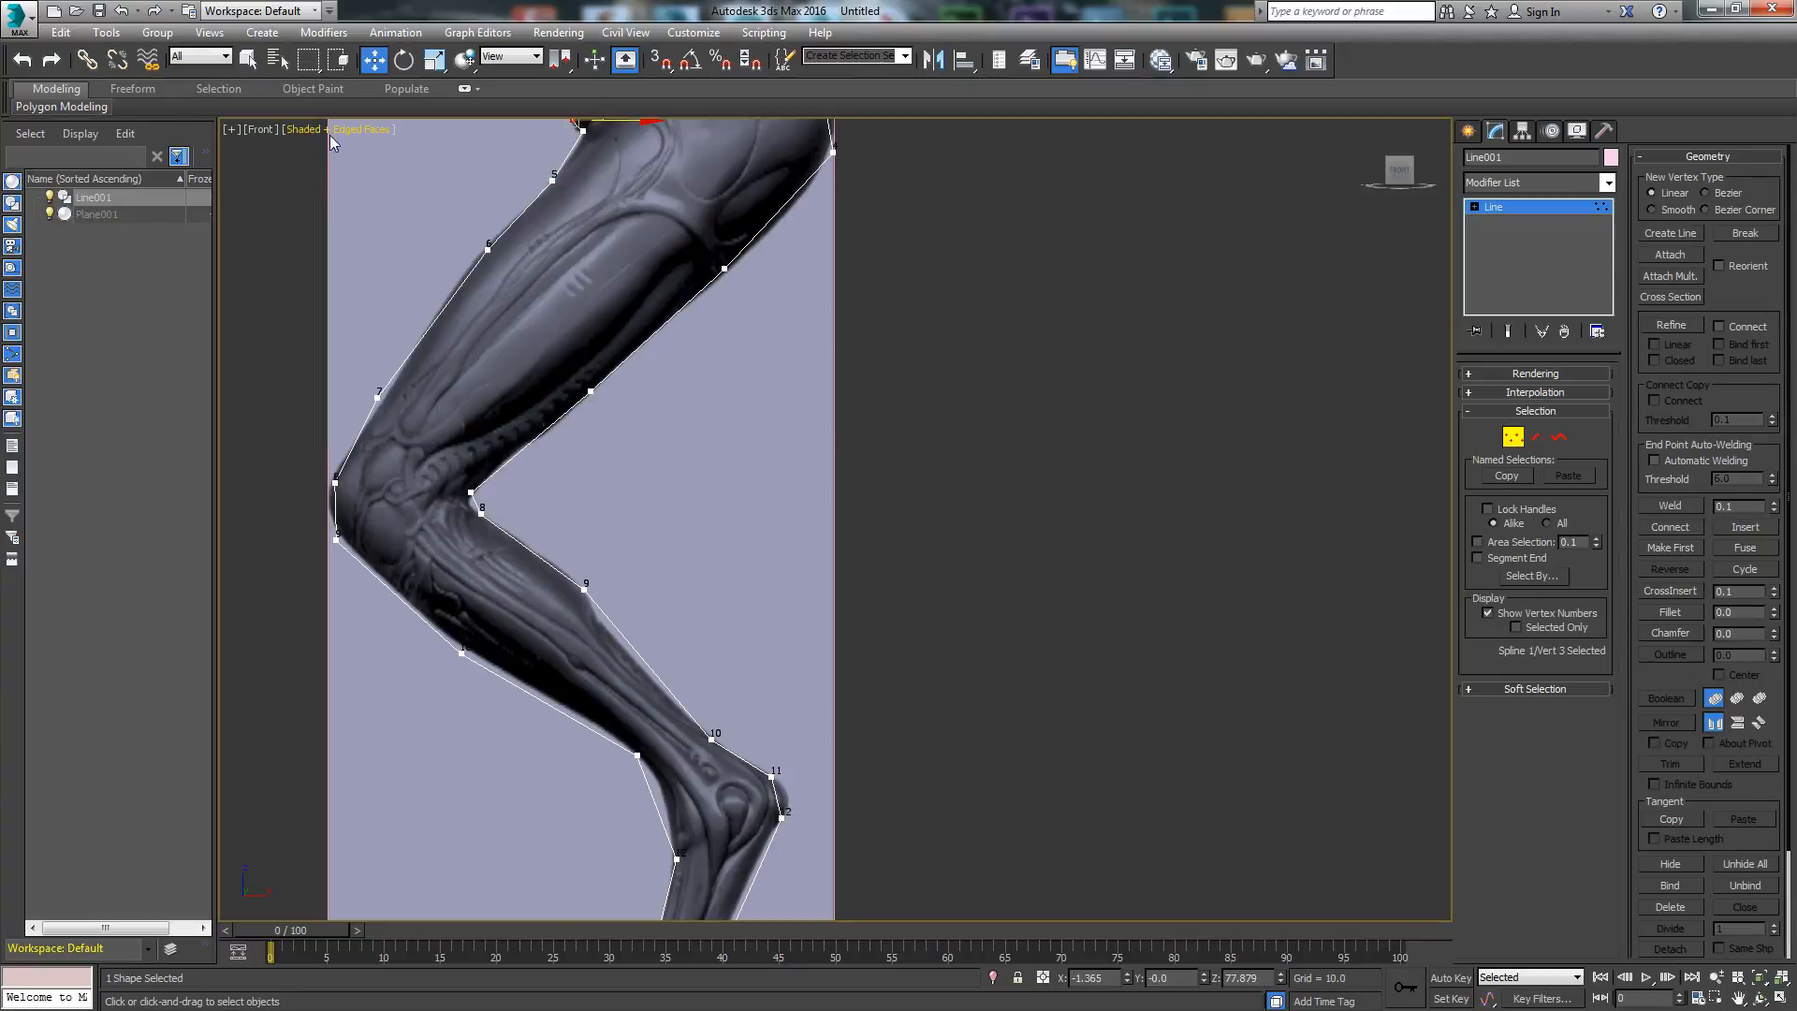
{"action": "right_click", "coordinate": [305, 245]}
{"action": "left_click", "coordinate": [282, 441]}
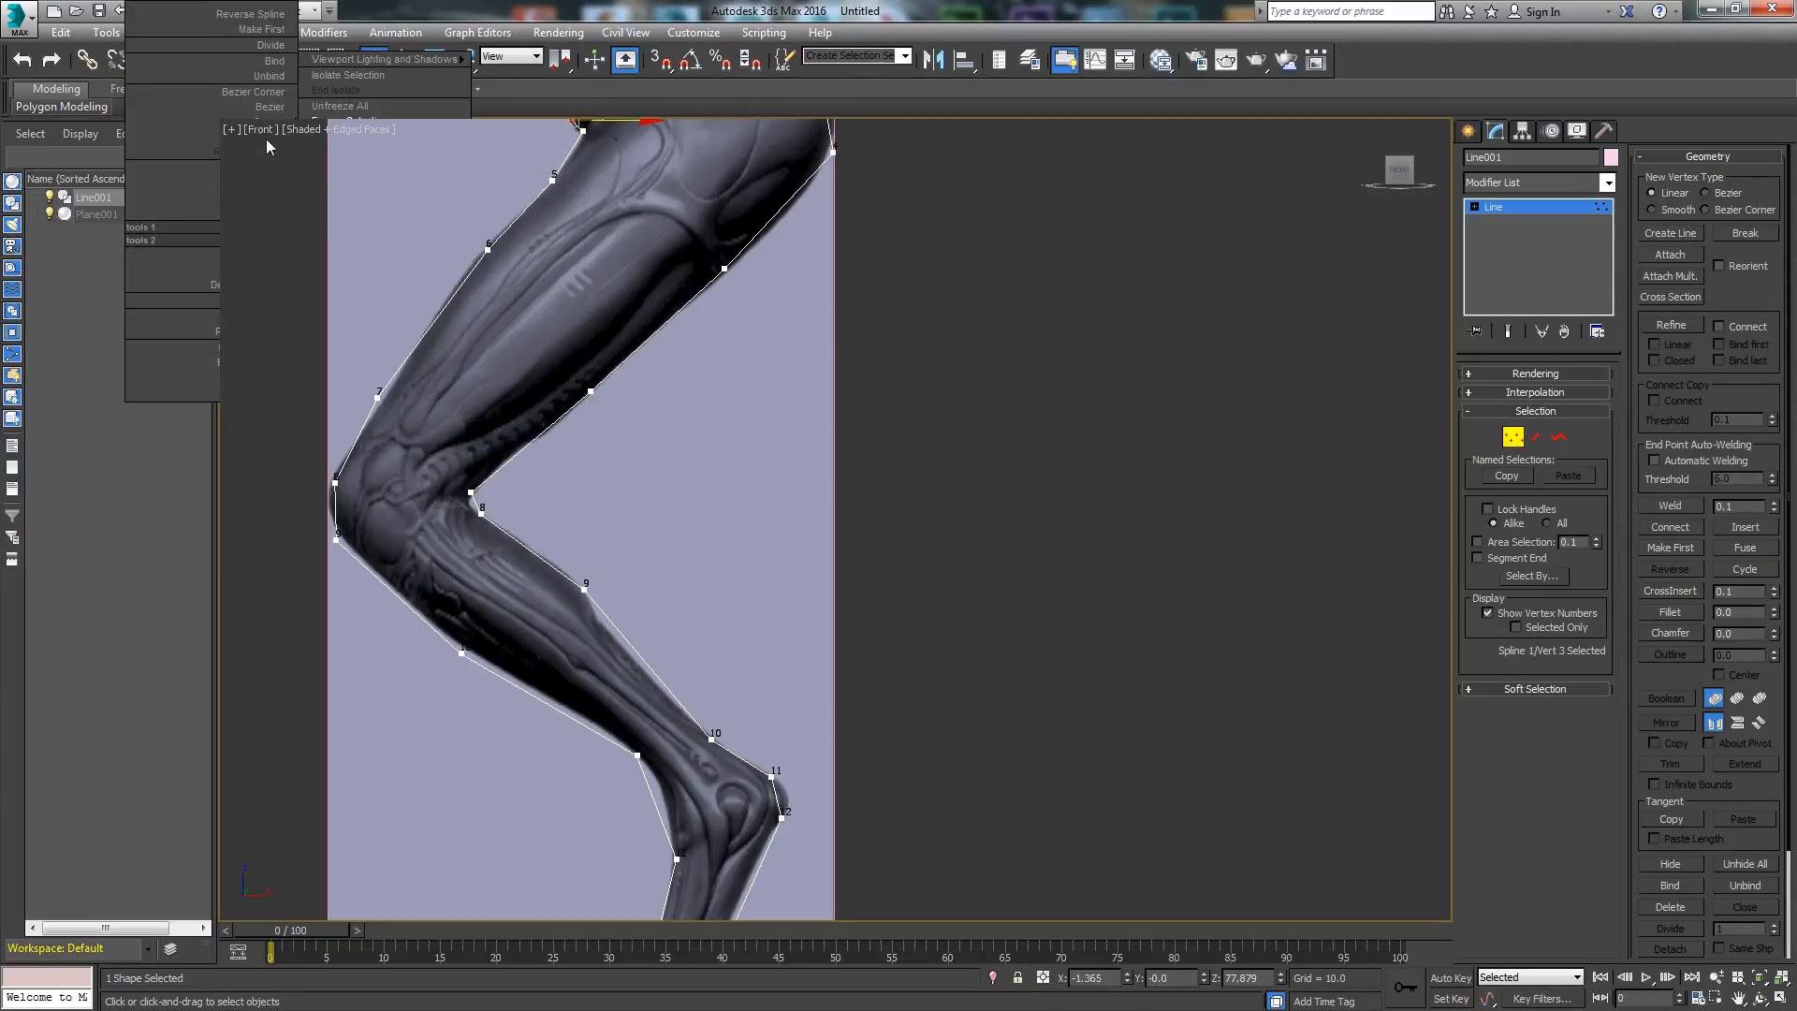
{"action": "left_click", "coordinate": [288, 129]}
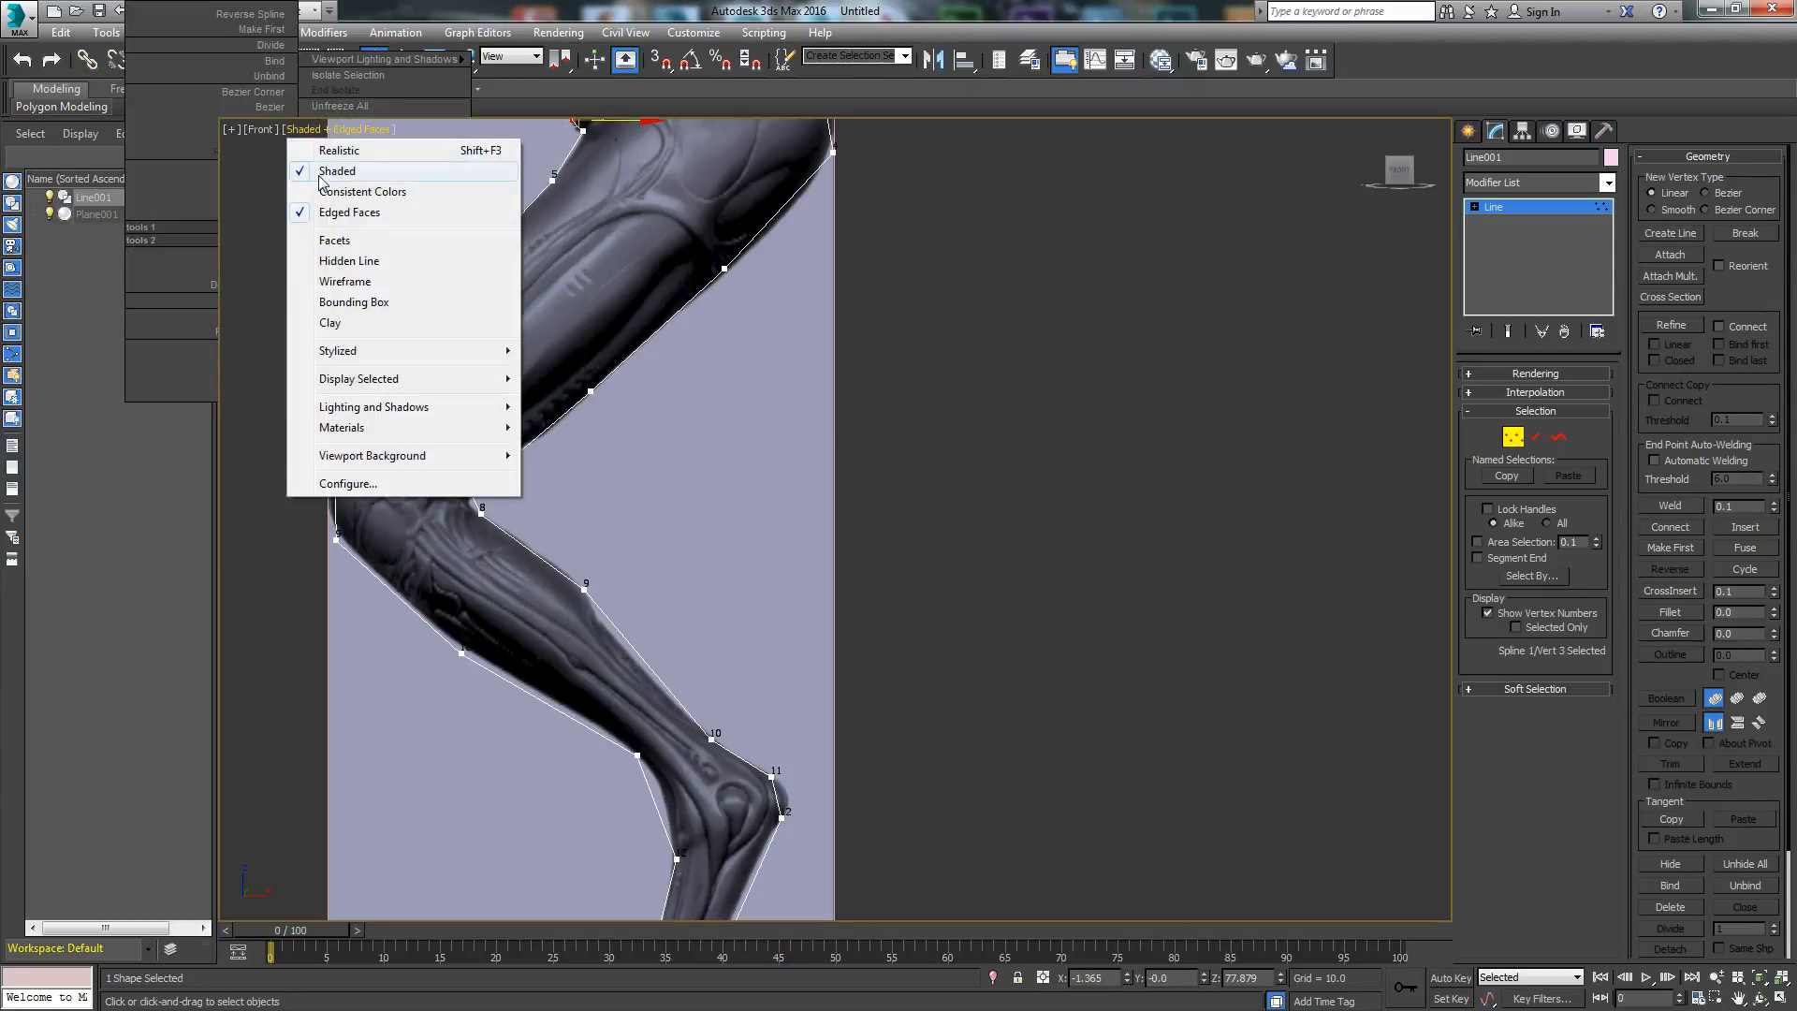
{"action": "left_click", "coordinate": [329, 283]}
Step: Move the back spline's mid-thigh vertex up along the thigh and the front spline's thigh vertex slightly down so their spacing lines up
{"action": "middle_click_drag", "start_coordinate": [466, 418], "coordinate": [851, 619]}
{"action": "scroll", "coordinate": [680, 475], "scroll_direction": "up", "scroll_amount": 3}
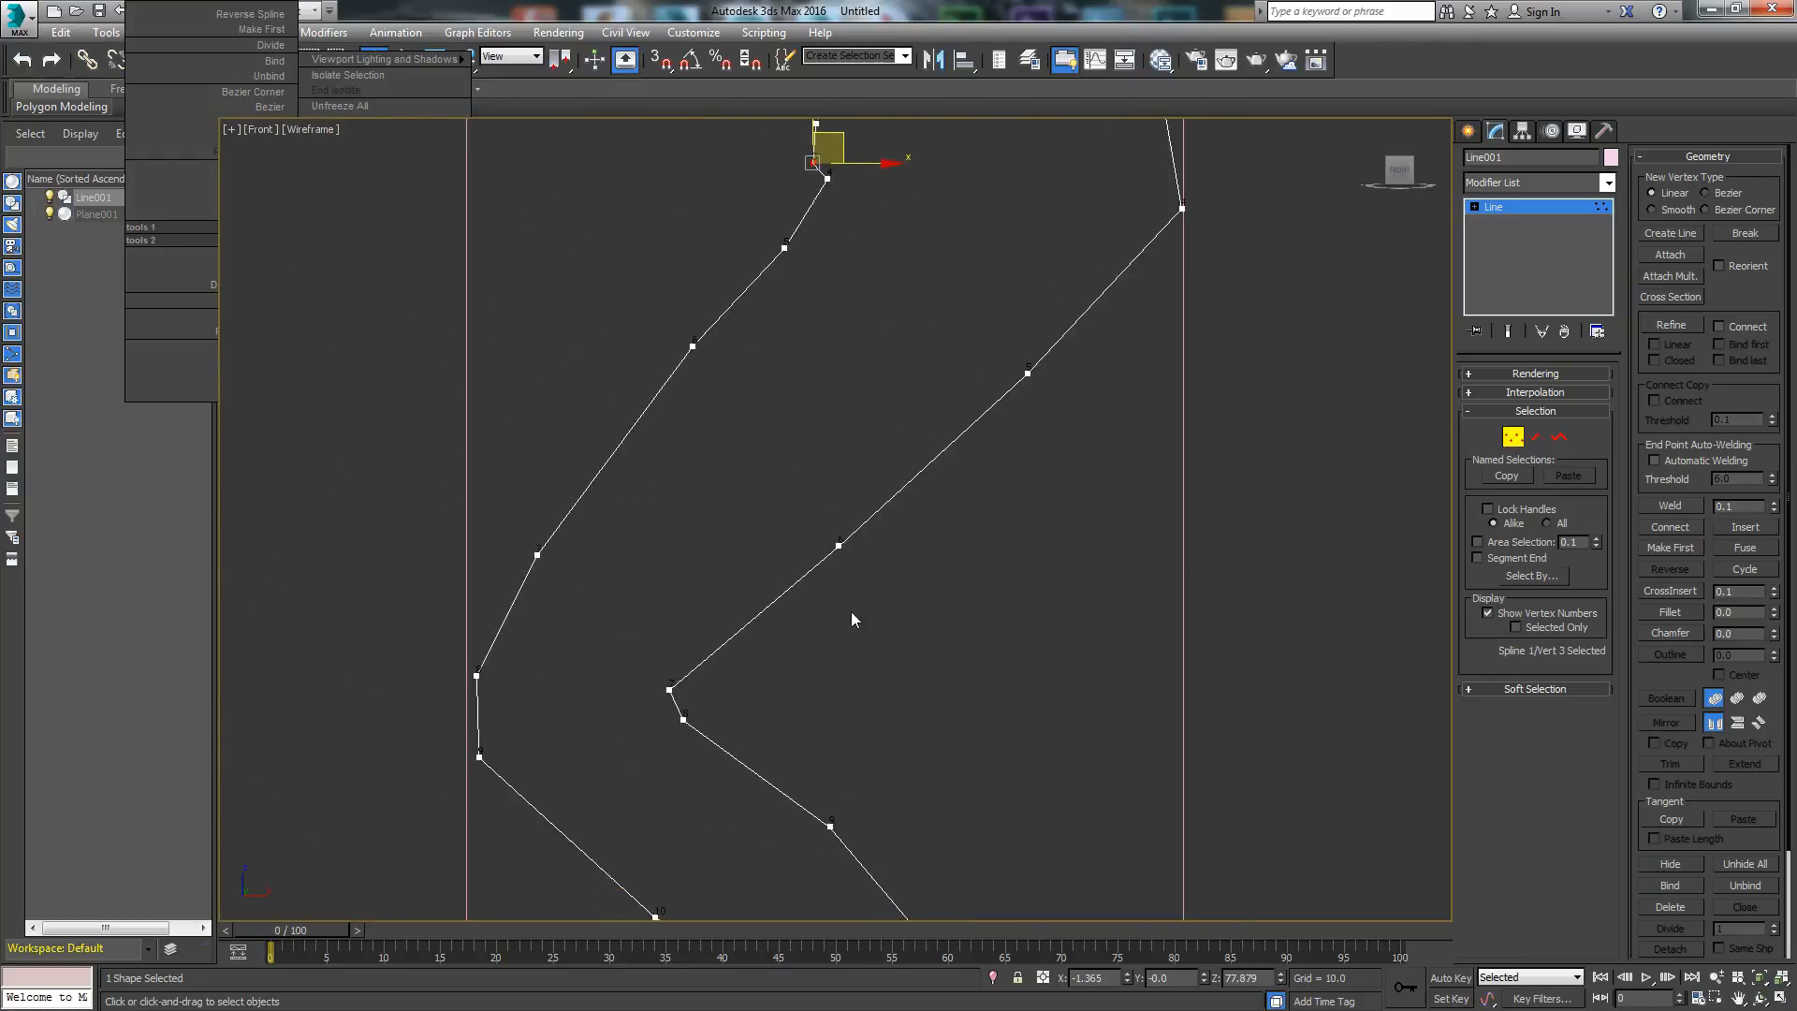
{"action": "left_click", "coordinate": [838, 545]}
{"action": "left_click_drag", "start_coordinate": [868, 512], "coordinate": [898, 479]}
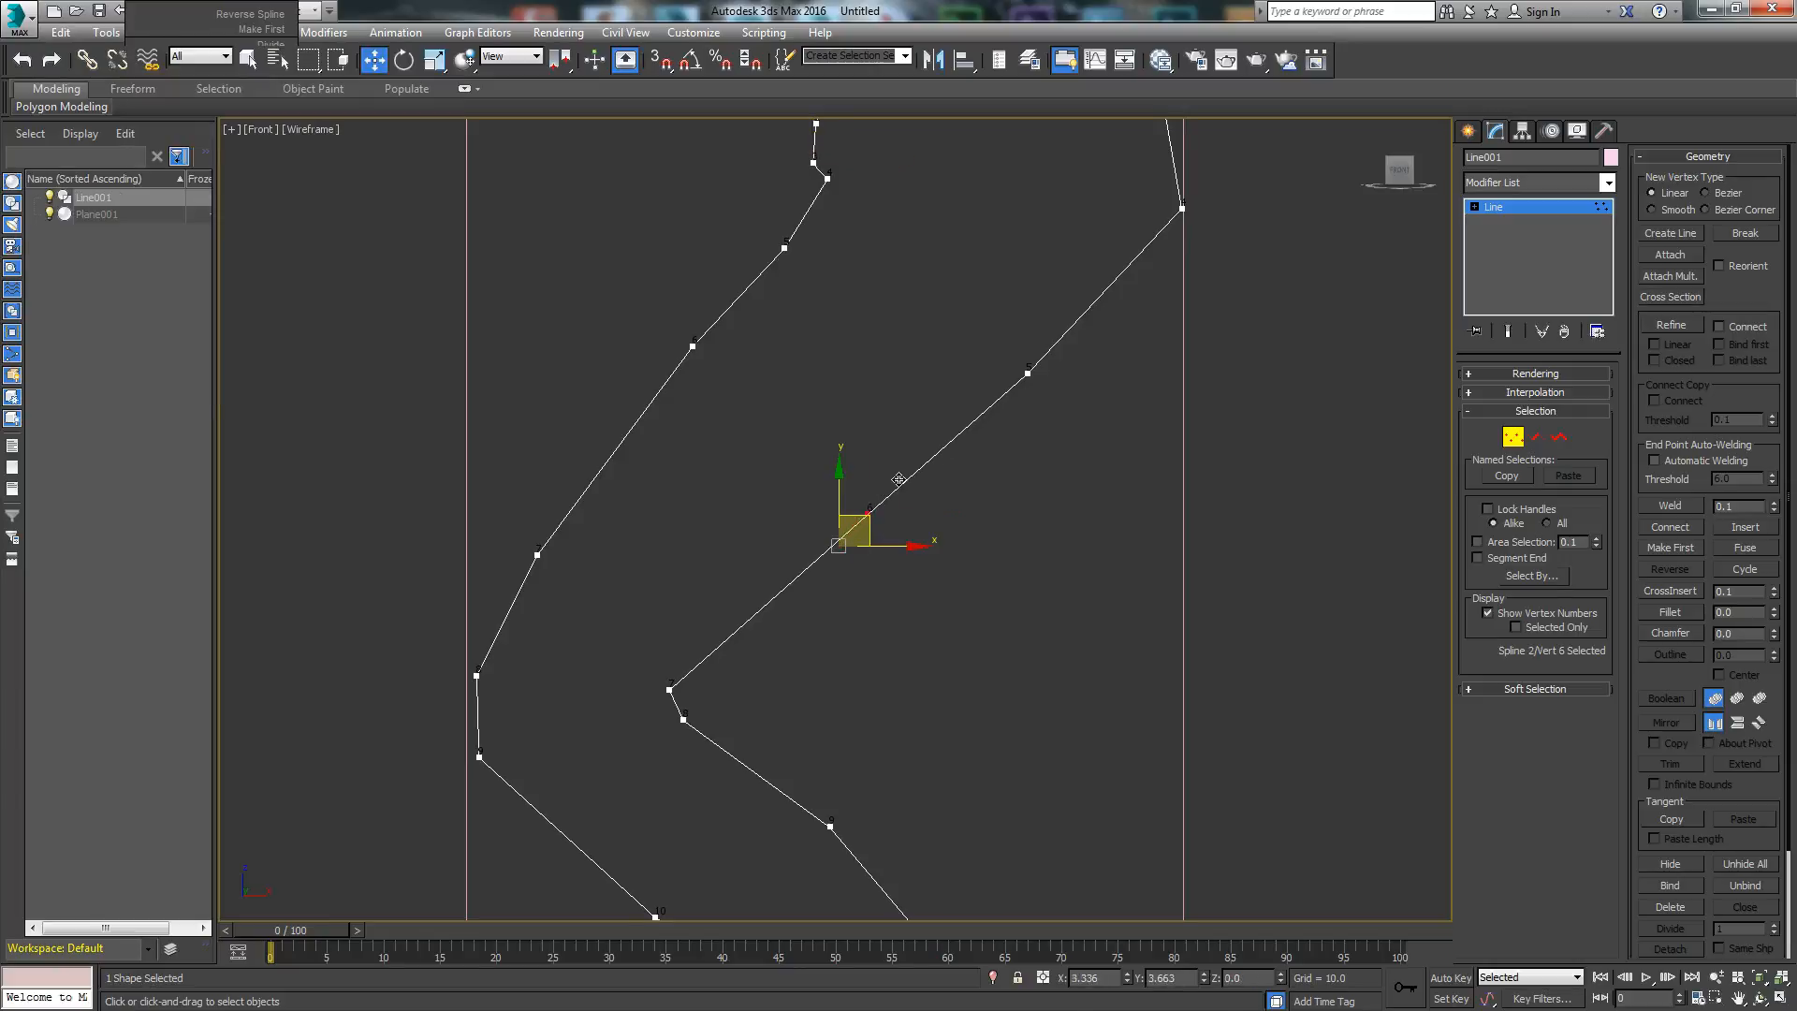
{"action": "left_click_drag", "start_coordinate": [694, 346], "coordinate": [681, 362]}
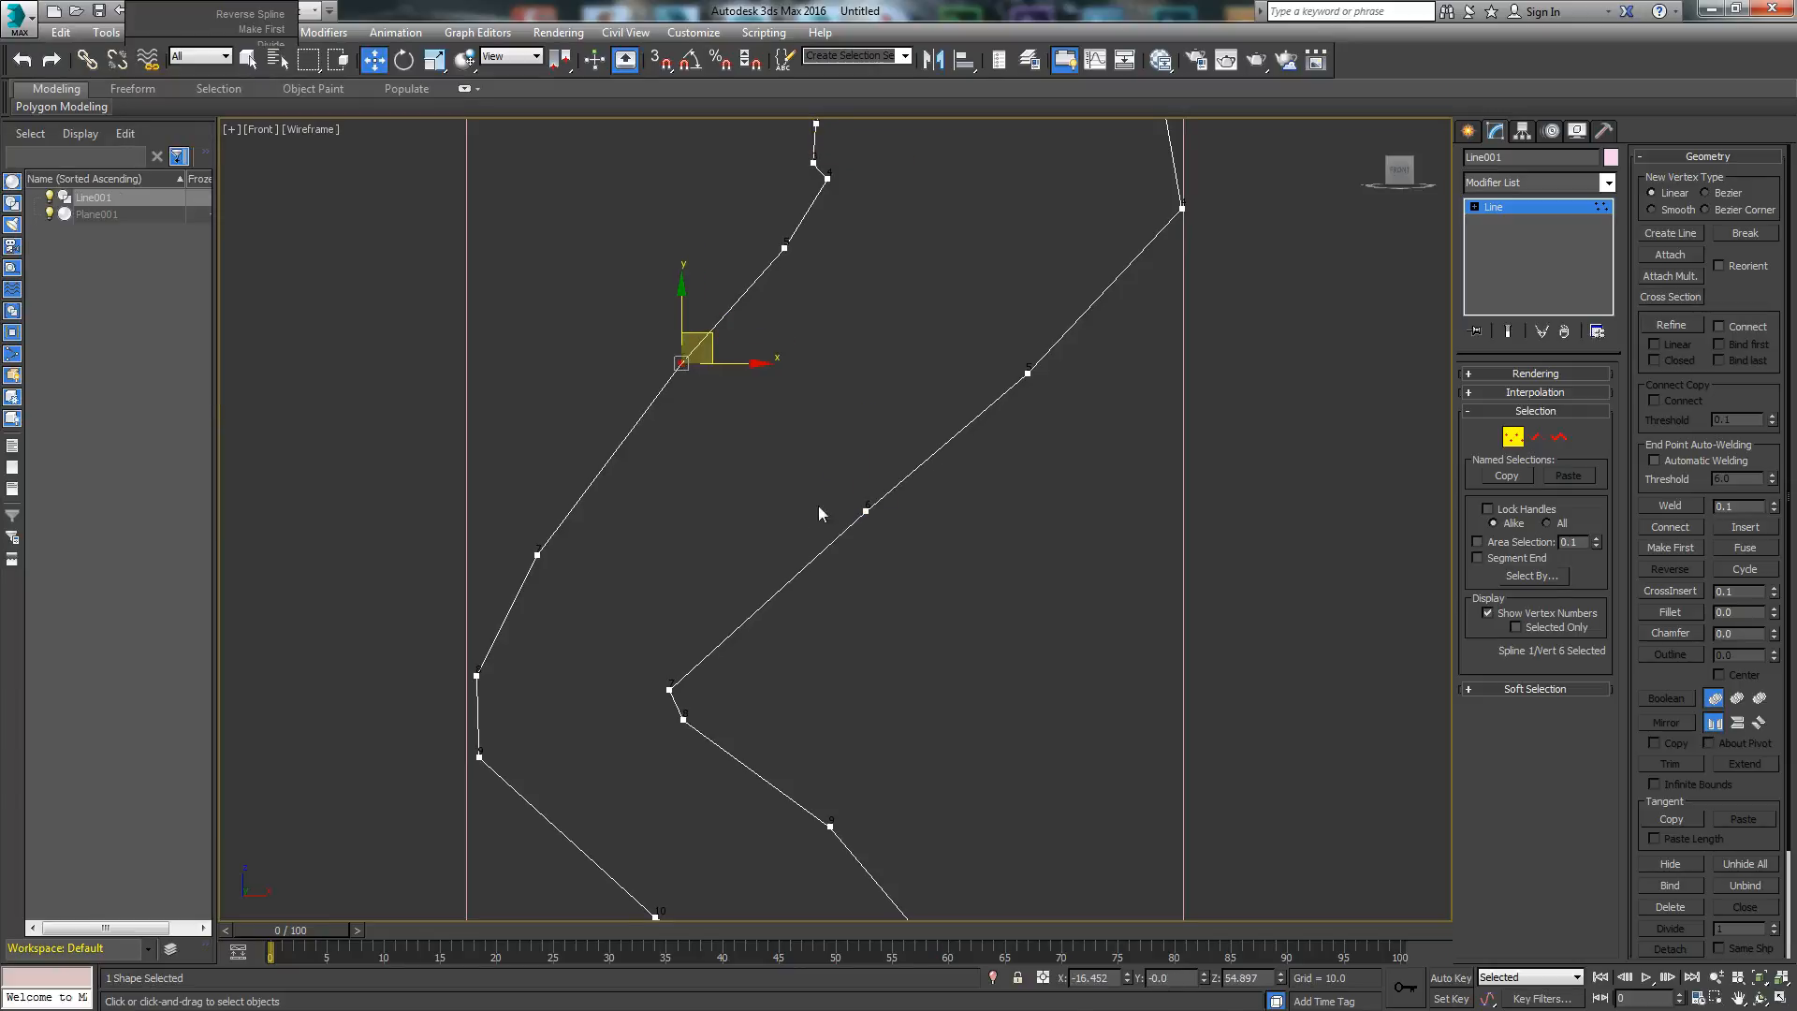
{"action": "left_click", "coordinate": [862, 511]}
Step: Refine the back spline with one extra vertex just above the crease behind the knee
{"action": "middle_click_drag", "start_coordinate": [666, 686], "coordinate": [870, 408]}
{"action": "middle_click_drag", "start_coordinate": [783, 283], "coordinate": [753, 402]}
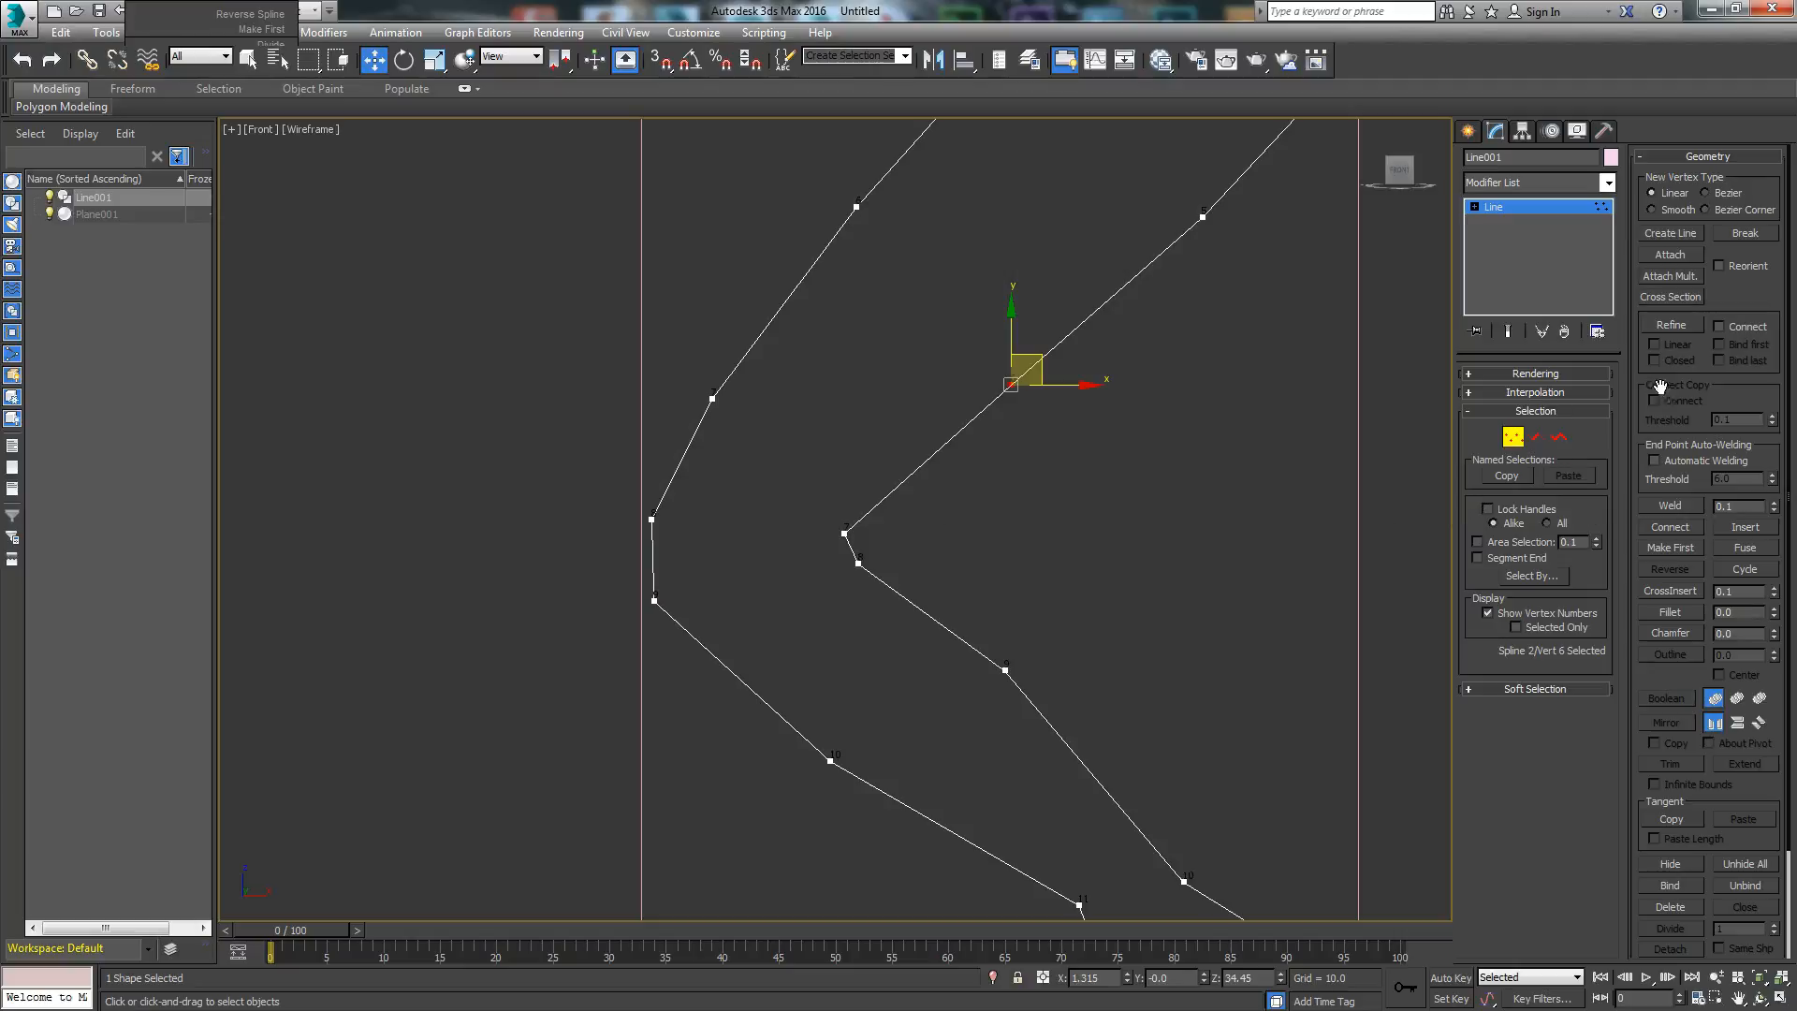
{"action": "left_click", "coordinate": [1672, 324]}
{"action": "left_click", "coordinate": [902, 480]}
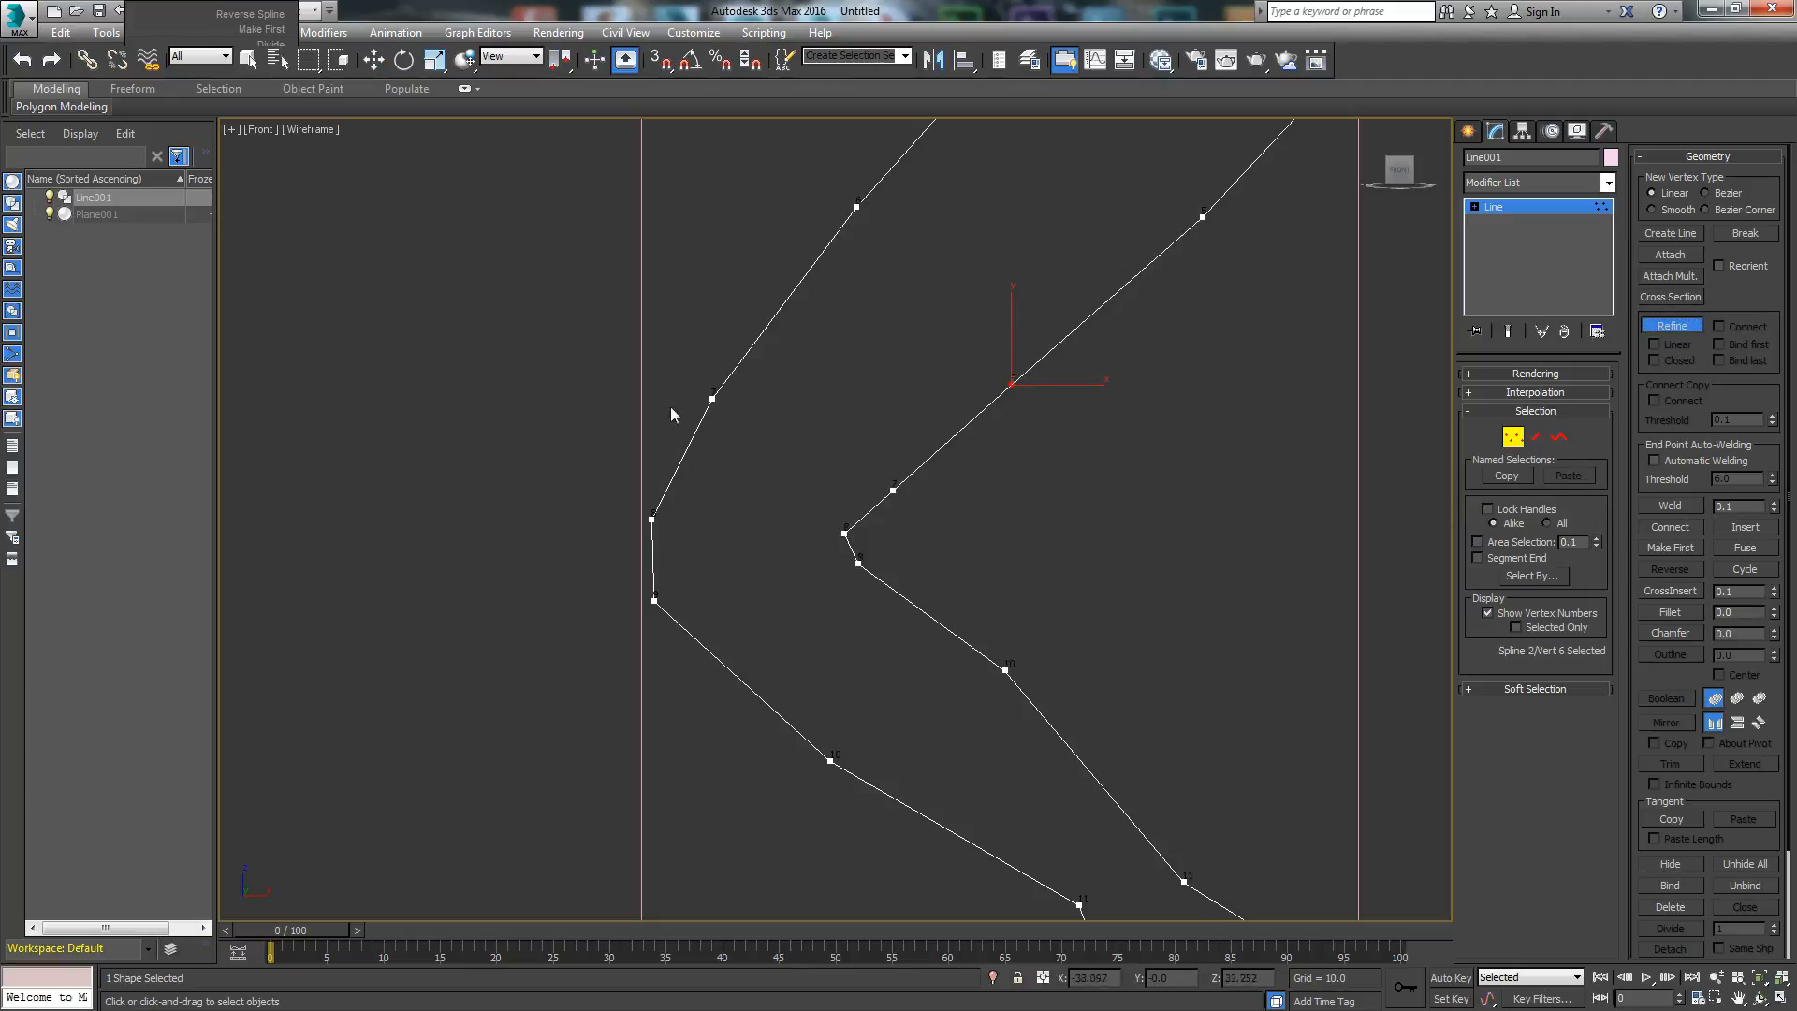
{"action": "middle_click_drag", "start_coordinate": [654, 644], "coordinate": [636, 480]}
{"action": "key", "text": "w"}
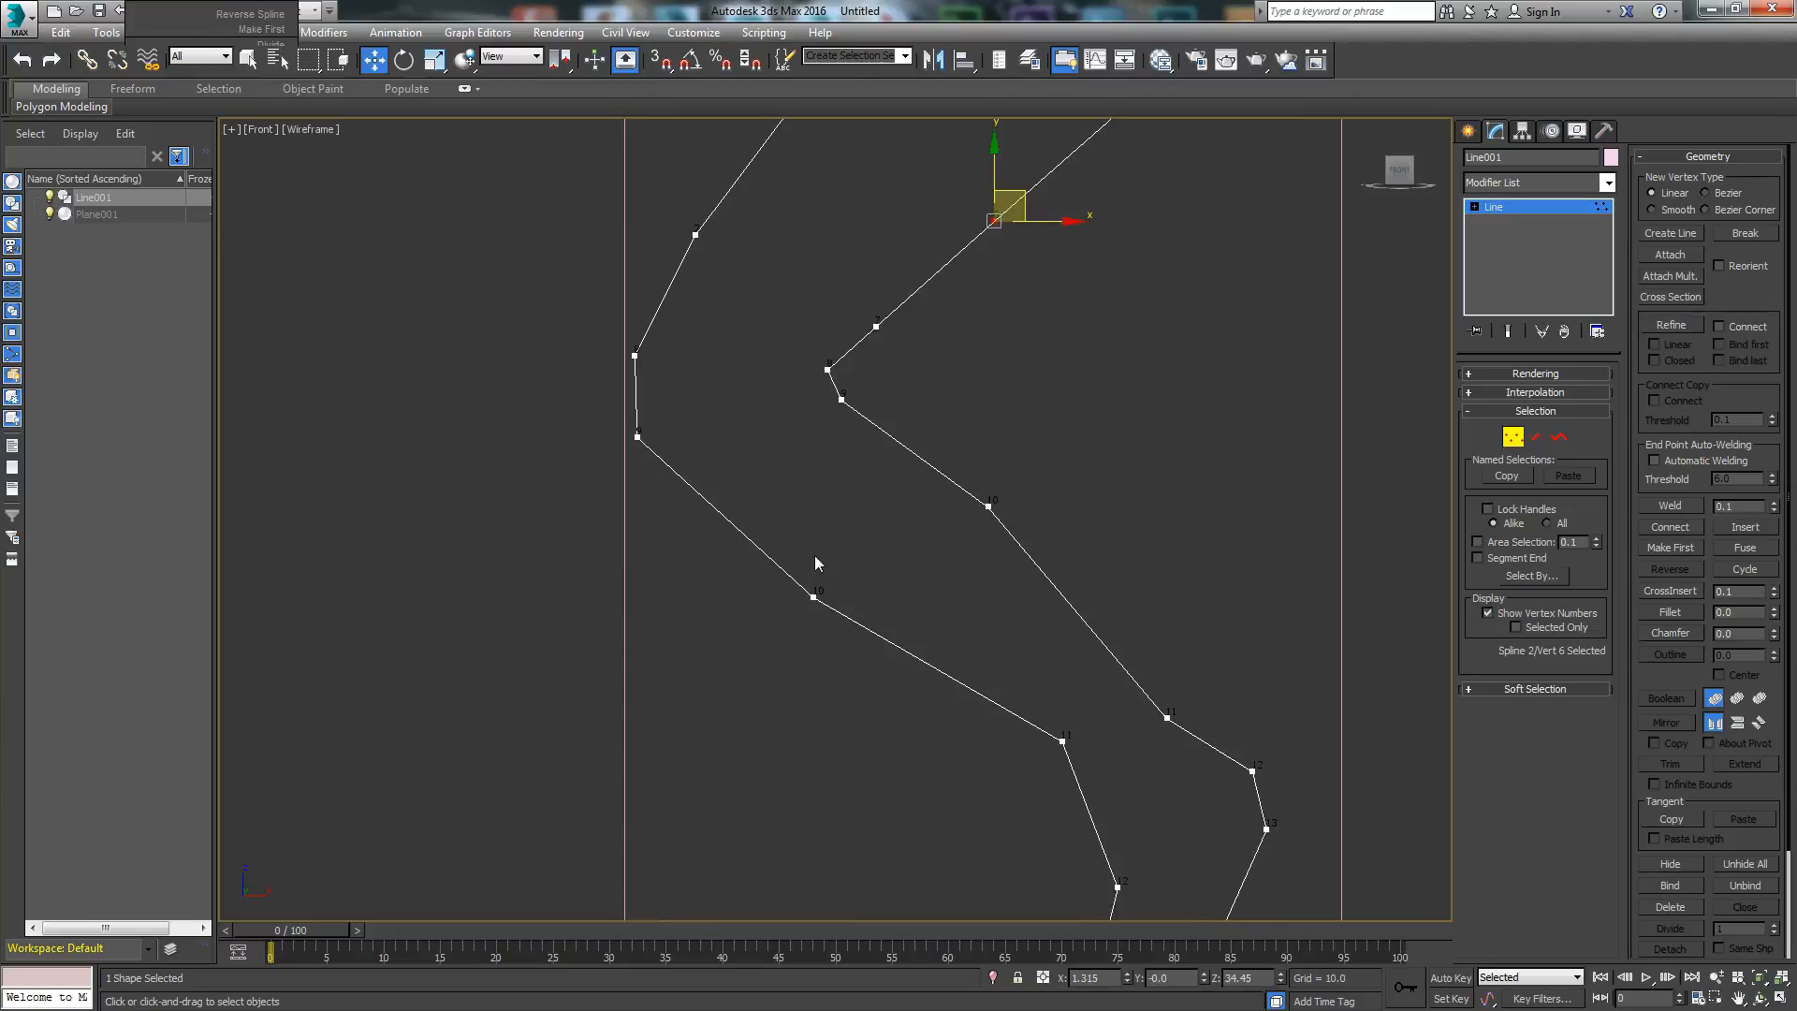
Step: Reposition the calf vertices on both splines and lower the front spline's upper ankle vertex so the opposite points line up
{"action": "left_click", "coordinate": [813, 596]}
{"action": "left_click_drag", "start_coordinate": [842, 575], "coordinate": [865, 582]}
{"action": "left_click", "coordinate": [988, 505]}
{"action": "left_click_drag", "start_coordinate": [988, 505], "coordinate": [962, 482]}
{"action": "middle_click_drag", "start_coordinate": [1090, 710], "coordinate": [884, 439]}
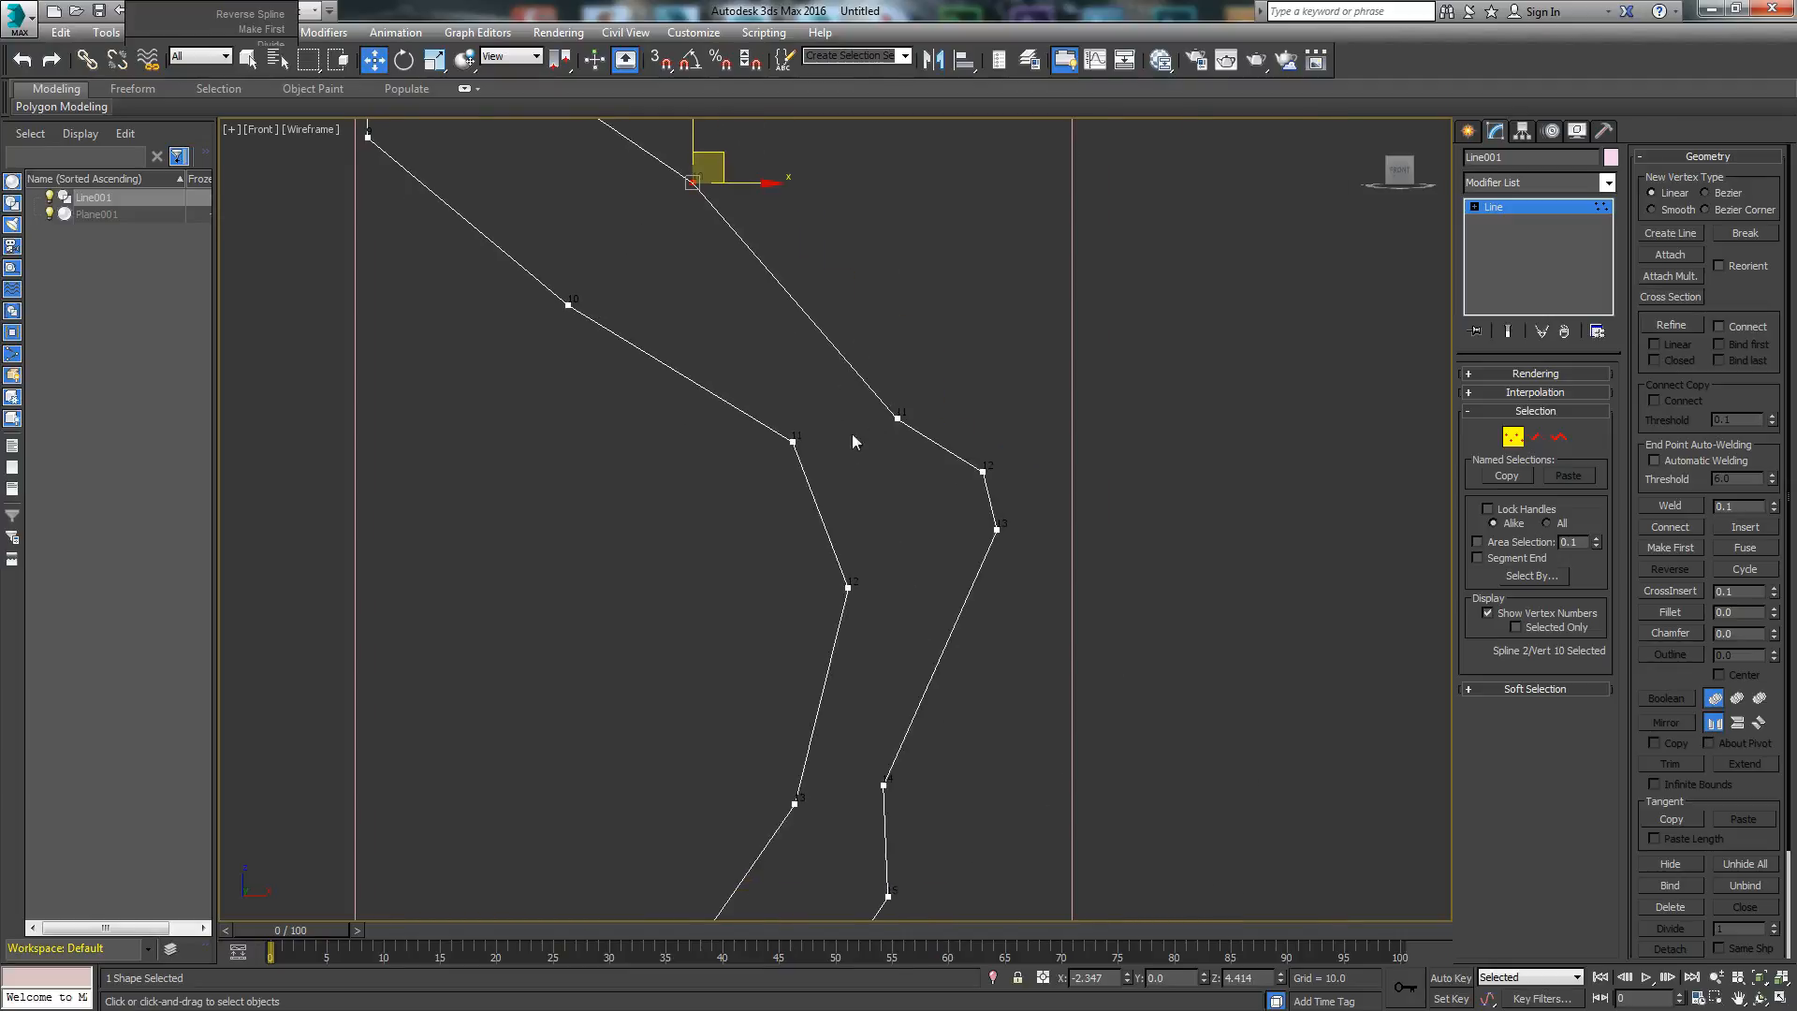
{"action": "left_click", "coordinate": [793, 442]}
{"action": "left_click_drag", "start_coordinate": [794, 441], "coordinate": [808, 462]}
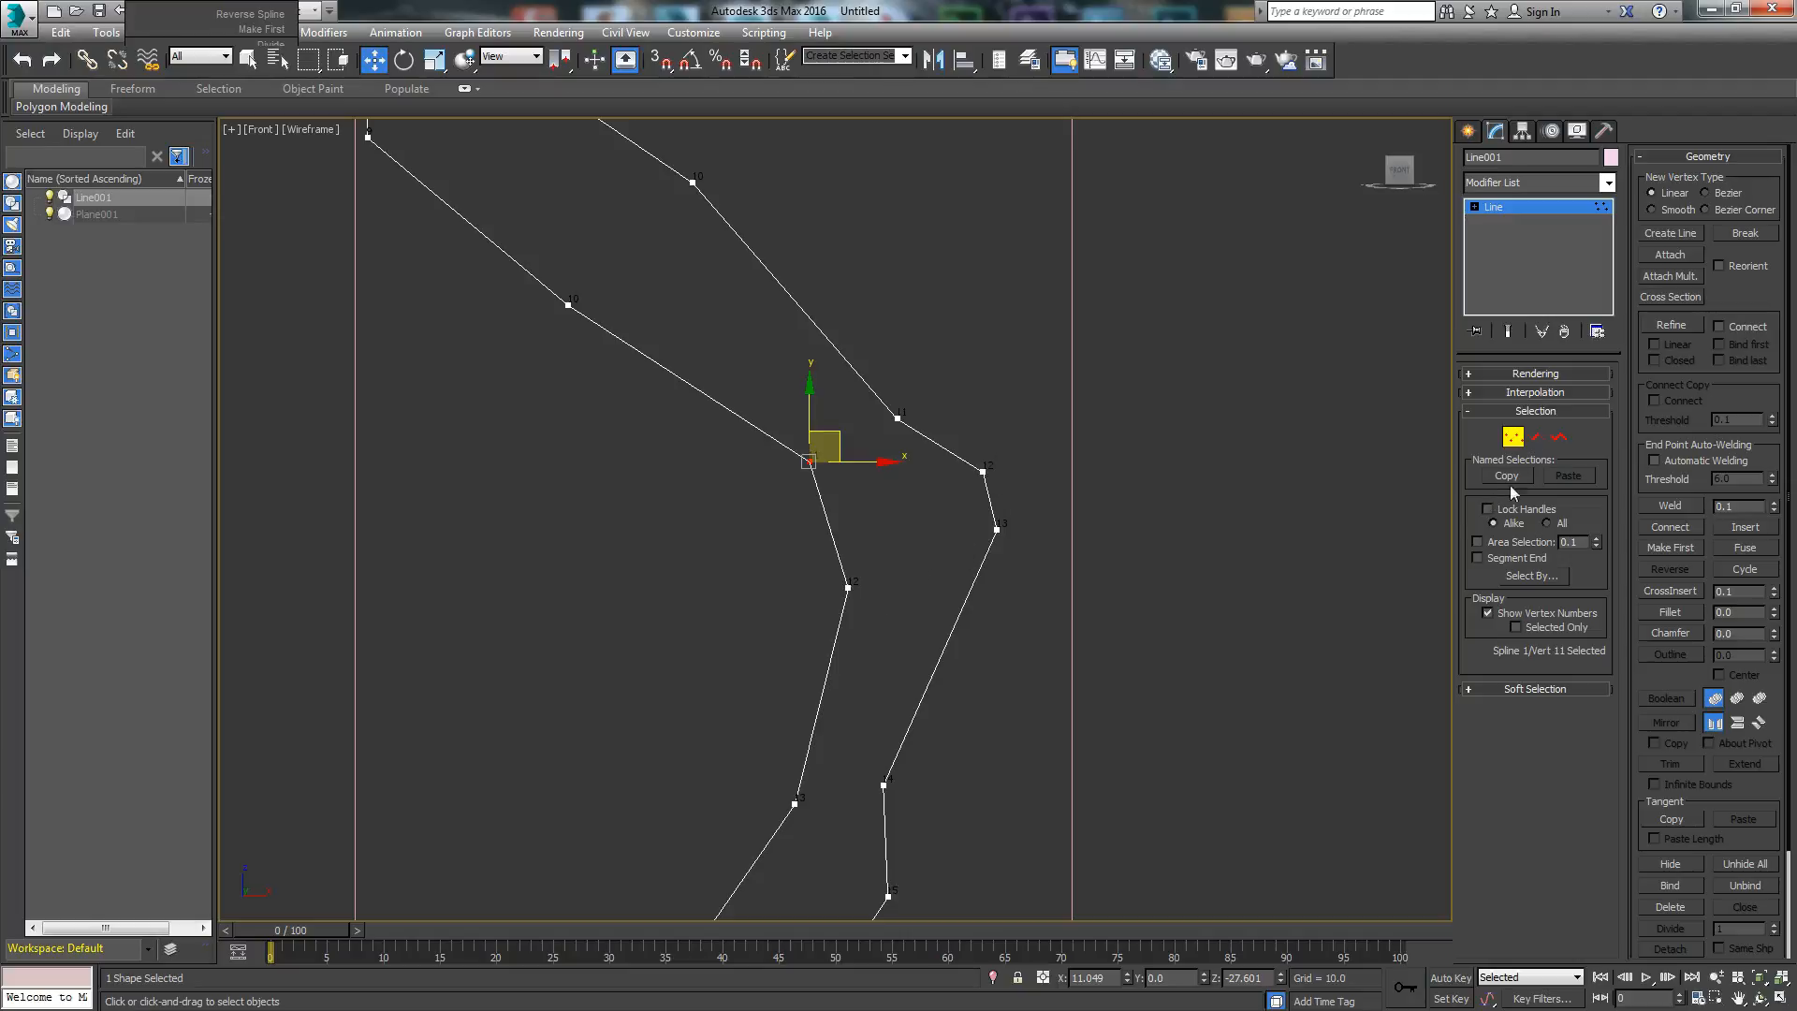
Step: Refine the front spline with a vertex just below its upper ankle point and shift it slightly toward the back spline
{"action": "left_click", "coordinate": [1671, 325]}
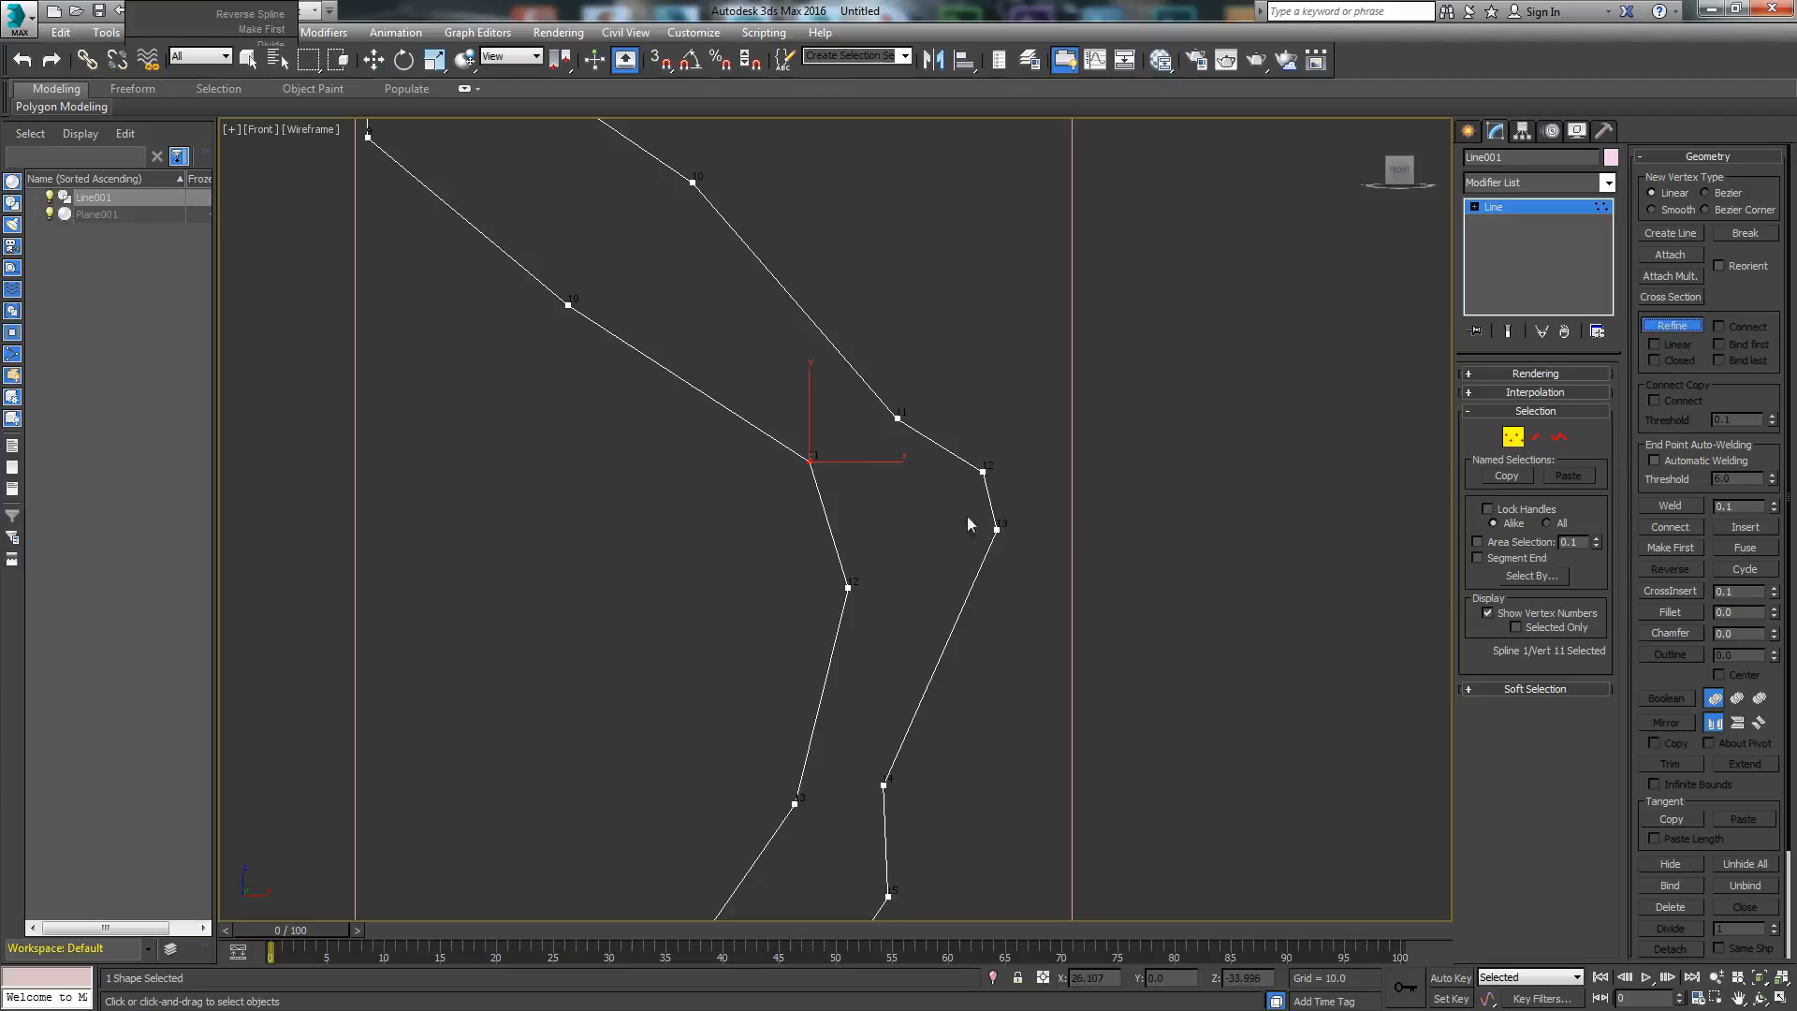
{"action": "left_click", "coordinate": [825, 511]}
{"action": "key", "text": "w"}
{"action": "left_click", "coordinate": [825, 513]}
{"action": "left_click_drag", "start_coordinate": [826, 513], "coordinate": [842, 507]}
Step: Refine the front spline with one extra vertex on the upper foot segment to match the back spline's vertices
{"action": "middle_click_drag", "start_coordinate": [884, 681], "coordinate": [917, 420]}
{"action": "middle_click_drag", "start_coordinate": [851, 634], "coordinate": [834, 590]}
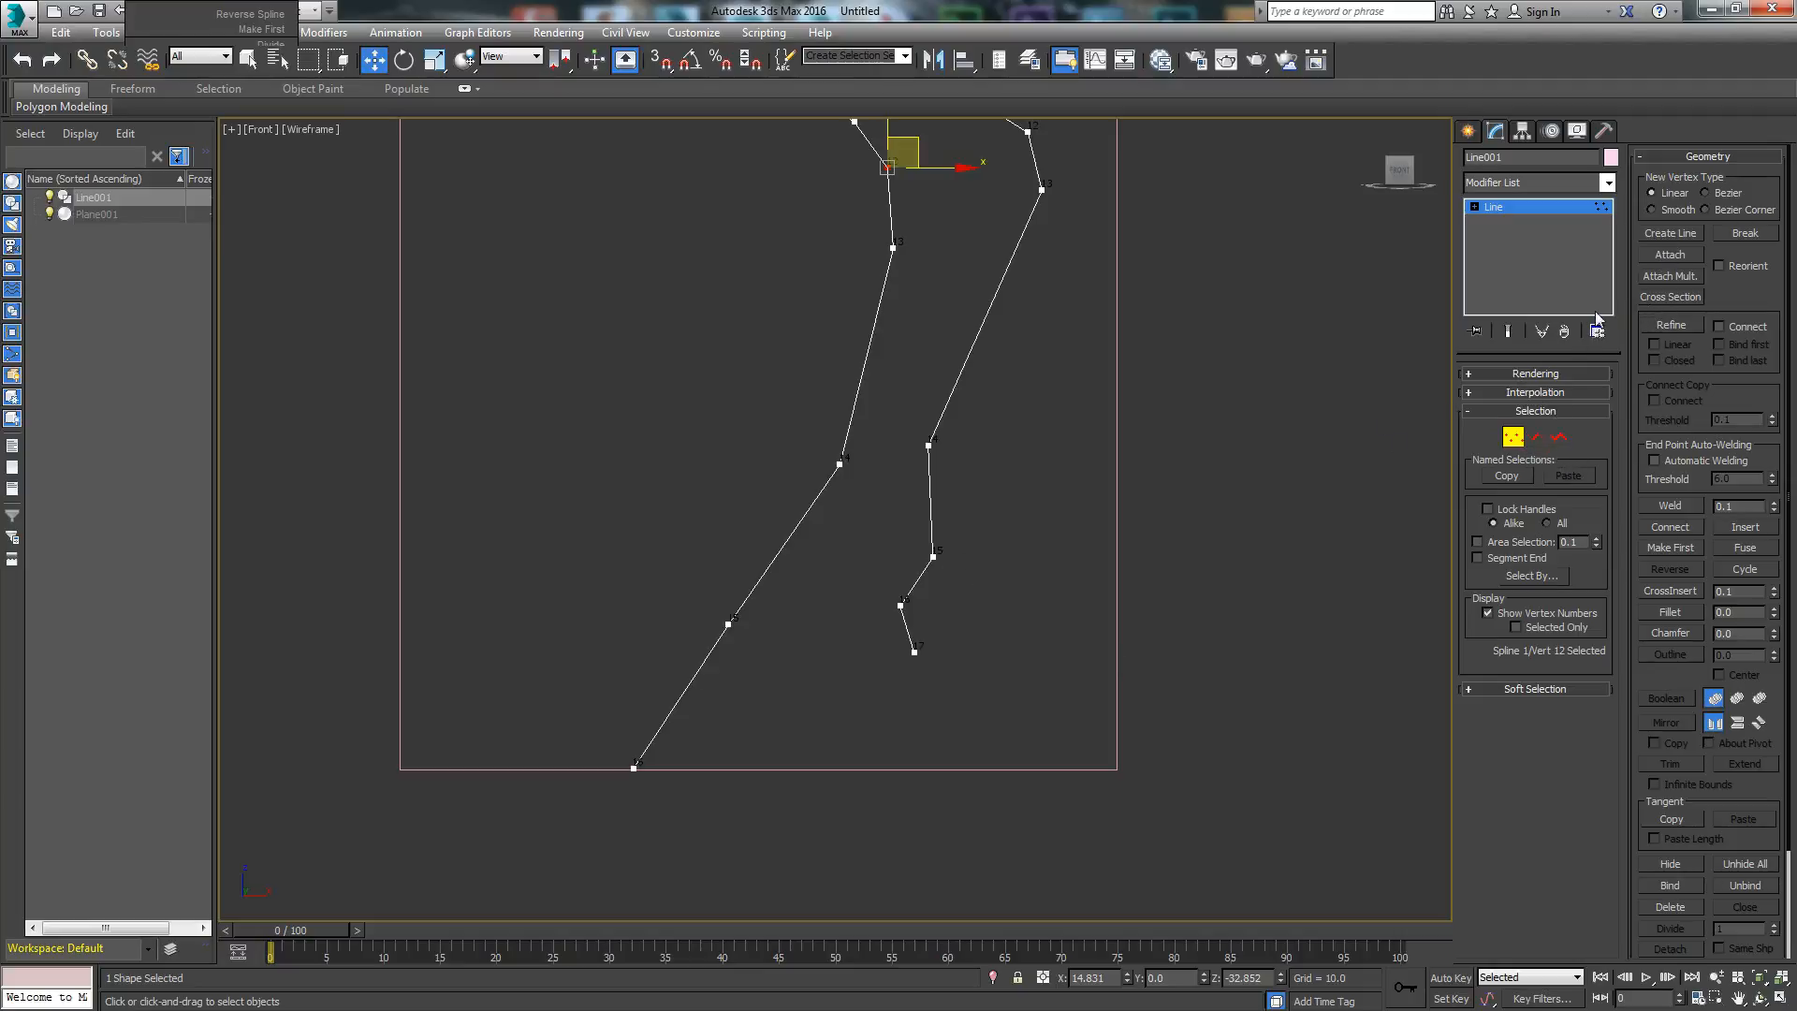
{"action": "left_click", "coordinate": [1665, 324]}
{"action": "left_click", "coordinate": [794, 532]}
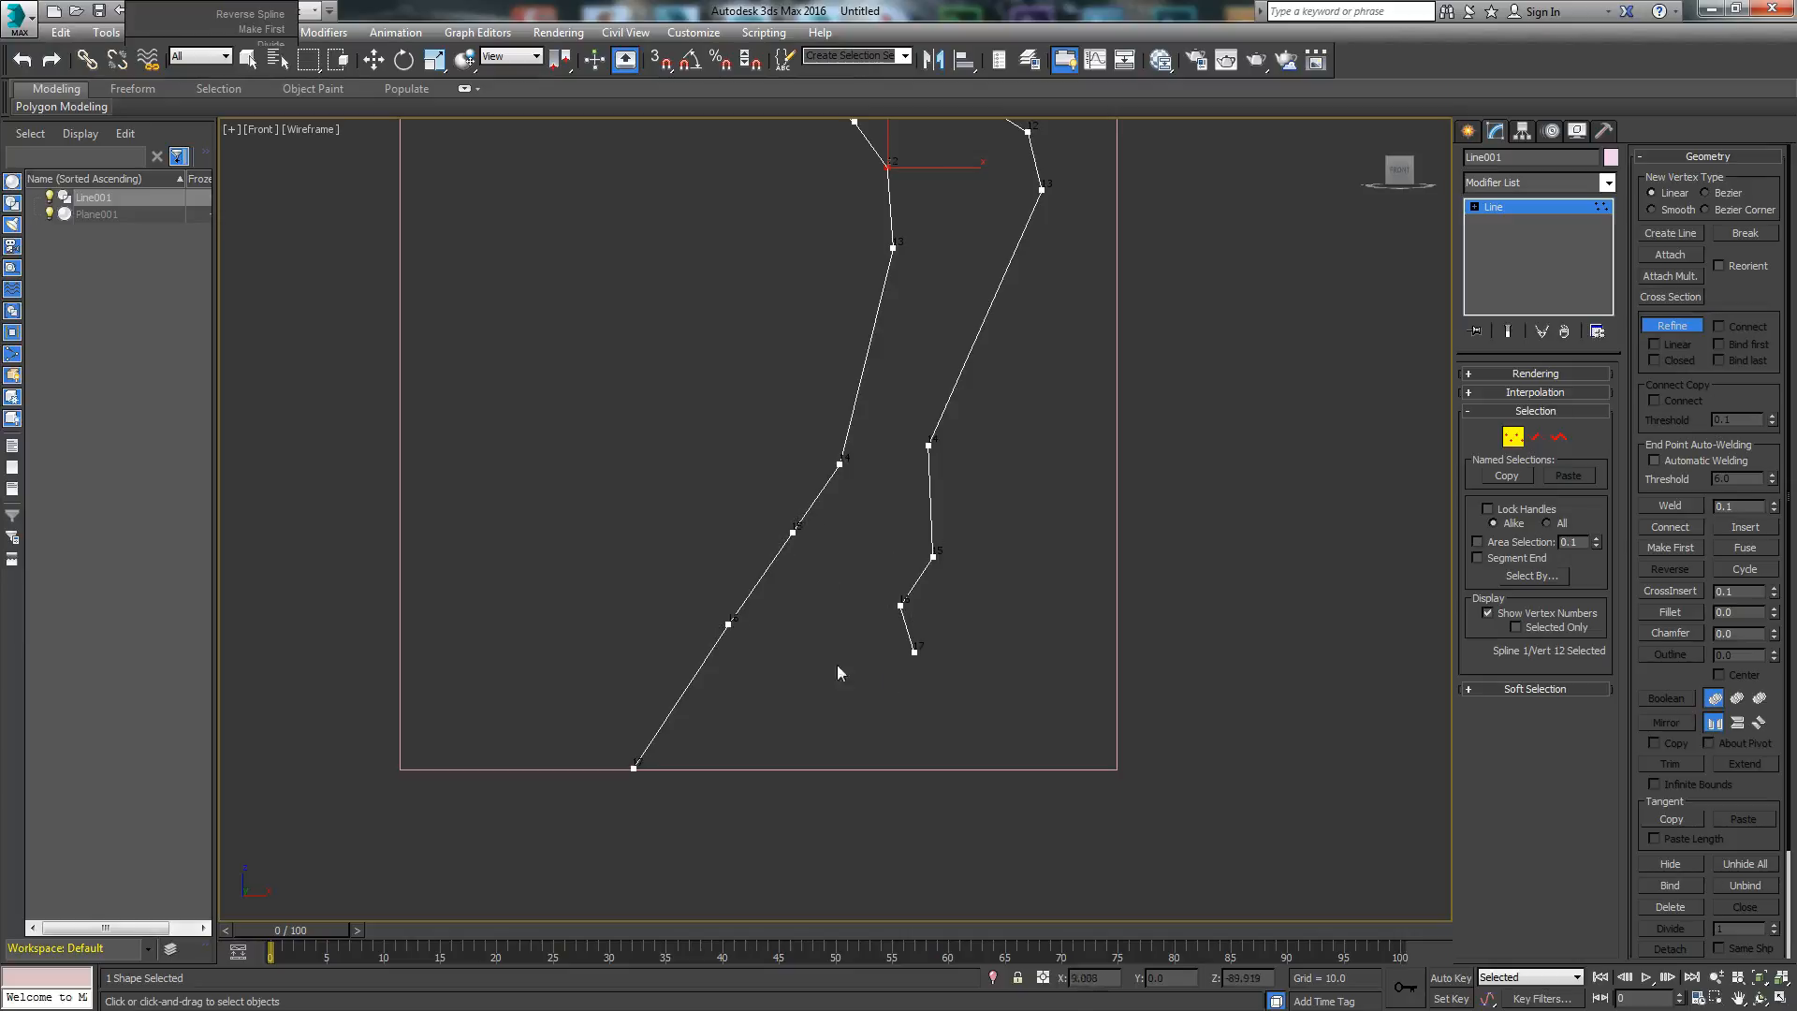
{"action": "middle_click_drag", "start_coordinate": [984, 571], "coordinate": [971, 801]}
{"action": "scroll", "coordinate": [906, 621], "scroll_direction": "down", "scroll_amount": 2}
{"action": "scroll", "coordinate": [952, 689], "scroll_direction": "down", "scroll_amount": 2}
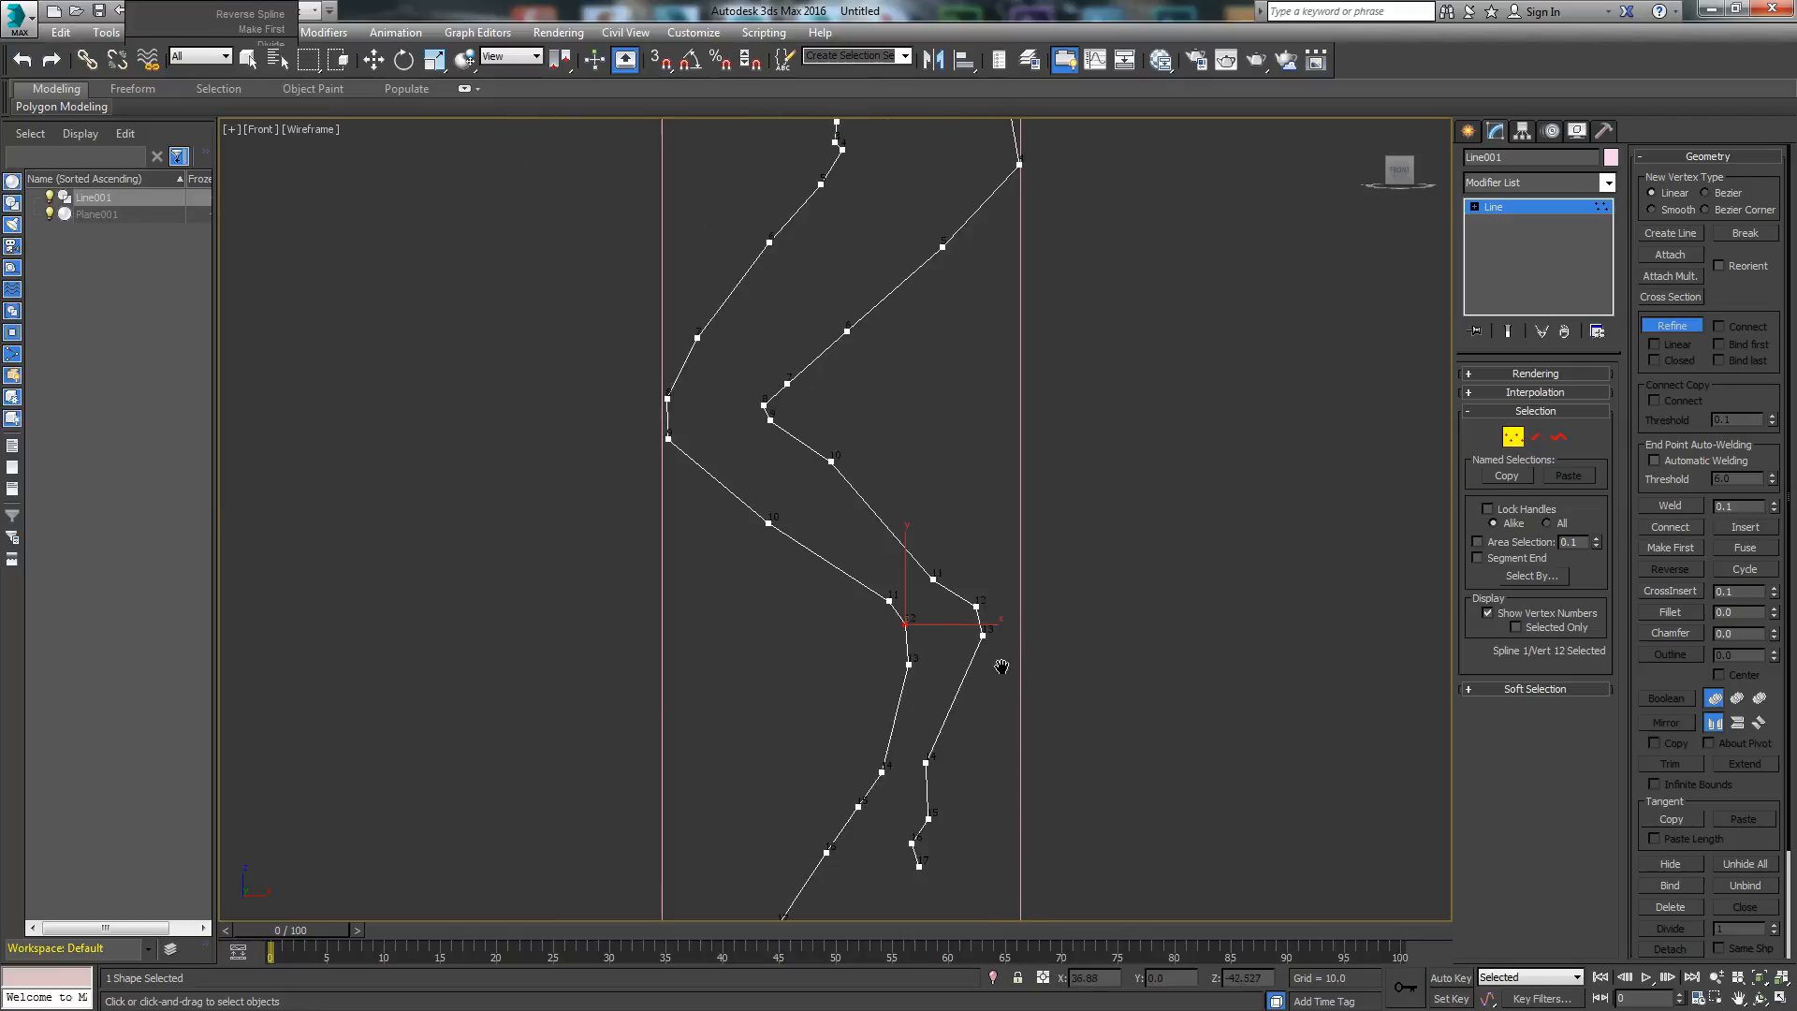
{"action": "key", "text": "w"}
Step: Connect the front and back splines with Cross Section and check the connecting segments from hip to foot
{"action": "left_click", "coordinate": [1672, 298]}
{"action": "middle_click_drag", "start_coordinate": [1001, 449], "coordinate": [984, 599]}
{"action": "left_click", "coordinate": [751, 400]}
{"action": "middle_click_drag", "start_coordinate": [881, 505], "coordinate": [889, 290]}
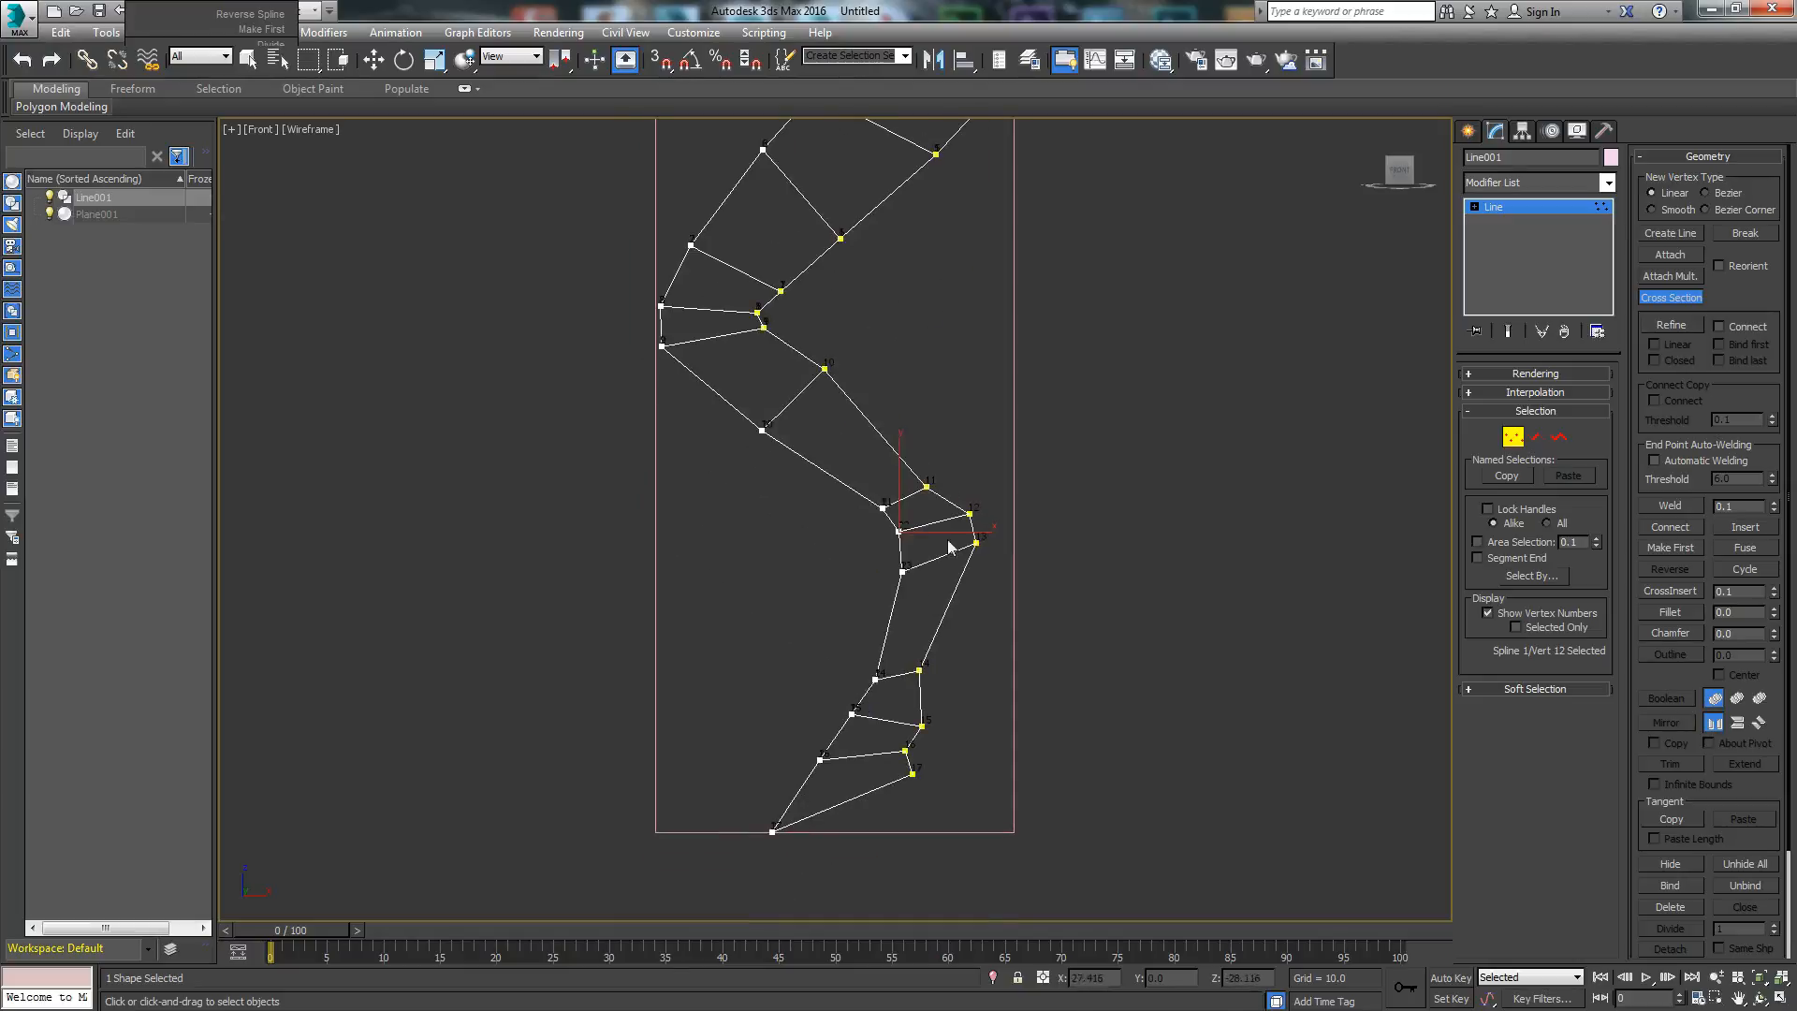
{"action": "middle_click_drag", "start_coordinate": [951, 188], "coordinate": [891, 467]}
{"action": "middle_click_drag", "start_coordinate": [869, 845], "coordinate": [863, 433]}
{"action": "middle_click_drag", "start_coordinate": [855, 509], "coordinate": [784, 712]}
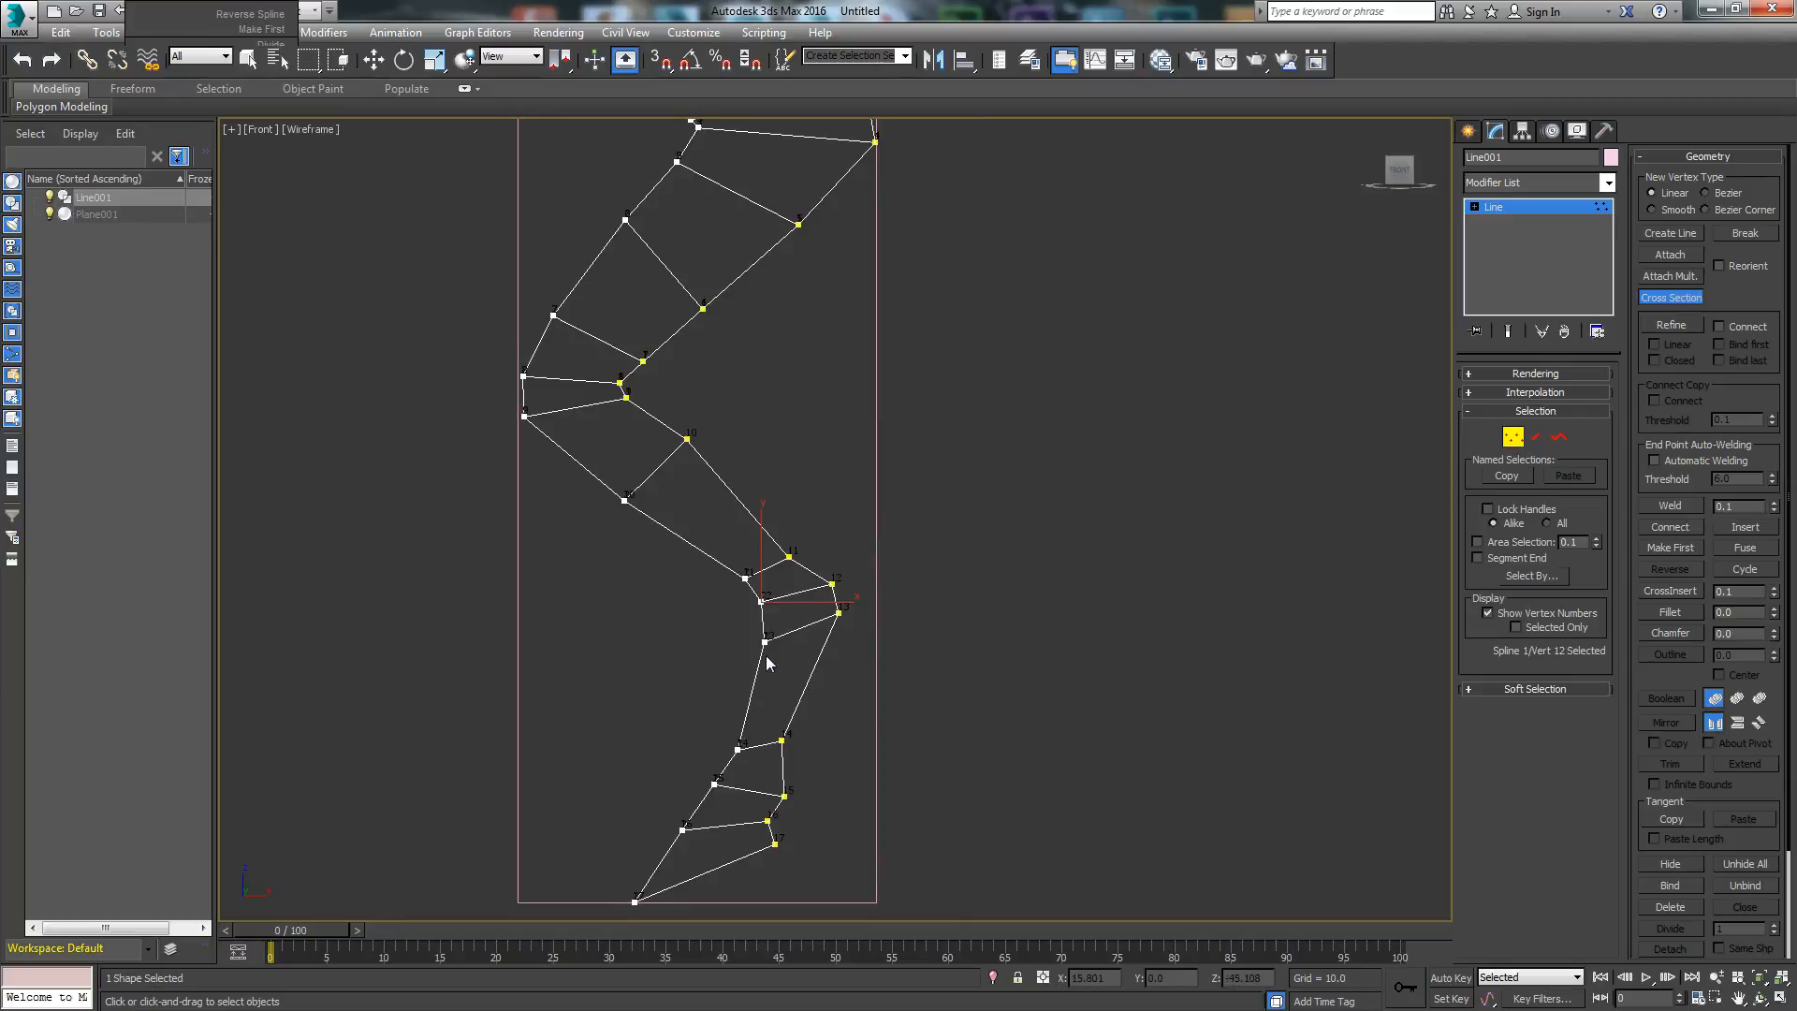
{"action": "key", "text": "w"}
{"action": "scroll", "coordinate": [935, 597], "scroll_direction": "down", "scroll_amount": 3}
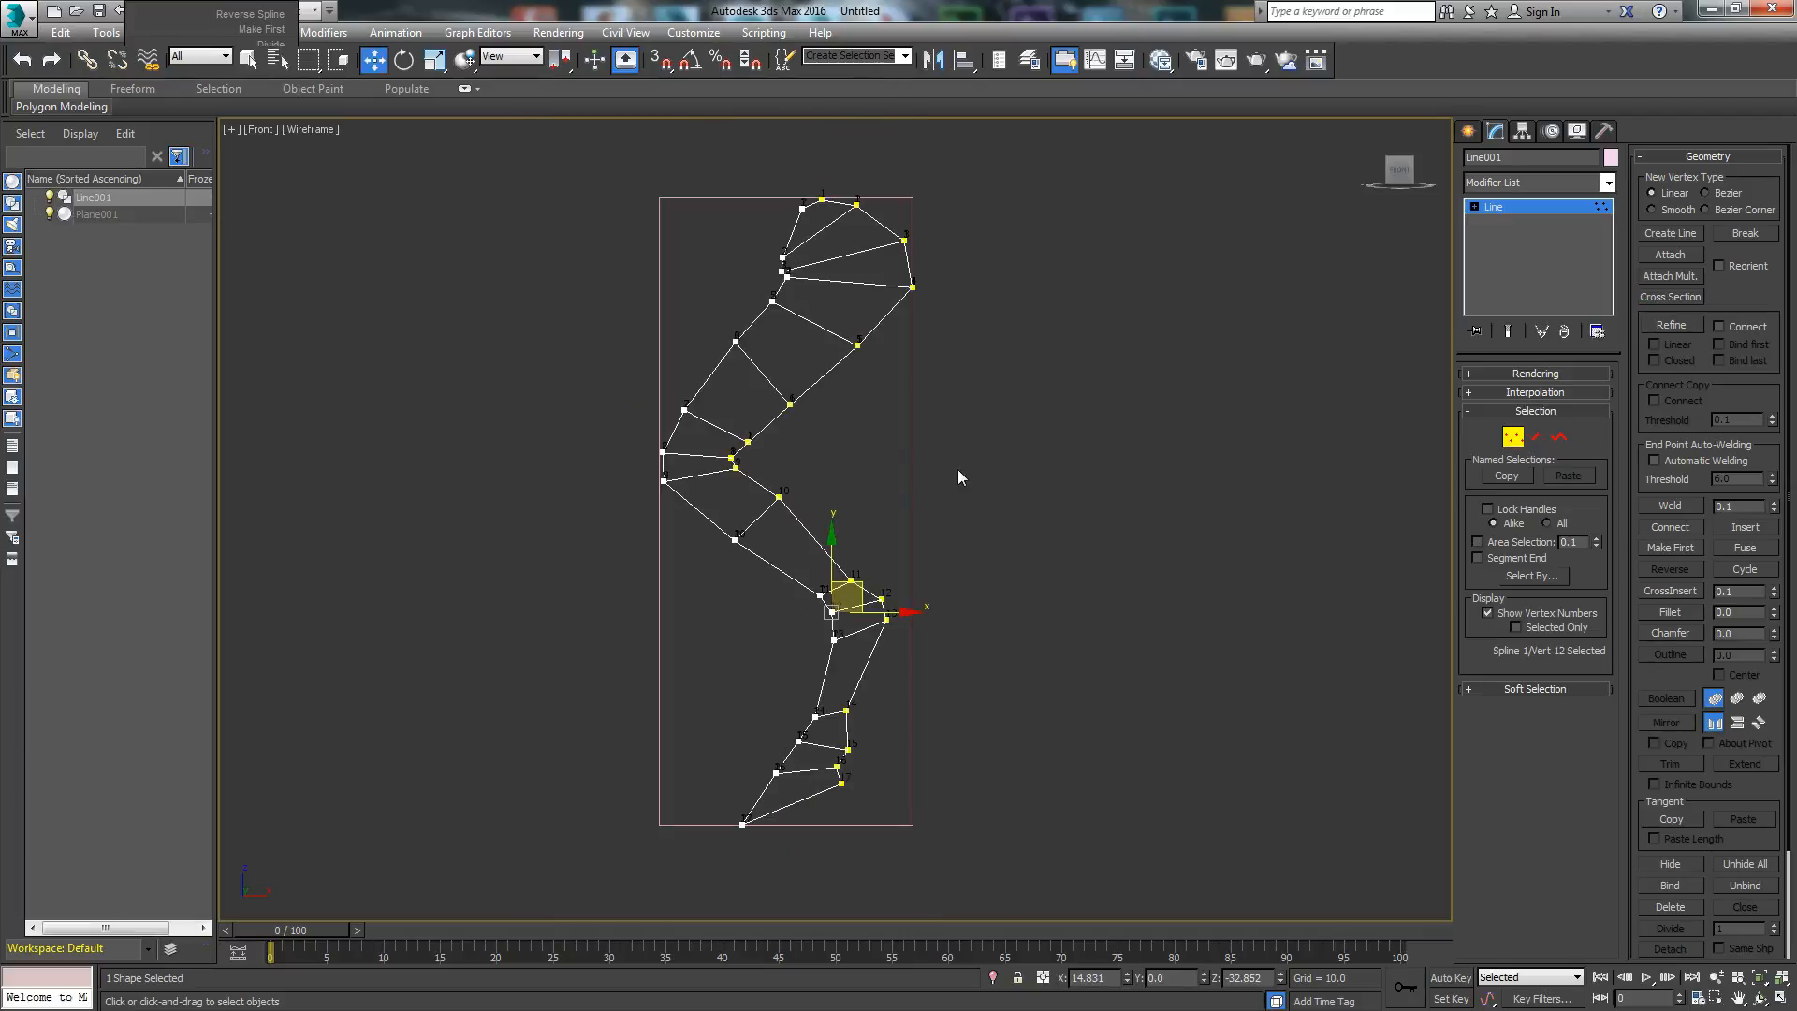
Step: Isolate the connected leg line so the reference plane is hidden
{"action": "right_click", "coordinate": [850, 462]}
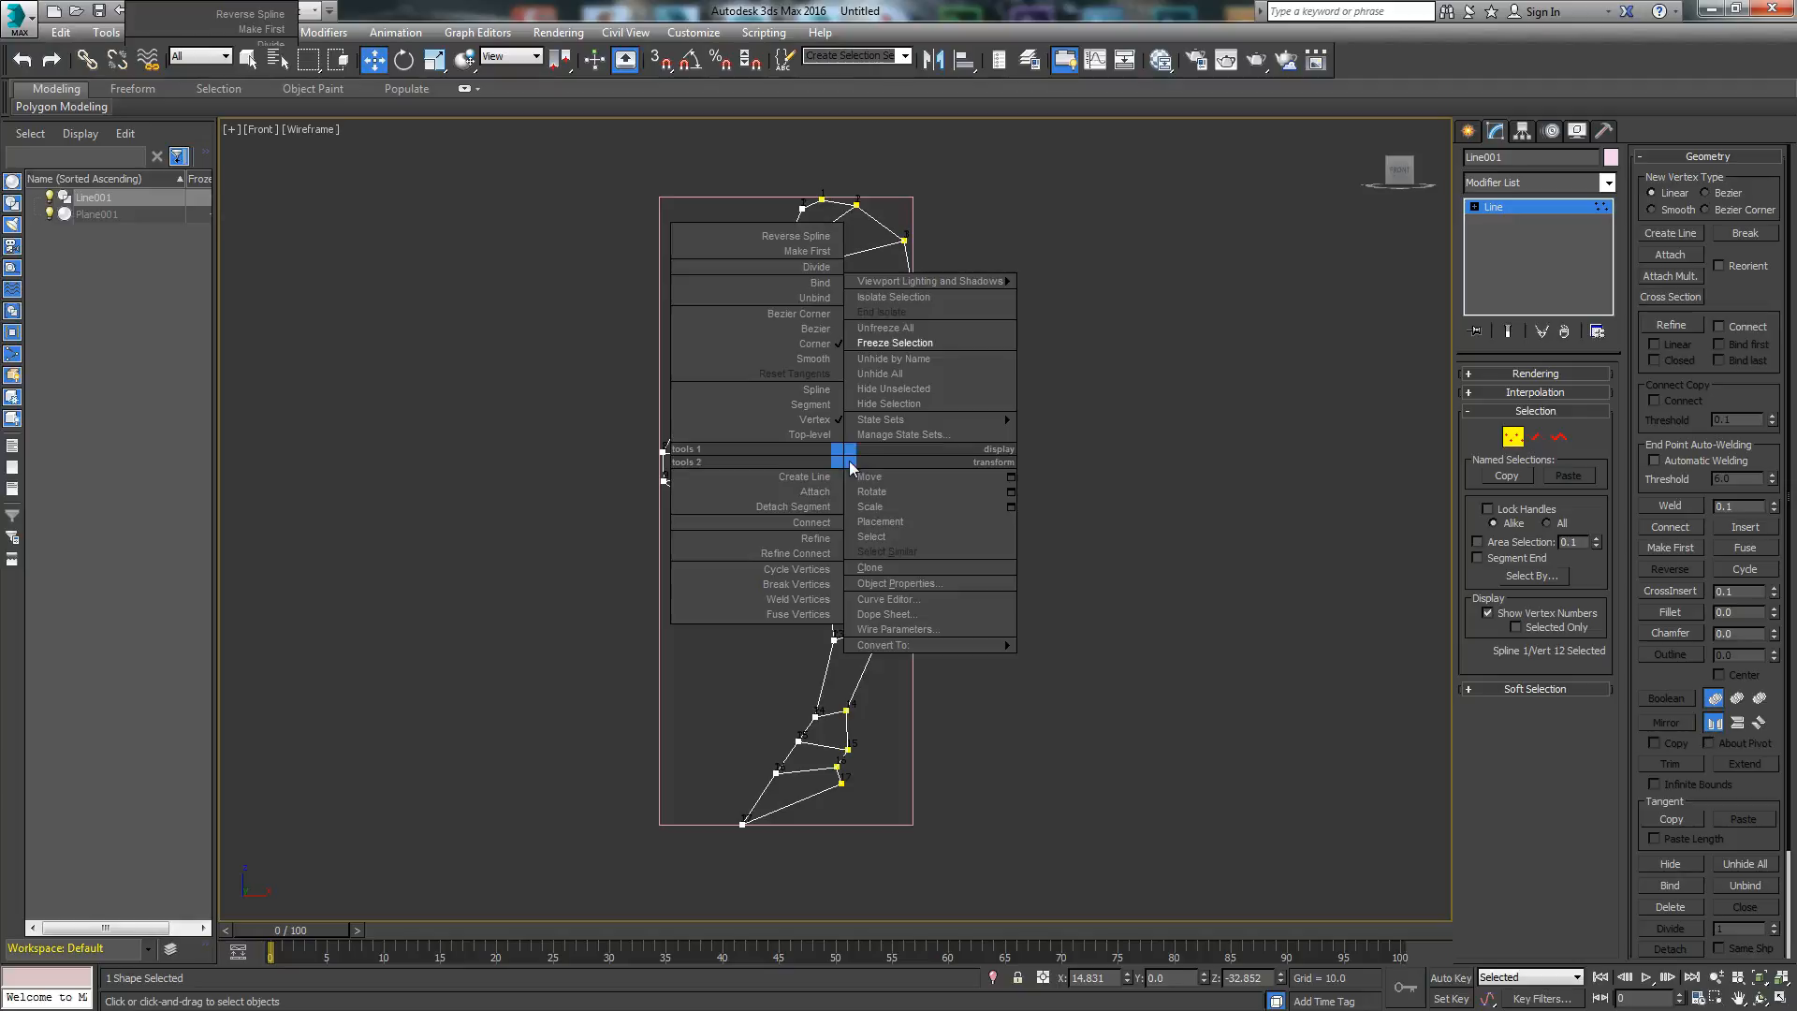
{"action": "left_click", "coordinate": [888, 297]}
{"action": "middle_click_drag", "start_coordinate": [1035, 401], "coordinate": [1083, 403]}
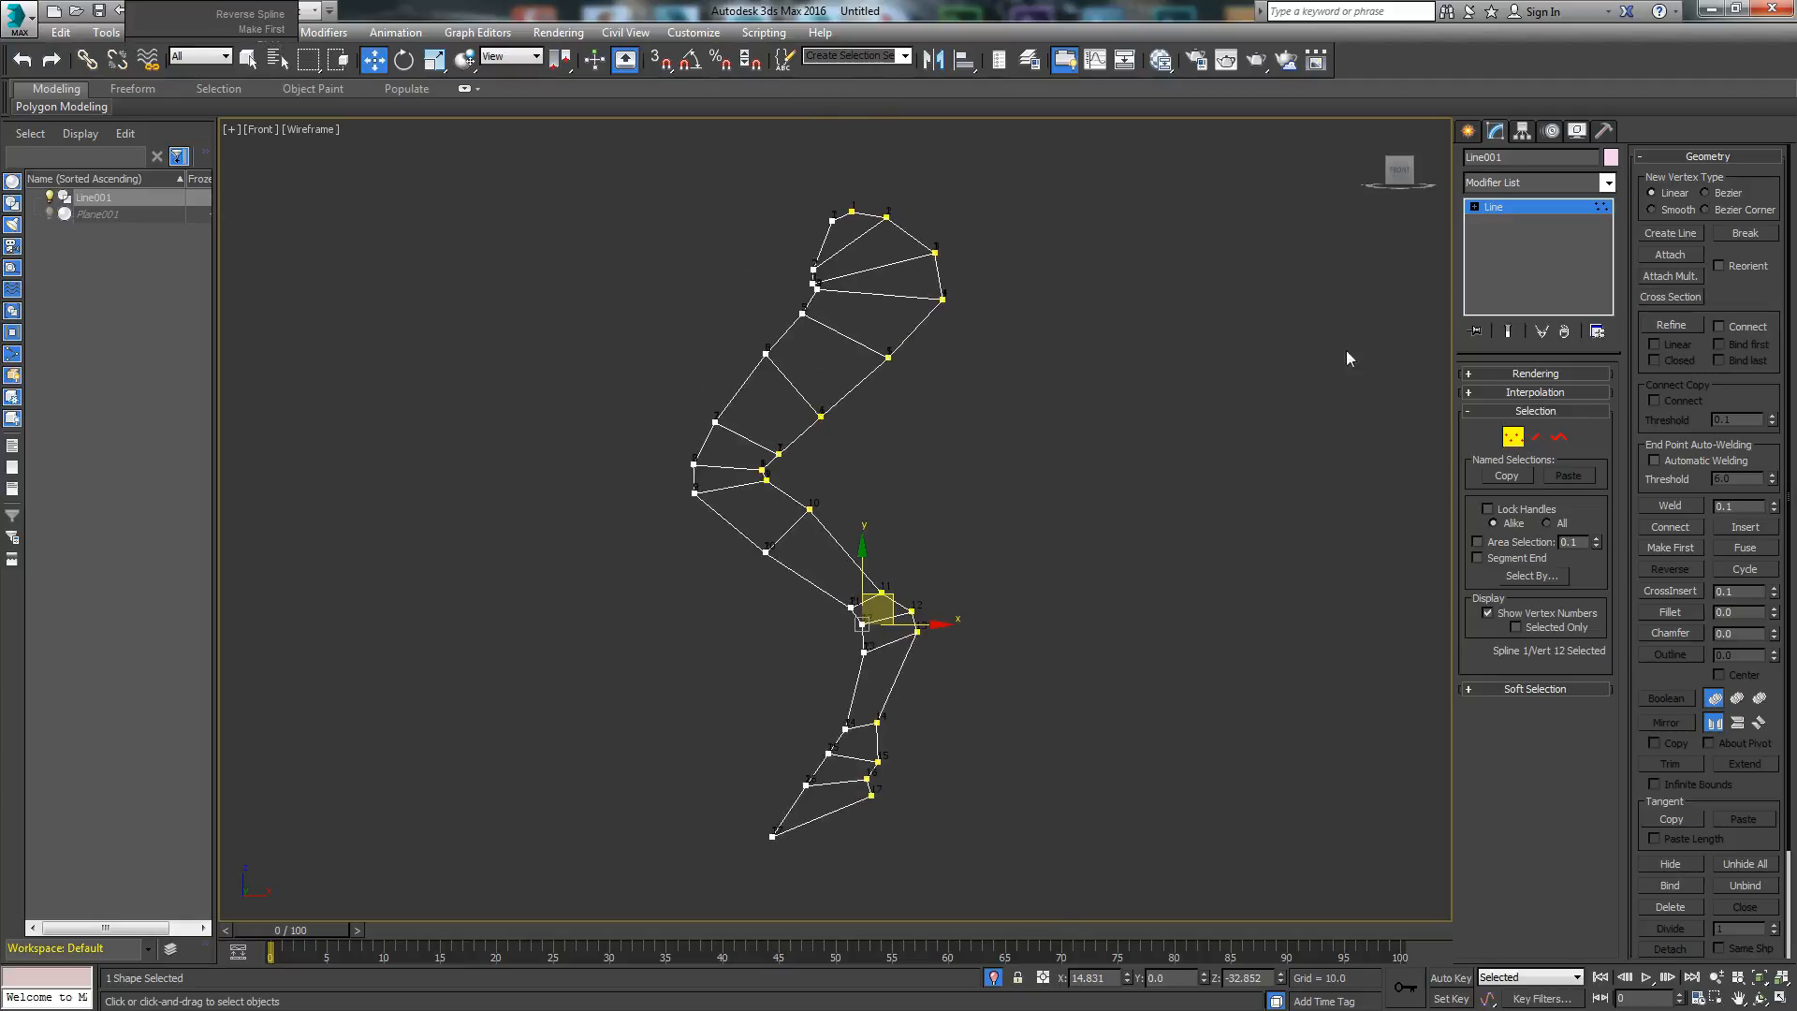
Step: Leave vertex level and add a Surface modifier to the leg line
{"action": "left_click", "coordinate": [1511, 437]}
{"action": "left_click", "coordinate": [1607, 183]}
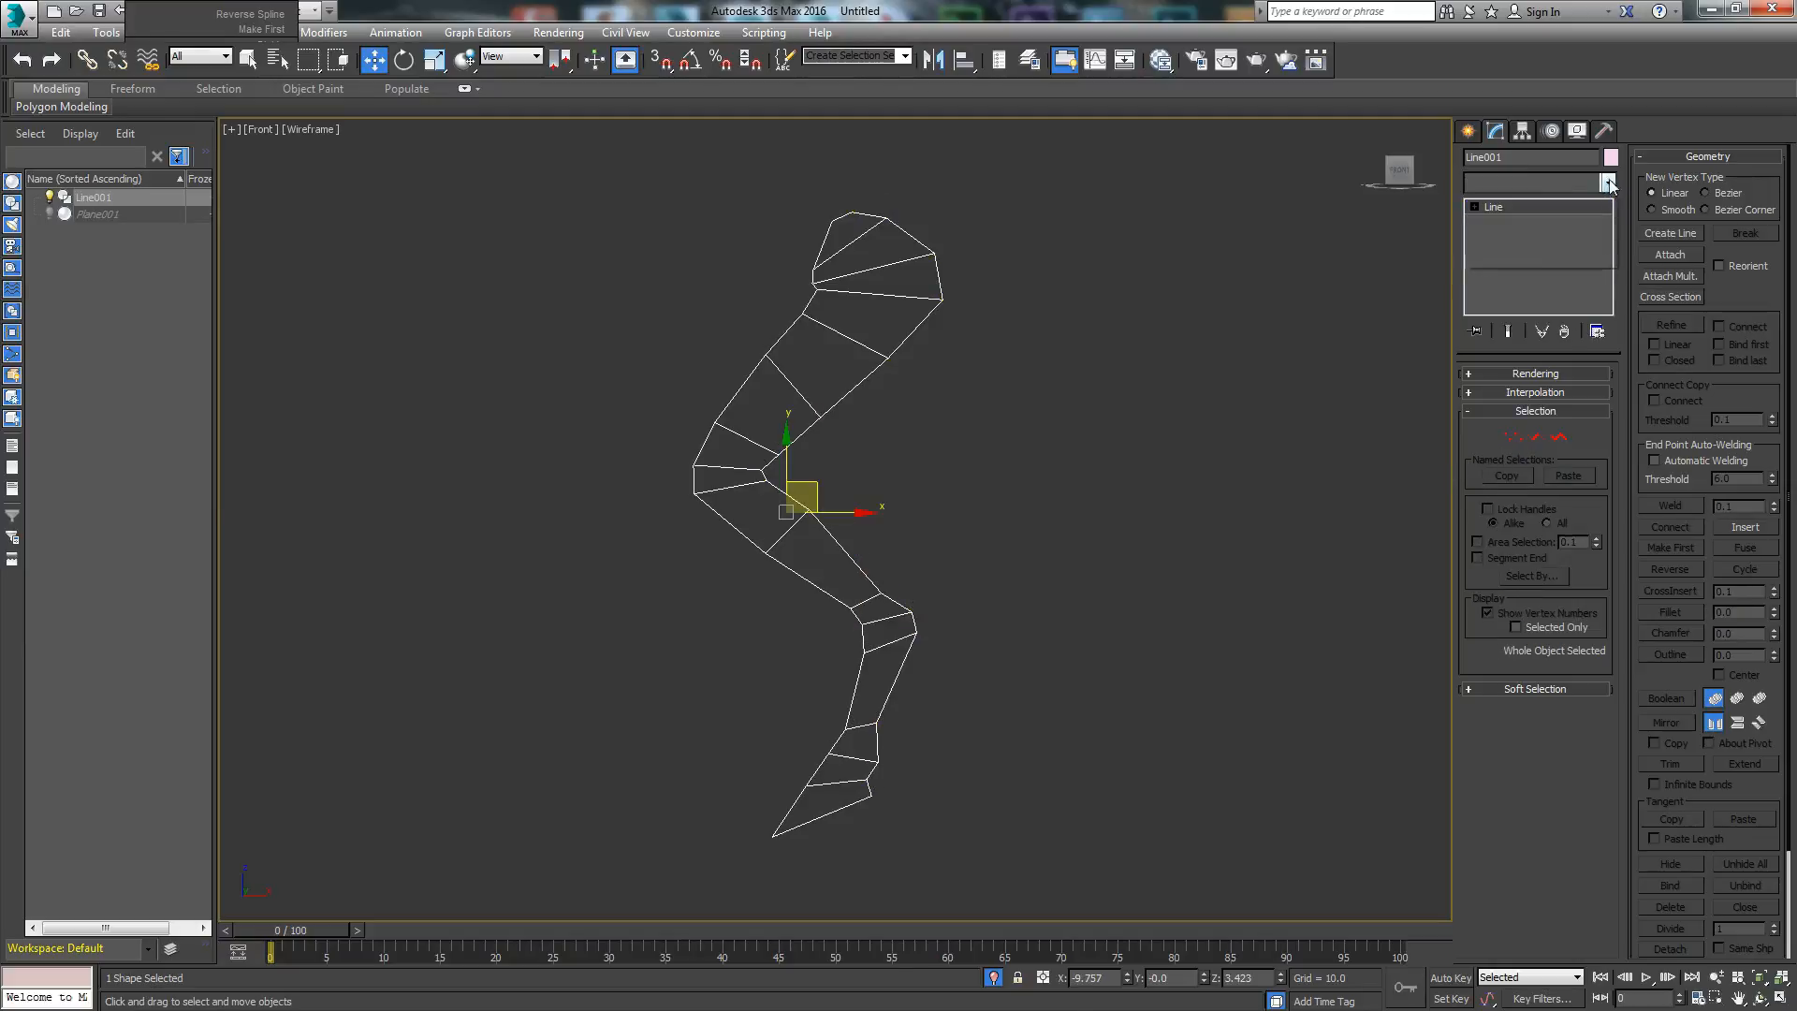
{"action": "scroll", "coordinate": [1569, 636], "scroll_direction": "down", "scroll_amount": 20}
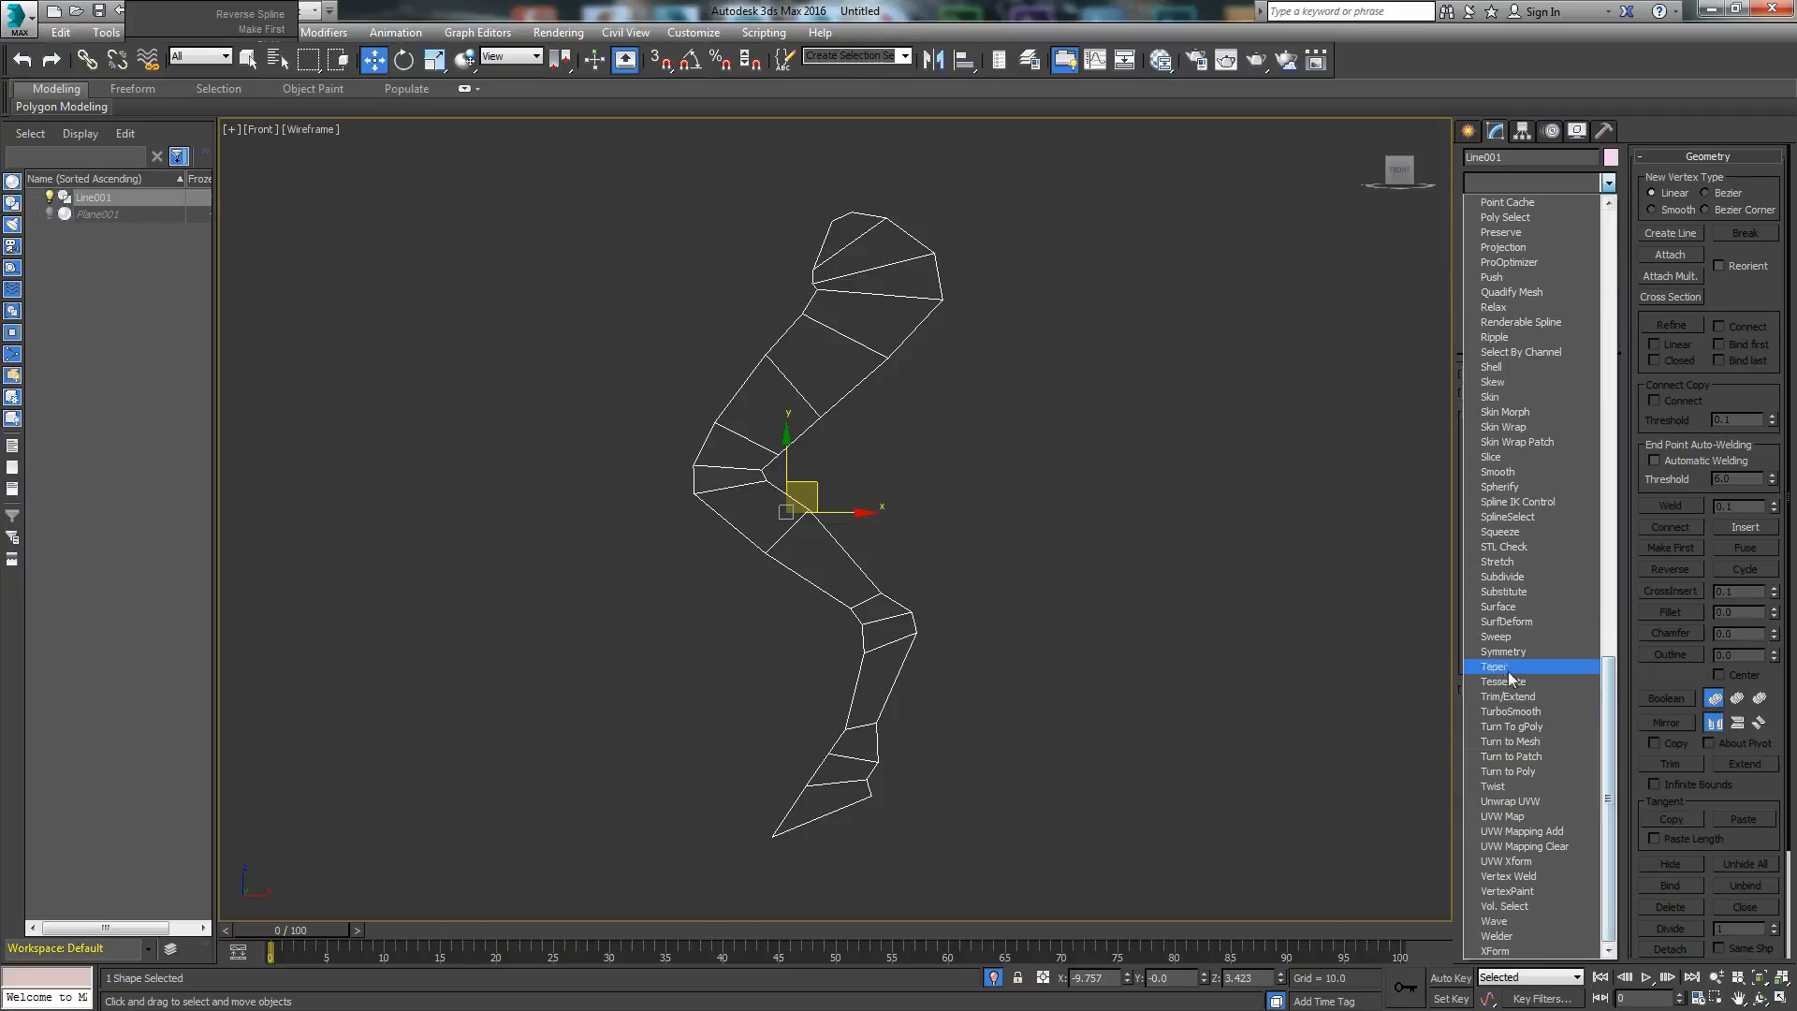
{"action": "left_click", "coordinate": [1502, 606]}
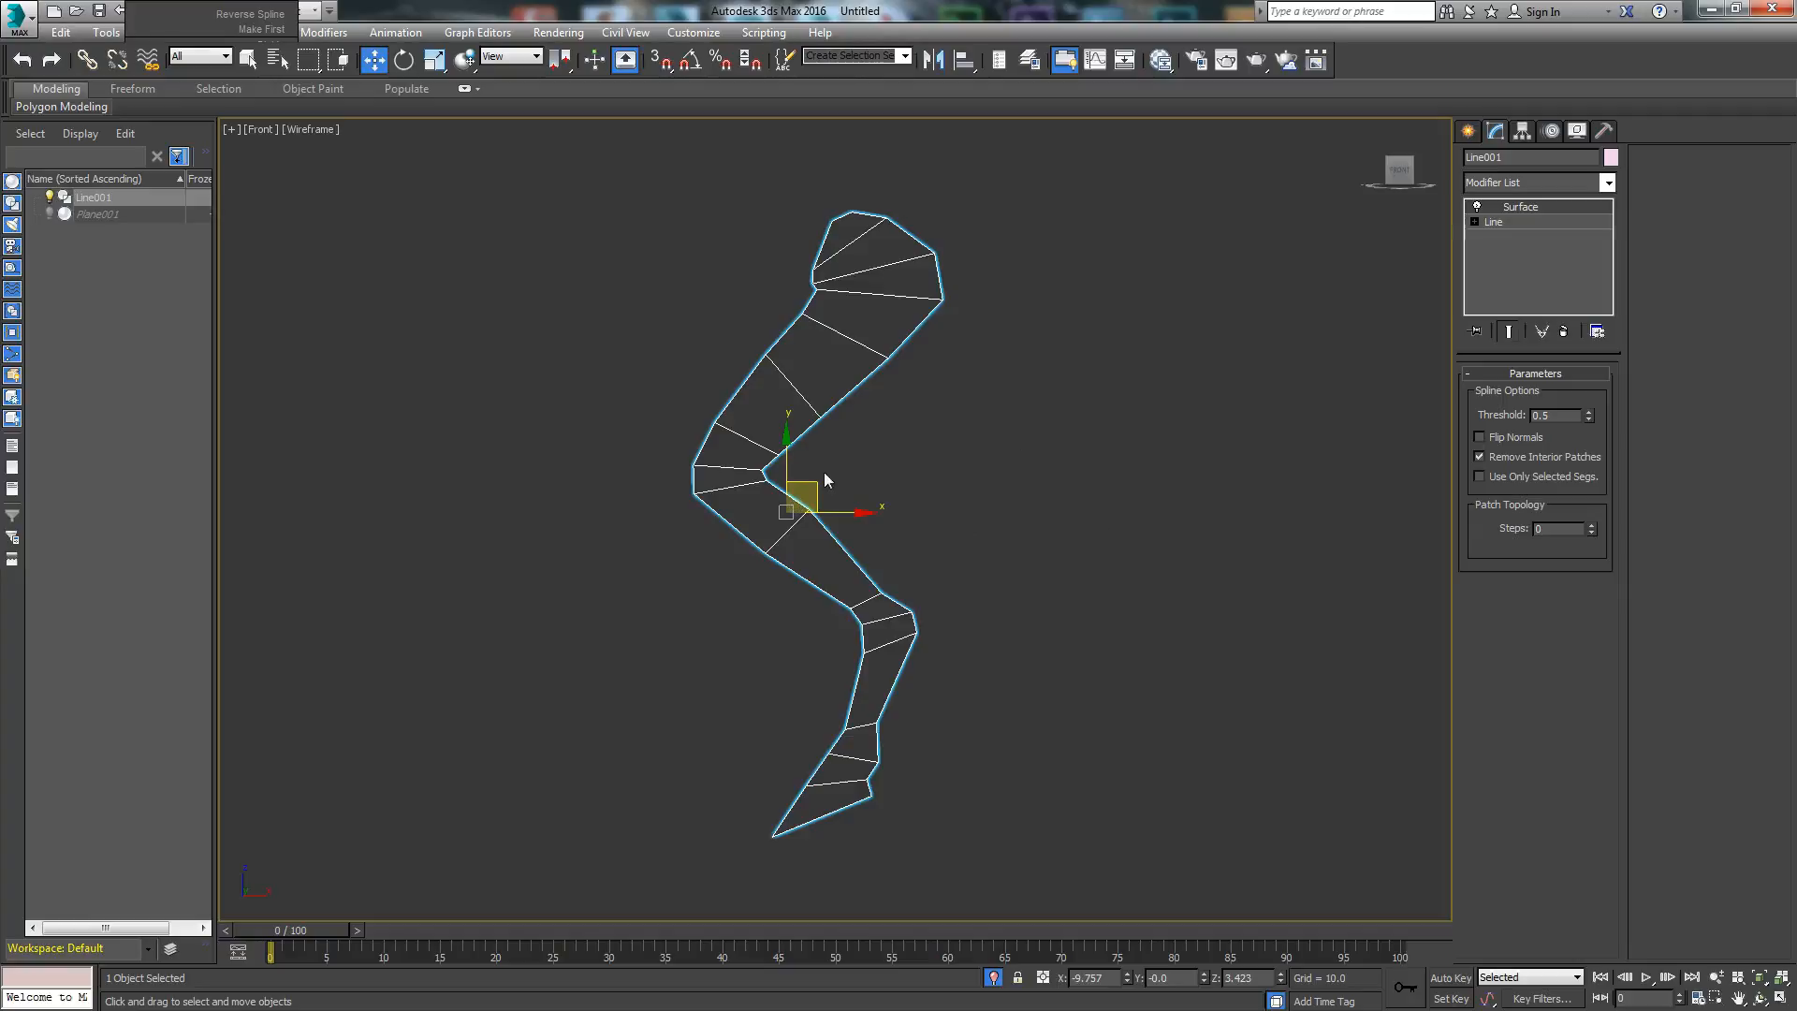
Step: Switch the front viewport back to Shaded display
{"action": "left_click", "coordinate": [300, 131]}
{"action": "left_click", "coordinate": [323, 169]}
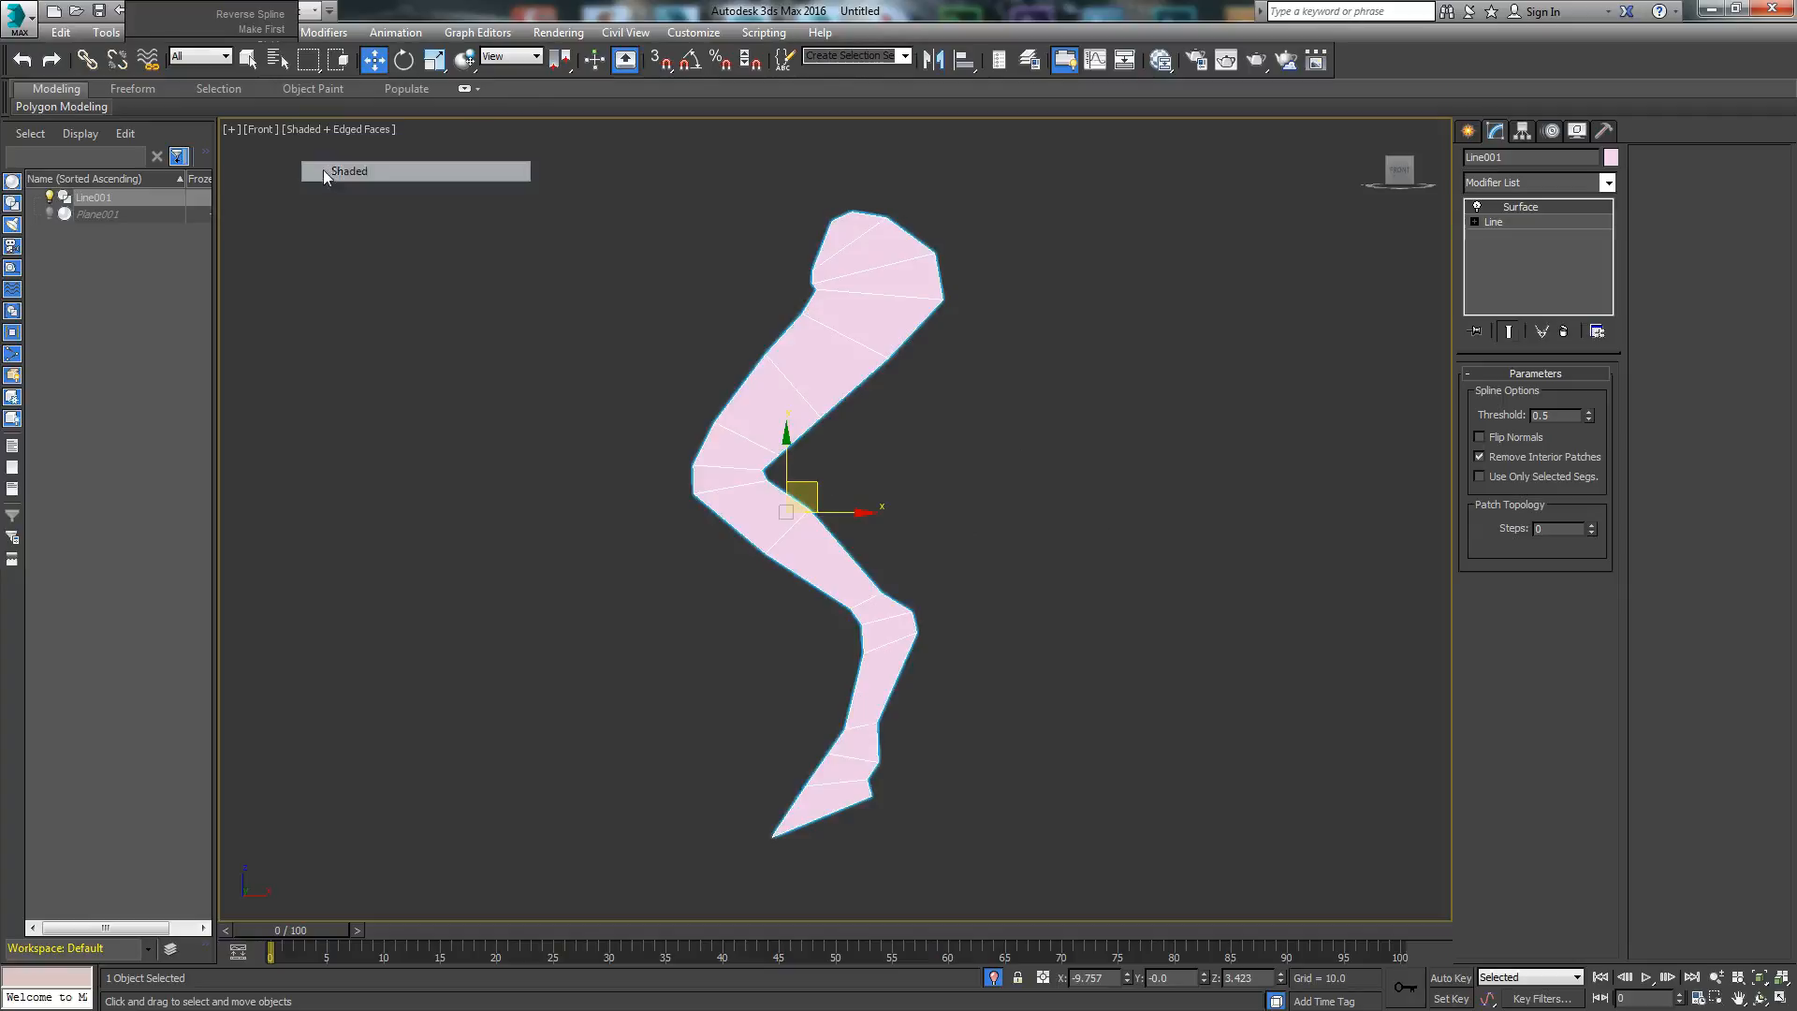
{"action": "middle_click_drag", "start_coordinate": [975, 400], "coordinate": [991, 399]}
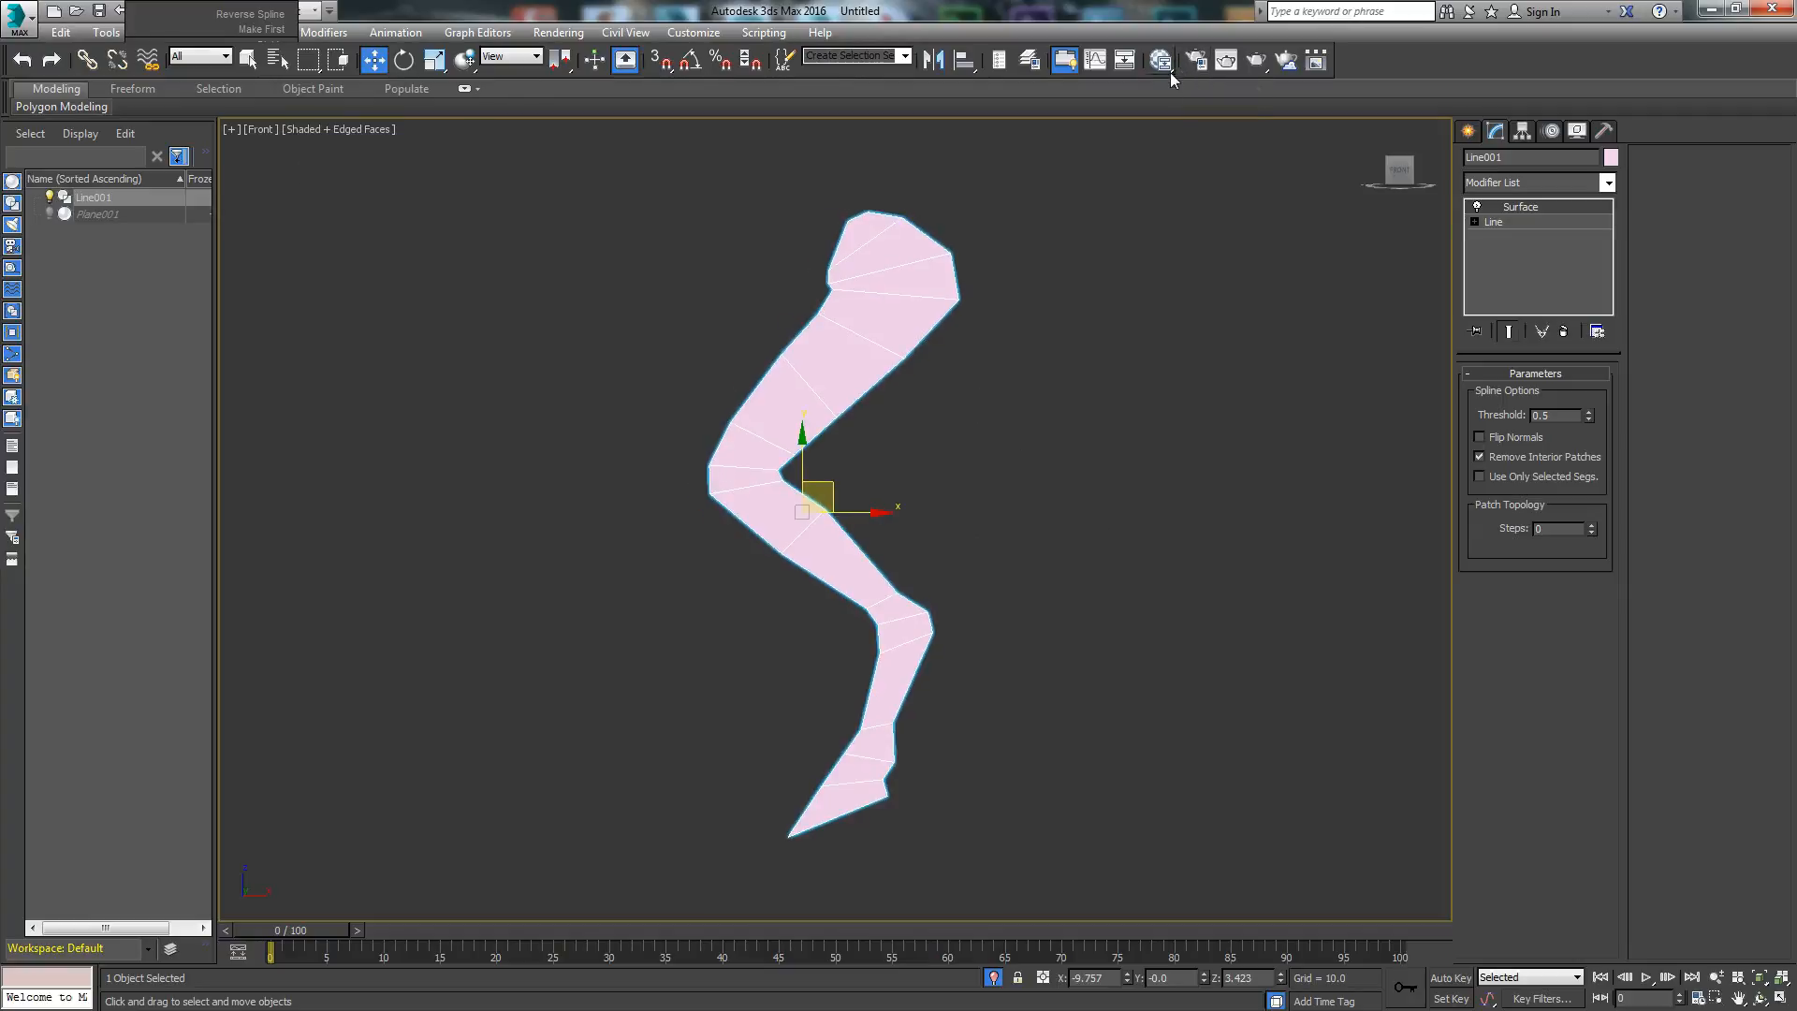
Step: Create a new Standard material in the Slate Material Editor and assign it to the leg surface
{"action": "left_click", "coordinate": [1166, 67]}
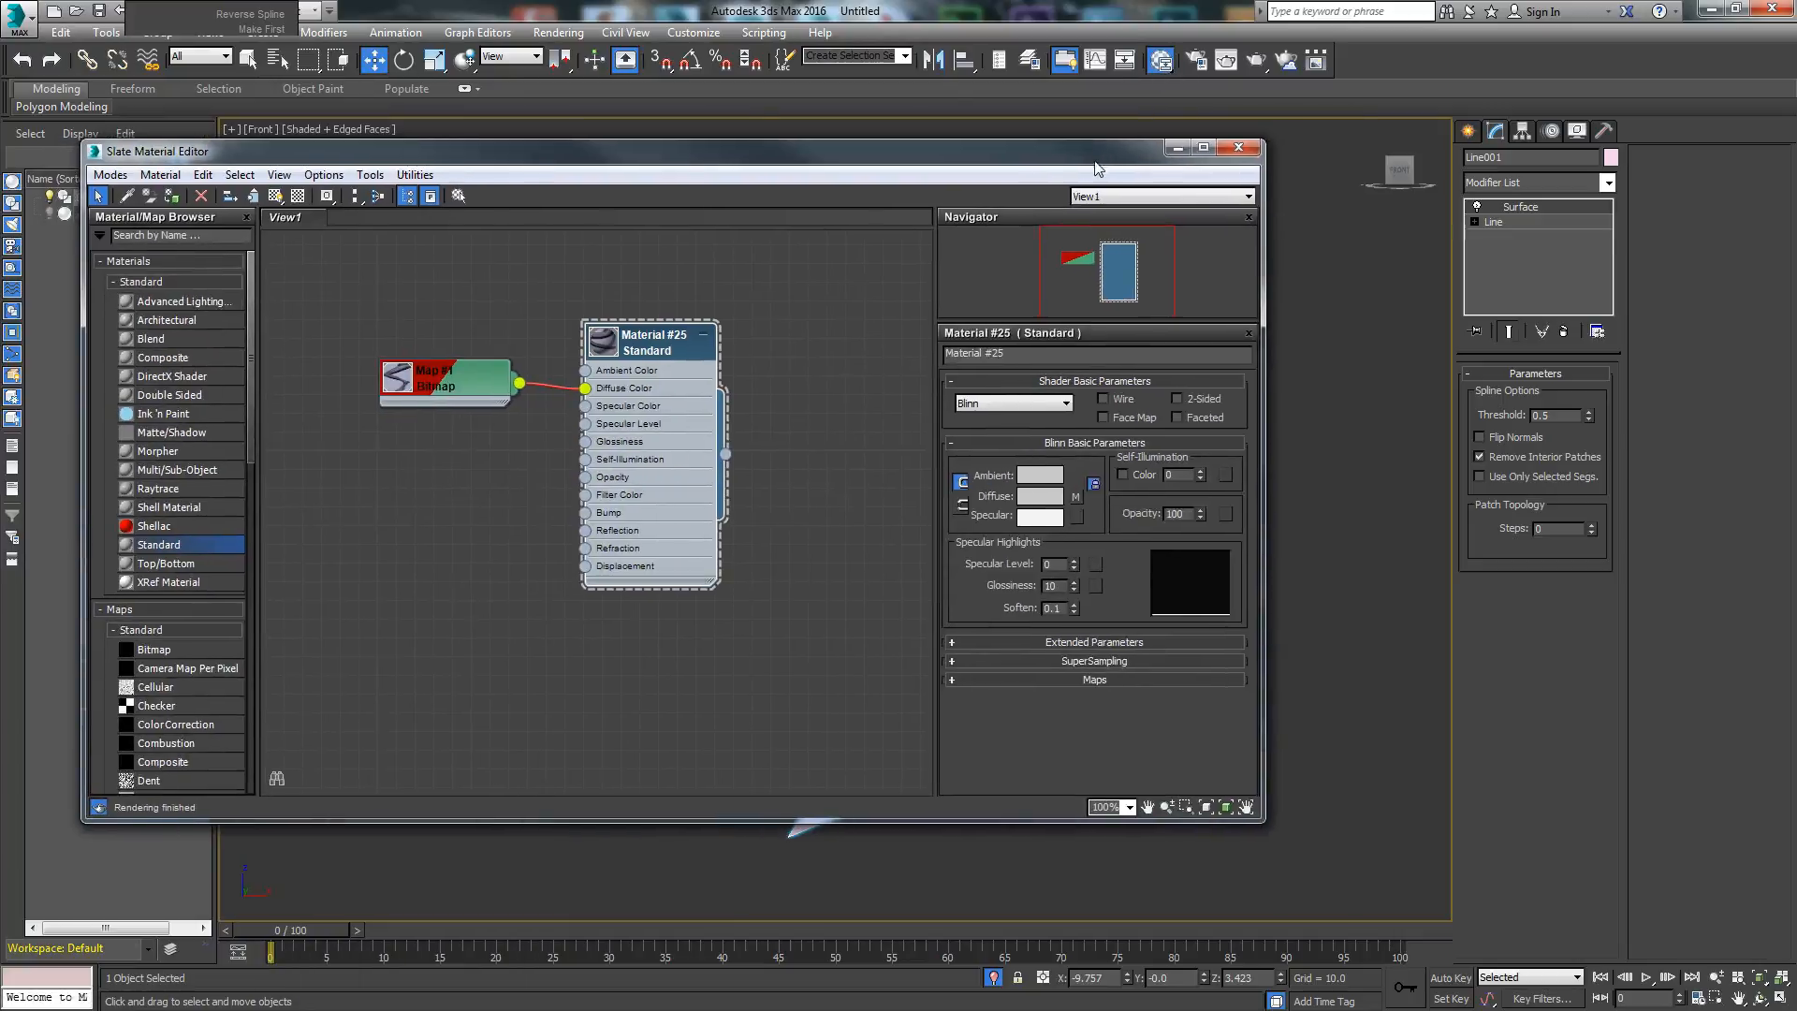
{"action": "left_click_drag", "start_coordinate": [157, 550], "coordinate": [832, 286]}
{"action": "right_click", "coordinate": [844, 266]}
{"action": "left_click", "coordinate": [864, 291]}
{"action": "left_click", "coordinate": [1235, 149]}
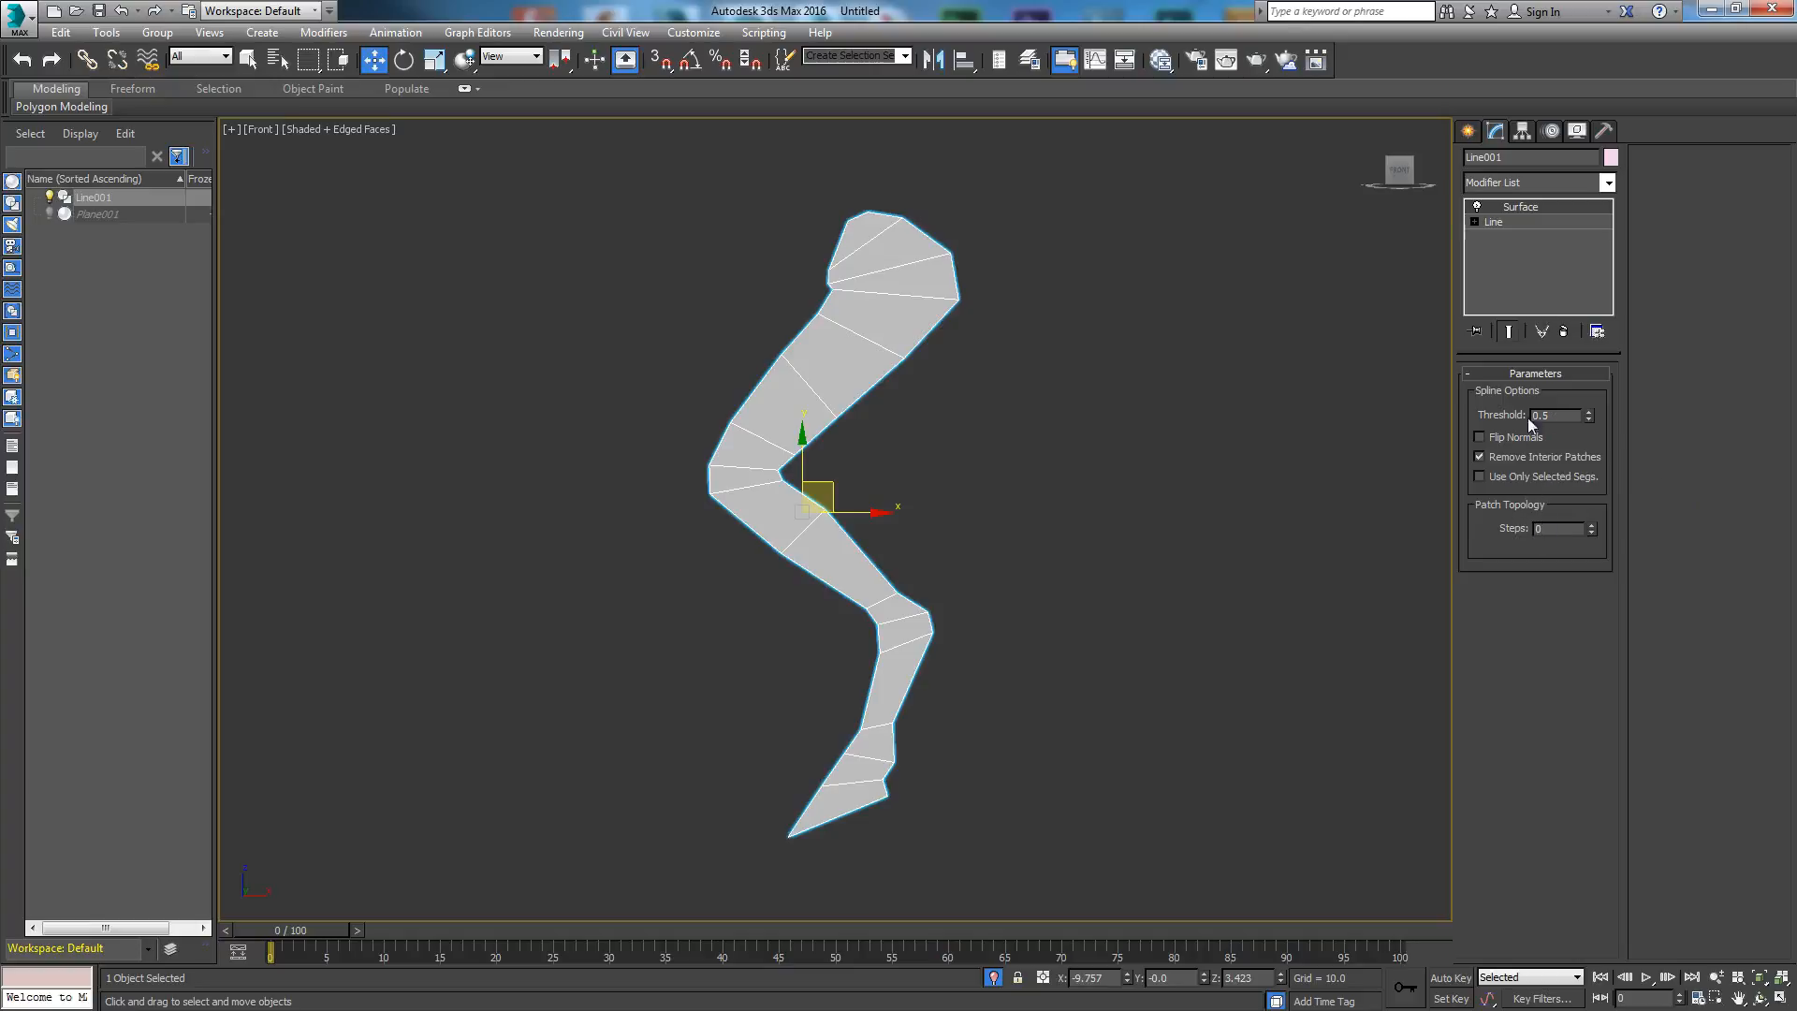
Step: Try converting the leg to Editable Poly with the Surface modifier's patch steps set to 5, and undo both changes
{"action": "mouse_move", "coordinate": [1588, 419]}
{"action": "left_mouse_down"}
{"action": "mouse_move", "coordinate": [1594, 353]}
{"action": "mouse_move", "coordinate": [1586, 436]}
{"action": "left_mouse_up"}
{"action": "left_click", "coordinate": [1591, 526]}
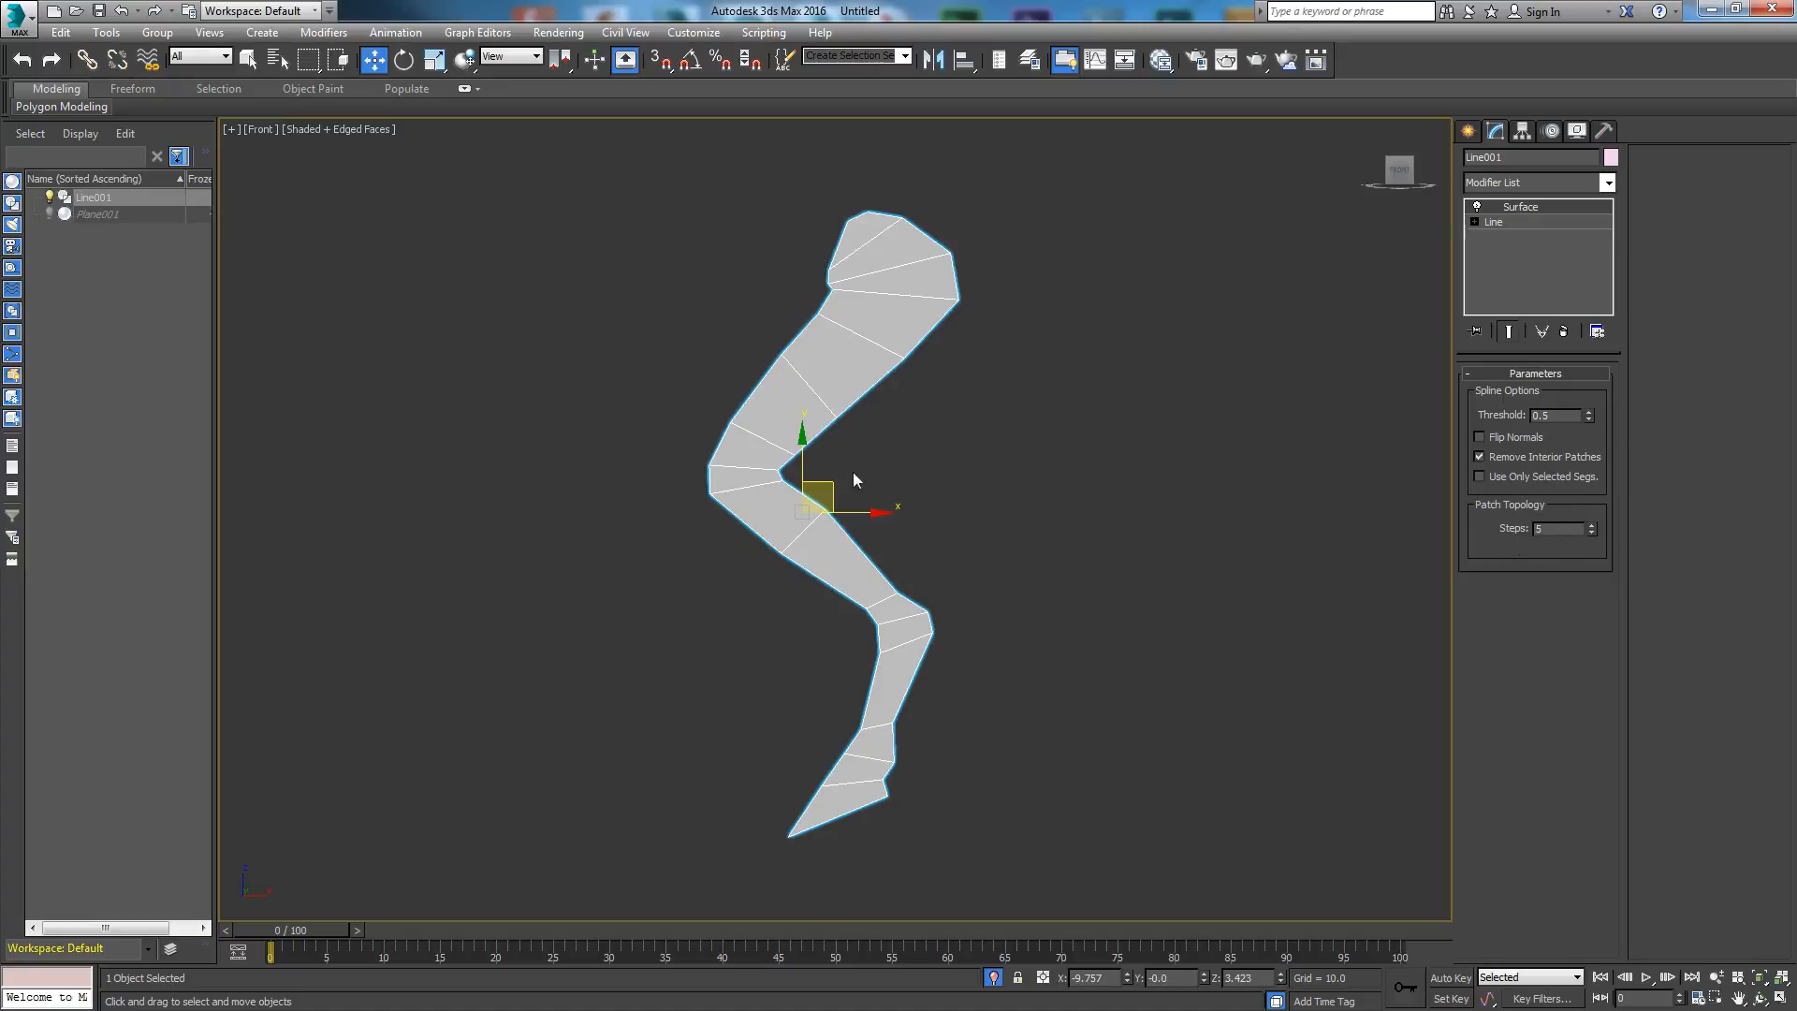
{"action": "right_click", "coordinate": [811, 392]}
{"action": "mouse_move", "coordinate": [846, 577]}
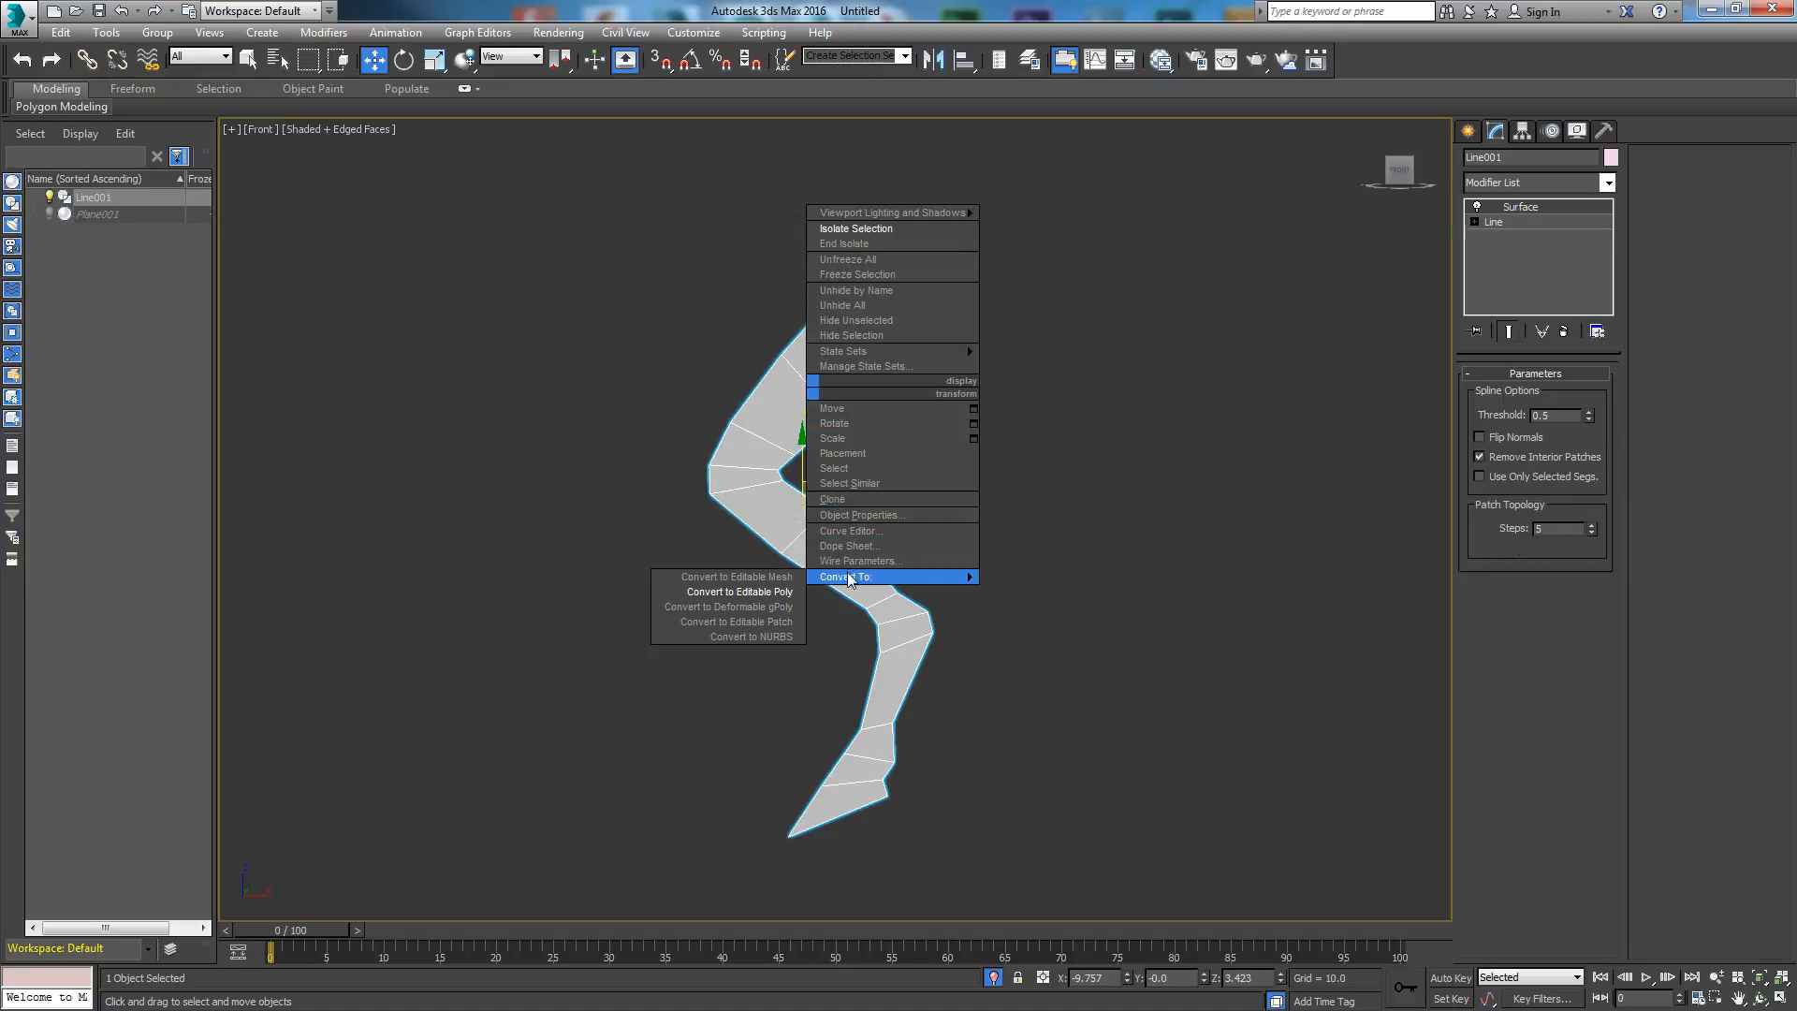
{"action": "left_click", "coordinate": [786, 591]}
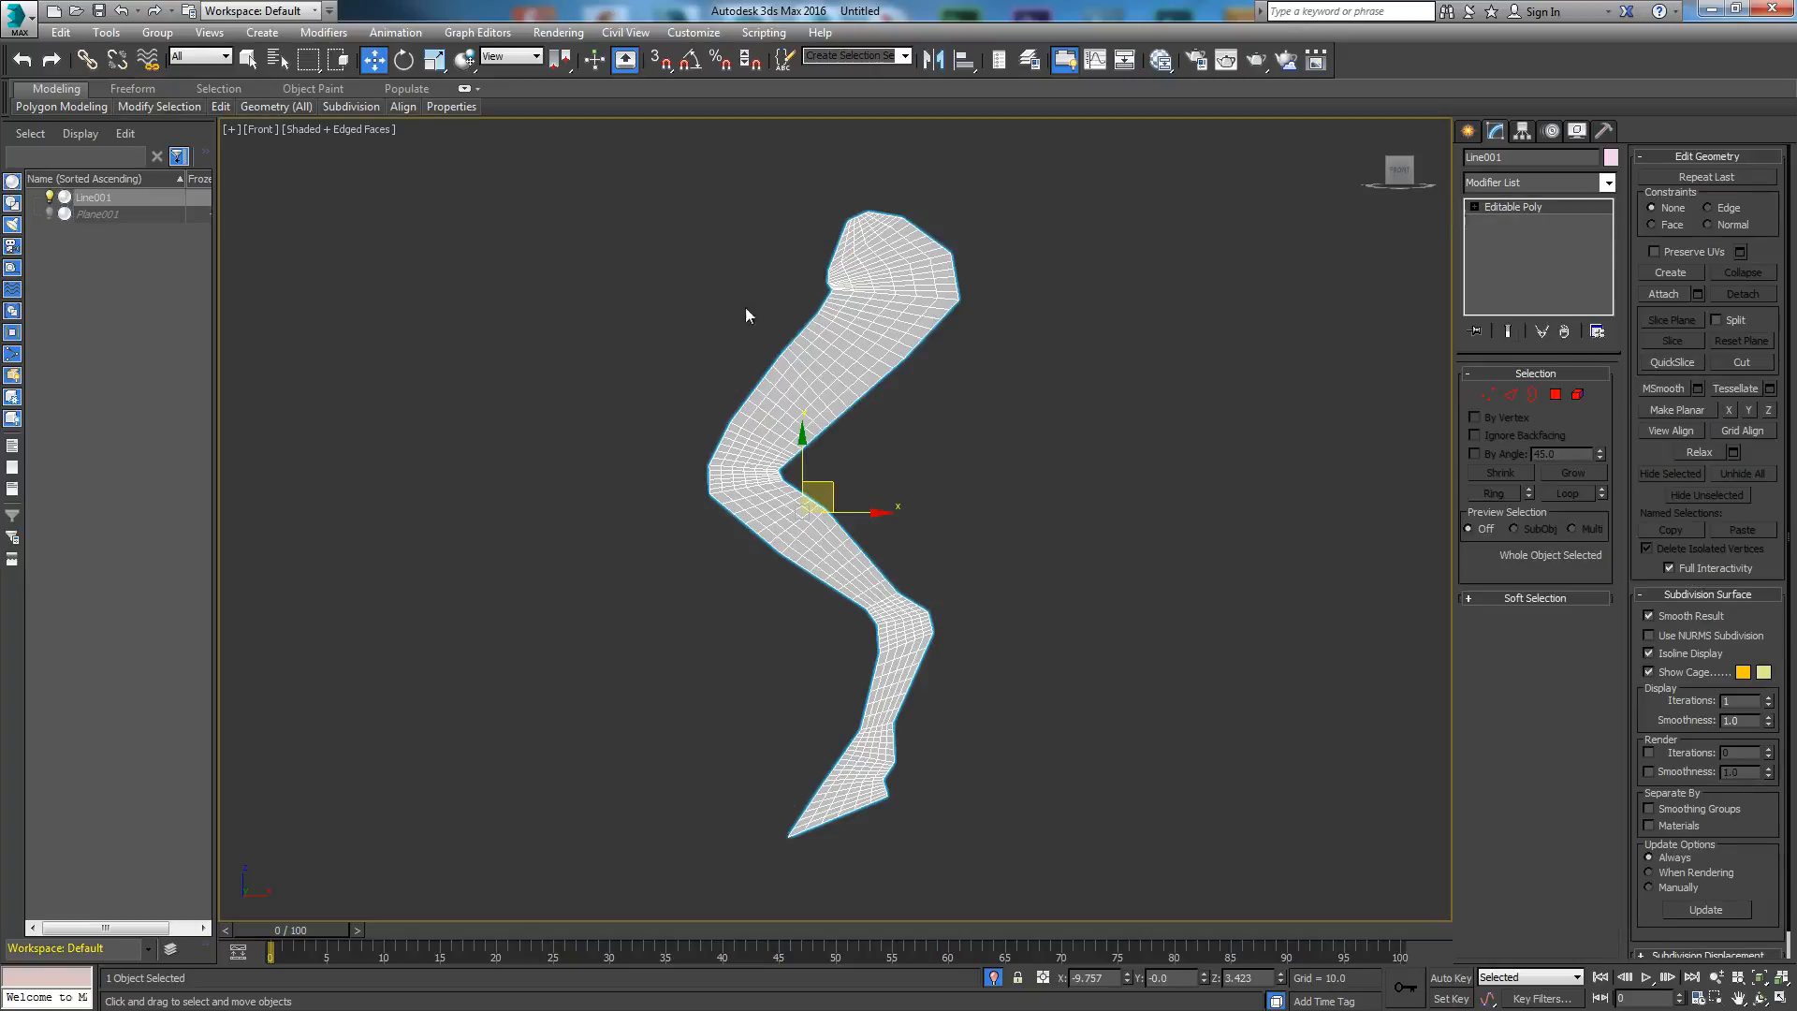
{"action": "left_click", "coordinate": [121, 11]}
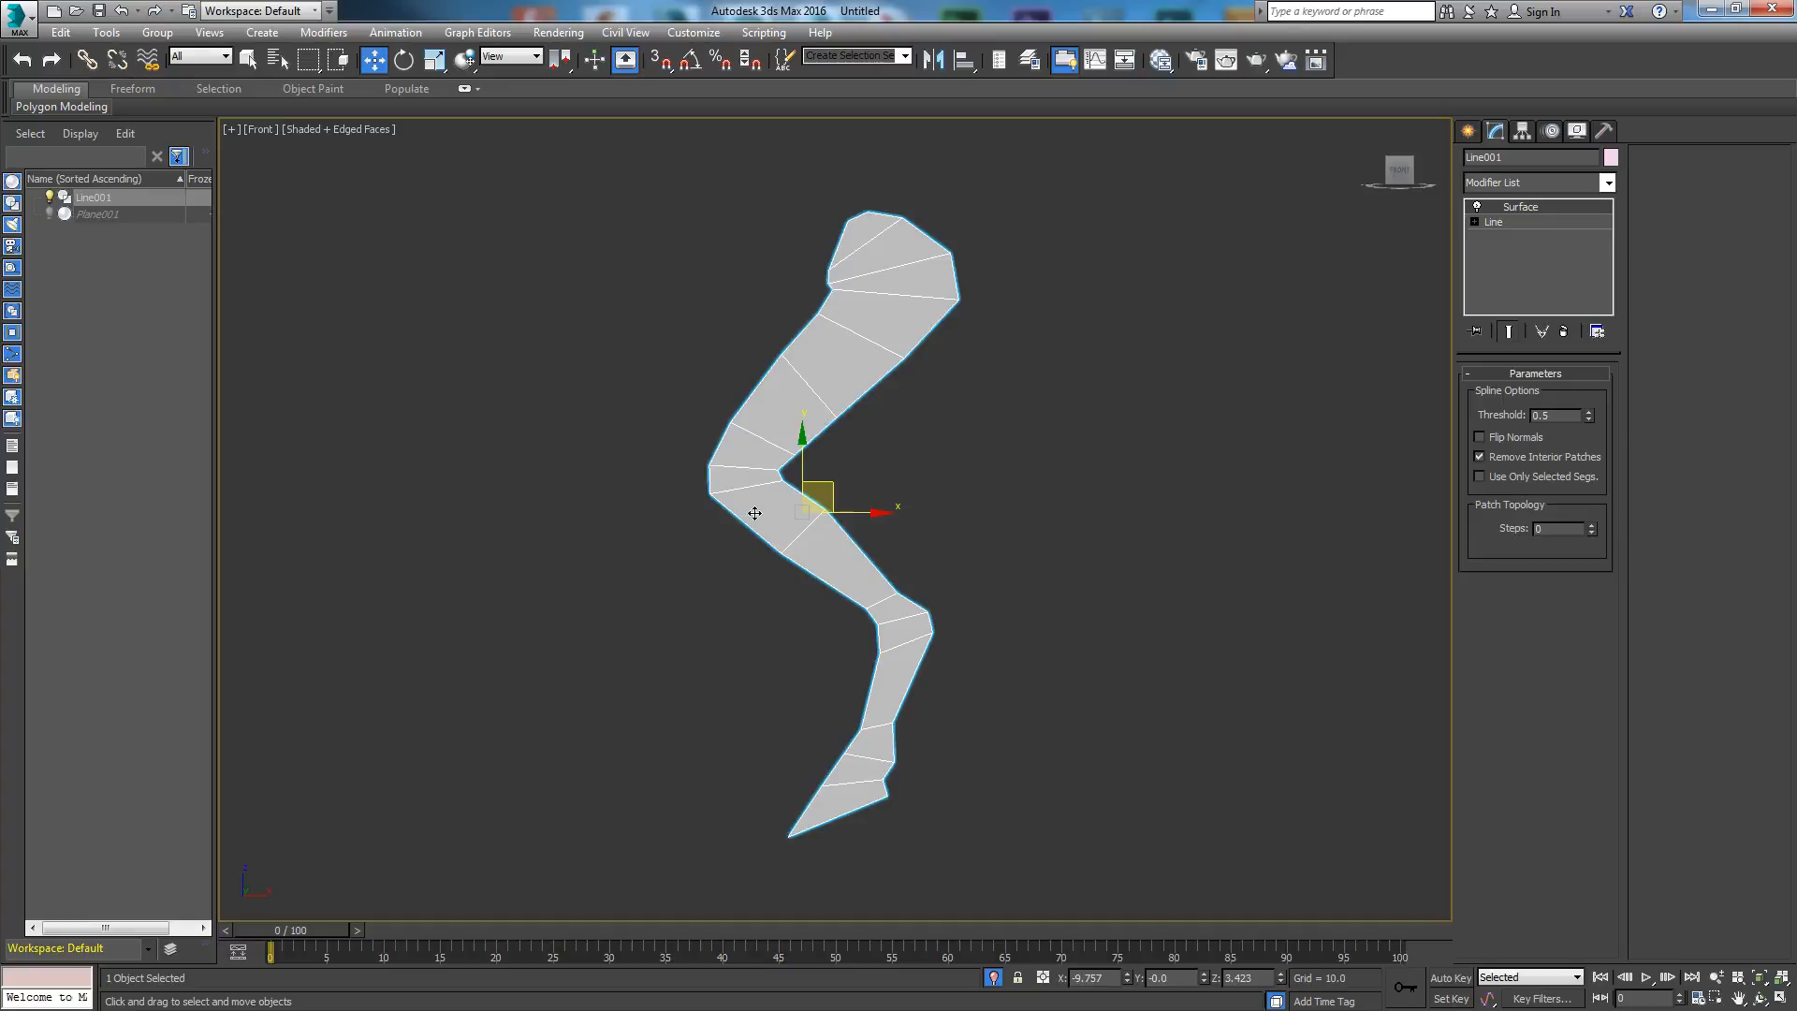
Step: Convert the leg with its Surface modifier at 0 patch steps to an Editable Poly
{"action": "right_click", "coordinate": [750, 383]}
{"action": "mouse_move", "coordinate": [760, 568]}
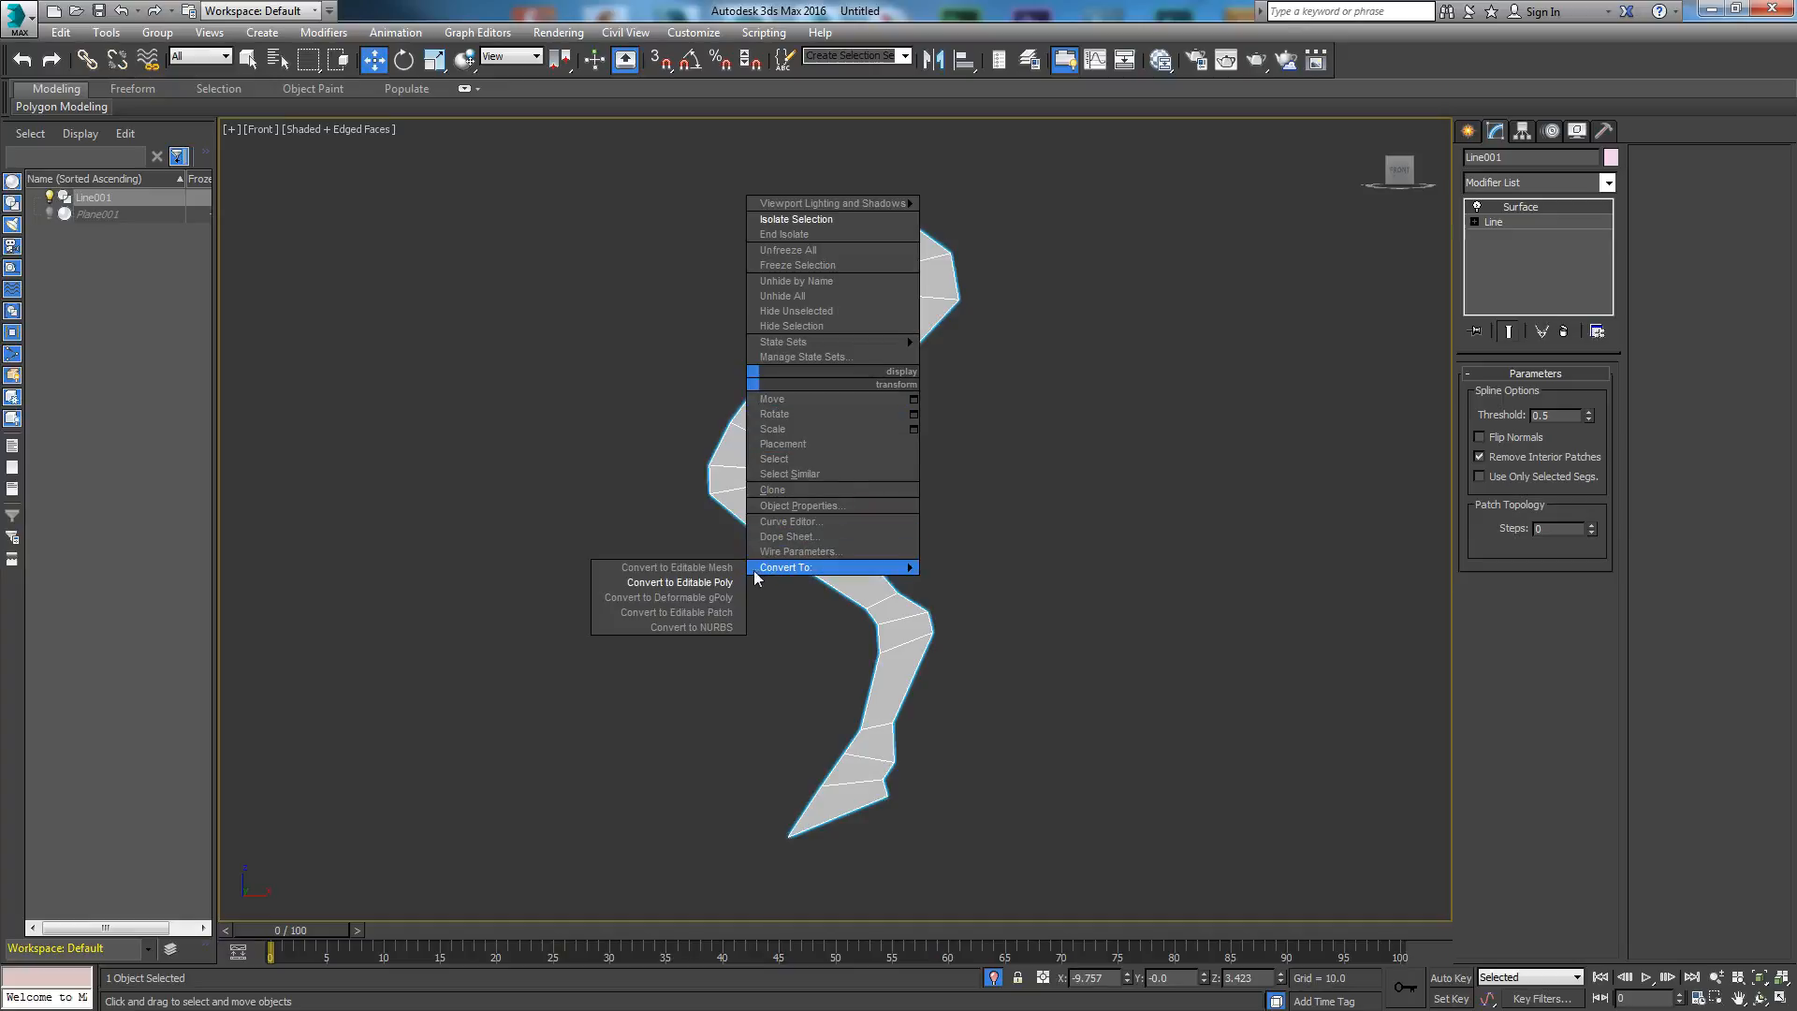
{"action": "left_click", "coordinate": [712, 582]}
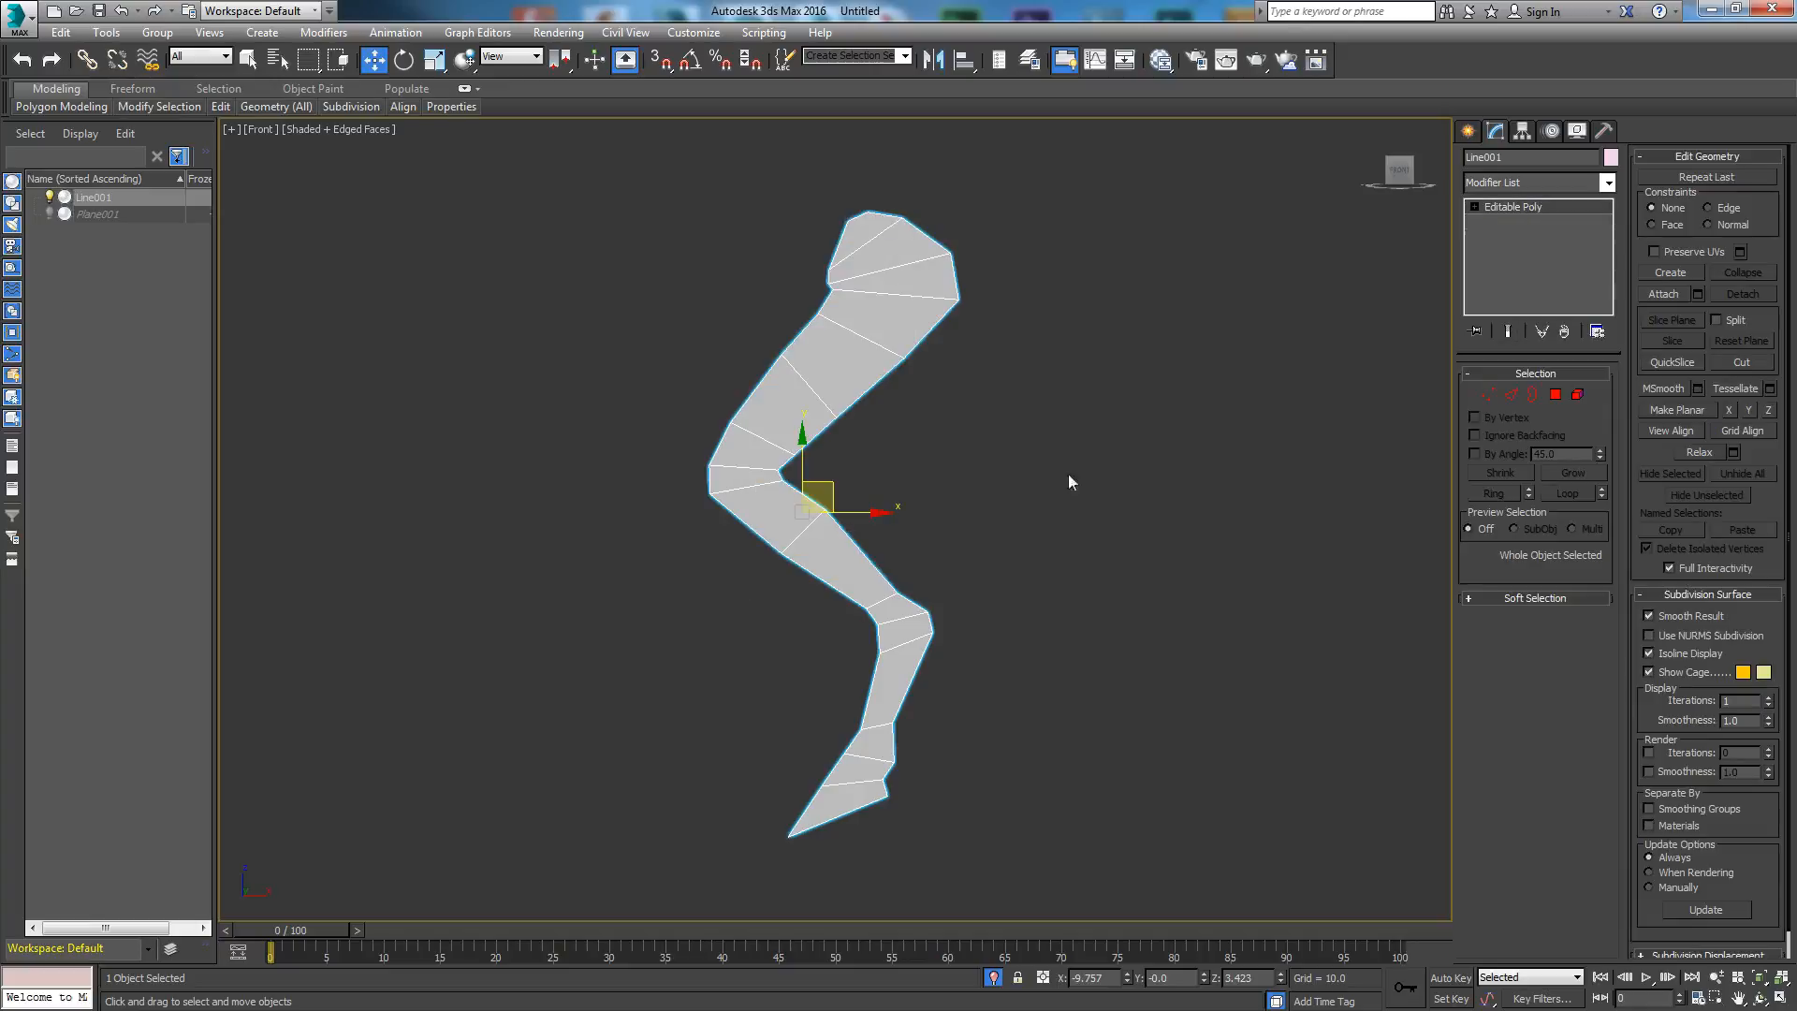
Step: Connect the ring of cross edges along the whole leg with 2 segments
{"action": "left_click", "coordinate": [1508, 396]}
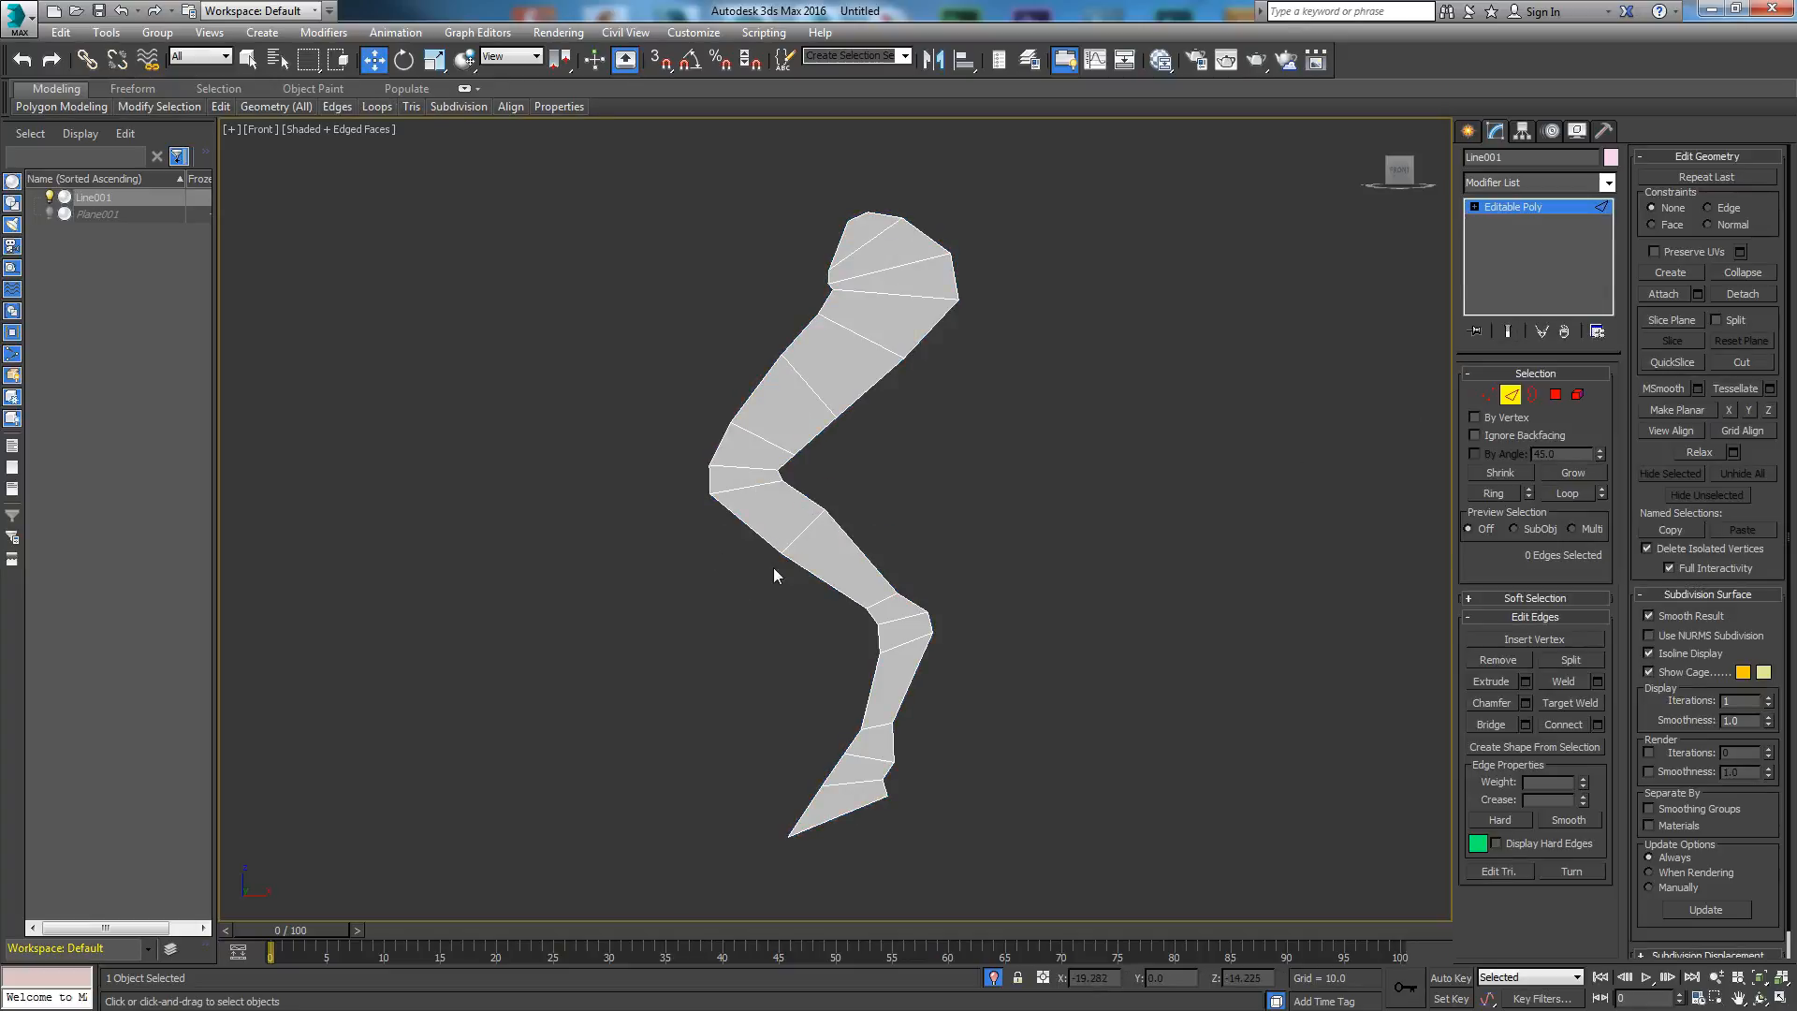
{"action": "middle_click_drag", "start_coordinate": [739, 619], "coordinate": [777, 655], "text": "alt"}
{"action": "left_click", "coordinate": [801, 533]}
{"action": "left_click", "coordinate": [1492, 494]}
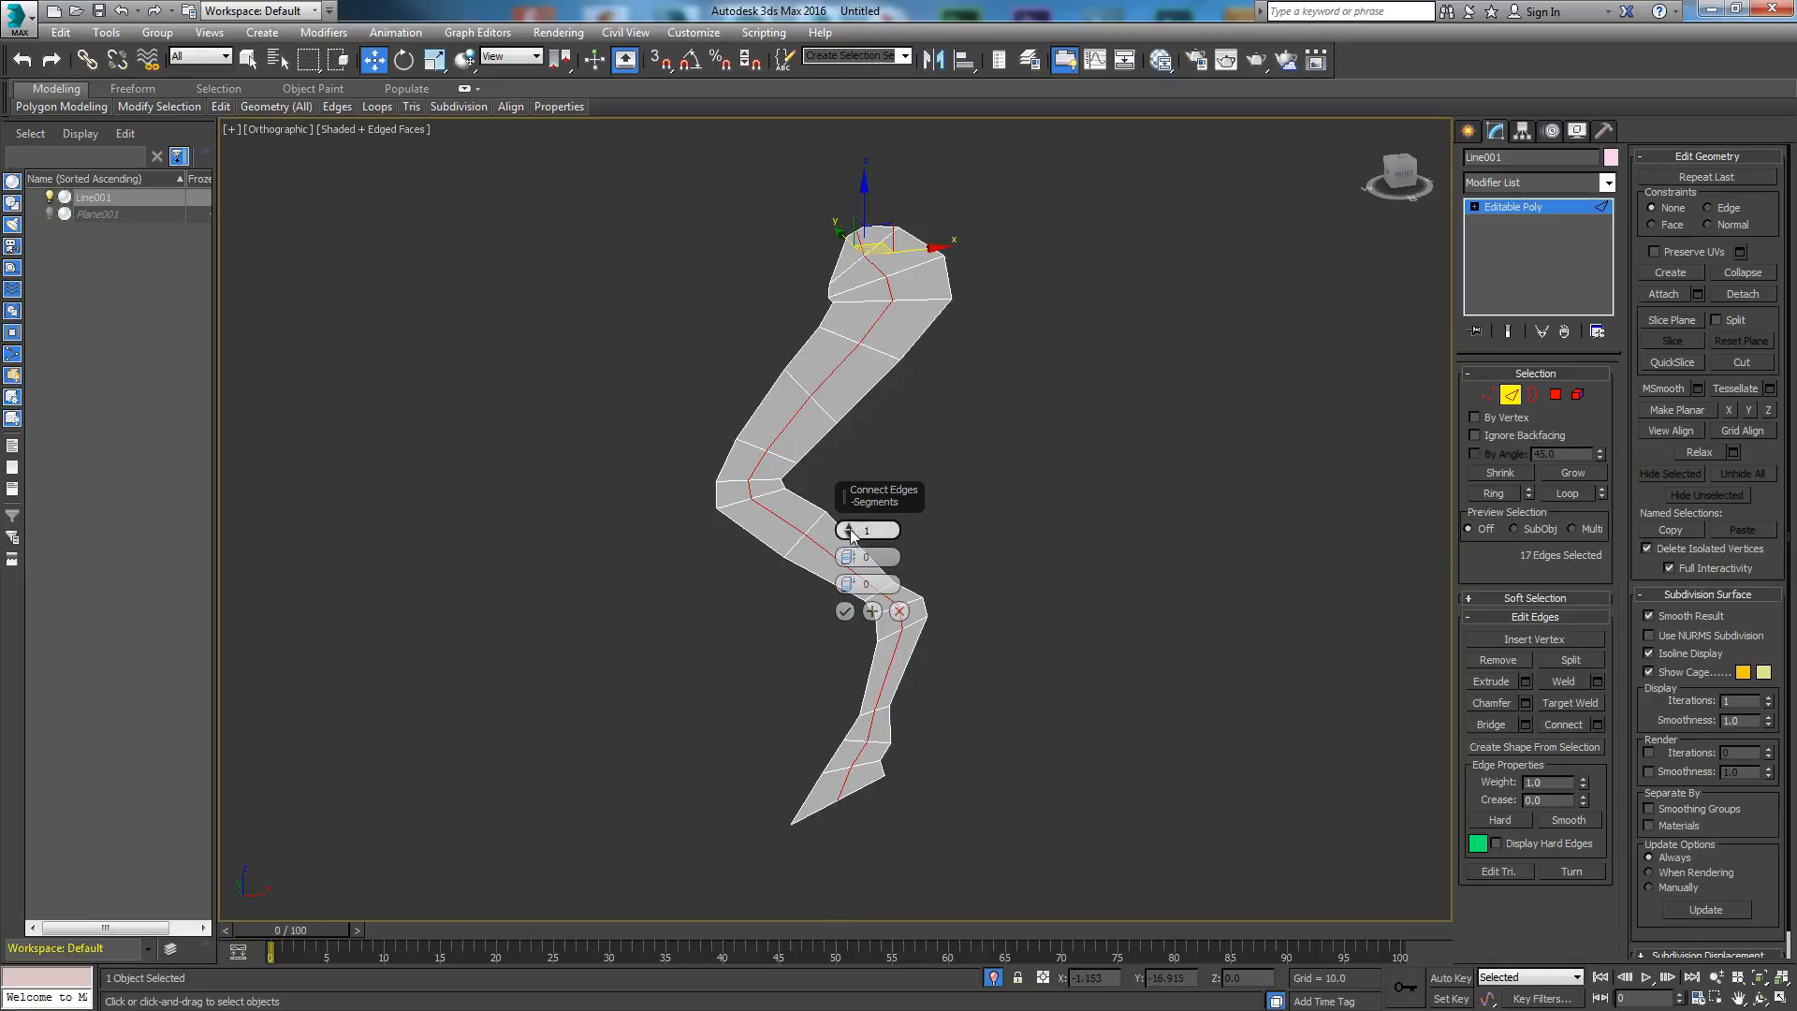
{"action": "left_click_drag", "start_coordinate": [849, 526], "coordinate": [849, 513]}
{"action": "left_click", "coordinate": [845, 611]}
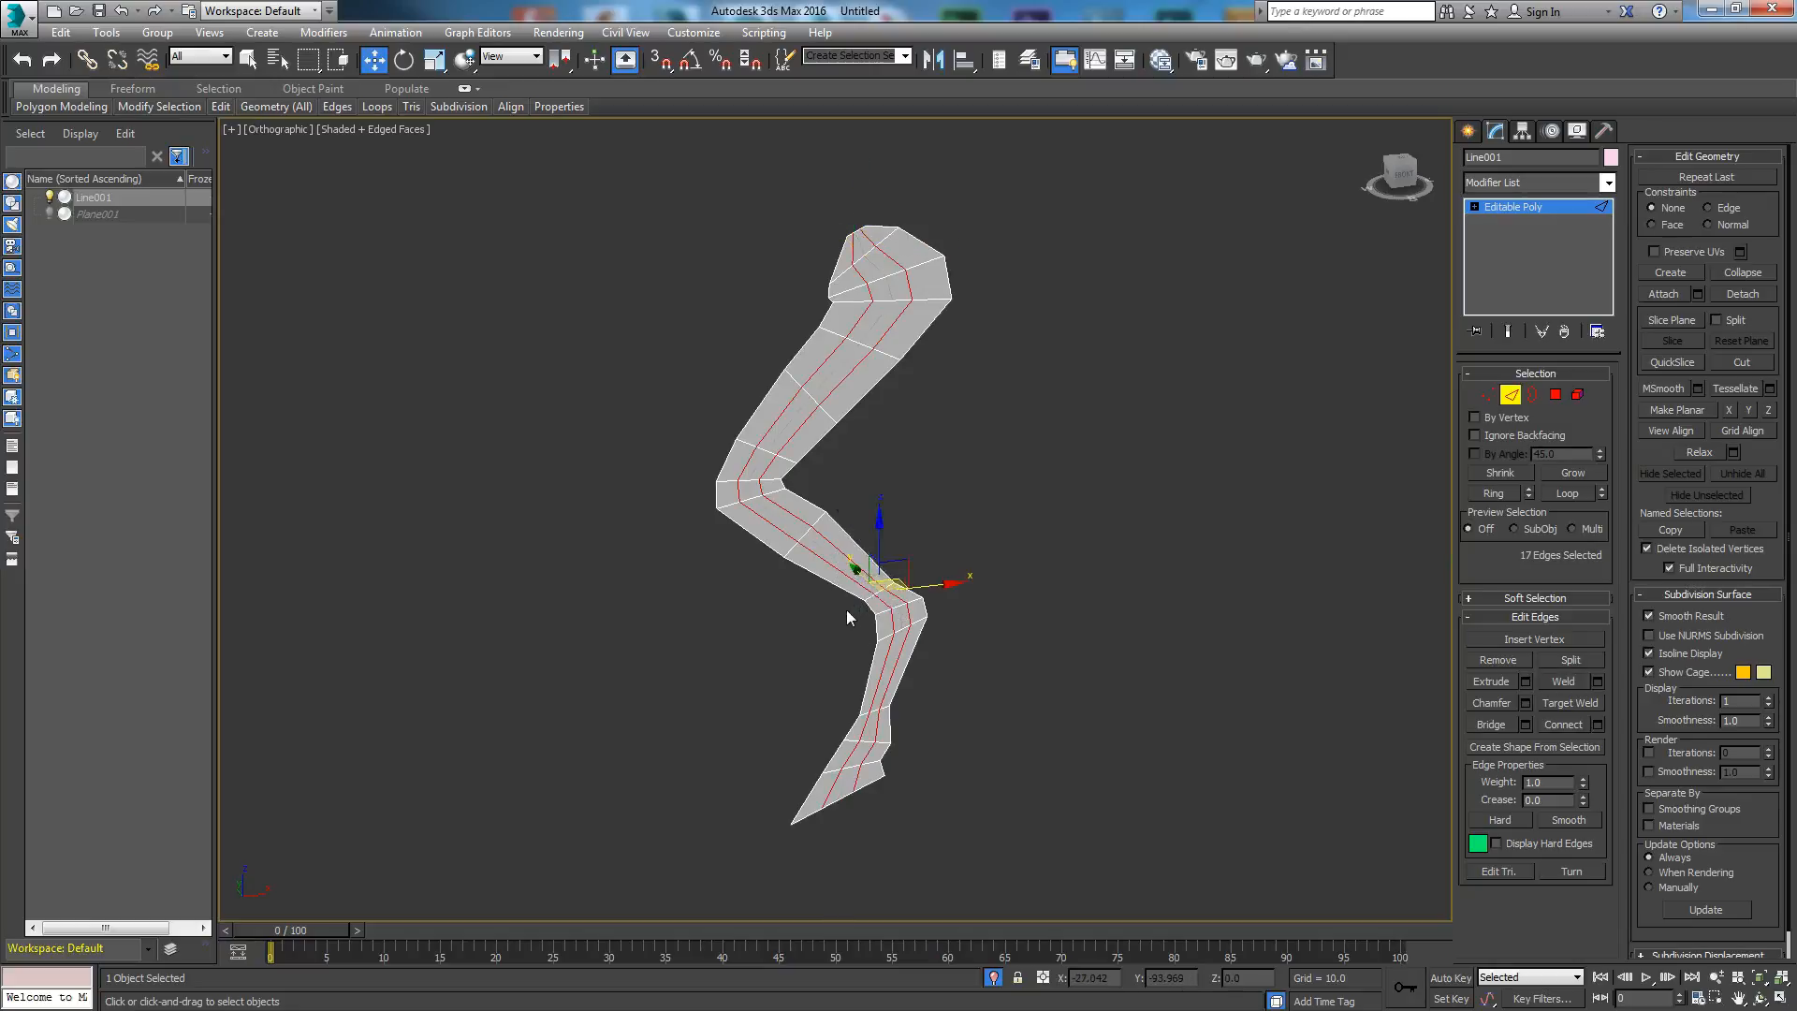
Step: Move the new lengthwise edges outward from the flat leg to give it depth, and leave edge level
{"action": "middle_click_drag", "start_coordinate": [831, 632], "coordinate": [870, 618], "text": "alt"}
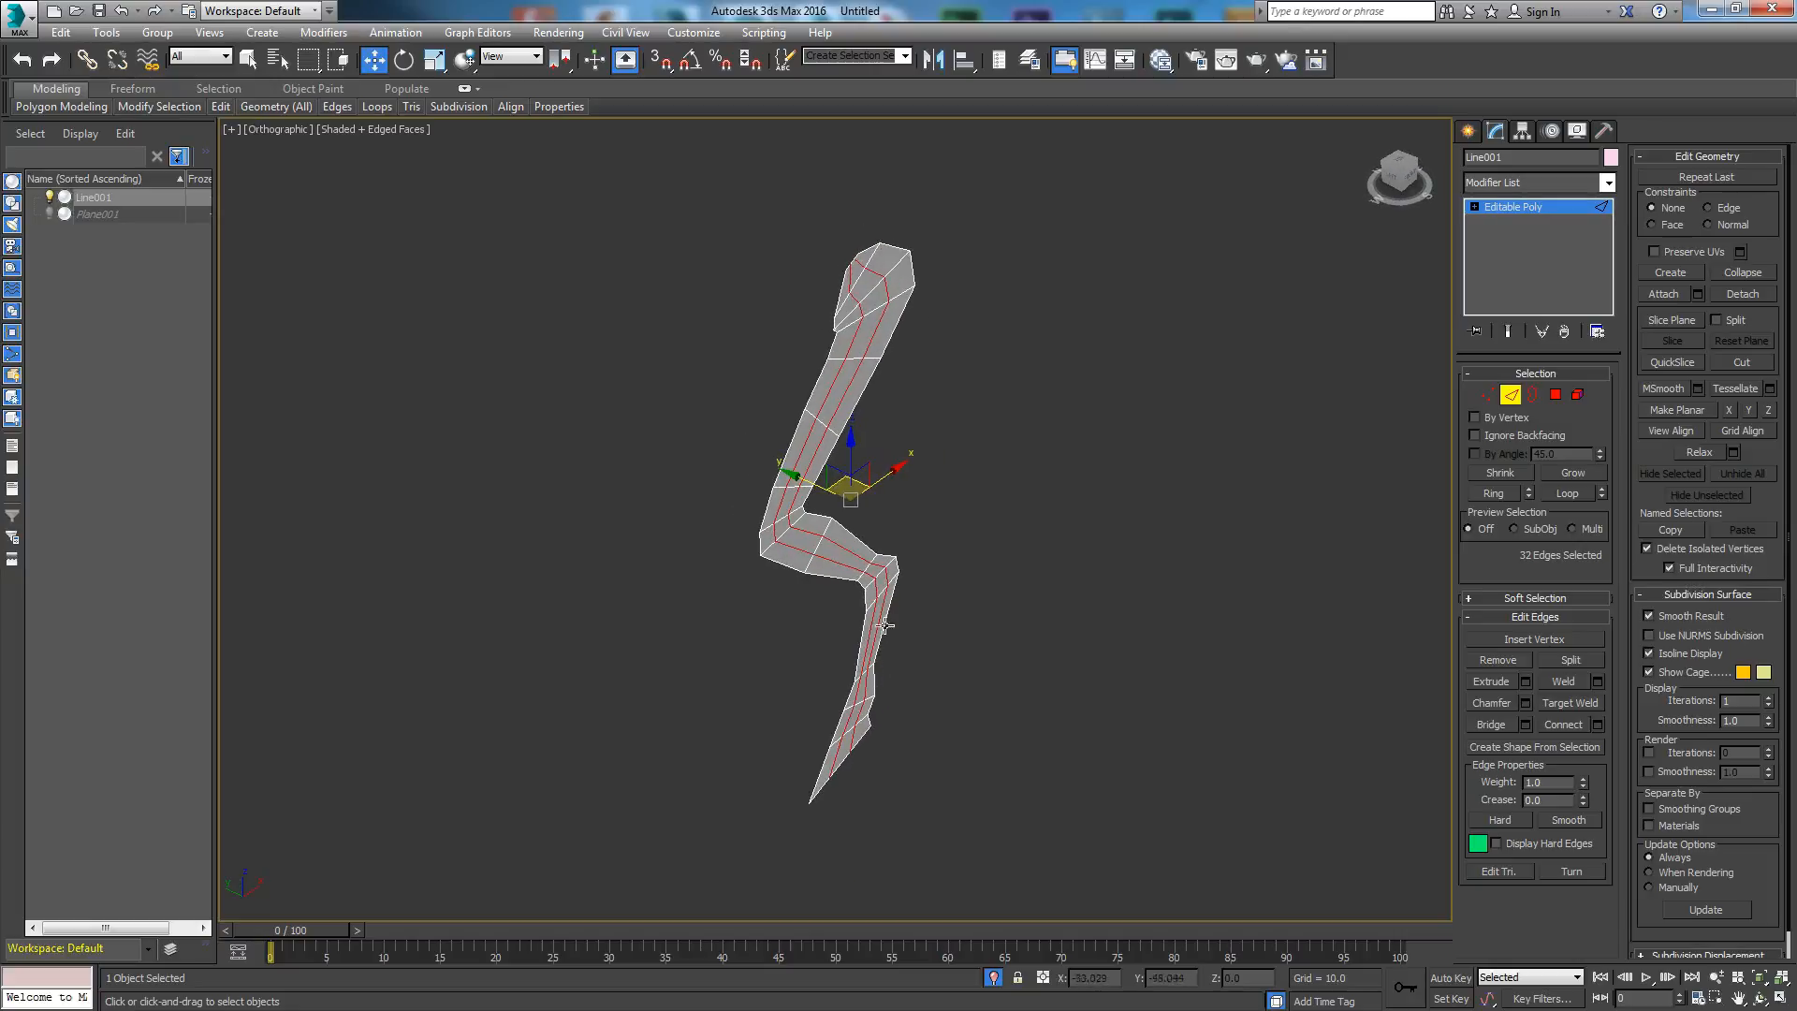
{"action": "left_click_drag", "start_coordinate": [796, 474], "coordinate": [831, 490]}
{"action": "middle_click_drag", "start_coordinate": [831, 490], "coordinate": [796, 585], "text": "alt"}
{"action": "left_click", "coordinate": [1512, 394]}
Step: Add a Symmetry modifier to the leg with Z as the mirror axis
{"action": "left_click", "coordinate": [1607, 182]}
{"action": "scroll", "coordinate": [1579, 694], "scroll_direction": "down", "scroll_amount": 15}
{"action": "left_click", "coordinate": [1503, 667]}
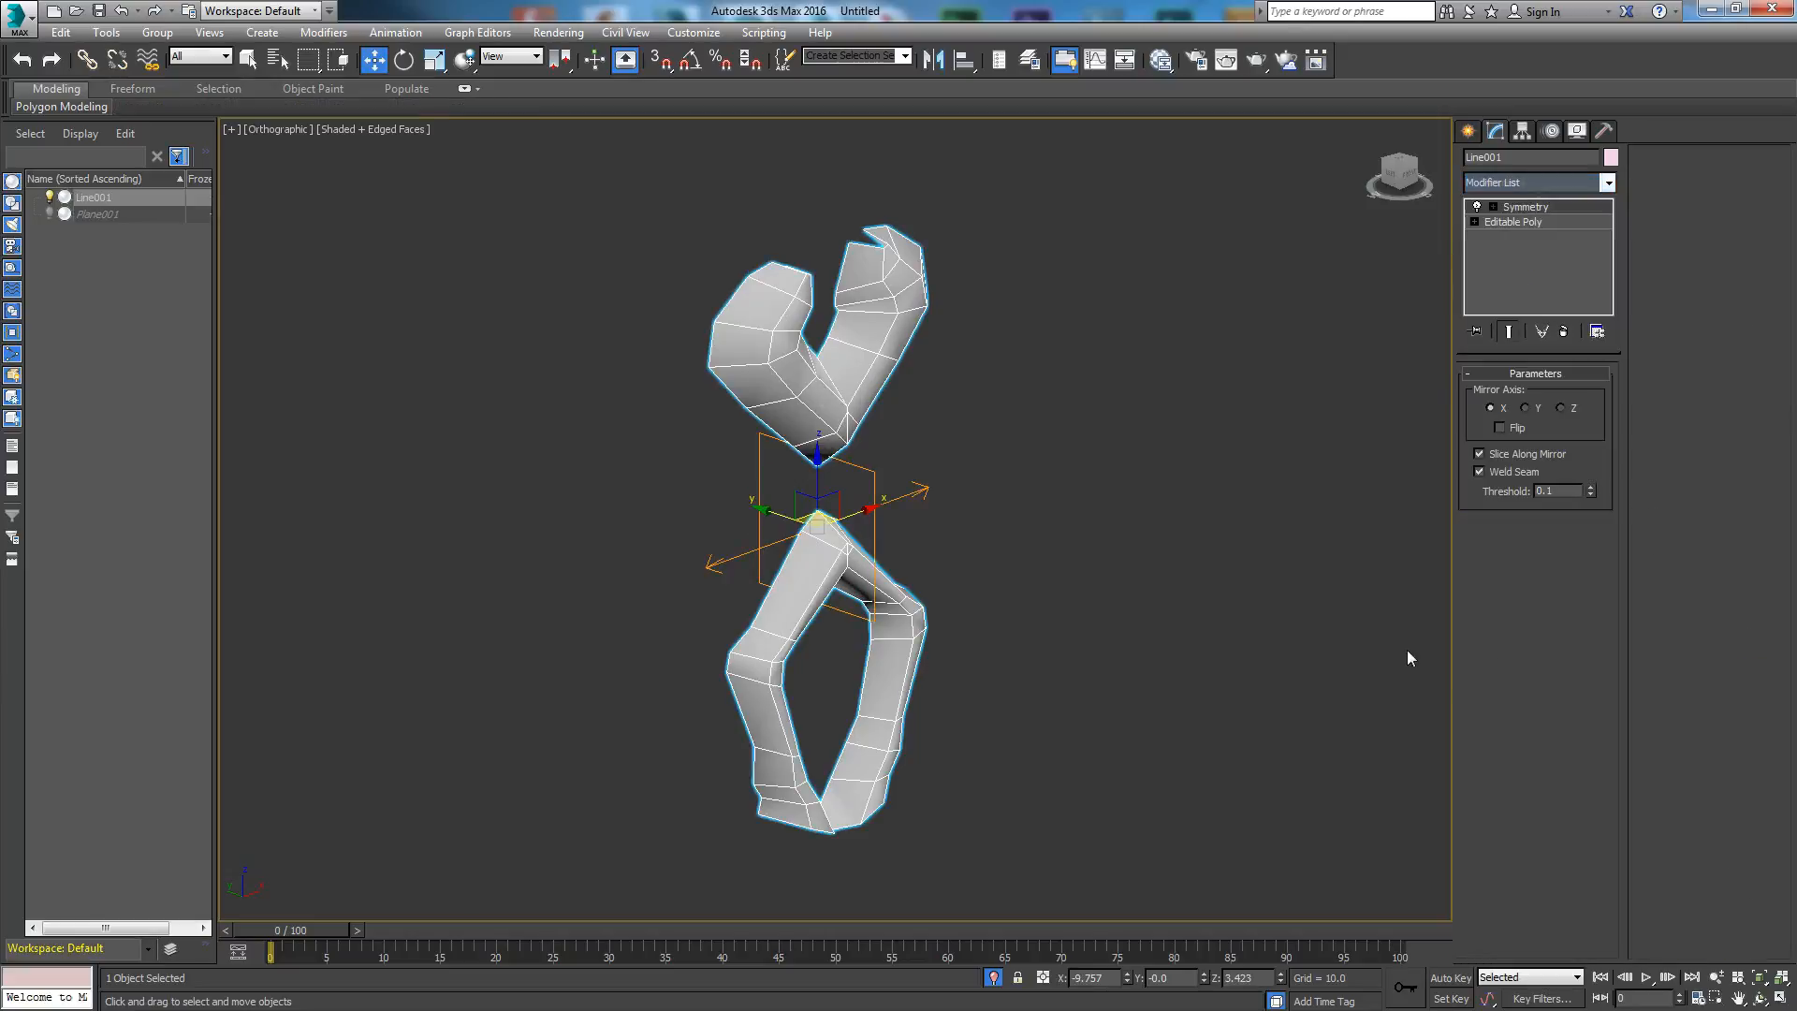
{"action": "left_click", "coordinate": [1560, 408]}
Step: Show the end result while editing the Editable Poly's vertices and move the lower joint's side vertices inward to narrow the ankle
{"action": "middle_click_drag", "start_coordinate": [1086, 645], "coordinate": [869, 736], "text": "alt"}
{"action": "left_click", "coordinate": [1537, 226]}
{"action": "left_click", "coordinate": [1510, 393]}
{"action": "left_click", "coordinate": [1508, 332]}
{"action": "left_click", "coordinate": [1487, 394]}
{"action": "middle_click_drag", "start_coordinate": [861, 452], "coordinate": [885, 524], "text": "alt"}
{"action": "middle_click_drag", "start_coordinate": [938, 666], "coordinate": [939, 458]}
{"action": "left_click_drag", "start_coordinate": [1005, 549], "coordinate": [847, 479]}
{"action": "mouse_move", "coordinate": [909, 558]}
{"action": "middle_mouse_down", "text": "alt"}
{"action": "mouse_move", "coordinate": [977, 536]}
{"action": "mouse_move", "coordinate": [896, 579]}
{"action": "middle_mouse_up", "text": "alt"}
{"action": "mouse_move", "coordinate": [896, 624]}
{"action": "left_mouse_down"}
{"action": "mouse_move", "coordinate": [925, 663]}
{"action": "mouse_move", "coordinate": [878, 628]}
{"action": "left_mouse_up"}
Step: Move the side vertices at and just above the knee inward to narrow the leg's width there
{"action": "middle_click_drag", "start_coordinate": [926, 666], "coordinate": [862, 644], "text": "alt"}
{"action": "middle_click_drag", "start_coordinate": [1030, 441], "coordinate": [926, 389]}
{"action": "left_click_drag", "start_coordinate": [926, 389], "coordinate": [722, 341]}
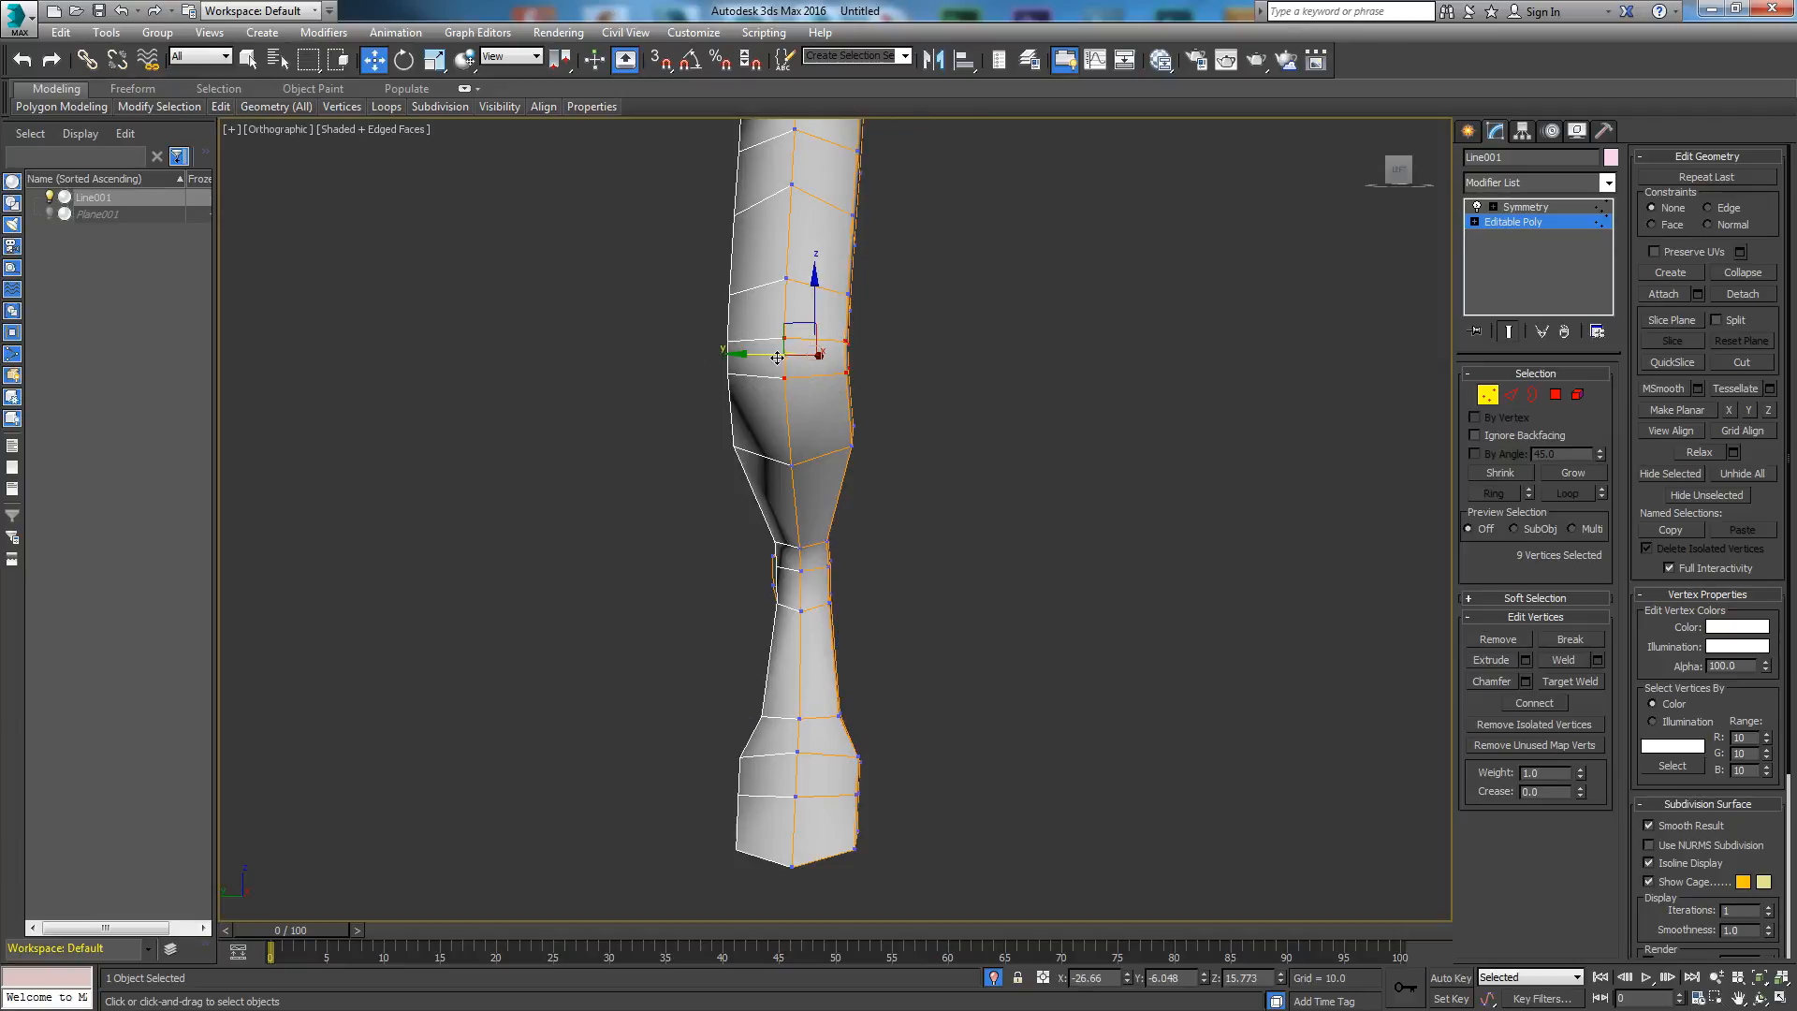
{"action": "left_click", "coordinate": [916, 378]}
{"action": "left_click_drag", "start_coordinate": [835, 333], "coordinate": [782, 359]}
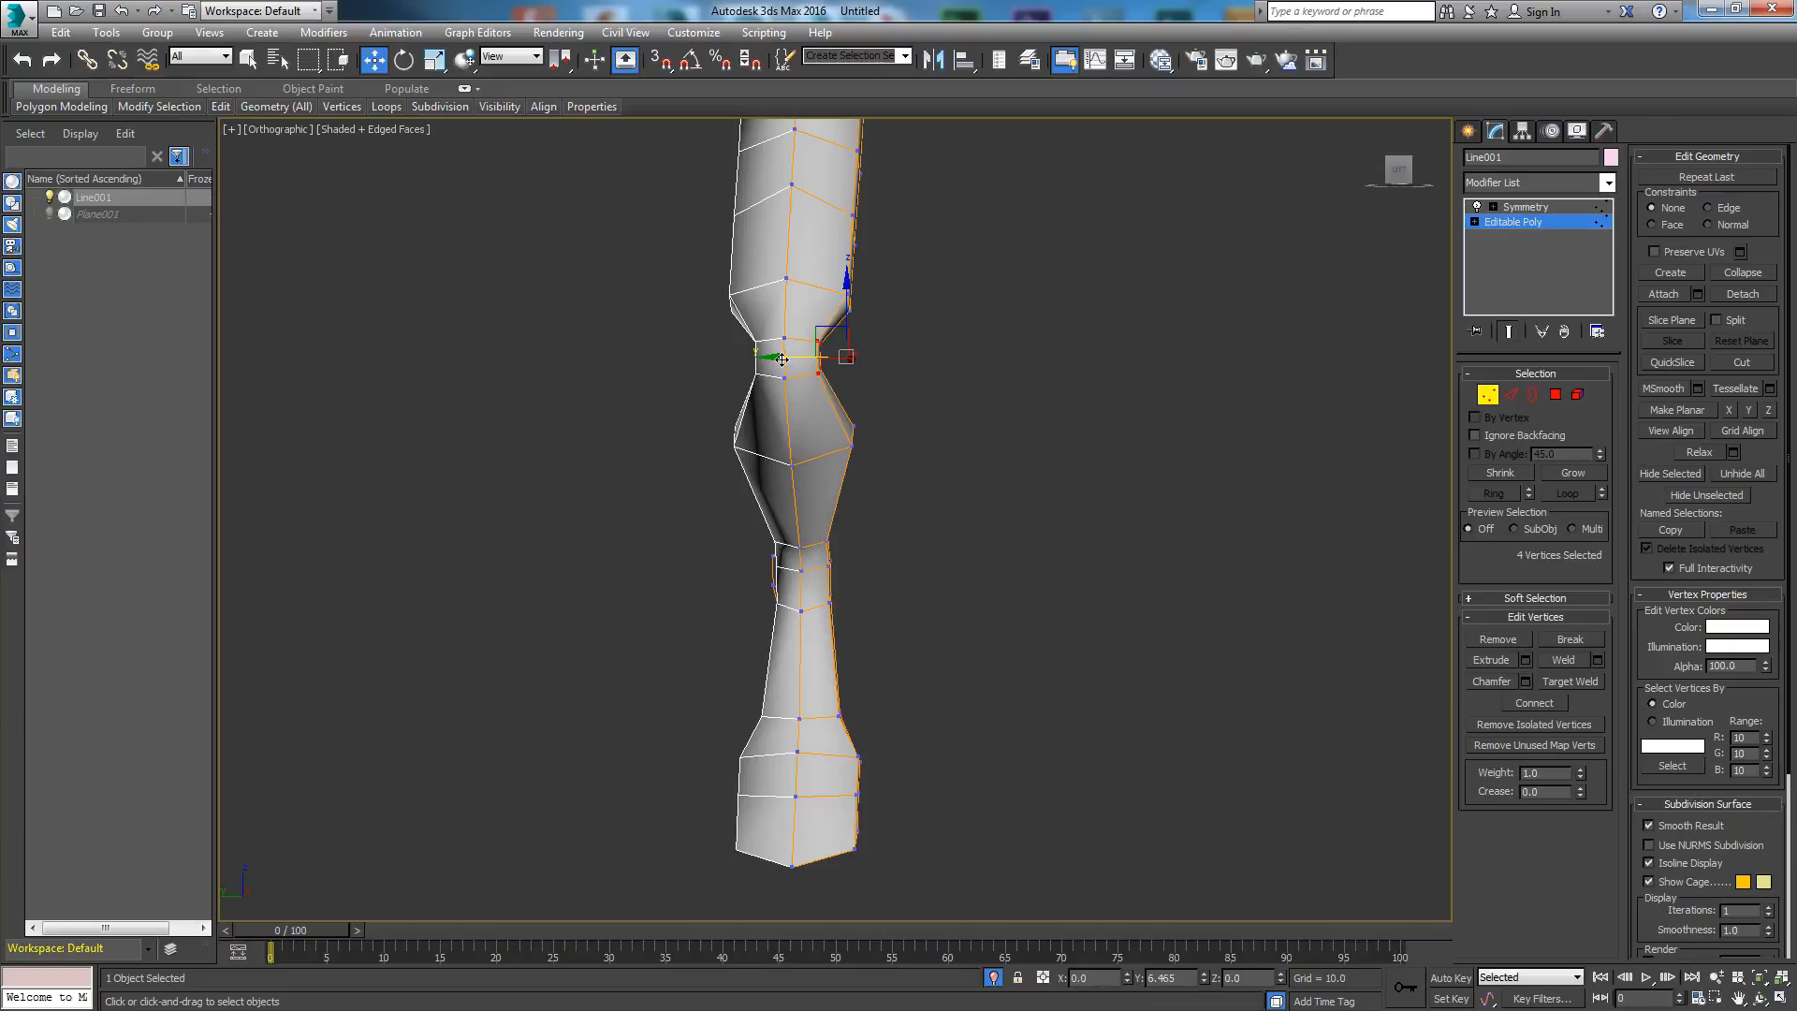
{"action": "mouse_move", "coordinate": [878, 470]}
{"action": "middle_mouse_down", "text": "alt"}
{"action": "mouse_move", "coordinate": [710, 473]}
{"action": "mouse_move", "coordinate": [846, 473]}
{"action": "mouse_move", "coordinate": [856, 449]}
{"action": "middle_mouse_up", "text": "alt"}
{"action": "middle_click_drag", "start_coordinate": [926, 228], "coordinate": [837, 554], "text": "alt"}
{"action": "left_click_drag", "start_coordinate": [798, 496], "coordinate": [757, 514]}
{"action": "middle_click_drag", "start_coordinate": [913, 361], "coordinate": [997, 608], "text": "alt"}
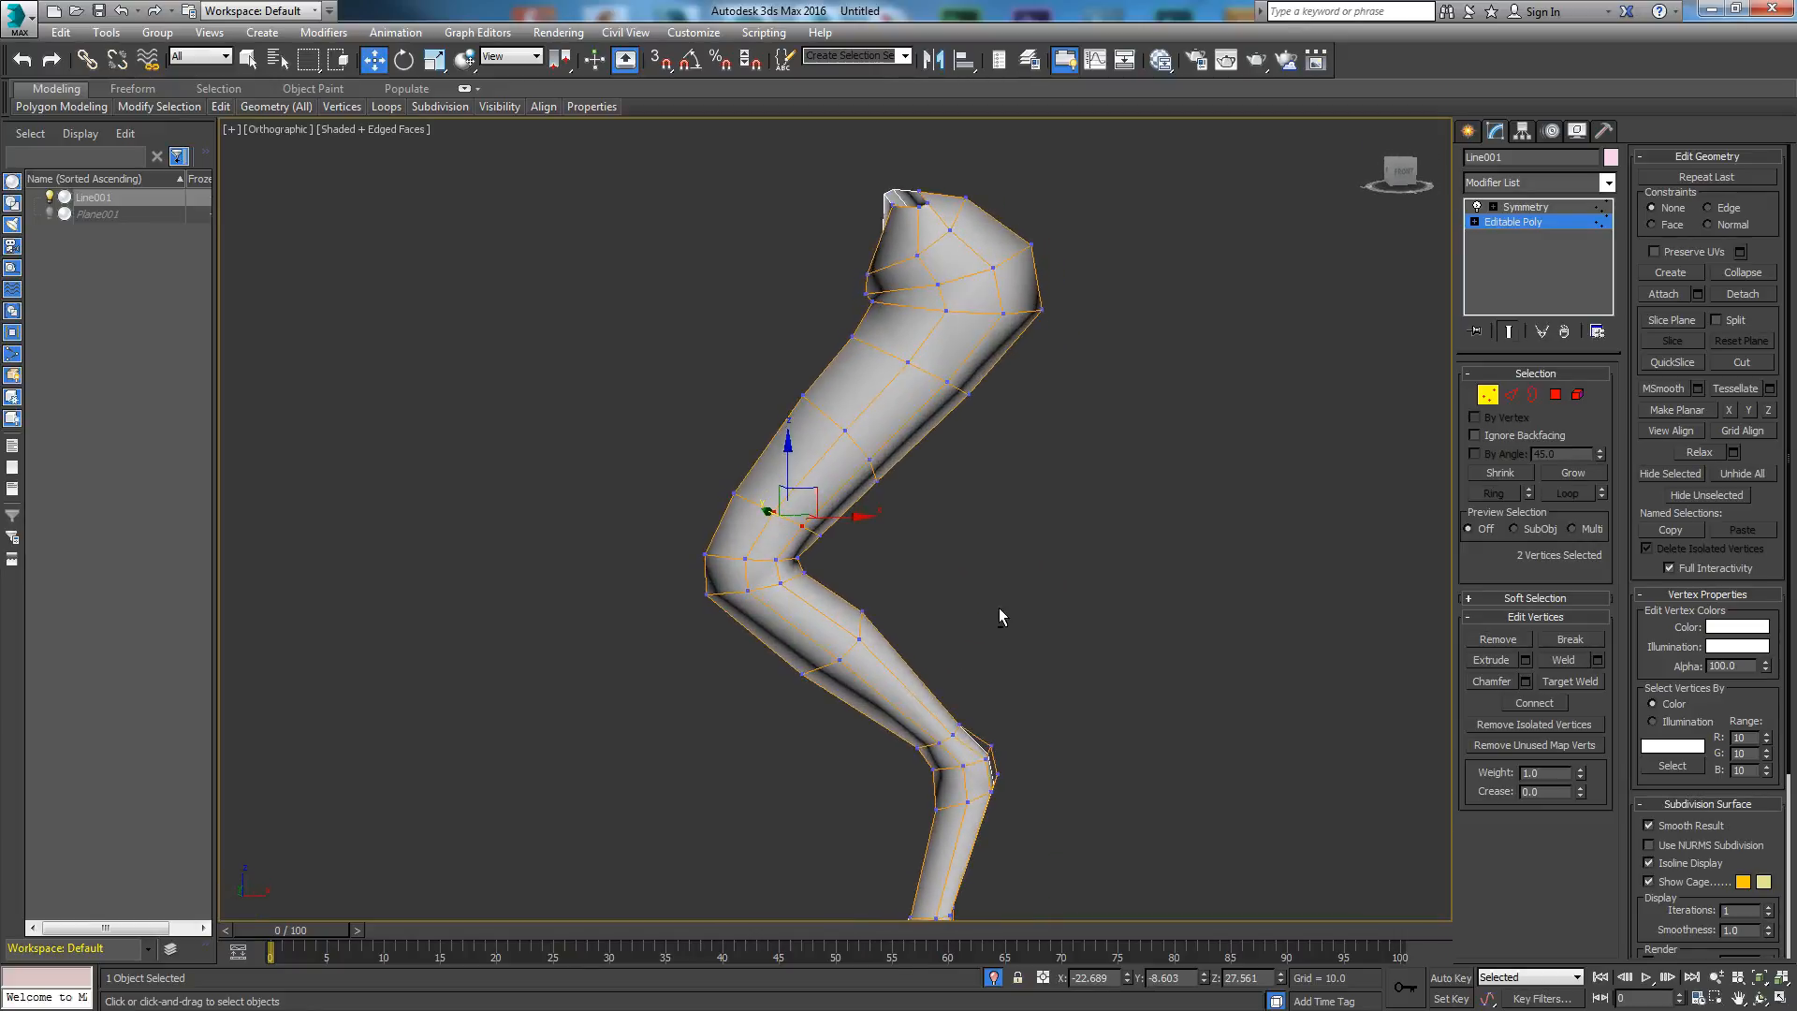
Step: End the isolation to bring back the reference plane and switch the viewport to the Front view
{"action": "right_click", "coordinate": [992, 513]}
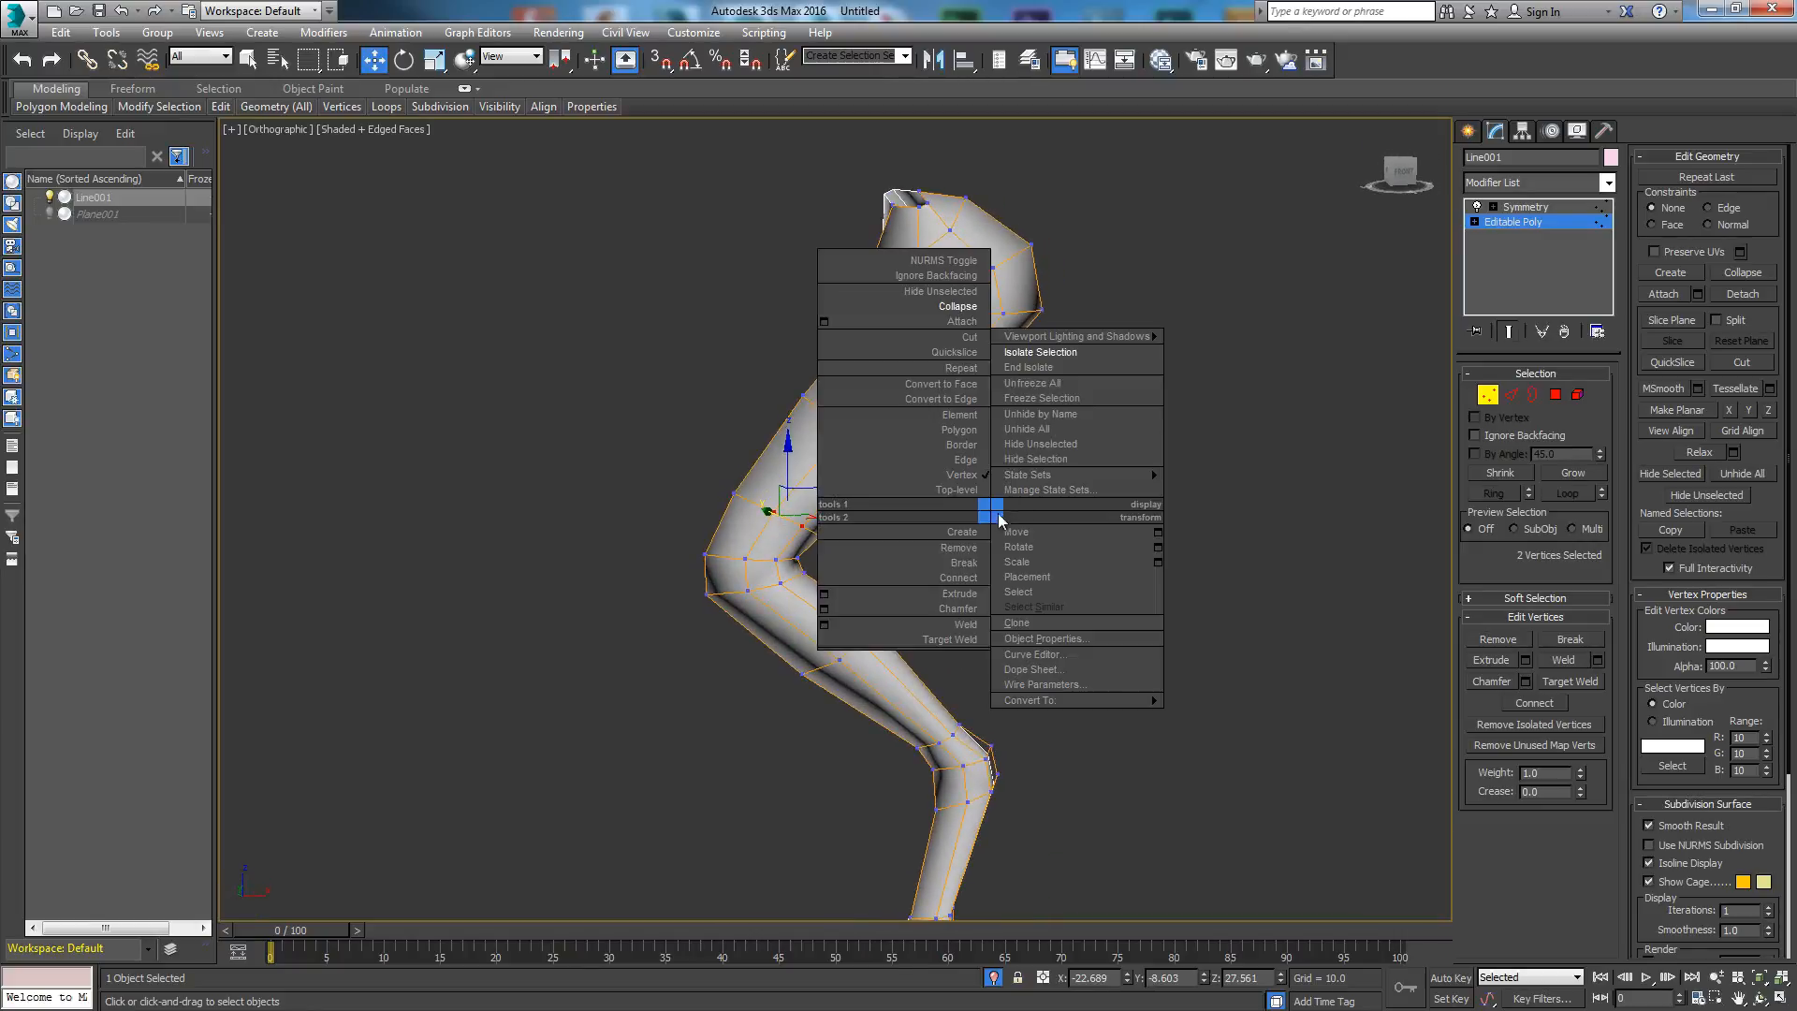
{"action": "left_click", "coordinate": [1033, 367]}
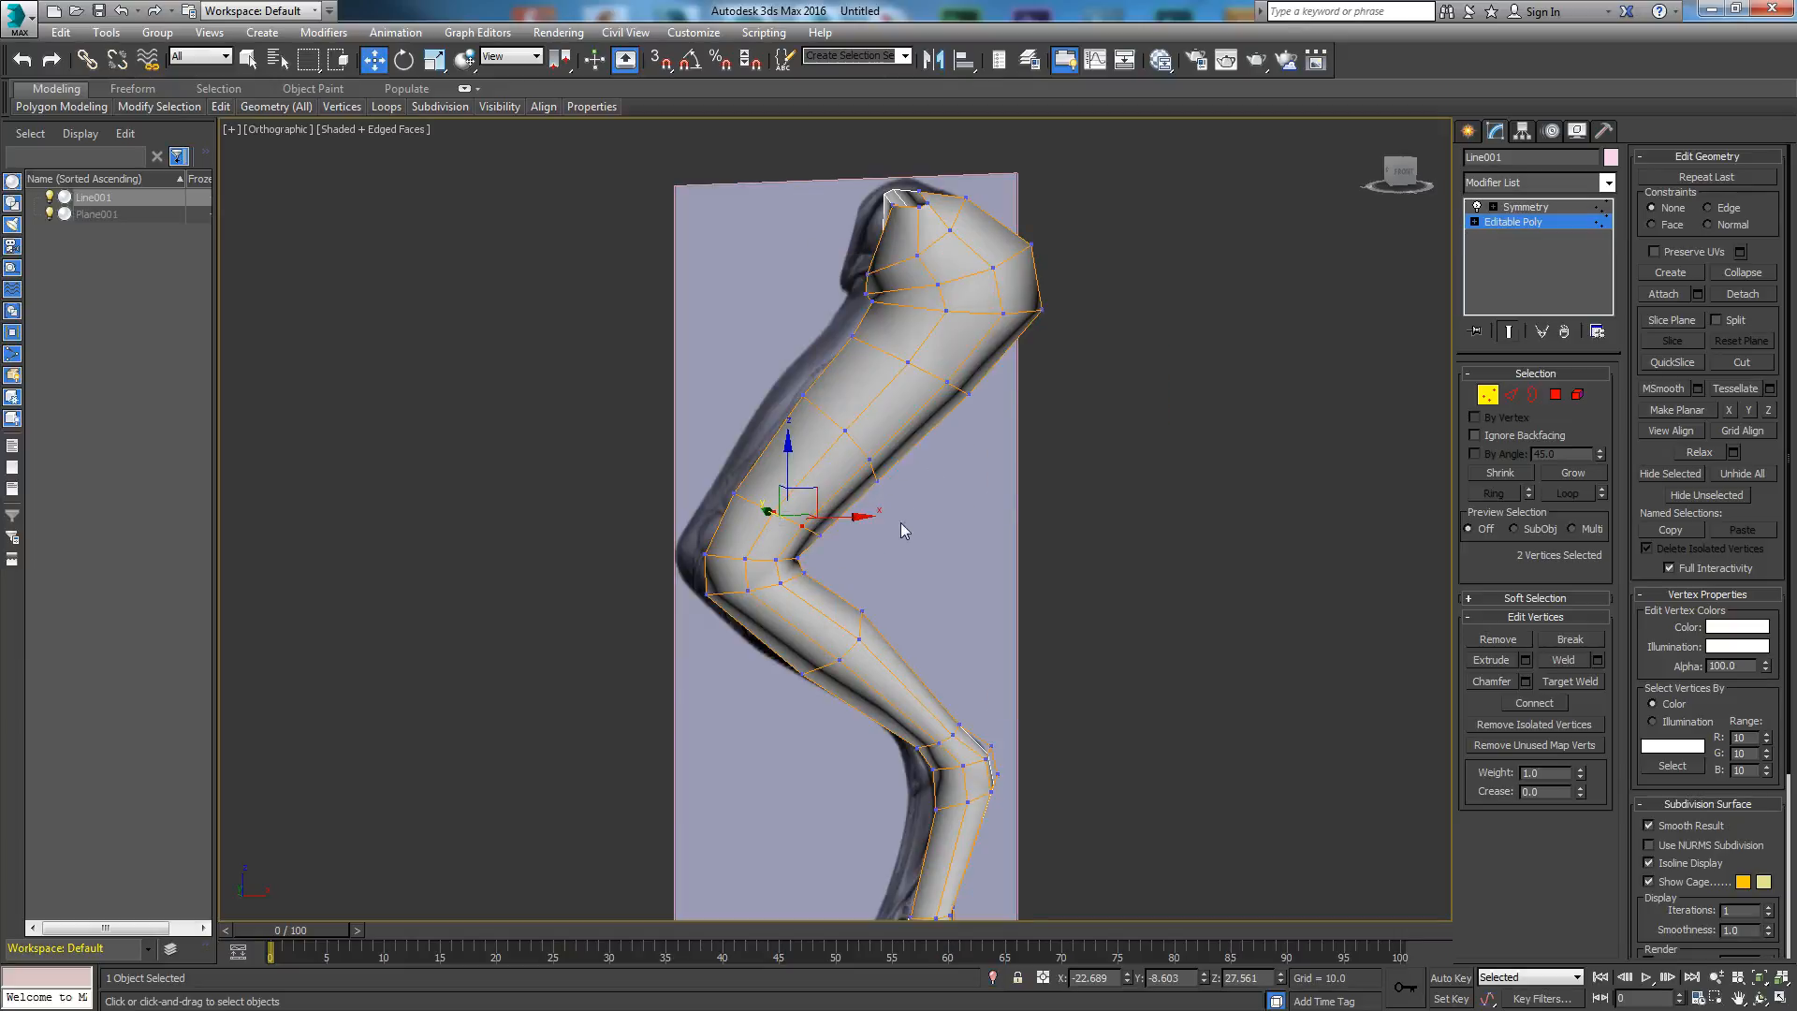
{"action": "middle_click_drag", "start_coordinate": [918, 598], "coordinate": [927, 602]}
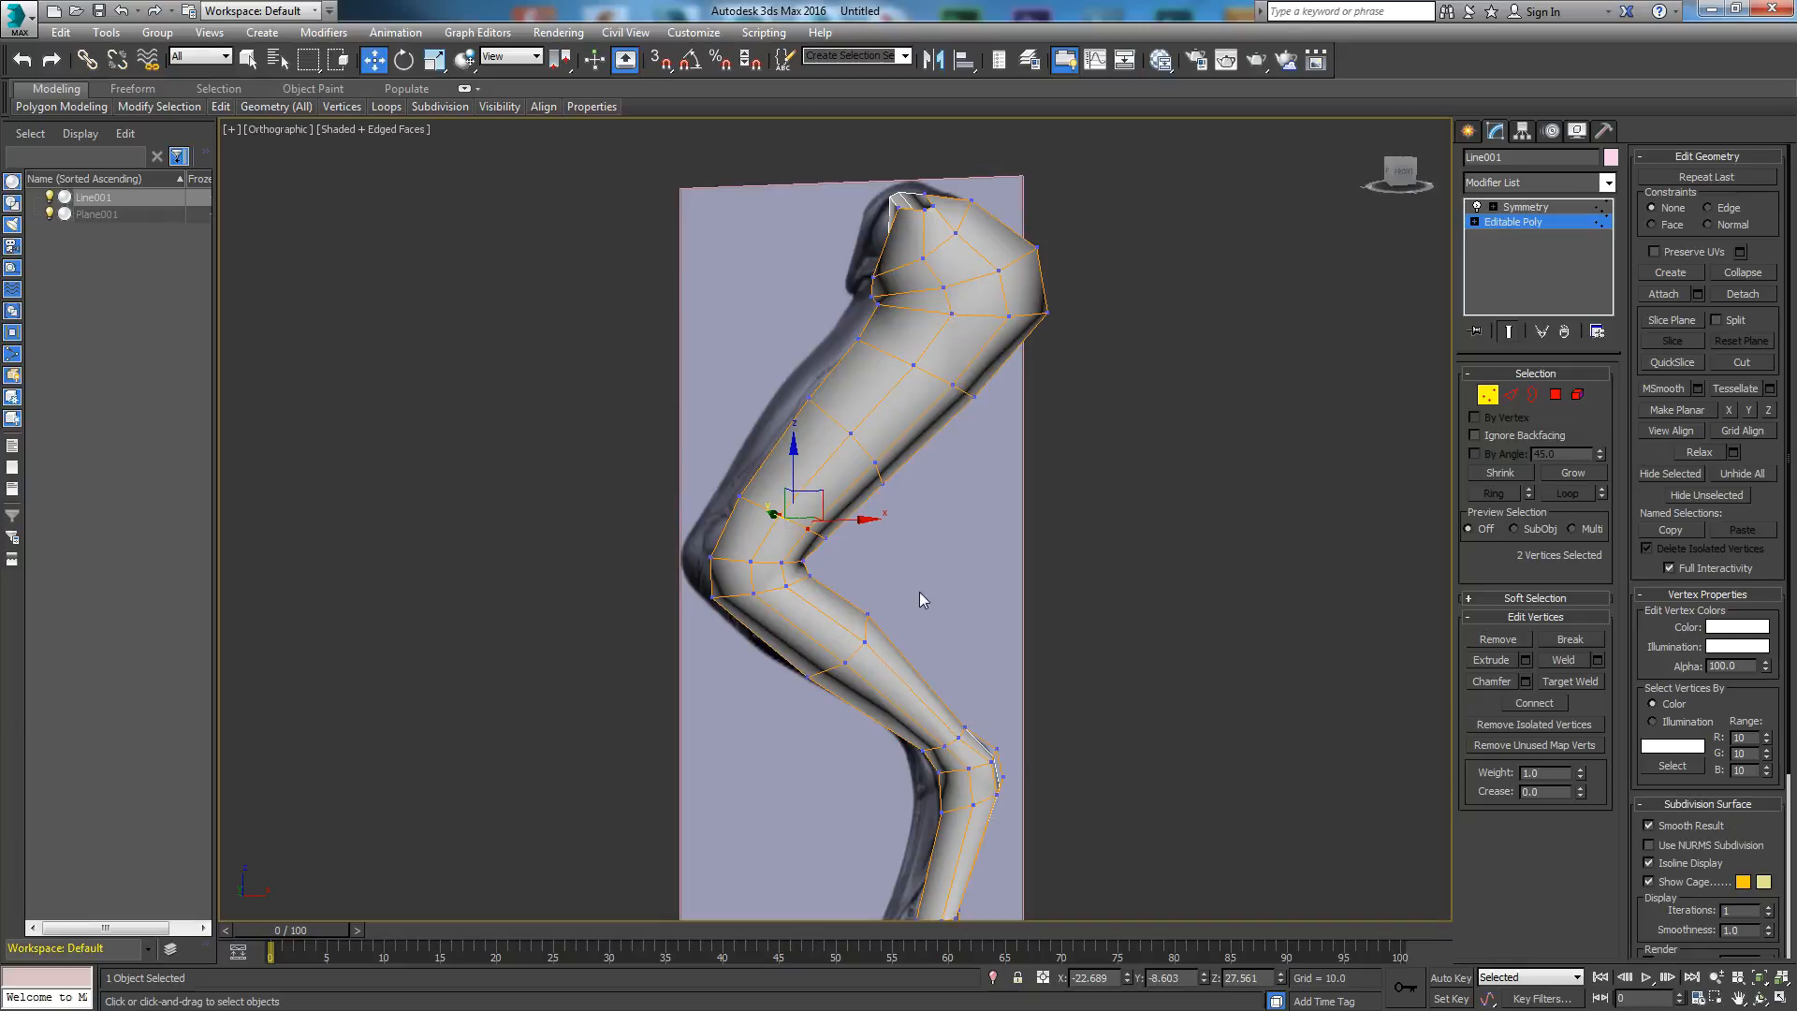
{"action": "key", "text": "v"}
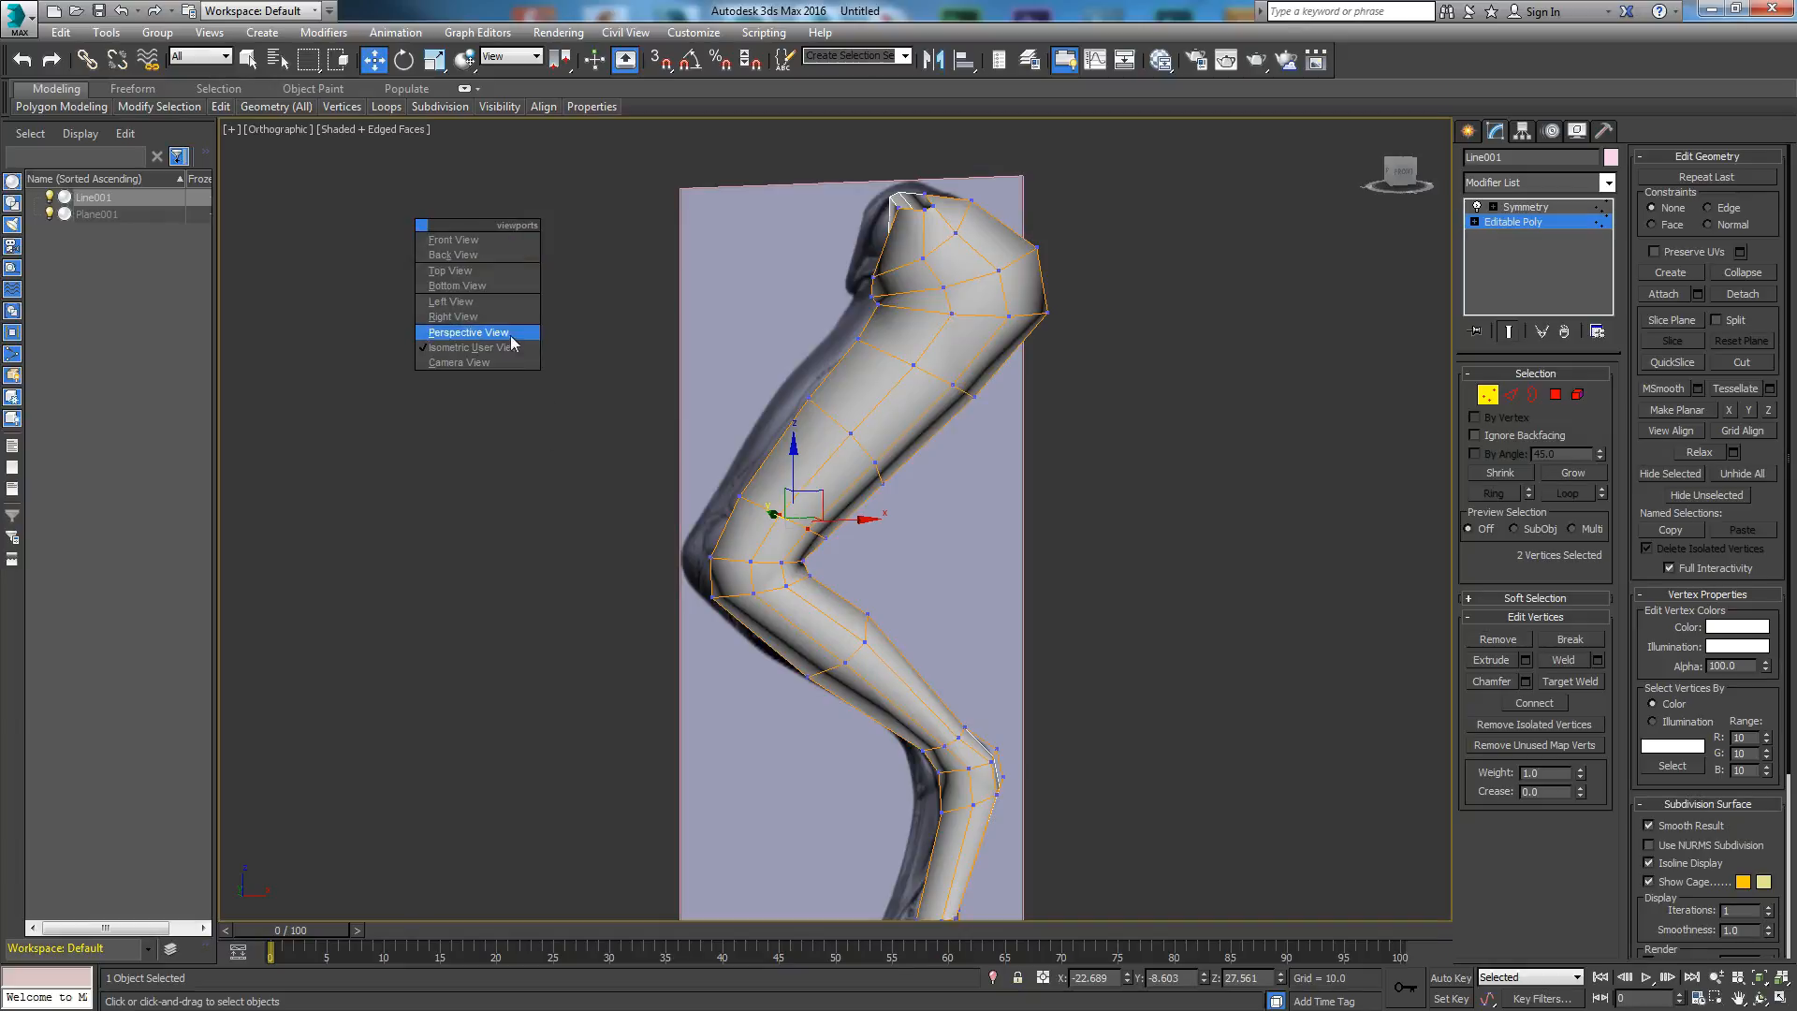
{"action": "left_click", "coordinate": [470, 245]}
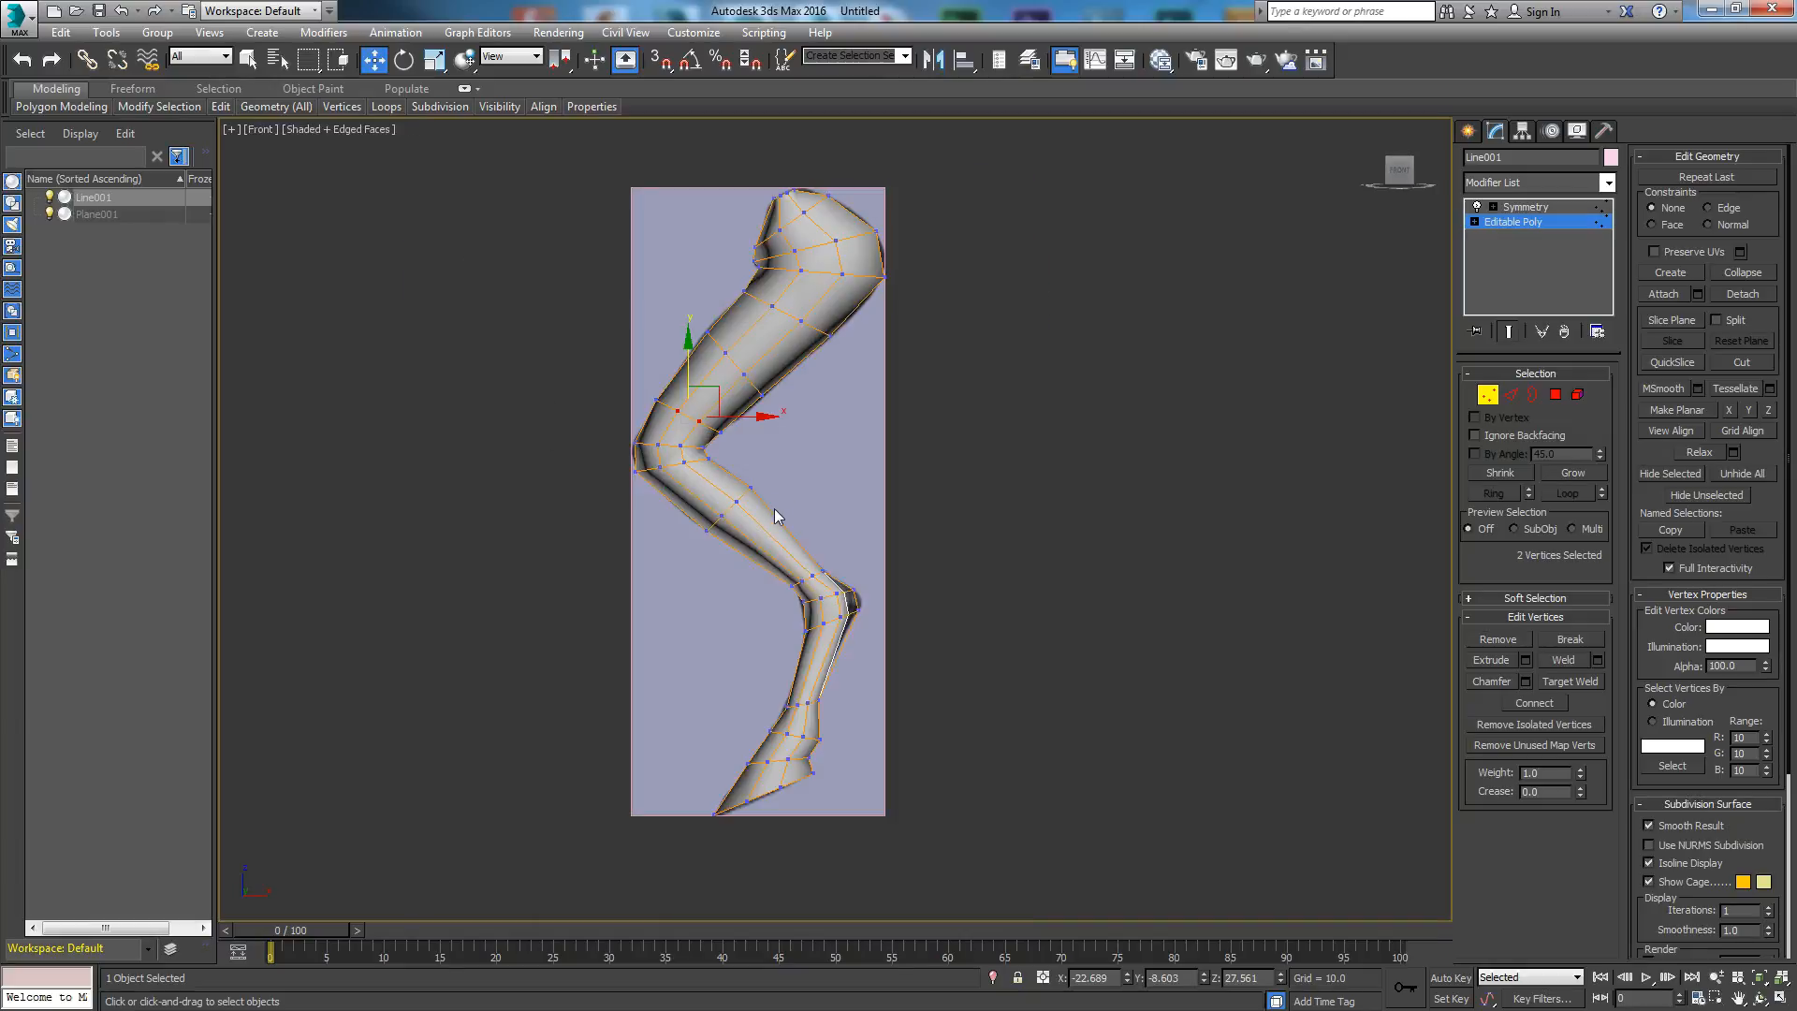
Step: Add a MeshSmooth modifier above the Symmetry modifier on the leg
{"action": "scroll", "coordinate": [732, 435], "scroll_direction": "up", "scroll_amount": 2}
{"action": "middle_click_drag", "start_coordinate": [732, 436], "coordinate": [864, 516]}
{"action": "scroll", "coordinate": [777, 458], "scroll_direction": "up", "scroll_amount": 2}
{"action": "middle_click_drag", "start_coordinate": [975, 293], "coordinate": [942, 461]}
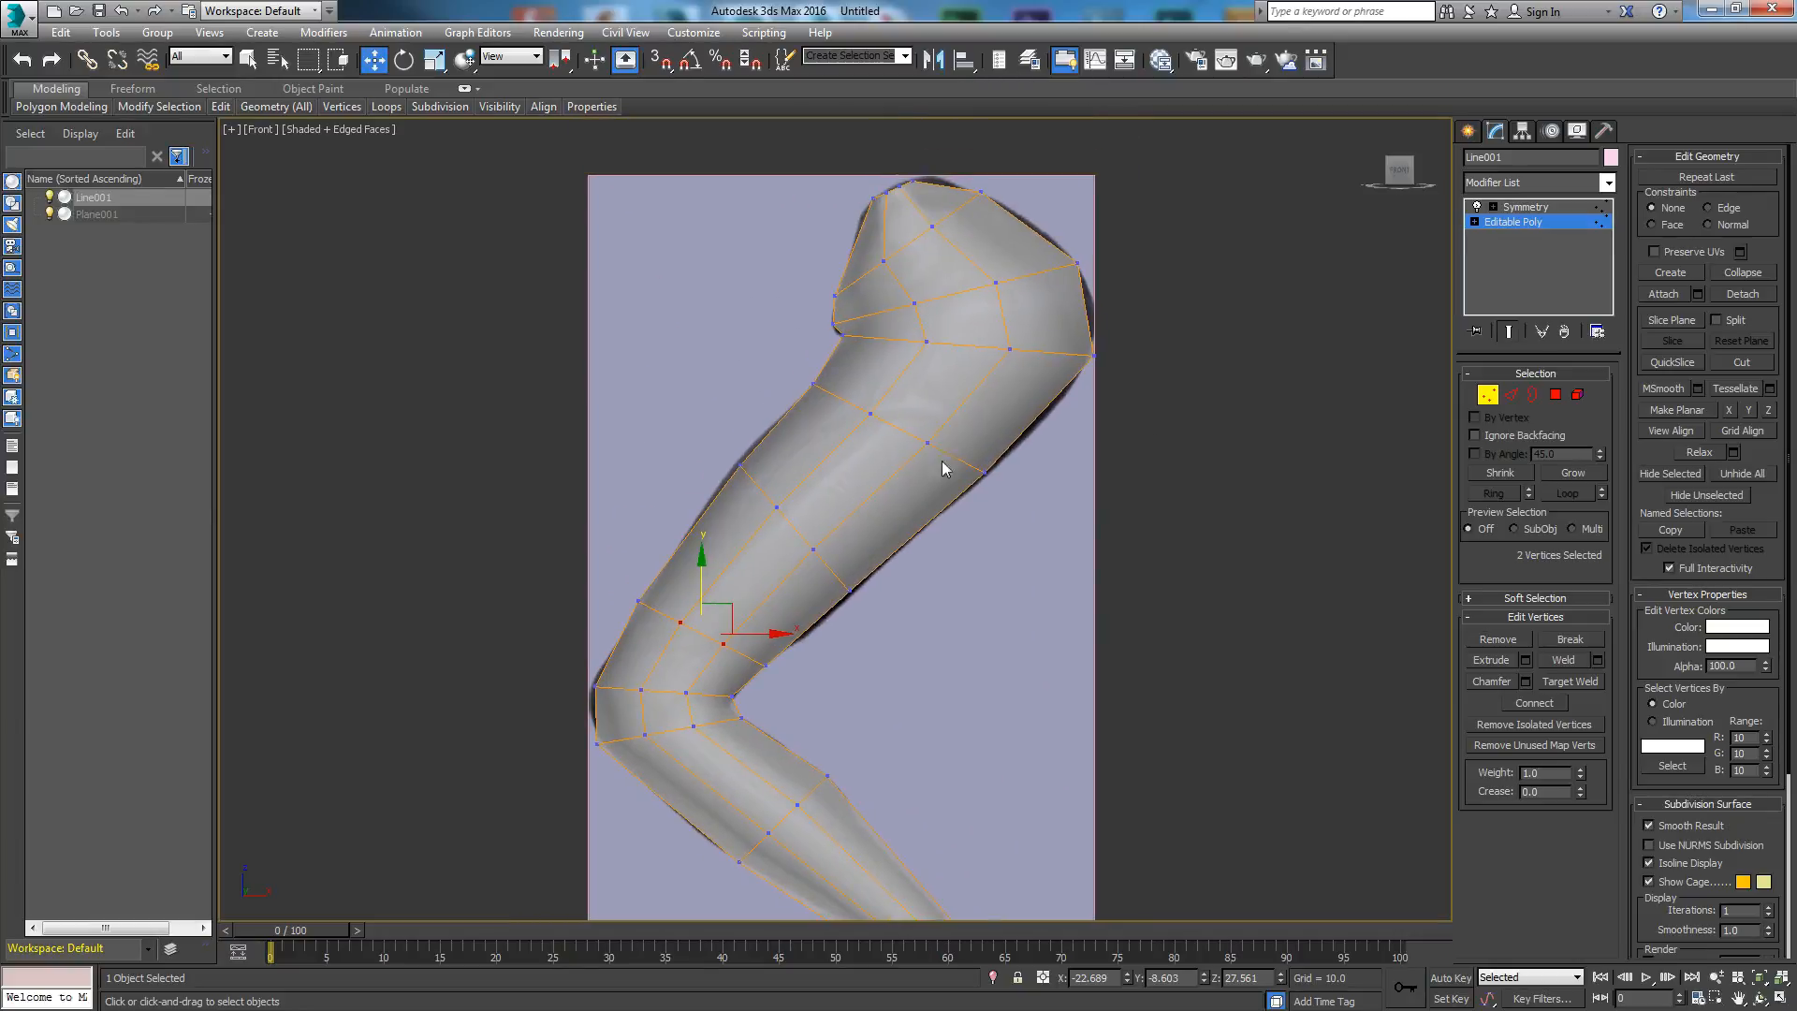
{"action": "middle_click_drag", "start_coordinate": [1265, 451], "coordinate": [1226, 353]}
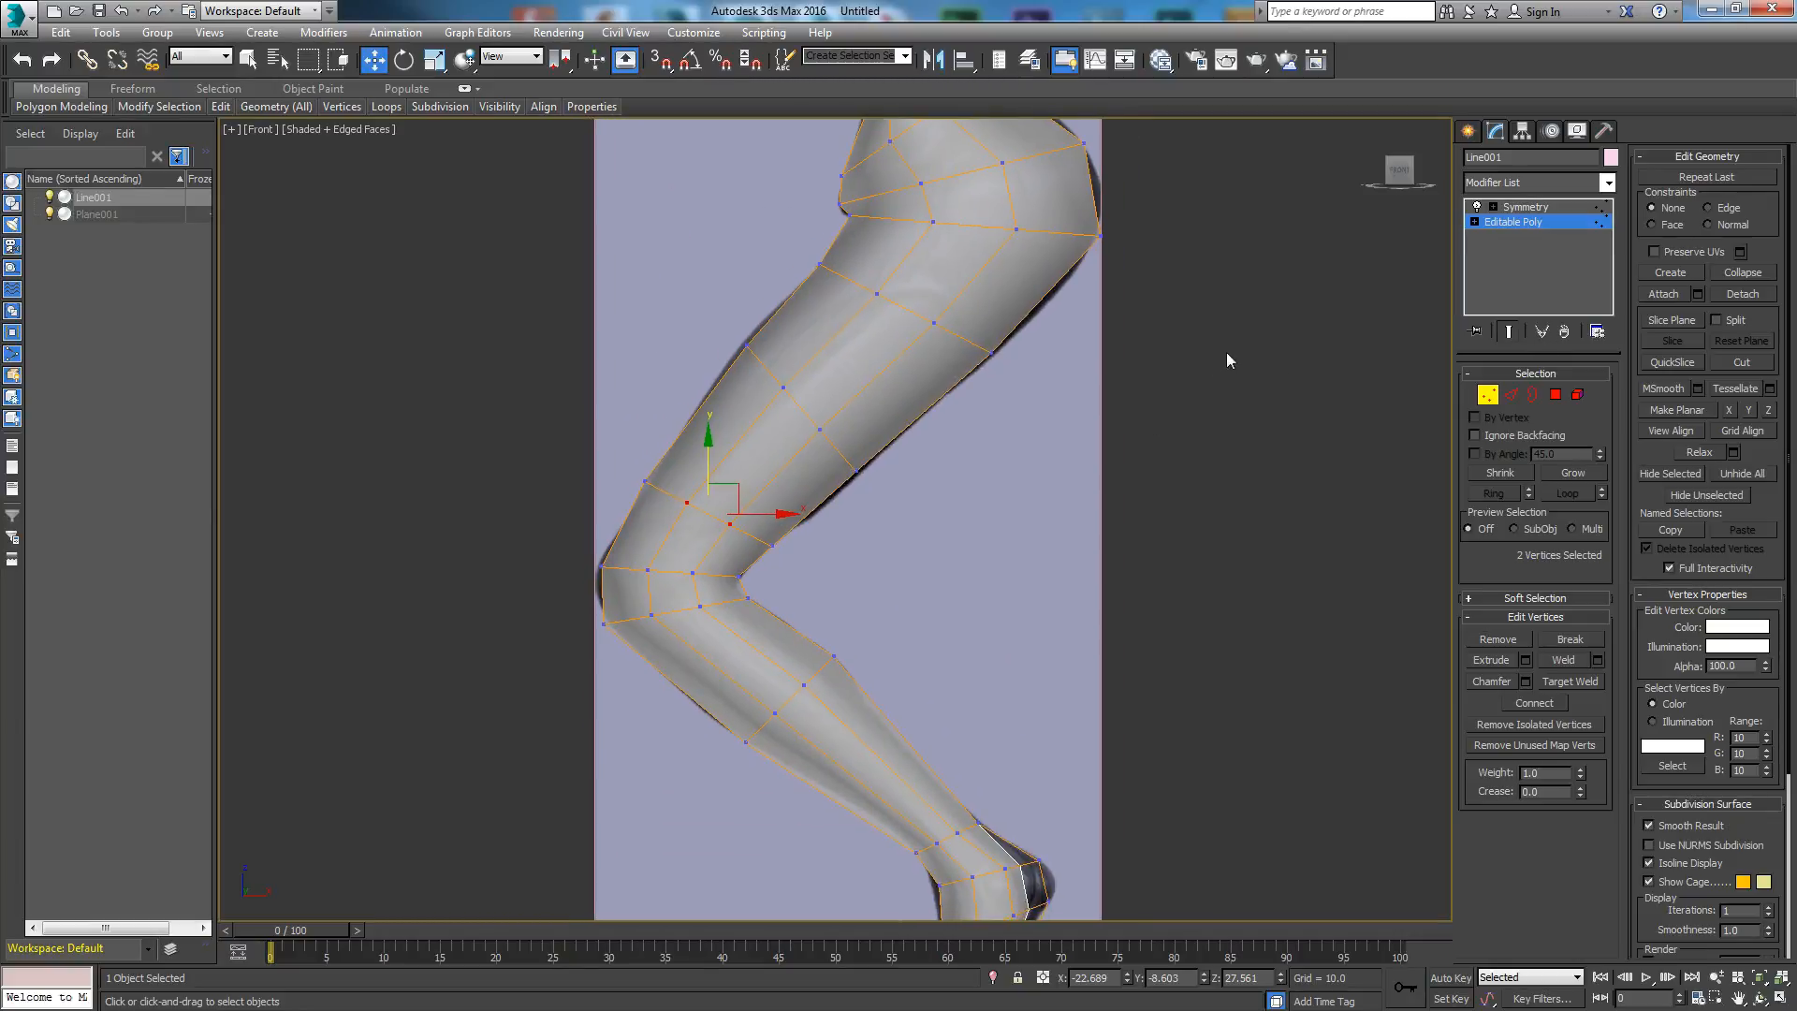
{"action": "left_click", "coordinate": [1539, 206]}
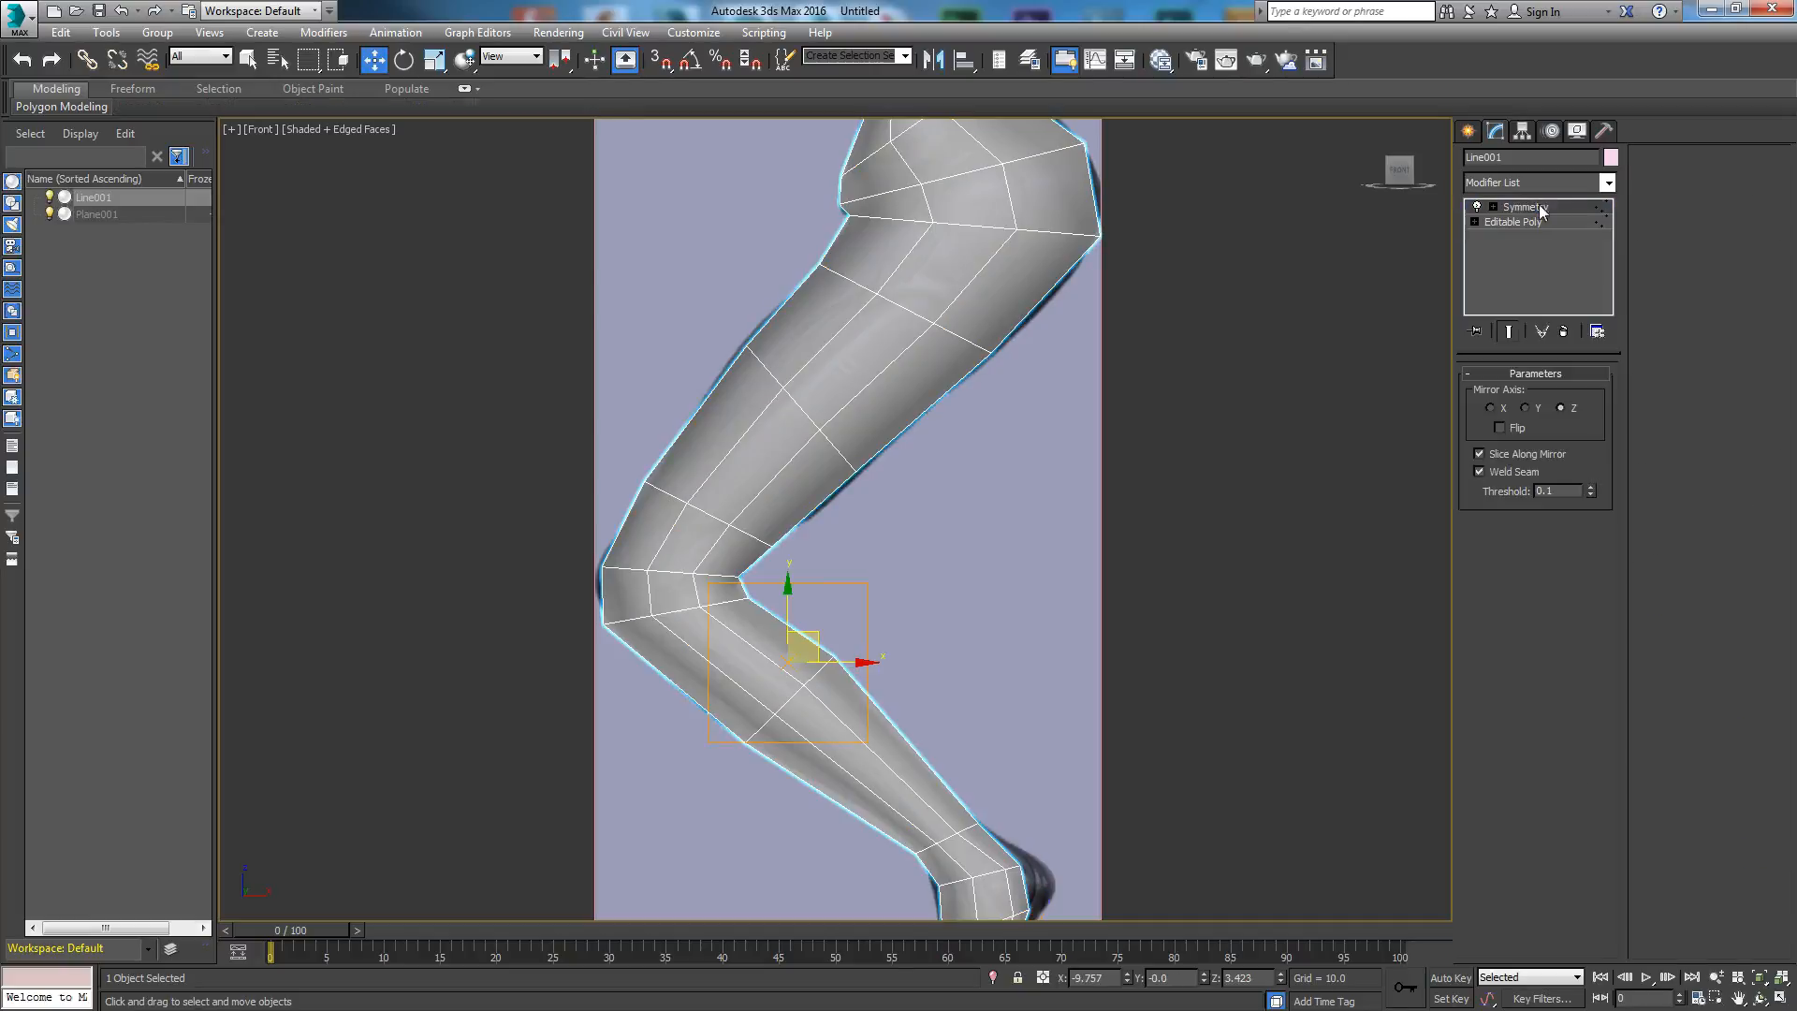
{"action": "left_click", "coordinate": [1605, 184]}
{"action": "left_click_drag", "start_coordinate": [1608, 248], "coordinate": [1627, 429]}
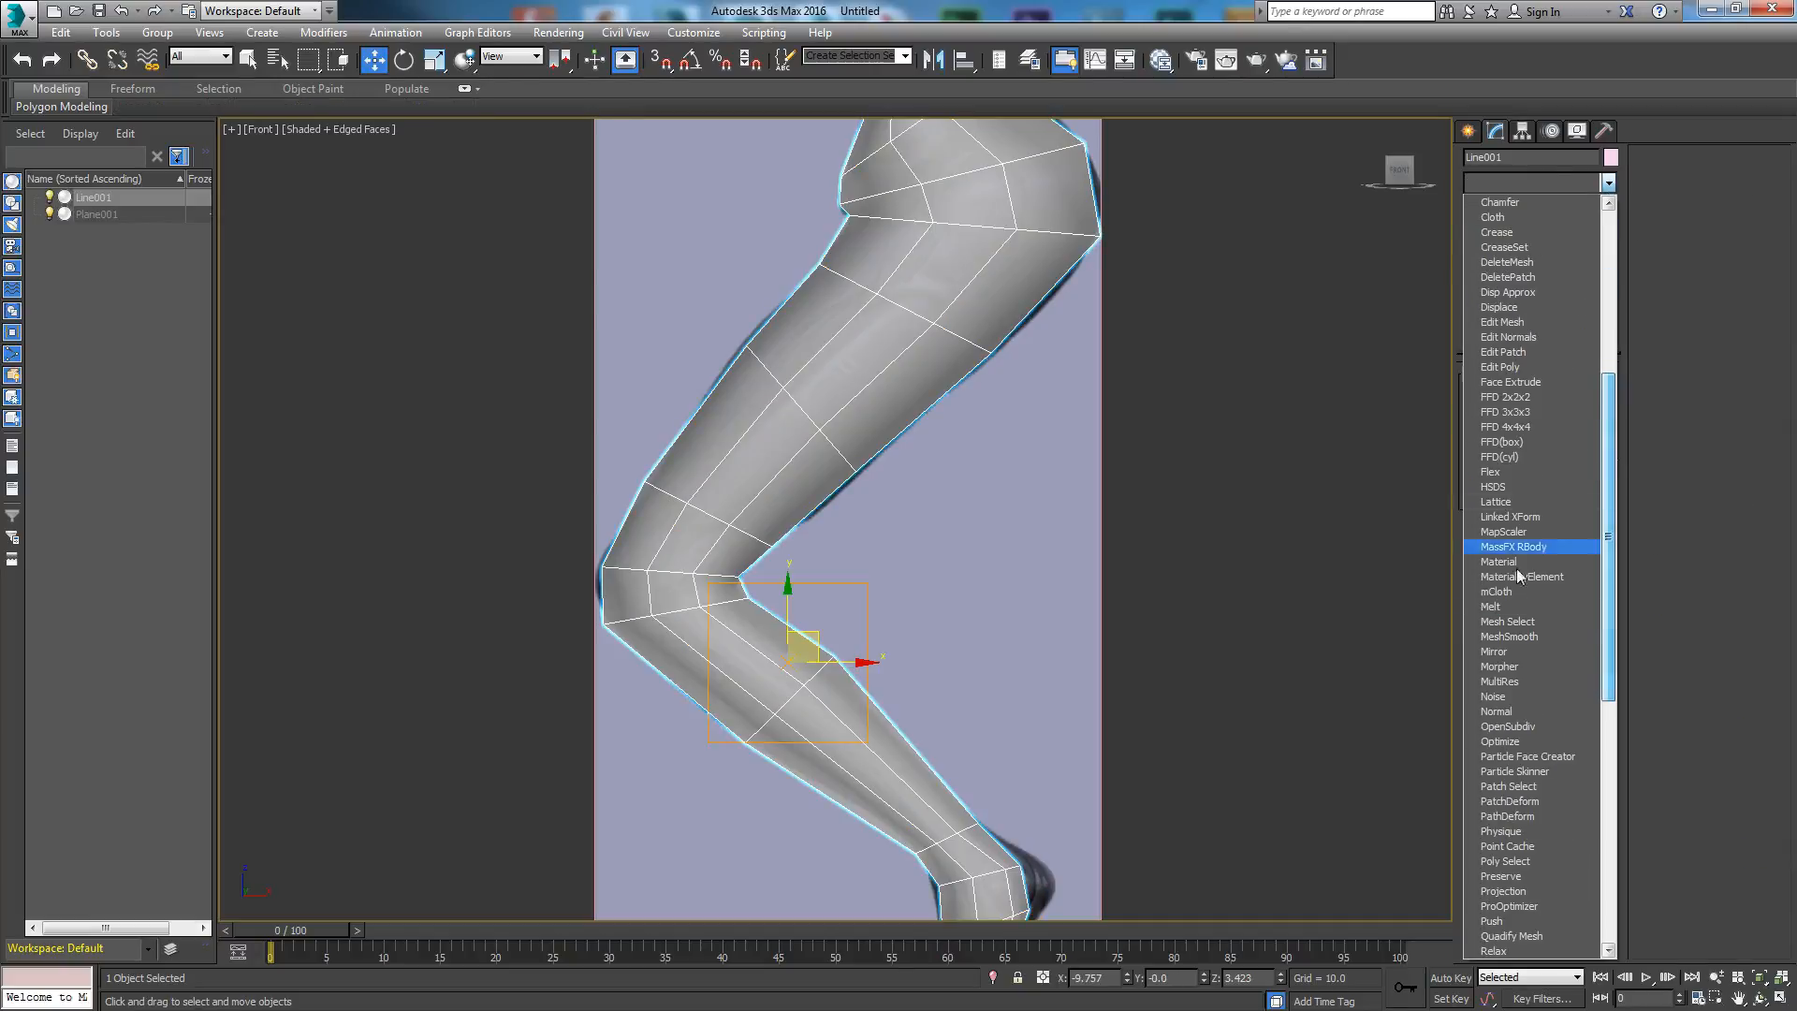
{"action": "left_click", "coordinate": [1511, 636]}
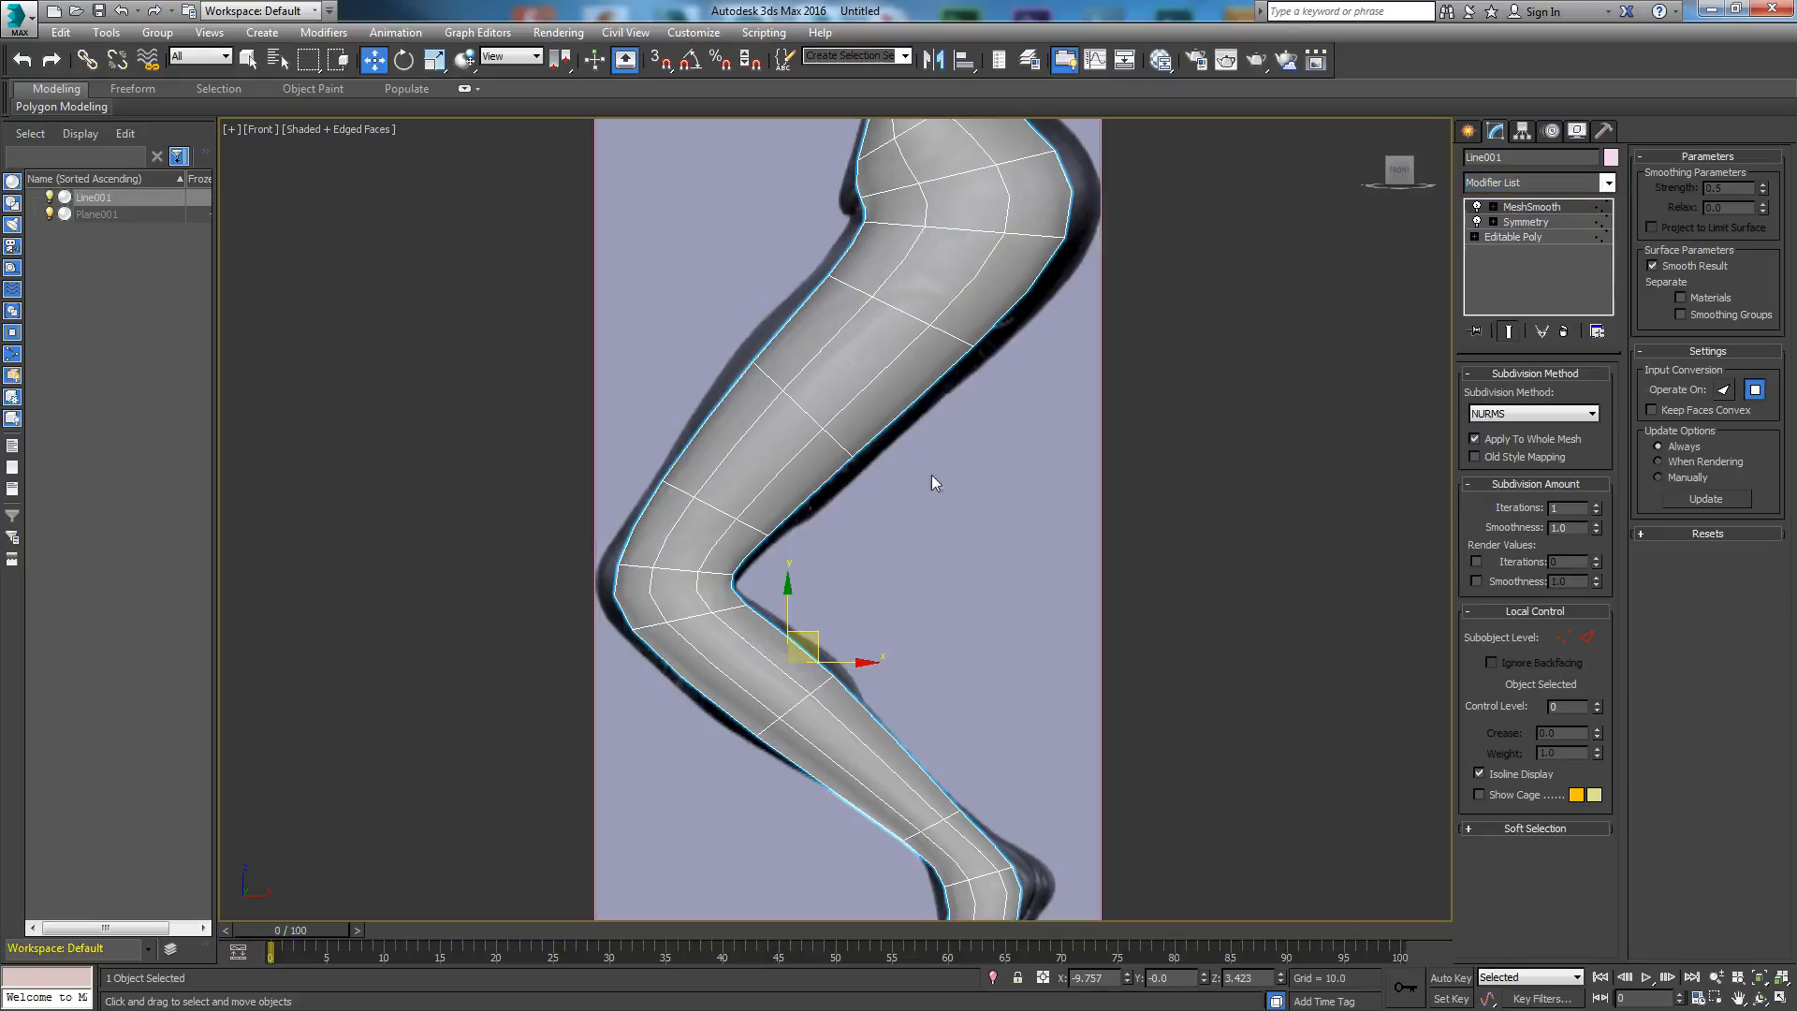
Step: Hide the end result at the Editable Poly's vertex level and move the lower thigh's rear vertices outward
{"action": "middle_click_drag", "start_coordinate": [901, 427], "coordinate": [942, 378]}
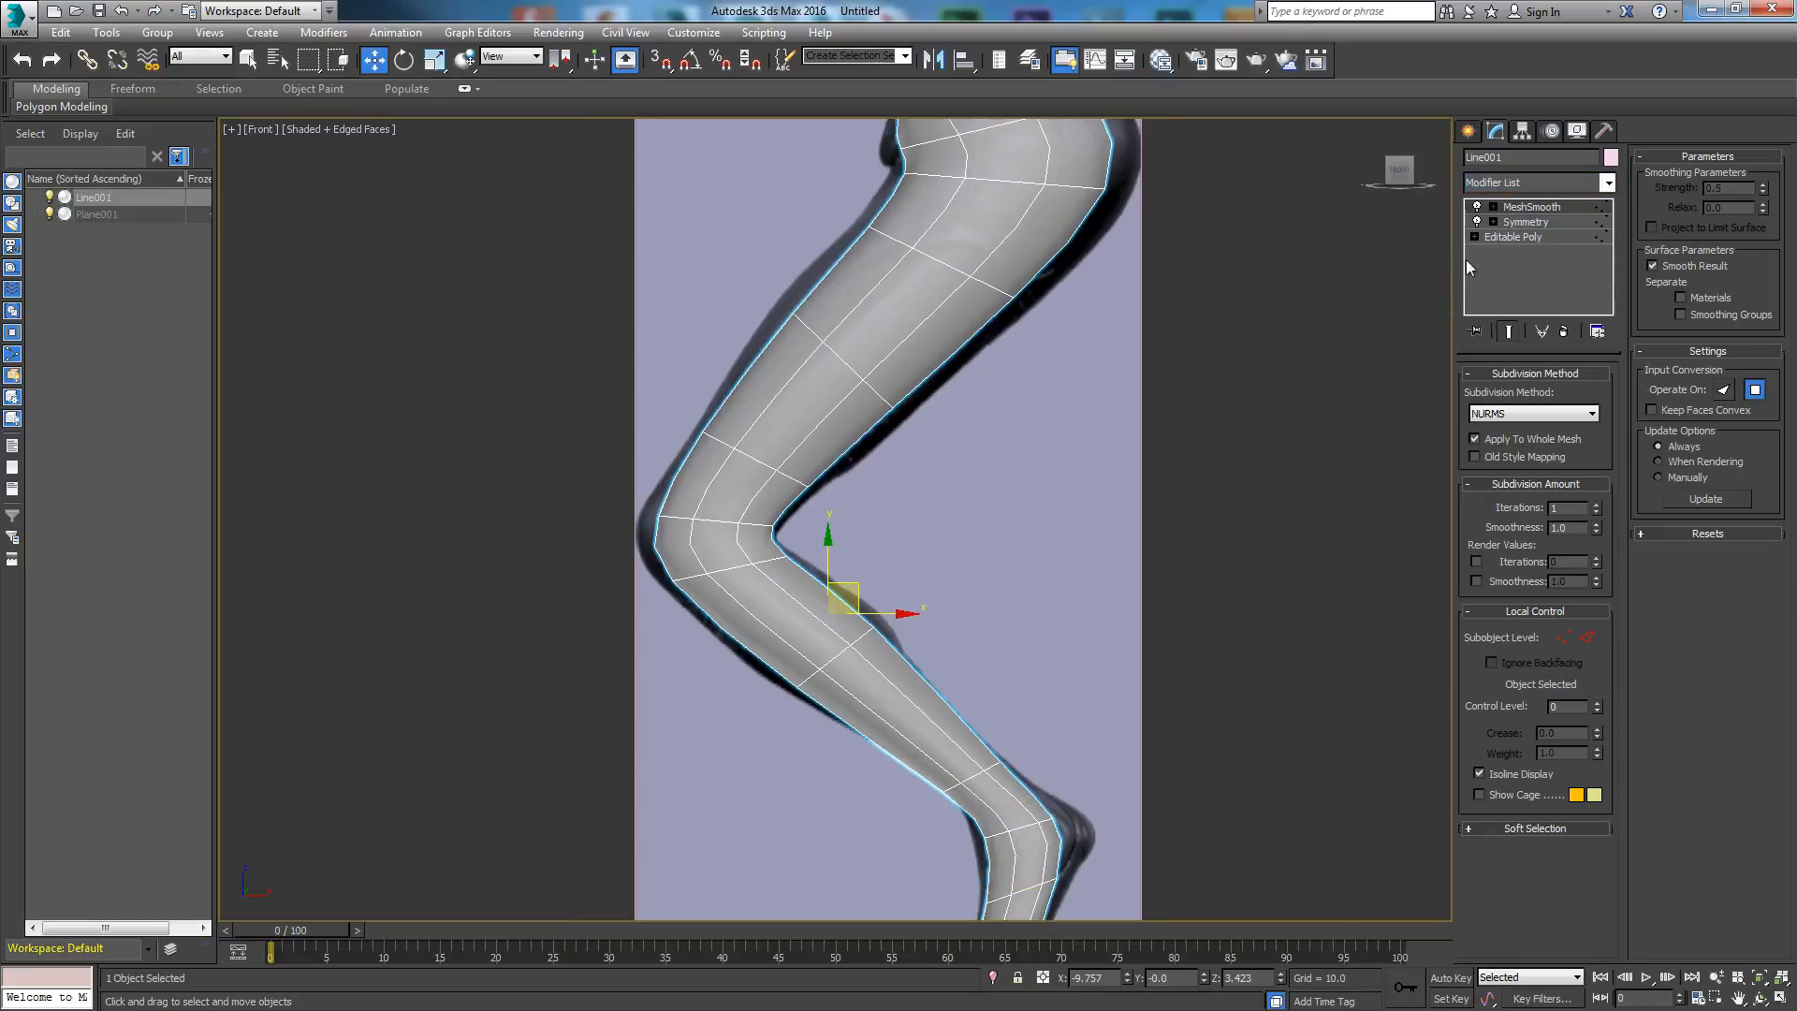
{"action": "left_click", "coordinate": [1516, 234]}
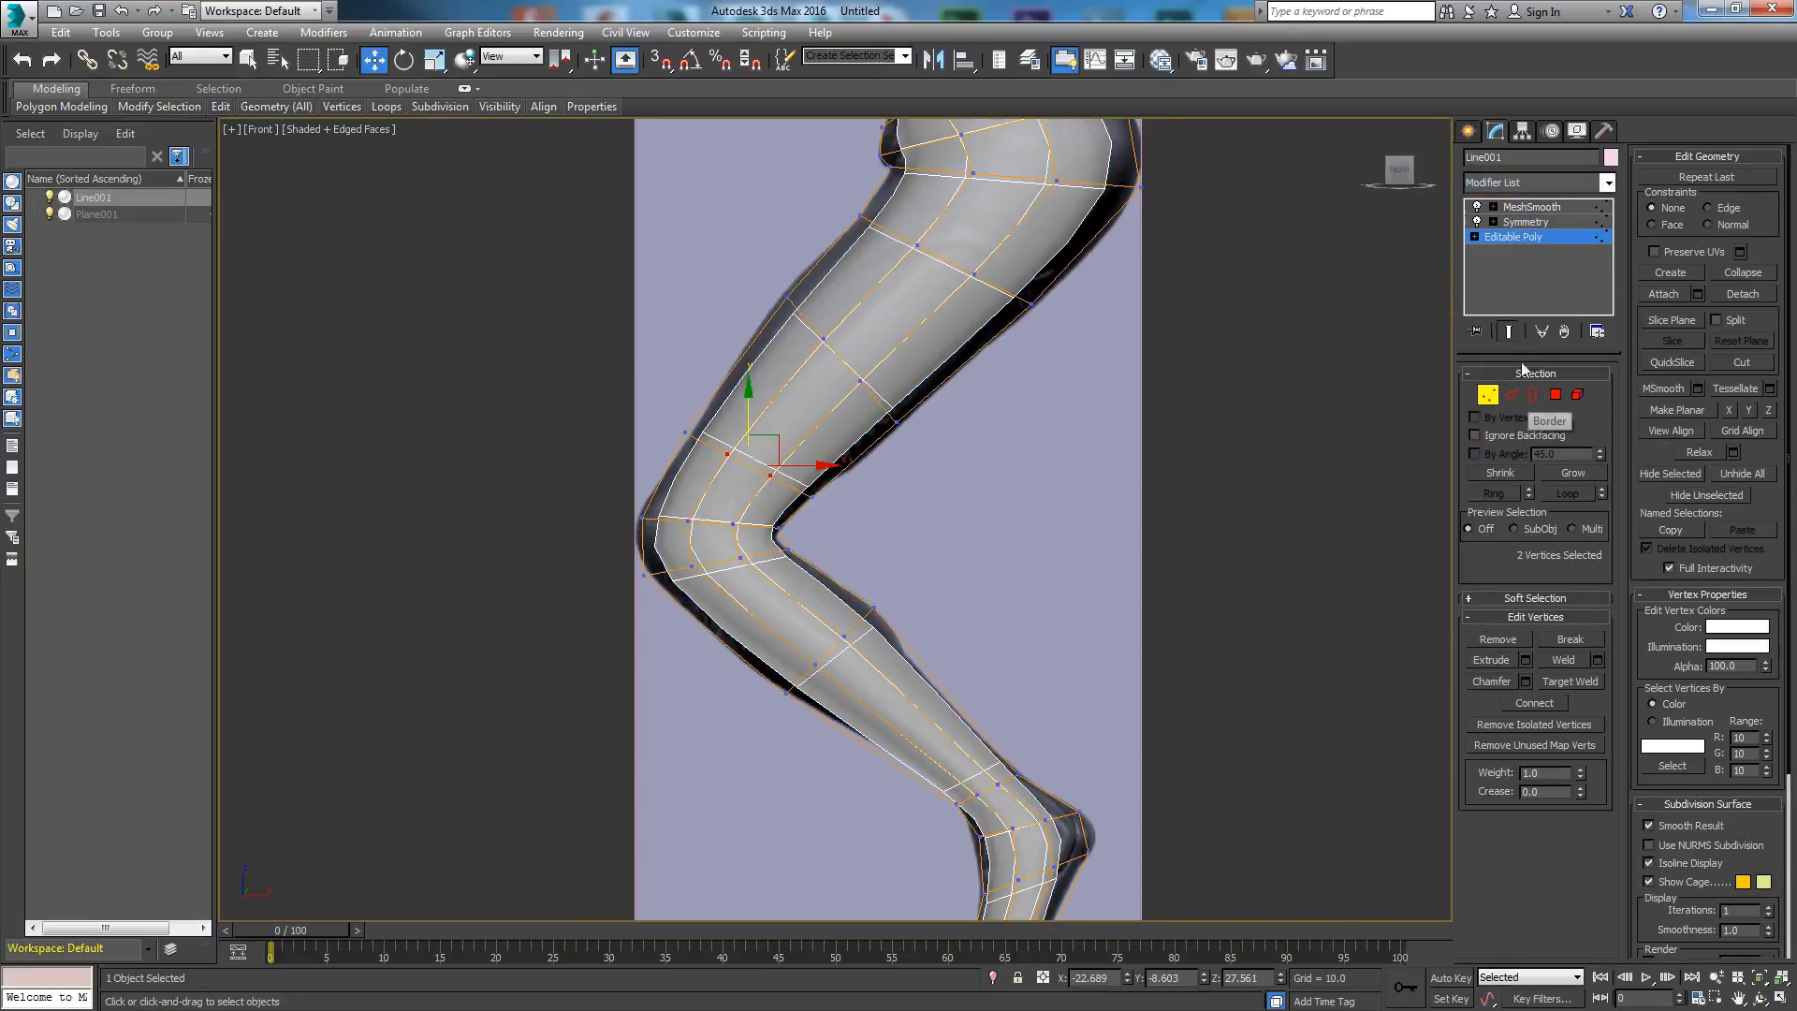
{"action": "left_click", "coordinate": [1507, 333]}
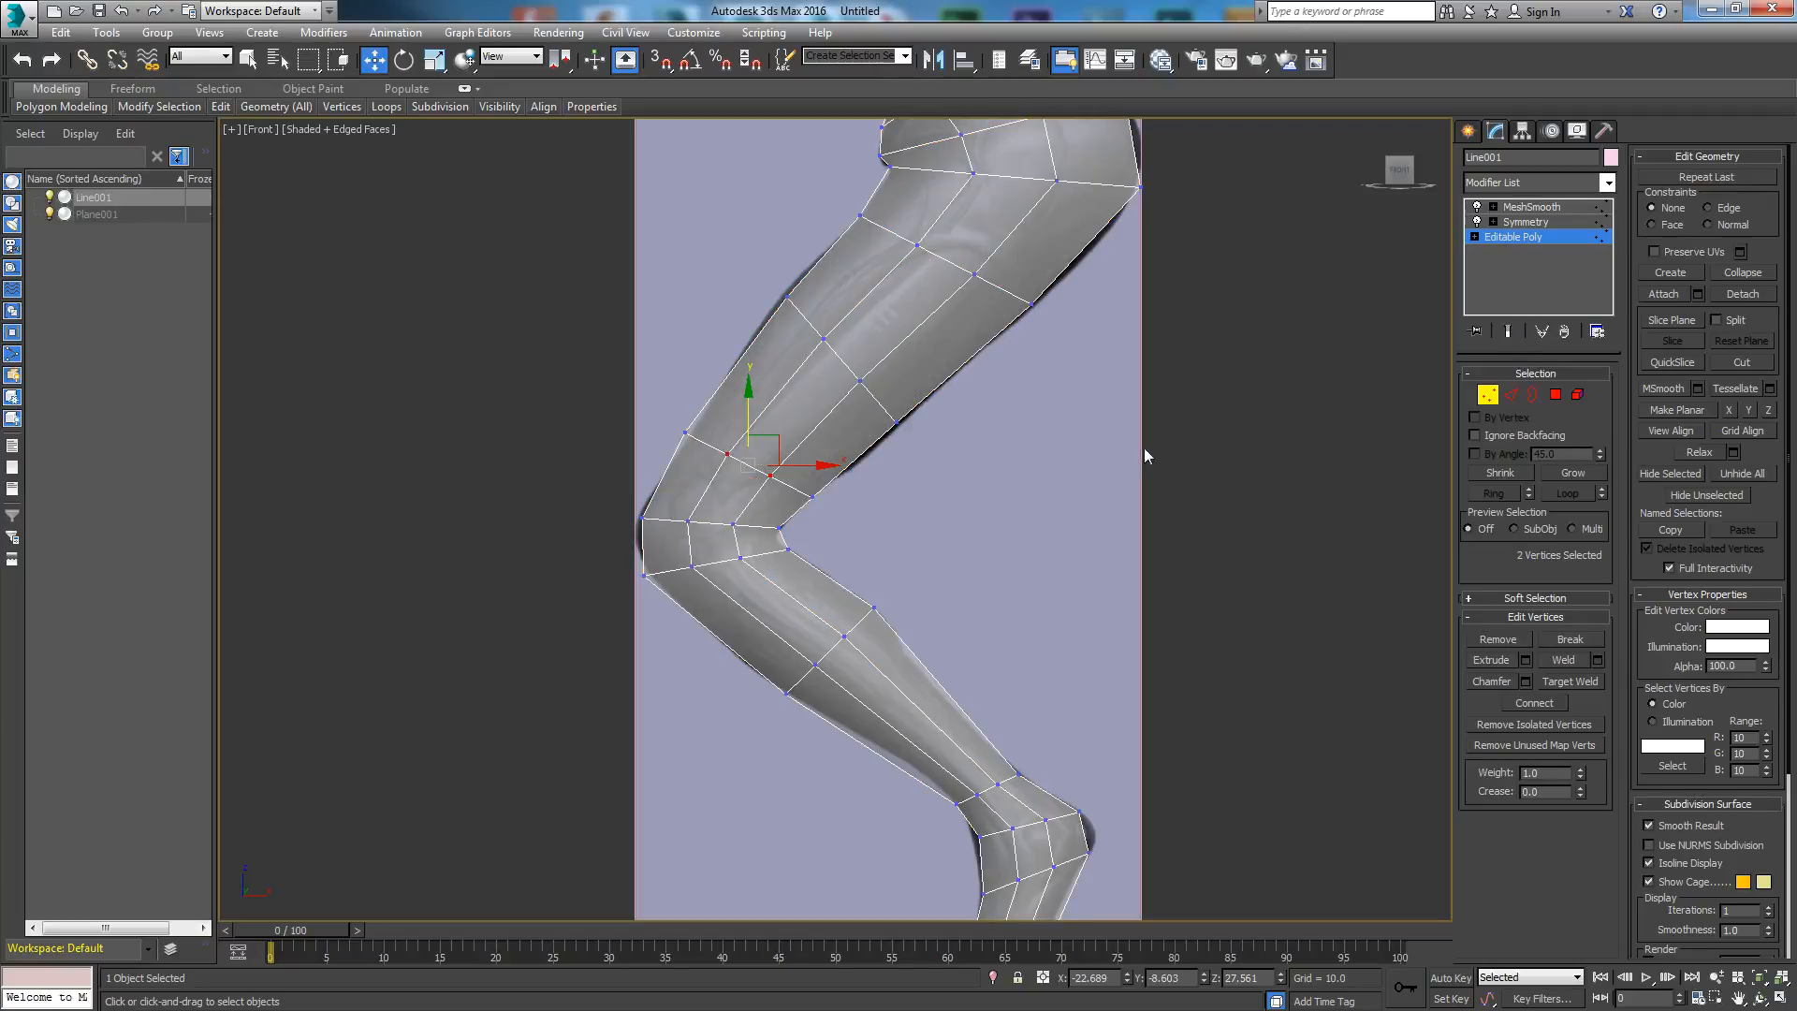
{"action": "middle_click_drag", "start_coordinate": [1284, 435], "coordinate": [1256, 468]}
{"action": "left_click", "coordinate": [868, 454]}
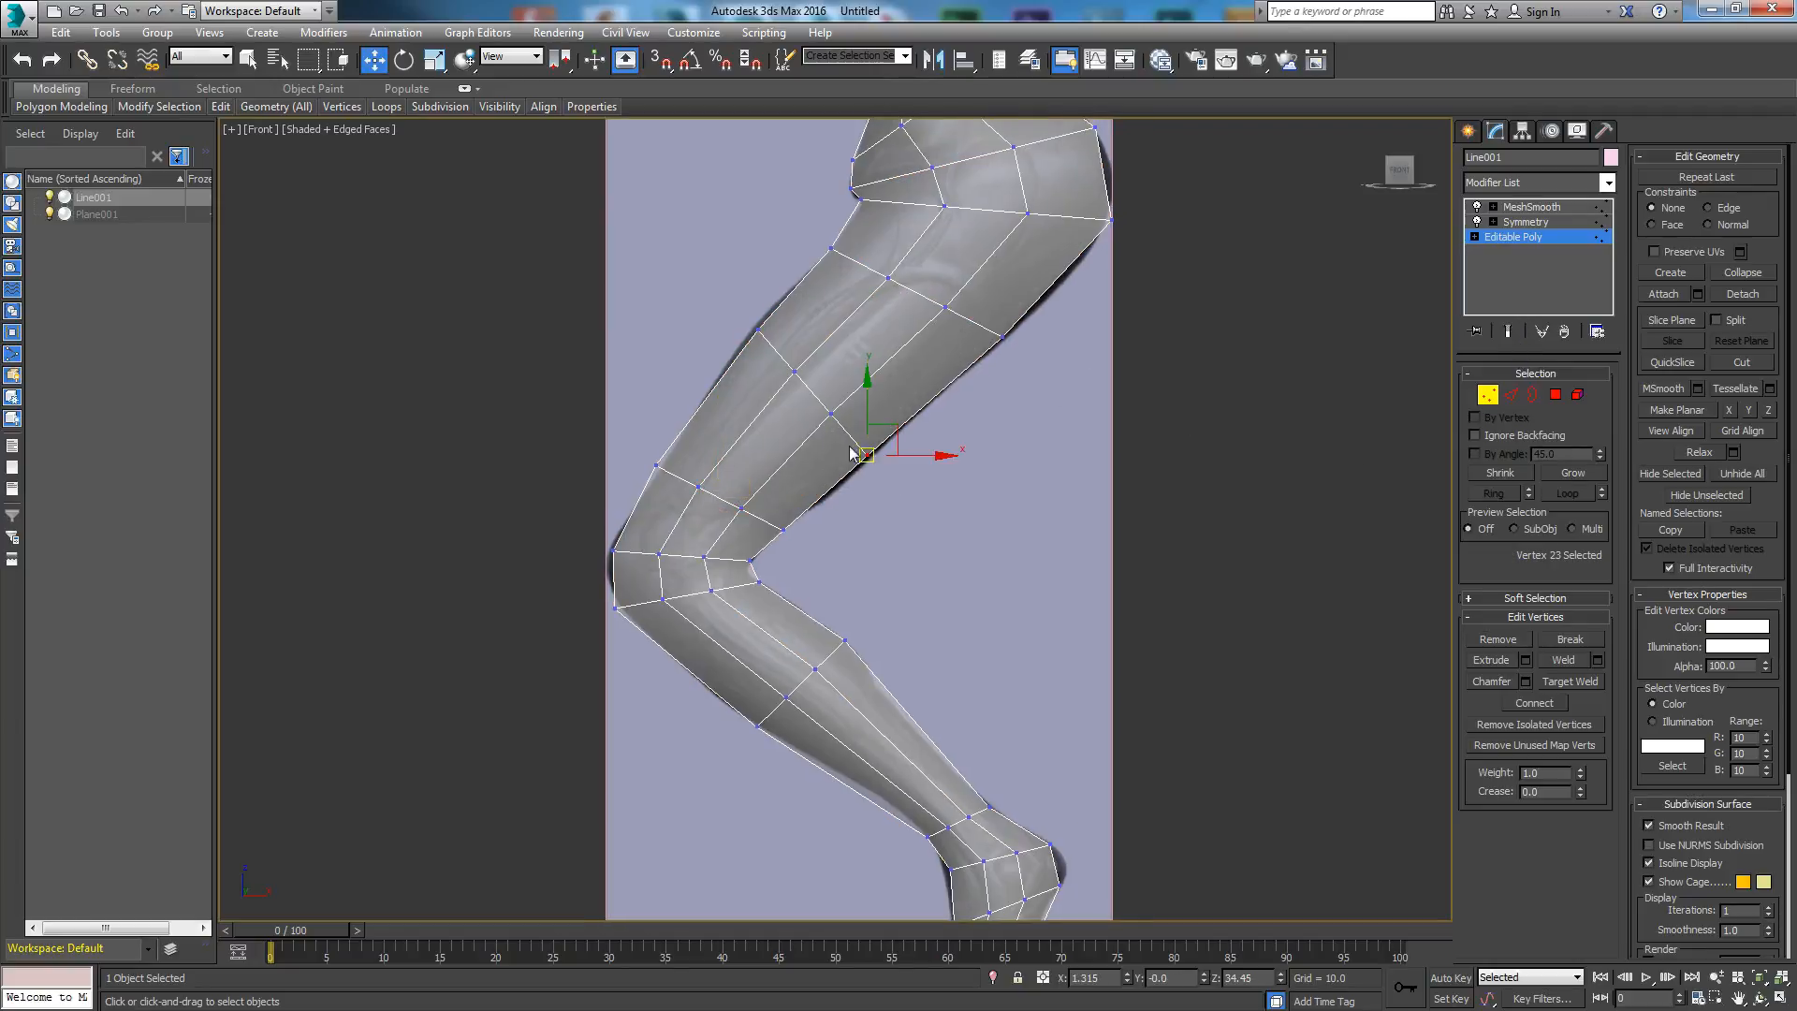
{"action": "left_click_drag", "start_coordinate": [894, 428], "coordinate": [840, 420]}
{"action": "left_click", "coordinate": [829, 415]}
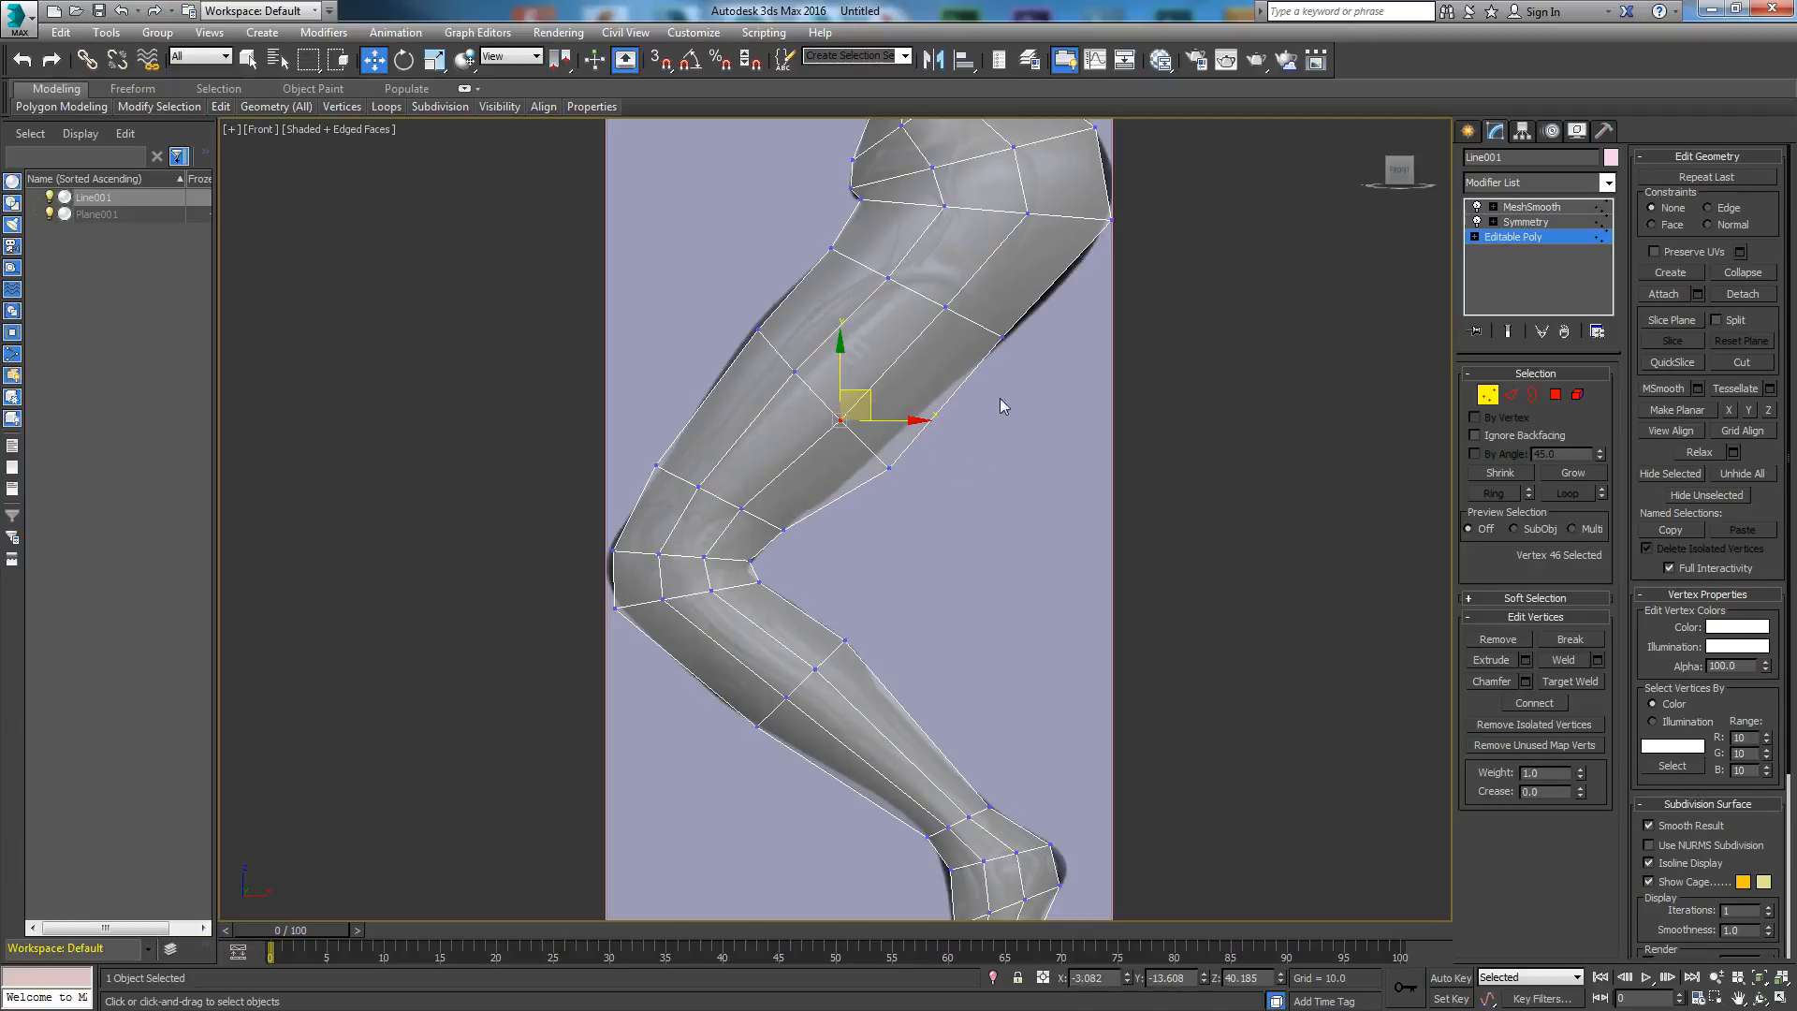
Step: Show the smoothed end result and pull the thigh's front and rear outline vertices outward to match the reference image
{"action": "left_click", "coordinate": [1506, 333]}
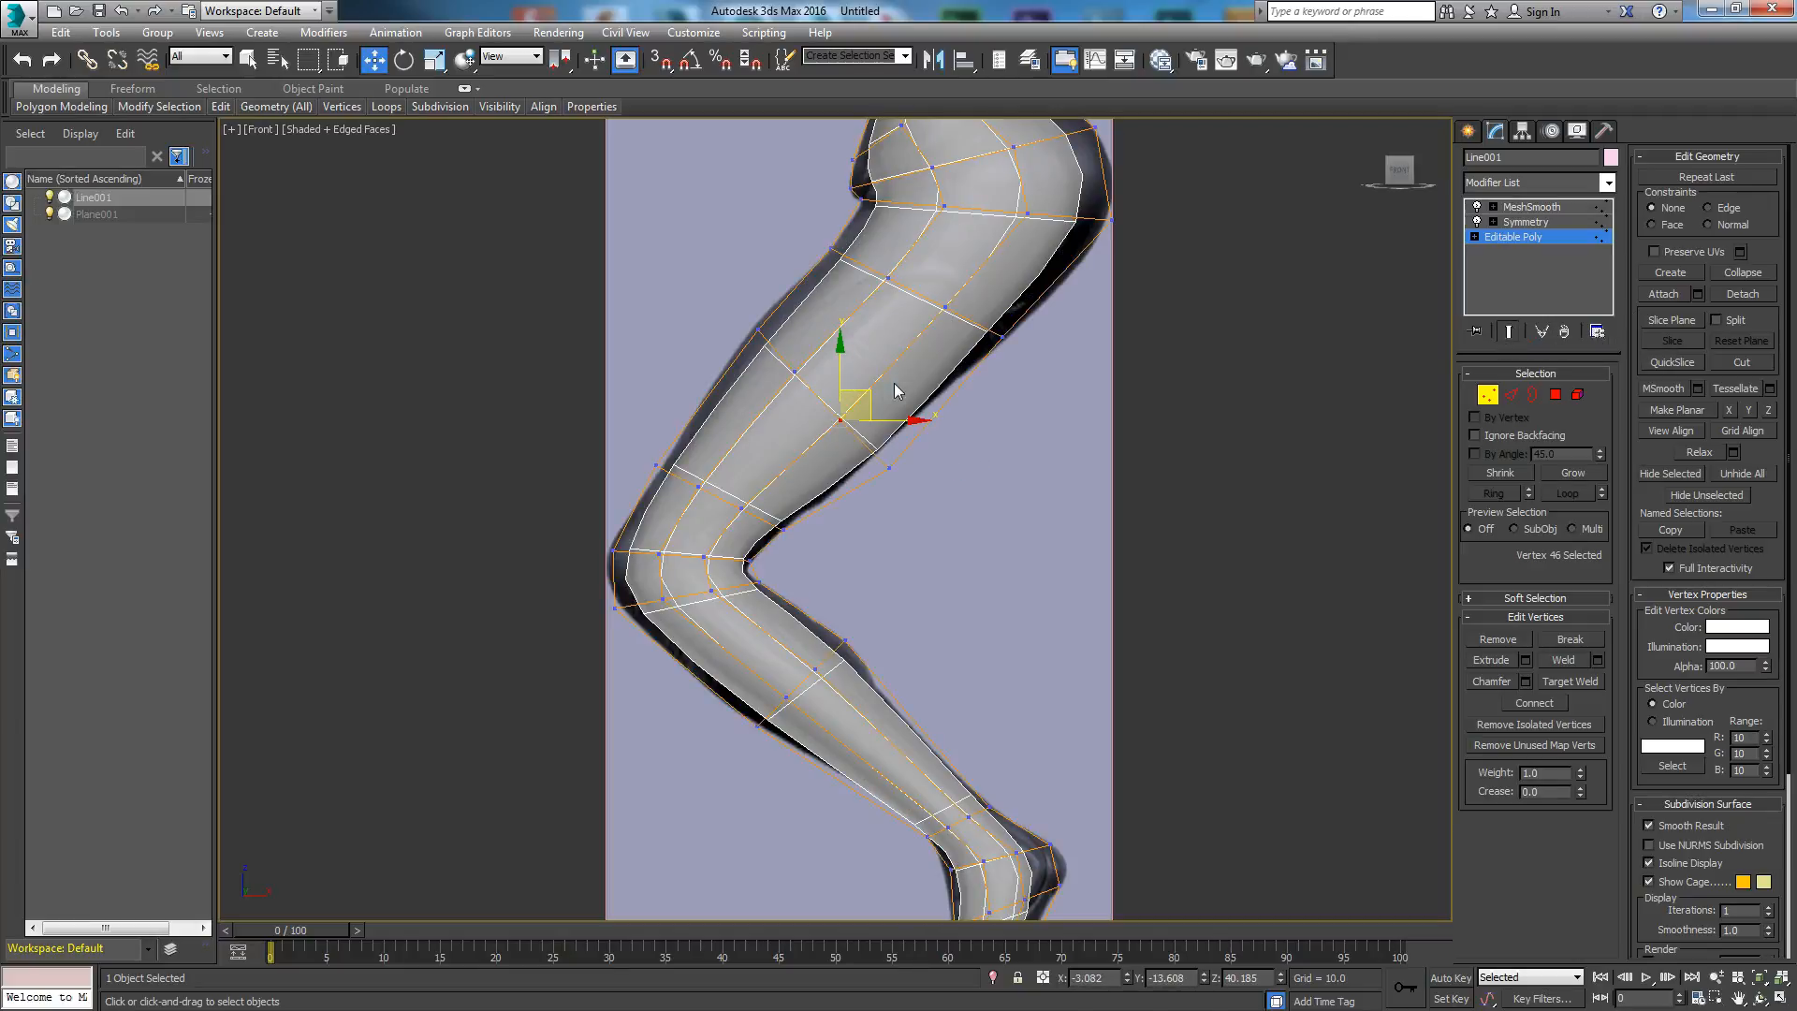
{"action": "left_click", "coordinate": [996, 334]}
{"action": "left_click_drag", "start_coordinate": [995, 334], "coordinate": [1027, 348]}
{"action": "left_click_drag", "start_coordinate": [780, 530], "coordinate": [797, 537]}
{"action": "left_click", "coordinate": [759, 331]}
{"action": "left_click_drag", "start_coordinate": [759, 331], "coordinate": [731, 308]}
{"action": "left_click", "coordinate": [833, 246]}
{"action": "left_click_drag", "start_coordinate": [832, 246], "coordinate": [811, 239]}
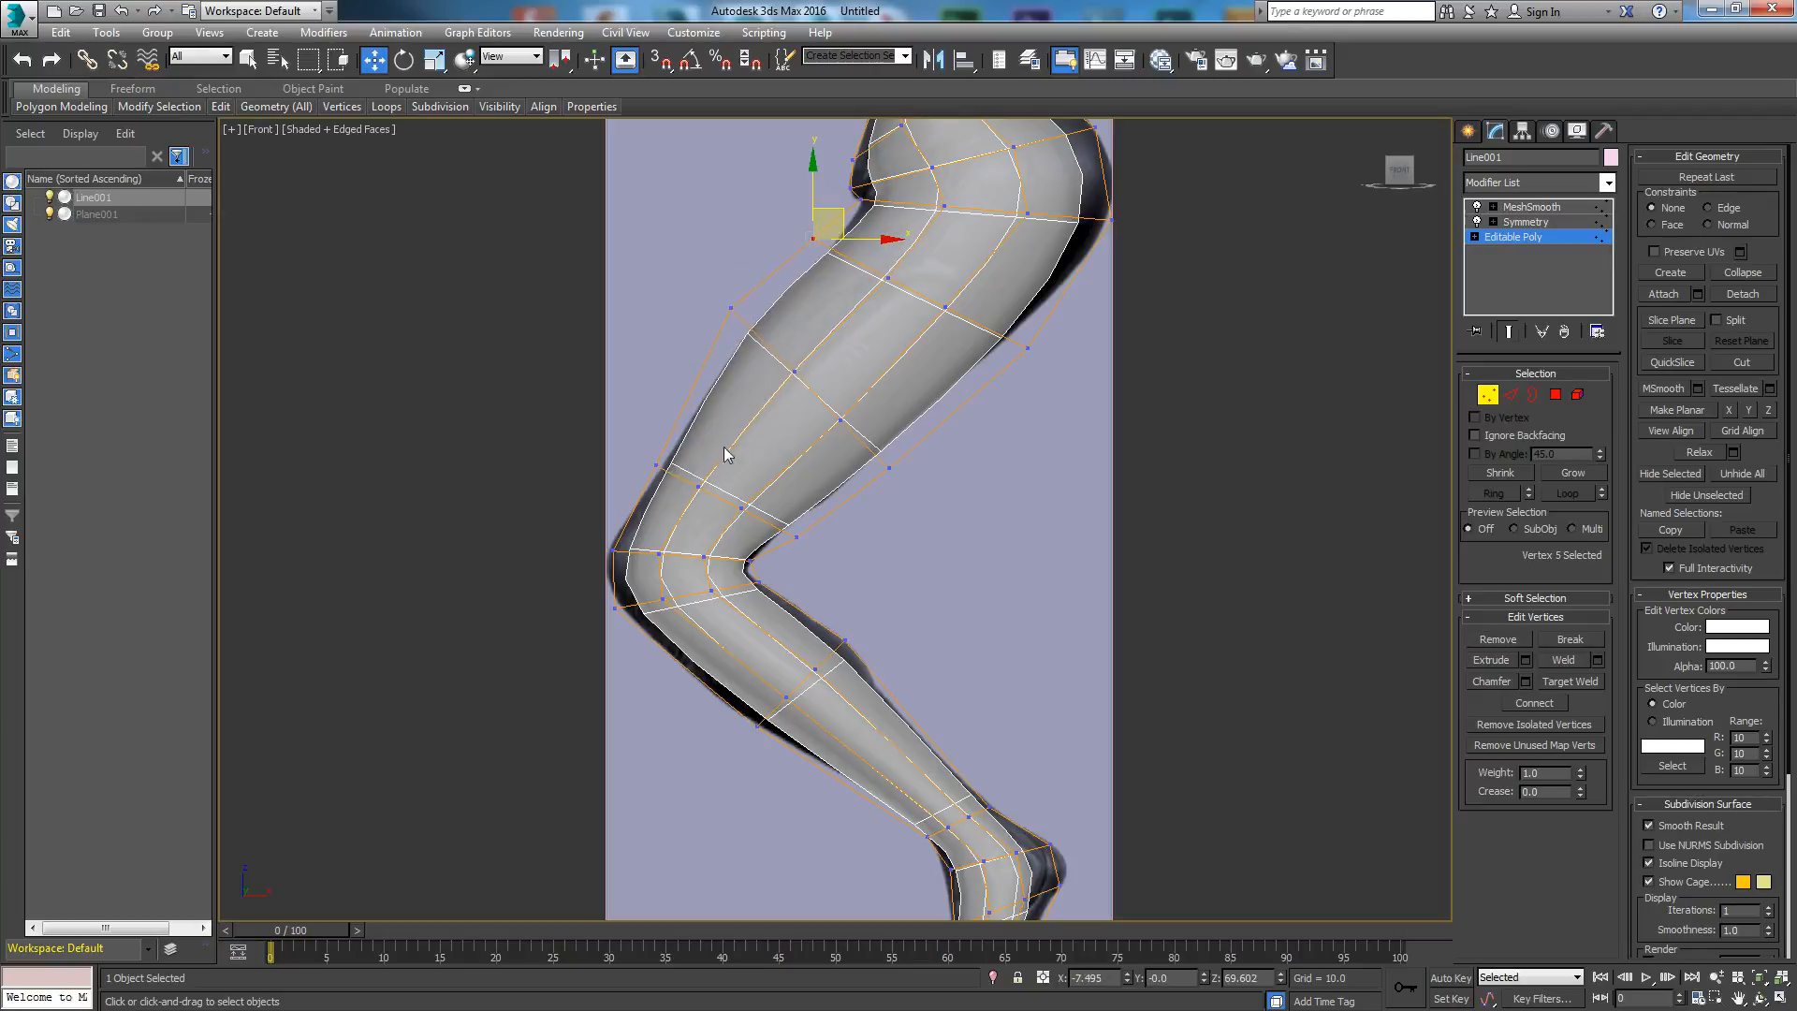
{"action": "left_click_drag", "start_coordinate": [656, 466], "coordinate": [646, 462]}
Step: Adjust the outline vertices around the knee and upper shin so the smoothed mesh follows the reference image
{"action": "middle_click_drag", "start_coordinate": [614, 655], "coordinate": [751, 514]}
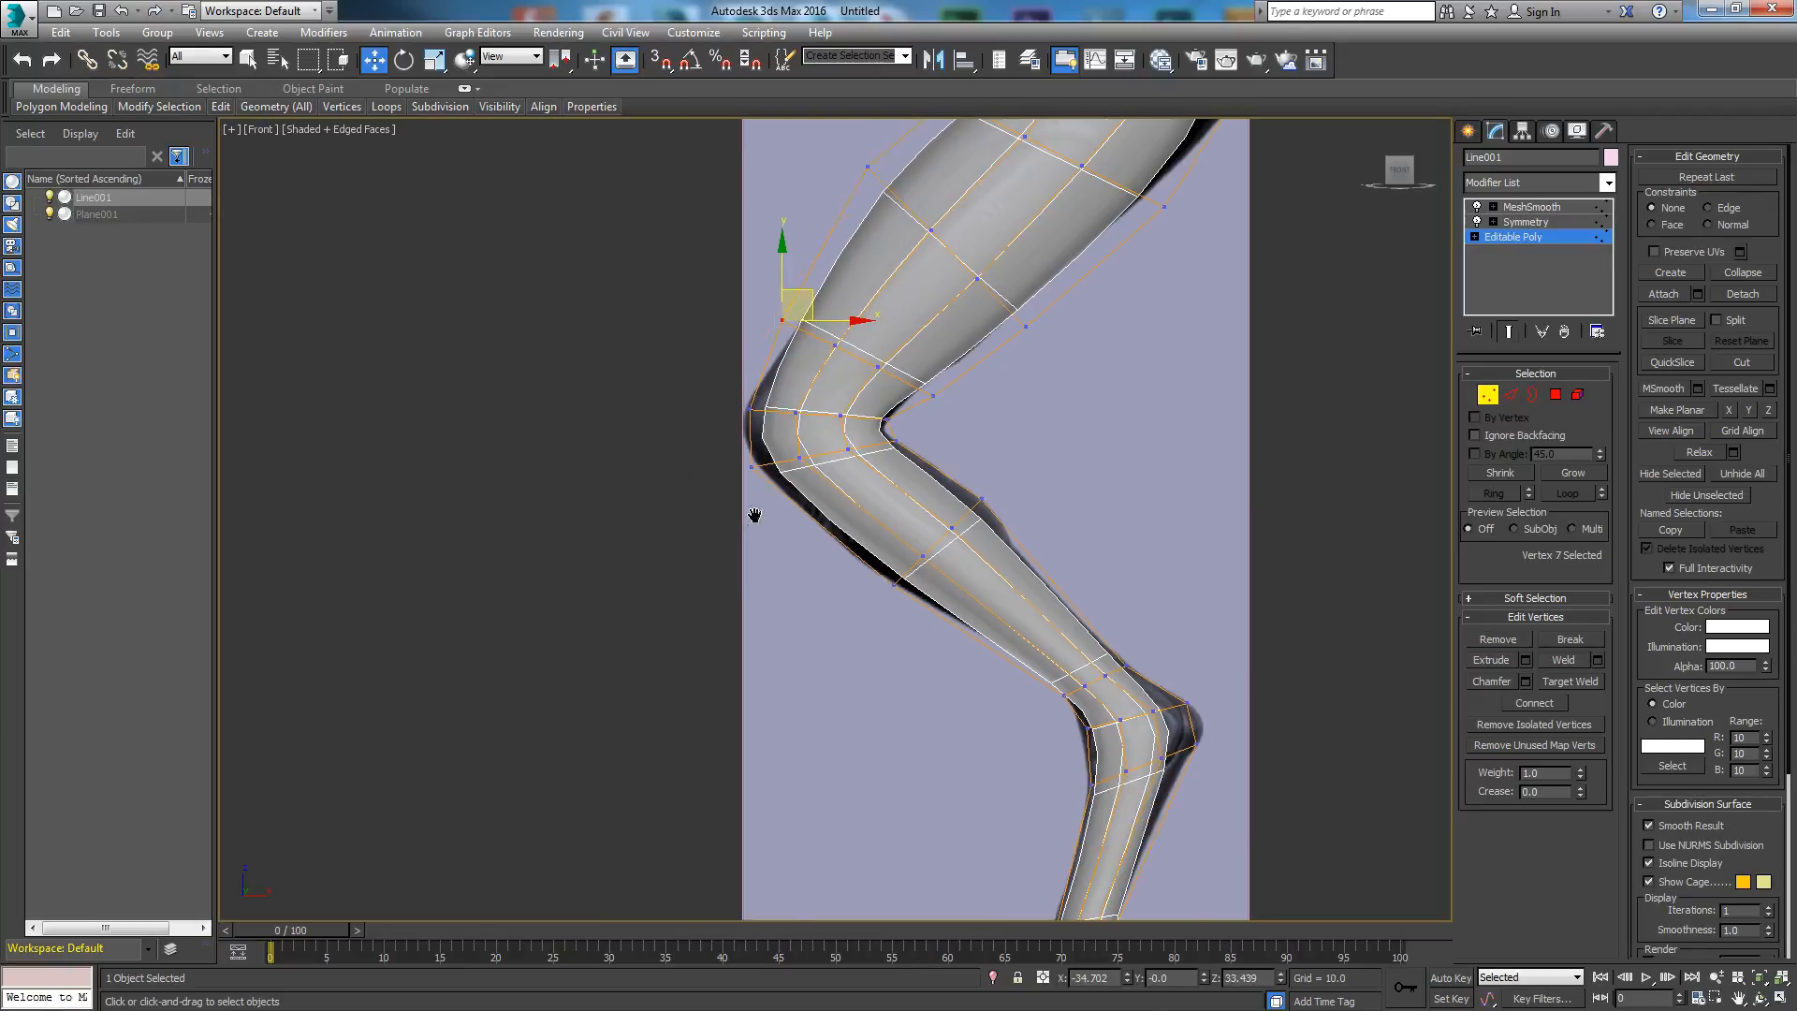
{"action": "left_click", "coordinate": [754, 413]}
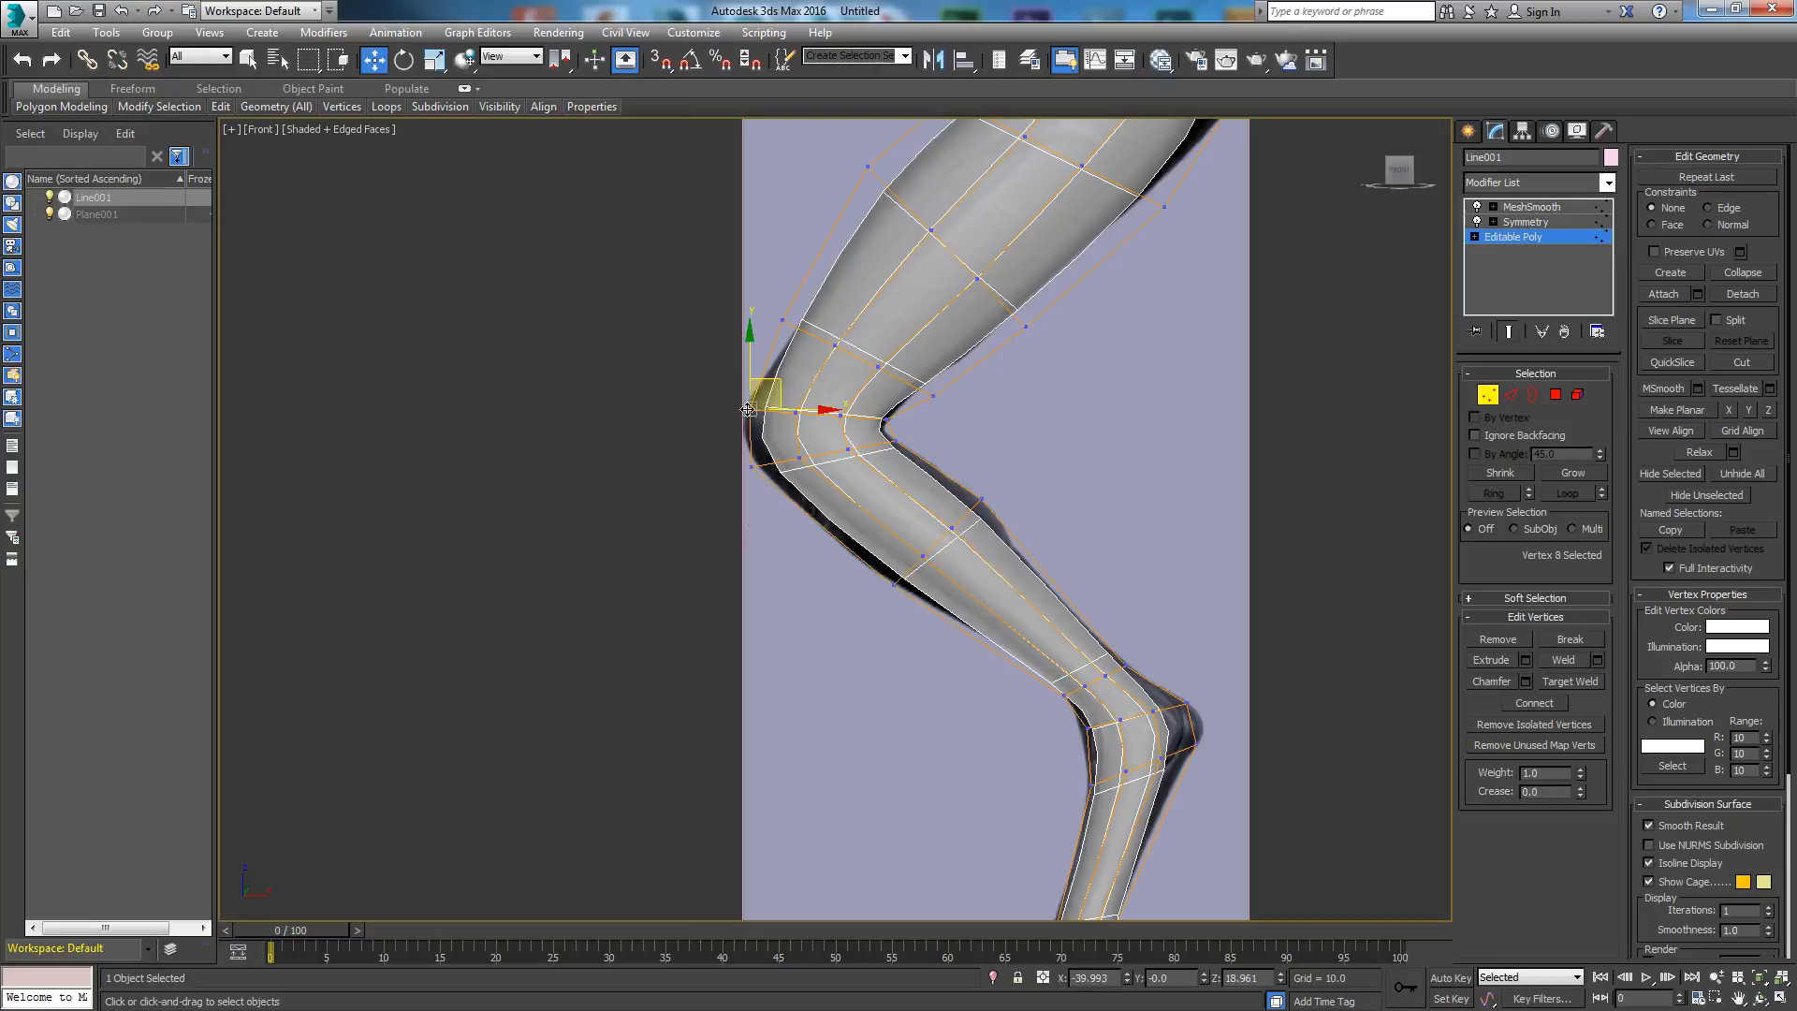
{"action": "left_click_drag", "start_coordinate": [754, 412], "coordinate": [748, 493]}
{"action": "left_click", "coordinate": [751, 466]}
{"action": "left_click", "coordinate": [892, 585]}
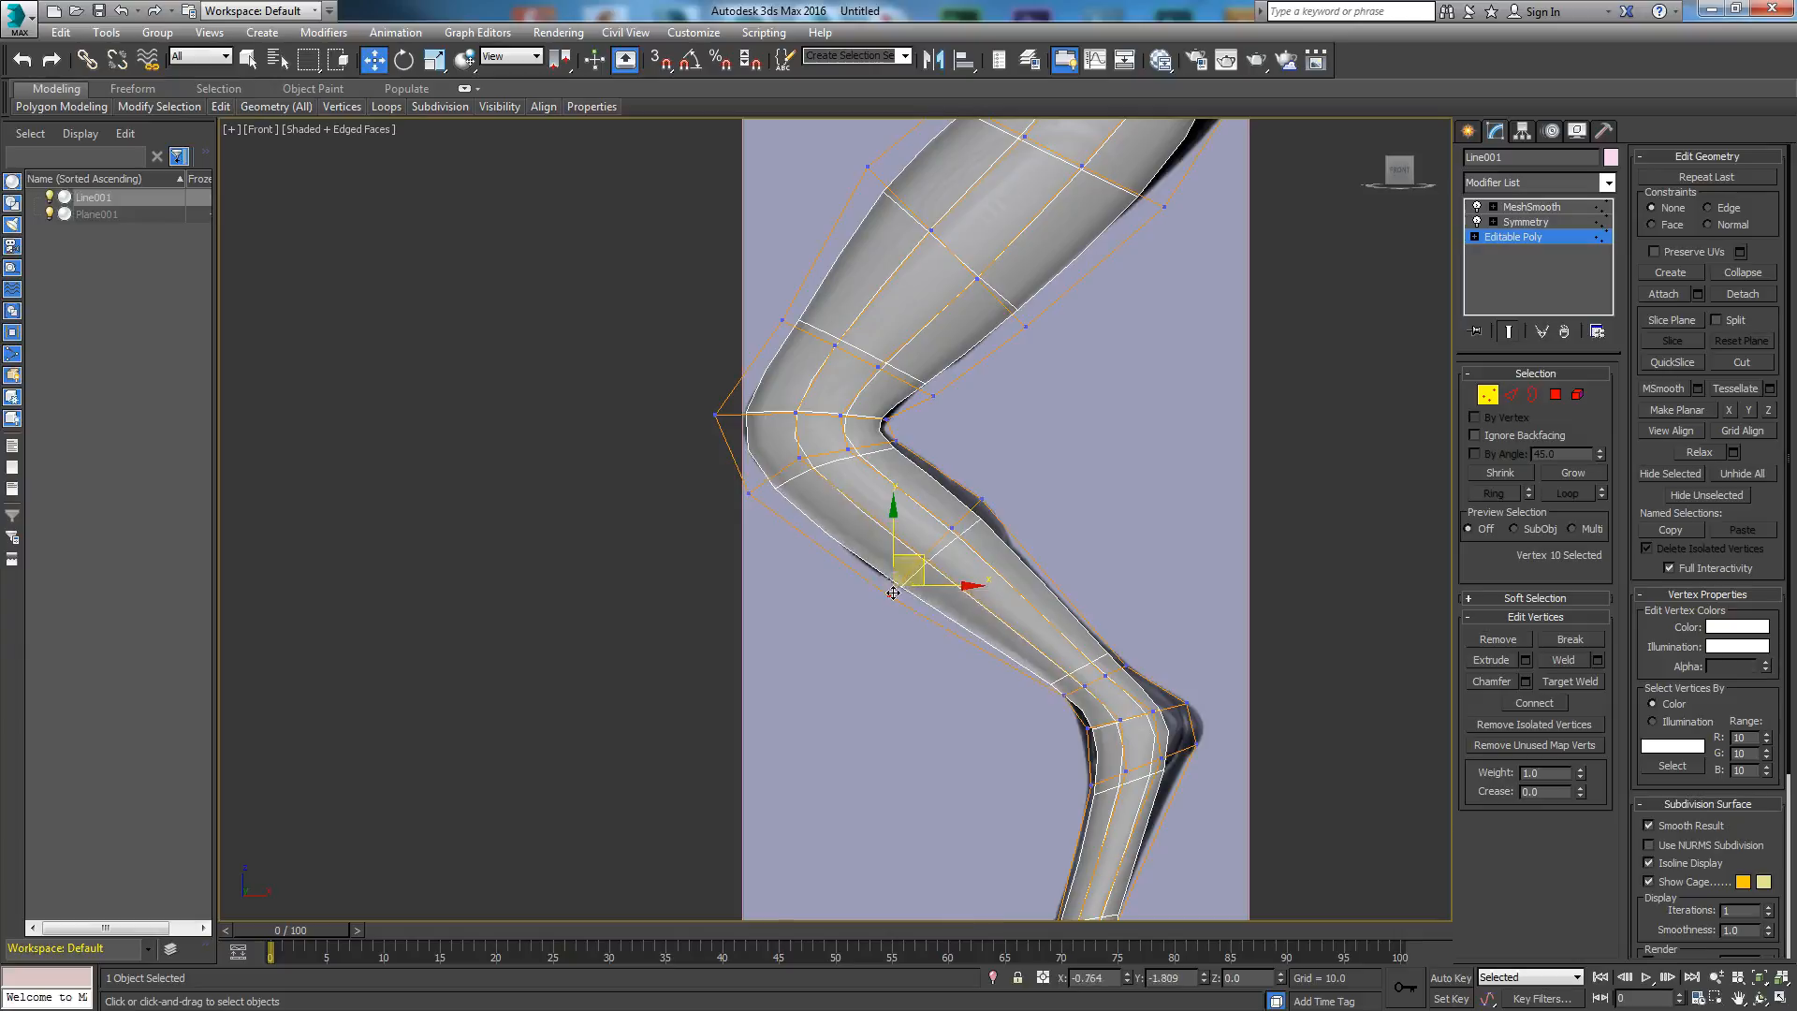
{"action": "left_click_drag", "start_coordinate": [993, 485], "coordinate": [1001, 479]}
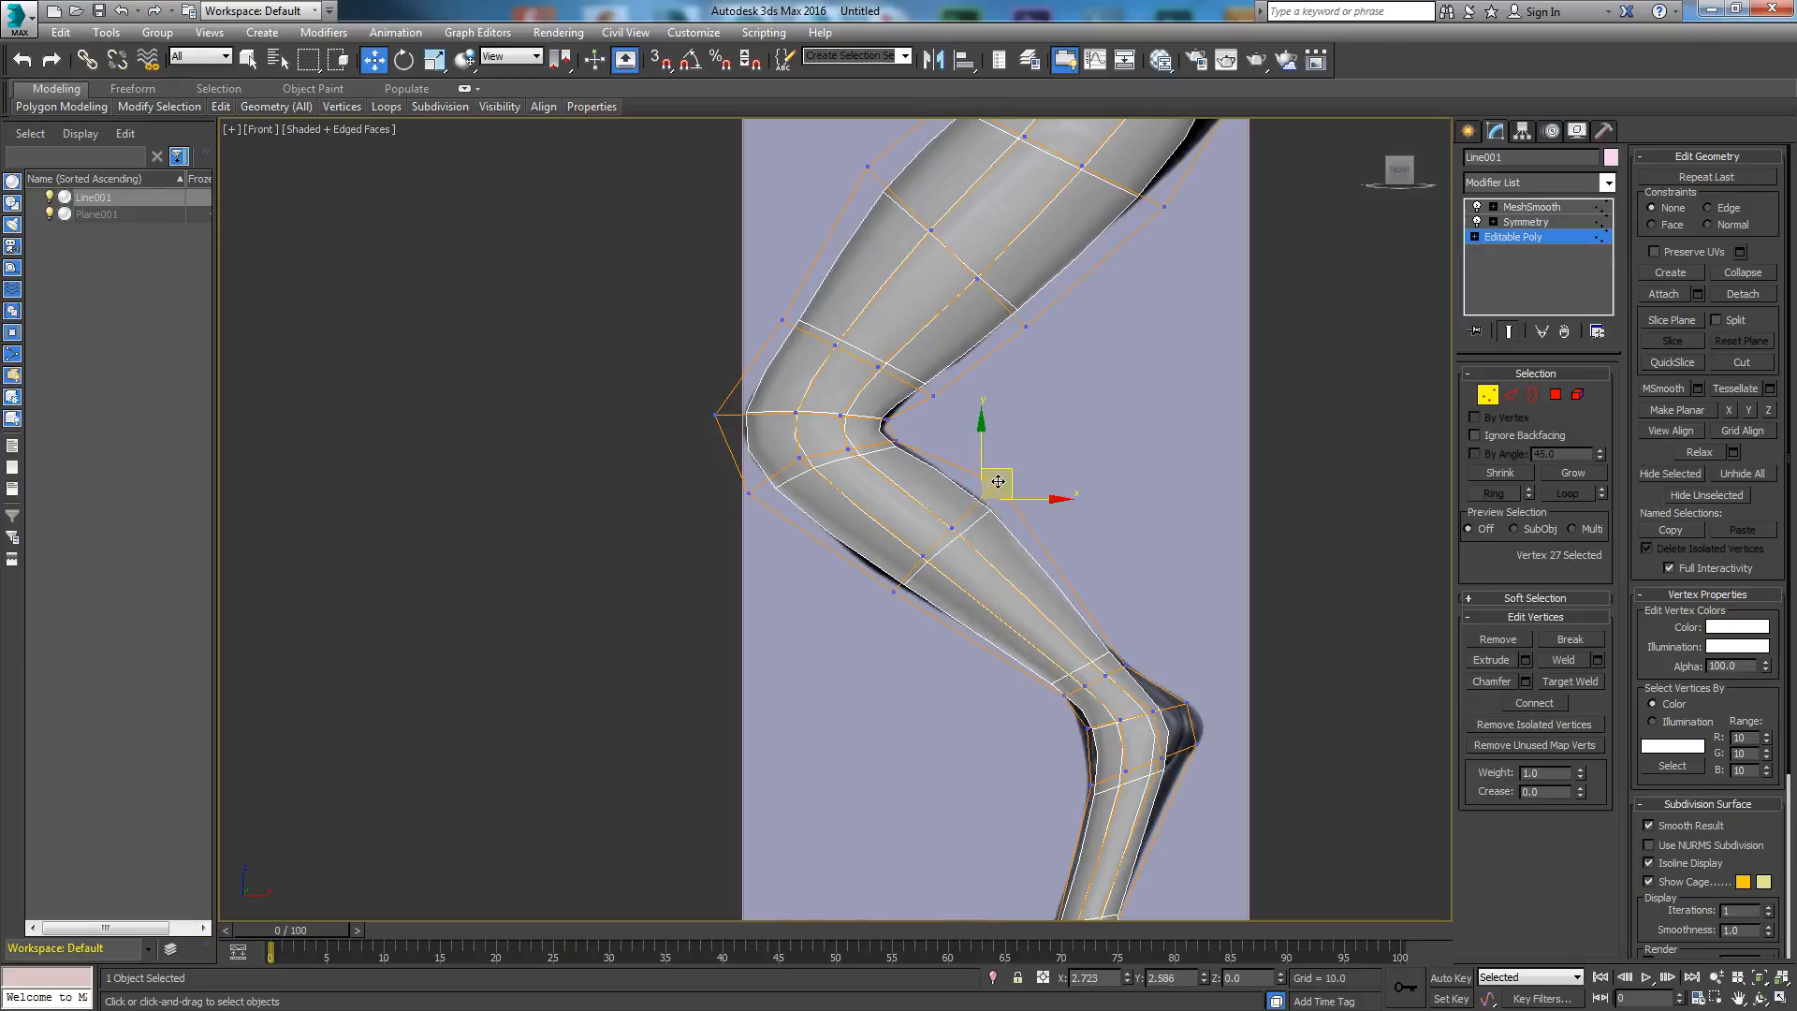
{"action": "left_click", "coordinate": [897, 441]}
{"action": "left_click_drag", "start_coordinate": [898, 441], "coordinate": [903, 439]}
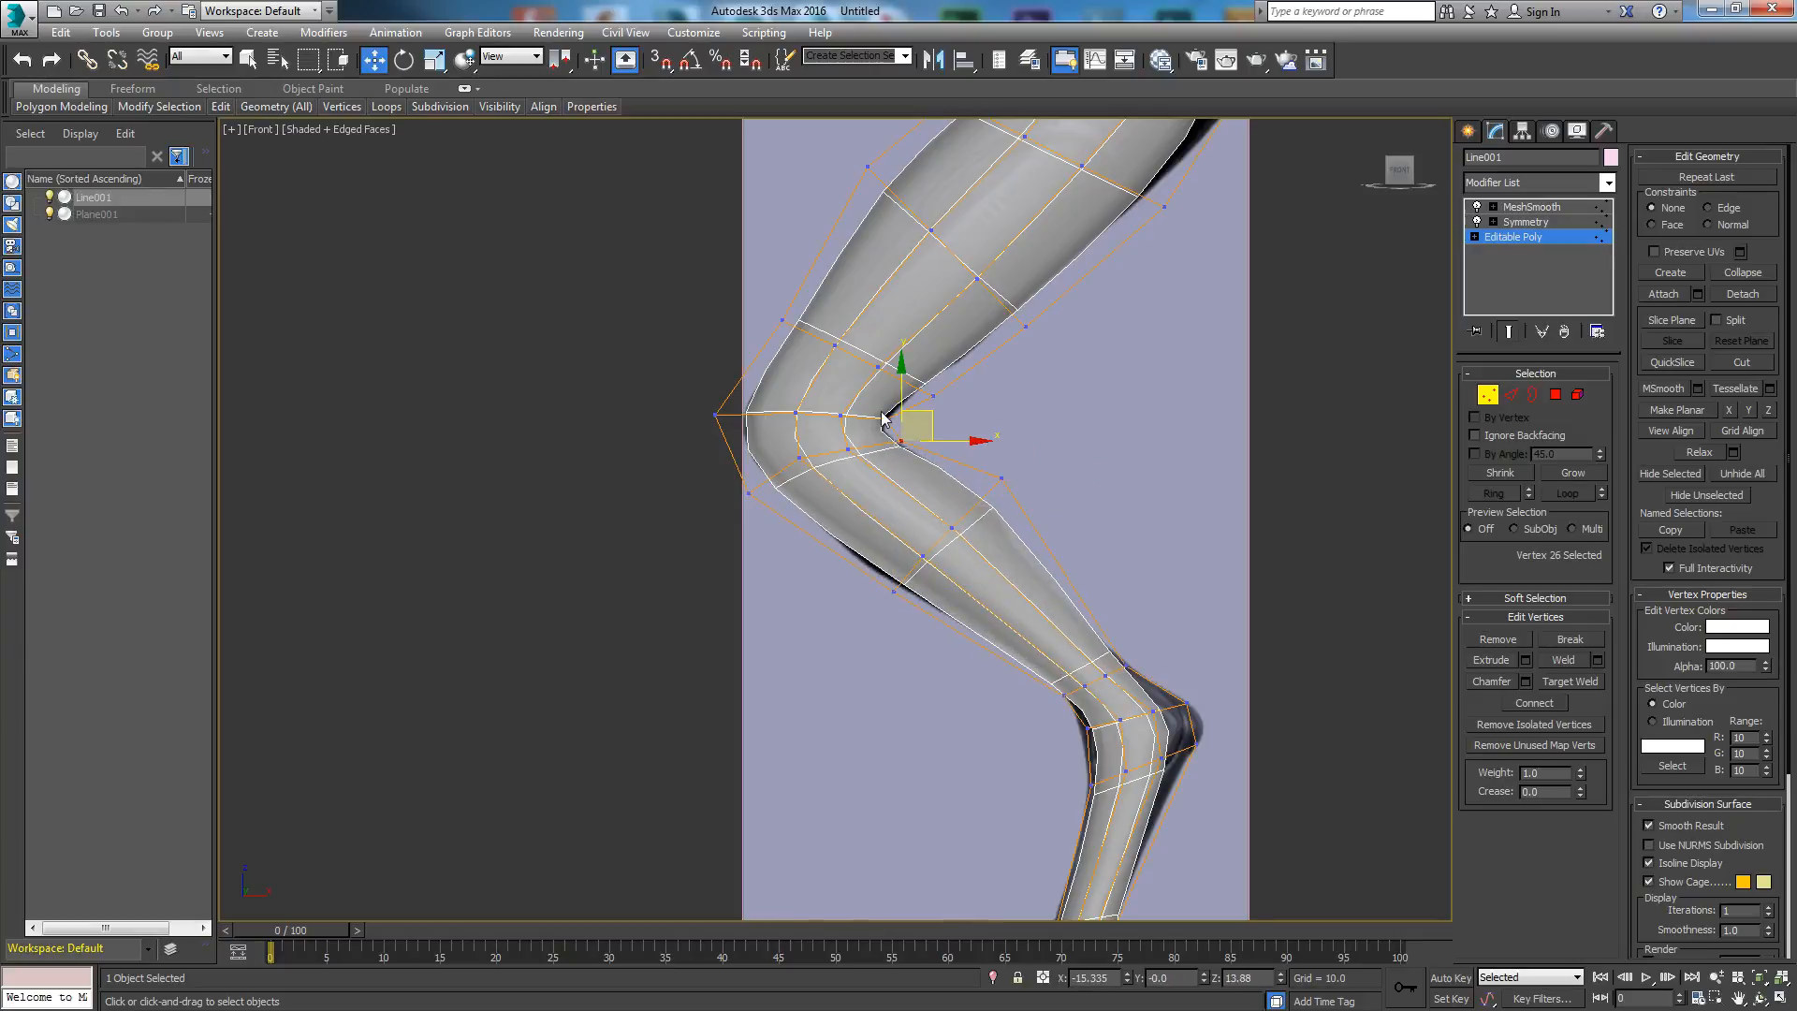
{"action": "left_click", "coordinate": [887, 419]}
Step: Move the outline vertices around the ankle and down to the top of the foot to match the reference image
{"action": "middle_click_drag", "start_coordinate": [1124, 658], "coordinate": [969, 413]}
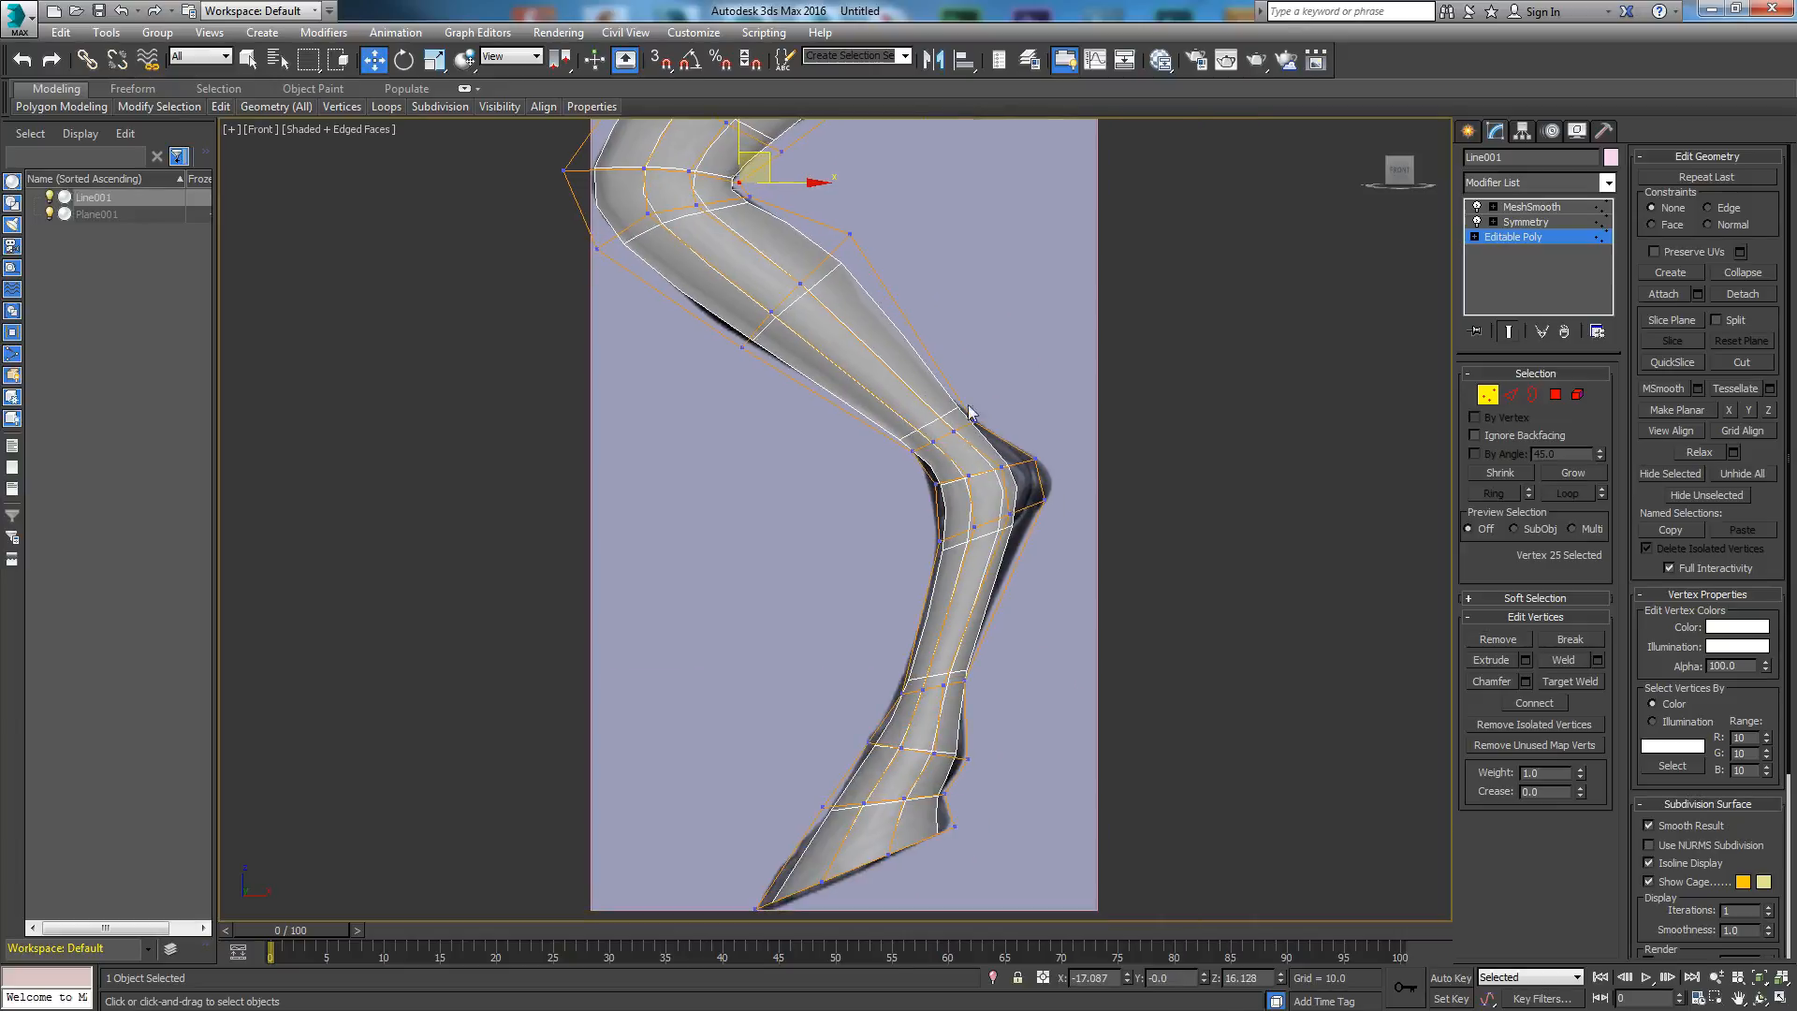
{"action": "left_click", "coordinate": [973, 420]}
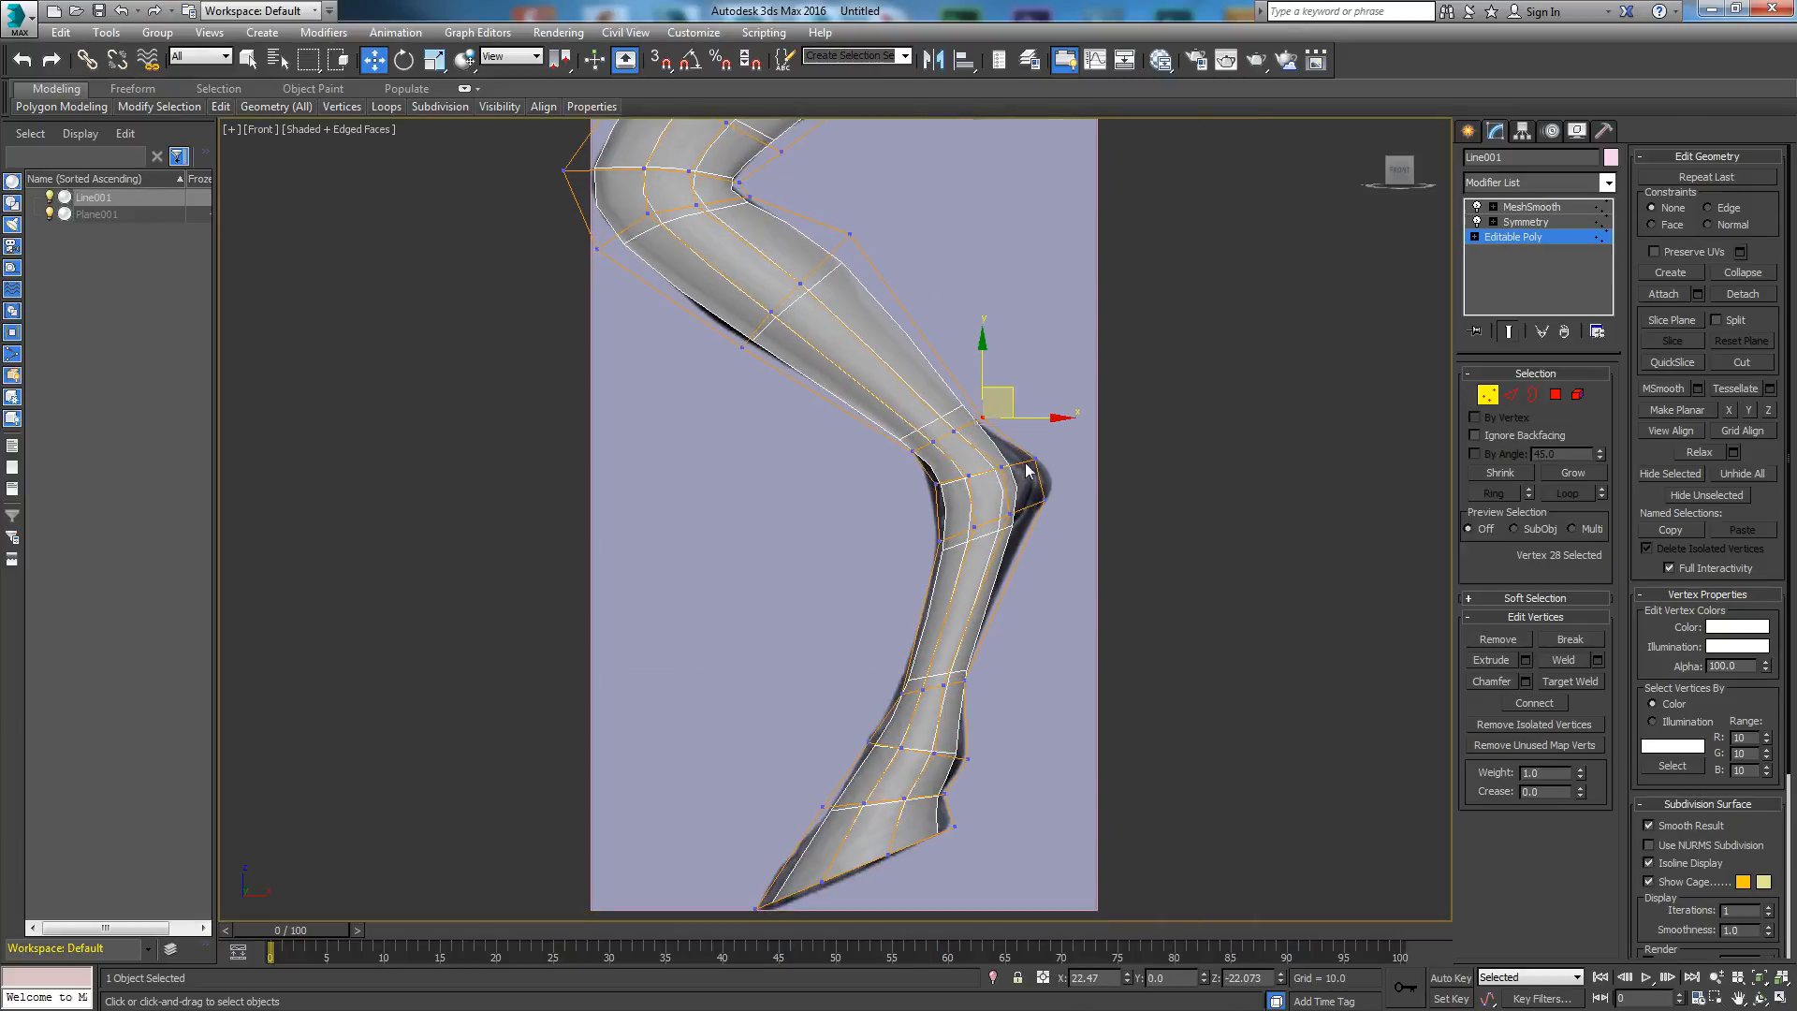
{"action": "mouse_move", "coordinate": [1071, 480]}
{"action": "left_mouse_down"}
{"action": "mouse_move", "coordinate": [1066, 445]}
{"action": "mouse_move", "coordinate": [1075, 479]}
{"action": "left_mouse_up"}
{"action": "left_click_drag", "start_coordinate": [934, 485], "coordinate": [926, 541]}
{"action": "left_click", "coordinate": [941, 540]}
{"action": "left_click_drag", "start_coordinate": [903, 693], "coordinate": [893, 685]}
{"action": "middle_click_drag", "start_coordinate": [965, 752], "coordinate": [953, 540]}
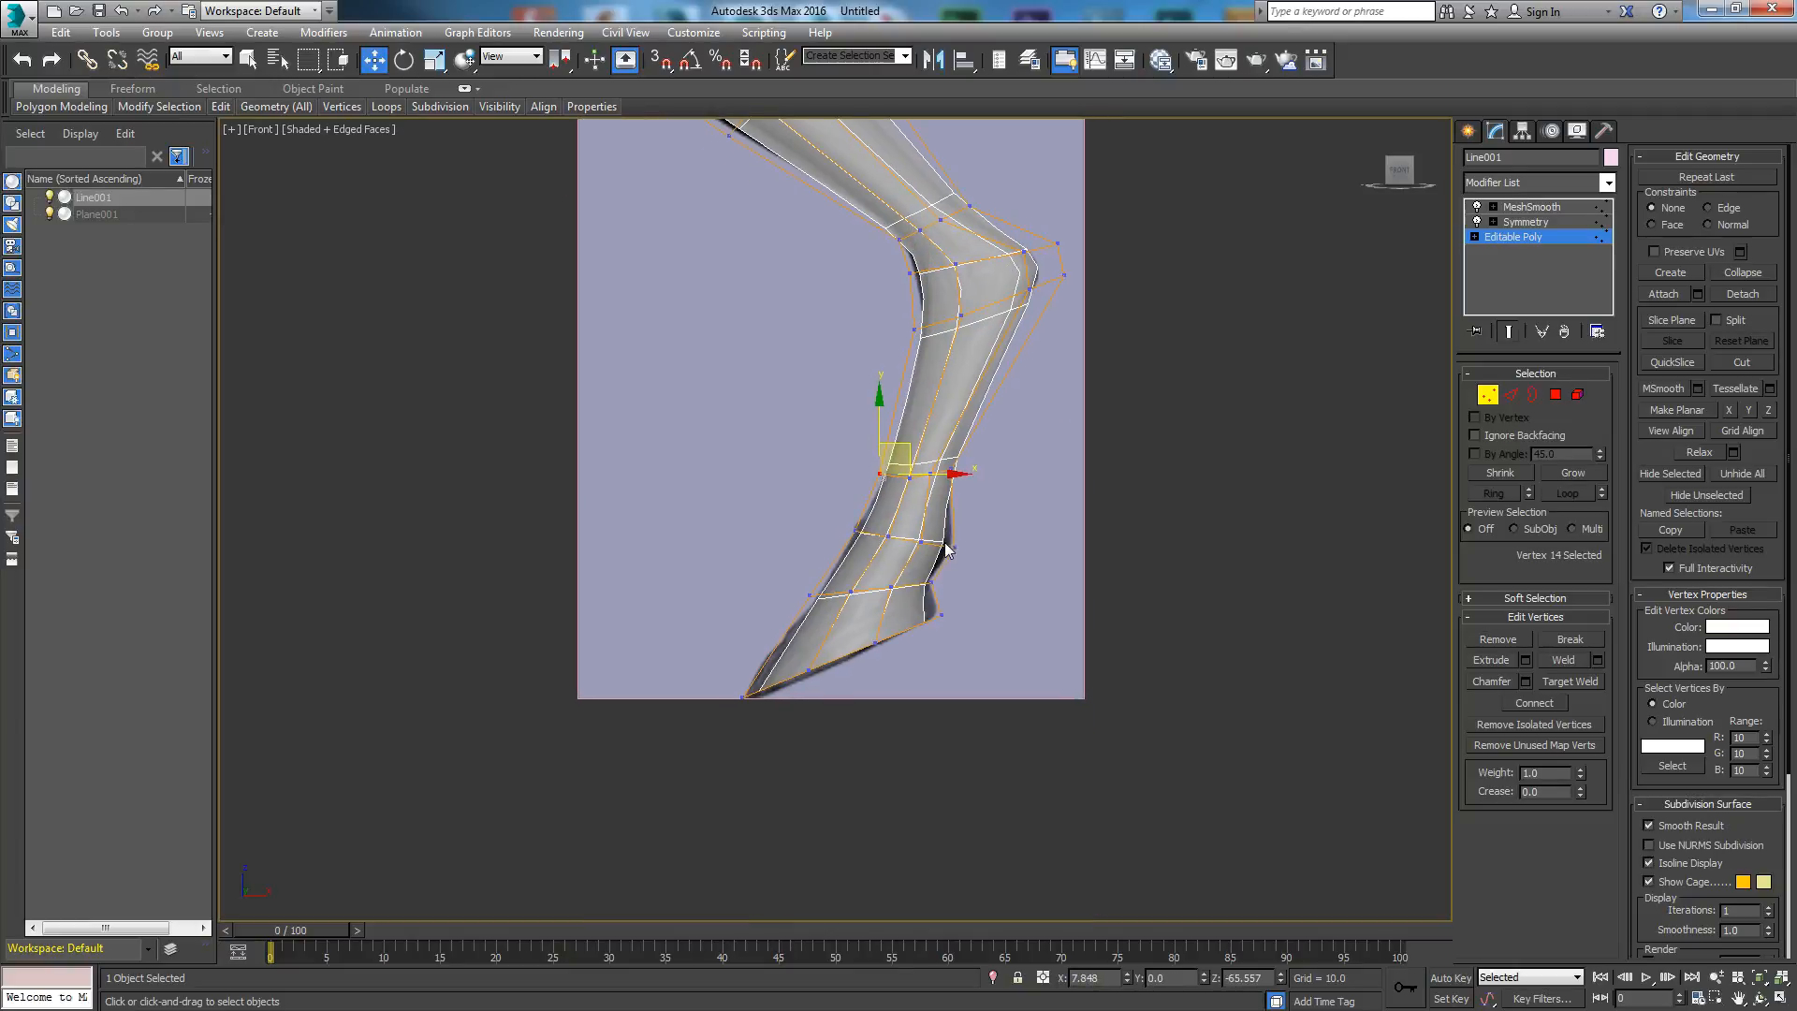
Step: Move the heel, front ankle and toe-tip vertices outward so the smoothed foot matches the reference image
{"action": "left_click", "coordinate": [946, 544]}
{"action": "left_click_drag", "start_coordinate": [947, 544], "coordinate": [973, 556]}
{"action": "left_click_drag", "start_coordinate": [857, 531], "coordinate": [844, 525]}
{"action": "left_click_drag", "start_coordinate": [778, 703], "coordinate": [746, 682]}
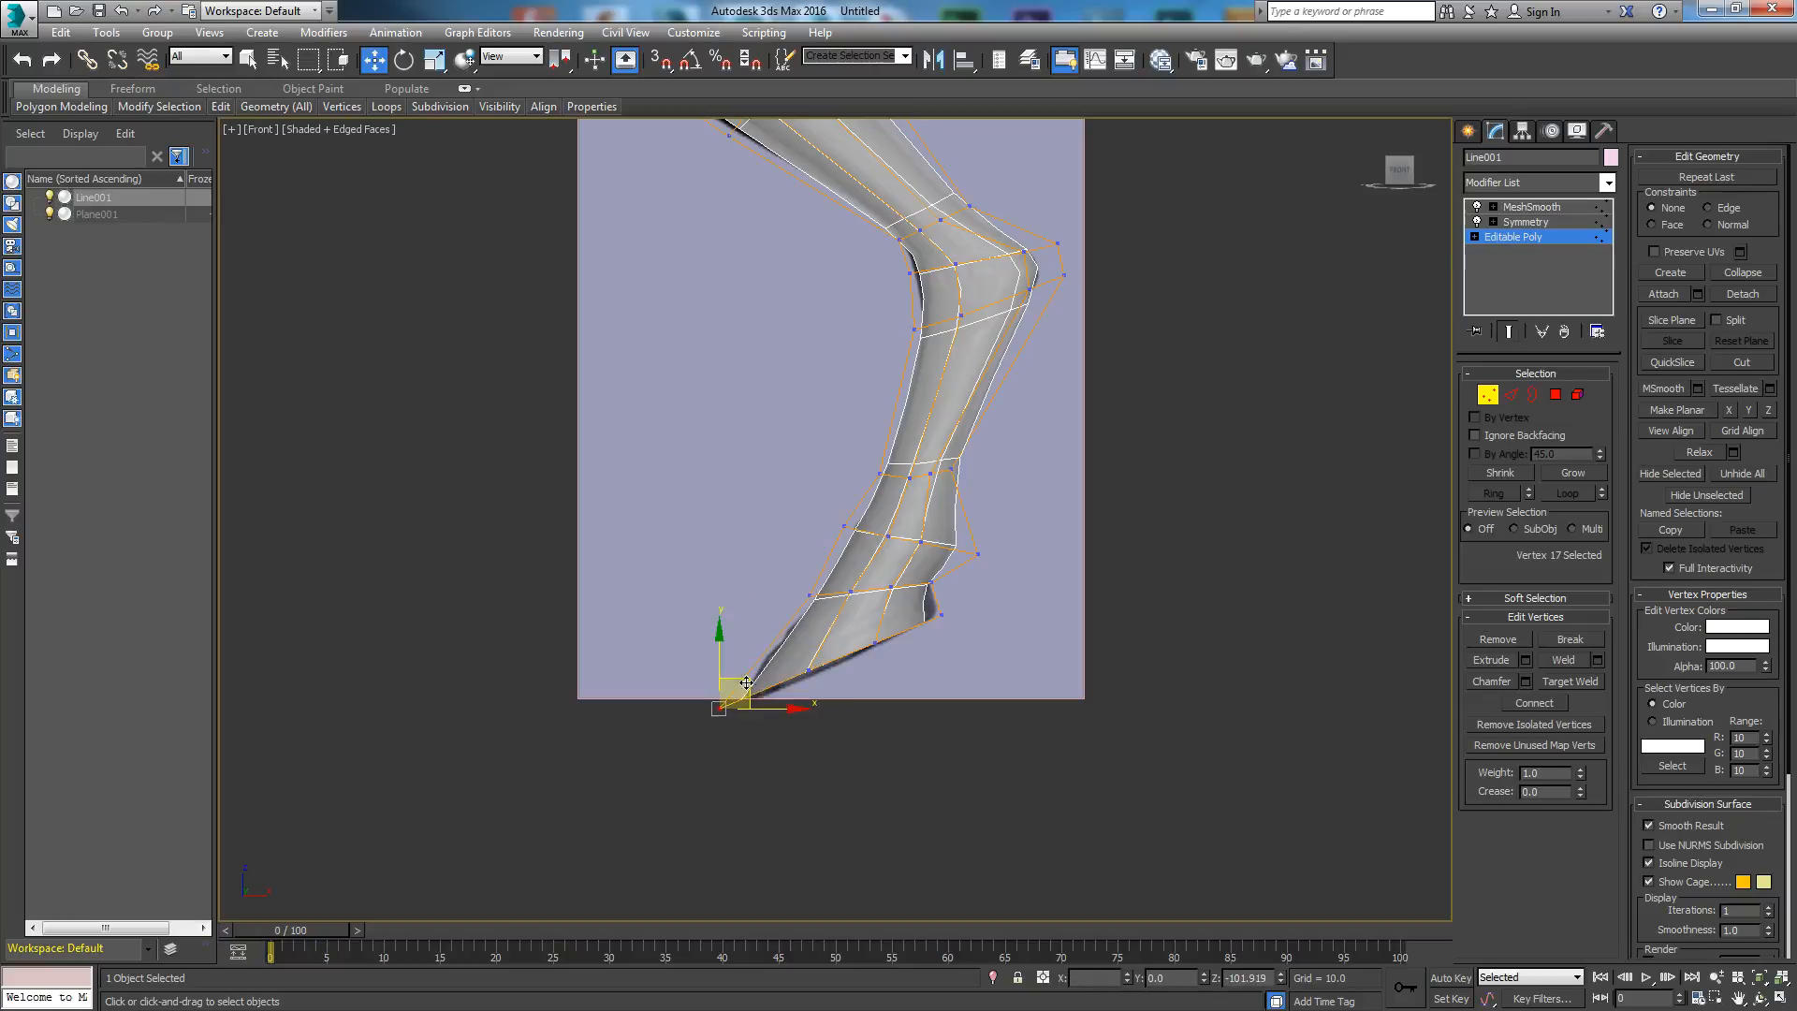
{"action": "mouse_move", "coordinate": [815, 593]}
{"action": "left_mouse_down"}
{"action": "mouse_move", "coordinate": [829, 608]}
{"action": "mouse_move", "coordinate": [818, 570]}
{"action": "left_mouse_up"}
{"action": "left_click_drag", "start_coordinate": [915, 608], "coordinate": [971, 564]}
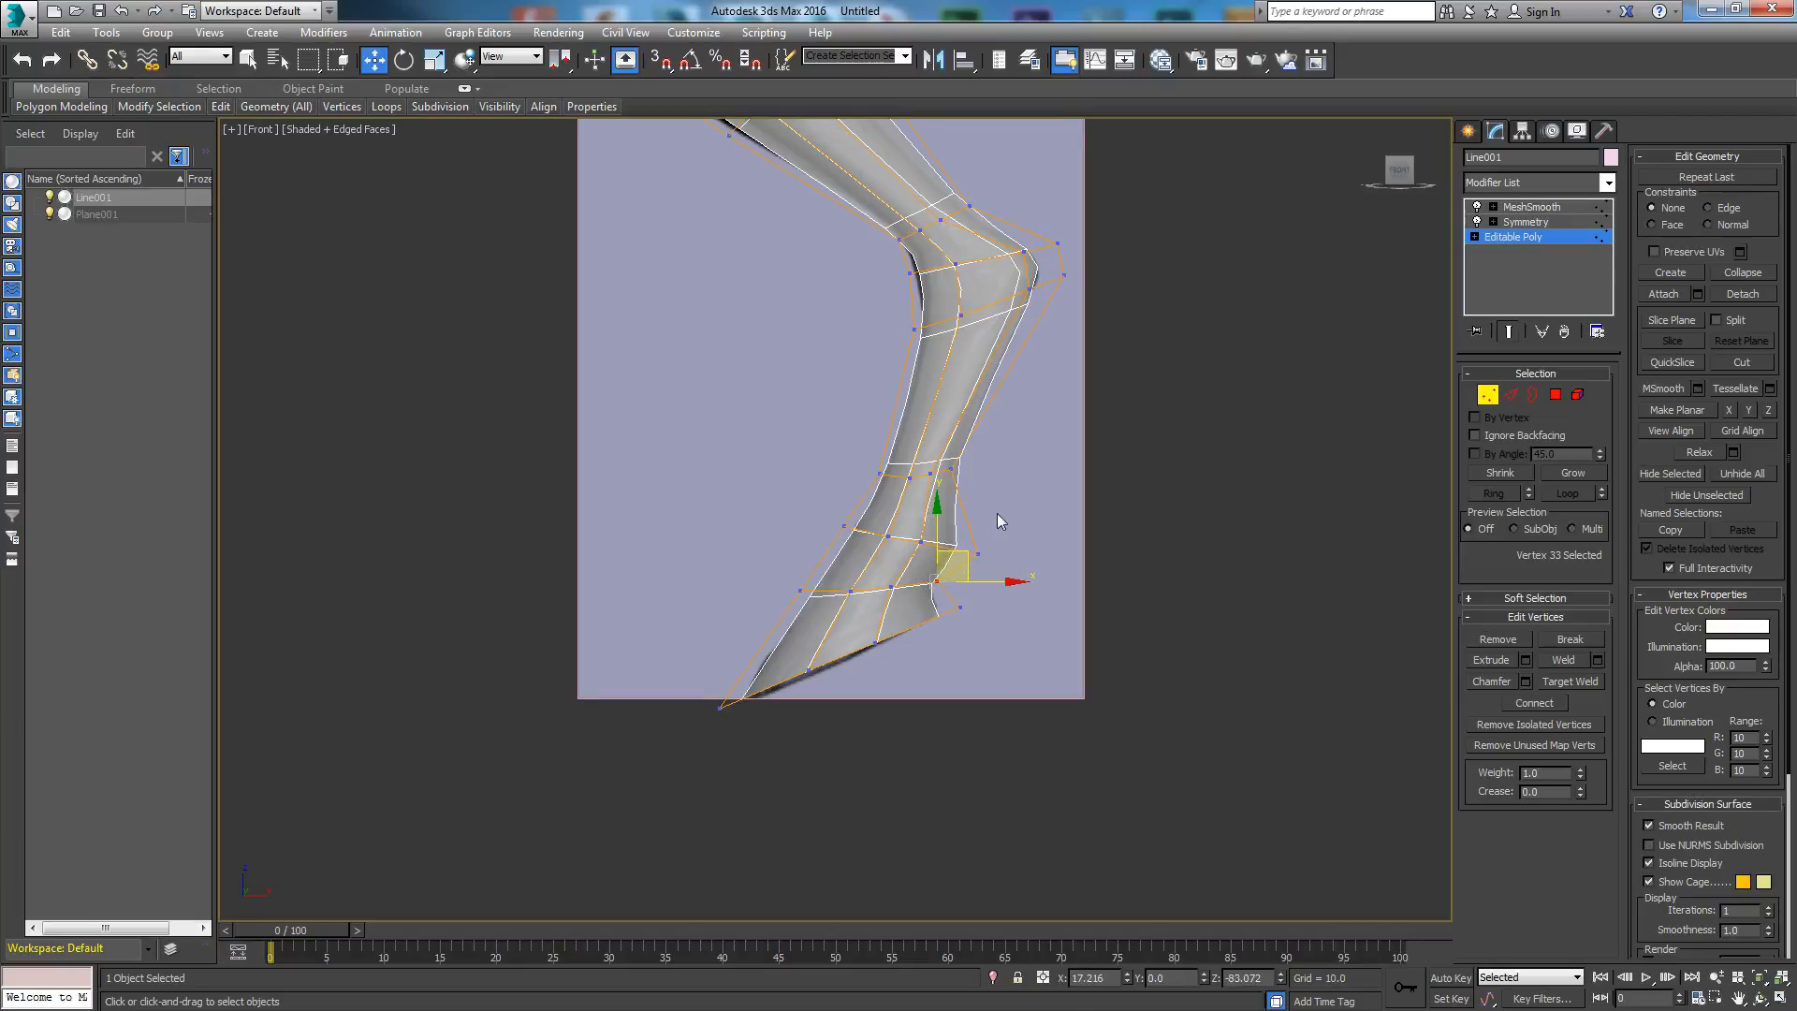
Step: Select the two rear outline vertices of the upper thigh and move them outward to the reference outline
{"action": "middle_click_drag", "start_coordinate": [1000, 525], "coordinate": [966, 737]}
{"action": "middle_click_drag", "start_coordinate": [908, 210], "coordinate": [941, 687]}
{"action": "middle_click_drag", "start_coordinate": [952, 520], "coordinate": [904, 702]}
{"action": "middle_click_drag", "start_coordinate": [975, 527], "coordinate": [933, 452]}
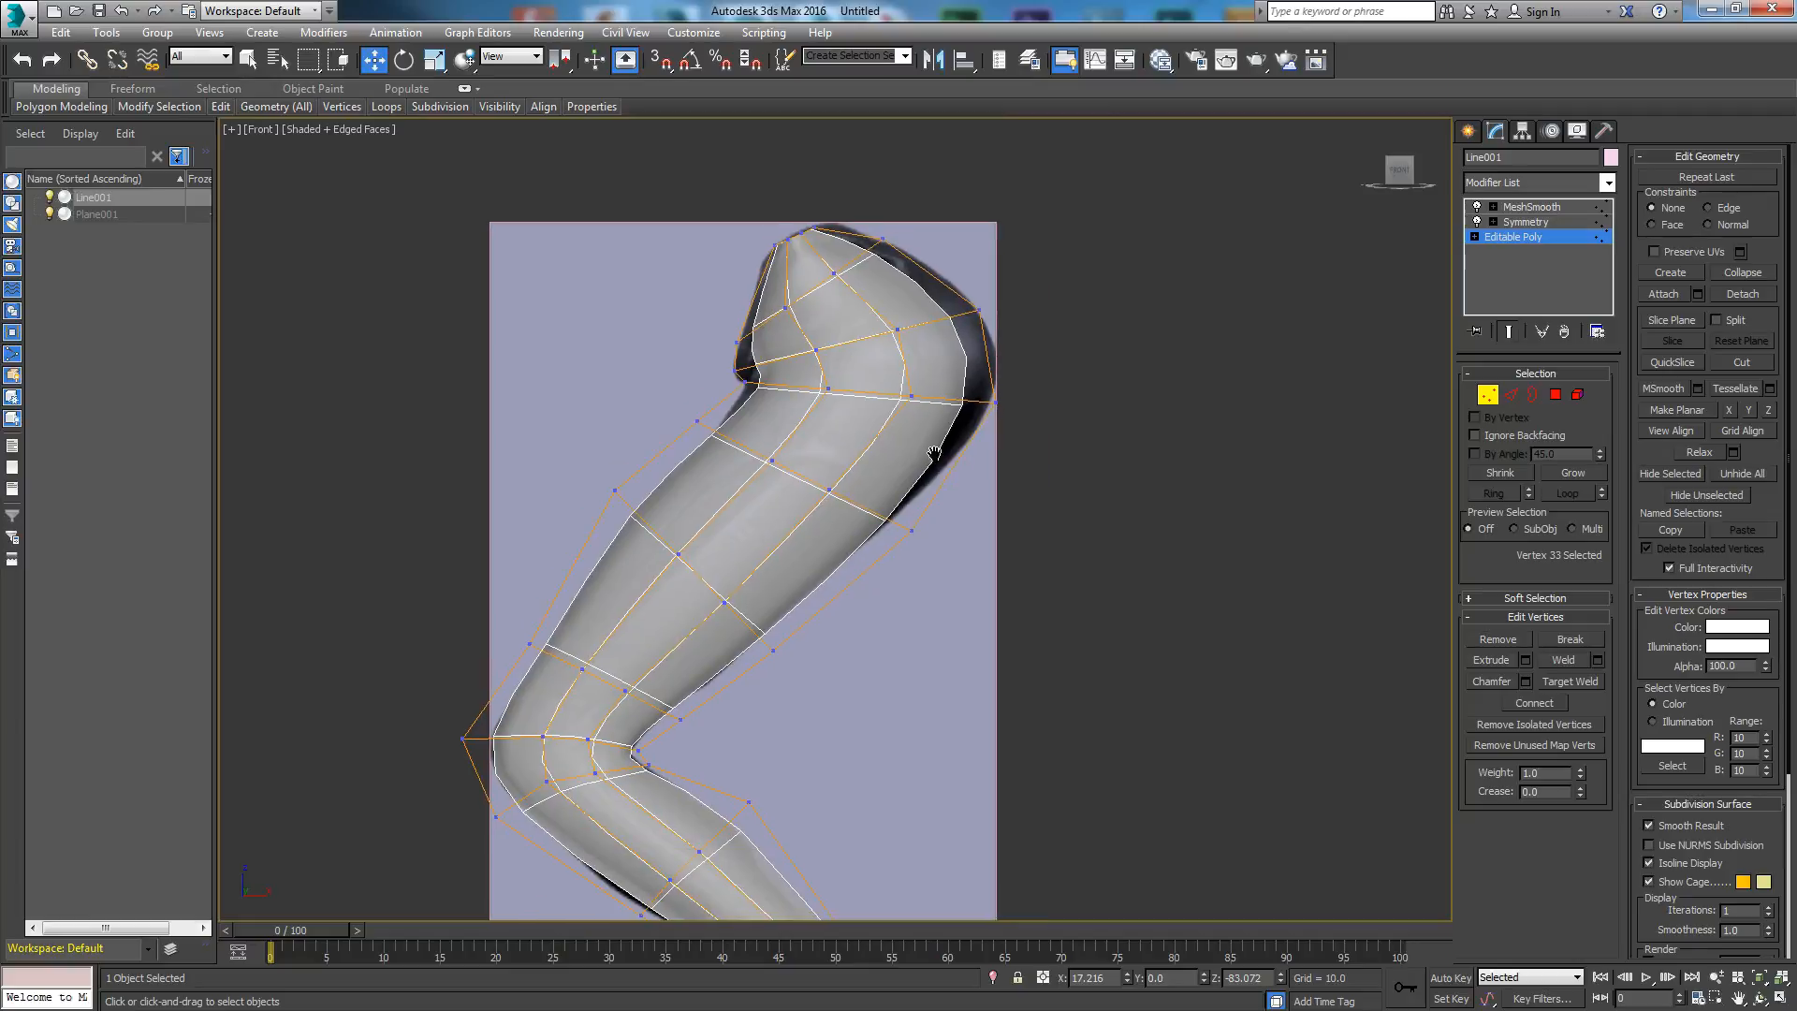
{"action": "left_click_drag", "start_coordinate": [948, 299], "coordinate": [1053, 479]}
{"action": "left_click_drag", "start_coordinate": [1019, 347], "coordinate": [1061, 334]}
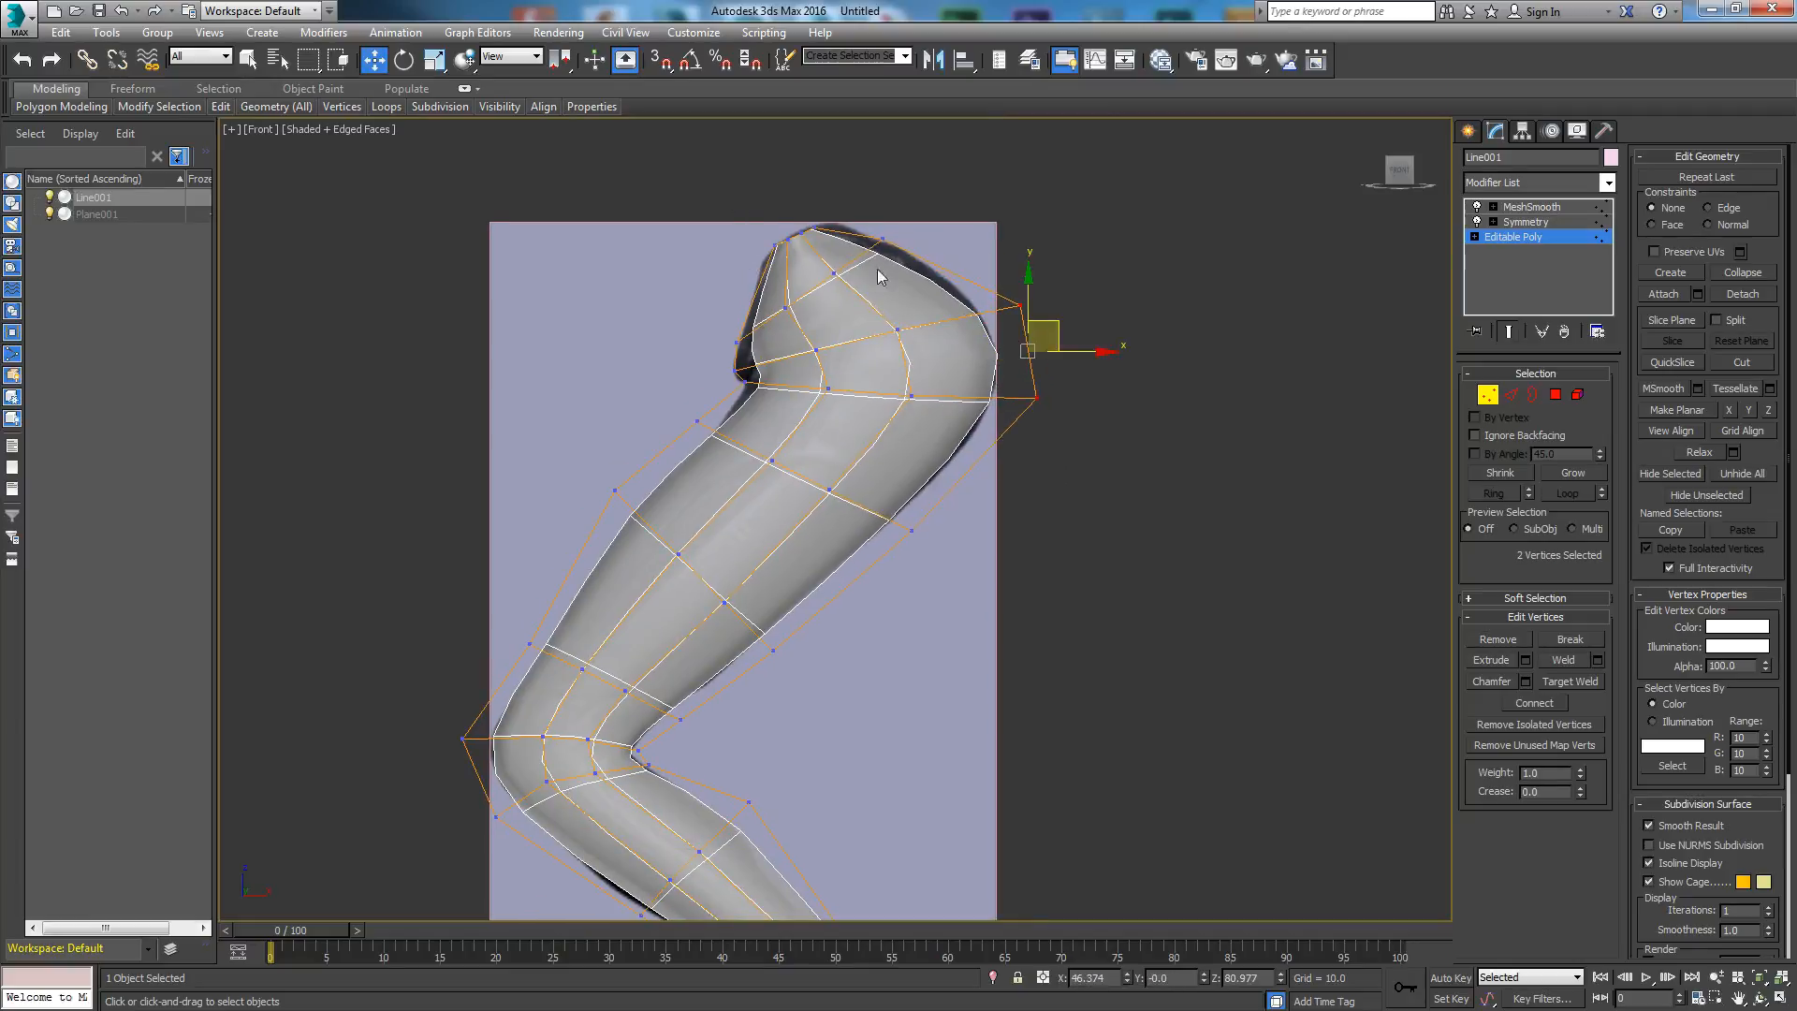
Step: Move the hip's upper outline vertex and the front vertices below the hip outward to fit the reference image
{"action": "middle_click_drag", "start_coordinate": [877, 276], "coordinate": [818, 391]}
{"action": "left_click", "coordinate": [821, 355]}
{"action": "left_click_drag", "start_coordinate": [850, 340], "coordinate": [861, 319]}
{"action": "left_click", "coordinate": [677, 457]}
{"action": "left_click_drag", "start_coordinate": [699, 437], "coordinate": [654, 483]}
{"action": "left_click", "coordinate": [678, 488]}
{"action": "left_click", "coordinate": [679, 496]}
{"action": "scroll", "coordinate": [819, 452], "scroll_direction": "down", "scroll_amount": 5}
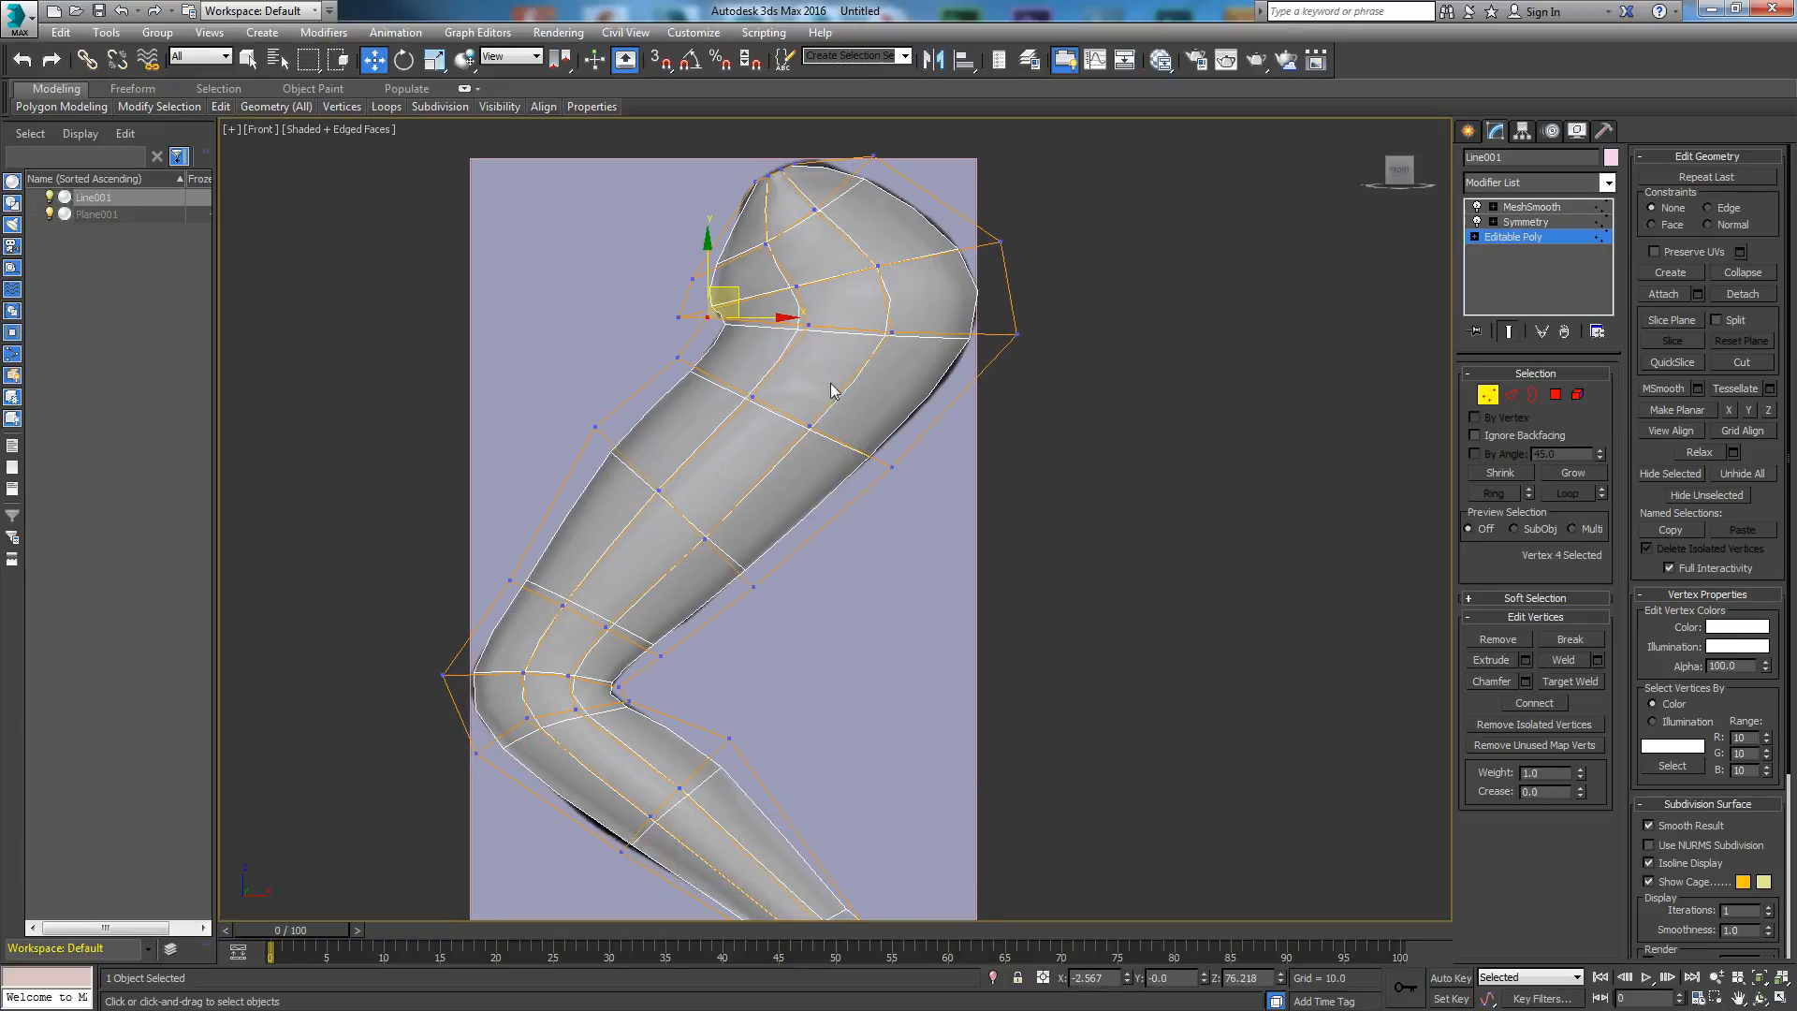
Step: Select the ring of lengthwise edges along the lower shin and connect it with one new edge loop
{"action": "scroll", "coordinate": [743, 534], "scroll_direction": "up", "scroll_amount": 2}
{"action": "middle_click_drag", "start_coordinate": [742, 533], "coordinate": [704, 350]}
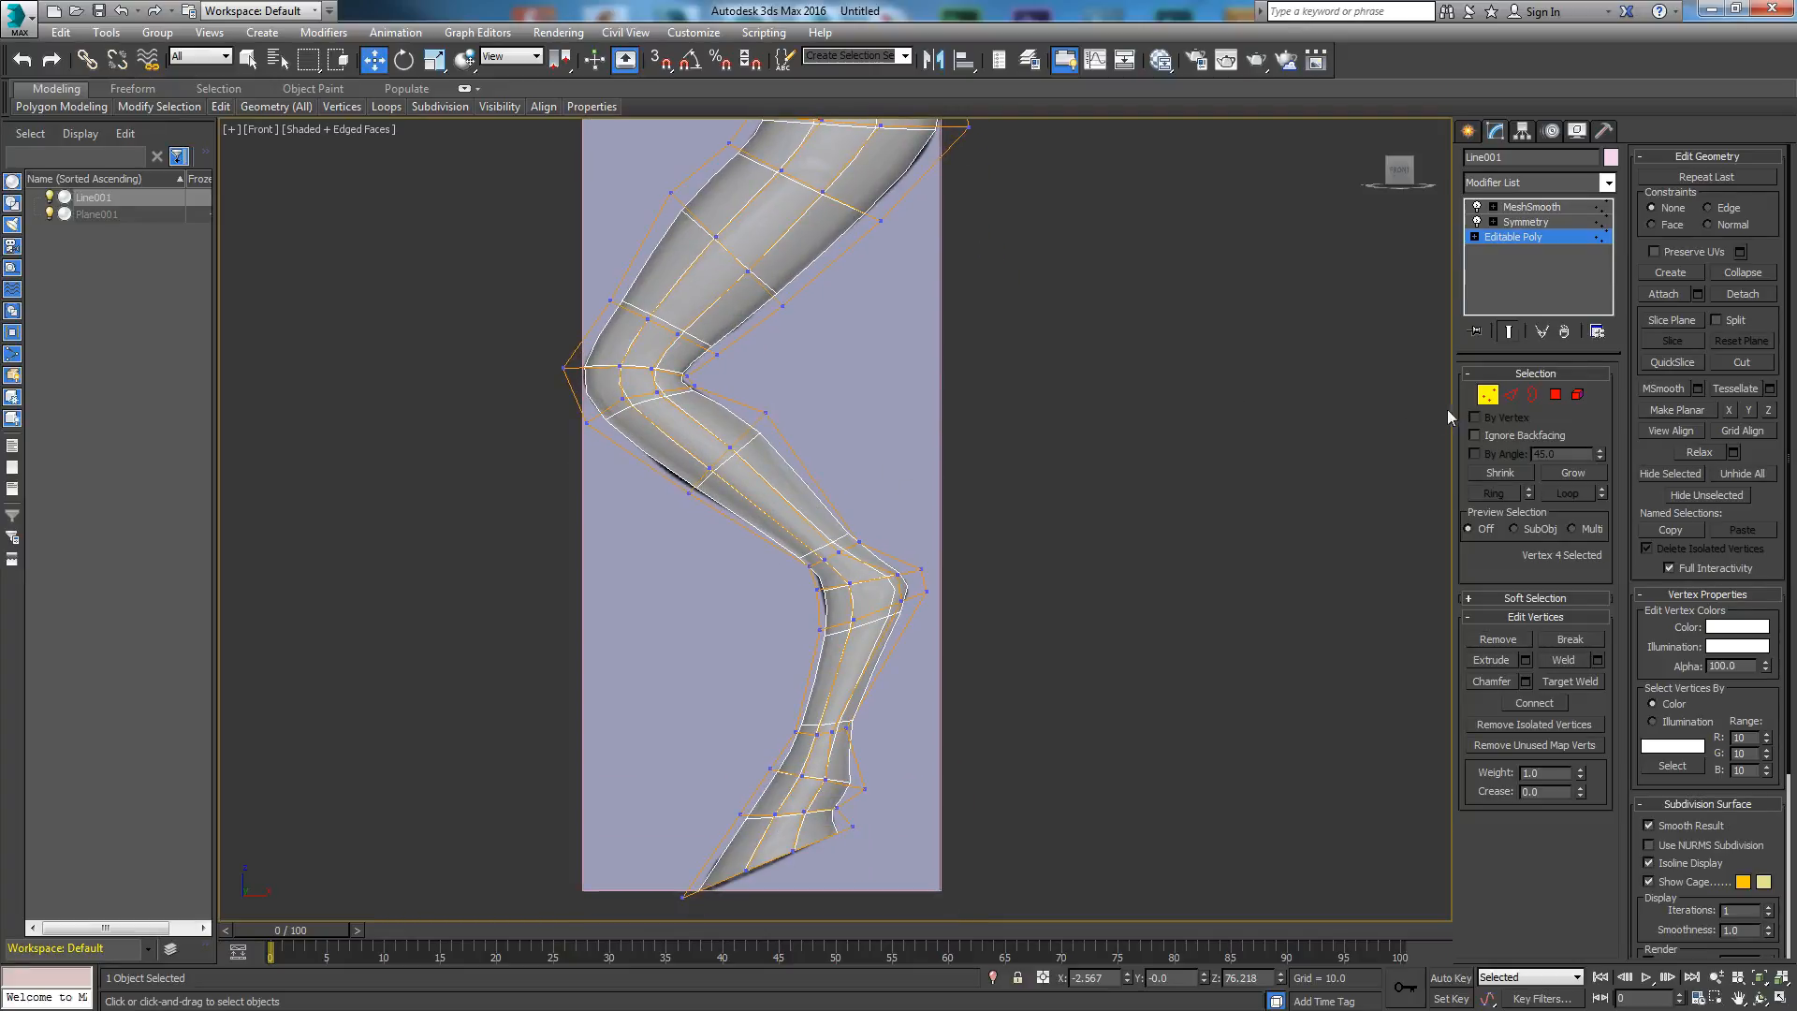
{"action": "left_click", "coordinate": [1511, 394]}
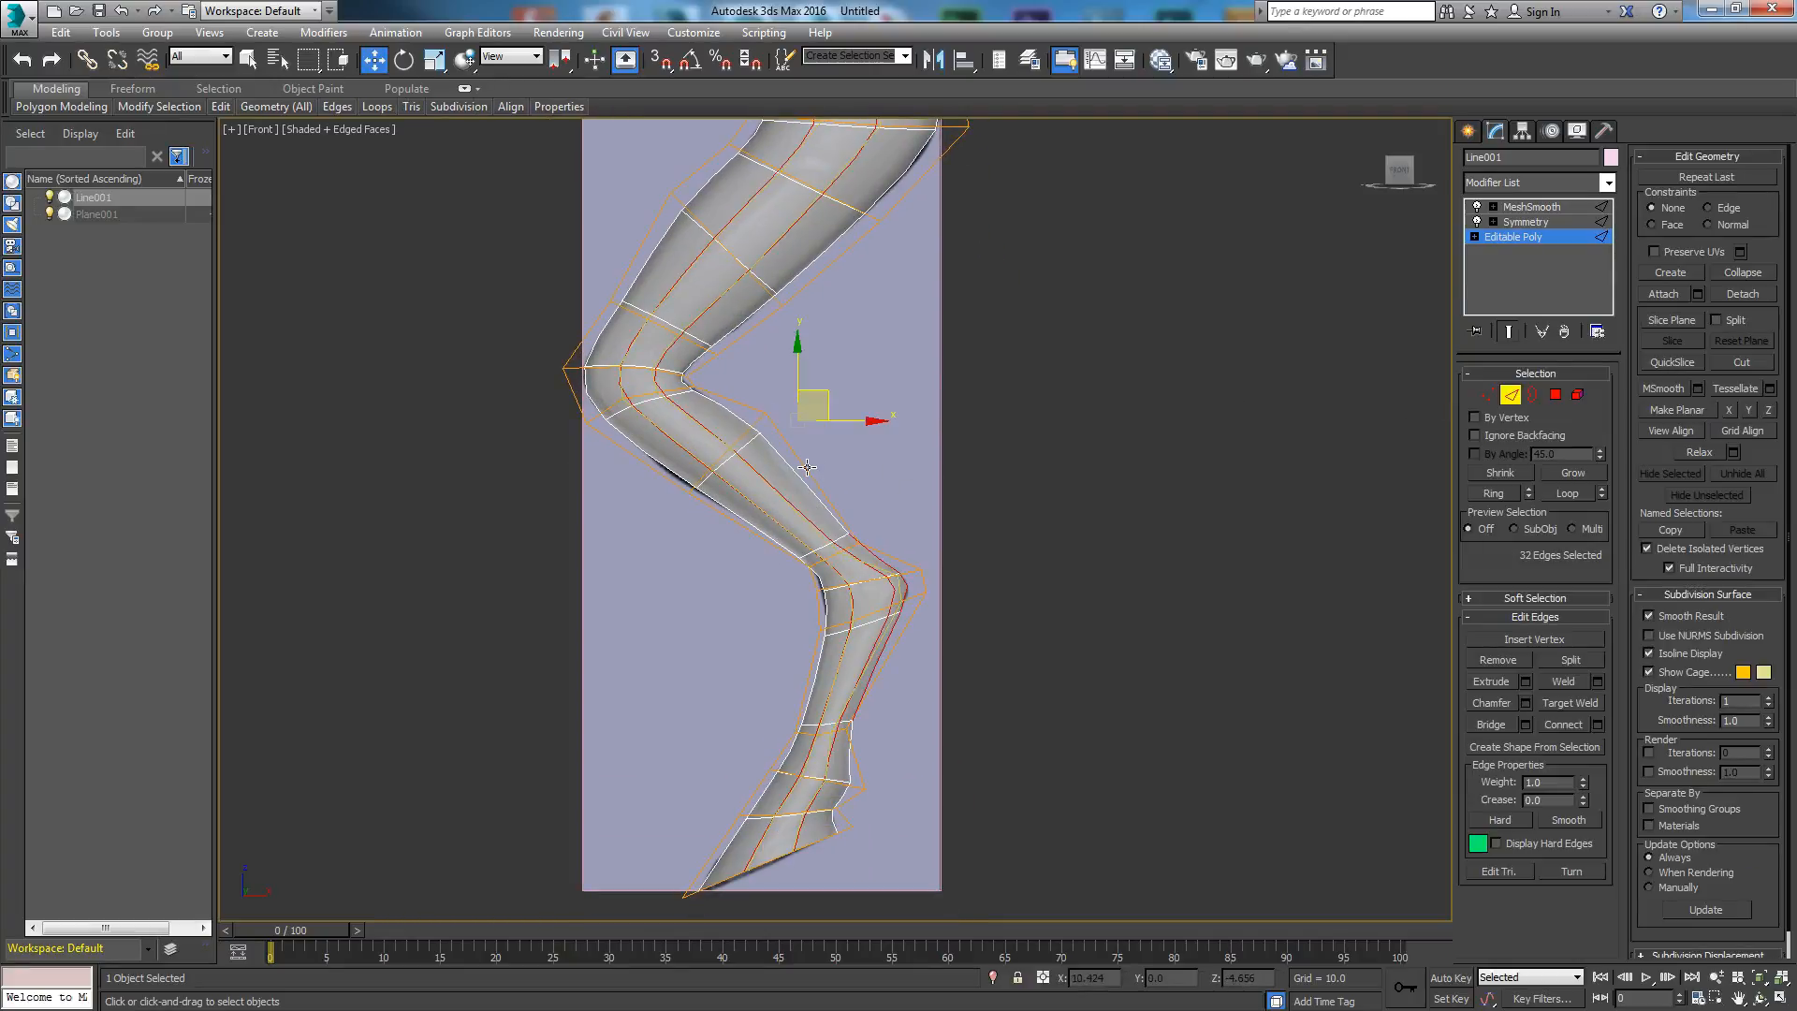
{"action": "left_click", "coordinate": [812, 526]}
{"action": "left_click", "coordinate": [929, 468]}
{"action": "left_click", "coordinate": [810, 477]}
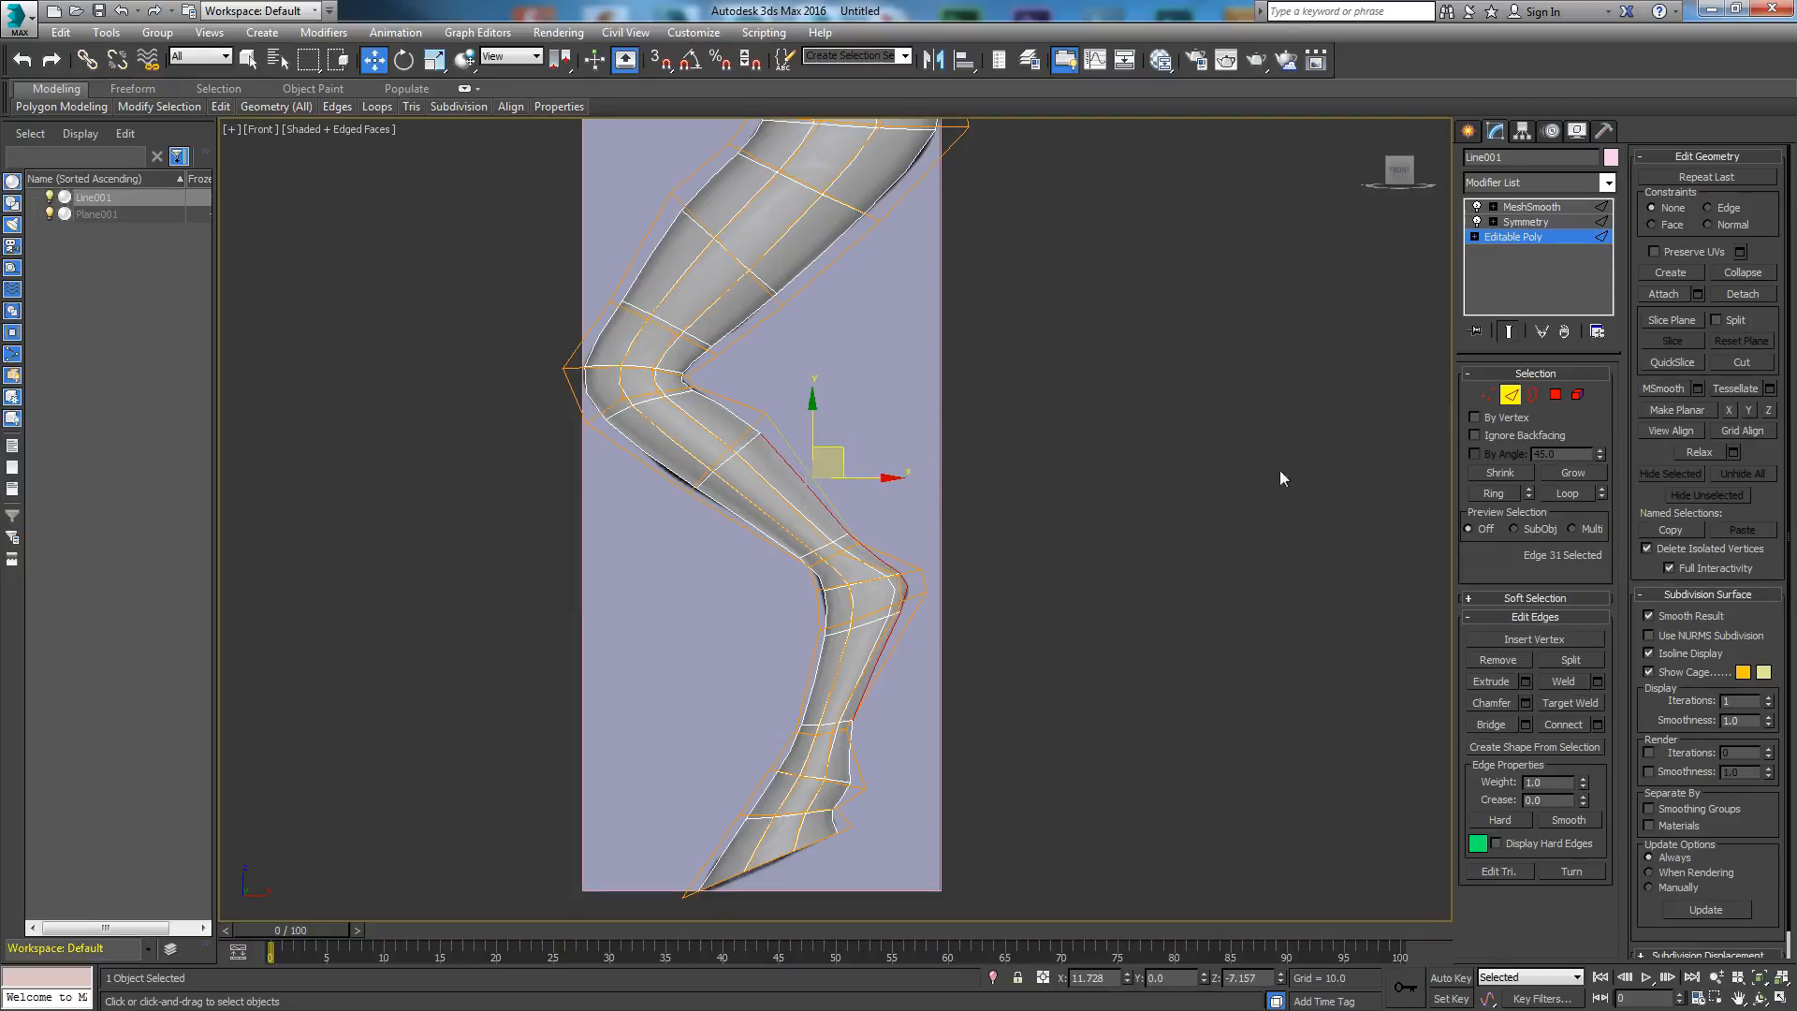
{"action": "left_click", "coordinate": [1494, 494]}
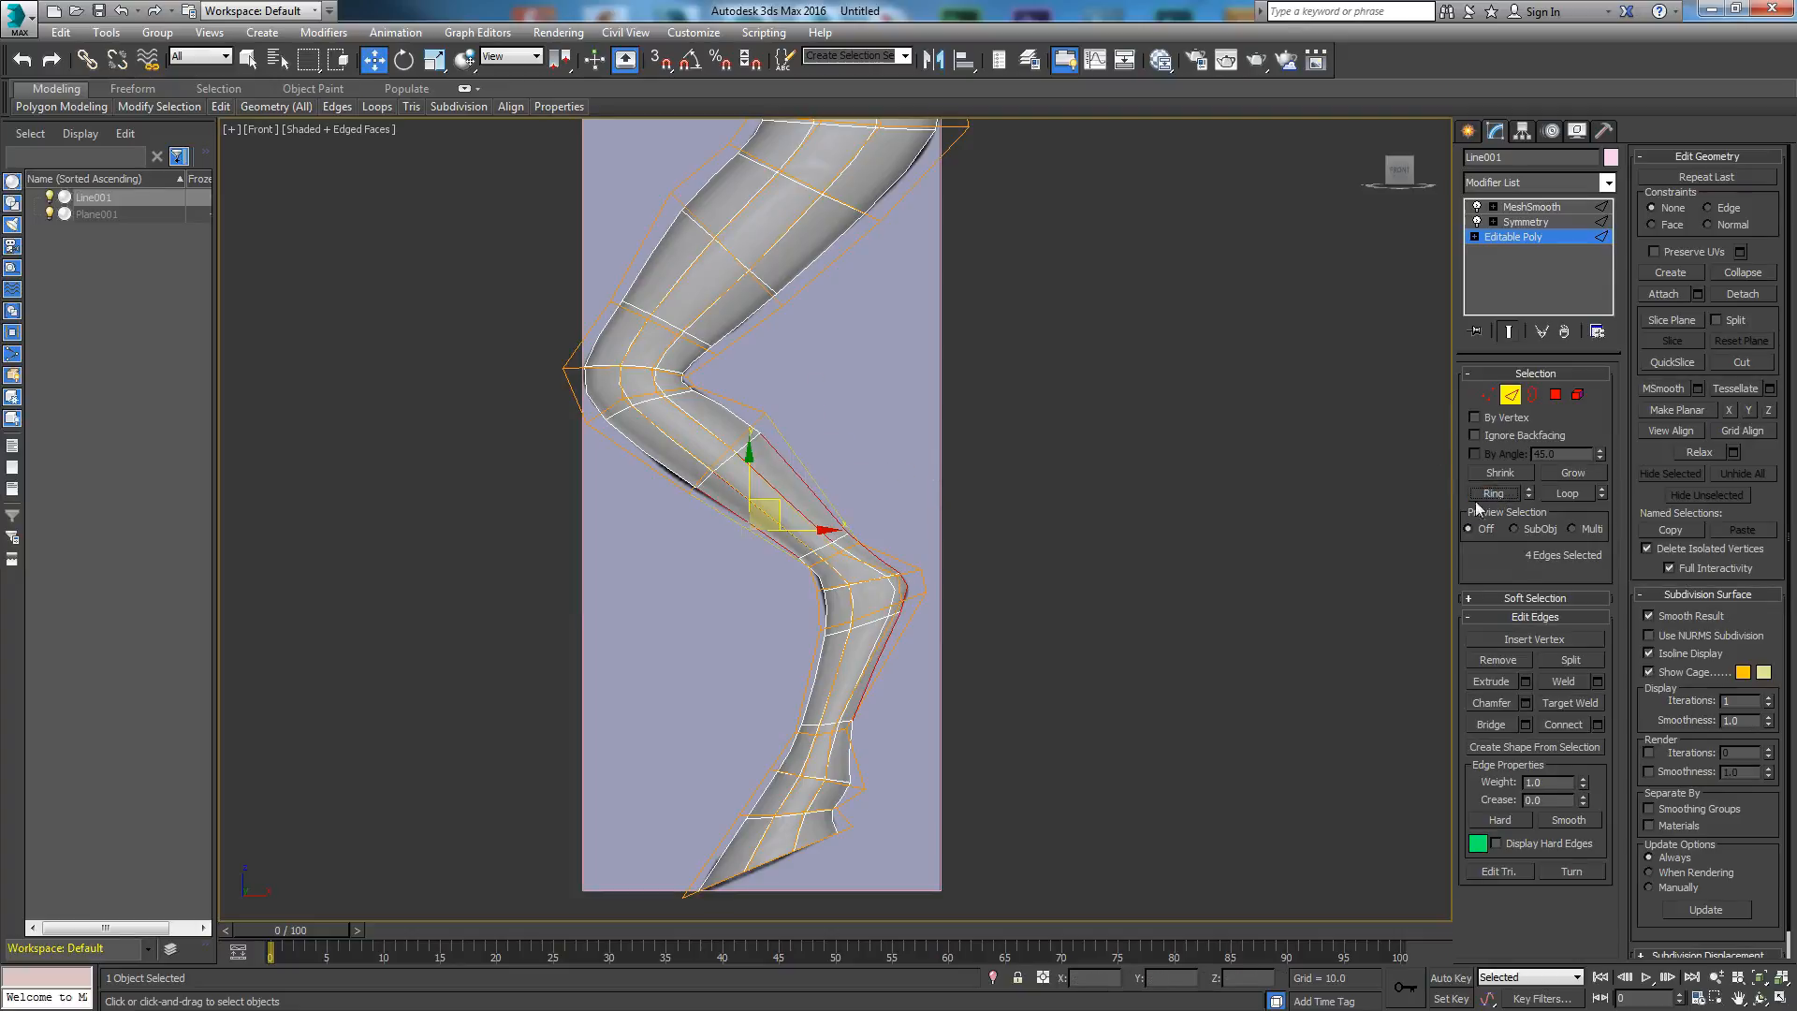
{"action": "left_click", "coordinate": [1568, 728]}
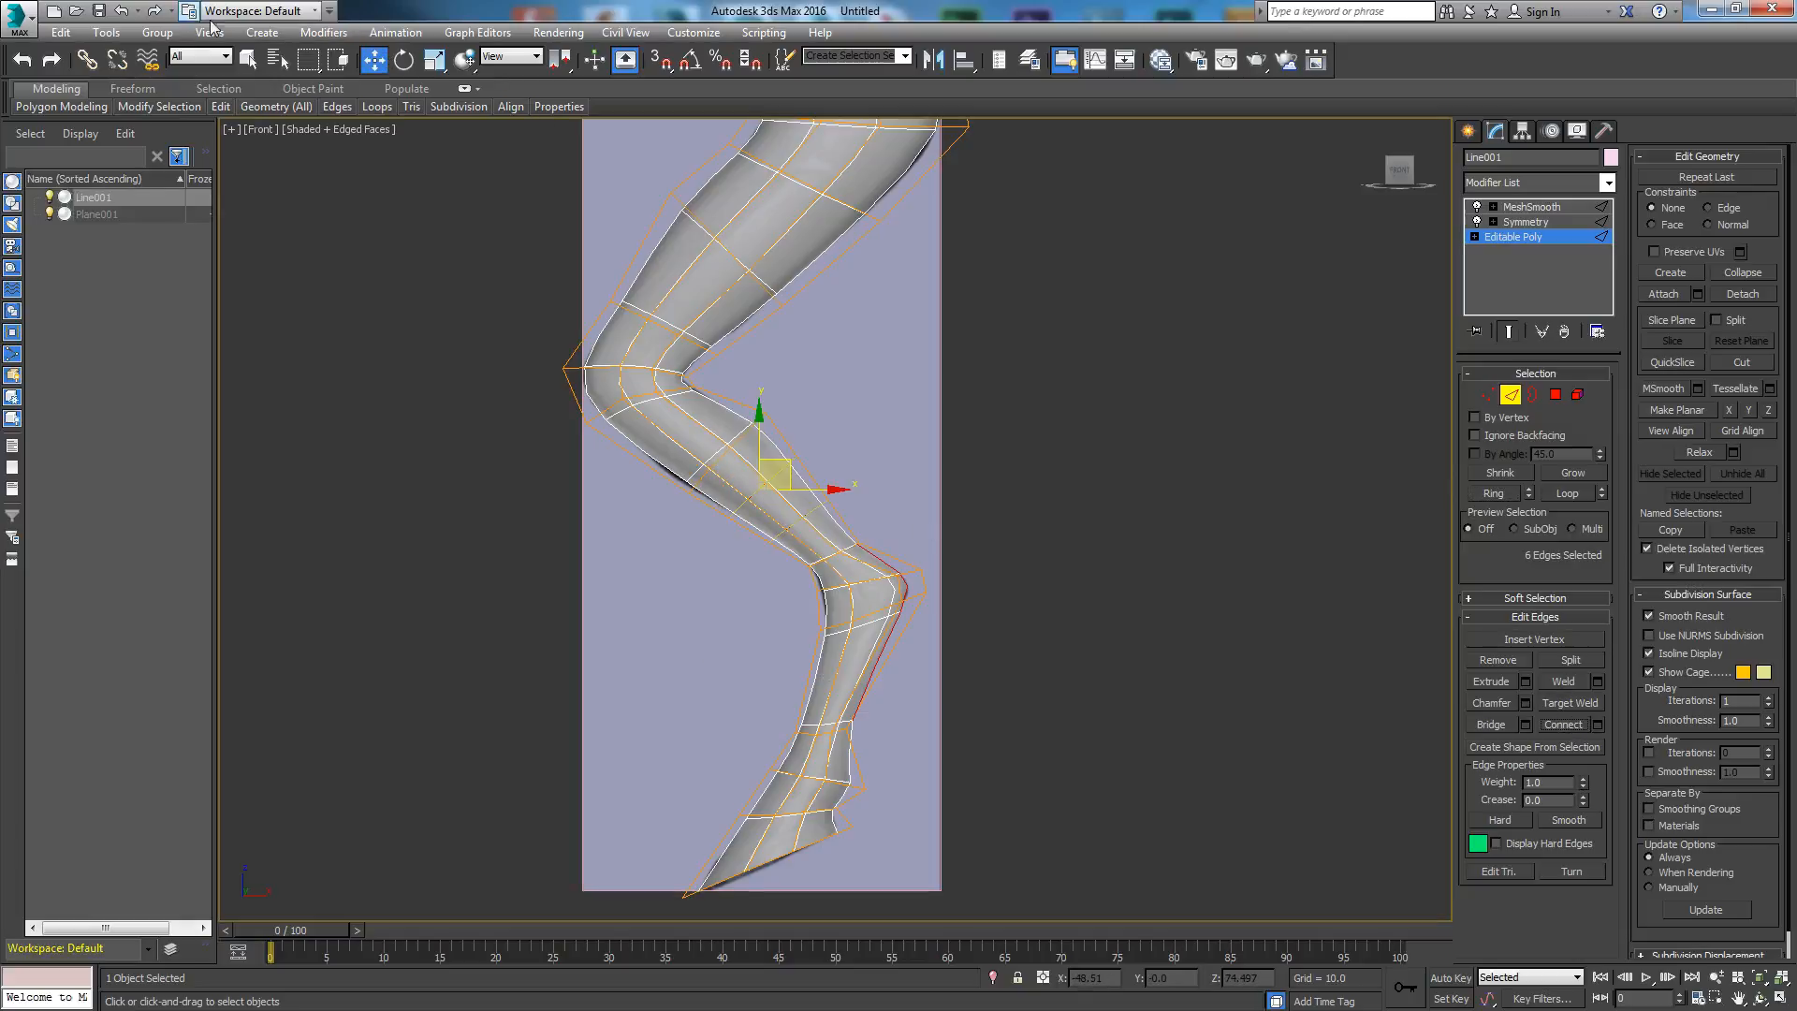
{"action": "key", "text": "ctrl+z"}
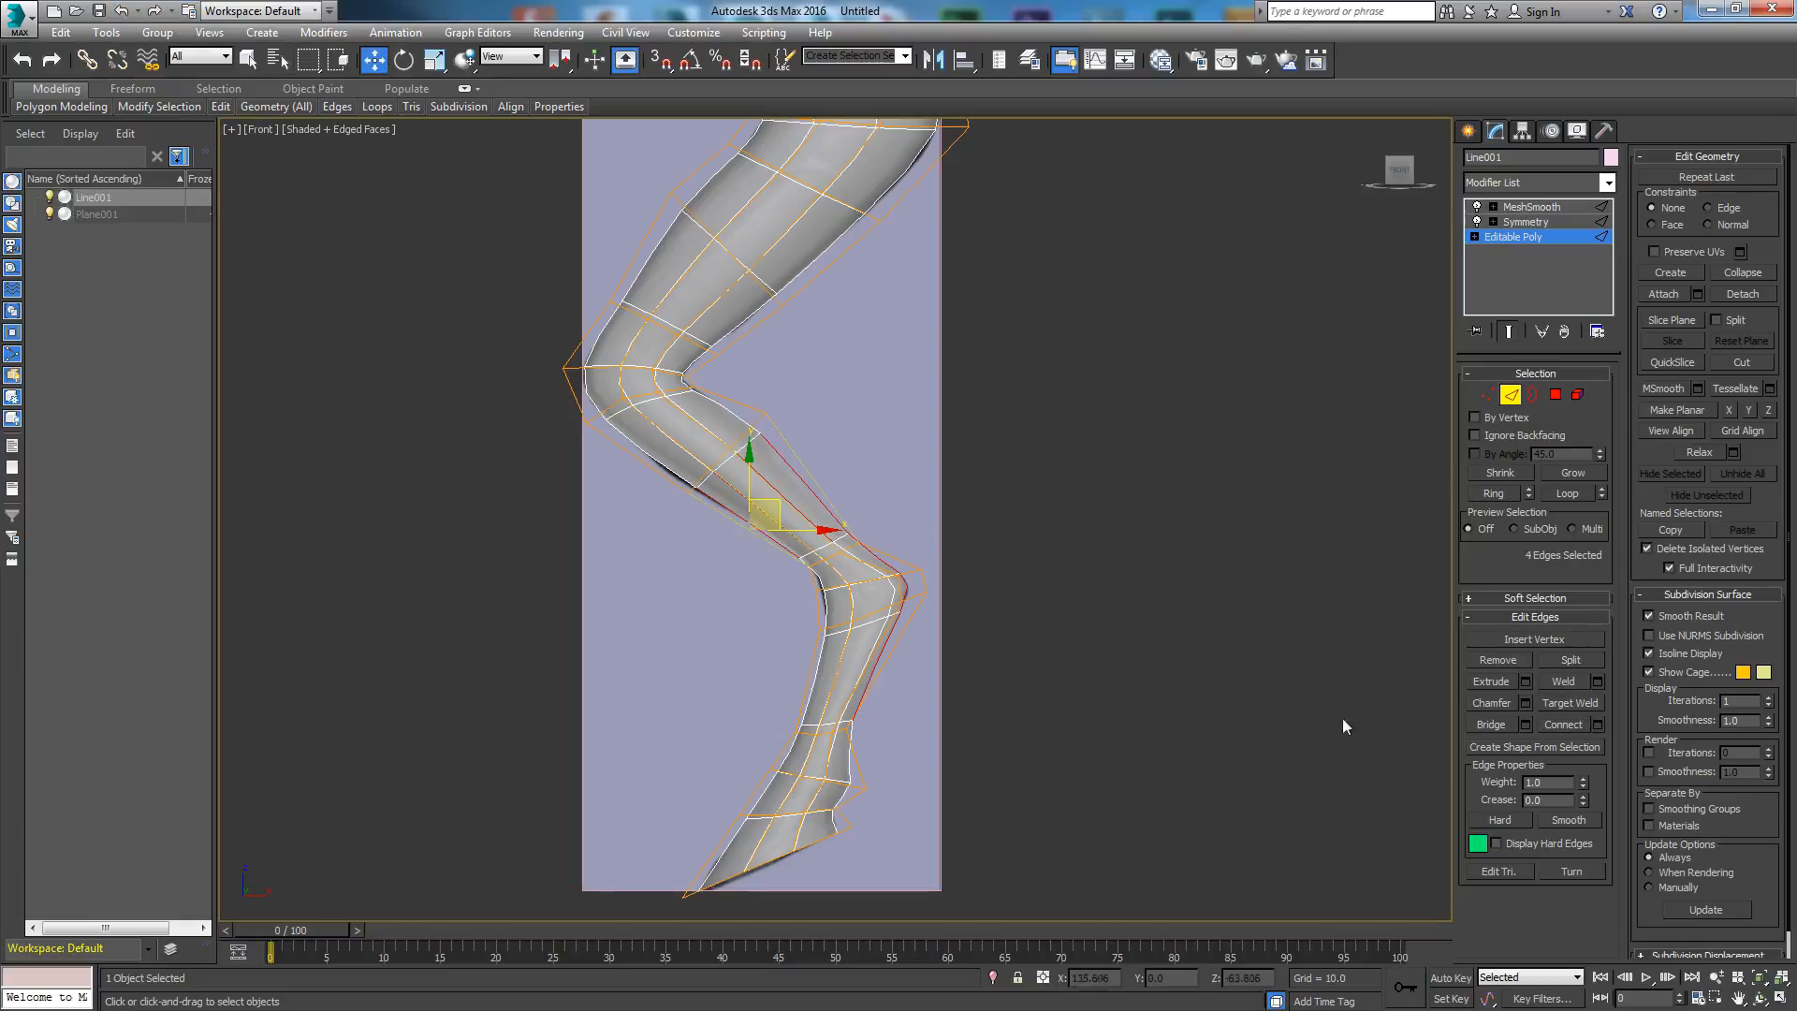
{"action": "left_click", "coordinate": [1597, 723]}
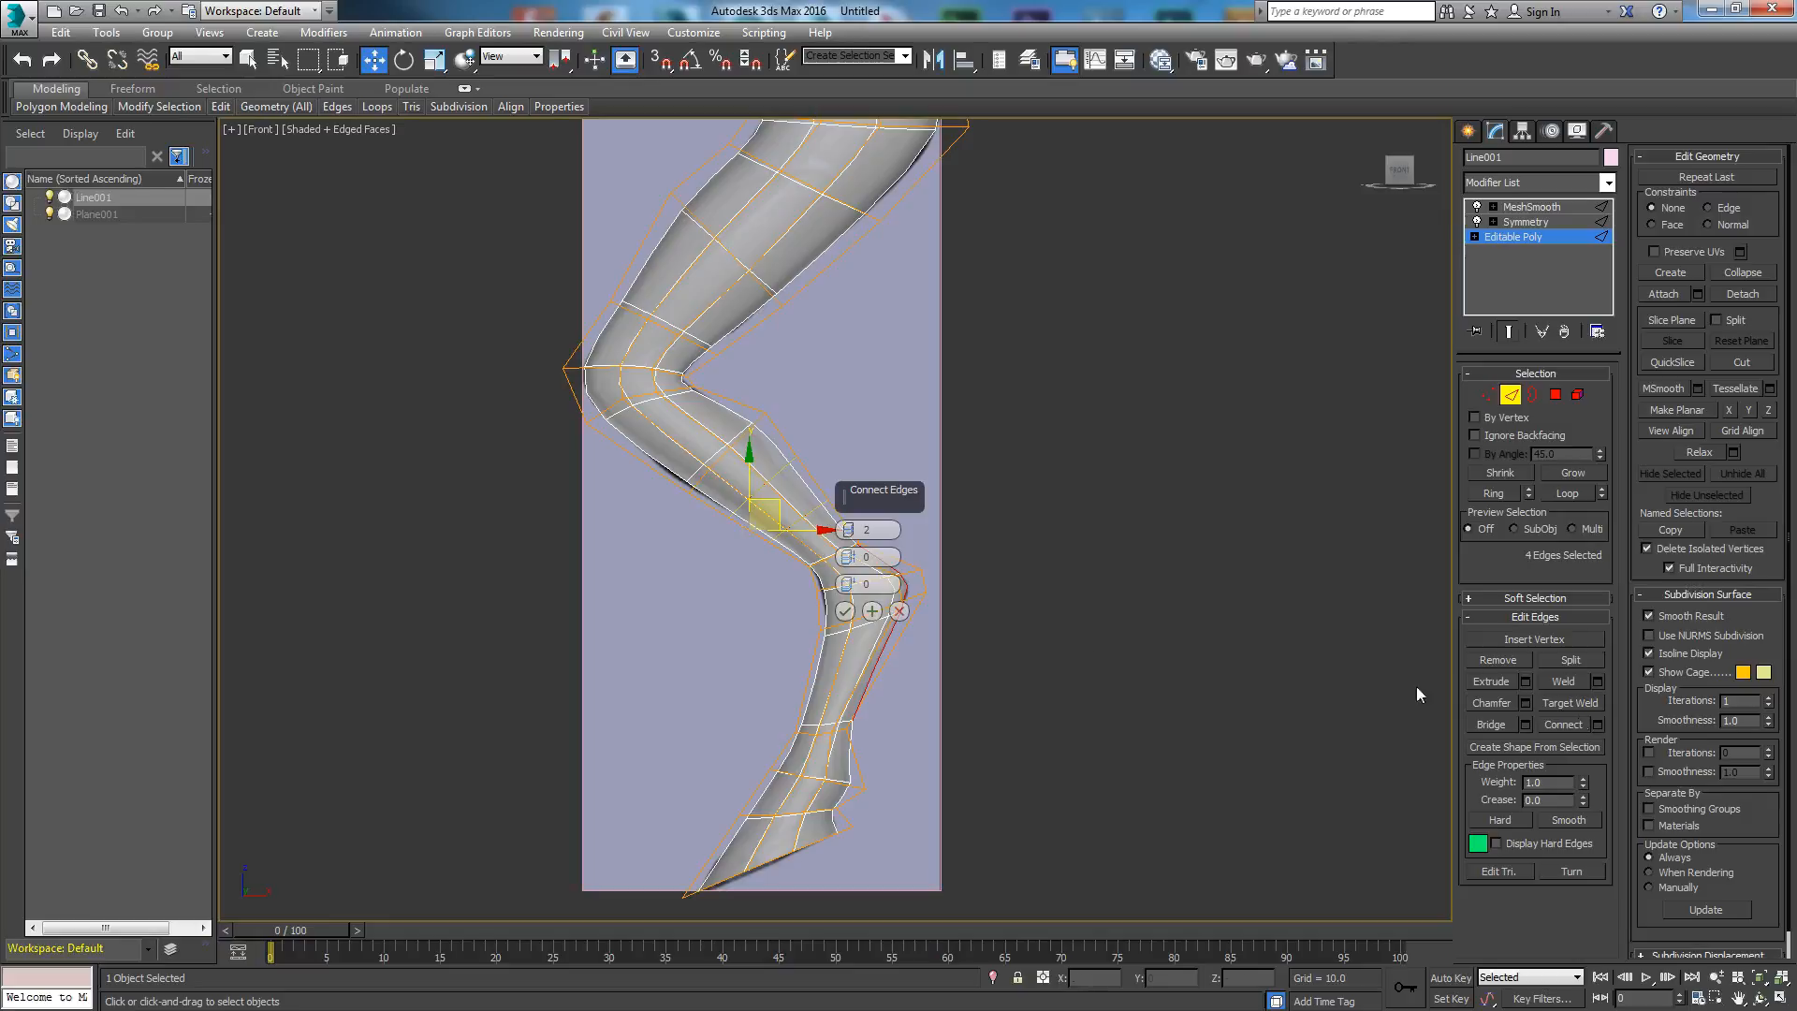
{"action": "left_click", "coordinate": [844, 611]}
Step: Move the new shin loop's front and rear outline vertices and the adjacent outline vertex outward to match the reference
{"action": "left_click", "coordinate": [1487, 394]}
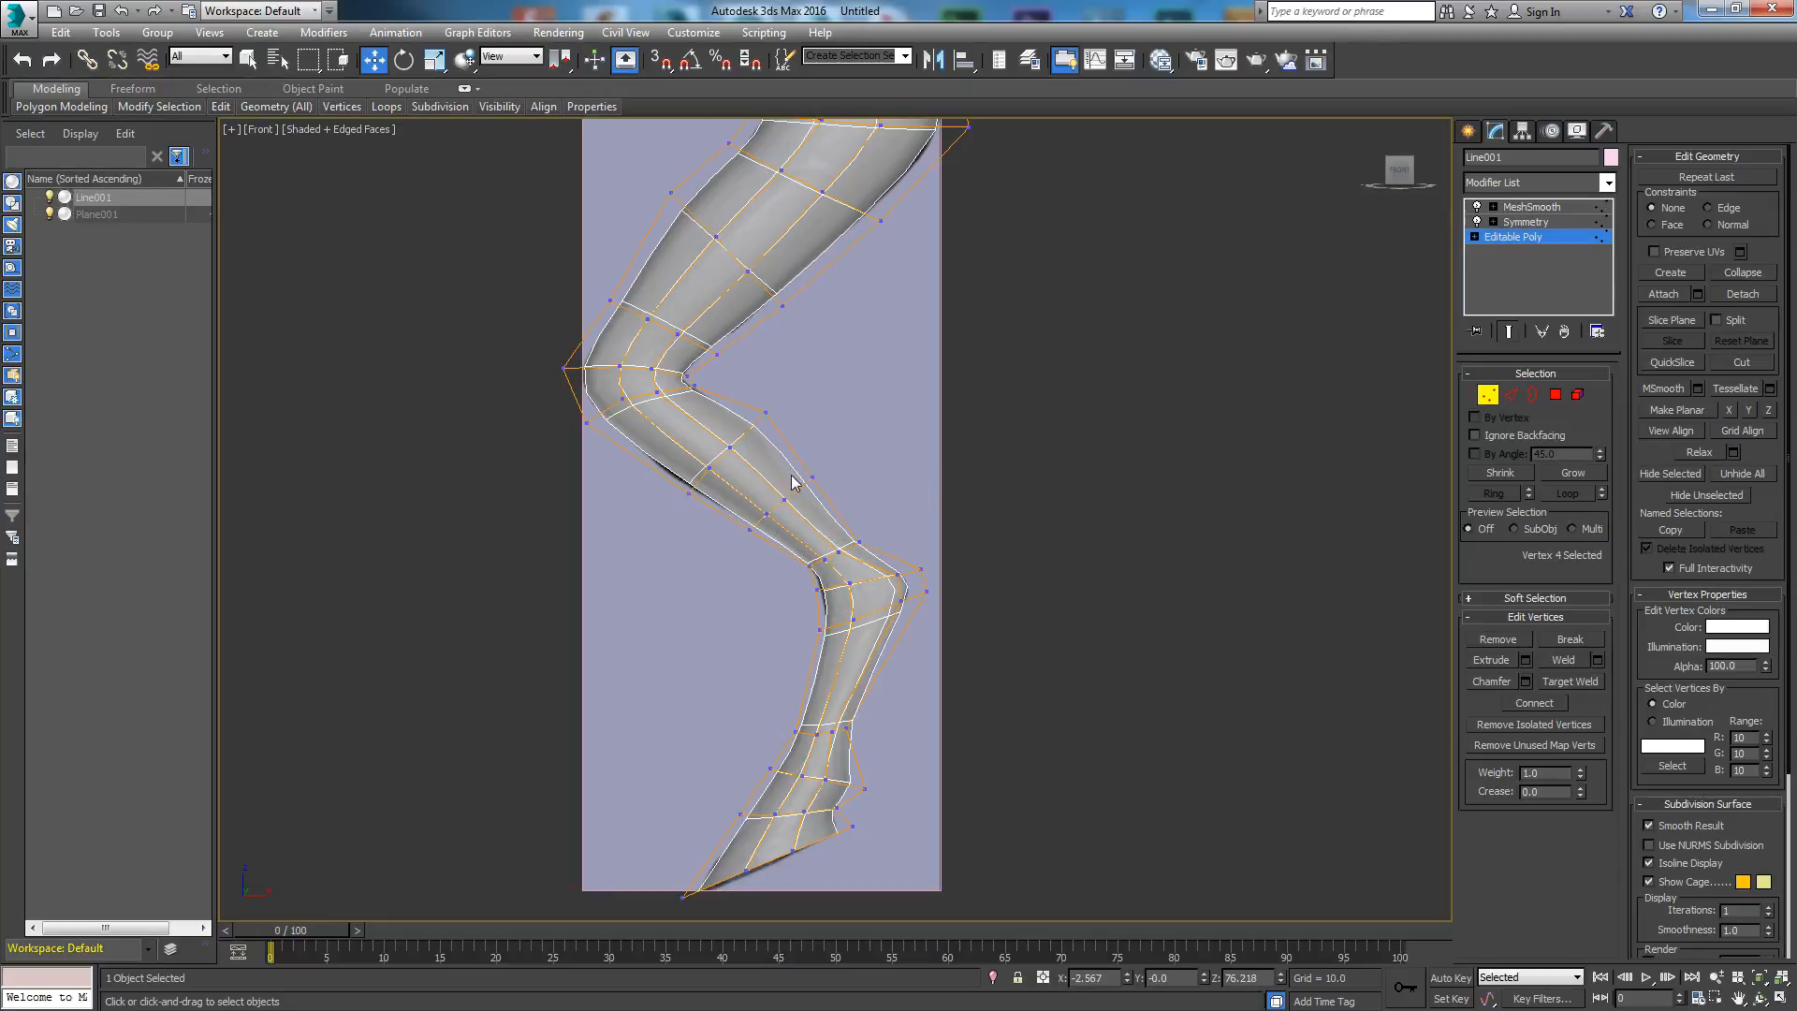
{"action": "left_click_drag", "start_coordinate": [813, 476], "coordinate": [817, 469]}
{"action": "left_click_drag", "start_coordinate": [750, 529], "coordinate": [745, 533]}
{"action": "left_click", "coordinate": [689, 493]}
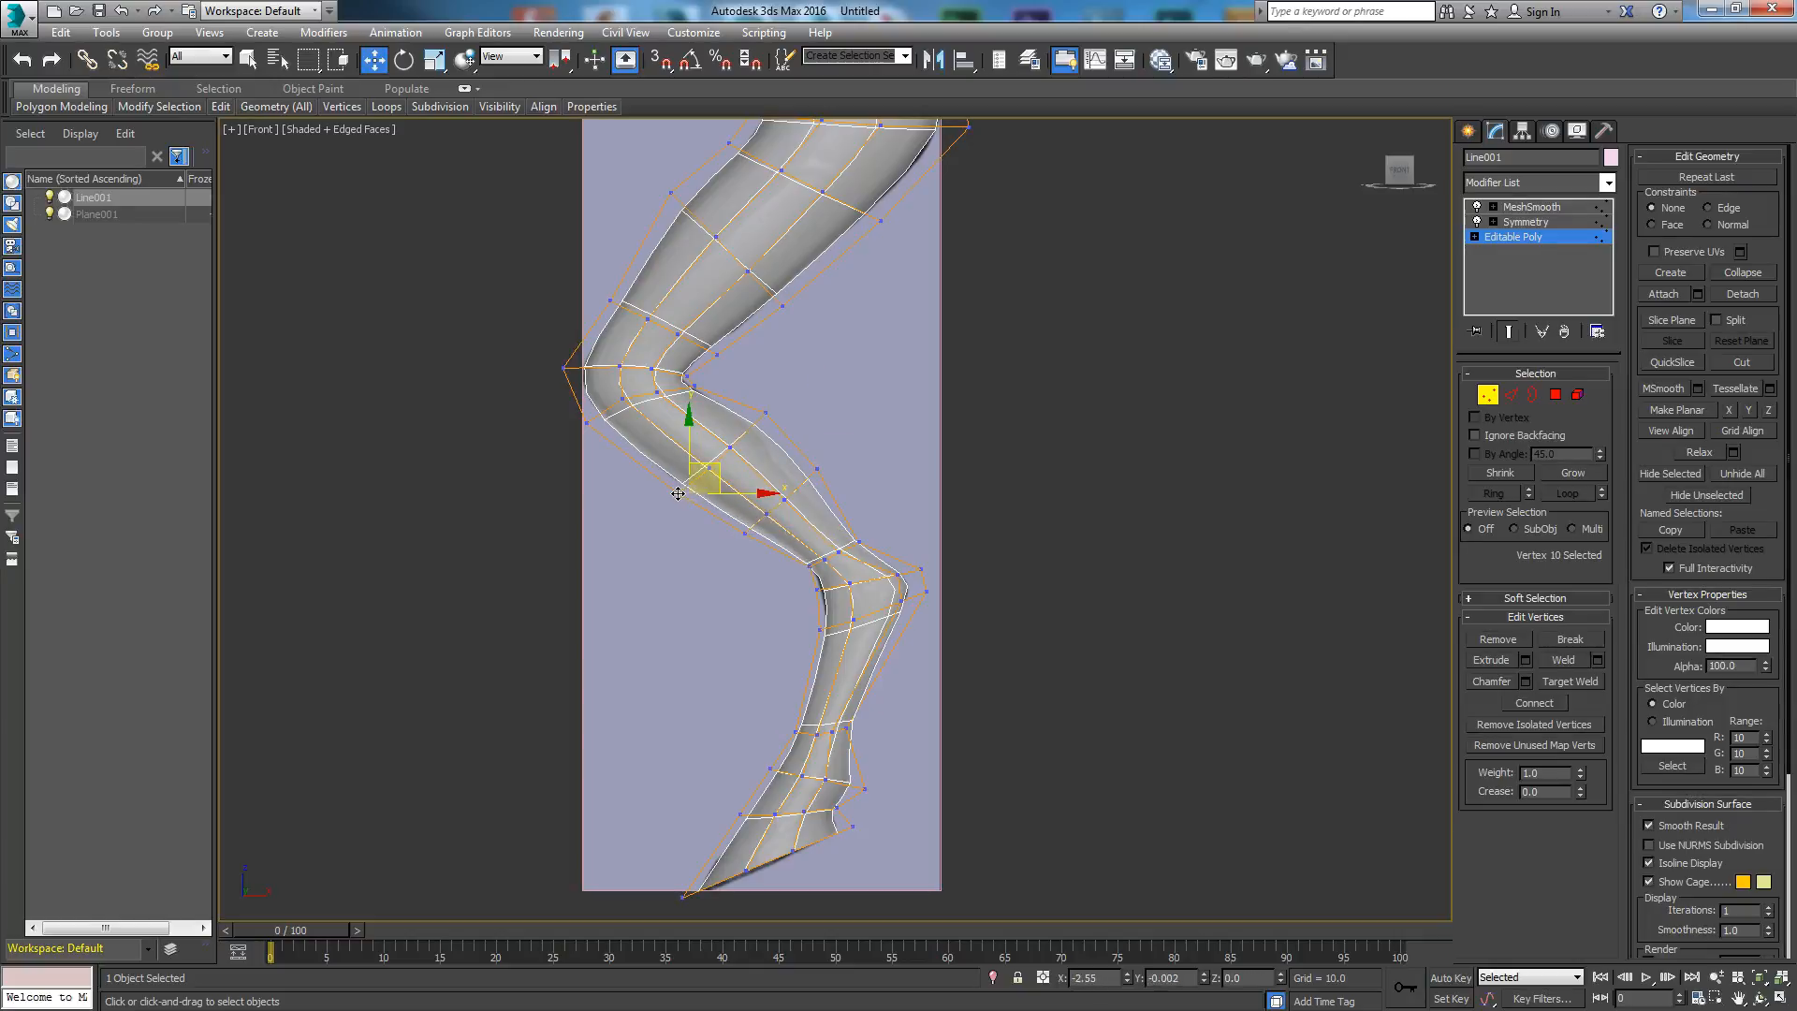
{"action": "middle_click_drag", "start_coordinate": [764, 454], "coordinate": [739, 350]}
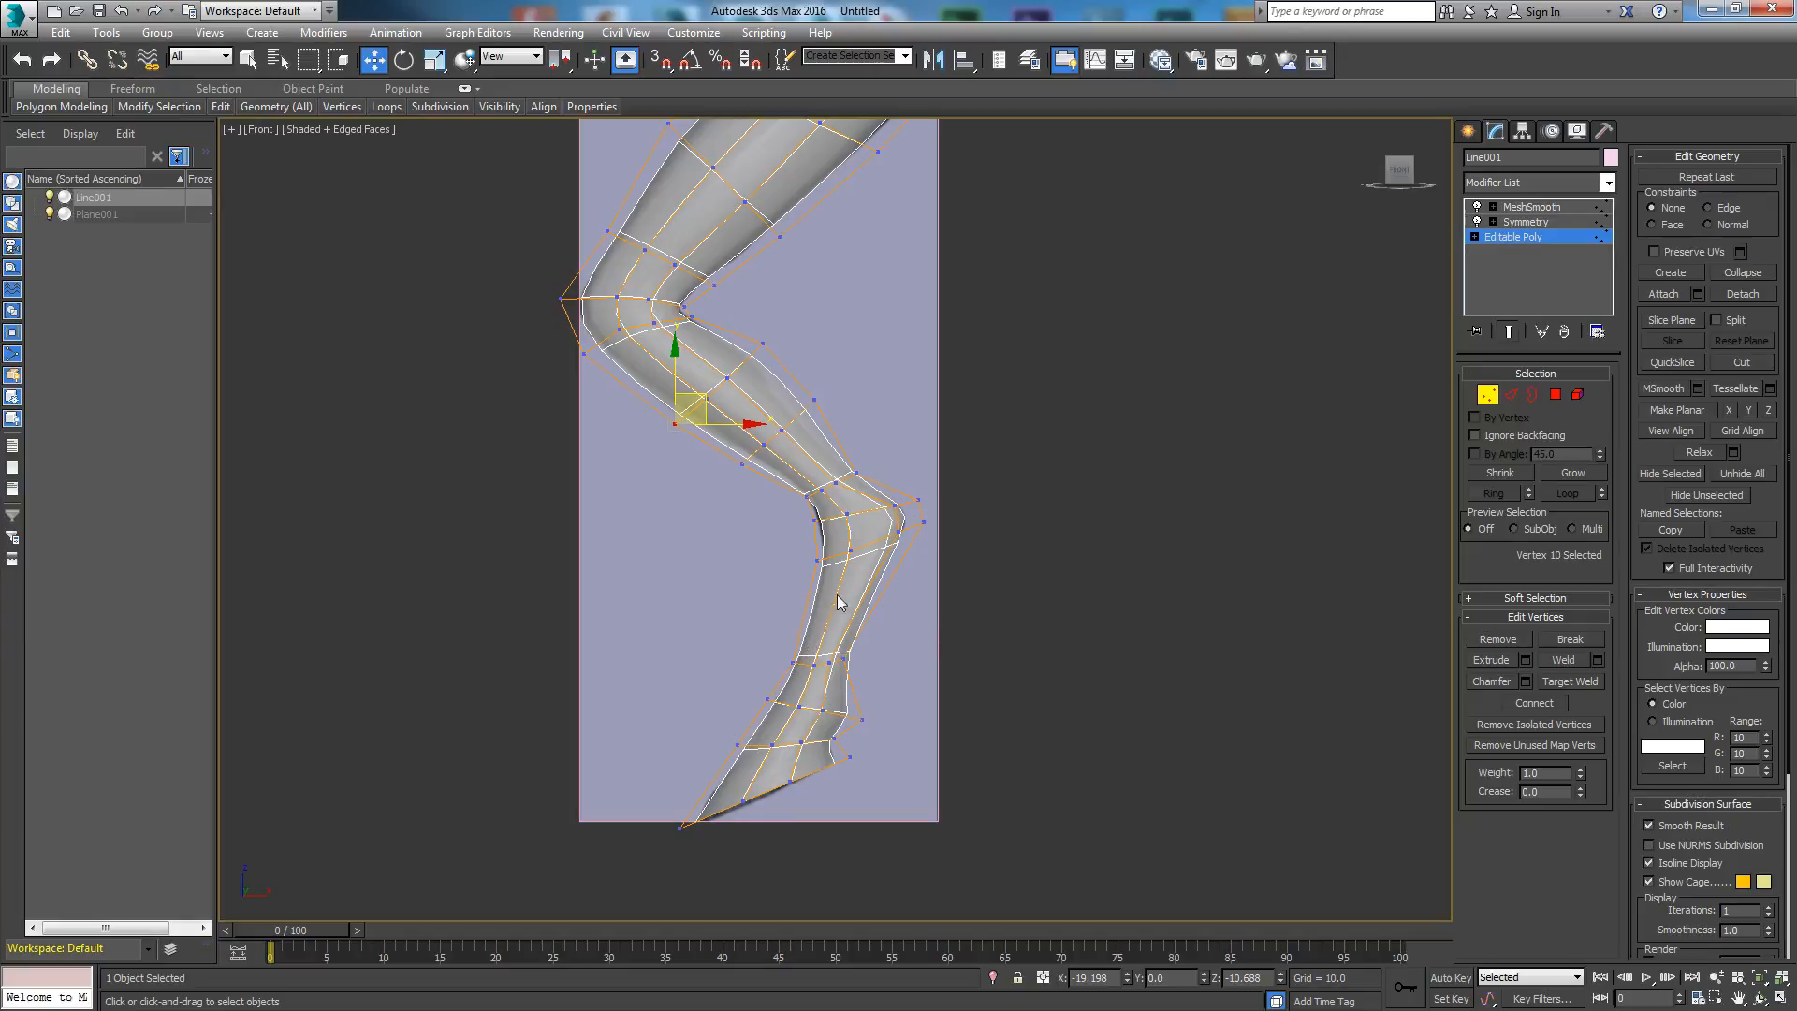
Step: Select the ring of vertices at the ankle and move it slightly up the leg
{"action": "left_click_drag", "start_coordinate": [866, 671], "coordinate": [865, 676]}
{"action": "left_click_drag", "start_coordinate": [829, 618], "coordinate": [836, 597]}
{"action": "middle_click_drag", "start_coordinate": [875, 544], "coordinate": [887, 696]}
{"action": "middle_click_drag", "start_coordinate": [791, 476], "coordinate": [757, 697]}
{"action": "middle_click_drag", "start_coordinate": [821, 617], "coordinate": [796, 474]}
{"action": "mouse_move", "coordinate": [537, 683]}
{"action": "middle_mouse_down", "text": "alt"}
{"action": "mouse_move", "coordinate": [581, 716]}
{"action": "mouse_move", "coordinate": [692, 702]}
{"action": "mouse_move", "coordinate": [509, 711]}
{"action": "mouse_move", "coordinate": [537, 707]}
{"action": "middle_mouse_up", "text": "alt"}
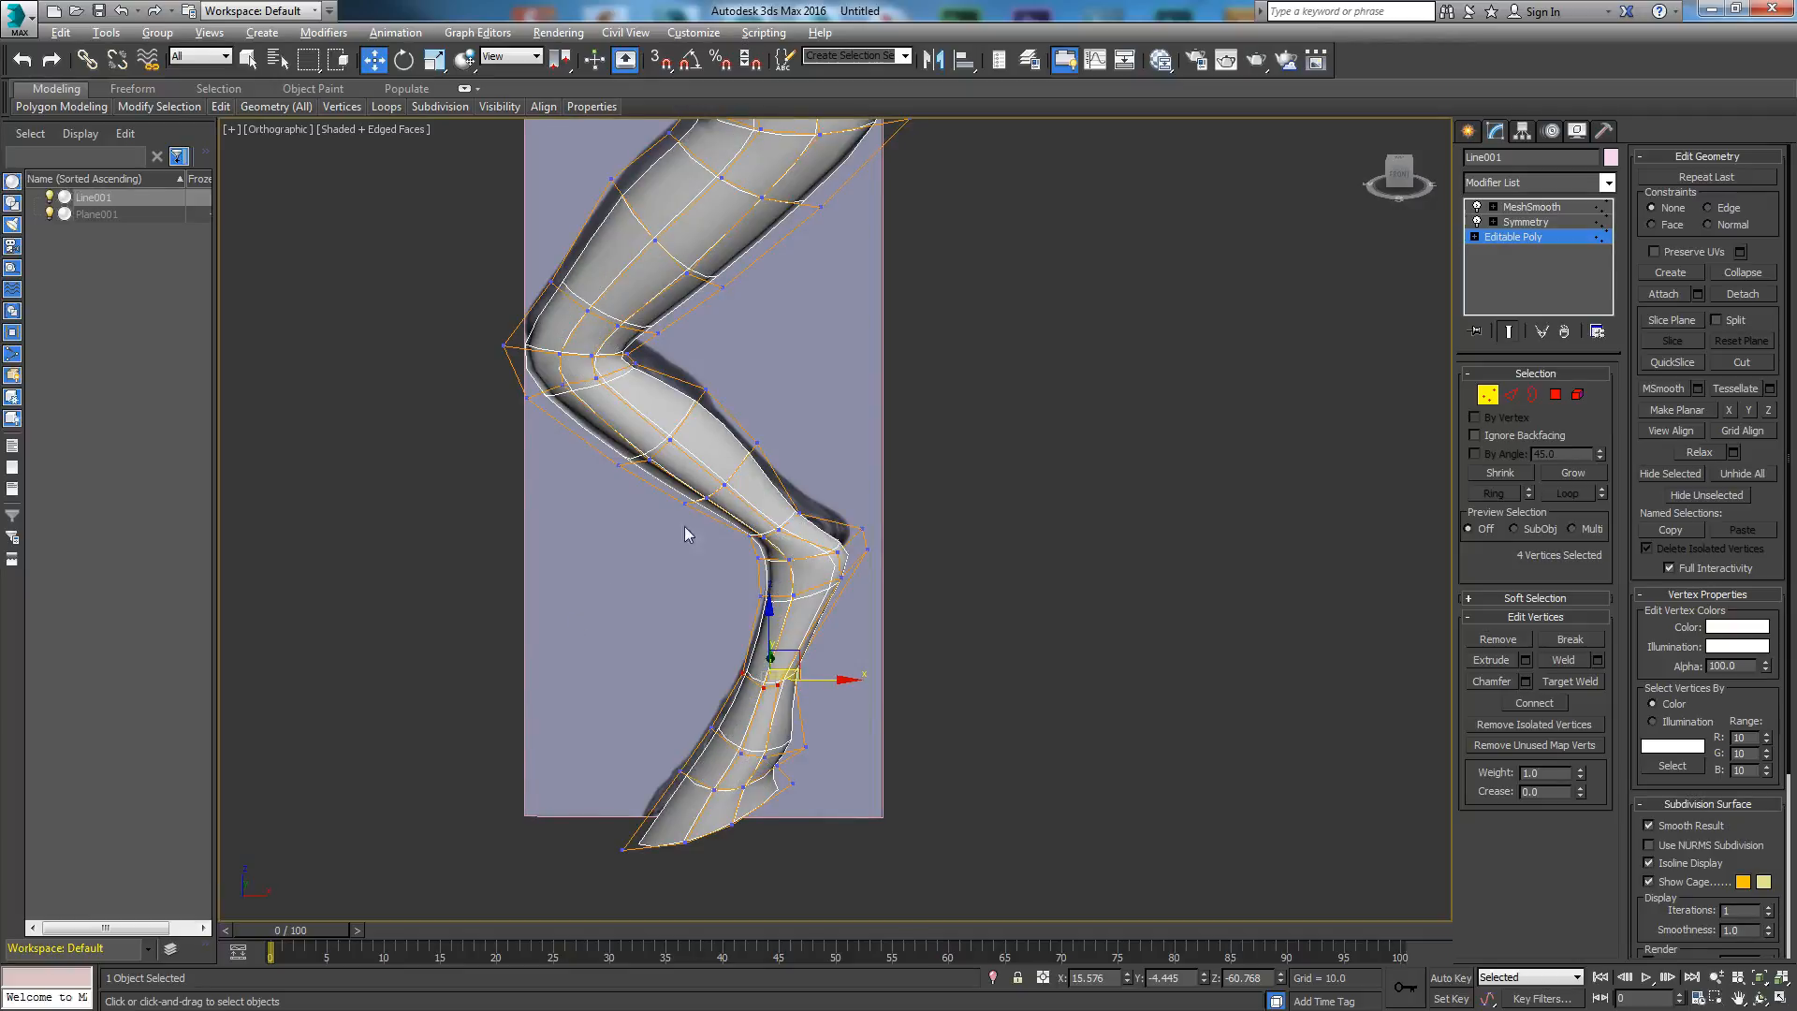
Step: Delete the MeshSmooth modifier and convert the leg, including its Symmetry, to an Editable Poly
{"action": "left_click", "coordinate": [1553, 207]}
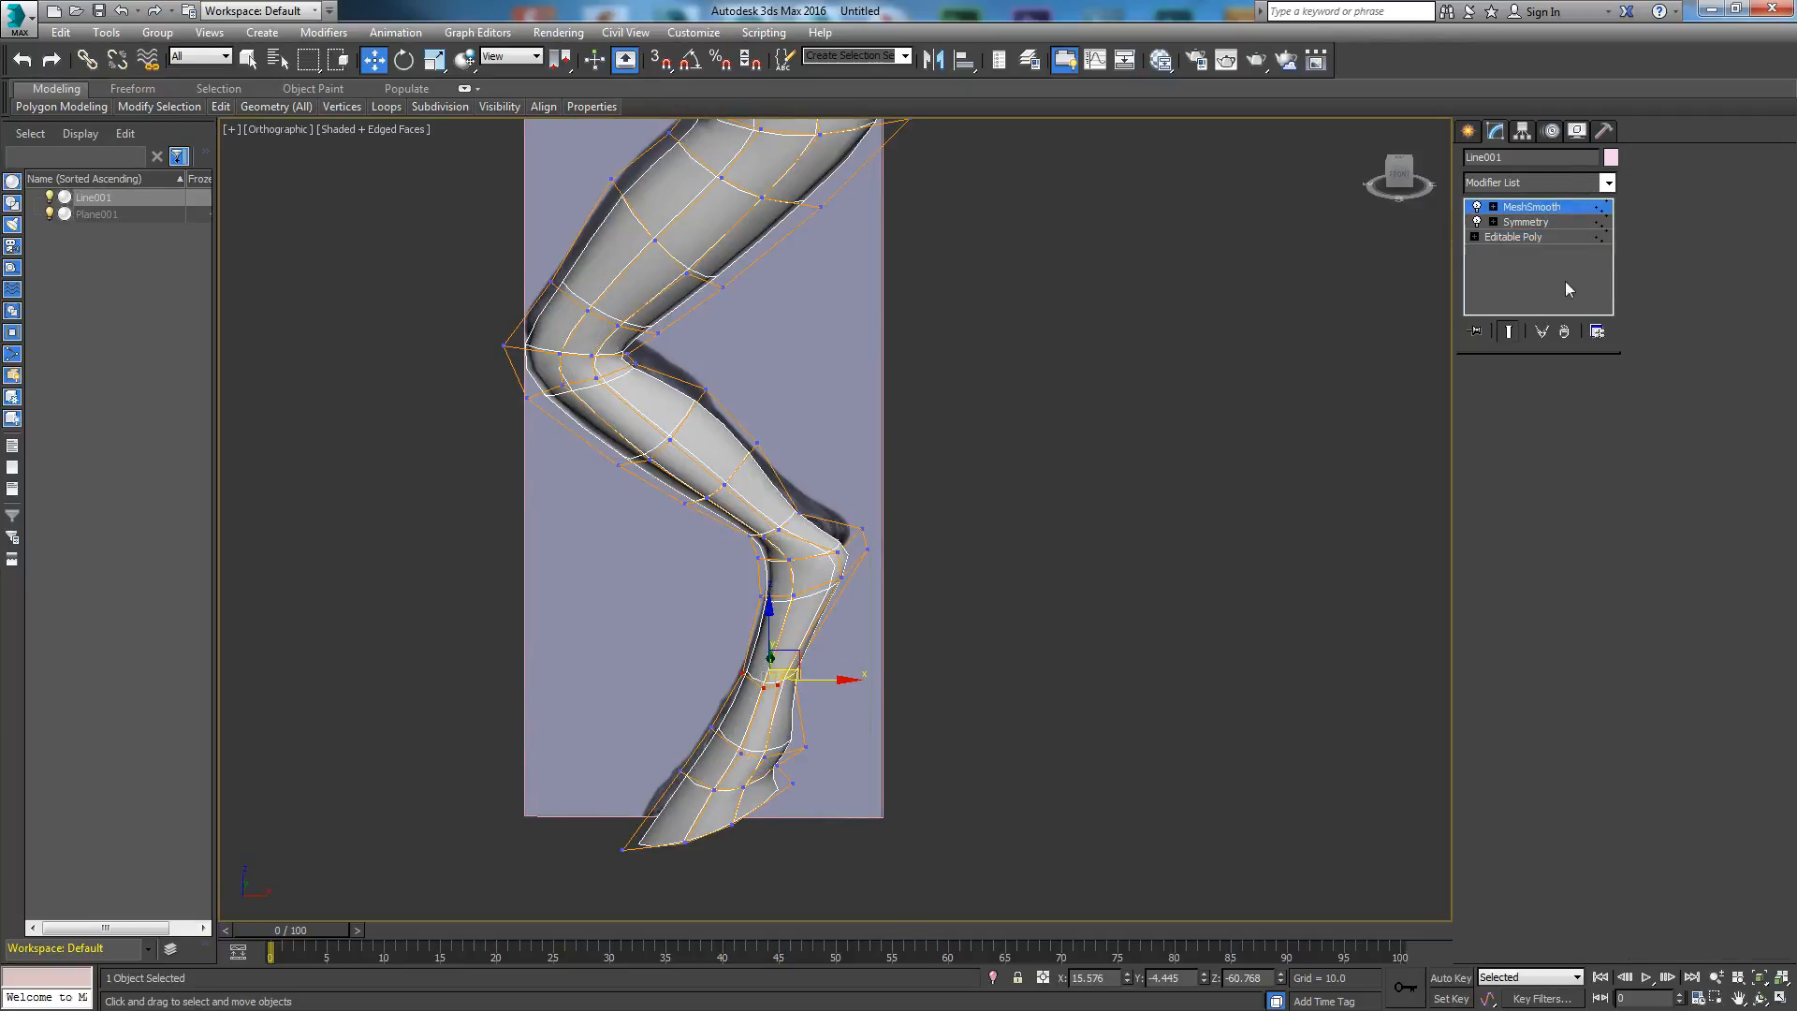
{"action": "left_click", "coordinate": [1563, 332]}
{"action": "right_click", "coordinate": [653, 432]}
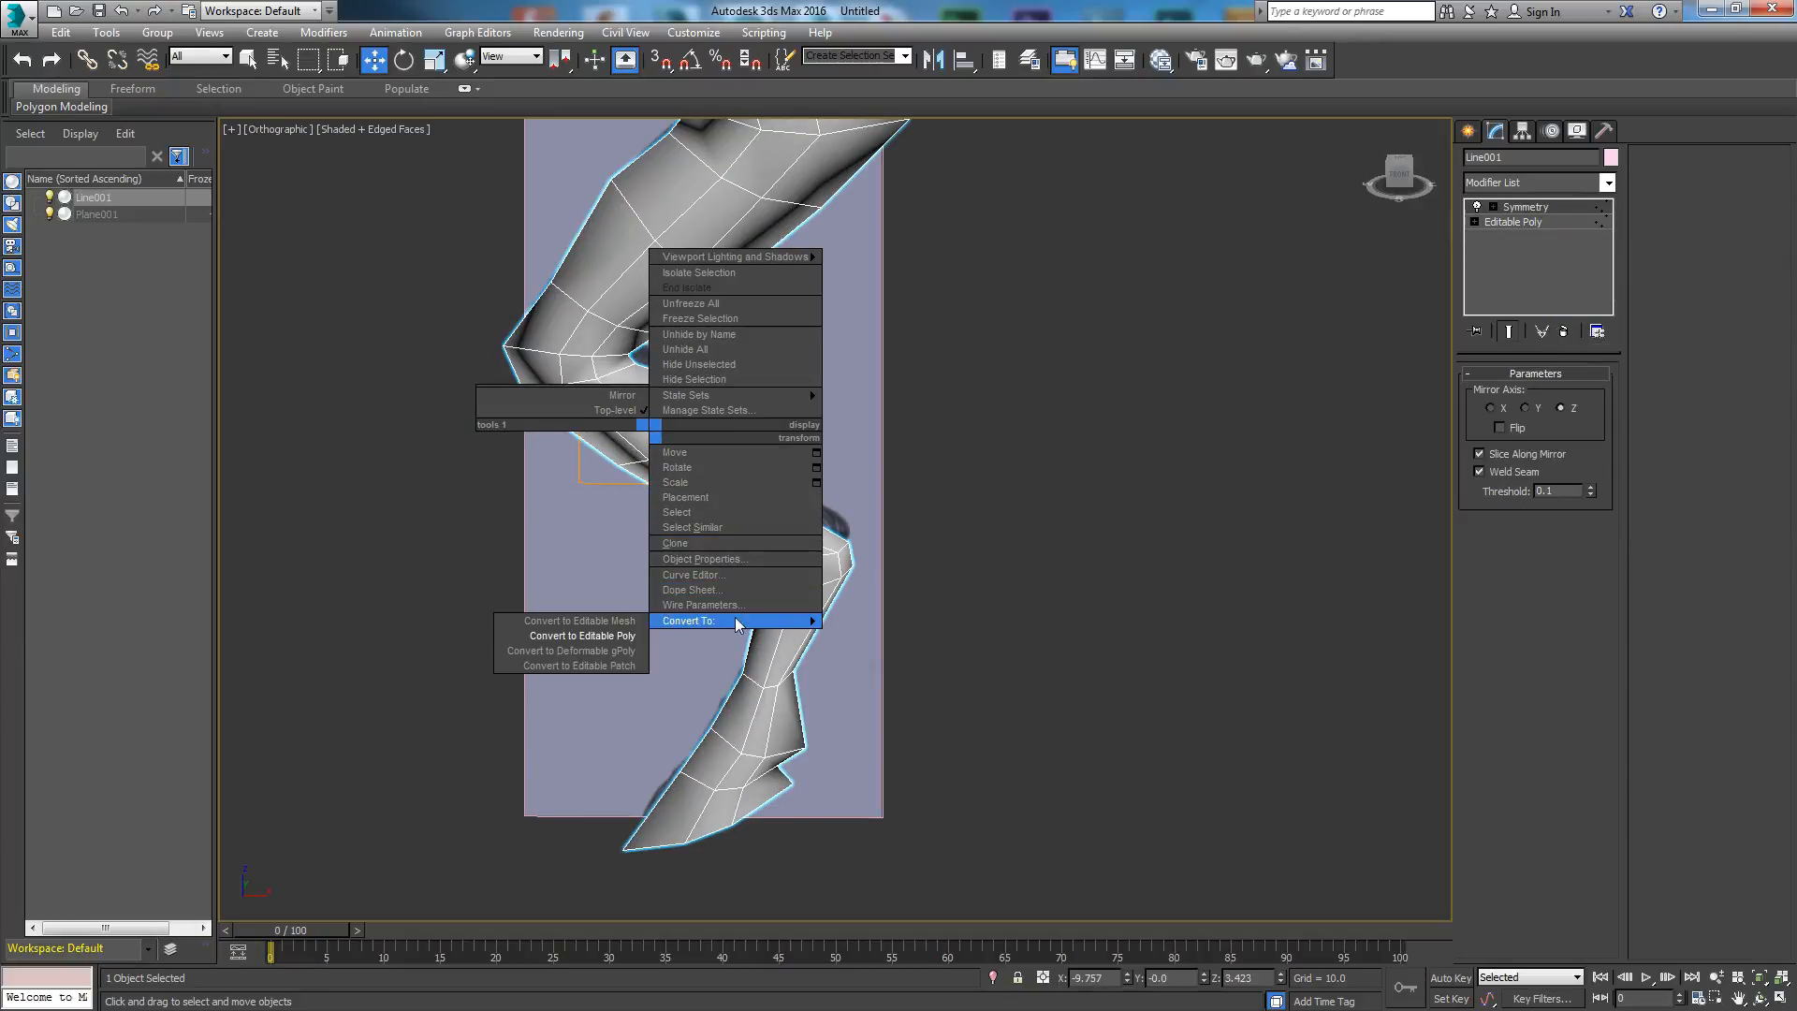
{"action": "left_click", "coordinate": [582, 635]}
Step: Select the open border on the underside of the foot and cap it
{"action": "middle_click_drag", "start_coordinate": [802, 550], "coordinate": [871, 572], "text": "alt"}
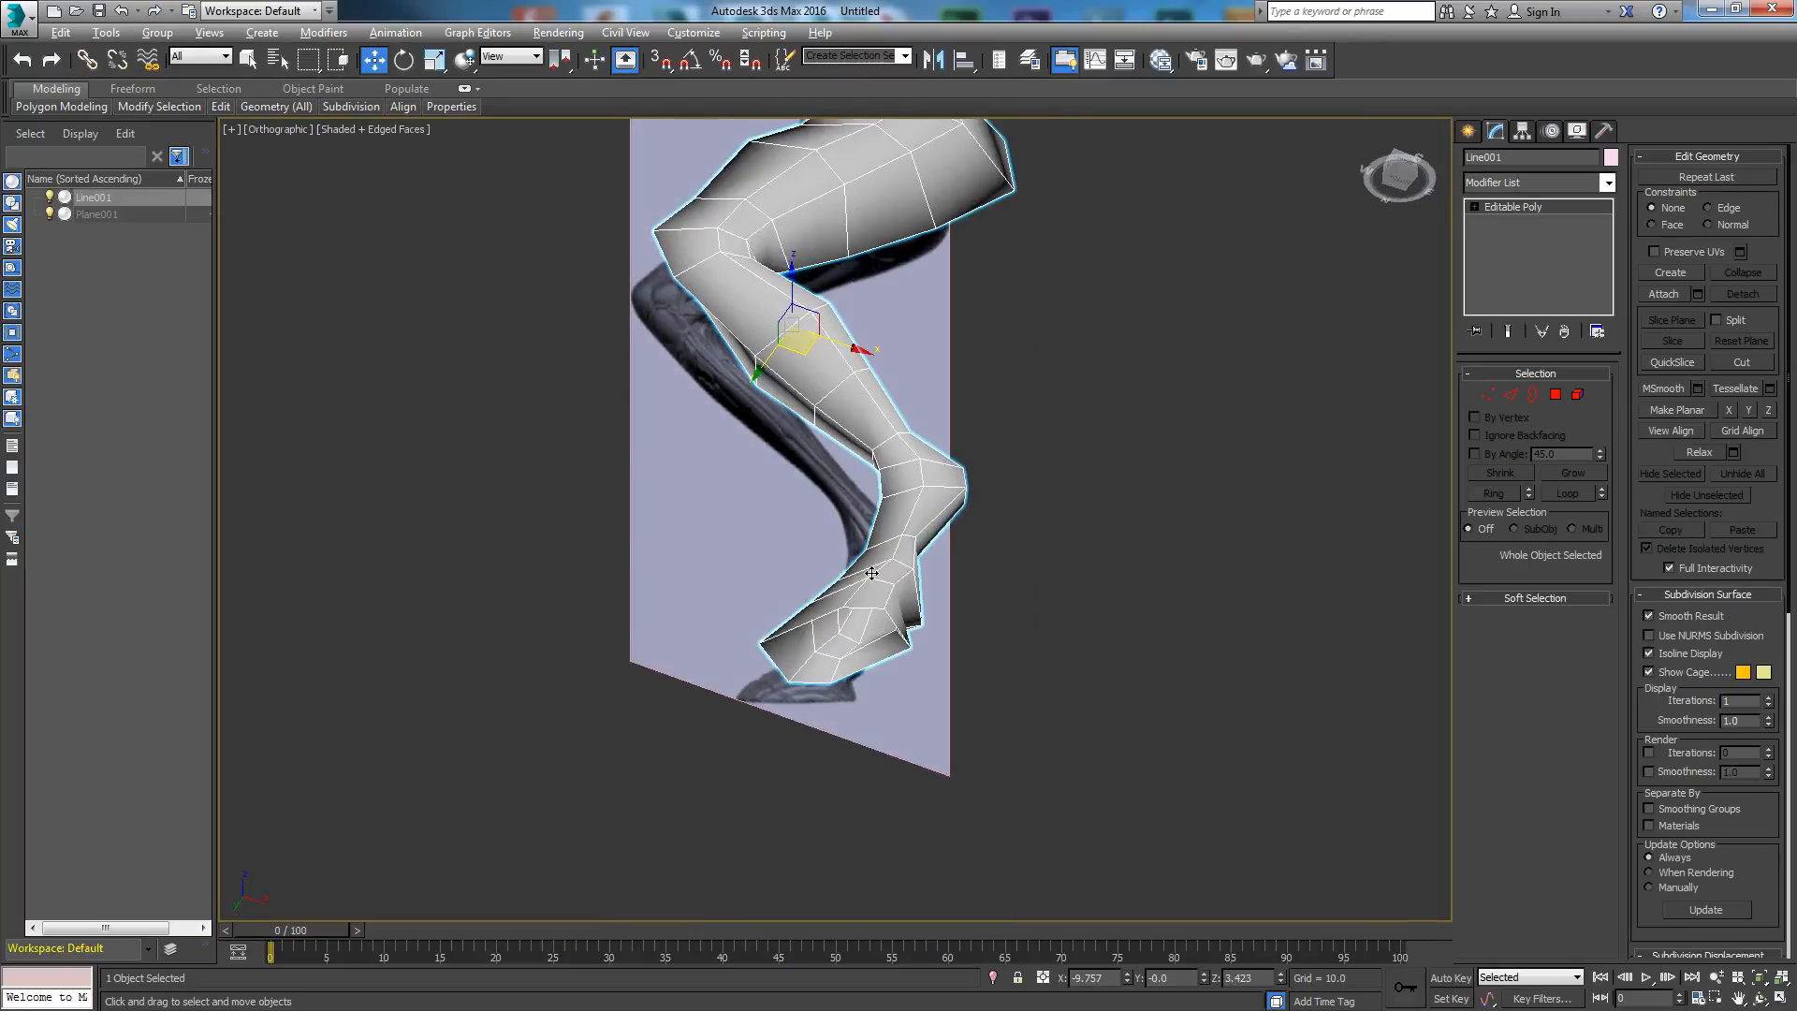
{"action": "left_click", "coordinate": [1533, 394]}
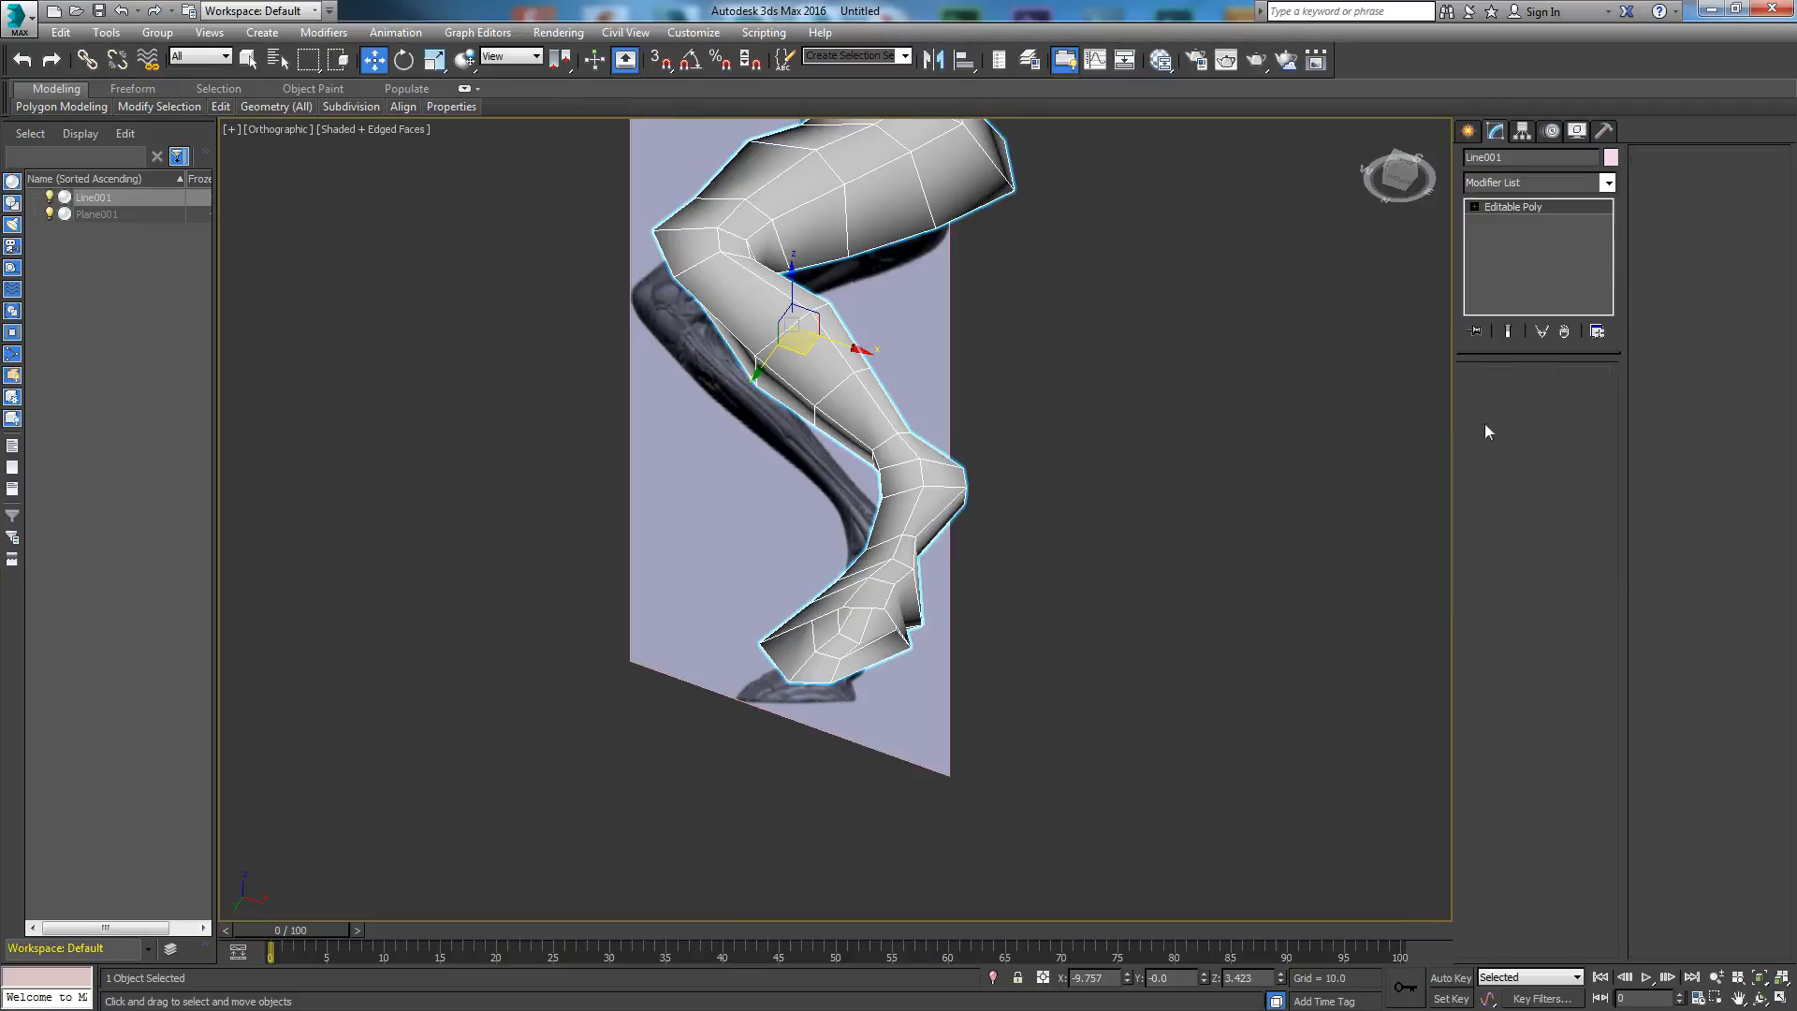
{"action": "left_click", "coordinate": [894, 618]}
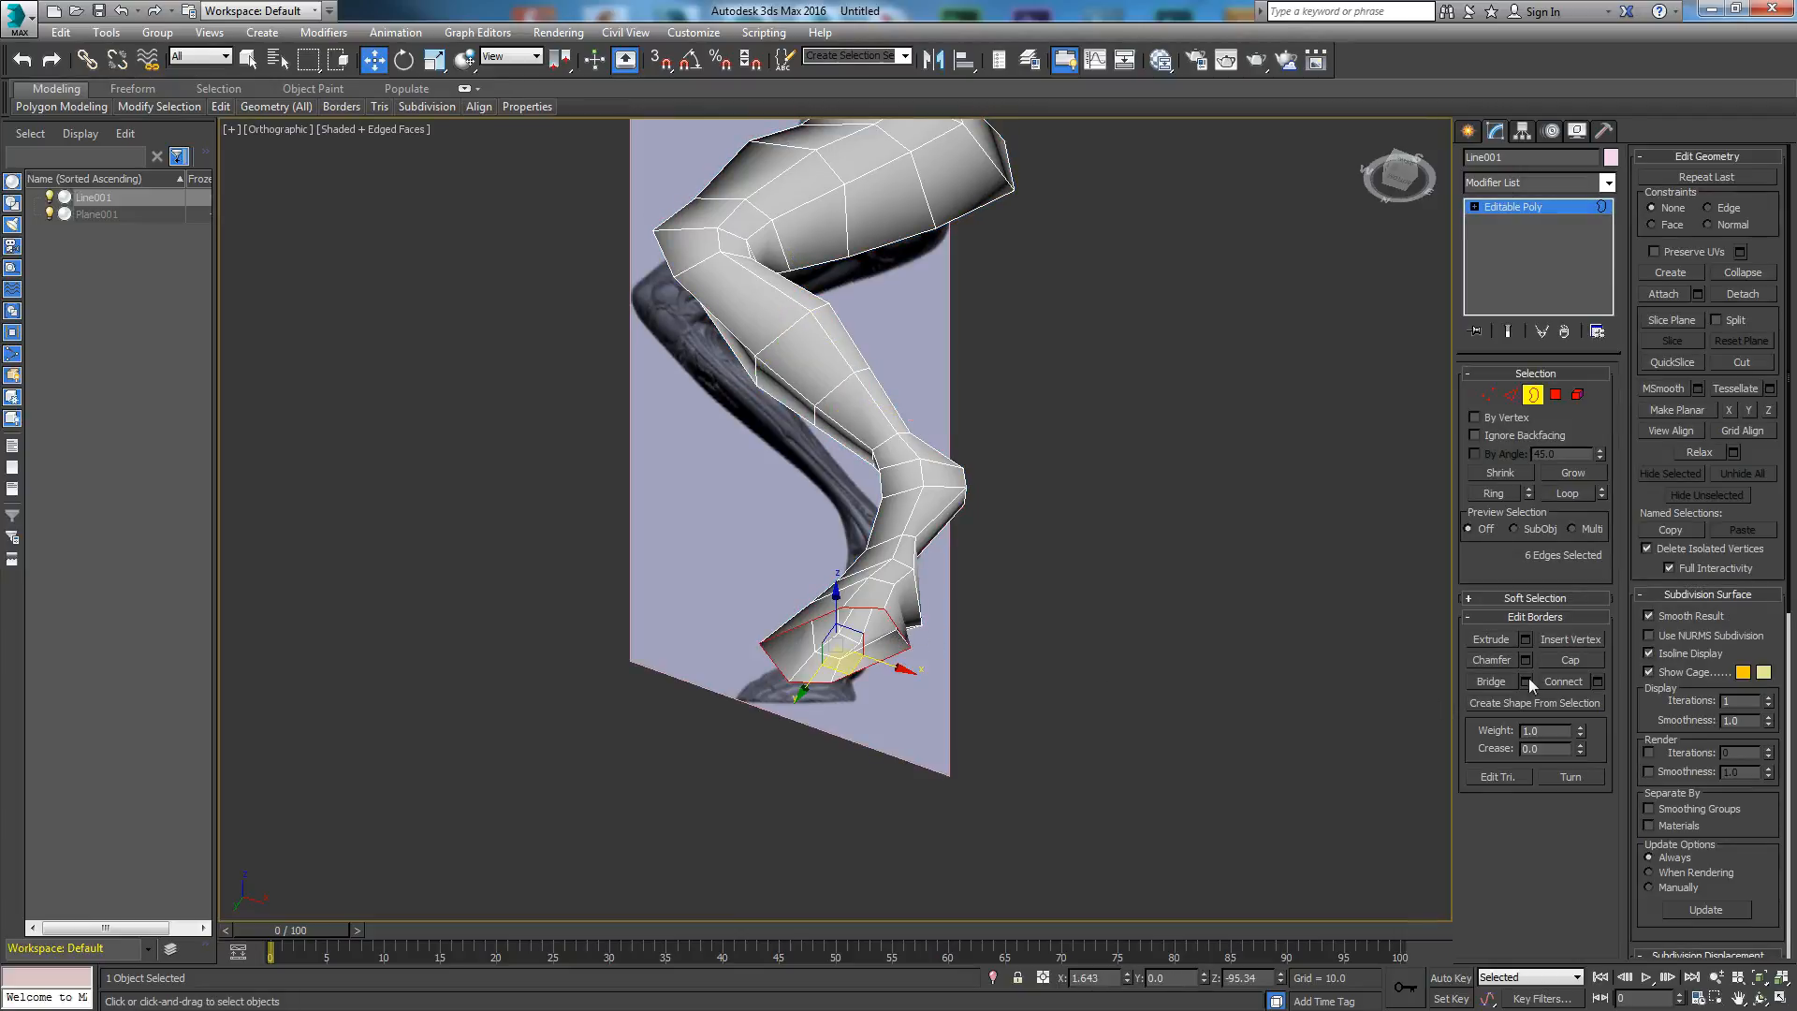
{"action": "left_click", "coordinate": [1570, 660]}
Step: Connect the two pairs of opposite vertices across the foot's cap to split it into three polygons
{"action": "scroll", "coordinate": [822, 646], "scroll_direction": "up", "scroll_amount": 5}
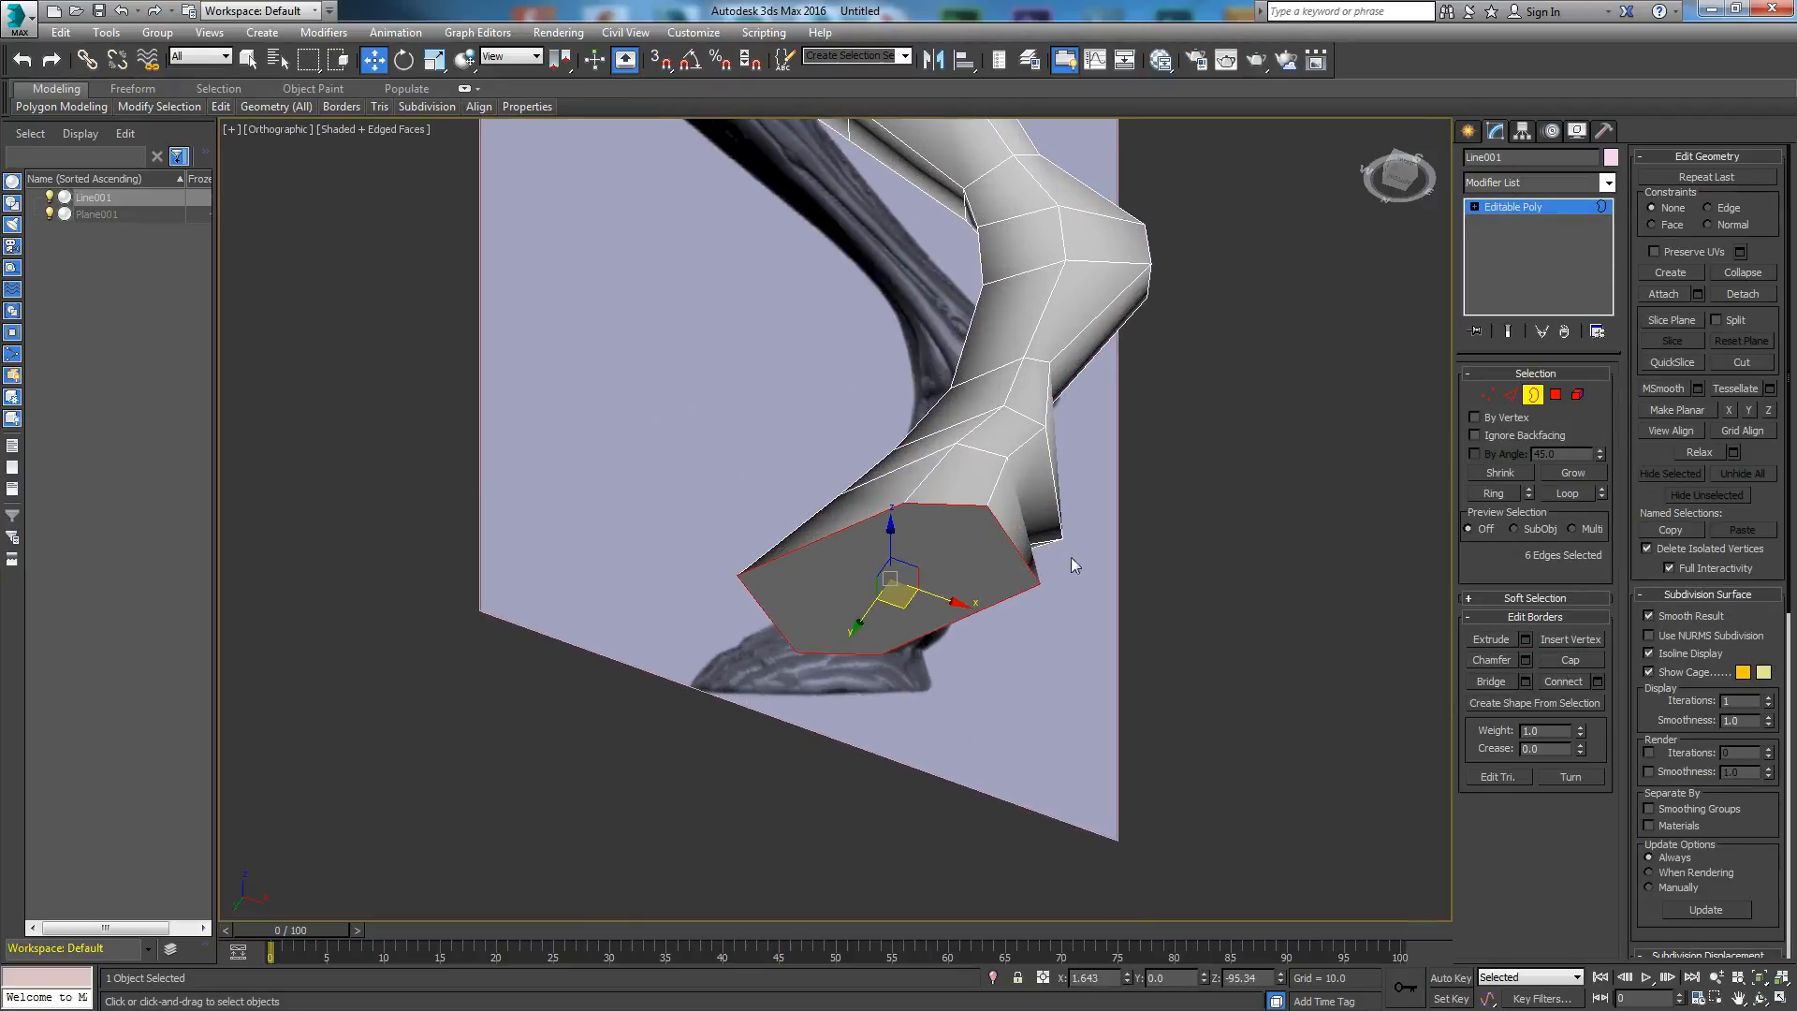
{"action": "left_click", "coordinate": [1488, 394]}
{"action": "left_click", "coordinate": [904, 505]}
{"action": "left_click", "coordinate": [792, 652], "text": "ctrl"}
{"action": "right_click", "coordinate": [789, 652]}
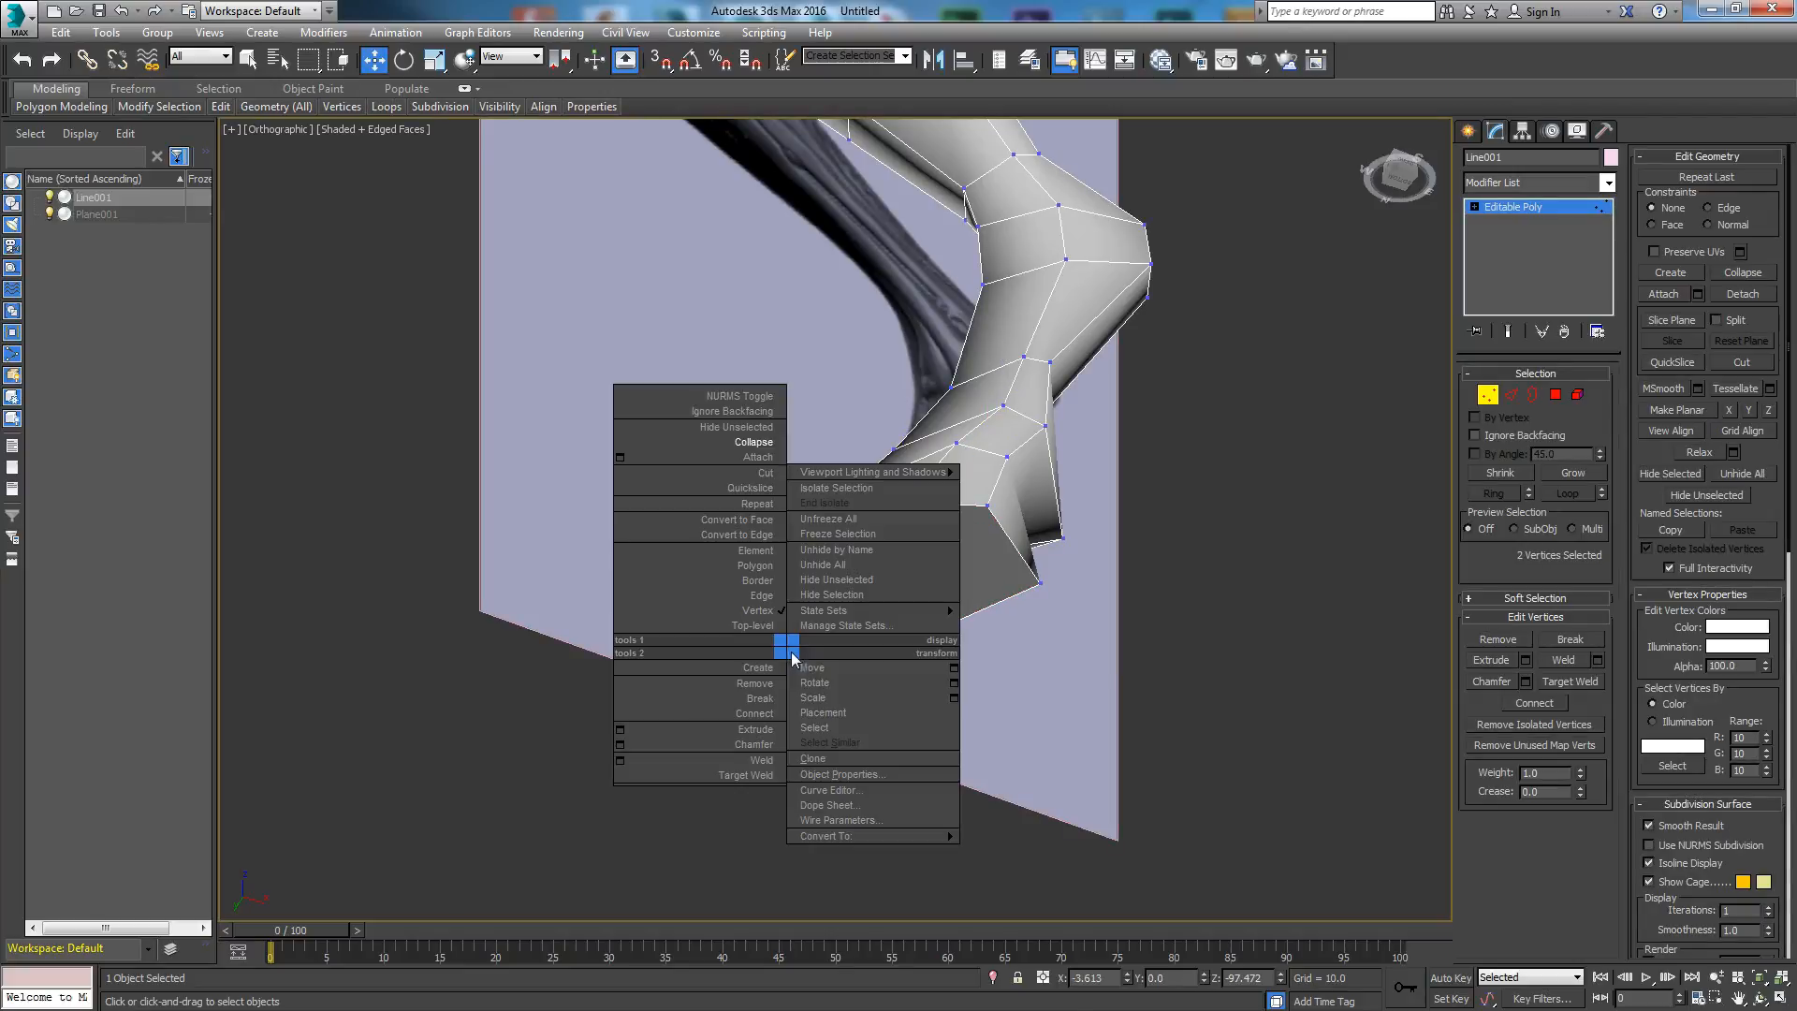
{"action": "left_click", "coordinate": [748, 715]}
{"action": "left_click", "coordinate": [982, 505]}
{"action": "left_click", "coordinate": [881, 654], "text": "ctrl"}
{"action": "right_click", "coordinate": [875, 645]}
{"action": "left_click", "coordinate": [844, 713]}
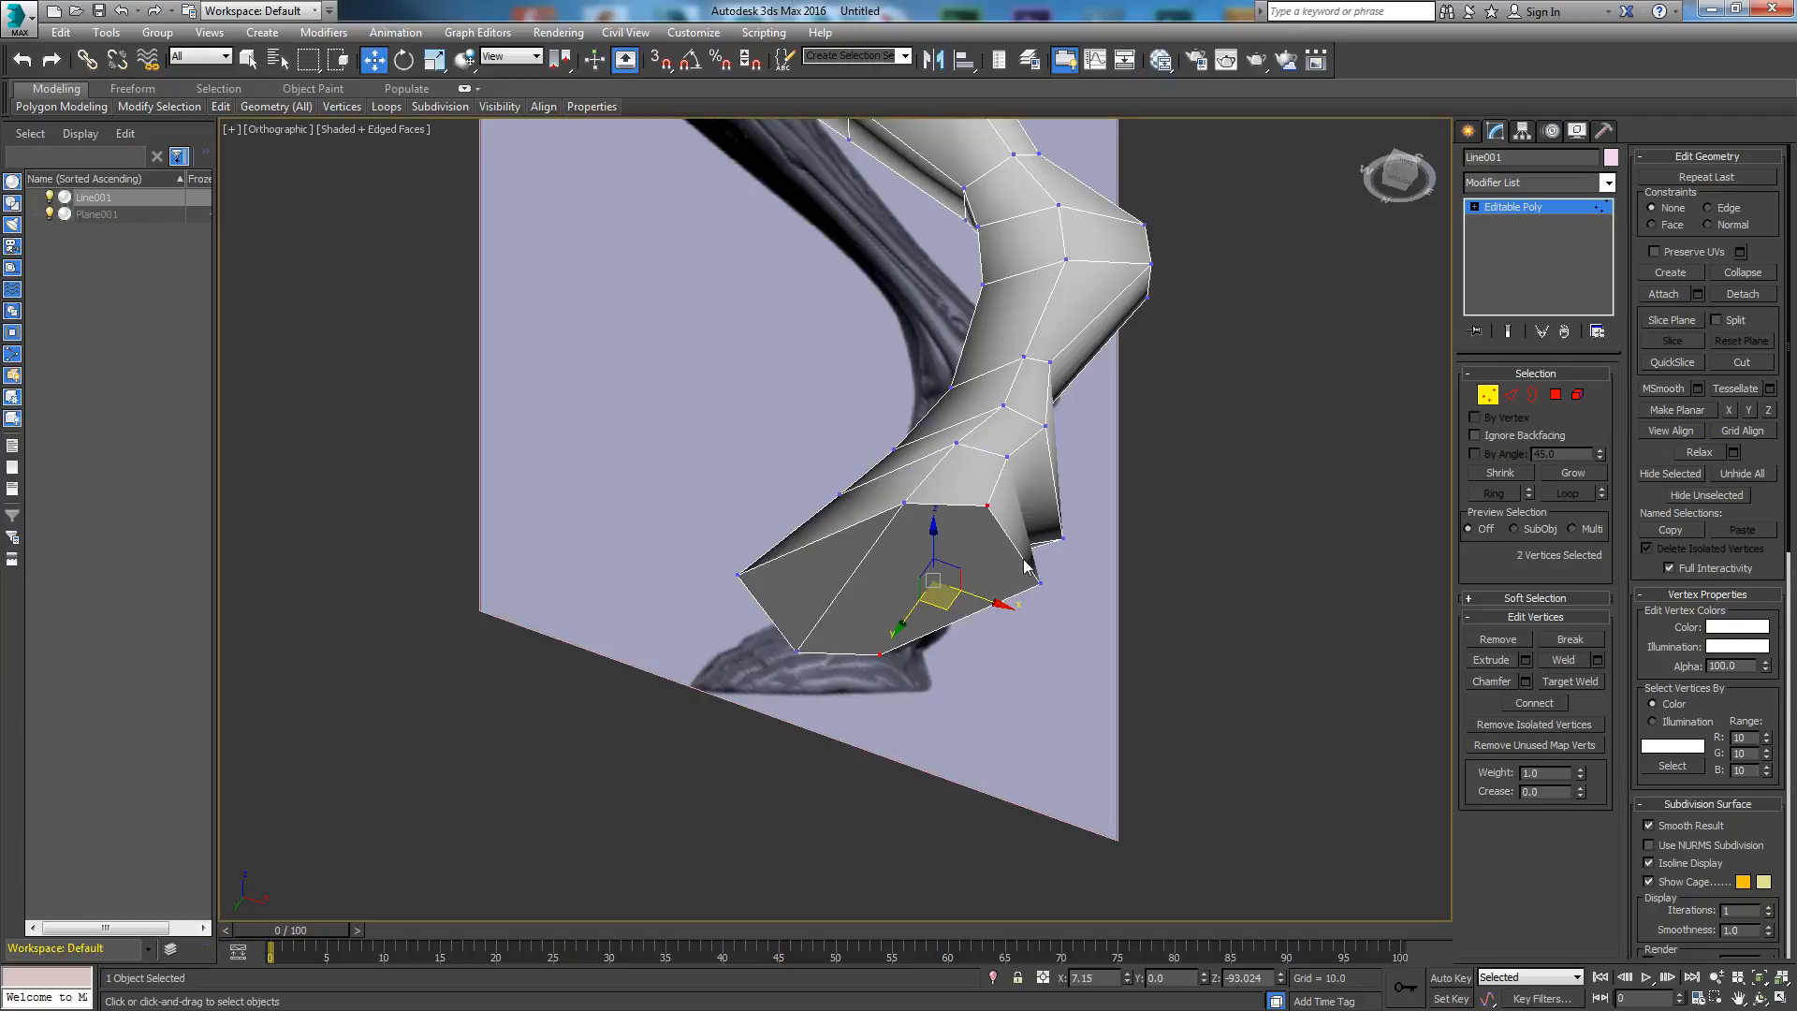
Step: Delete the end vertex at the top of the hip to open the leg's upper end
{"action": "left_click", "coordinate": [987, 599]}
{"action": "middle_click_drag", "start_coordinate": [956, 607], "coordinate": [776, 561], "text": "alt"}
{"action": "left_click_drag", "start_coordinate": [907, 372], "coordinate": [905, 374]}
{"action": "key", "text": "Delete"}
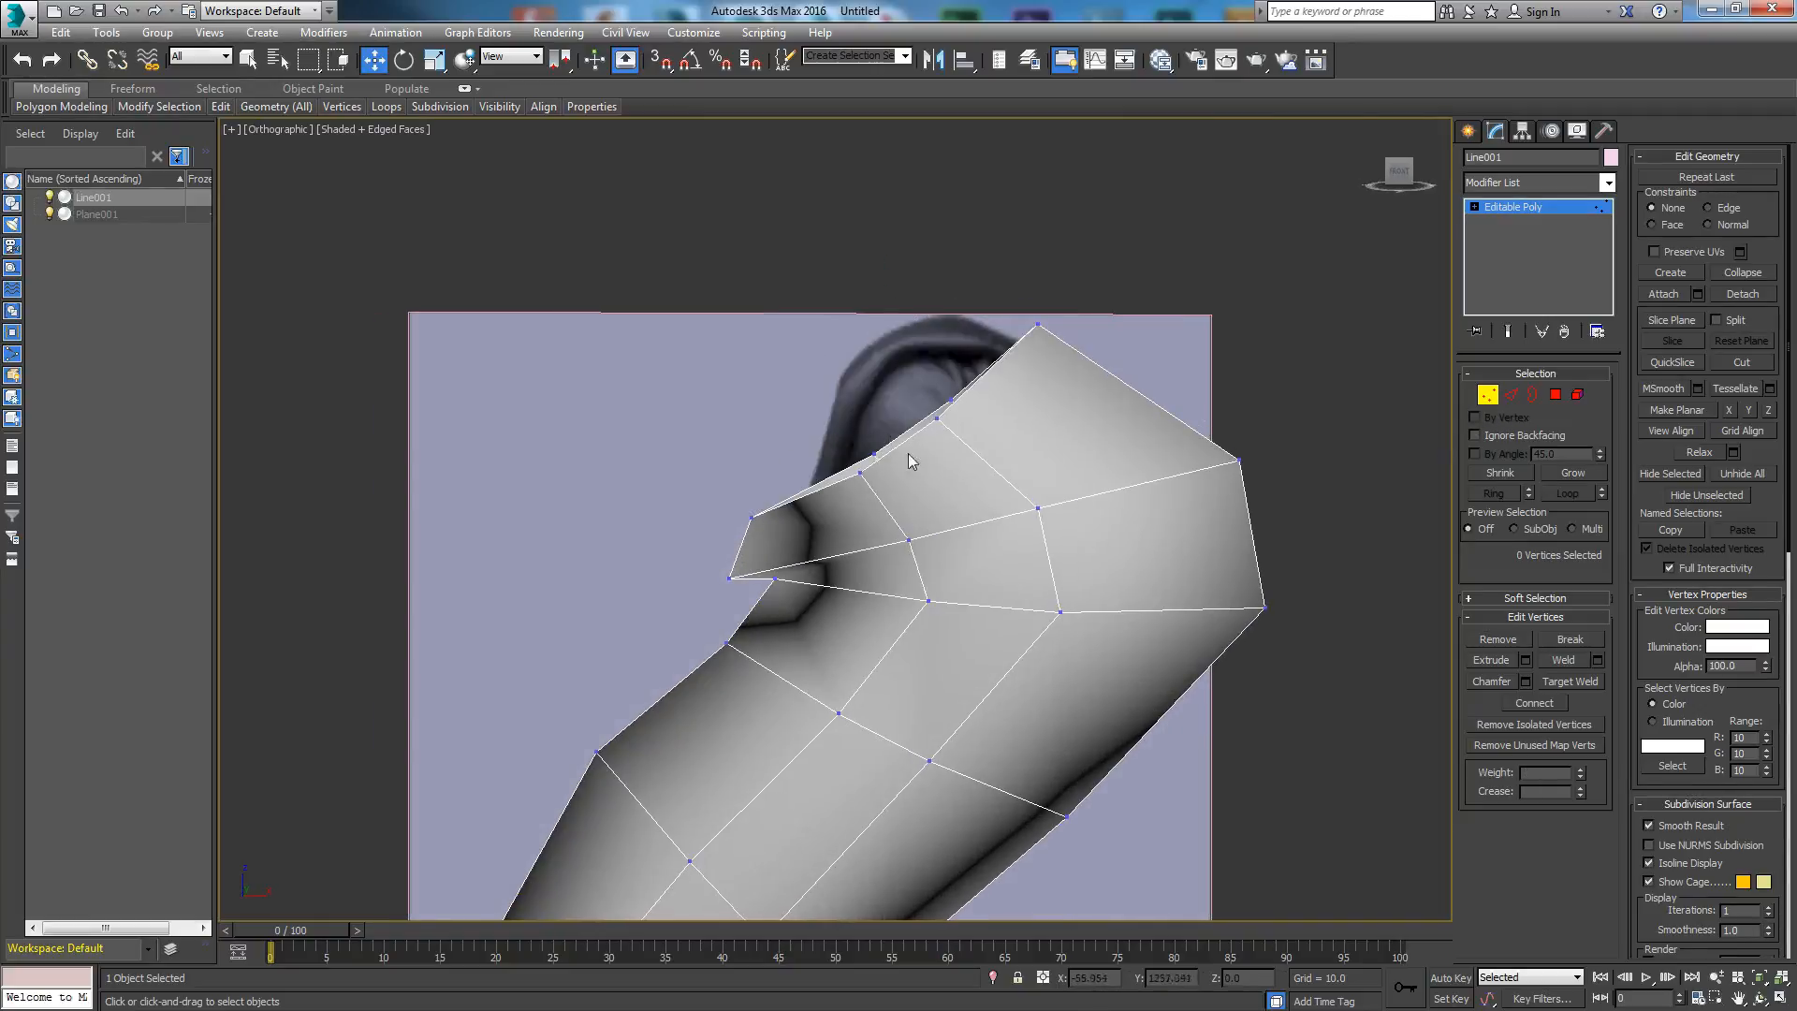
Step: Ring-select the foot's lowest side edges and connect them with one loop slid close to the sole's rim
{"action": "middle_click_drag", "start_coordinate": [902, 620], "coordinate": [895, 570], "text": "alt"}
{"action": "scroll", "coordinate": [809, 582], "scroll_direction": "down", "scroll_amount": 5}
{"action": "scroll", "coordinate": [894, 570], "scroll_direction": "up", "scroll_amount": 4}
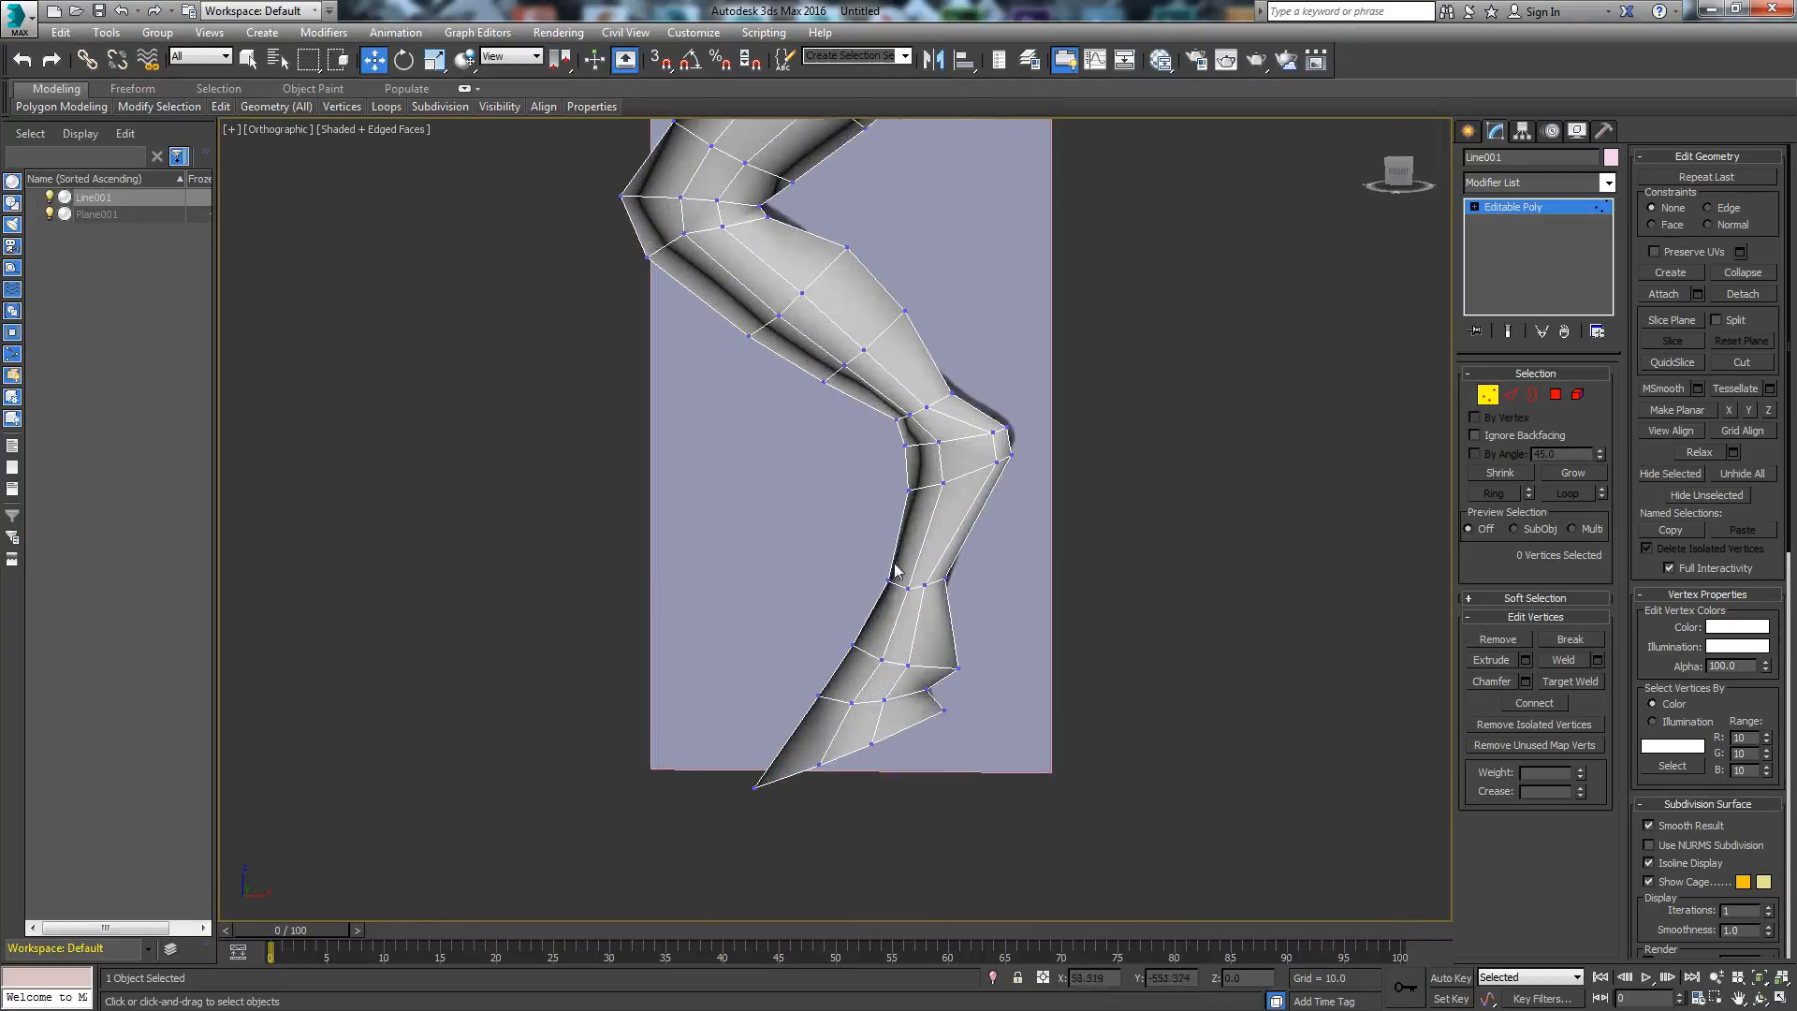
{"action": "scroll", "coordinate": [893, 609], "scroll_direction": "up", "scroll_amount": 2}
{"action": "middle_click_drag", "start_coordinate": [891, 651], "coordinate": [880, 485]}
{"action": "scroll", "coordinate": [854, 601], "scroll_direction": "up", "scroll_amount": 4}
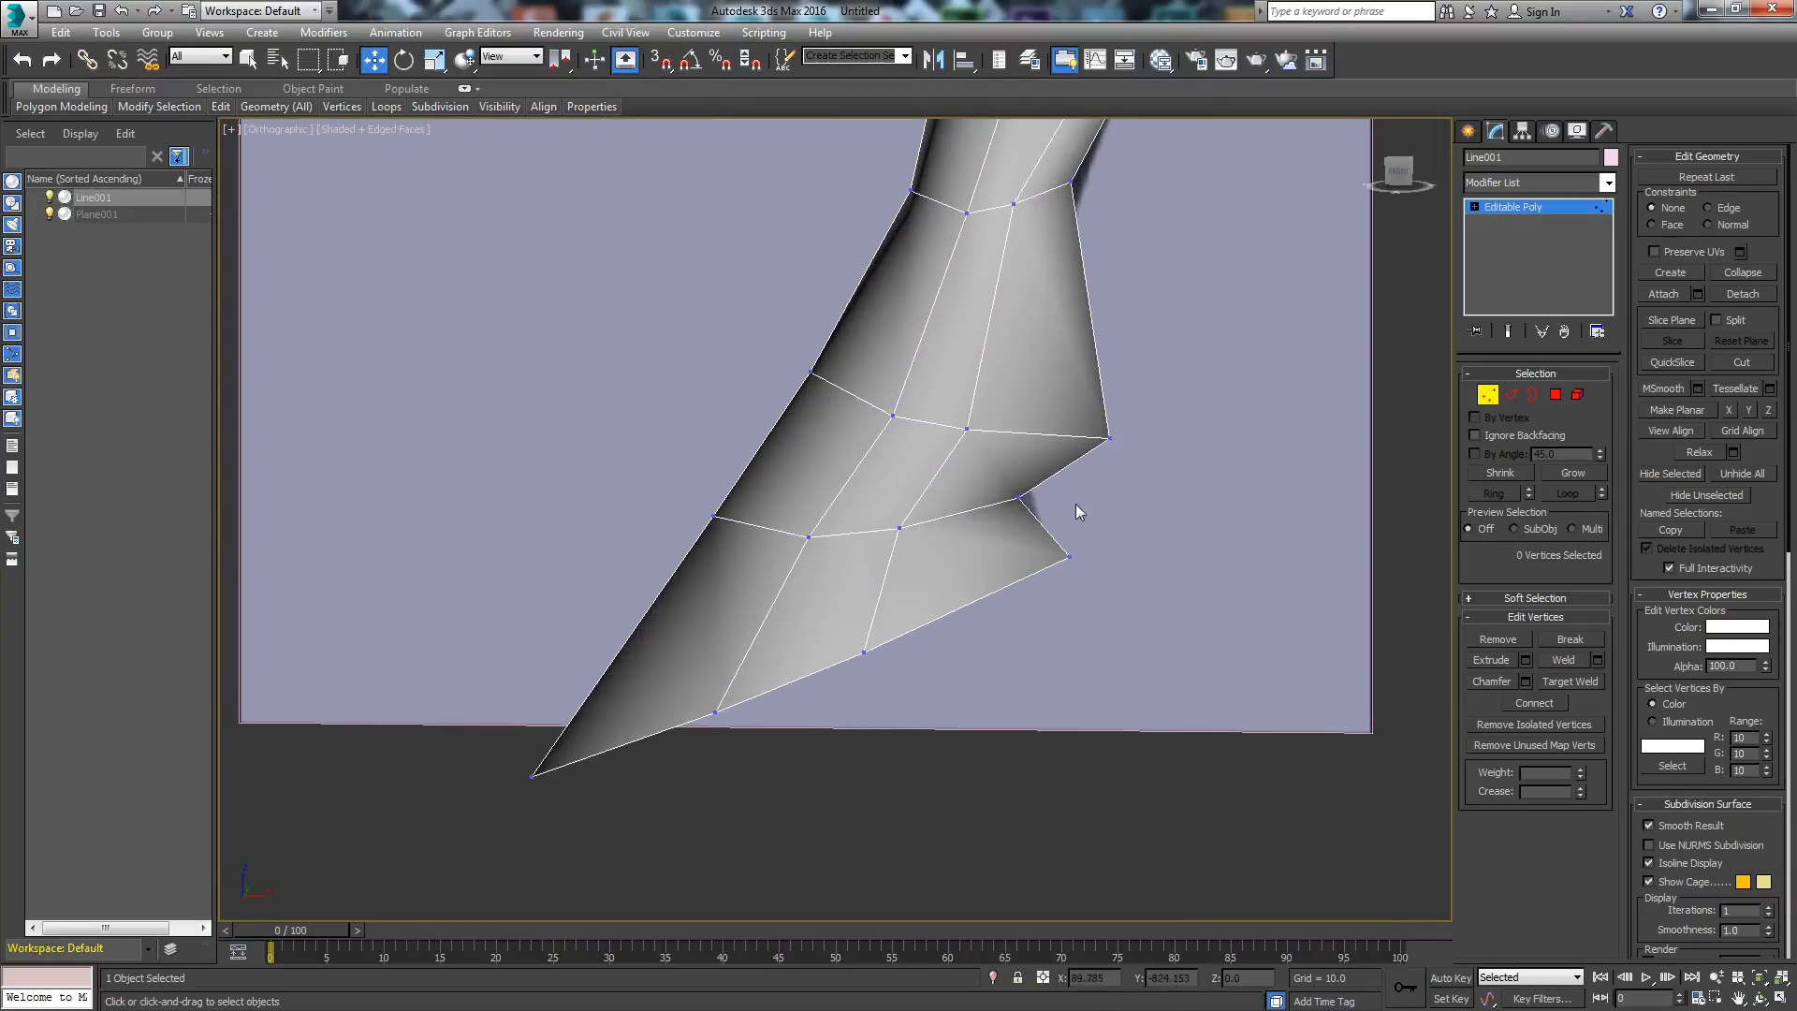
{"action": "left_click", "coordinate": [1510, 394]}
{"action": "double_click", "coordinate": [907, 632]}
{"action": "left_click", "coordinate": [877, 625]}
{"action": "left_click", "coordinate": [872, 624]}
{"action": "left_click", "coordinate": [1494, 493]}
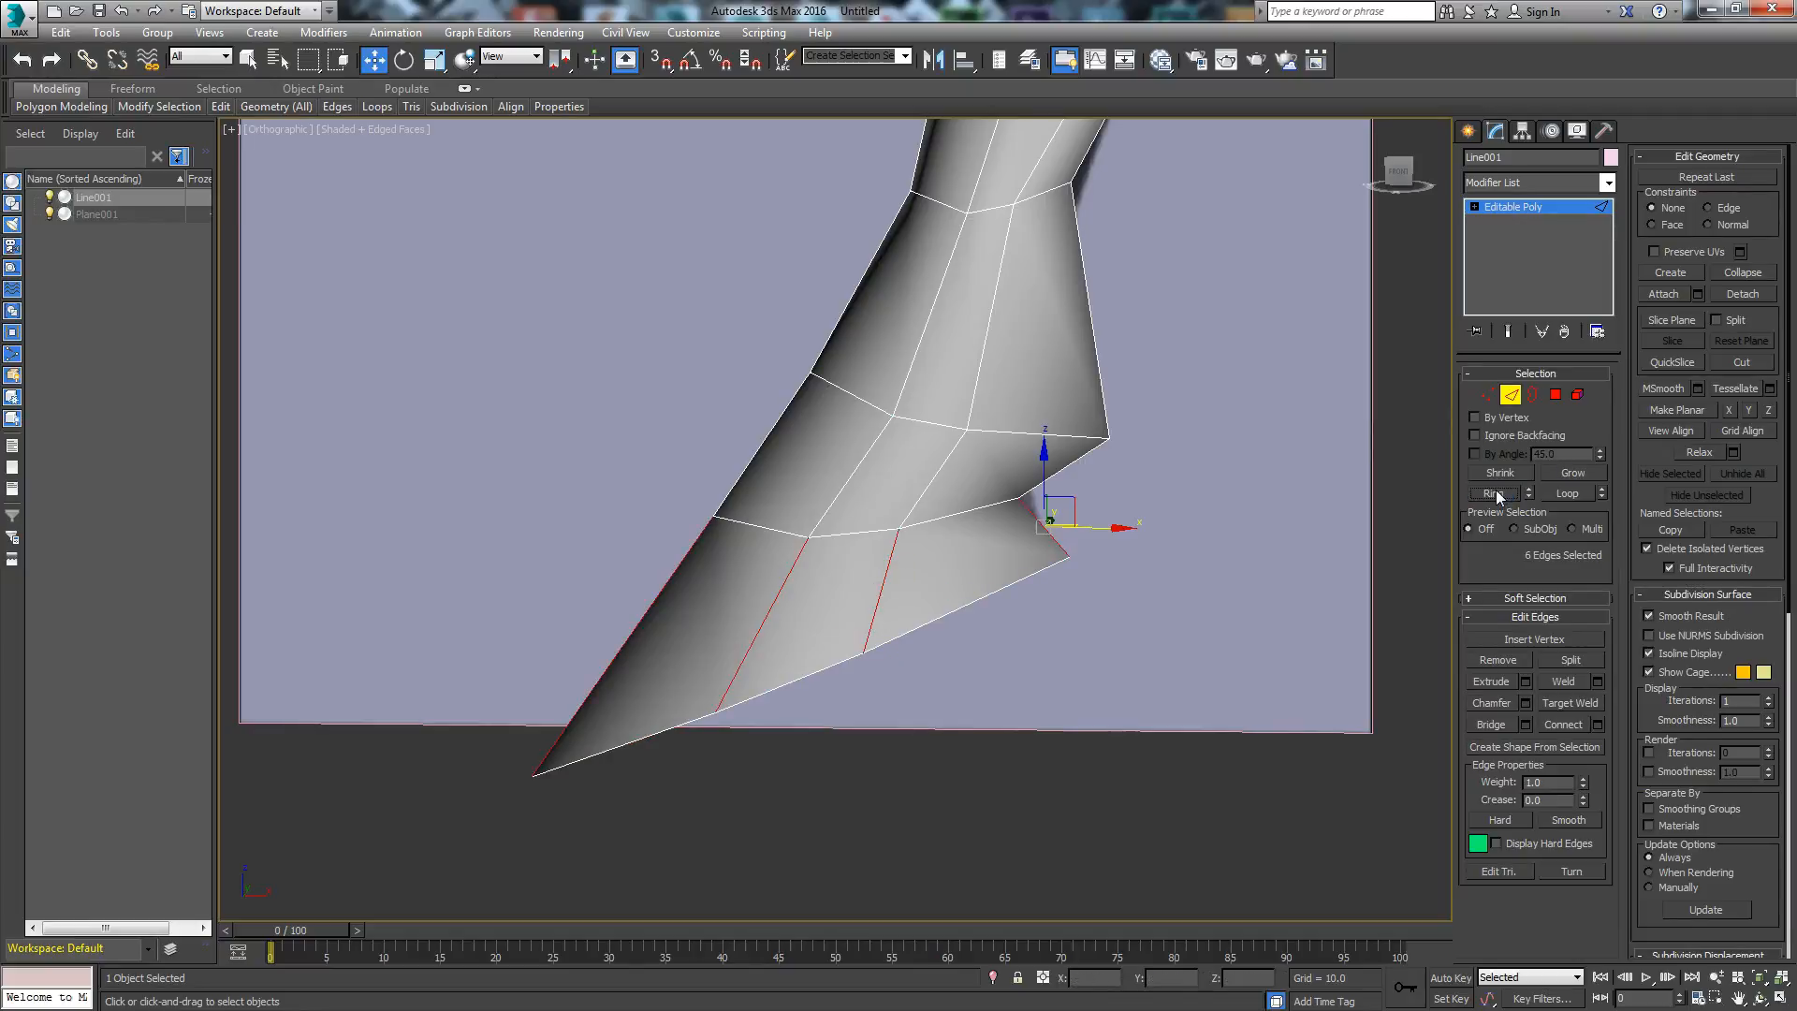
{"action": "left_click", "coordinate": [1598, 725]}
{"action": "left_click_drag", "start_coordinate": [853, 590], "coordinate": [874, 898]}
{"action": "left_click", "coordinate": [845, 611]}
Step: Select the three sole polygons by an angle of 45 with backfacing ignored, inset them slightly, and leave polygon level
{"action": "mouse_move", "coordinate": [847, 613]}
{"action": "middle_mouse_down", "text": "alt"}
{"action": "mouse_move", "coordinate": [912, 678]}
{"action": "mouse_move", "coordinate": [896, 621]}
{"action": "middle_mouse_up", "text": "alt"}
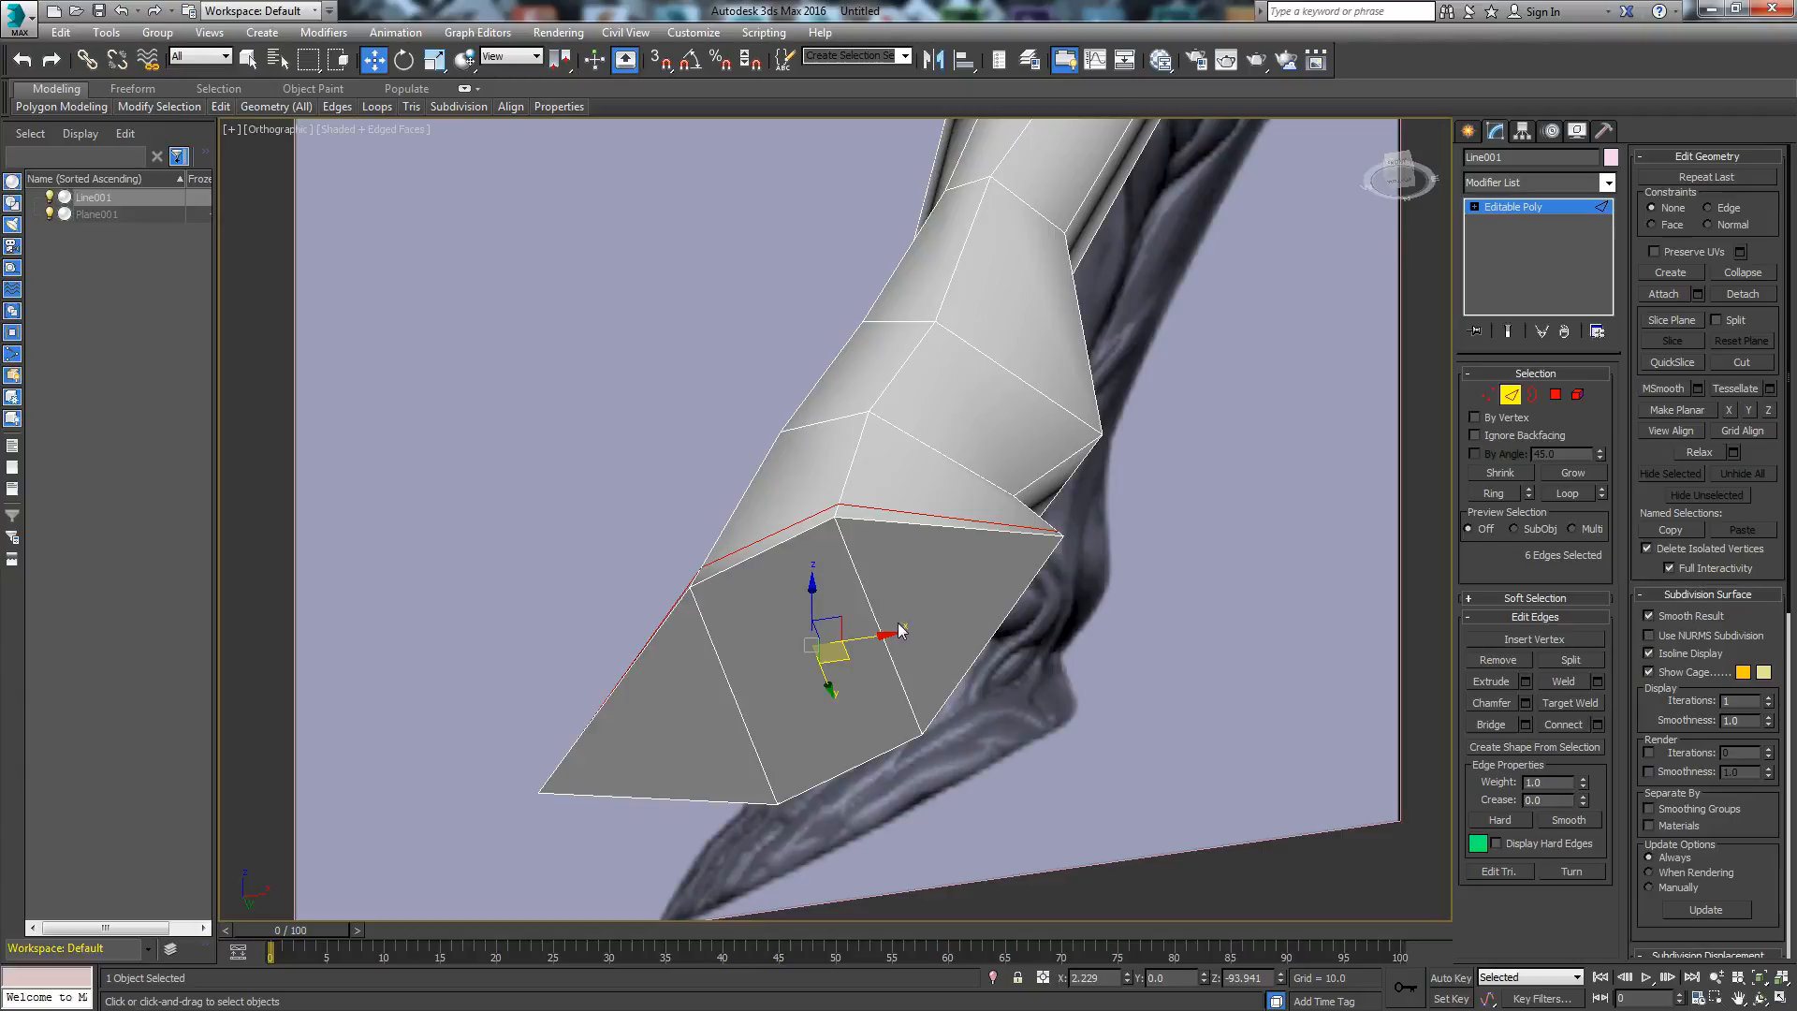
{"action": "left_click", "coordinate": [1555, 395]}
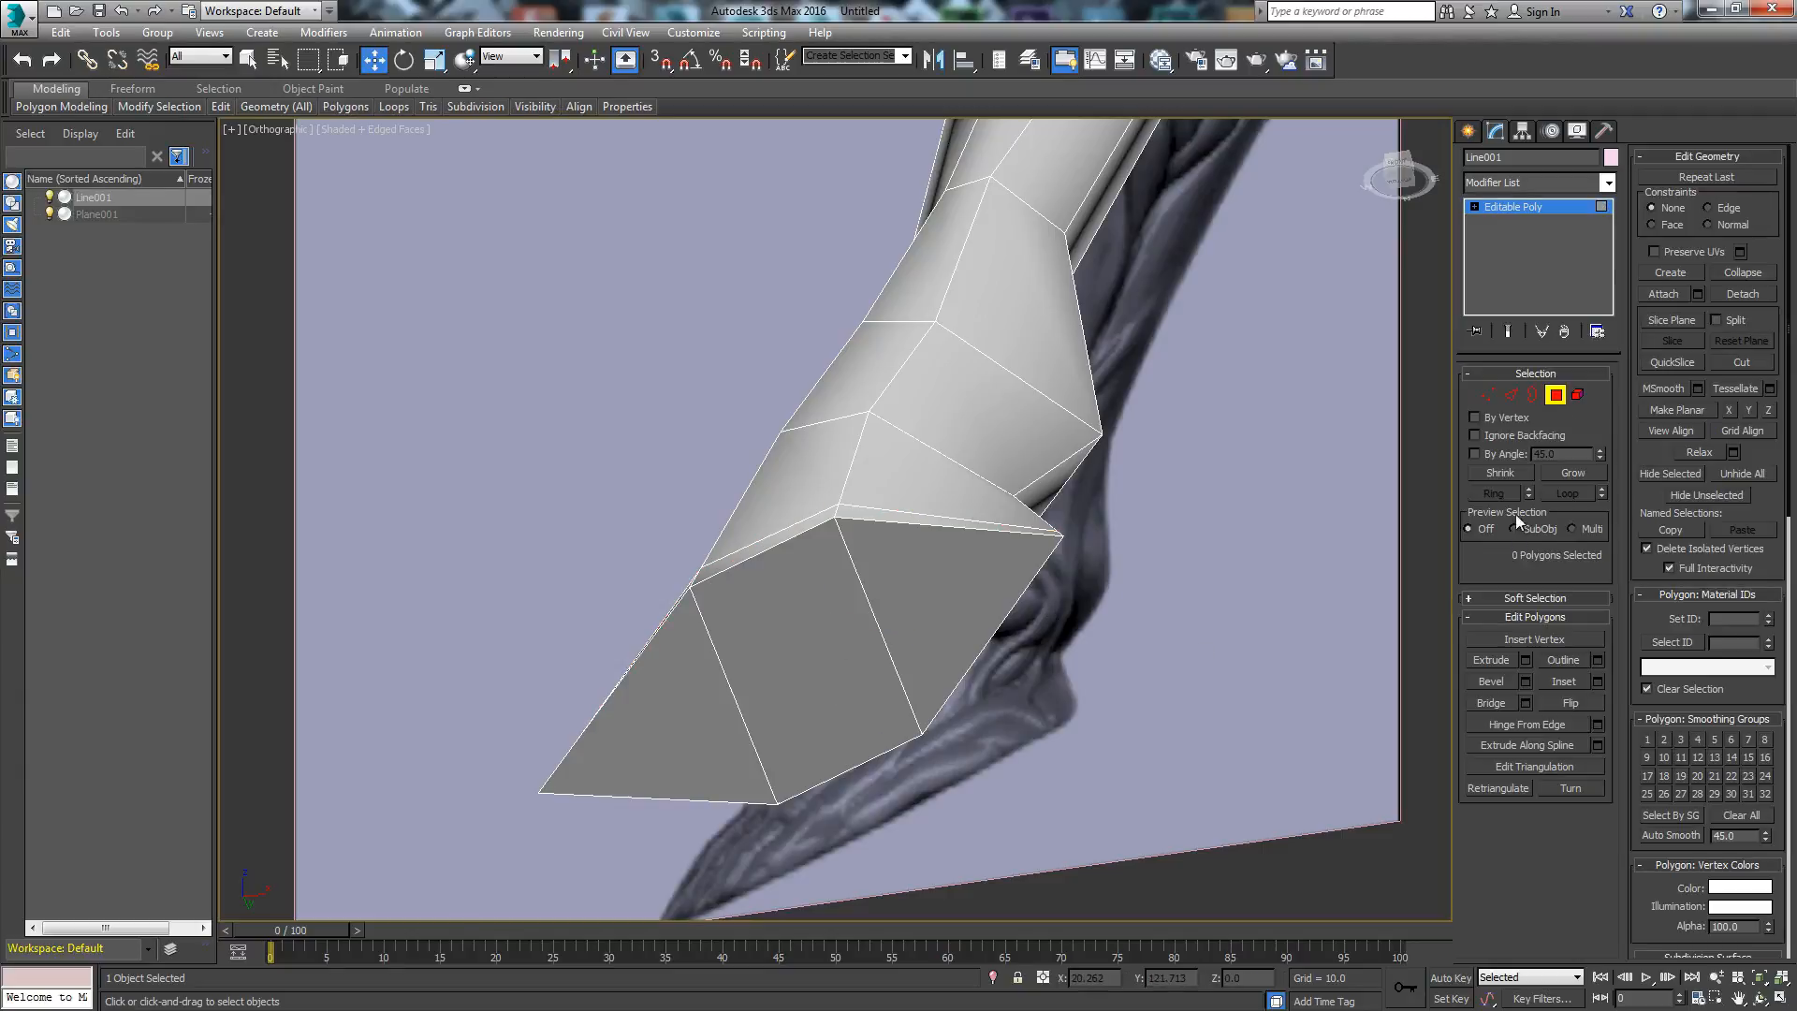
{"action": "left_click", "coordinate": [1553, 681]}
{"action": "left_click", "coordinate": [900, 660]}
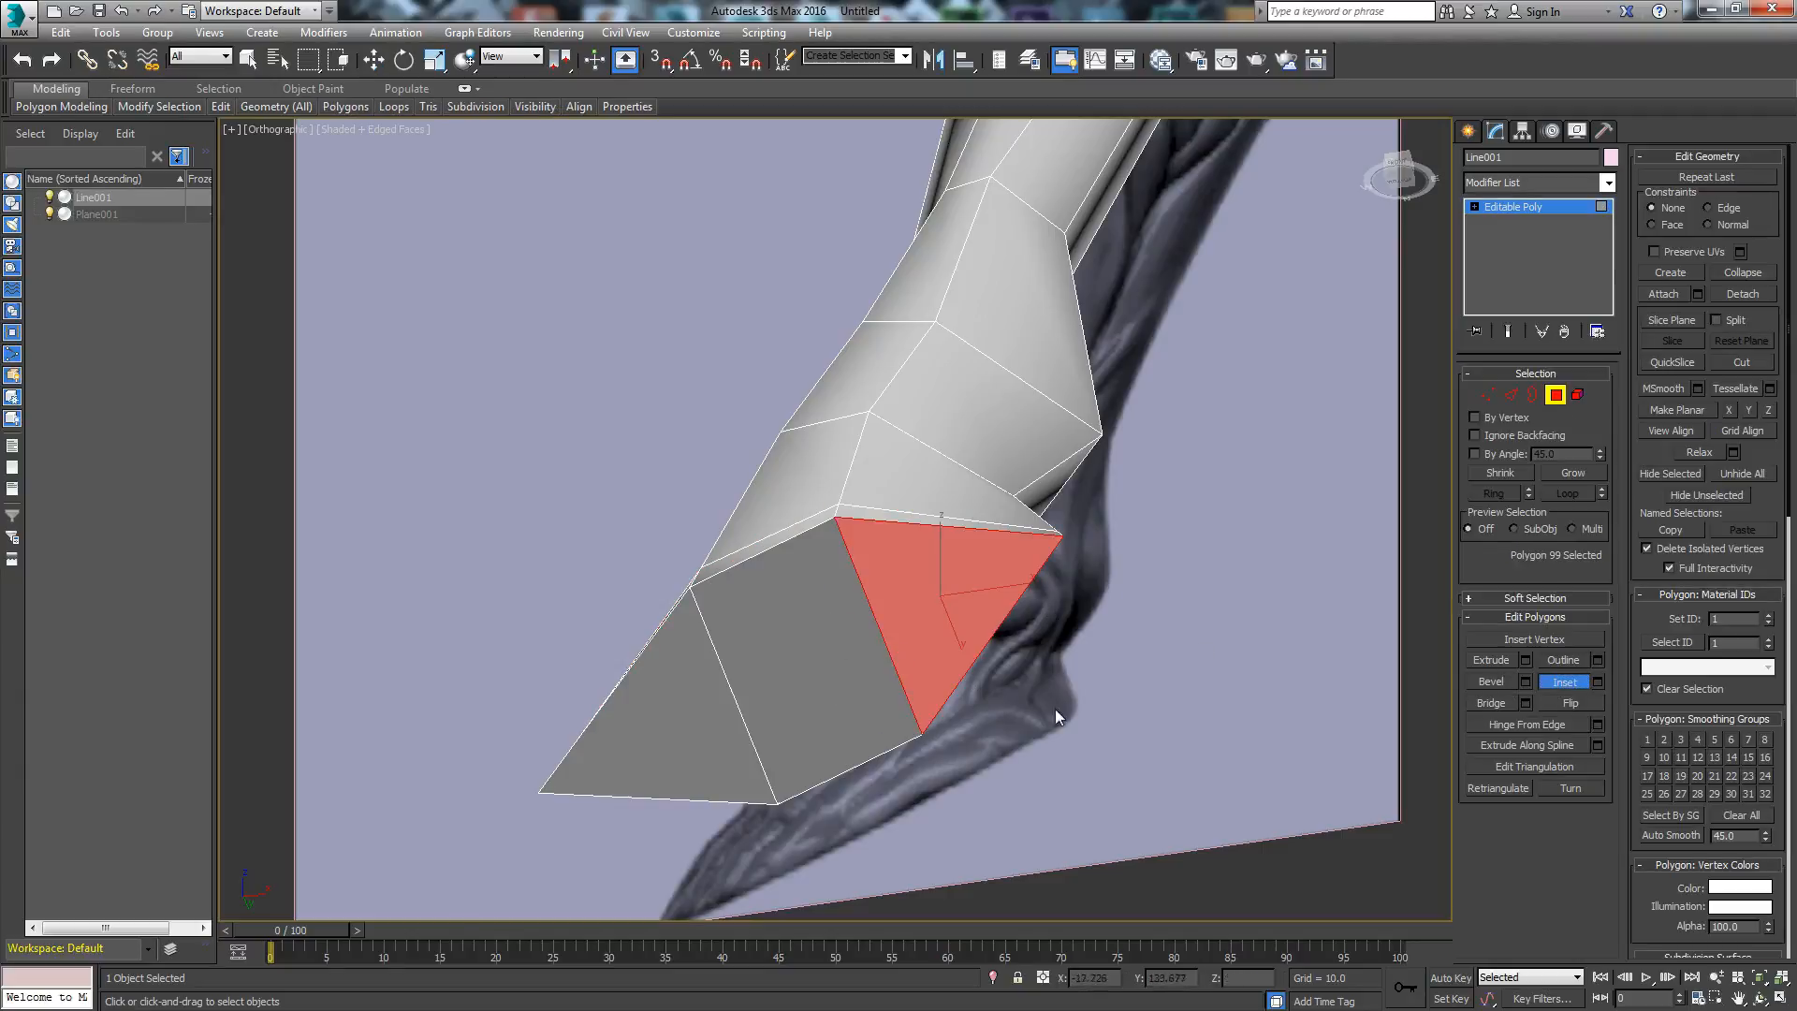
{"action": "left_click", "coordinate": [835, 670]}
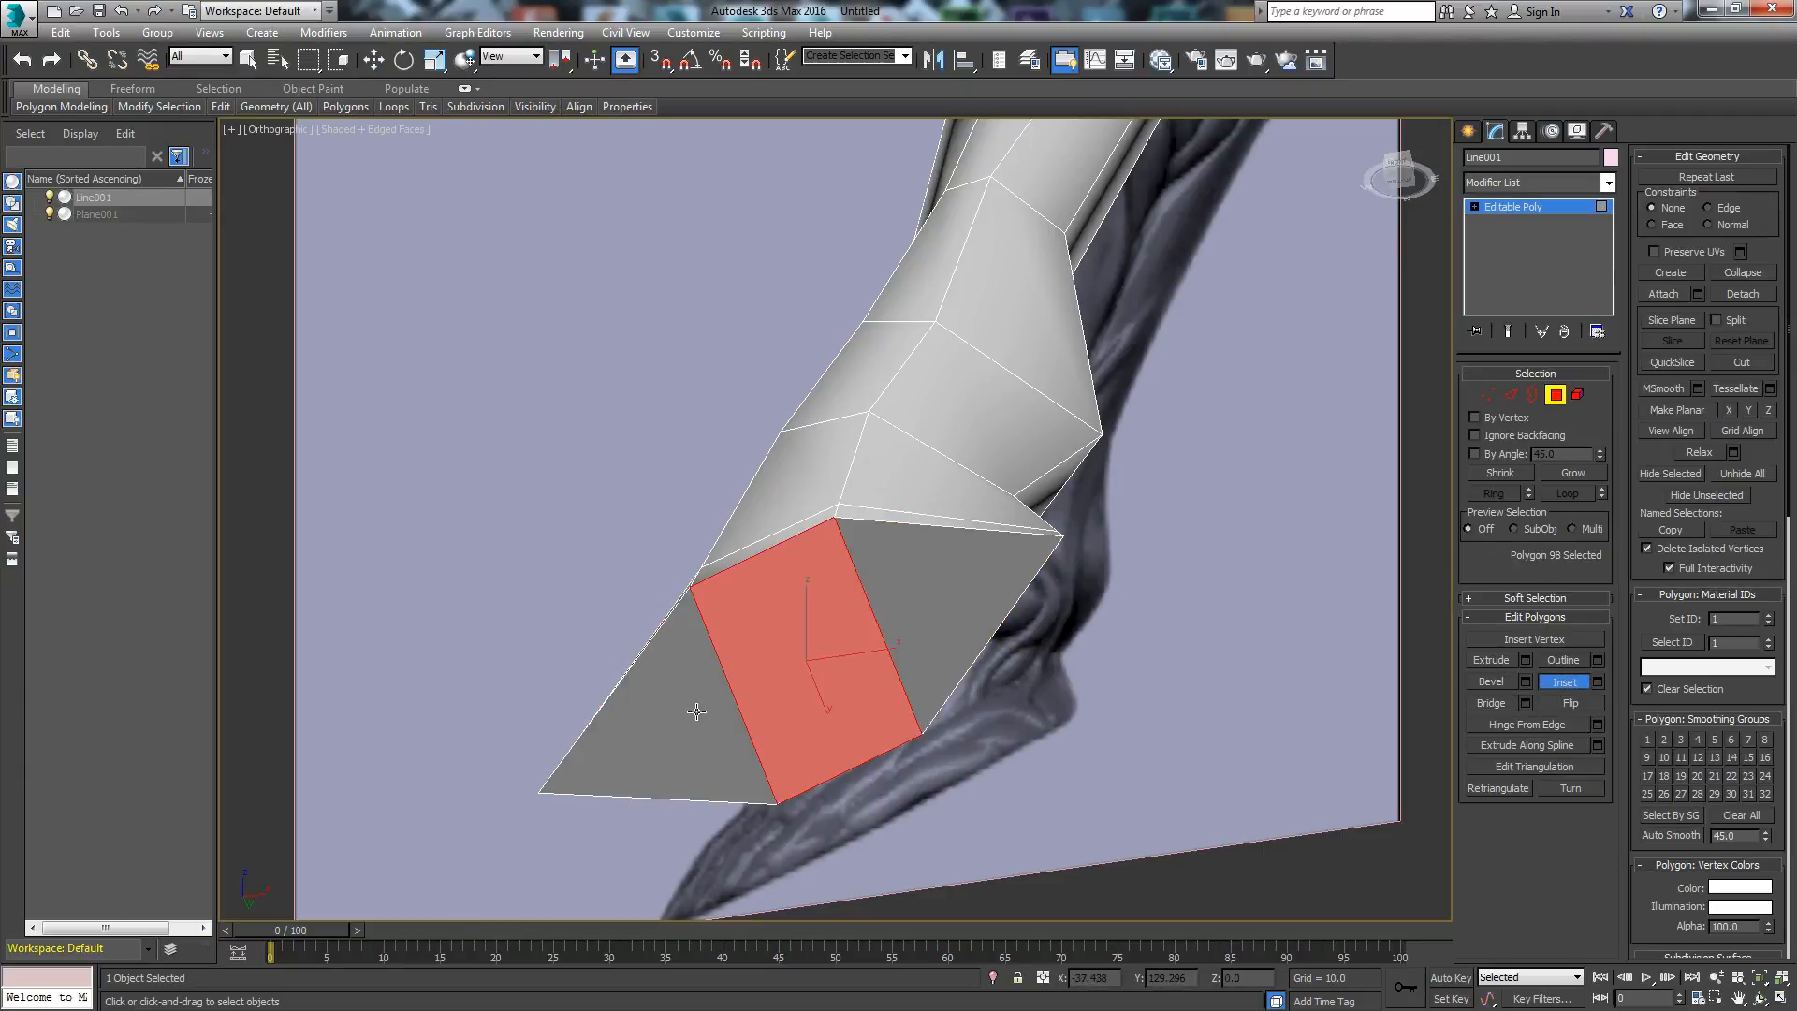
{"action": "left_click", "coordinate": [1475, 452]}
{"action": "left_click", "coordinate": [919, 621]}
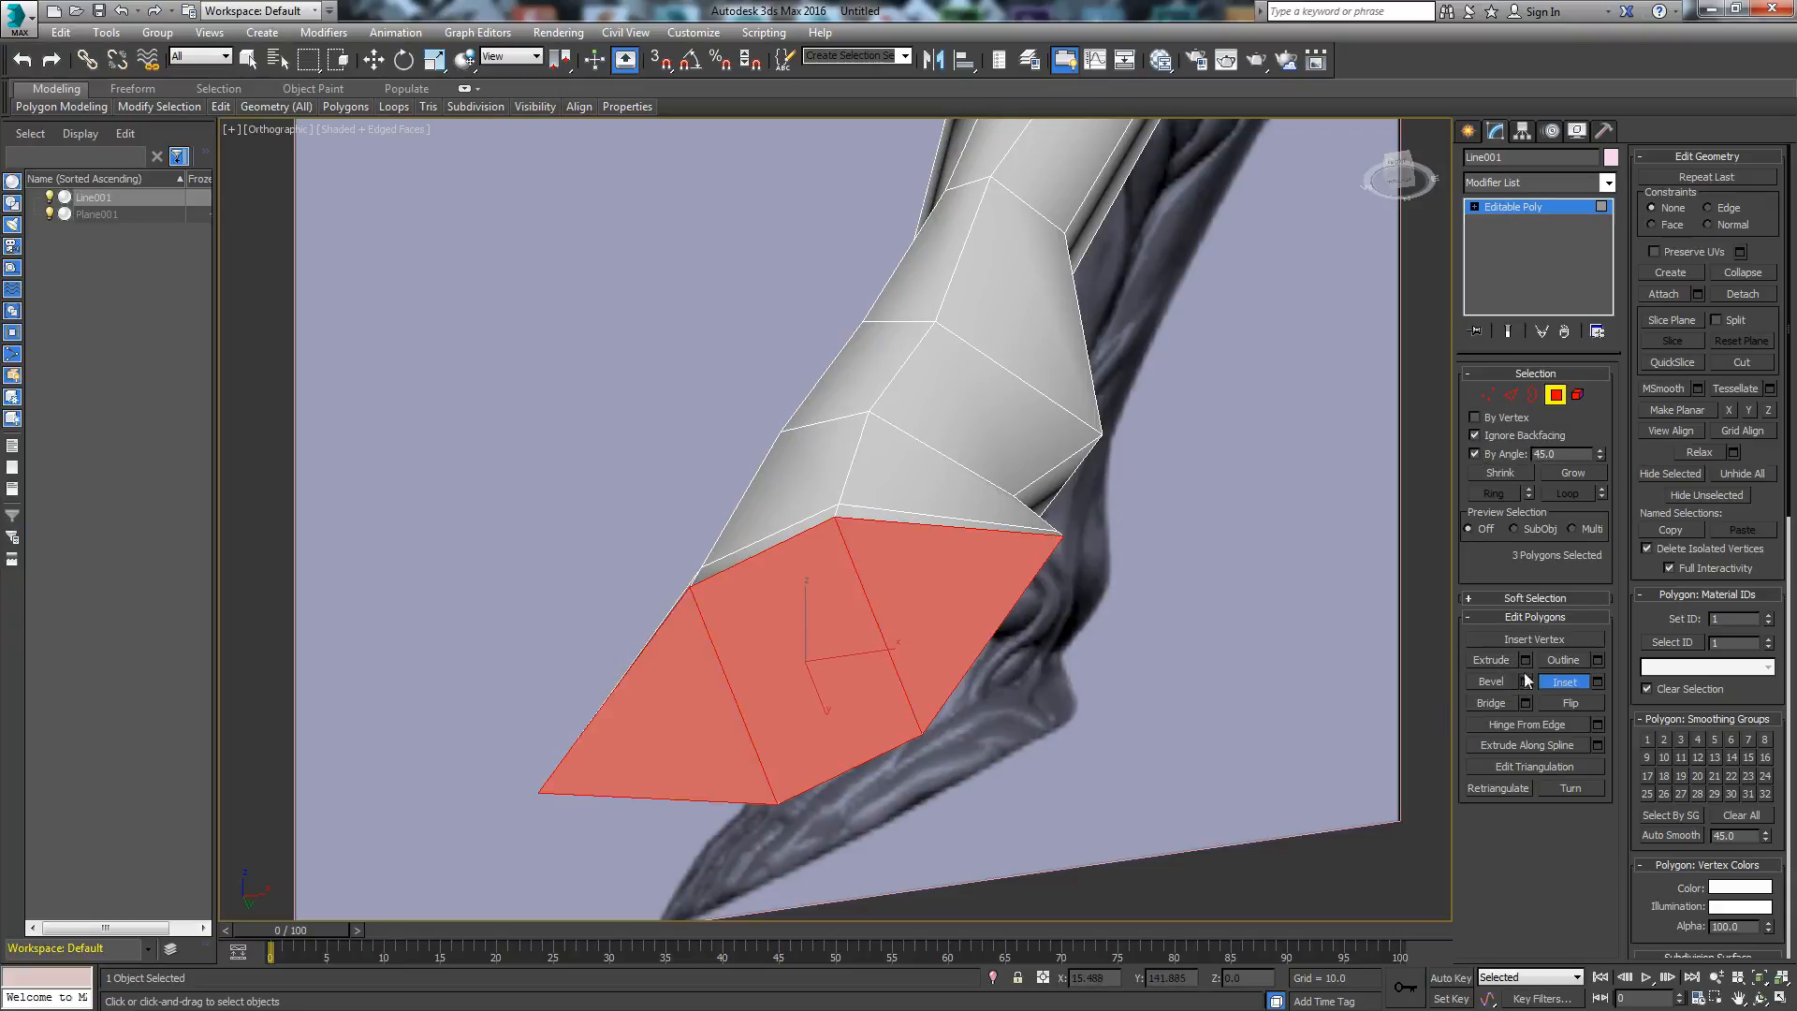
{"action": "left_click_drag", "start_coordinate": [916, 692], "coordinate": [895, 635]}
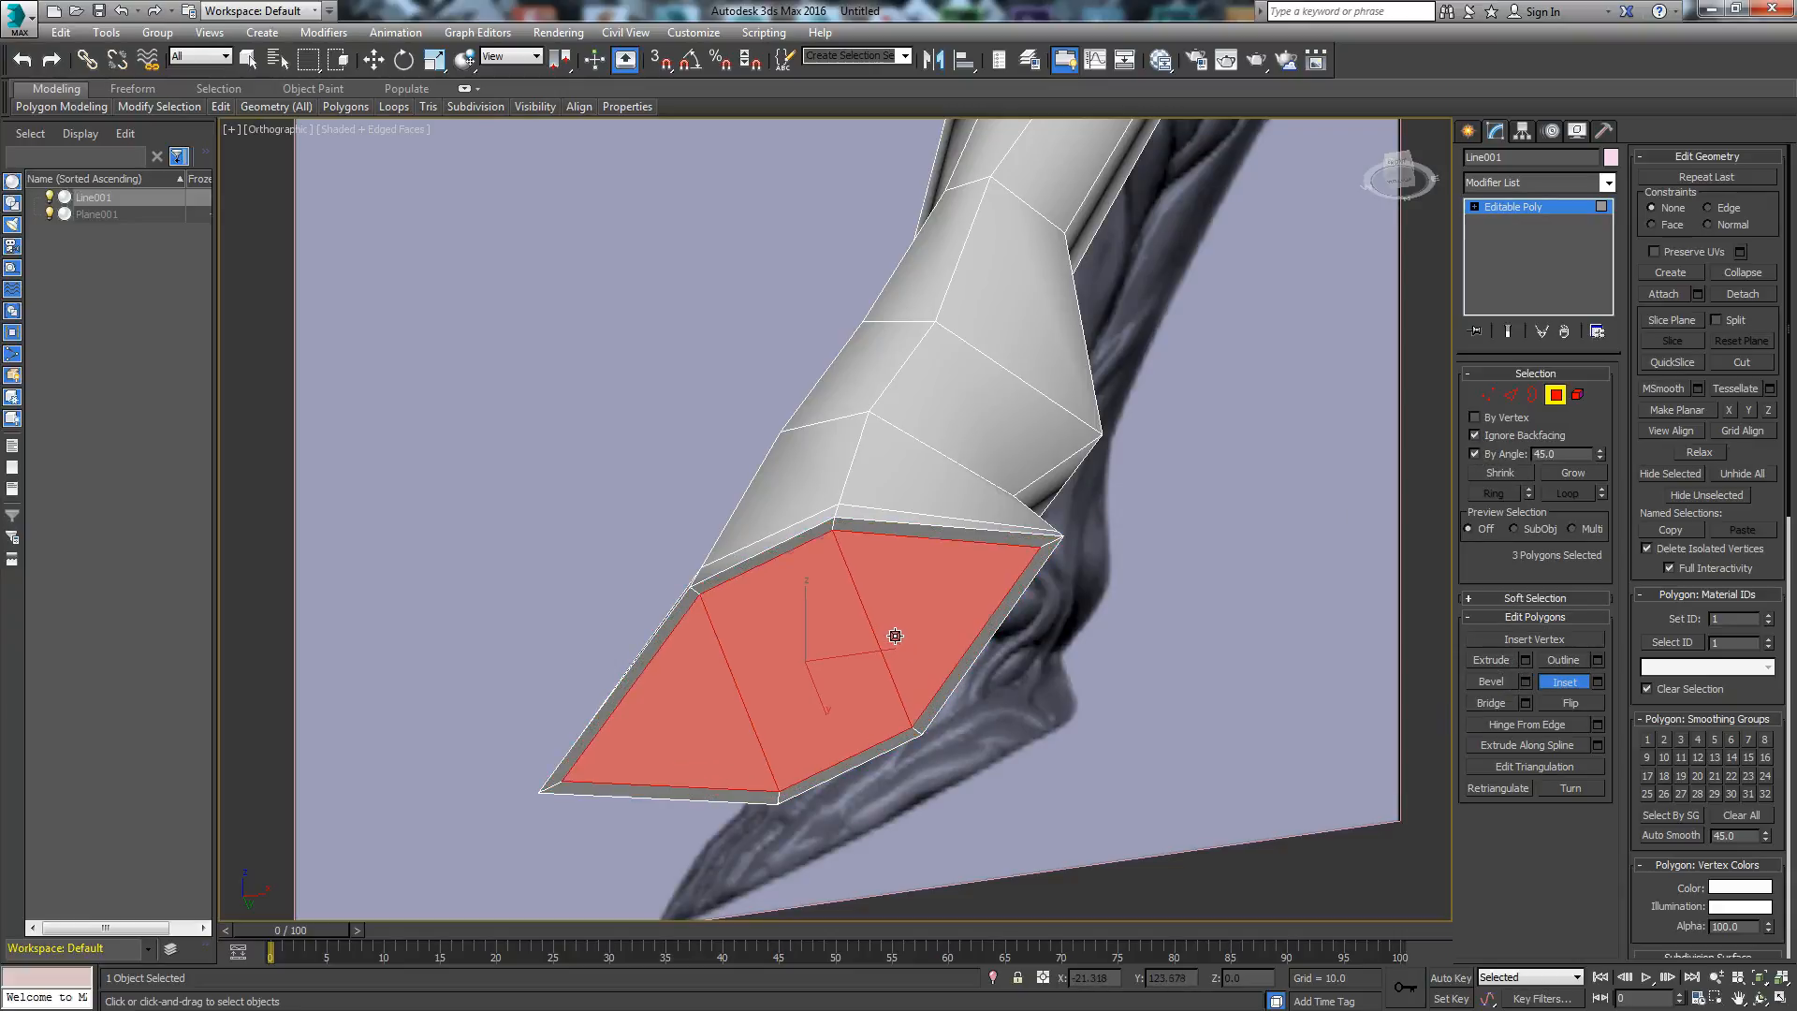
{"action": "middle_click_drag", "start_coordinate": [894, 633], "coordinate": [830, 777], "text": "alt"}
{"action": "left_click", "coordinate": [1554, 394]}
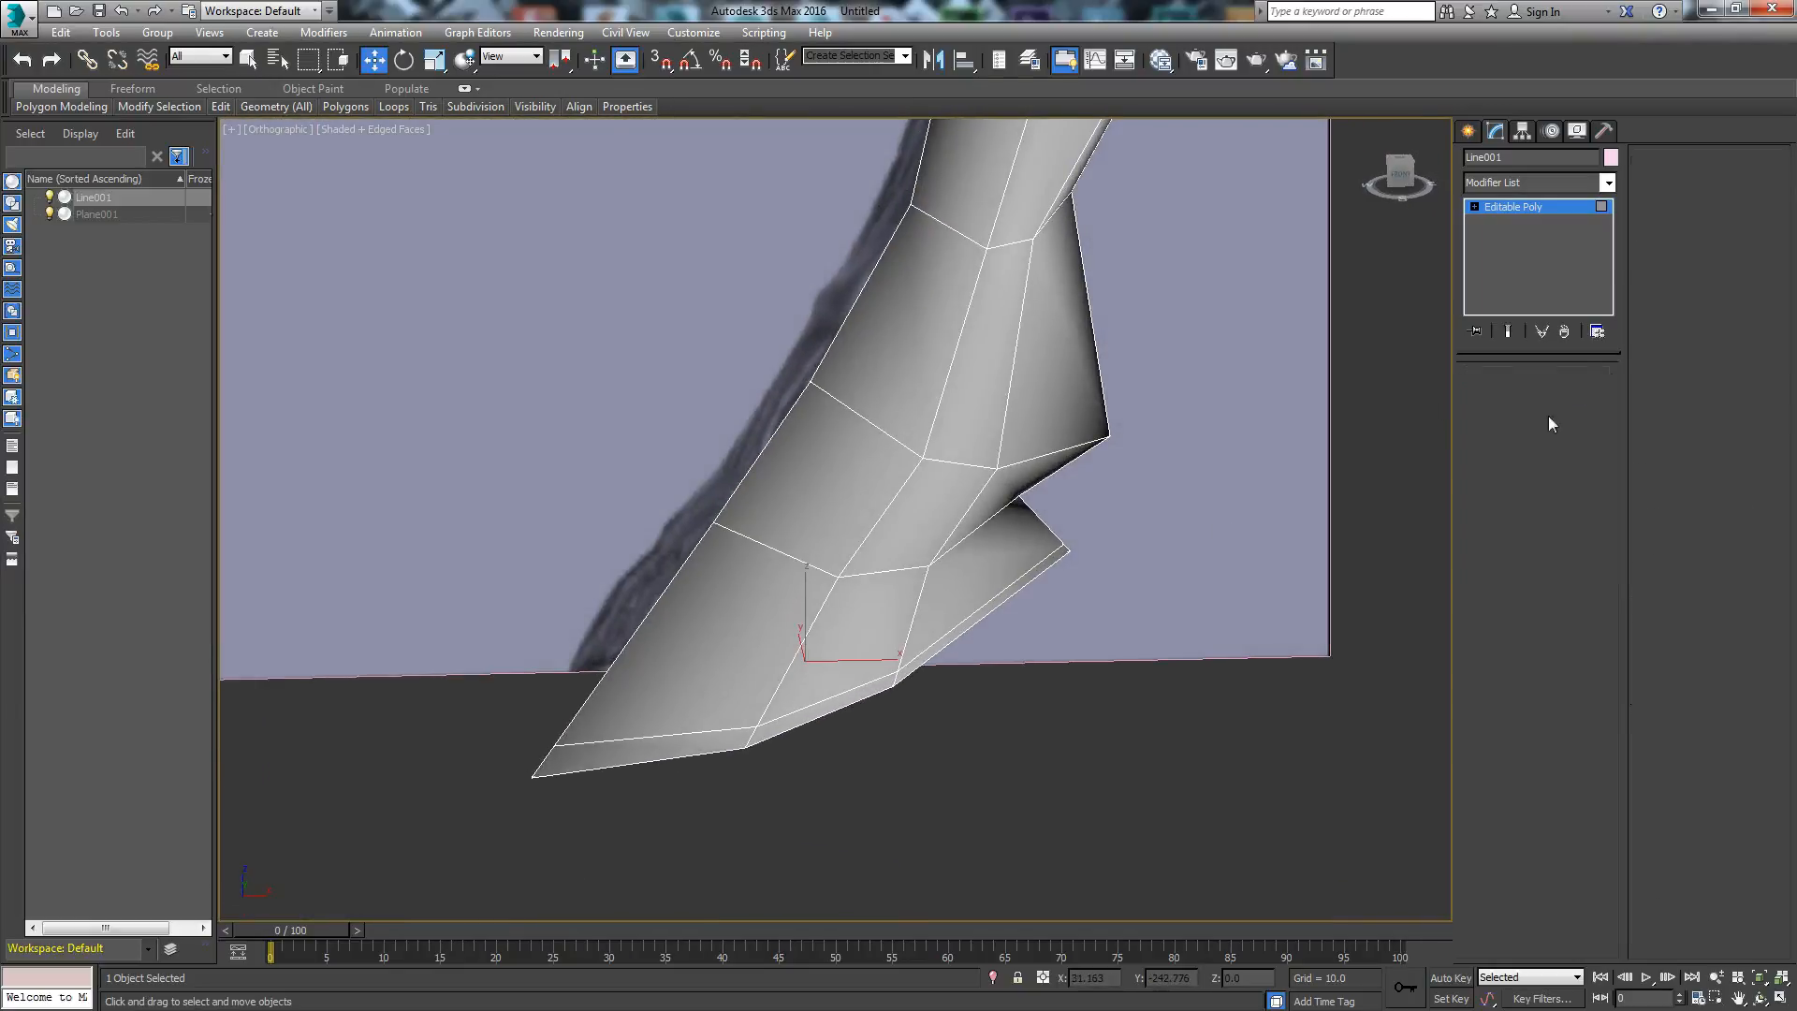
Step: Preview the foot with NURMS subdivision at 2 iterations, check its smoothed shape from another side, and switch the subdivision off
{"action": "left_click", "coordinate": [1649, 636]}
{"action": "left_click", "coordinate": [1771, 699]}
{"action": "middle_click_drag", "start_coordinate": [1026, 721], "coordinate": [1423, 697], "text": "alt"}
{"action": "left_click", "coordinate": [1649, 637]}
Step: Preview the whole leg with NURMS subdivision at 3 iterations, check it from both sides, and return to the unsmoothed mesh
{"action": "scroll", "coordinate": [926, 566], "scroll_direction": "down", "scroll_amount": 5}
{"action": "middle_click_drag", "start_coordinate": [1062, 402], "coordinate": [926, 511]}
{"action": "middle_click_drag", "start_coordinate": [889, 366], "coordinate": [988, 566]}
{"action": "scroll", "coordinate": [814, 674], "scroll_direction": "down", "scroll_amount": 3}
{"action": "middle_click_drag", "start_coordinate": [963, 566], "coordinate": [850, 602], "text": "alt"}
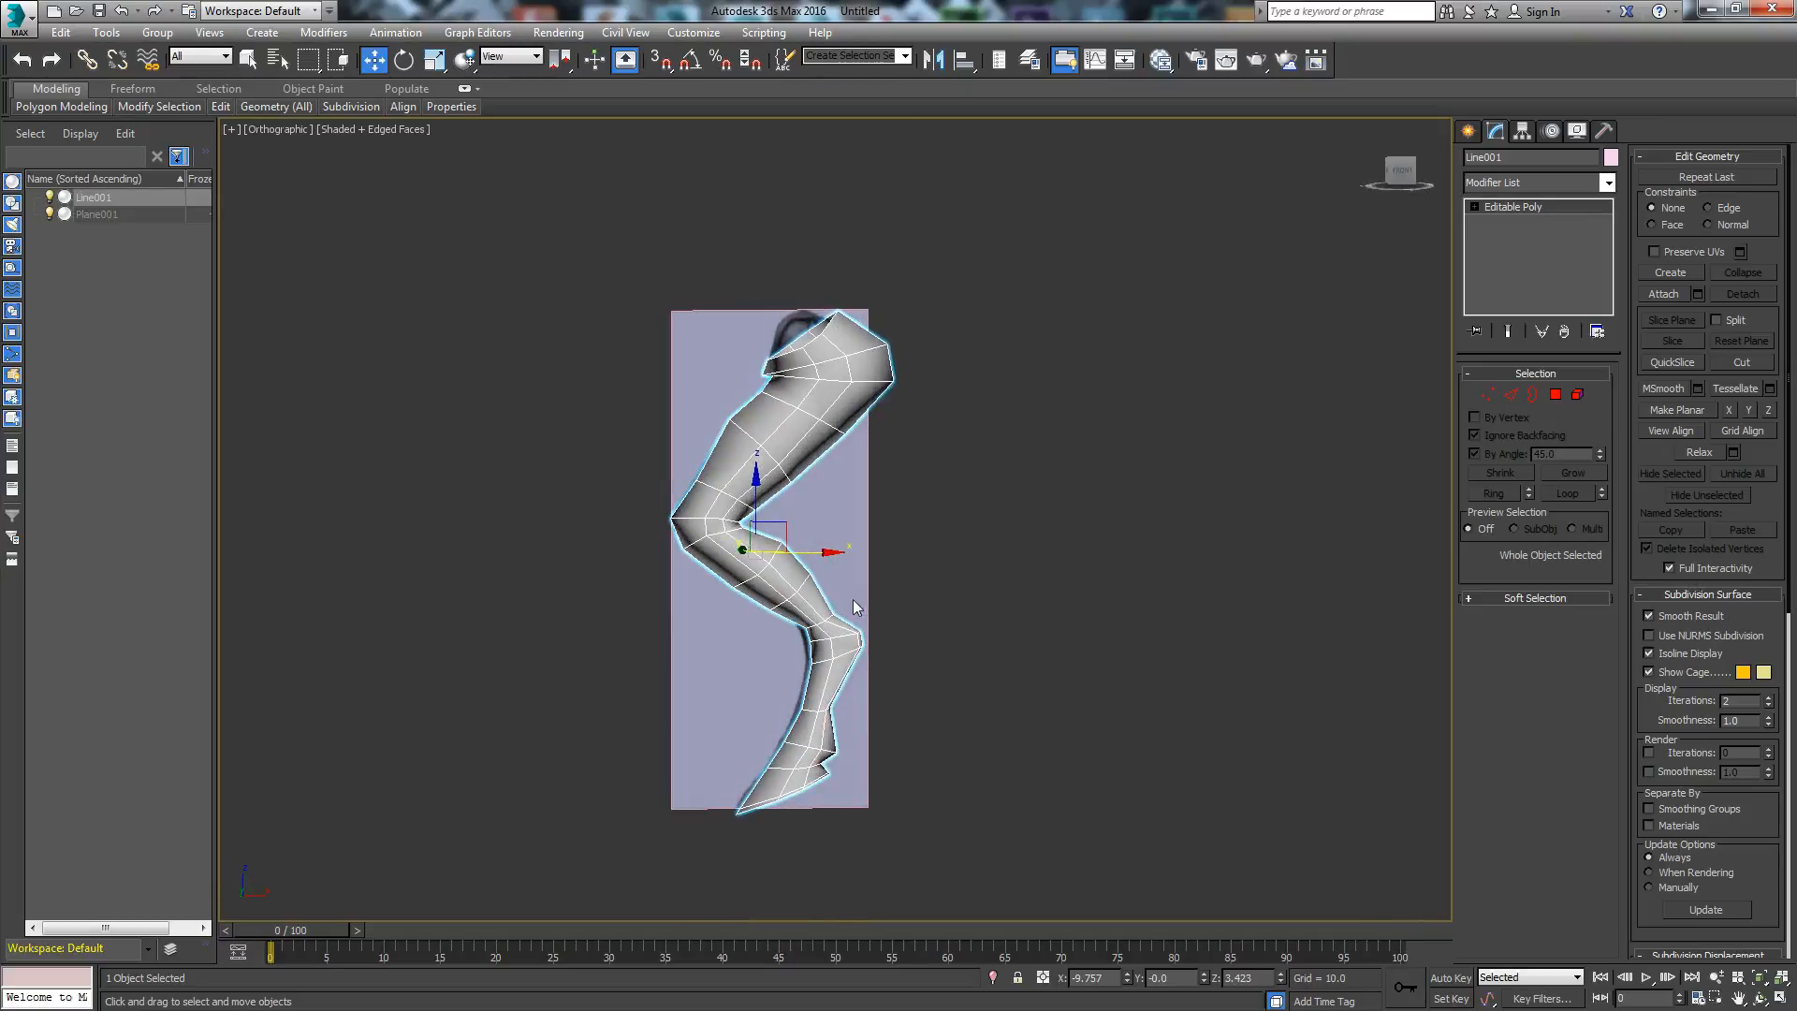
{"action": "middle_click_drag", "start_coordinate": [879, 702], "coordinate": [781, 718], "text": "alt"}
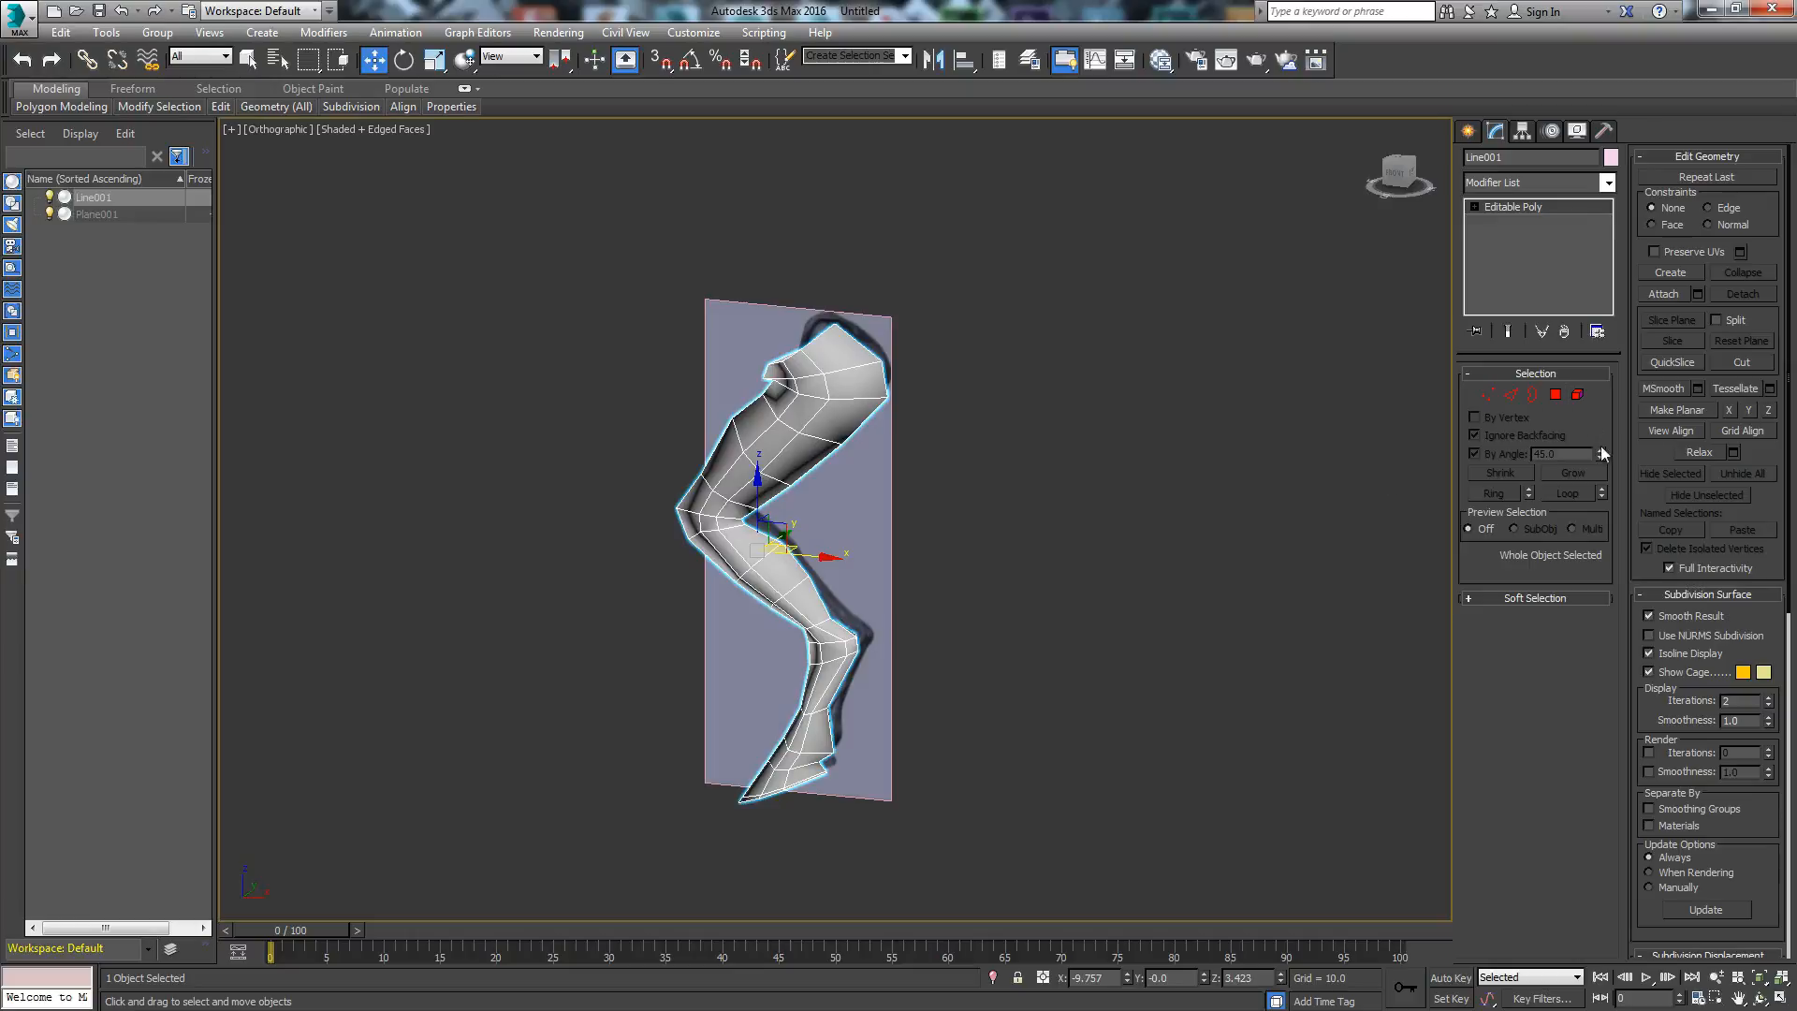
{"action": "left_click", "coordinate": [1650, 635]}
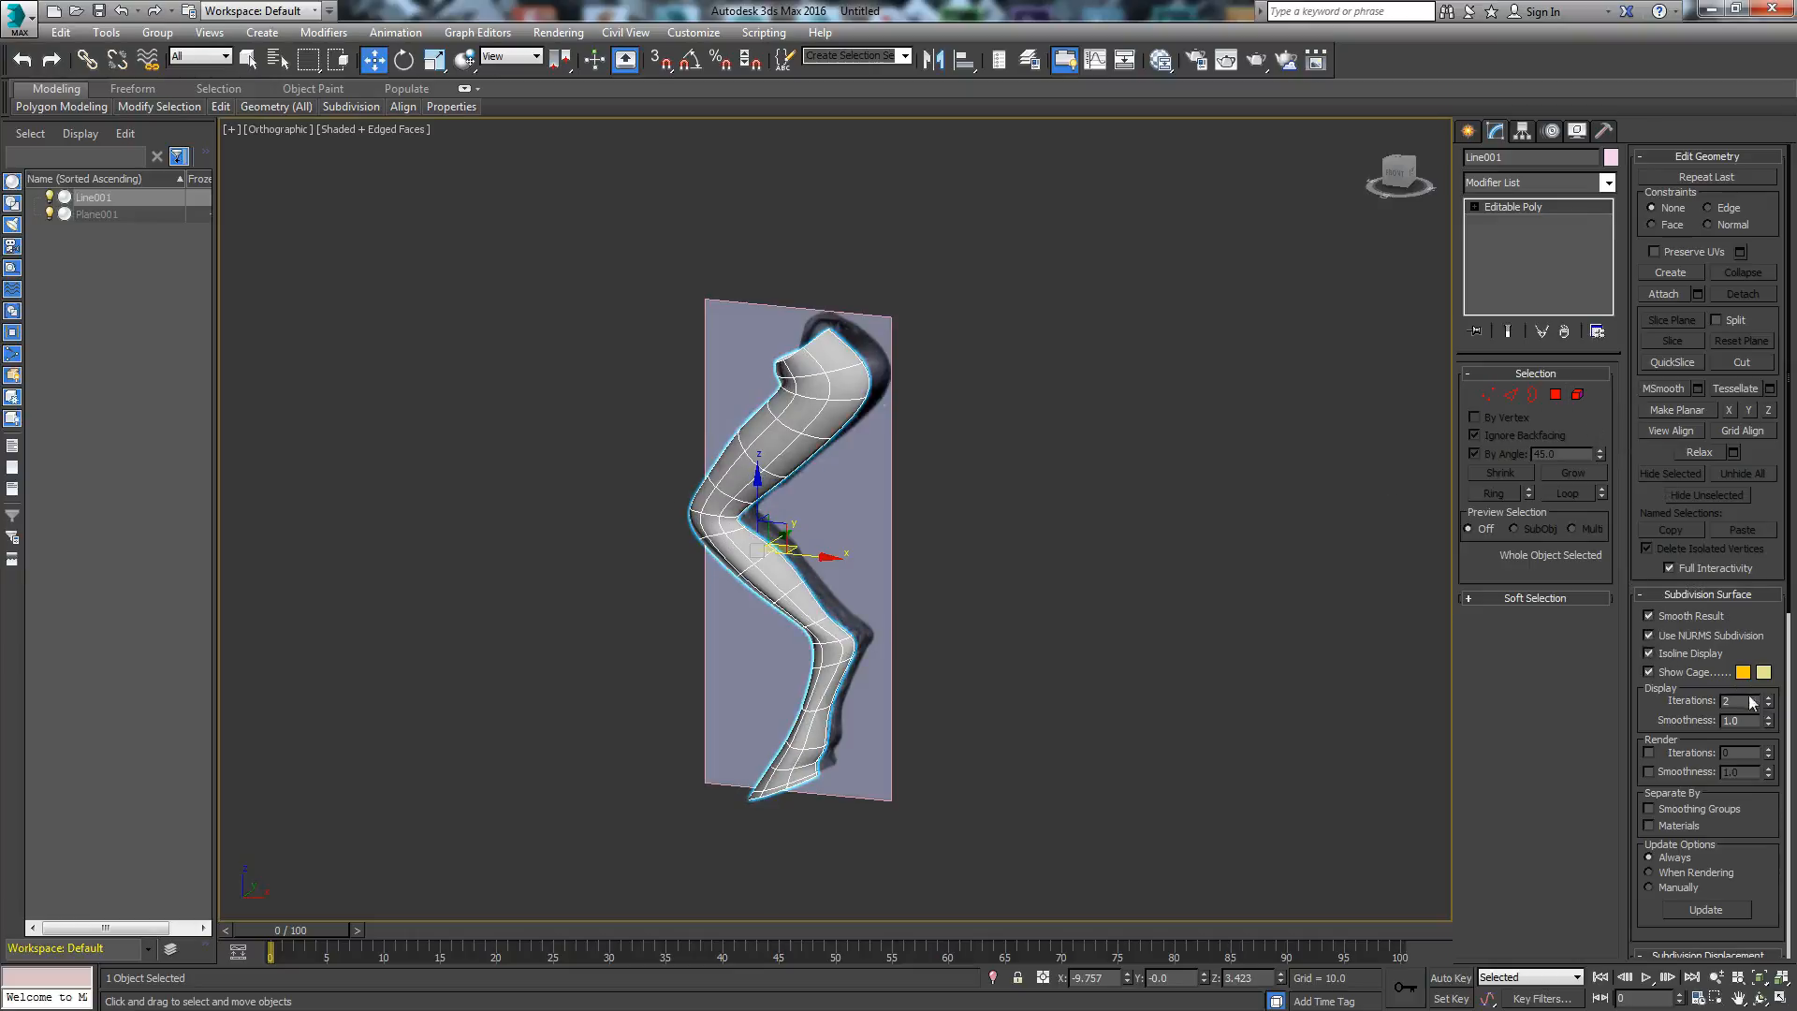
{"action": "left_click", "coordinate": [1769, 696]}
{"action": "middle_click_drag", "start_coordinate": [851, 637], "coordinate": [625, 526], "text": "alt"}
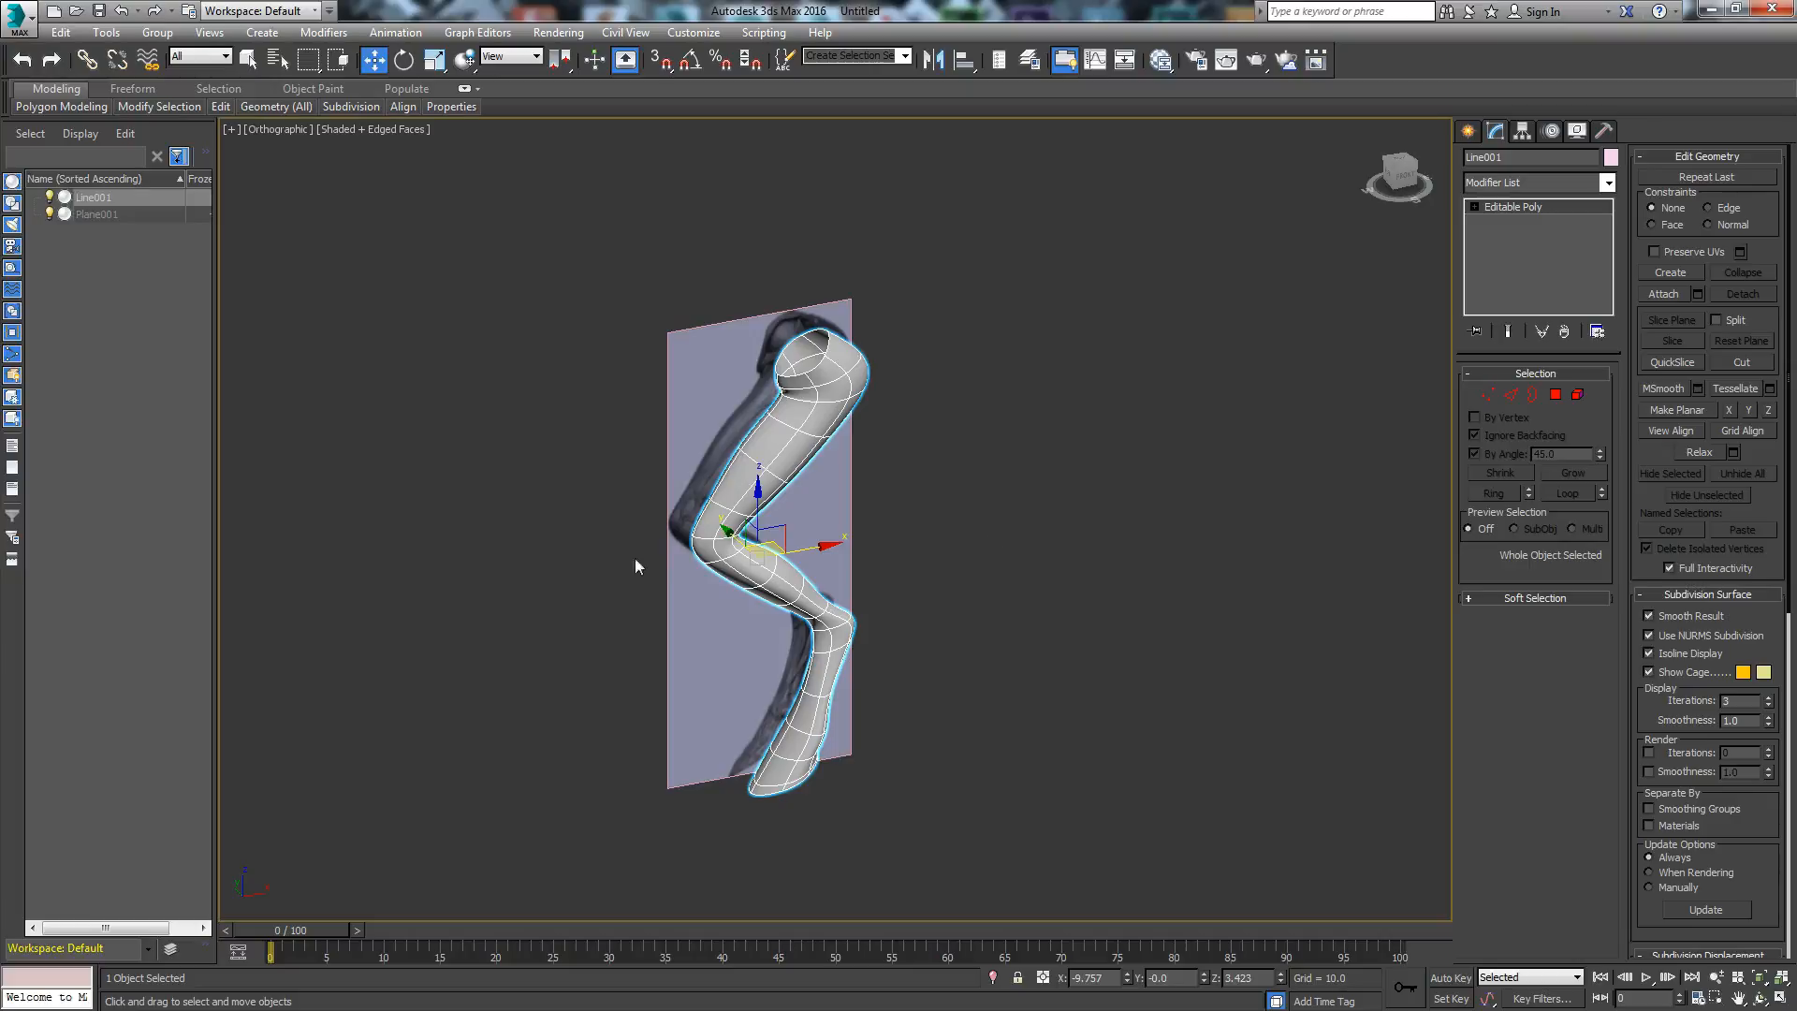
{"action": "left_click", "coordinate": [1653, 638]}
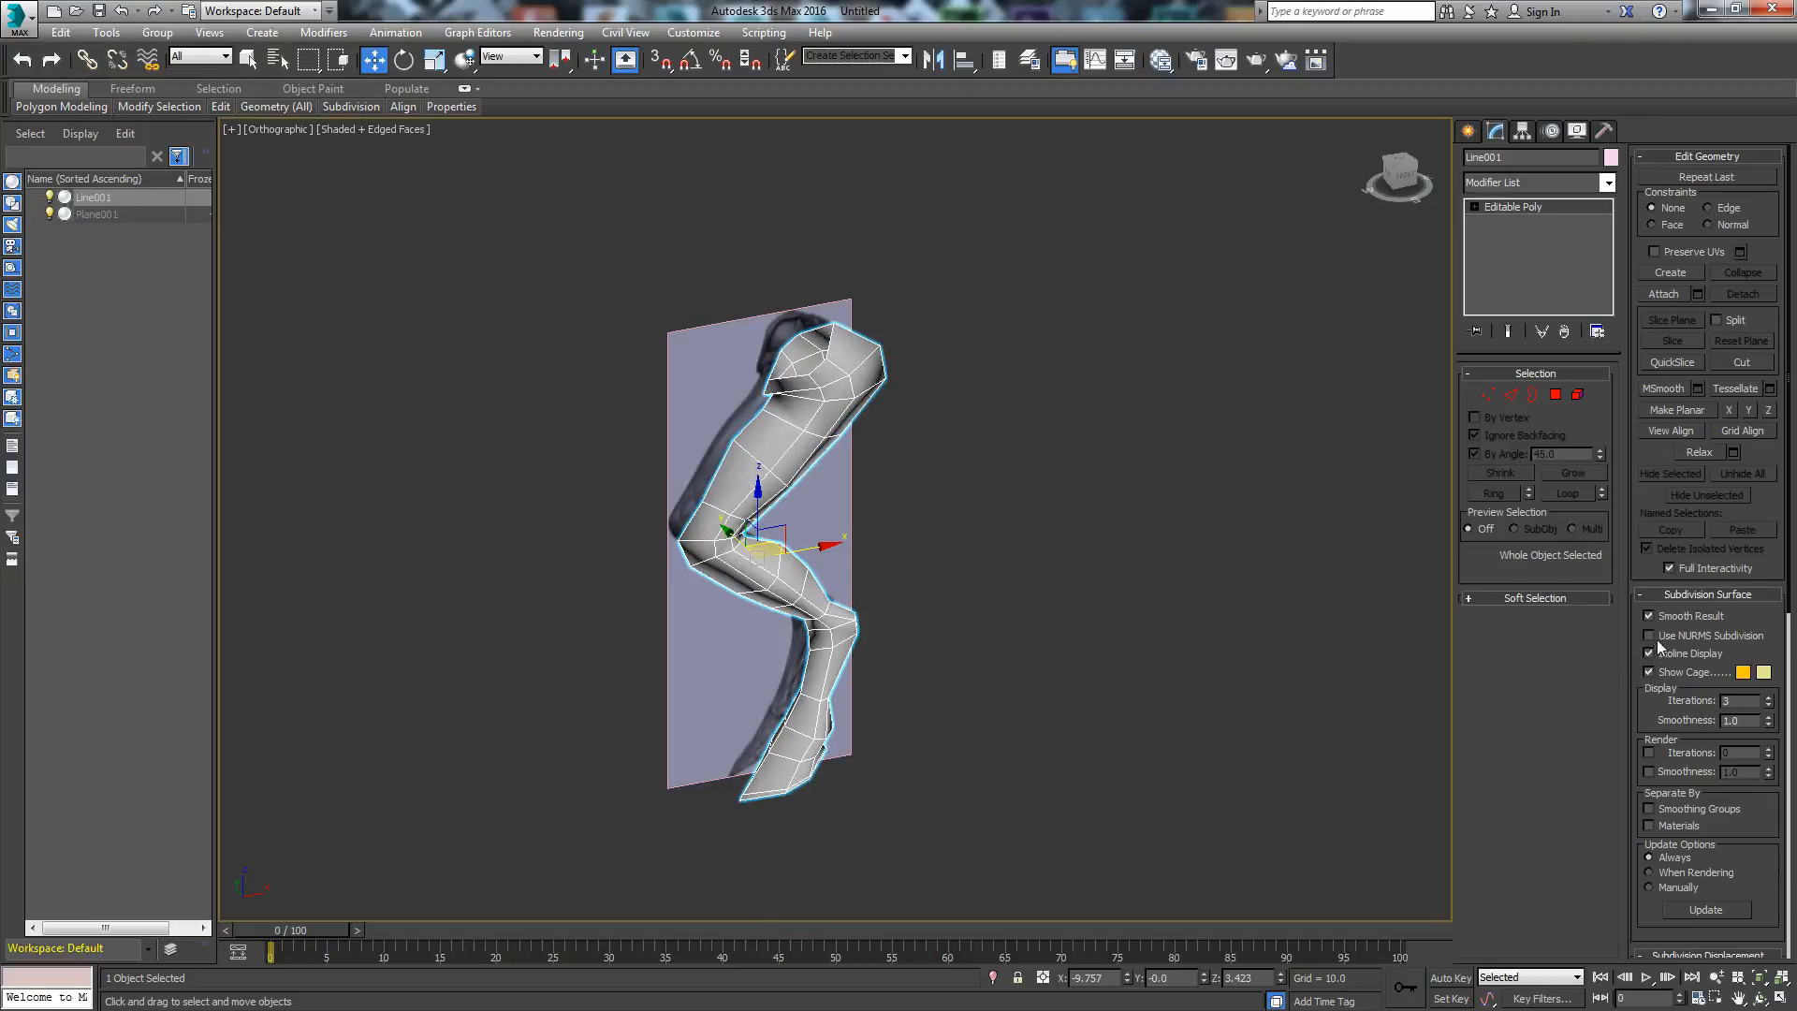
Step: Reselect the leg mesh and add a Turn to Poly modifier above its Editable Poly
{"action": "left_click", "coordinate": [889, 585]}
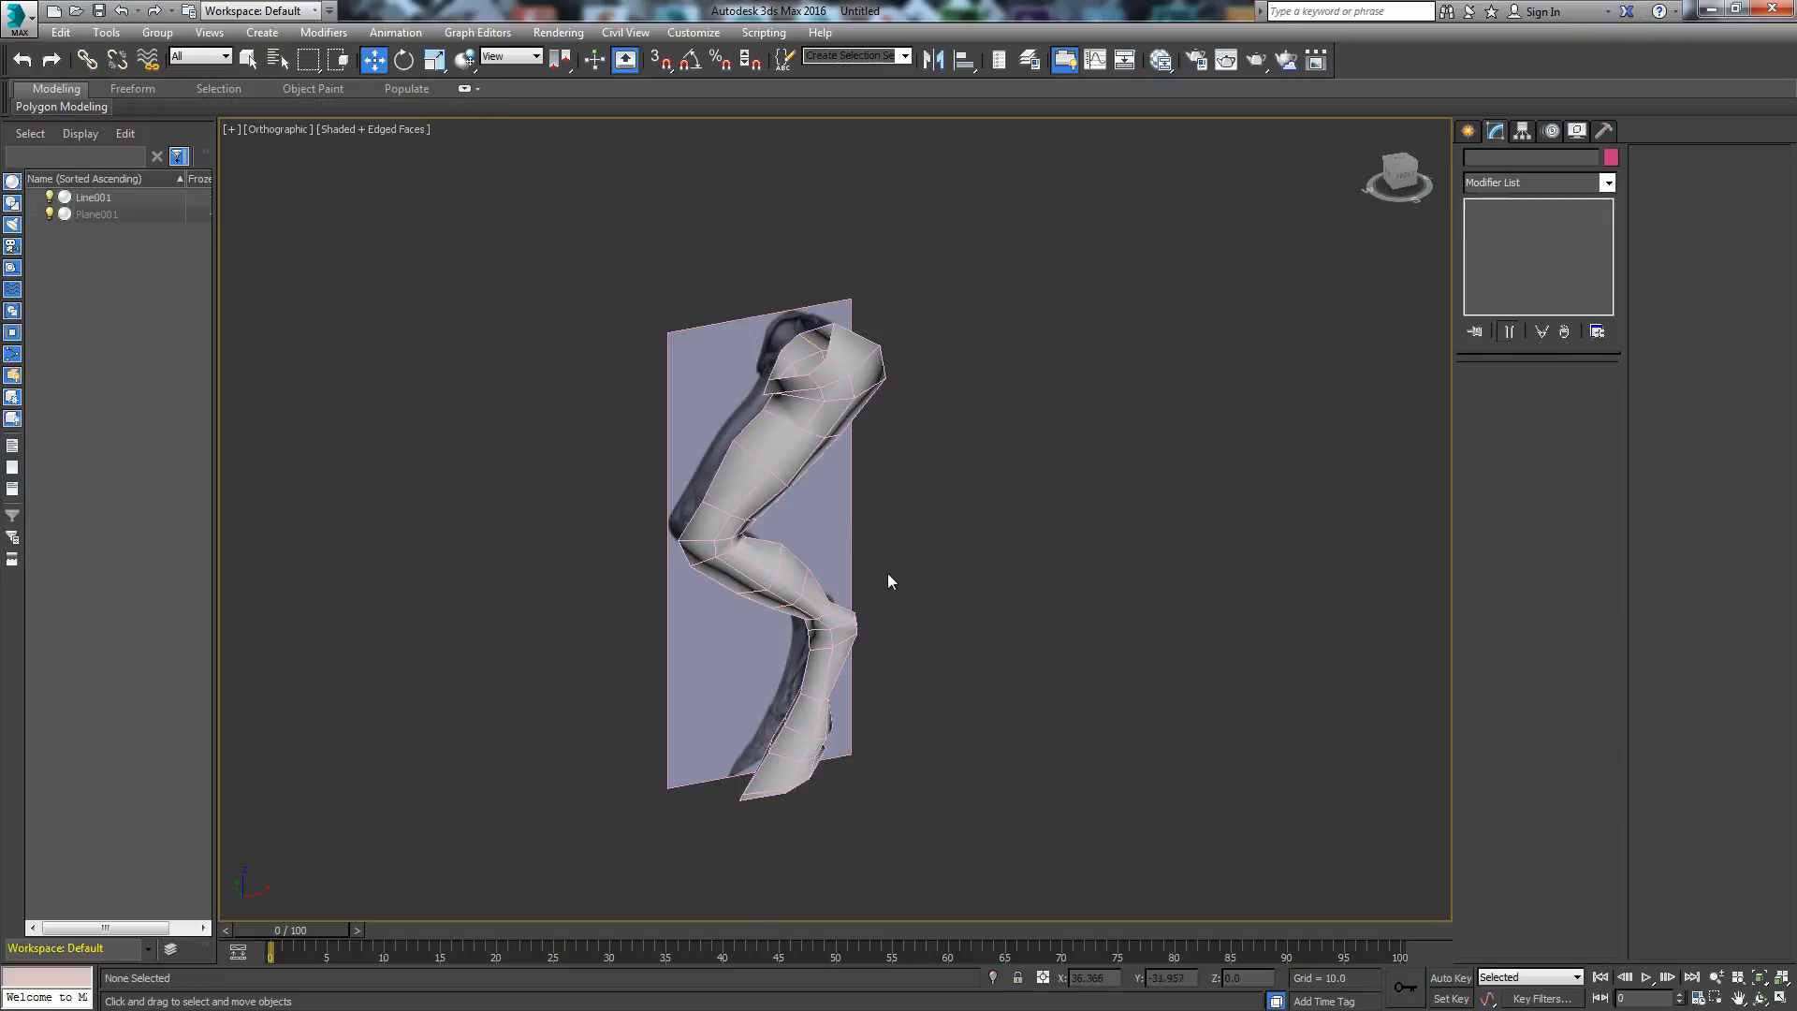
{"action": "left_click", "coordinate": [784, 471]}
{"action": "scroll", "coordinate": [888, 554], "scroll_direction": "up", "scroll_amount": 3}
{"action": "middle_click_drag", "start_coordinate": [857, 591], "coordinate": [821, 602], "text": "alt"}
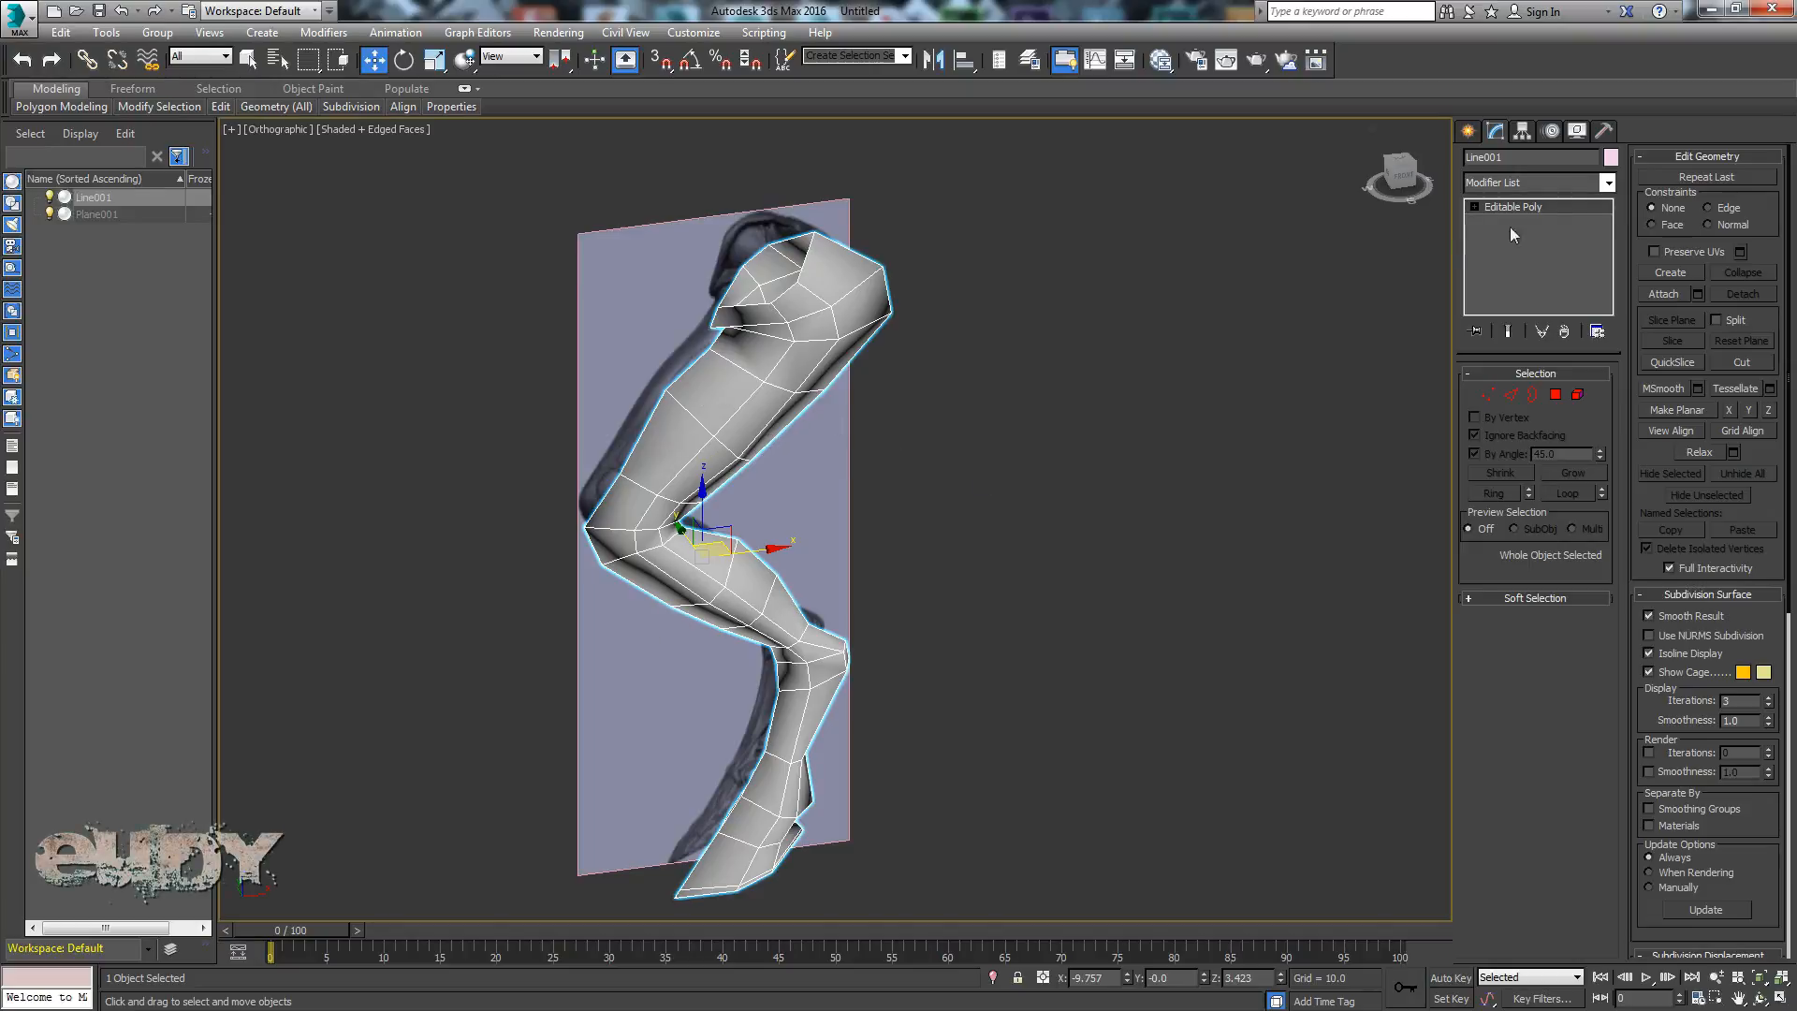
{"action": "left_click", "coordinate": [1603, 186]}
{"action": "scroll", "coordinate": [1571, 539], "scroll_direction": "down", "scroll_amount": 10}
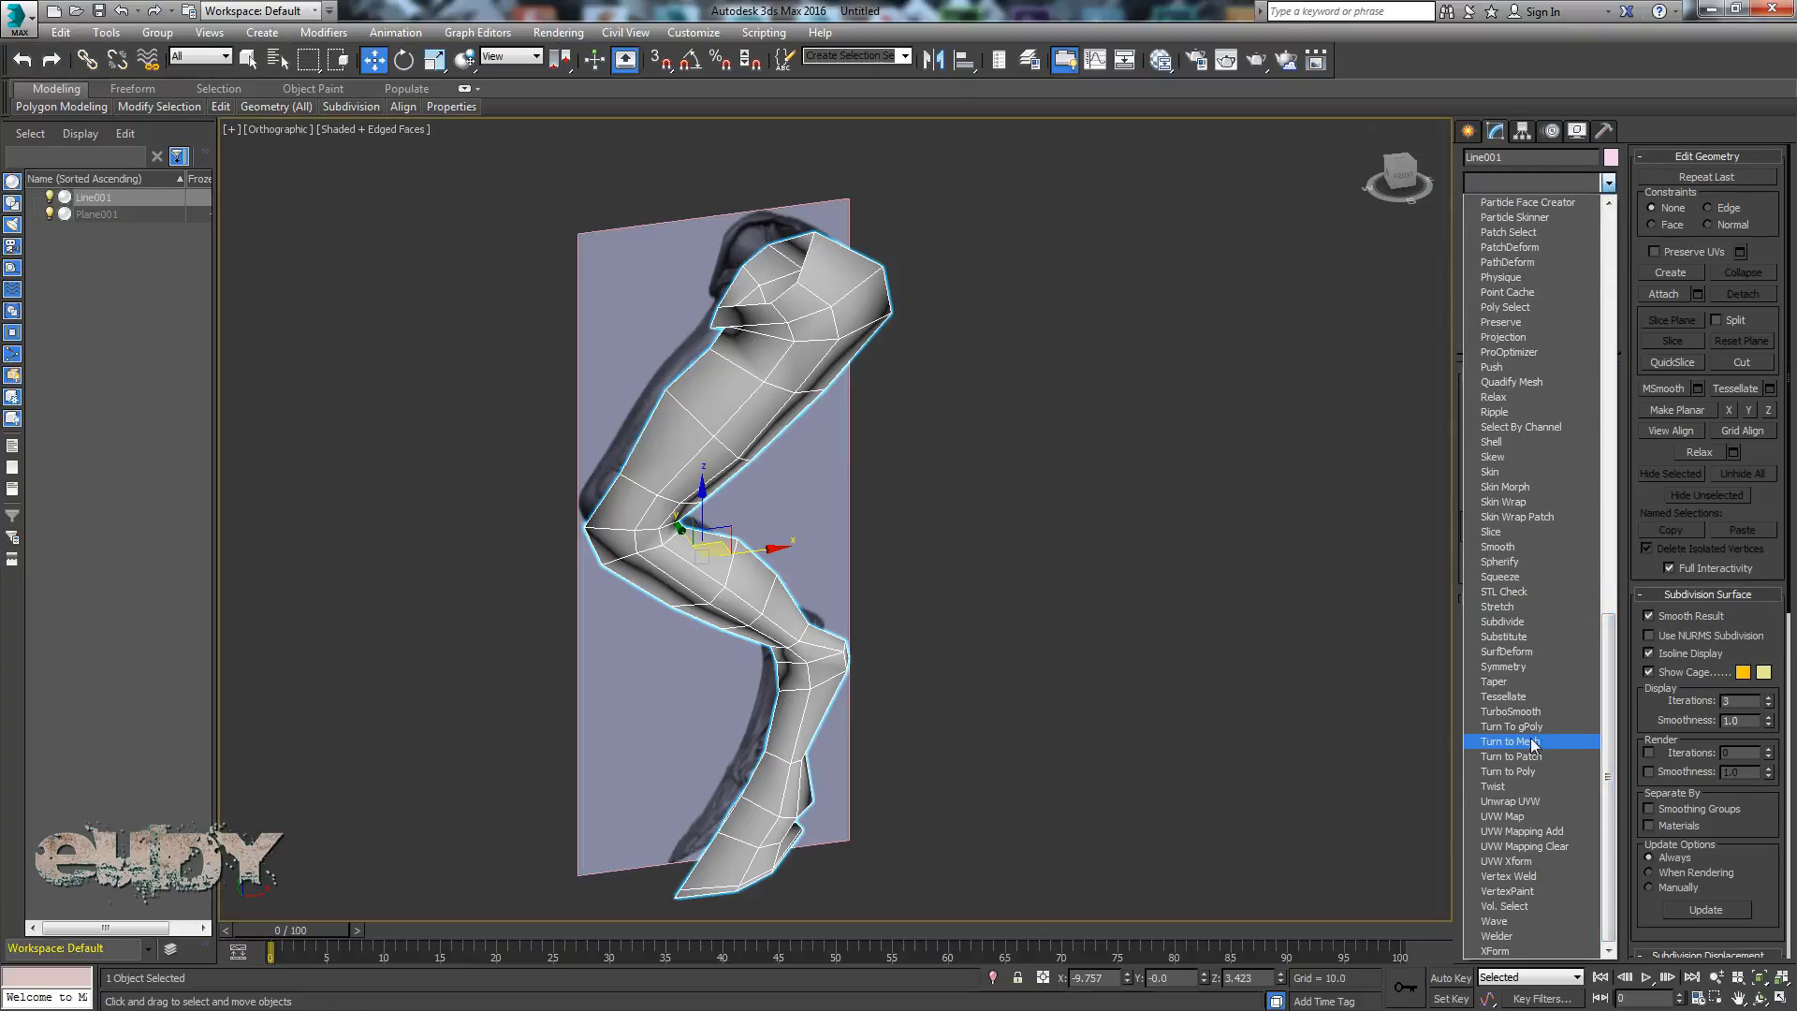
{"action": "left_click", "coordinate": [1523, 772]}
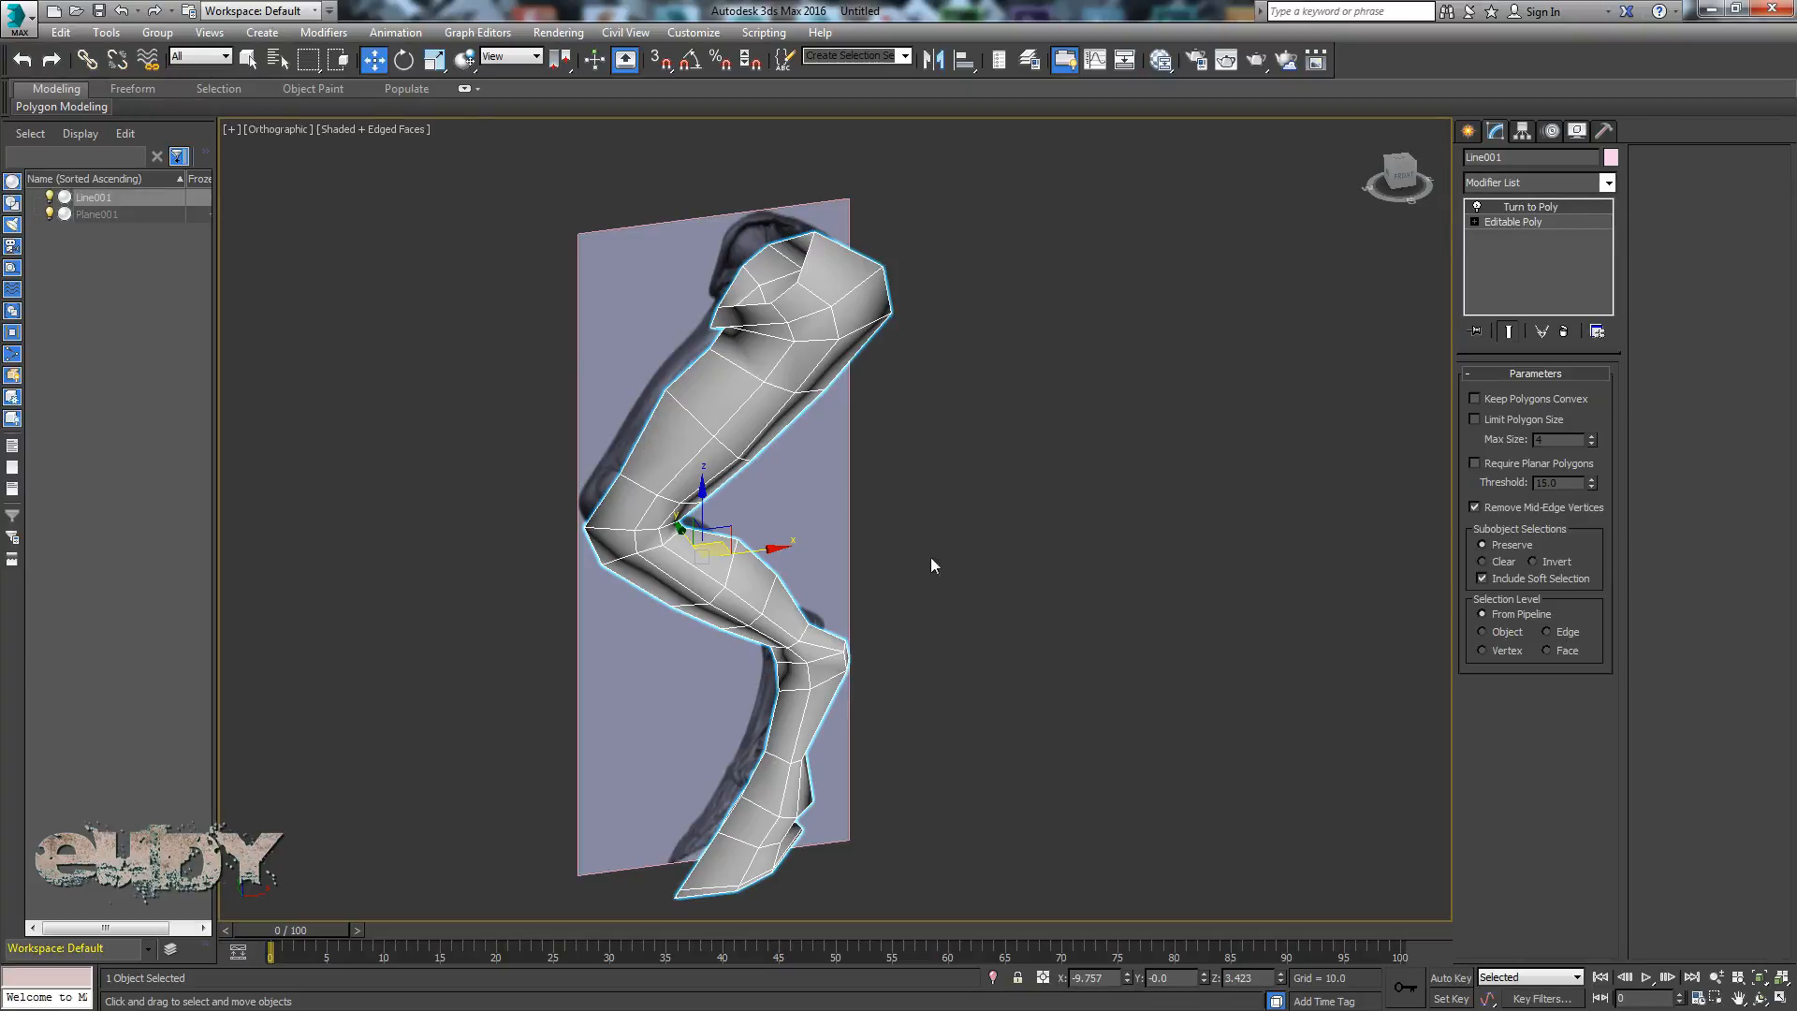
{"action": "mouse_move", "coordinate": [940, 589]}
{"action": "middle_mouse_down", "text": "alt"}
{"action": "mouse_move", "coordinate": [924, 558]}
{"action": "mouse_move", "coordinate": [974, 579]}
{"action": "mouse_move", "coordinate": [954, 597]}
{"action": "middle_mouse_up", "text": "alt"}
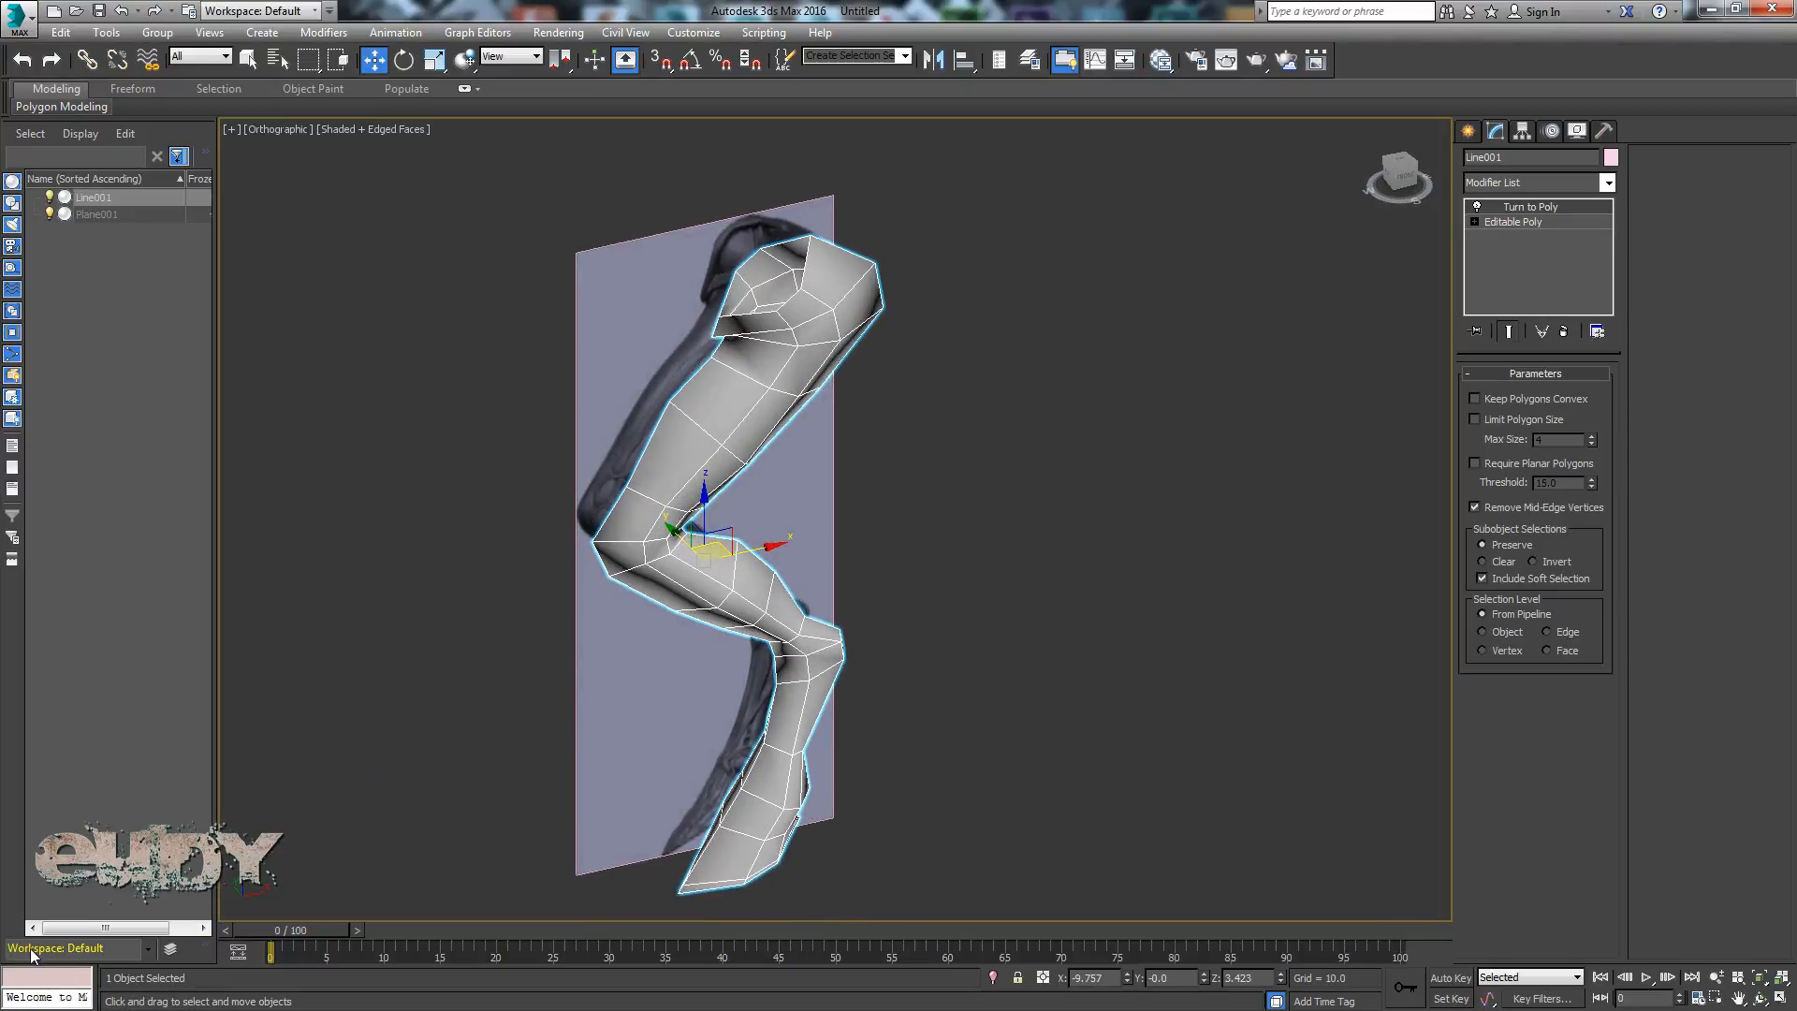